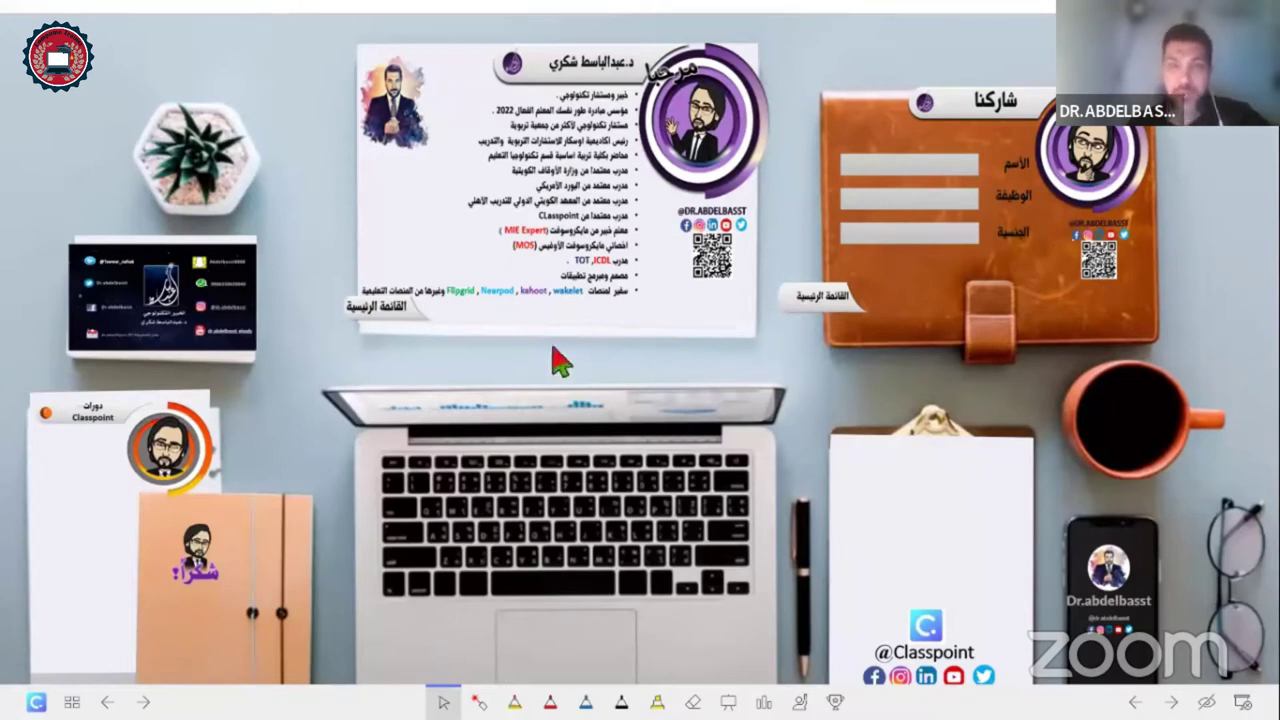
Step: Browse the presenter's bio and social-media contact slides, then return to the main menu overview
click(560, 290)
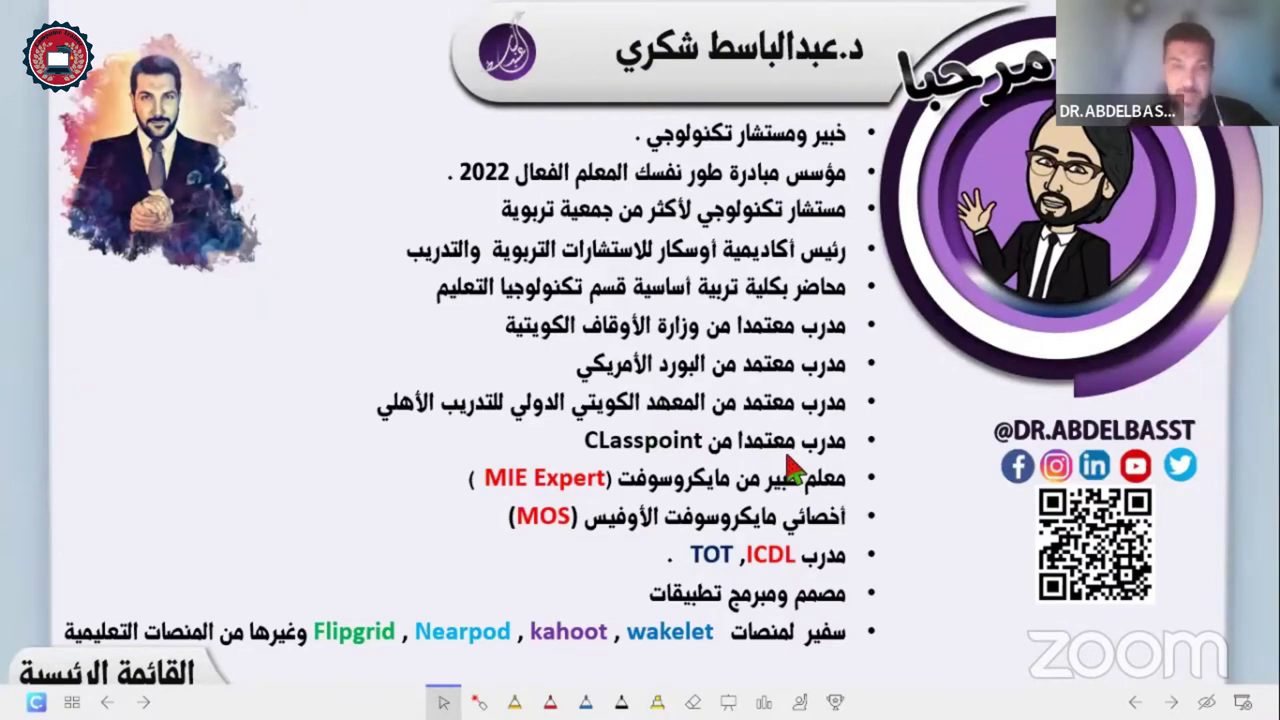
key(Right)
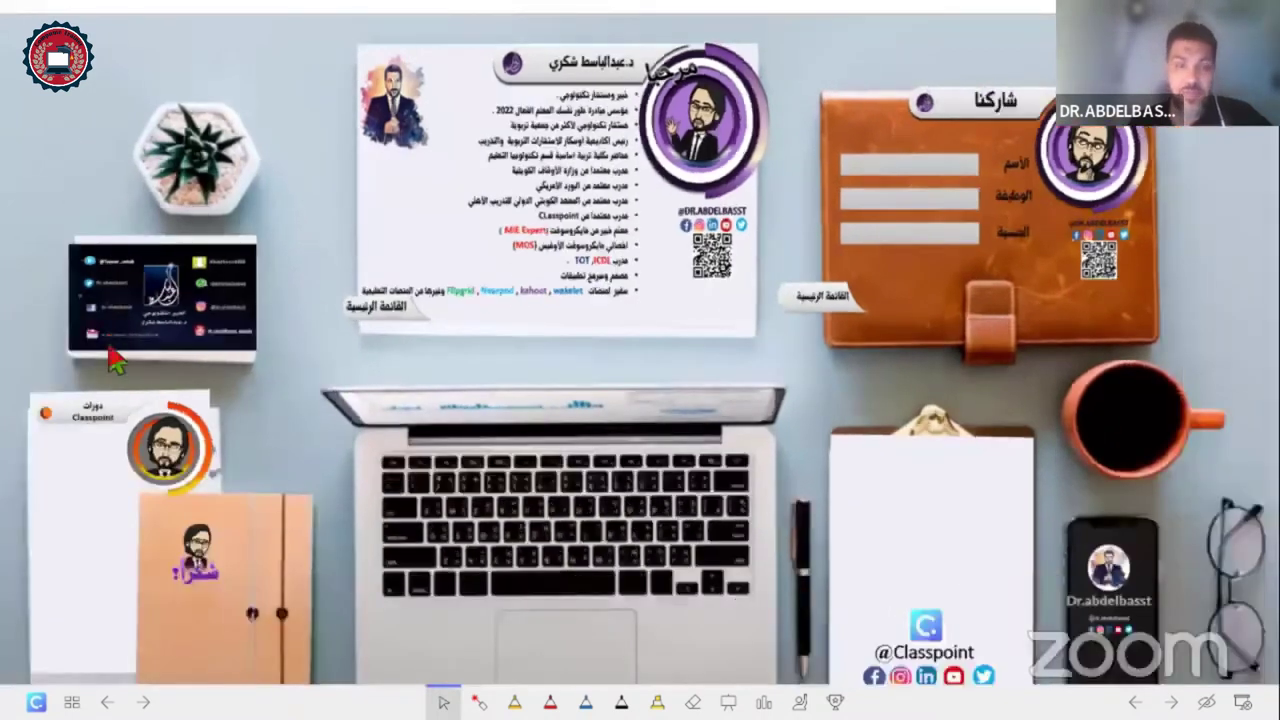
click(112, 356)
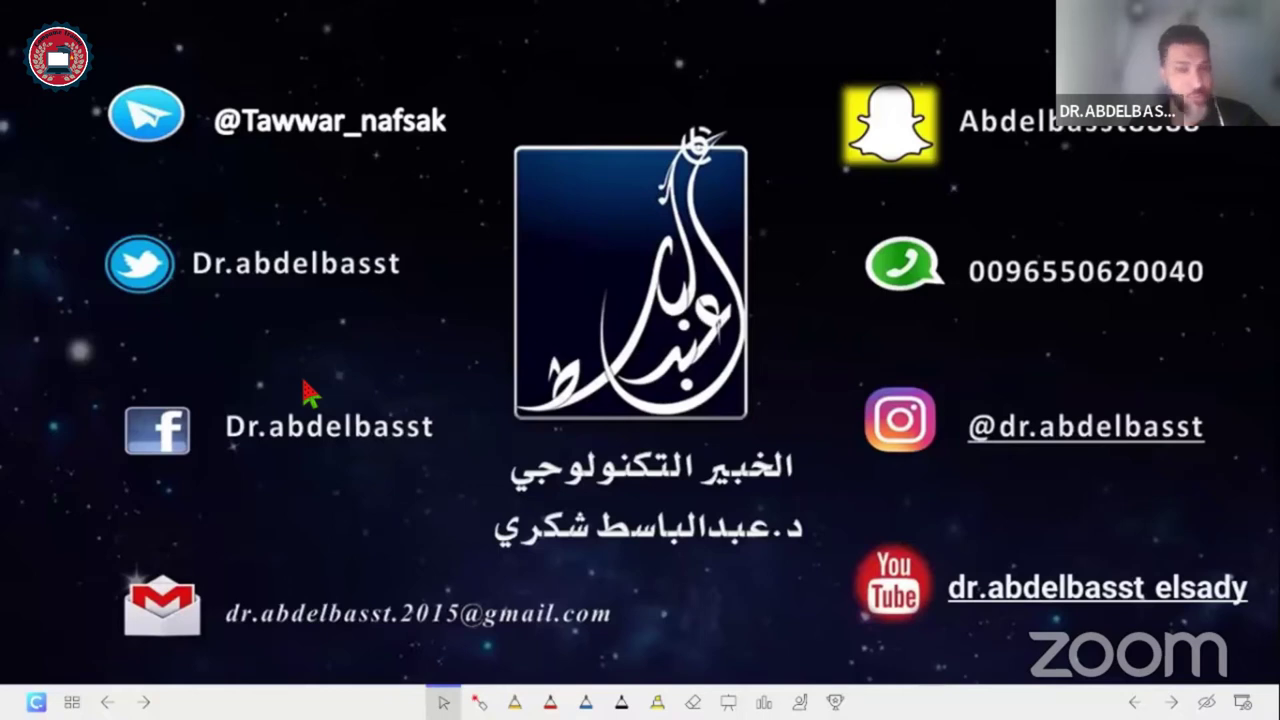
key(Right)
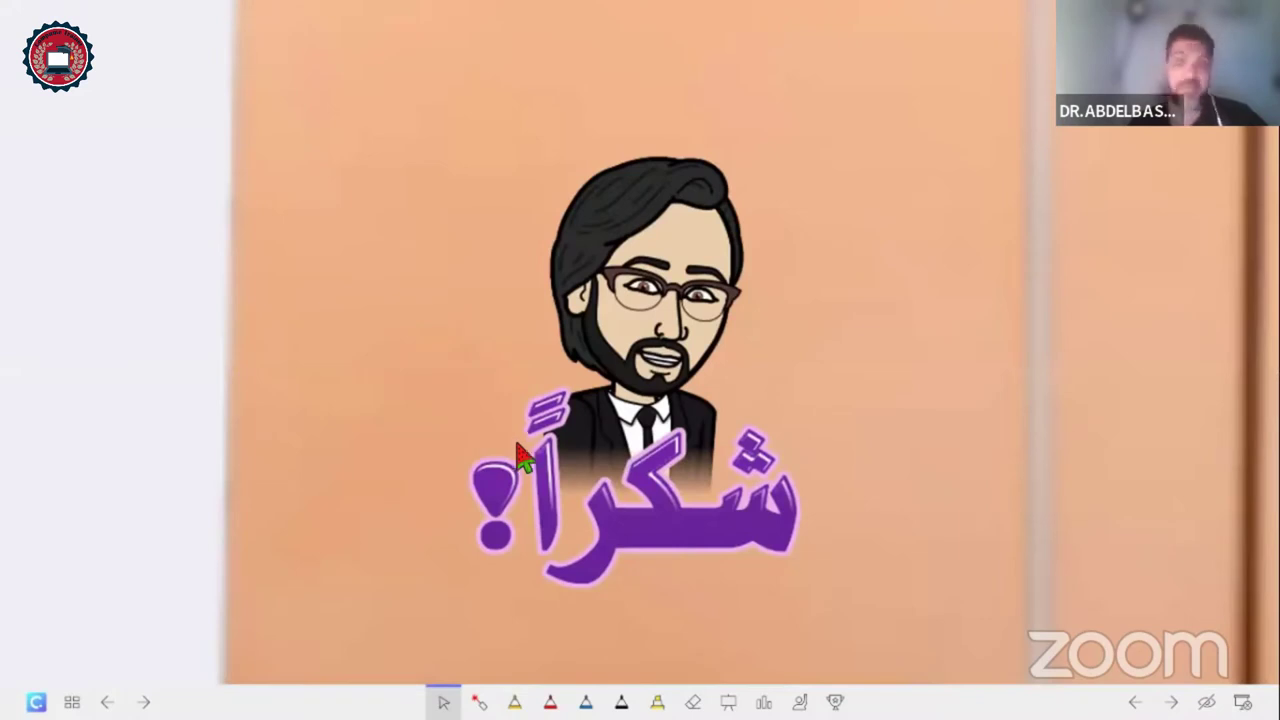
click(527, 460)
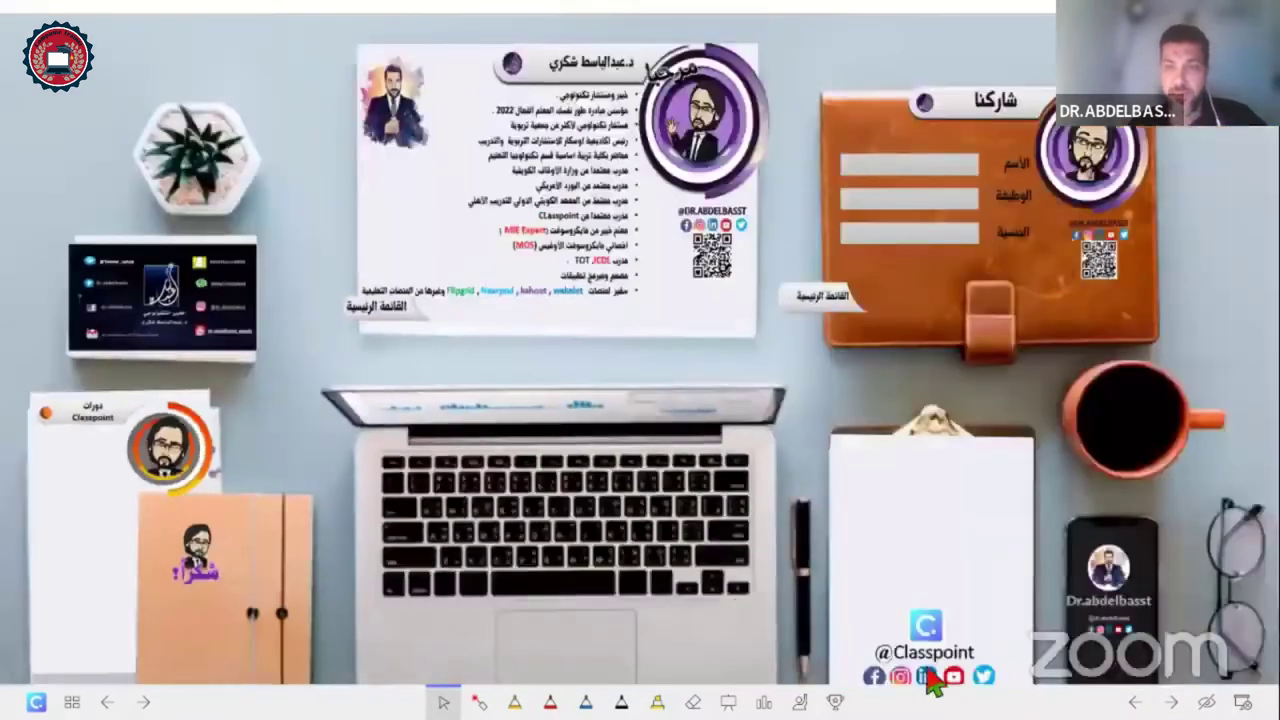
Step: Zoom into the Classpoint clipboard, back out to the desk, then into the orange participation notebook
click(940, 686)
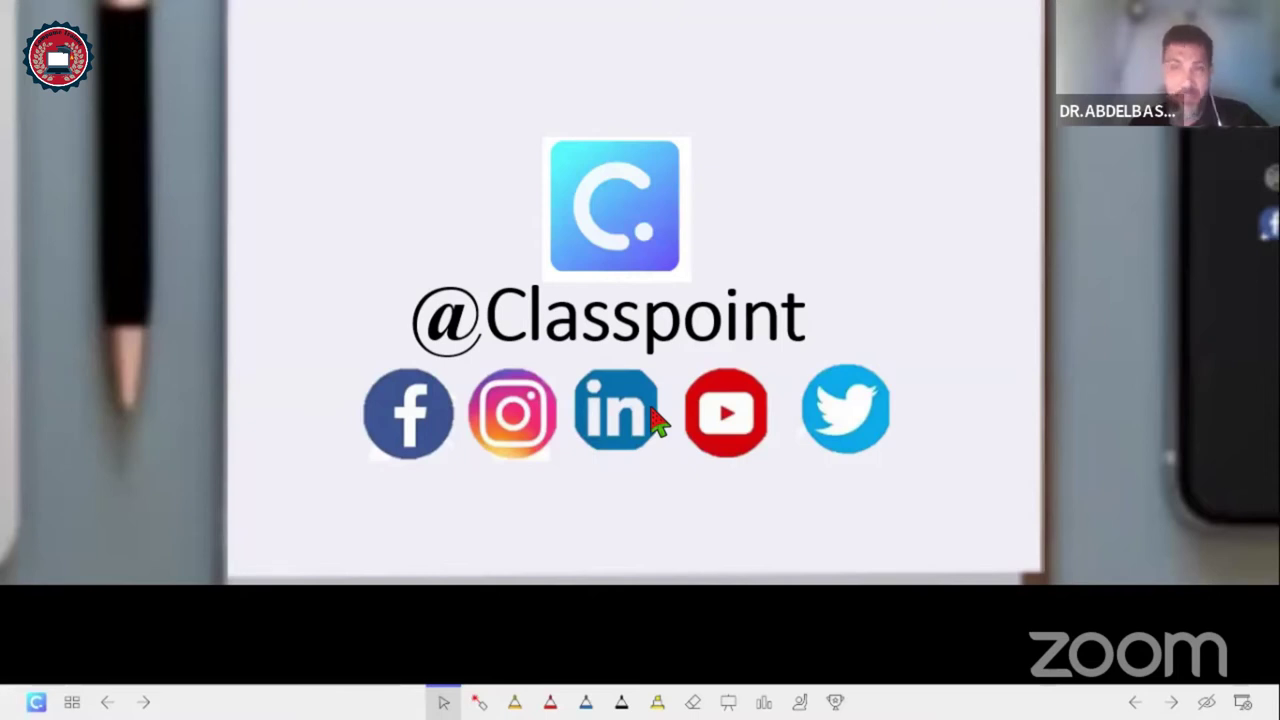
click(838, 352)
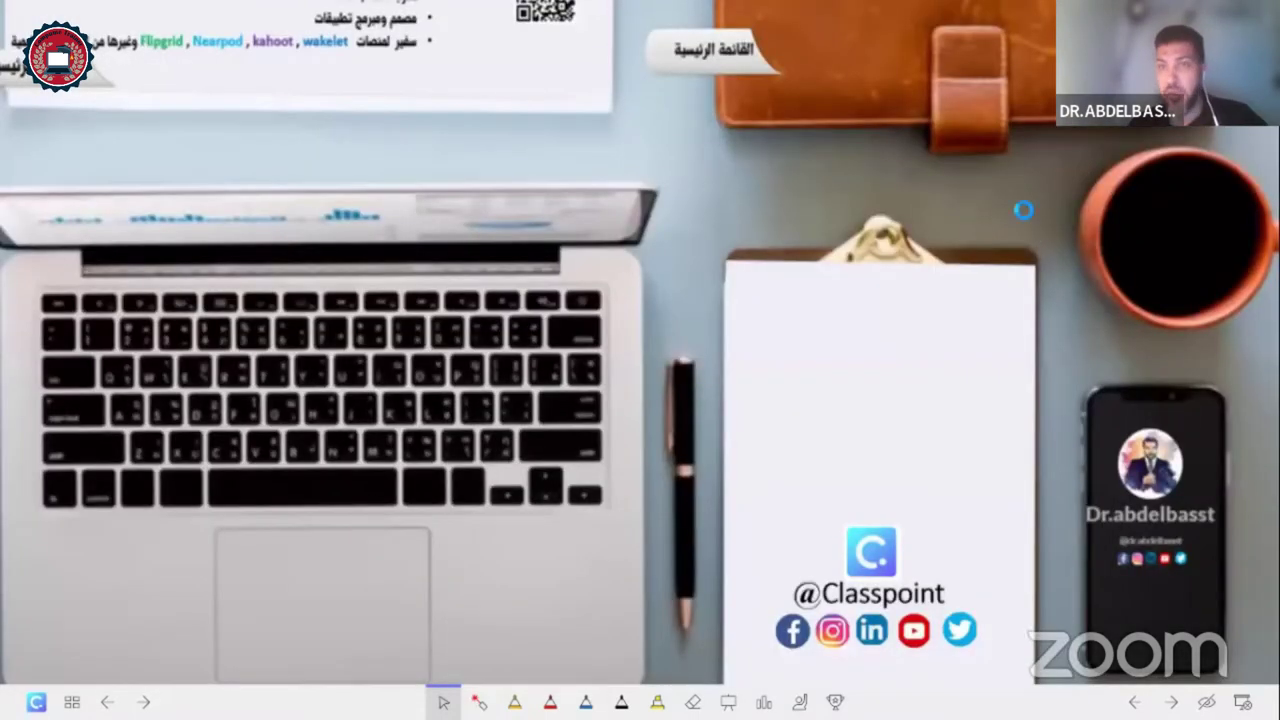
click(858, 350)
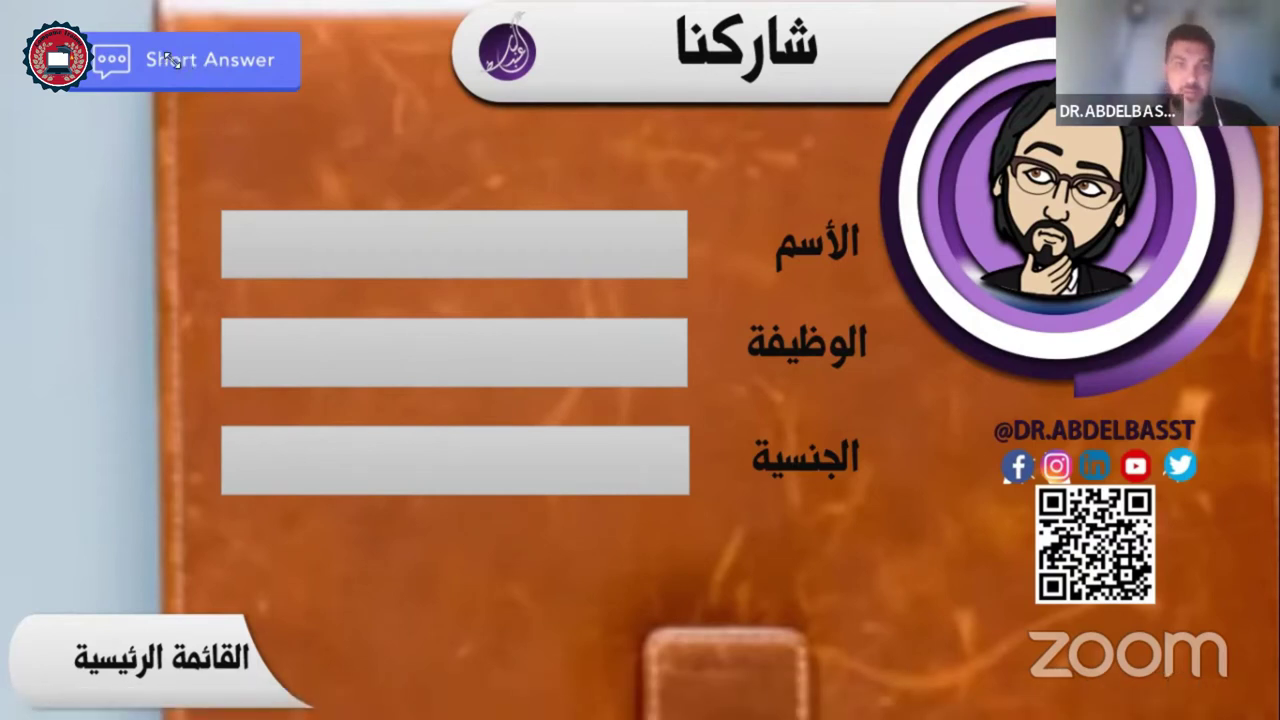
Step: Start a ClassPoint Short Answer activity on the شاركنا slide to collect audience responses
click(172, 60)
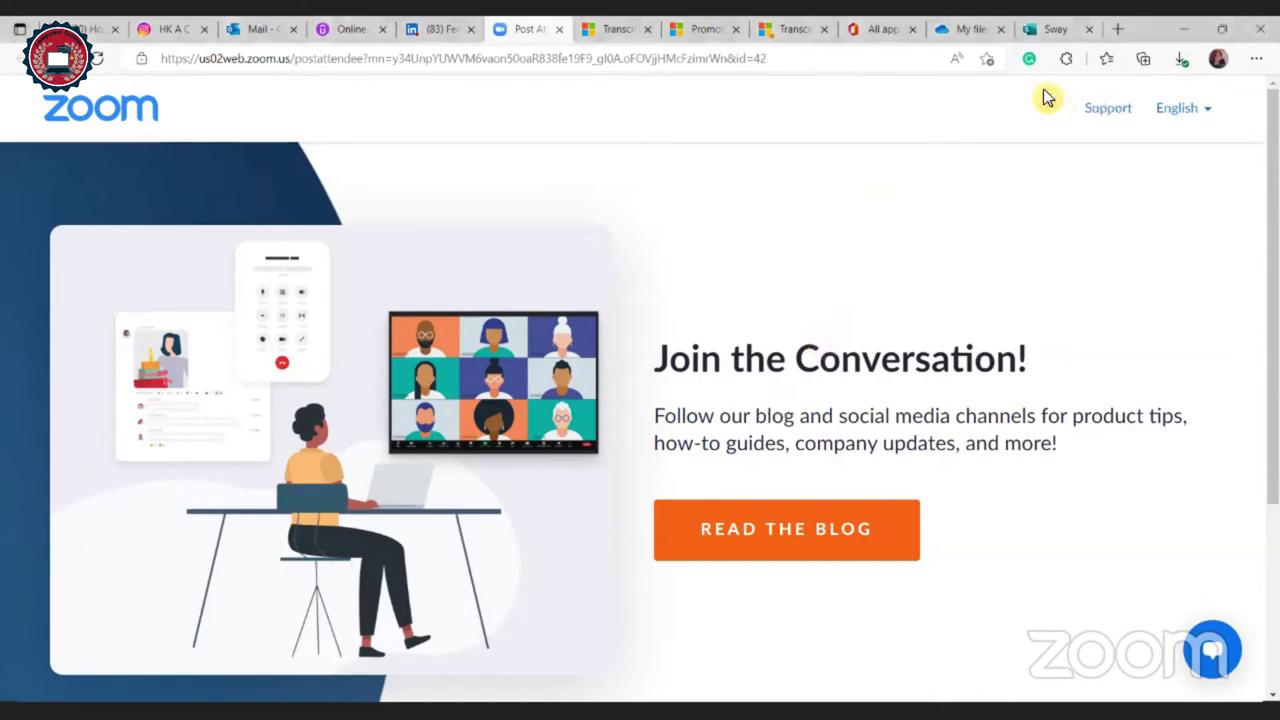
Step: Restore down the full-screen Edge window showing Zoom's post-meeting page
click(1224, 36)
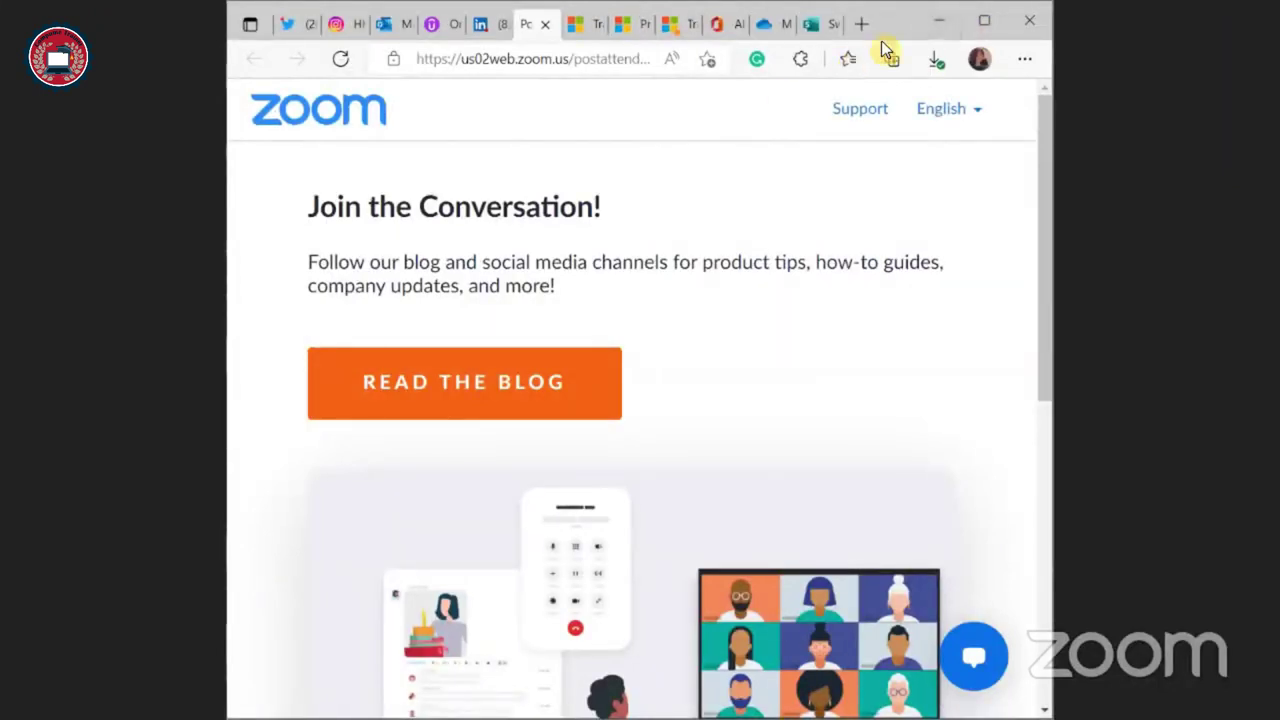
Step: Scroll through the Learn transcript's 311 completed modules, then switch to the Arabic unit tab
click(590, 27)
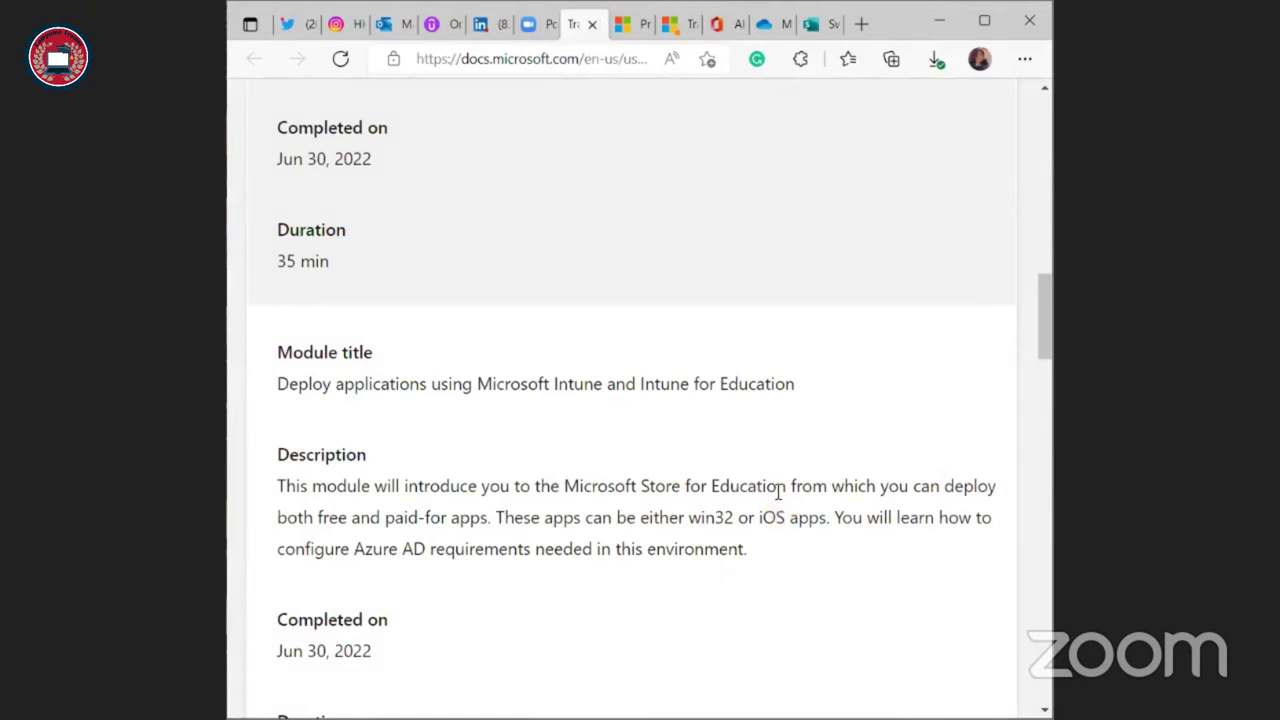
scroll(751, 496, up, 5)
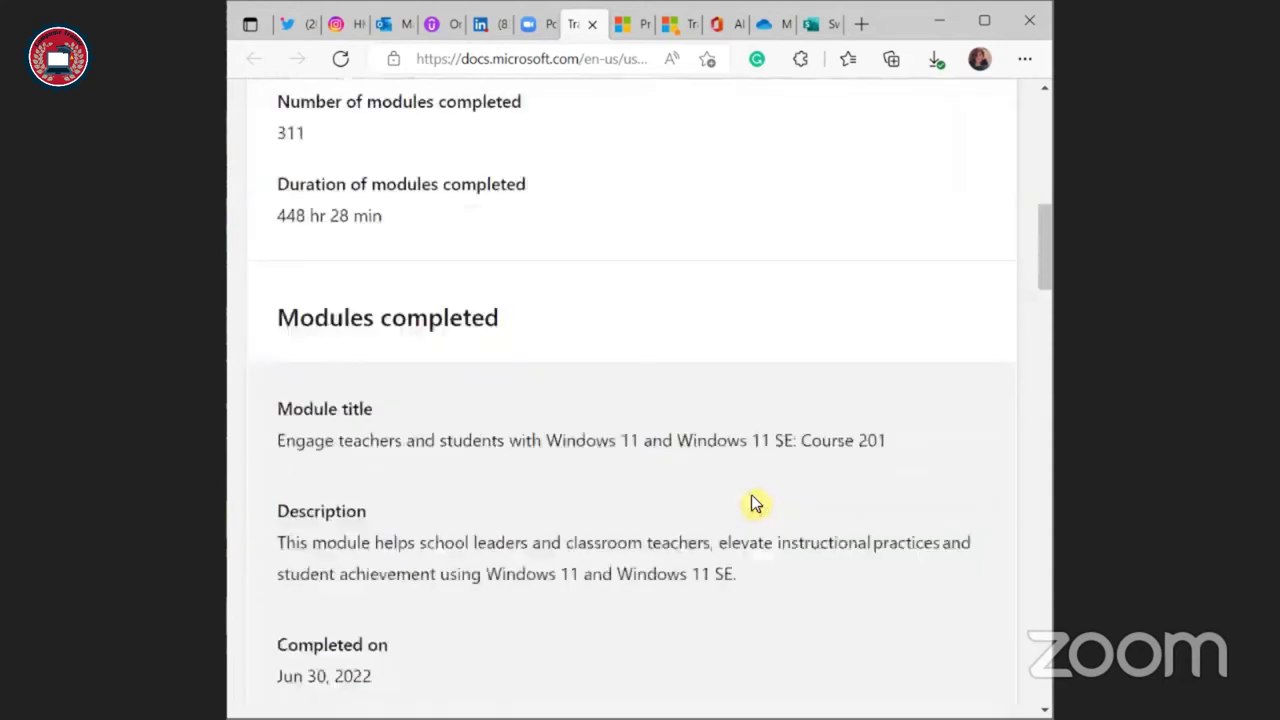
scroll(749, 515, up, 2)
scroll(748, 531, up, 4)
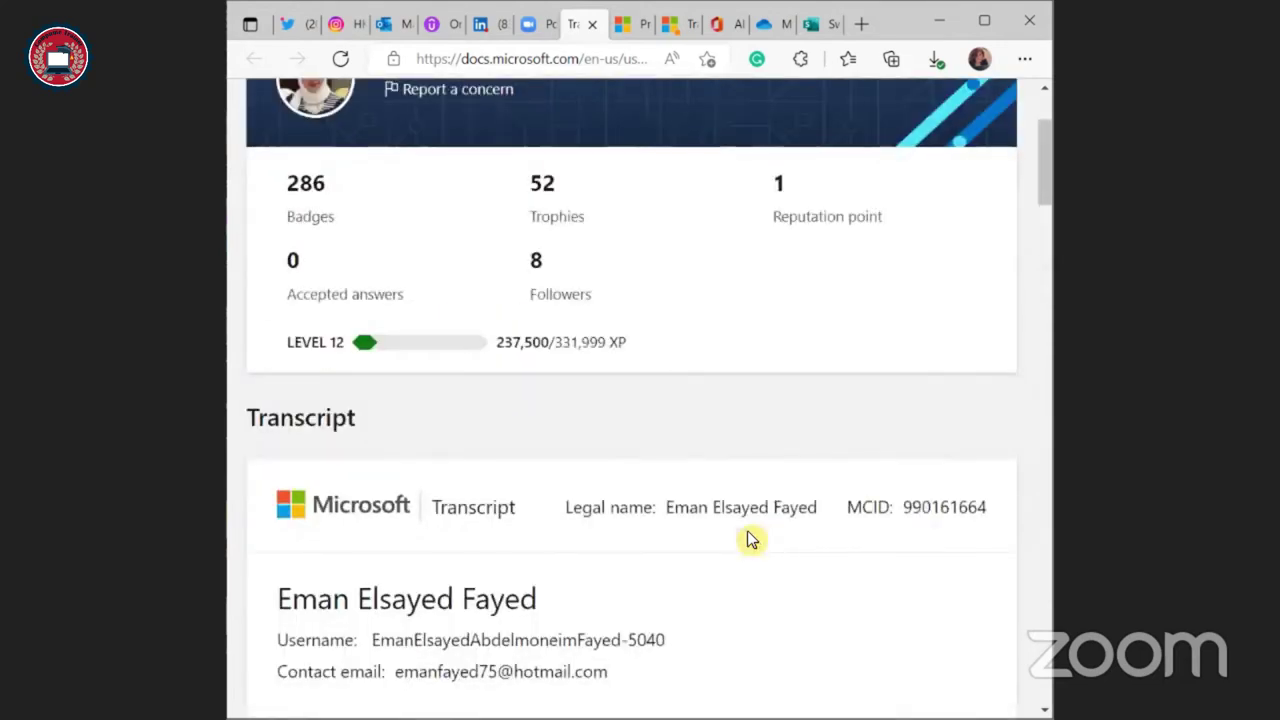
scroll(747, 535, up, 2)
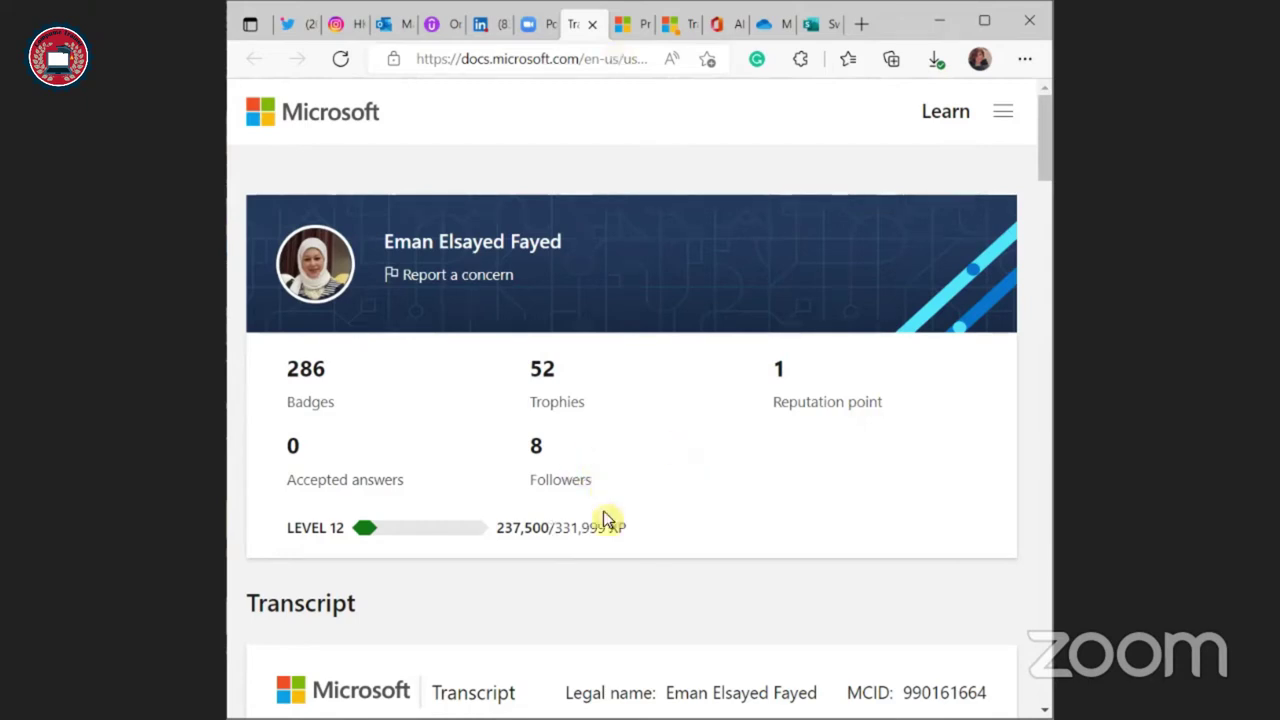
scroll(606, 523, down, 5)
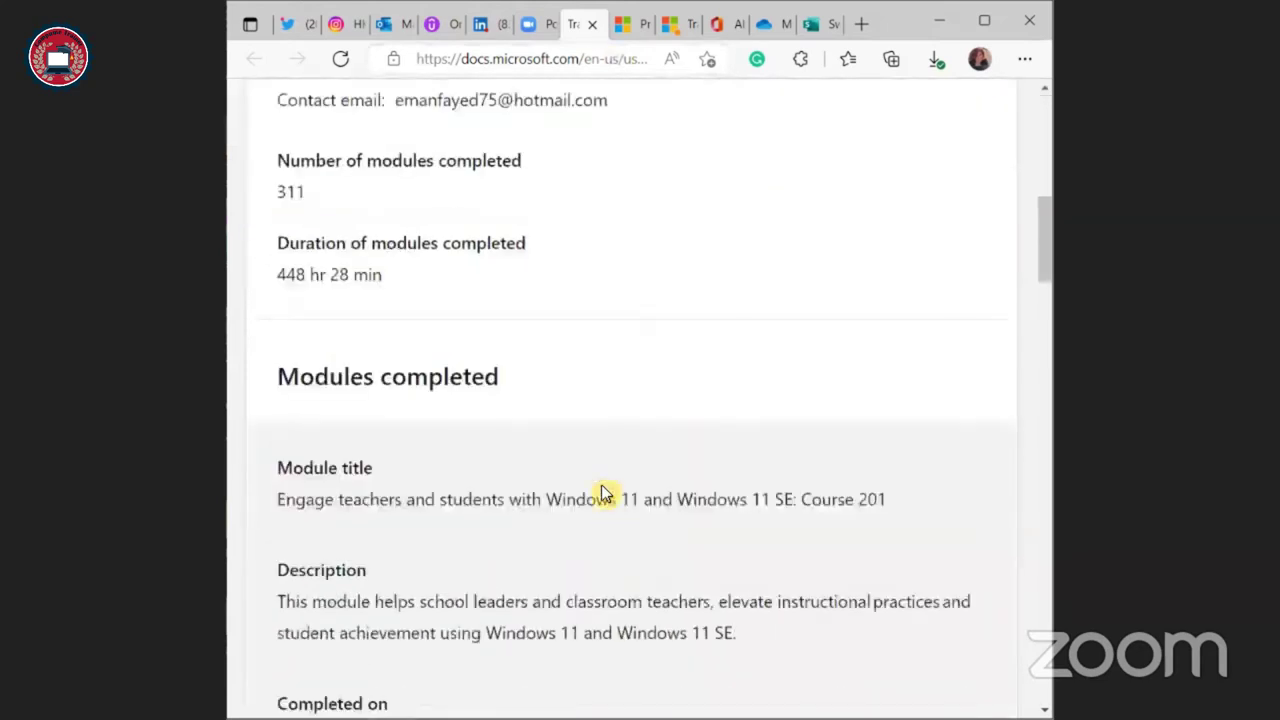
scroll(600, 500, up, 7)
scroll(600, 497, down, 5)
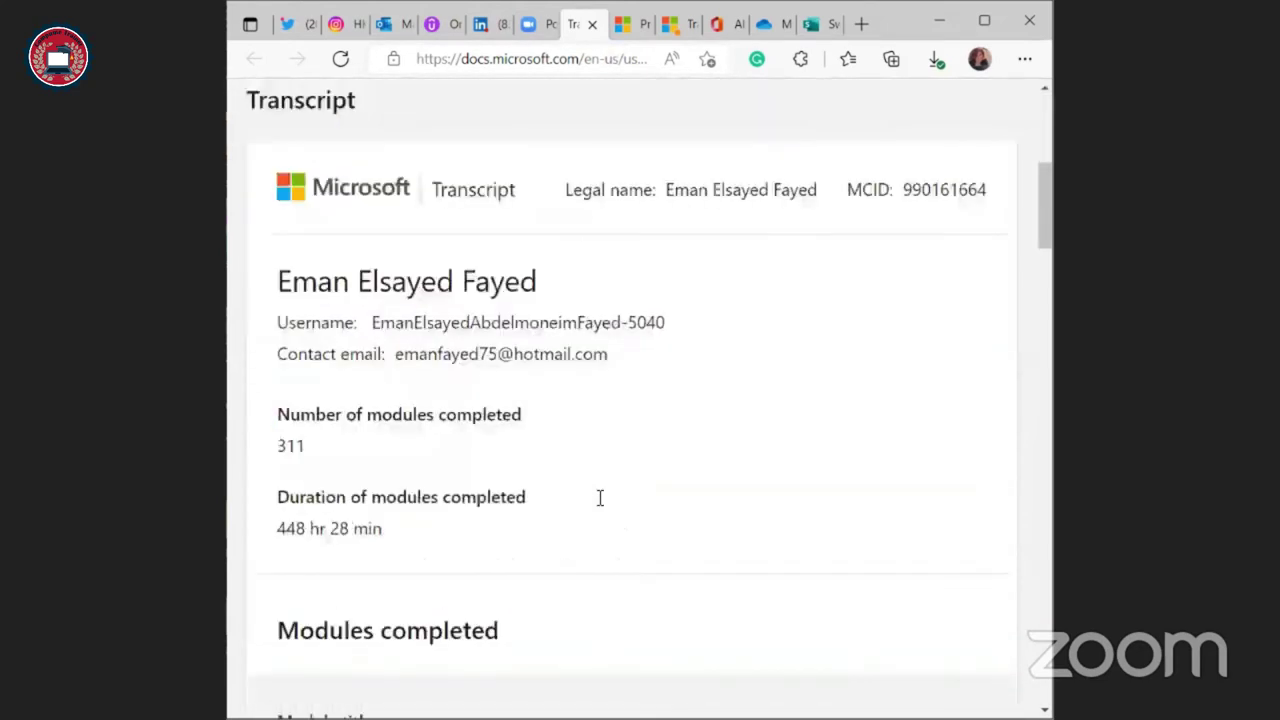
scroll(645, 155, down, 7)
scroll(706, 251, down, 5)
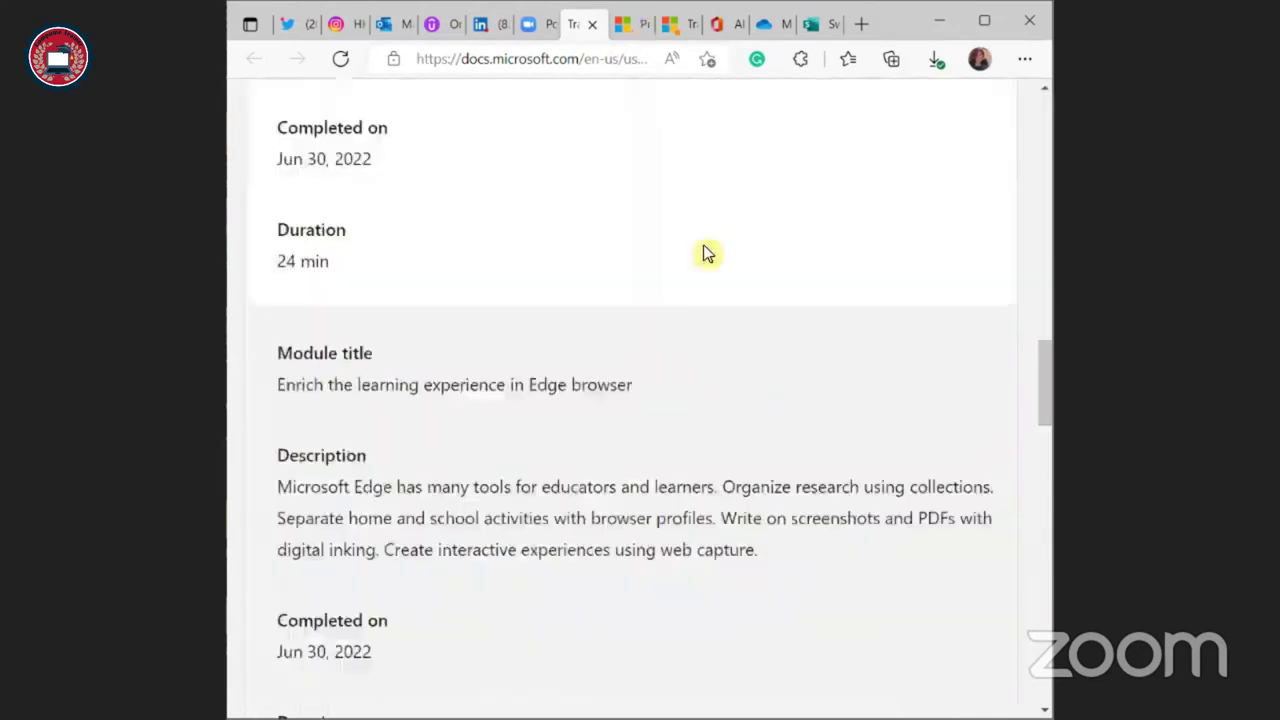
scroll(706, 251, down, 5)
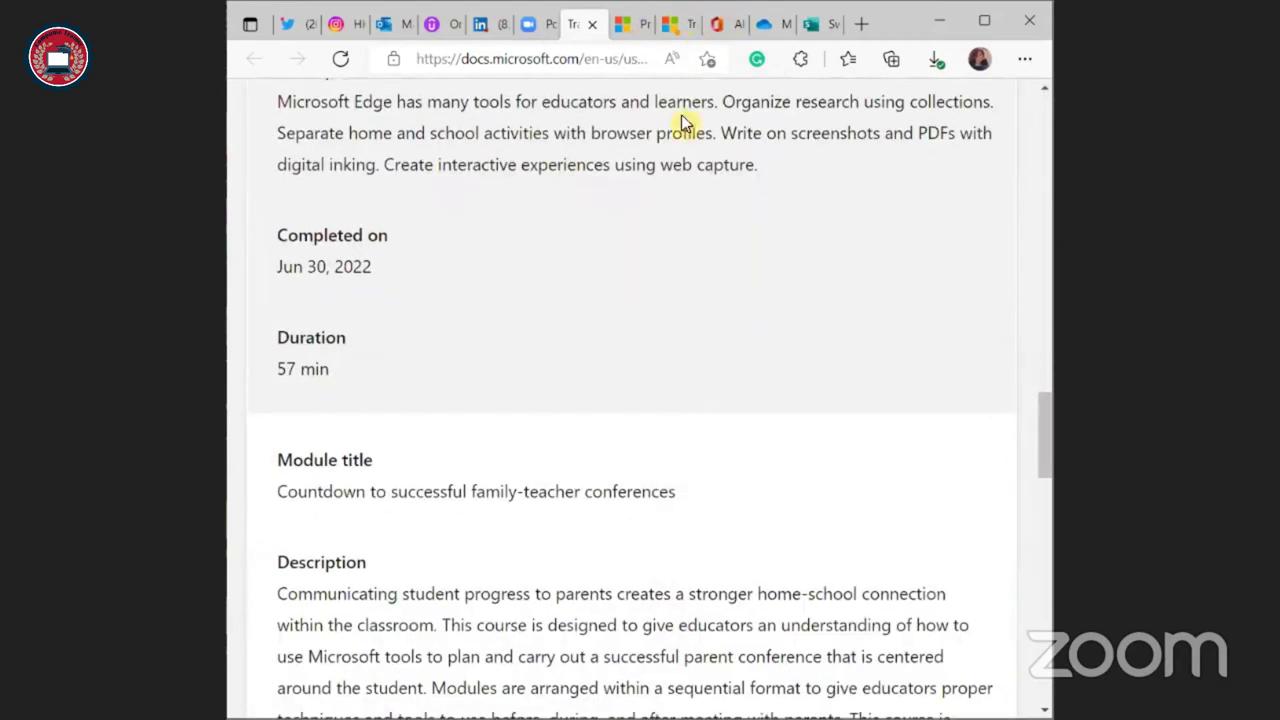
key(ctrl+Tab)
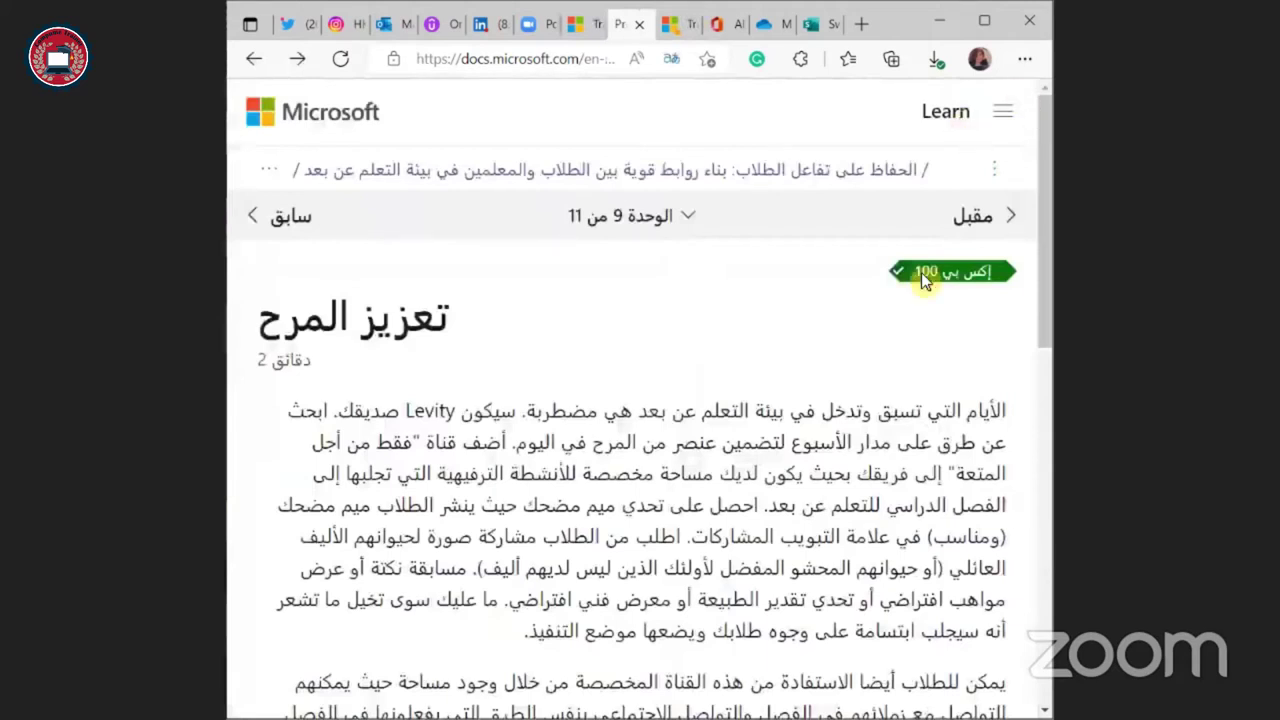
Step: Return to the transcript tab, dismiss its print preview, and scroll back to the profile top
key(ctrl+Tab)
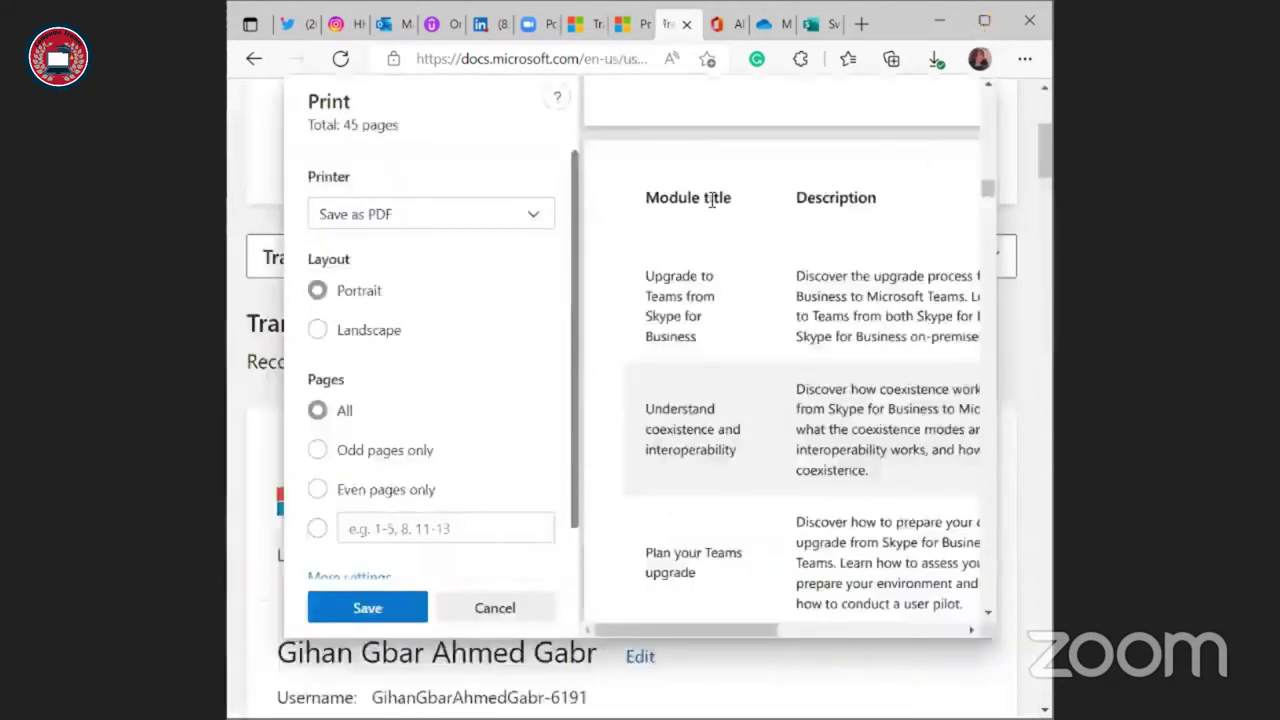
scroll(712, 220, up, 5)
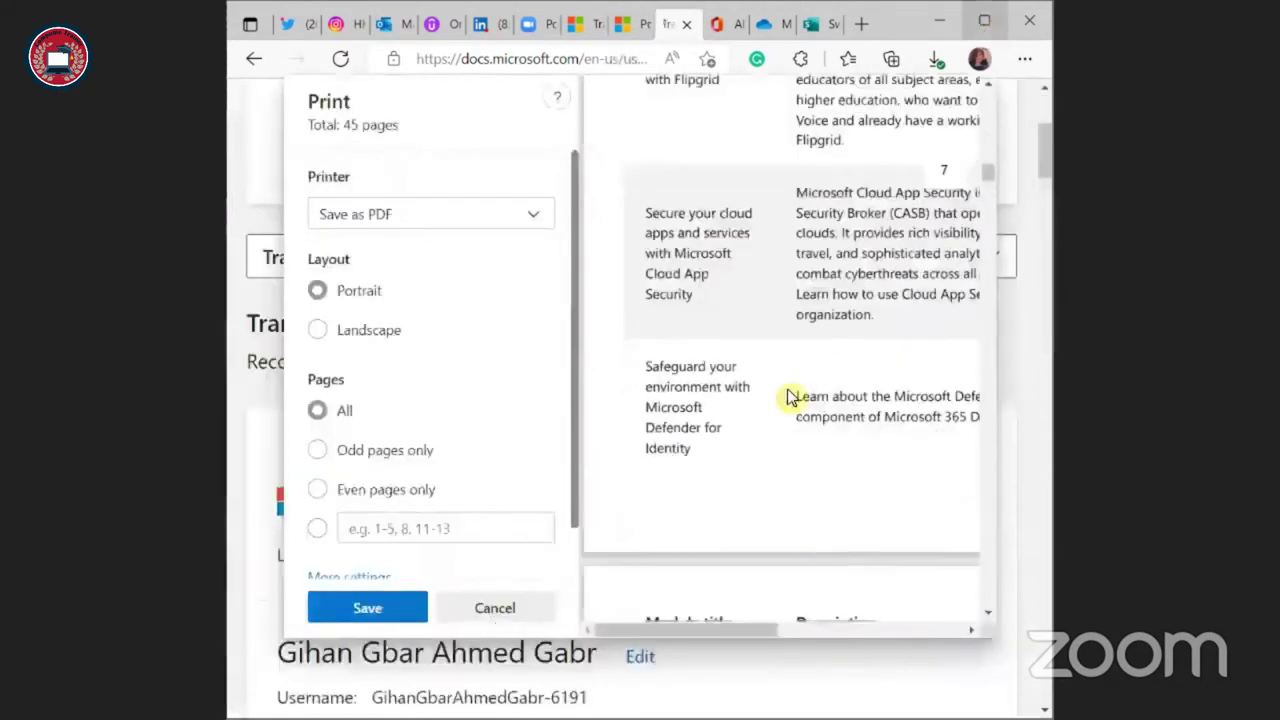
scroll(560, 500, up, 3)
scroll(585, 556, up, 3)
key(Escape)
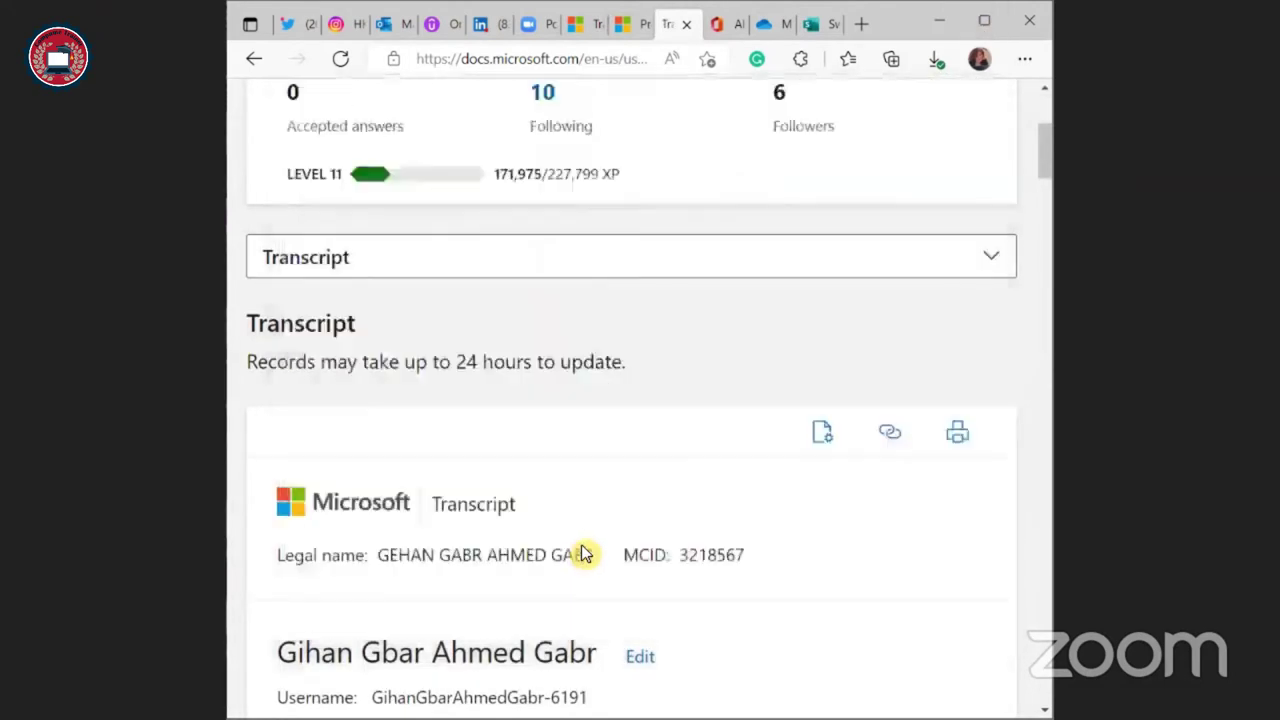
scroll(586, 551, up, 3)
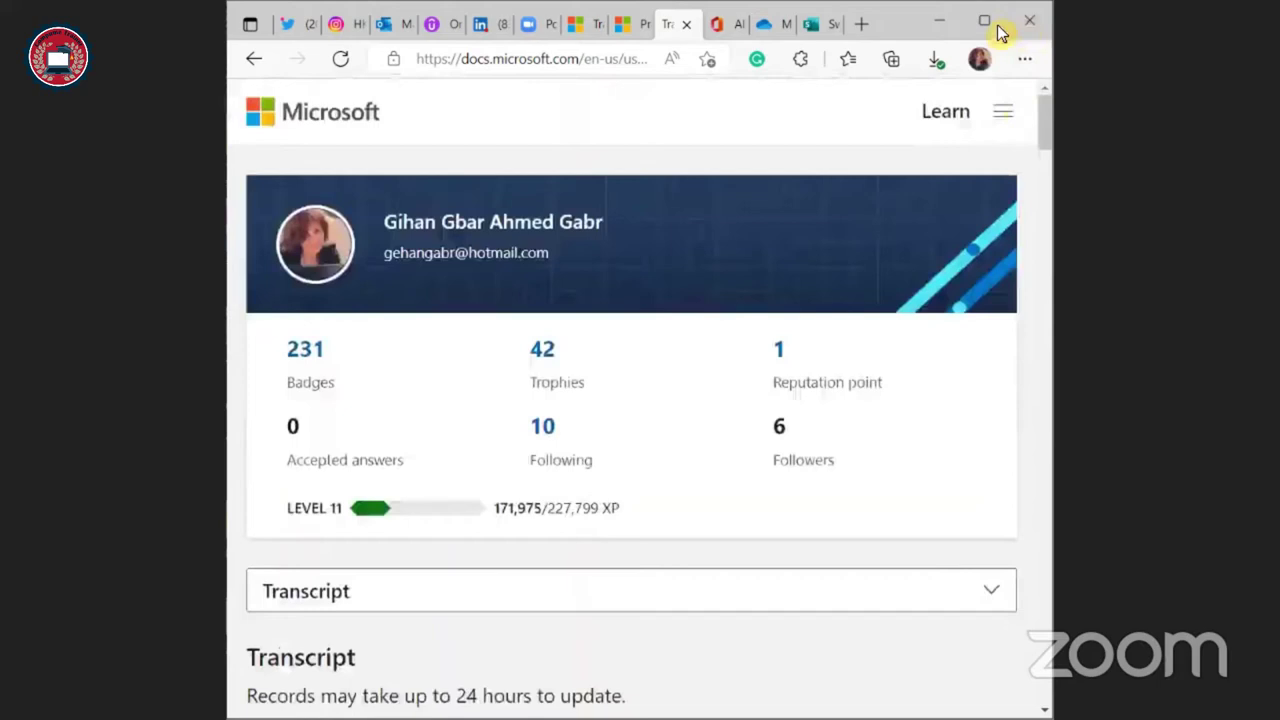
Step: Maximize Edge, go to the Learn profile's Activity page, and scroll its past-7-days items
click(979, 58)
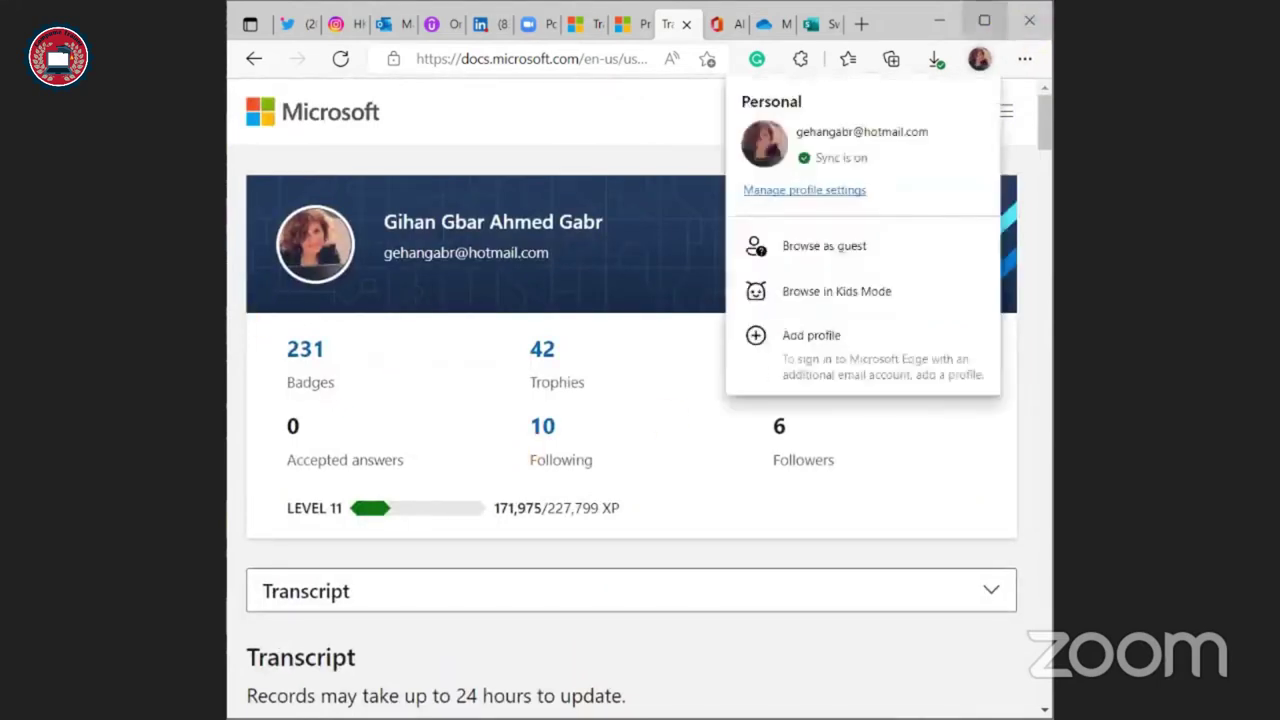
click(984, 20)
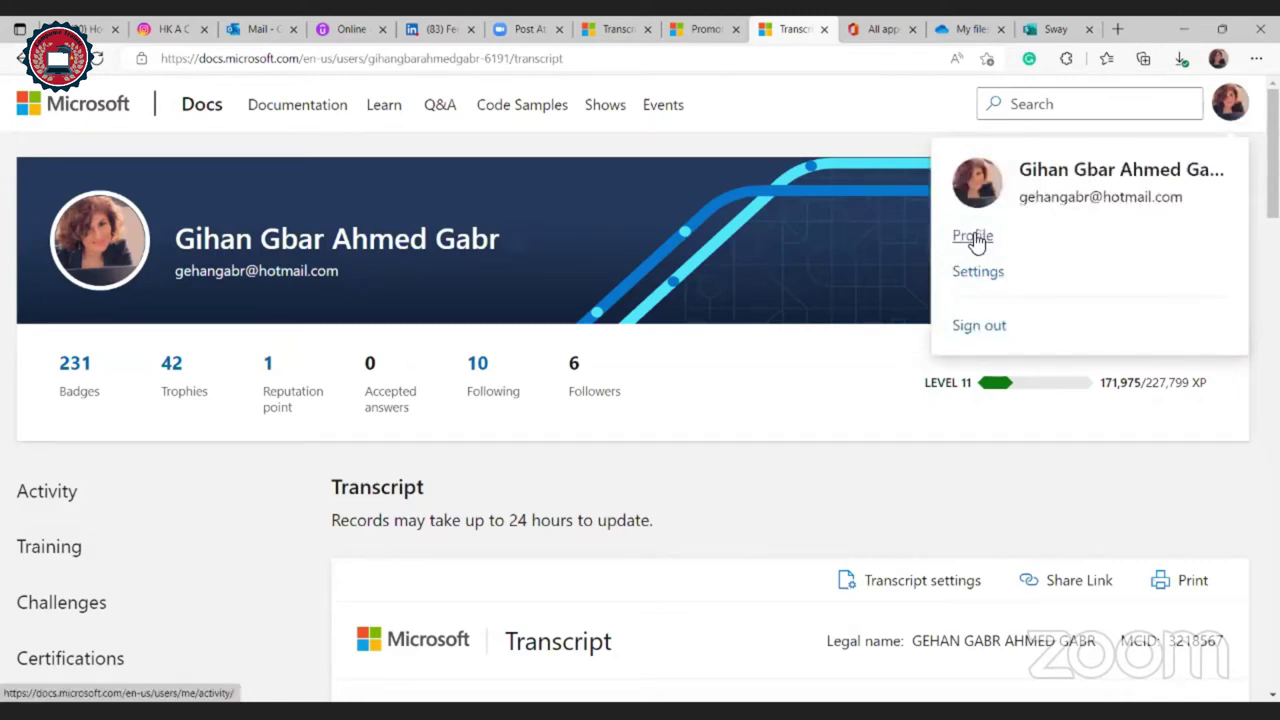
click(975, 240)
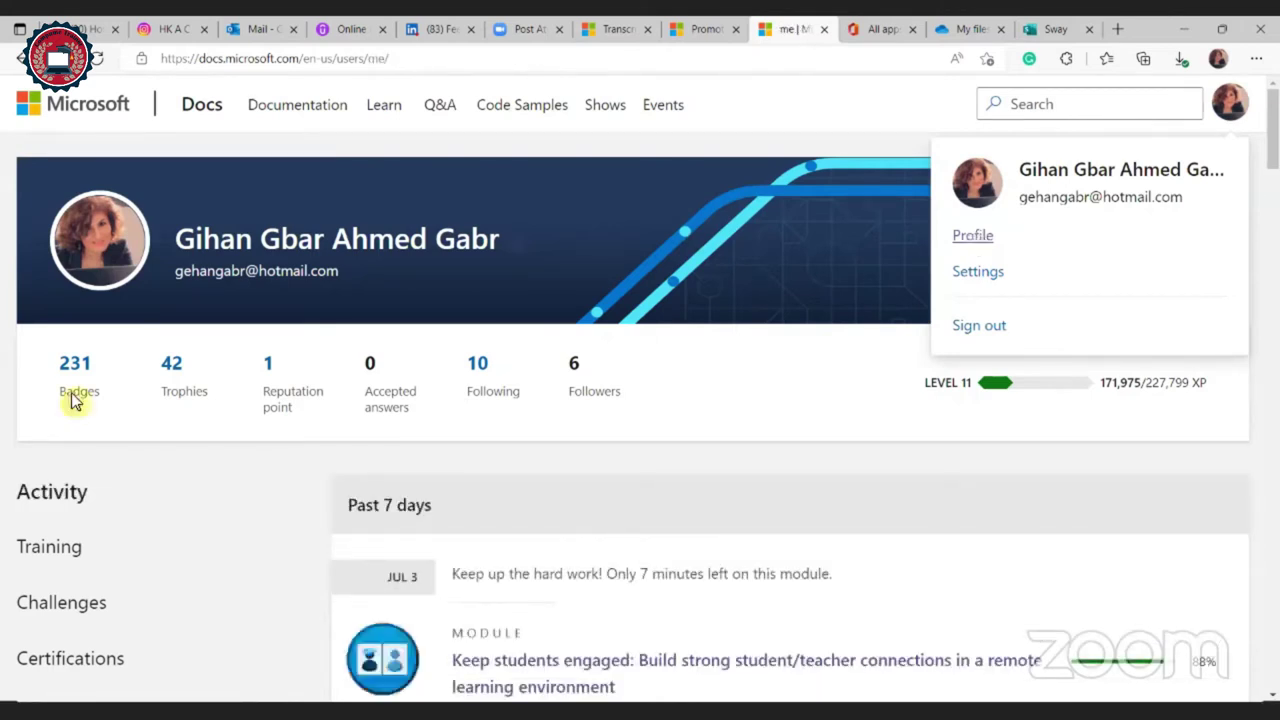
scroll(165, 418, down, 2)
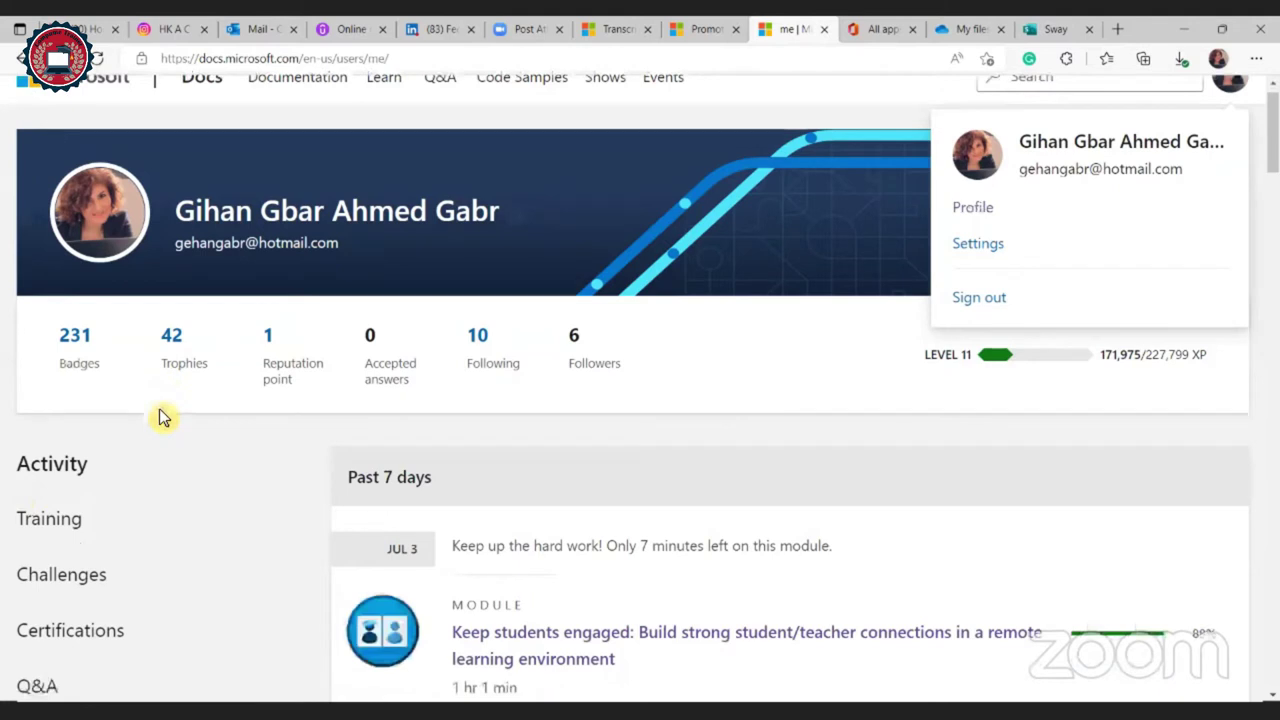
scroll(176, 511, down, 2)
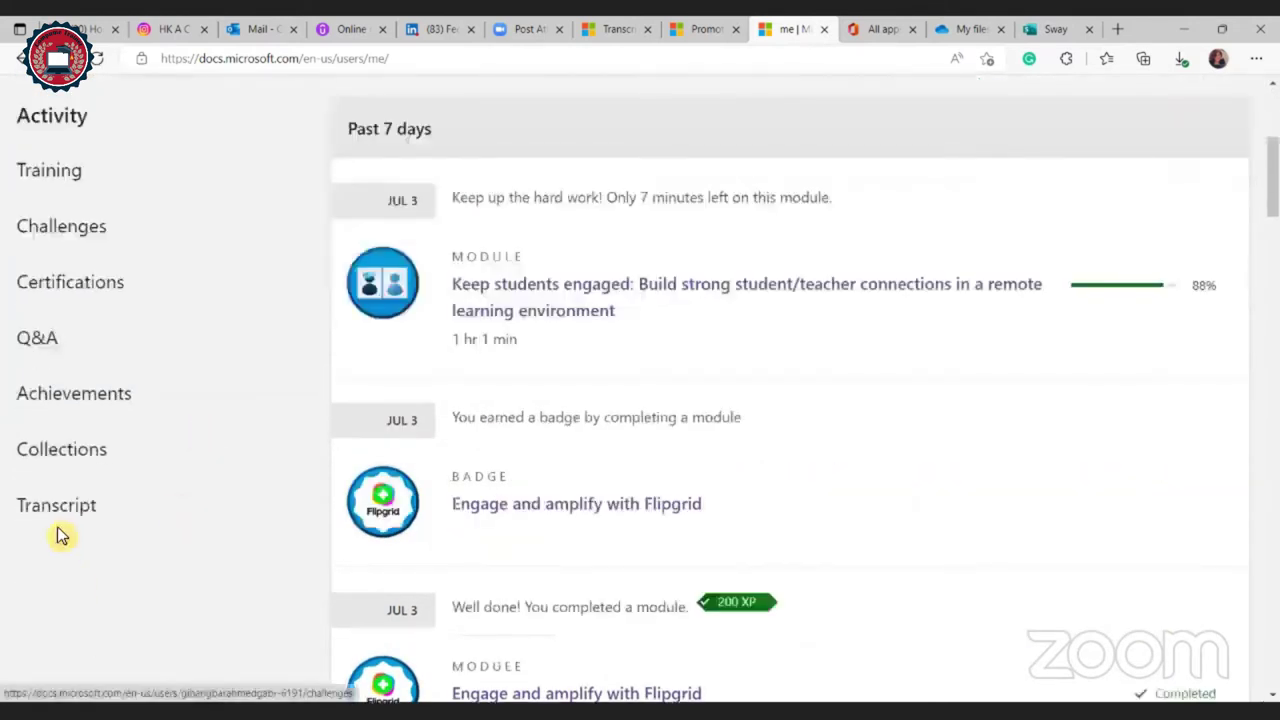
scroll(57, 530, down, 2)
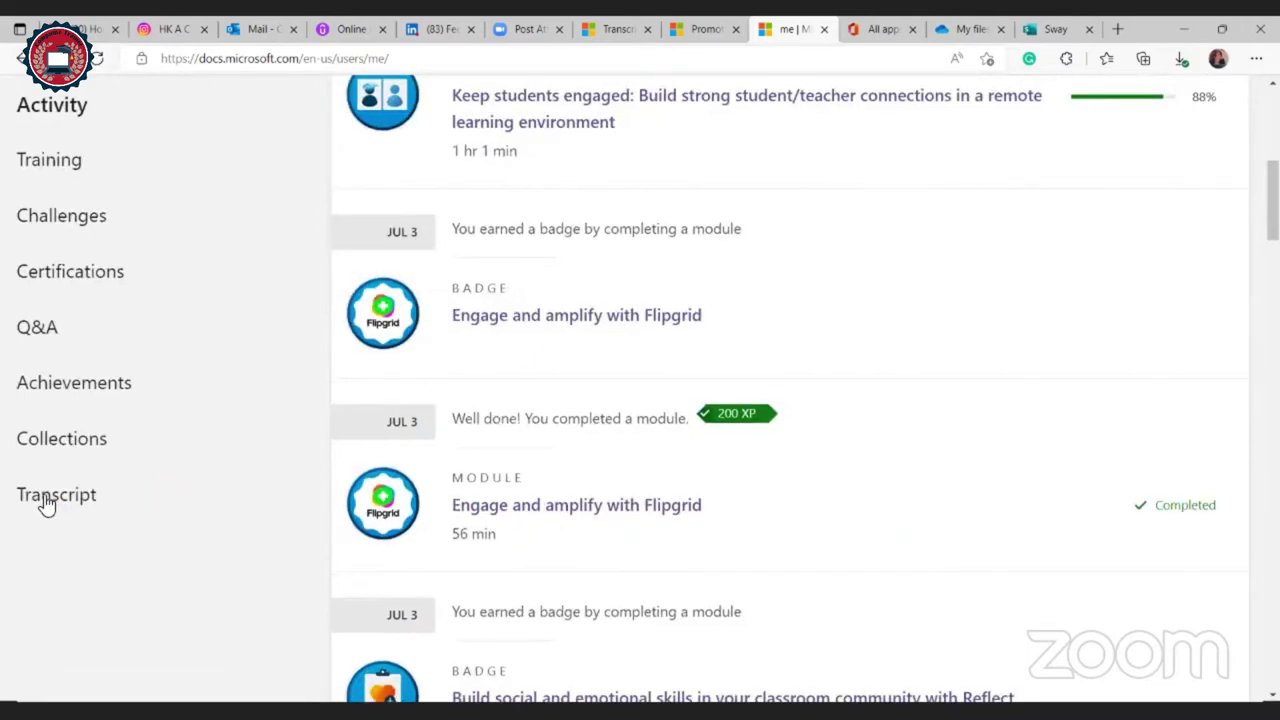
Step: Open the profile's Transcript section, reload it, and scroll down to the transcript card
click(47, 497)
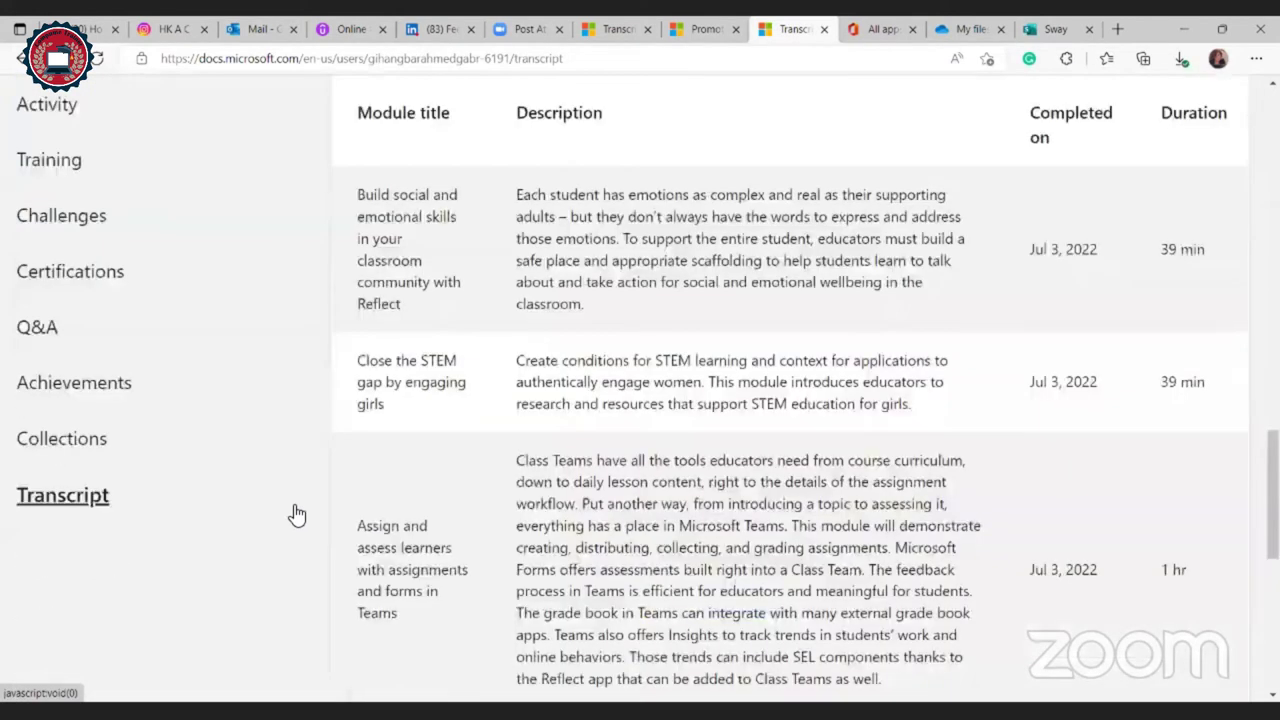
click(297, 514)
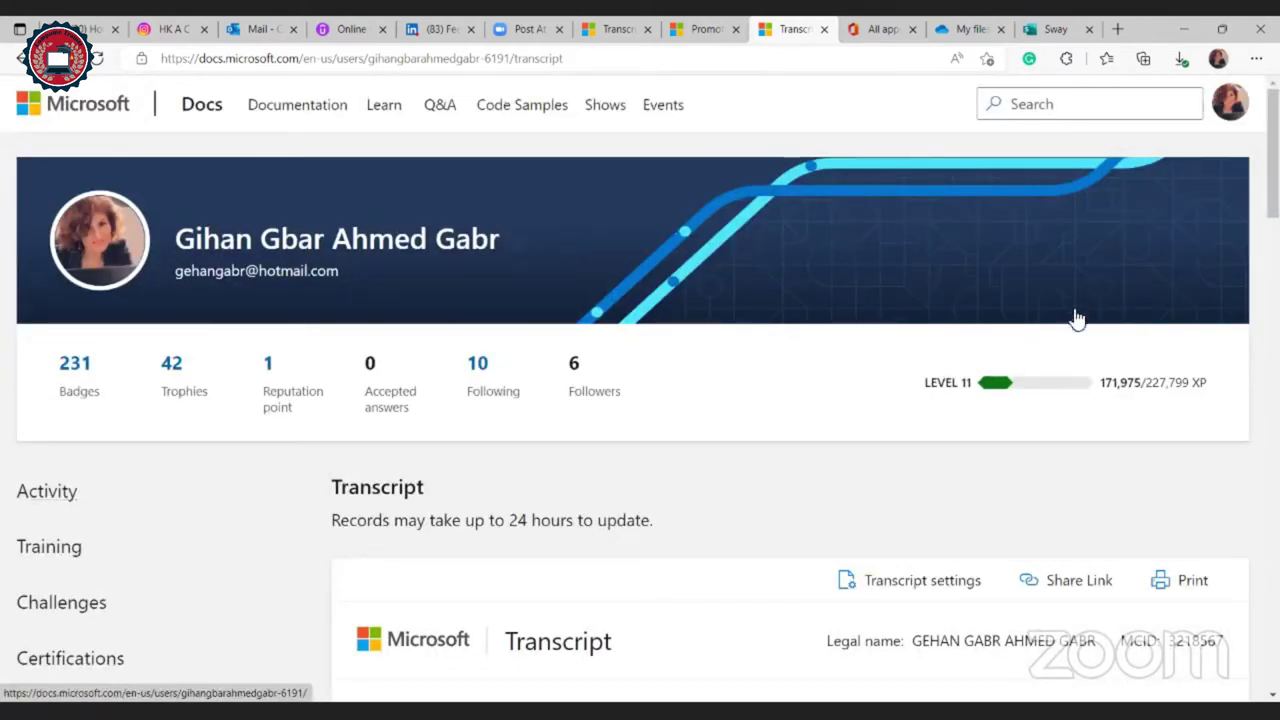
scroll(1088, 360, down, 3)
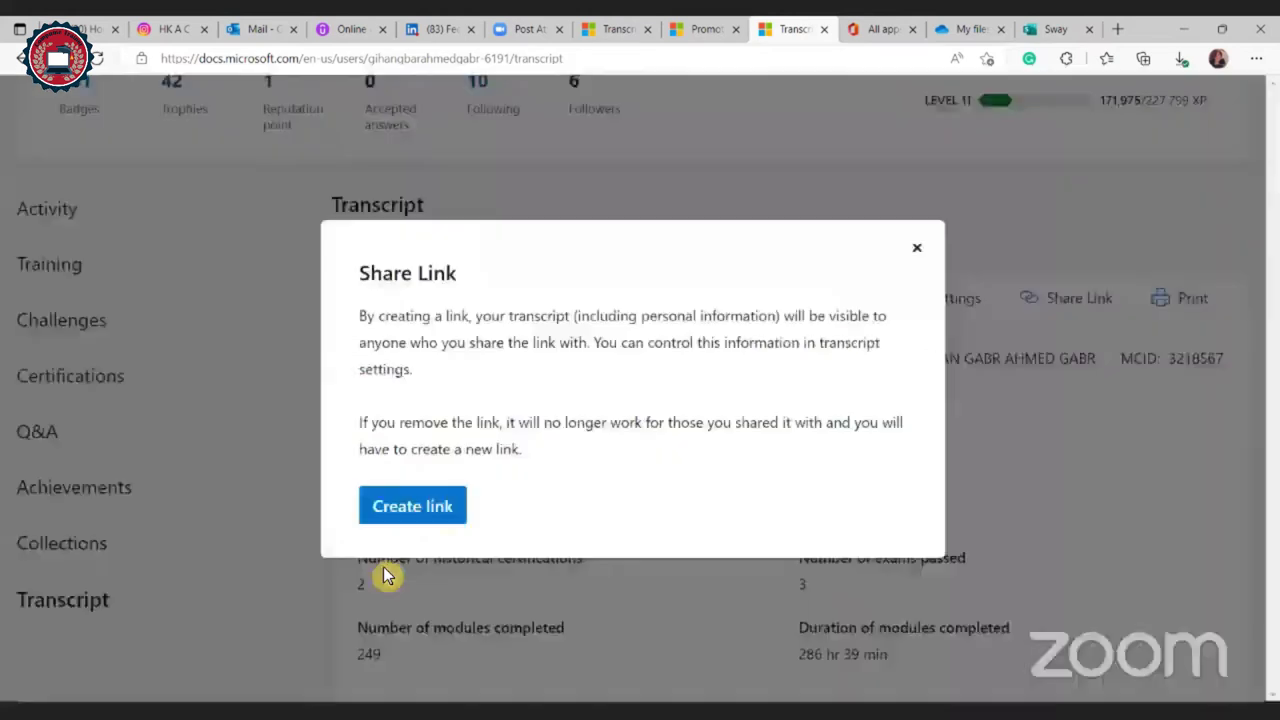
Step: Create the transcript's share link, then close the Share Link dialog
click(434, 510)
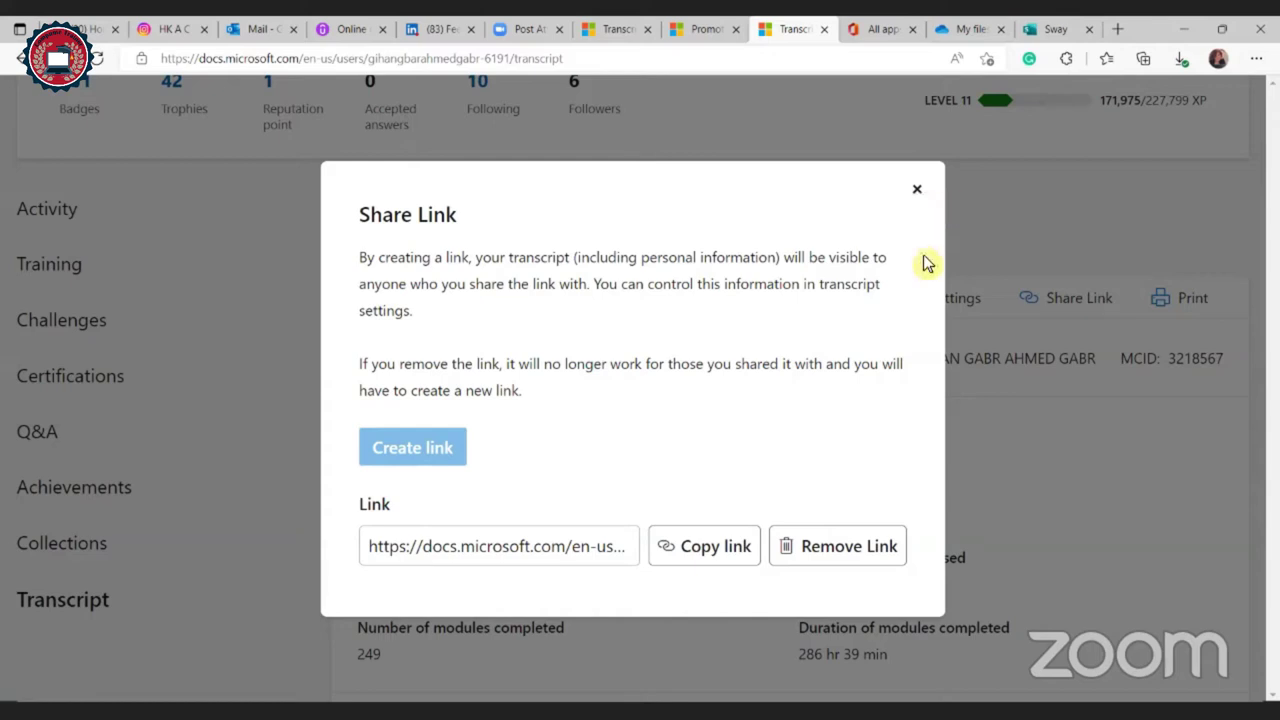
click(924, 209)
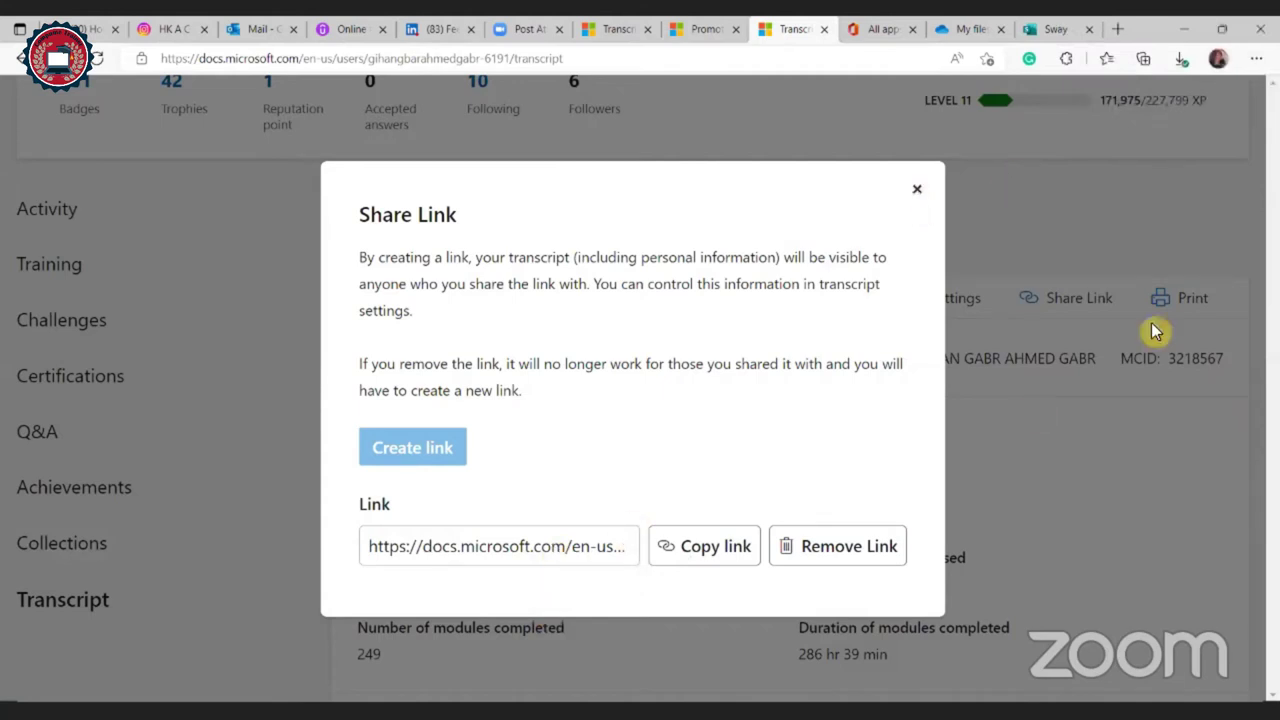
click(1116, 416)
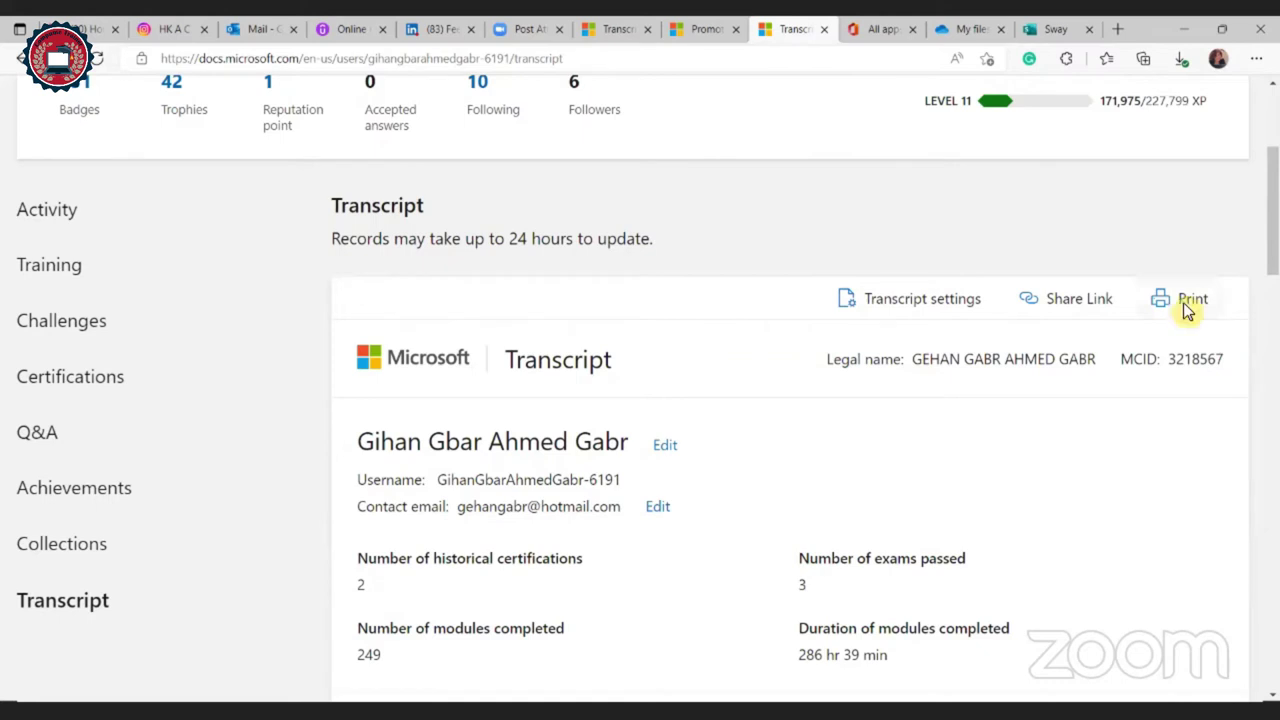
Step: Open the transcript's print preview with Save as PDF as the destination
click(1183, 307)
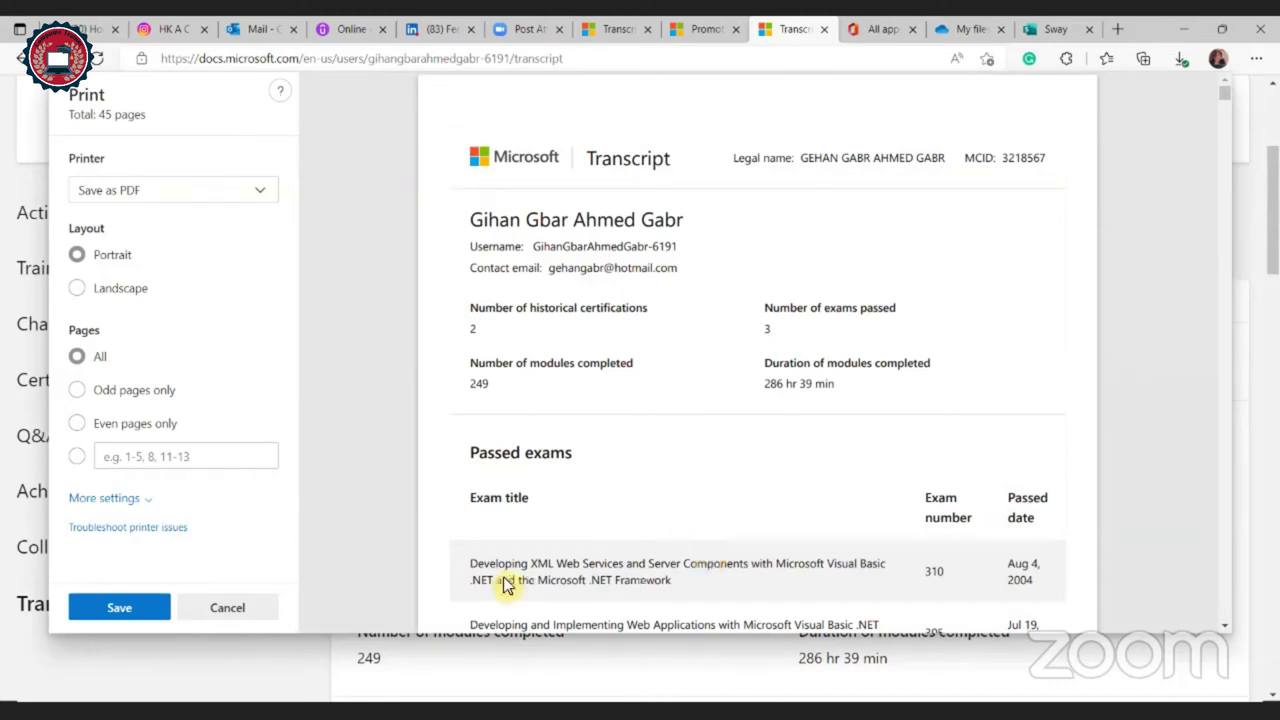
Step: Save the transcript PDF to the Desktop and restore the Edge window to a smaller size
click(147, 612)
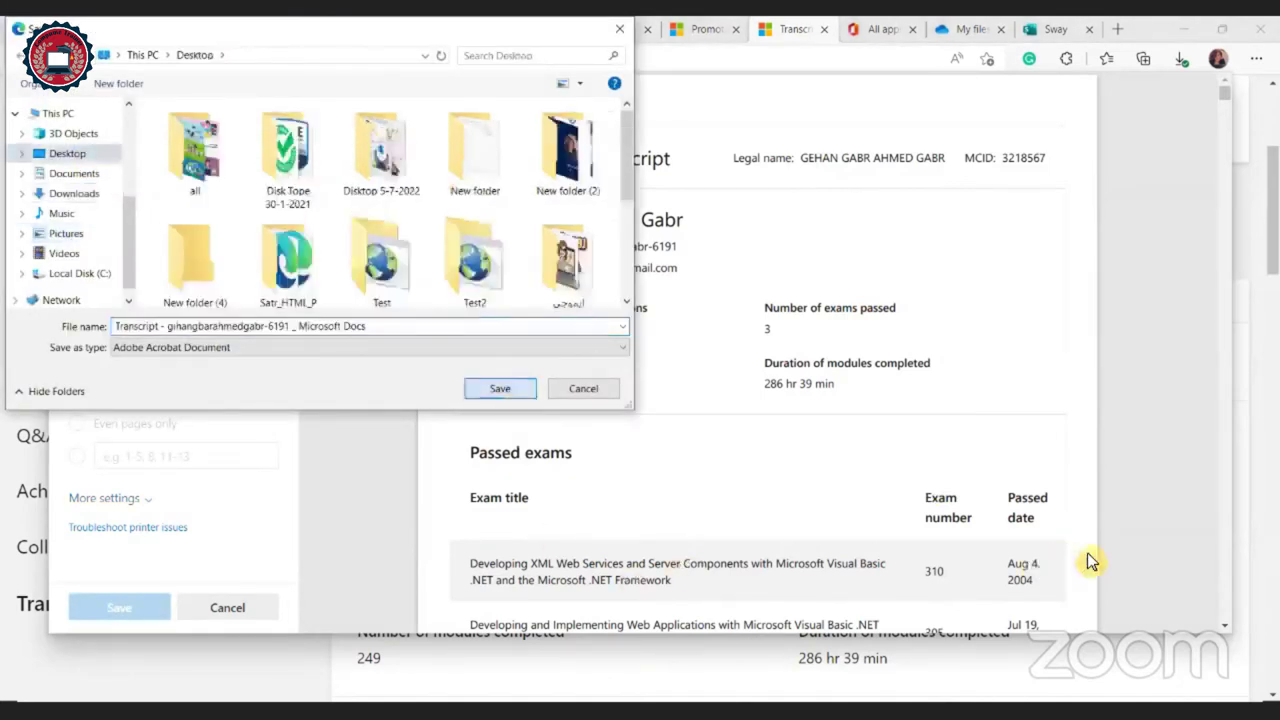
key(Return)
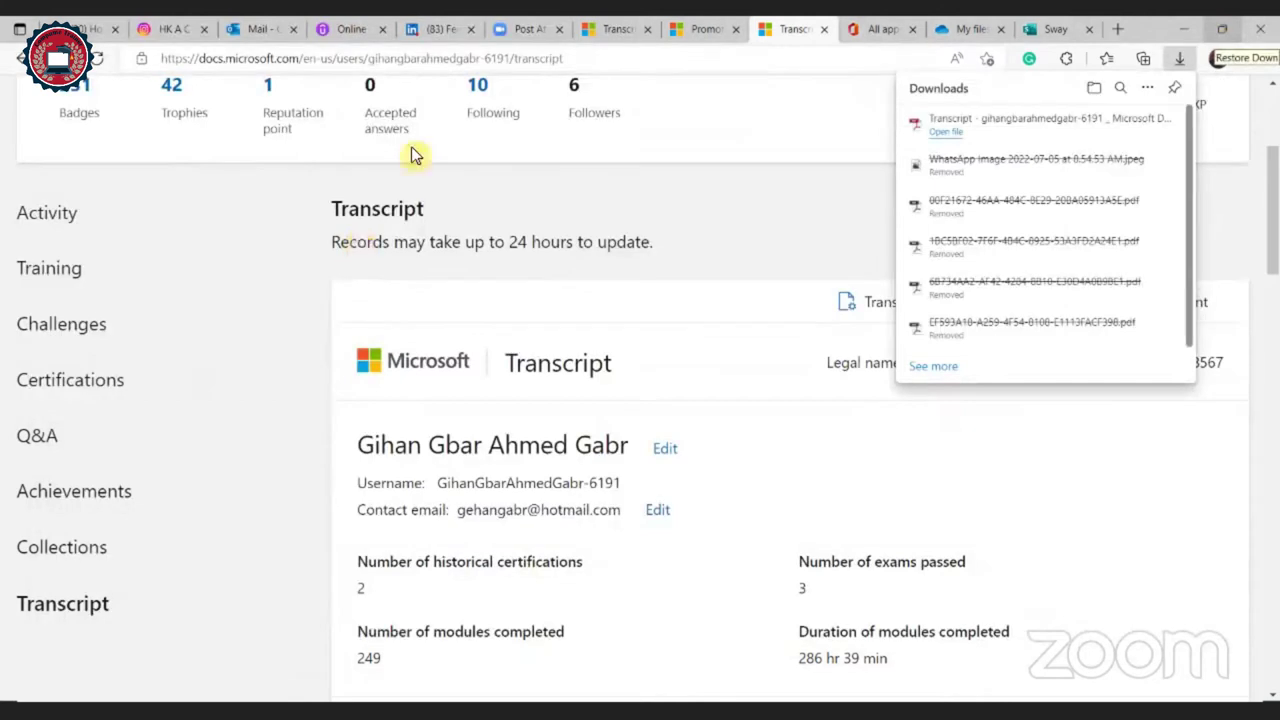
key(super+Down)
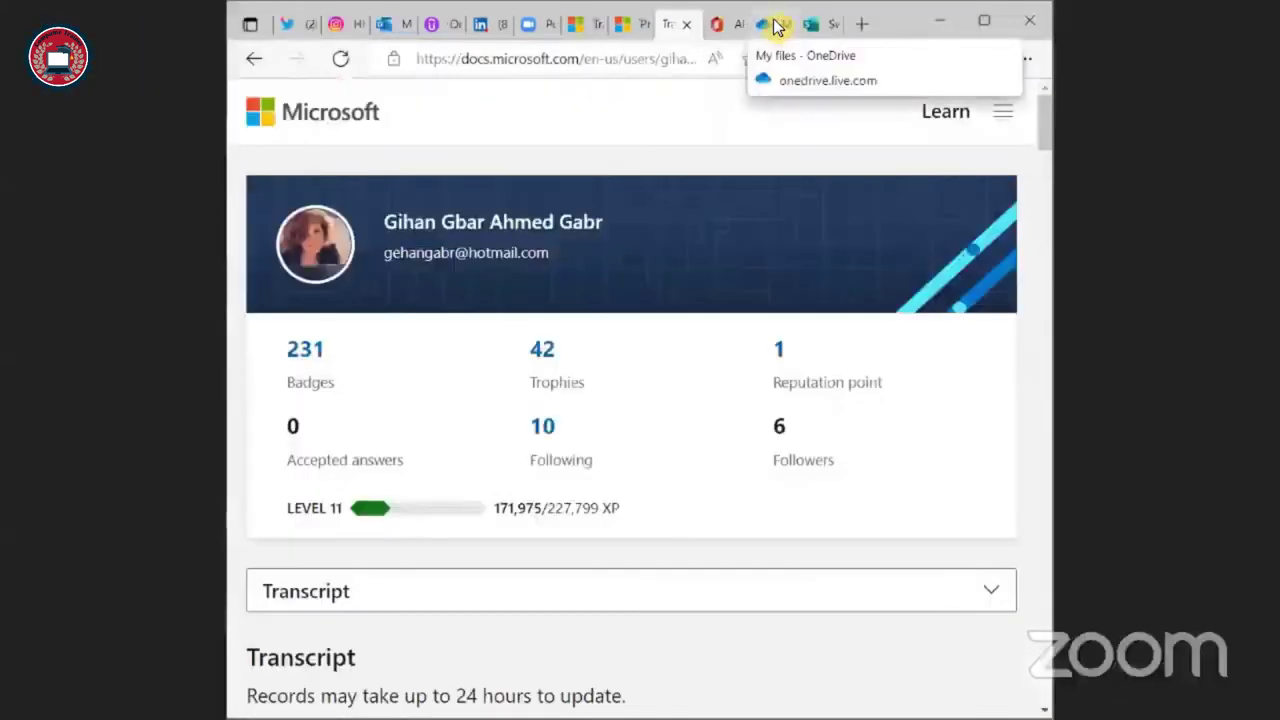
Step: Switch to the OneDrive My files tab in Edge and maximize the browser window
click(776, 28)
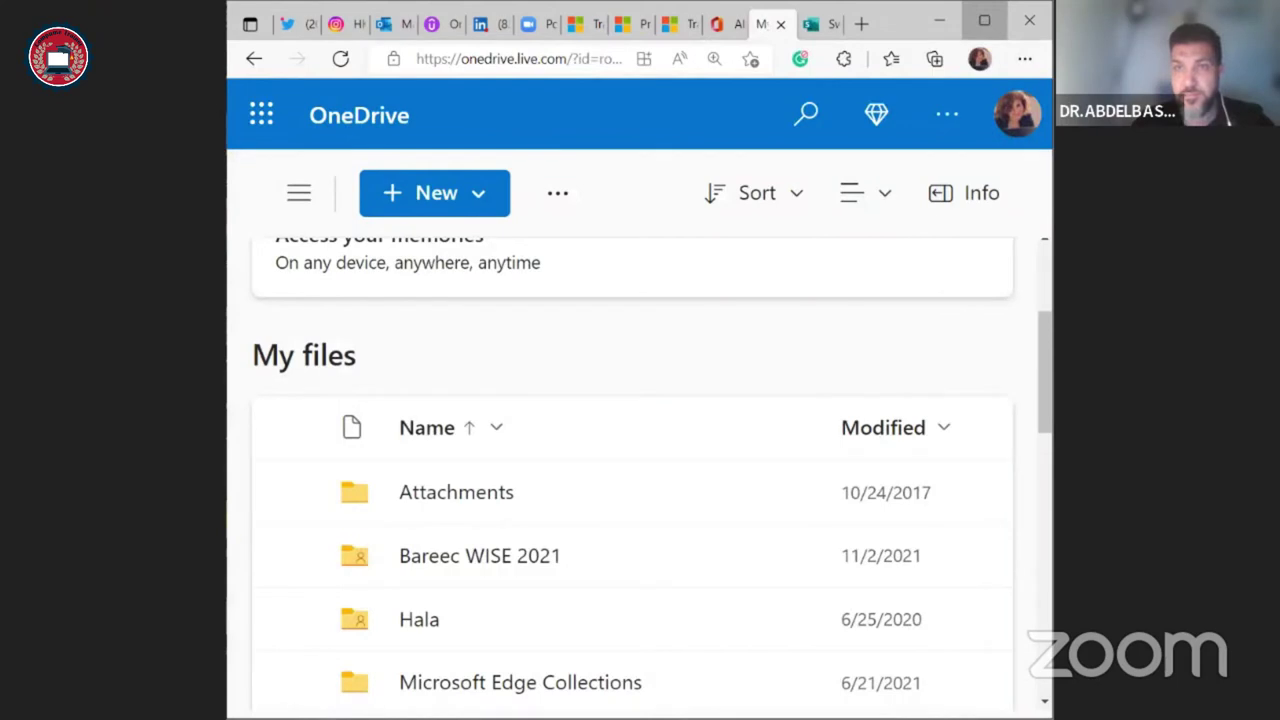
click(984, 20)
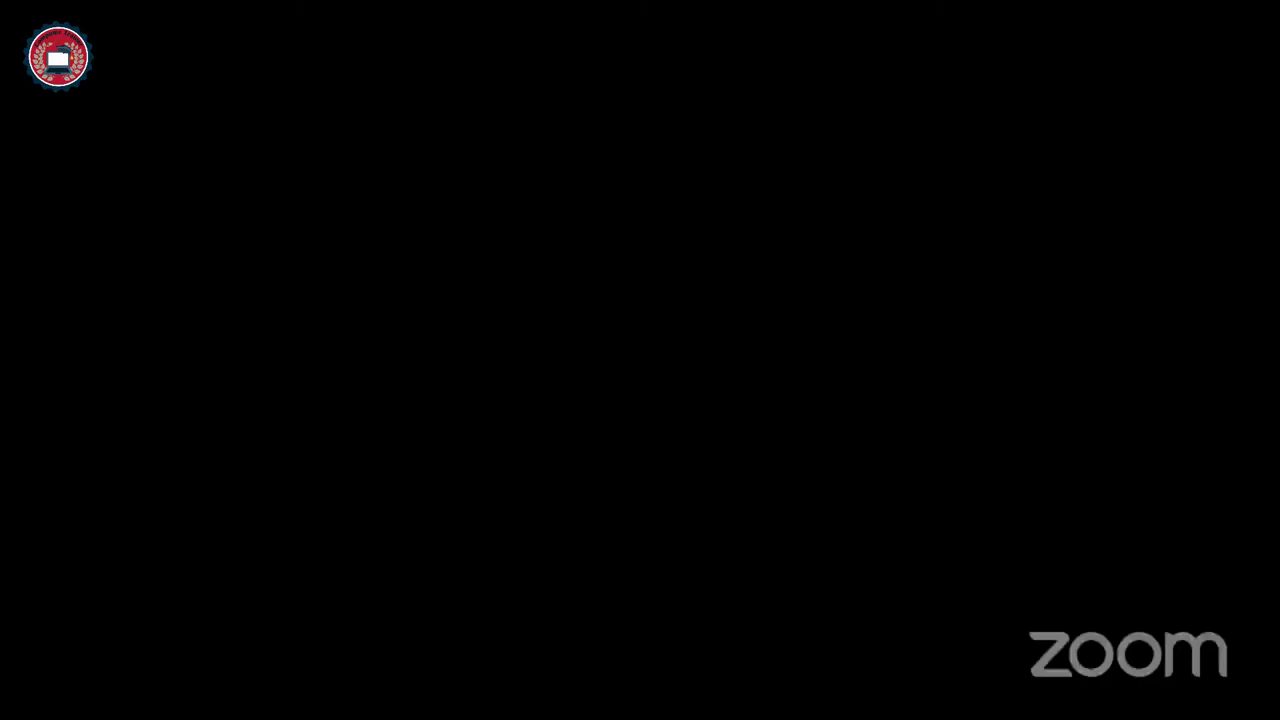
scroll(277, 428, up, 1)
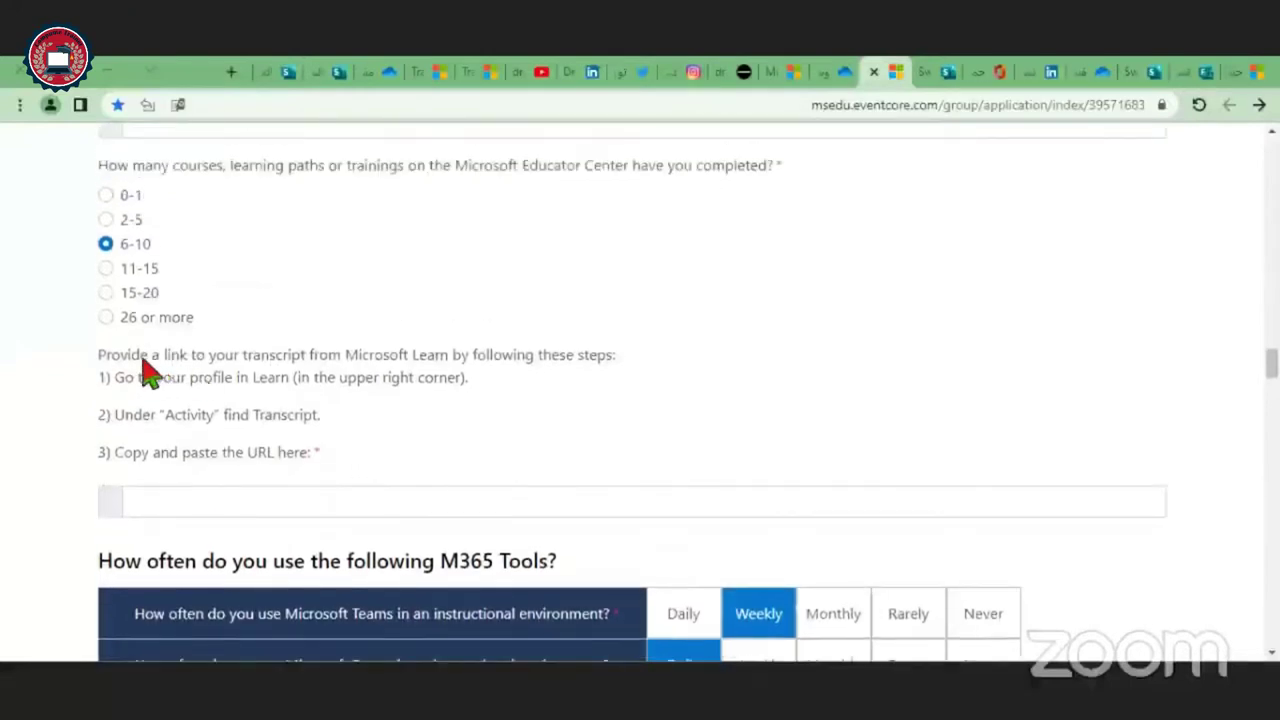
drag(97, 355, 314, 452)
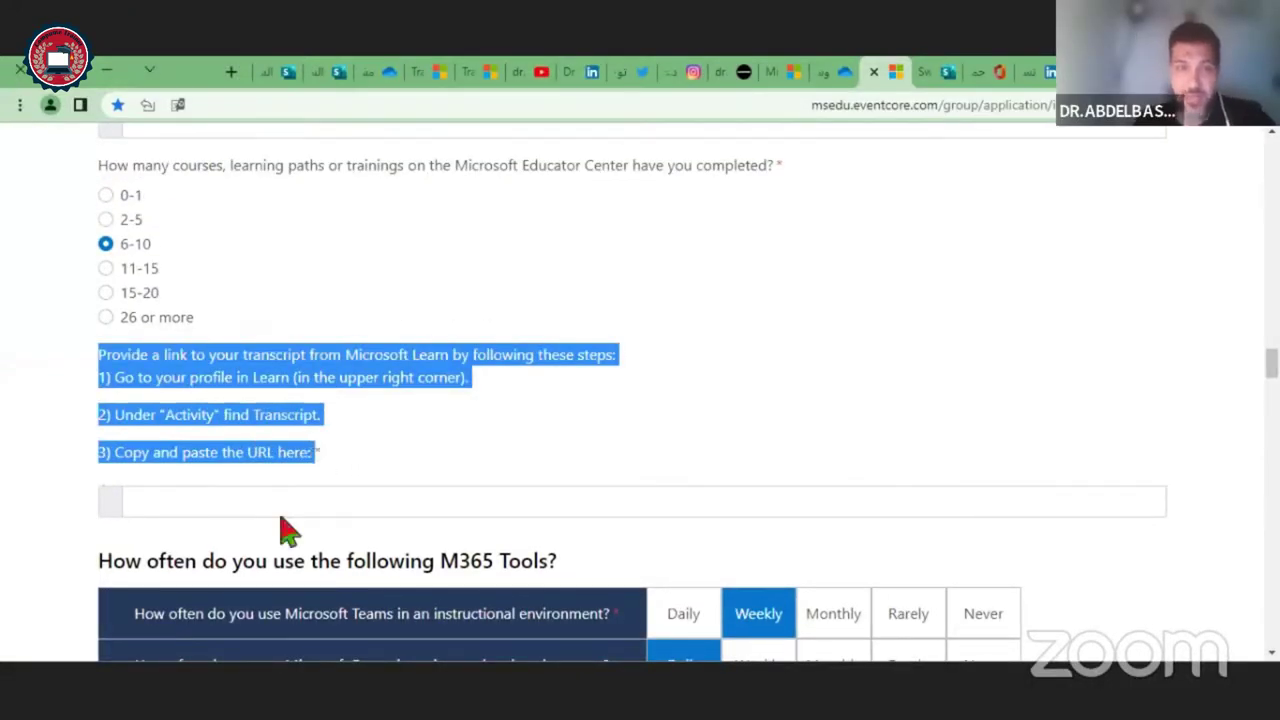
click(166, 434)
drag(97, 355, 329, 471)
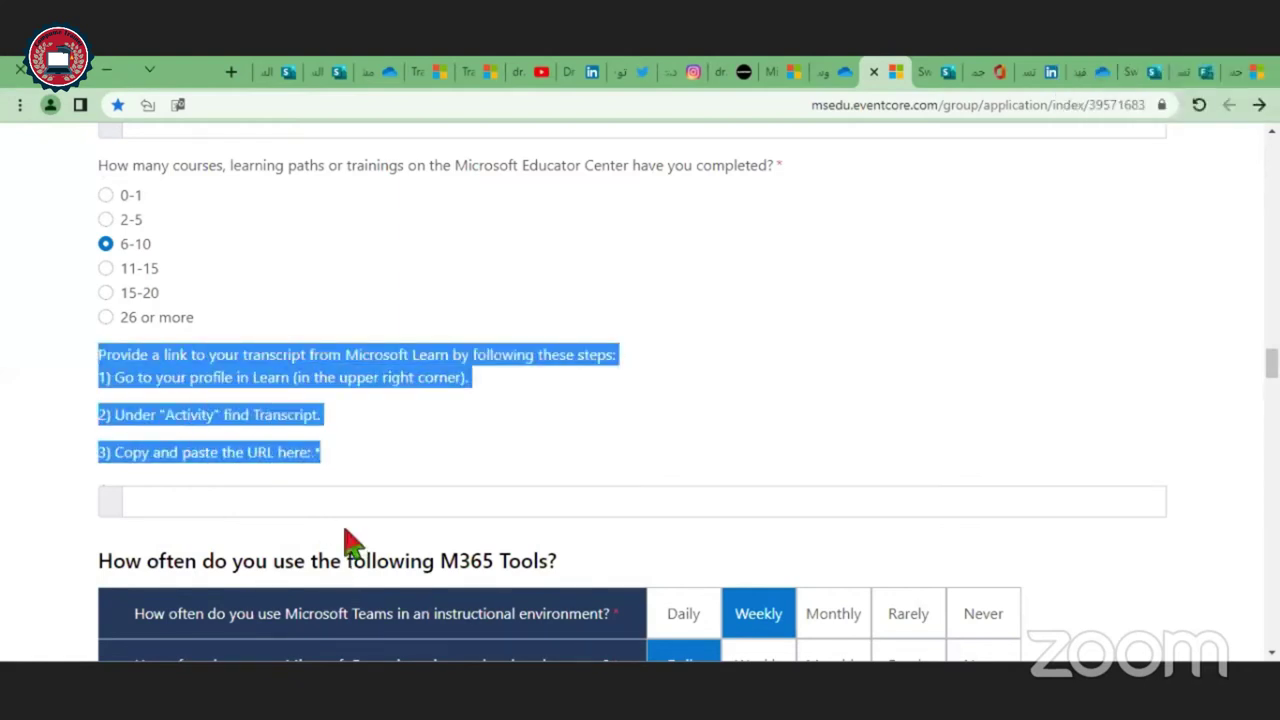
scroll(349, 543, down, 3)
scroll(349, 548, down, 2)
scroll(360, 571, down, 6)
scroll(360, 560, down, 6)
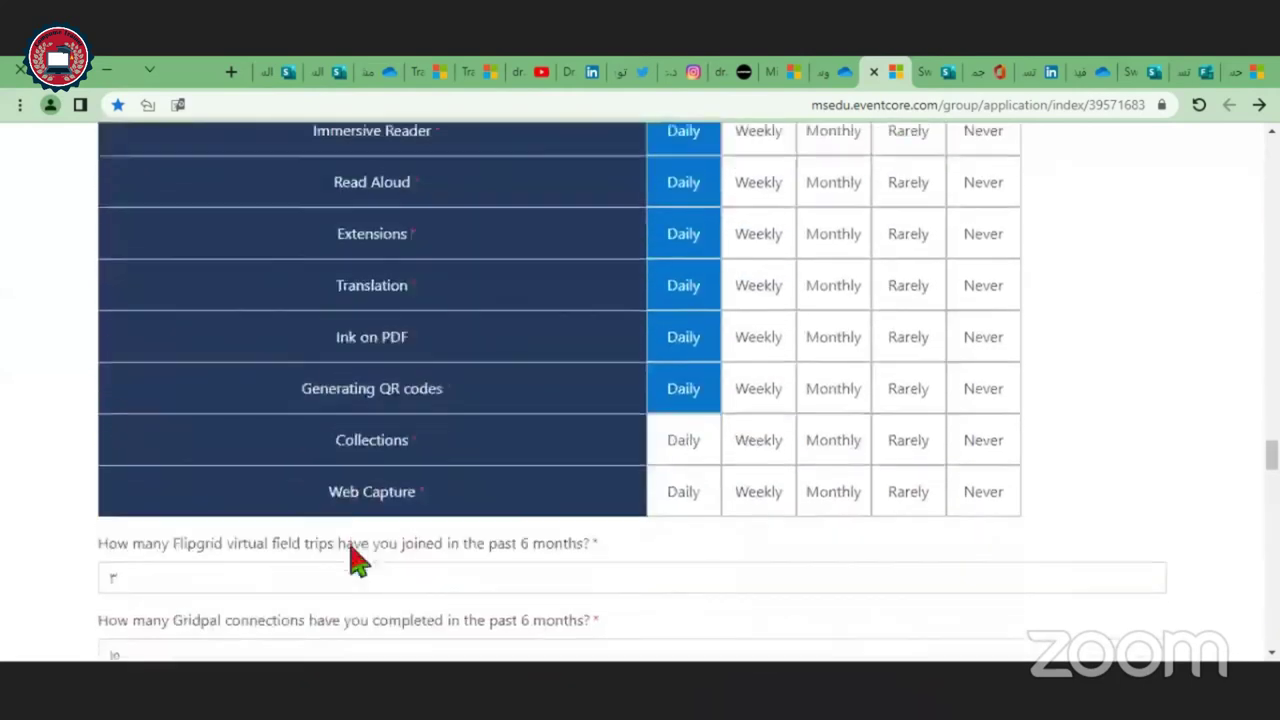
scroll(360, 557, down, 5)
scroll(354, 560, up, 3)
scroll(343, 529, up, 3)
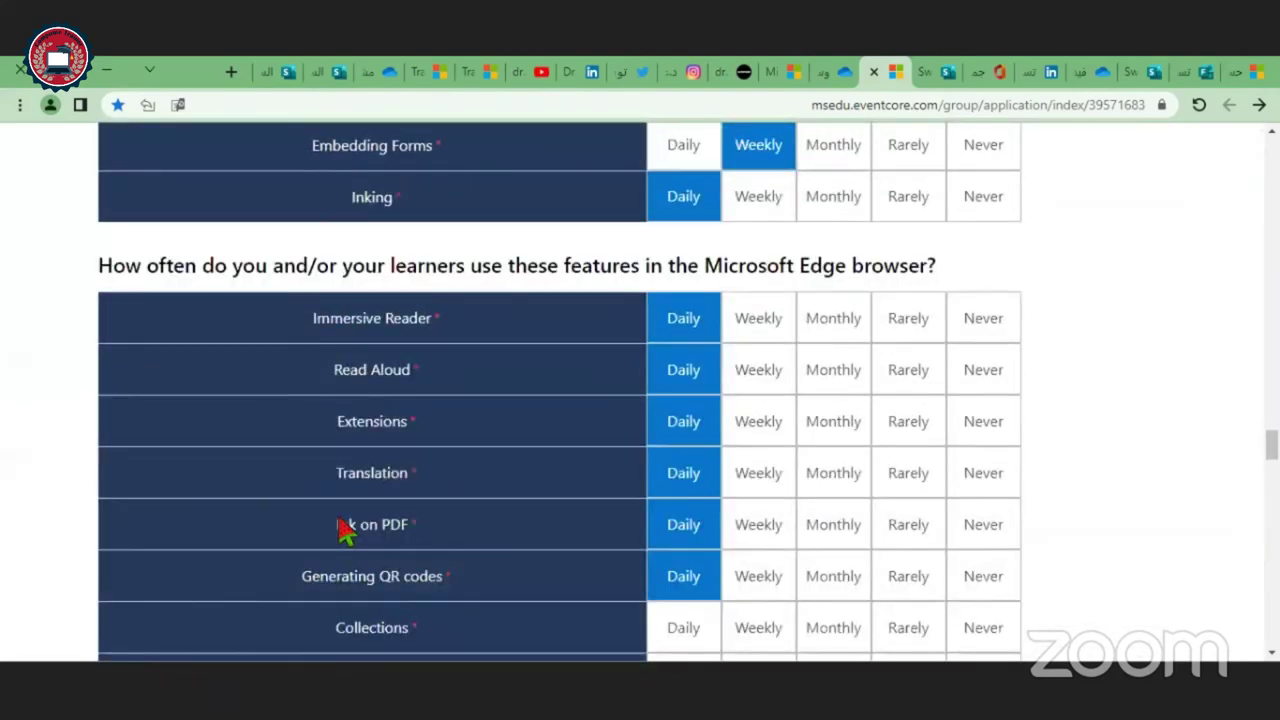
scroll(346, 529, up, 4)
scroll(343, 531, up, 4)
scroll(343, 531, up, 5)
scroll(343, 531, up, 2)
scroll(343, 531, up, 2)
scroll(343, 531, up, 4)
scroll(343, 531, up, 1)
scroll(343, 531, up, 1)
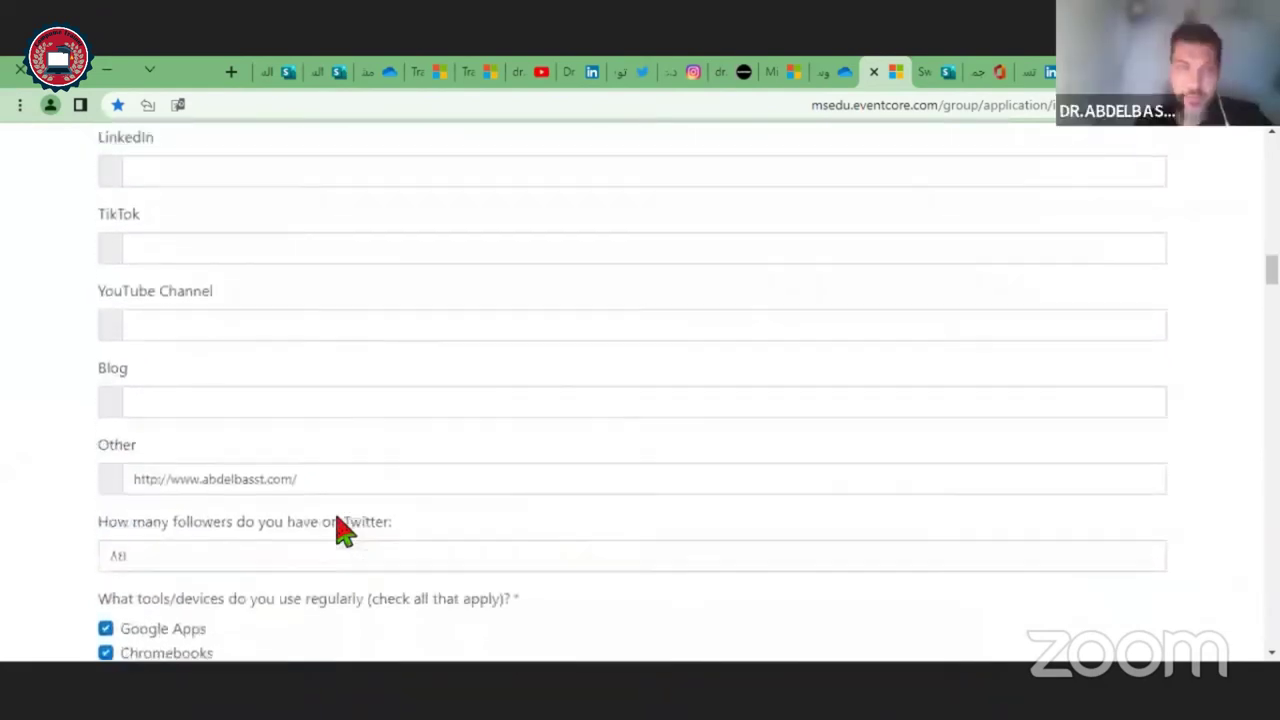
scroll(343, 531, up, 2)
scroll(338, 520, up, 3)
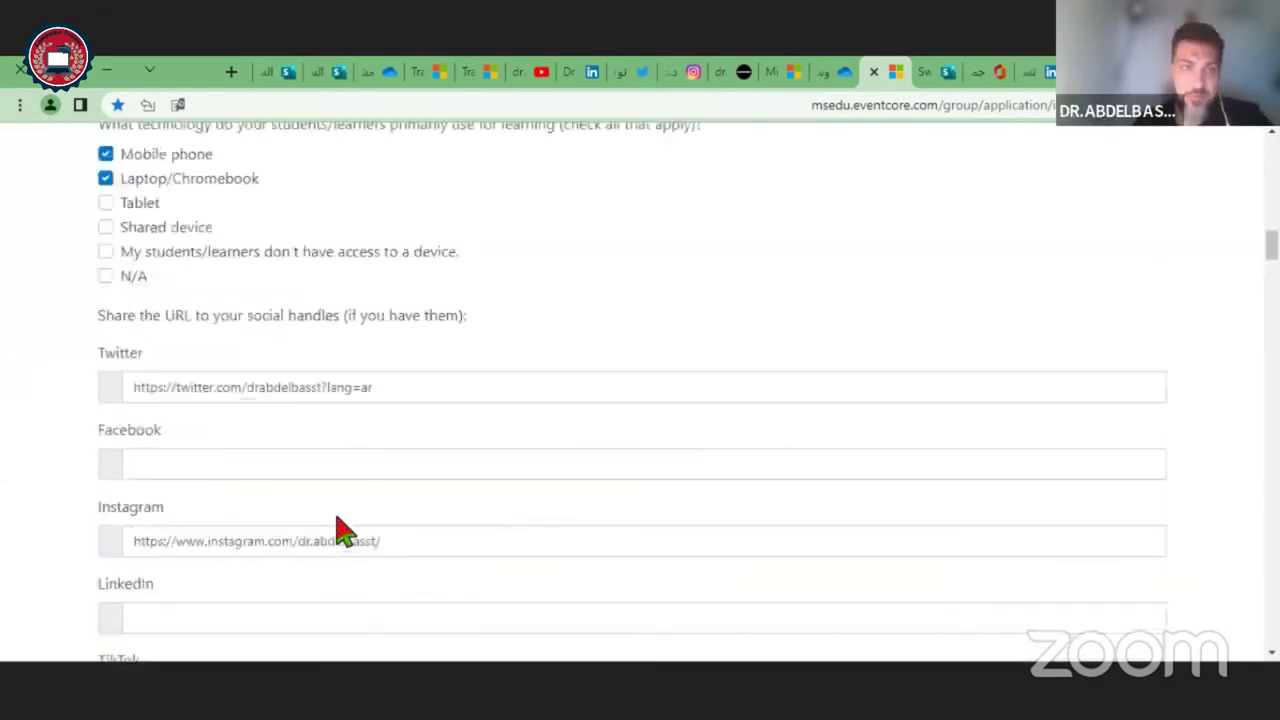
scroll(266, 523, up, 1)
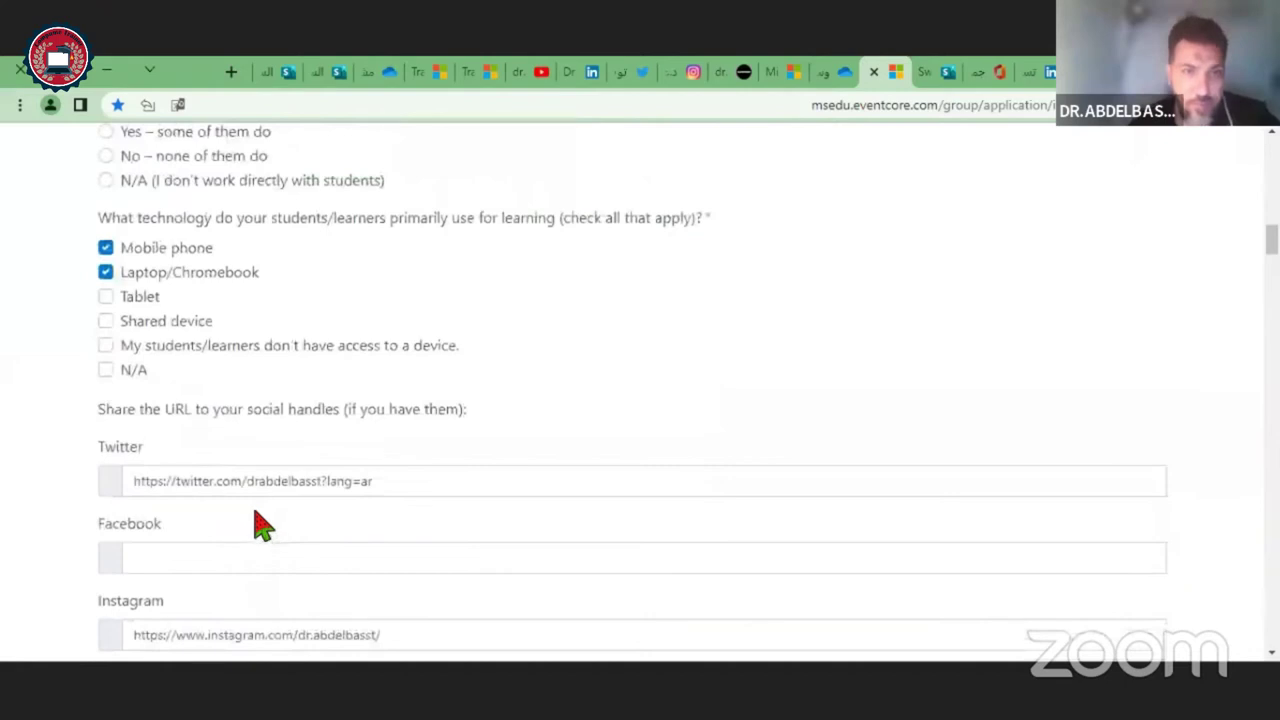
scroll(260, 538, up, 2)
scroll(260, 538, up, 3)
scroll(262, 540, up, 1)
scroll(262, 540, up, 1)
scroll(263, 538, up, 3)
scroll(265, 540, up, 2)
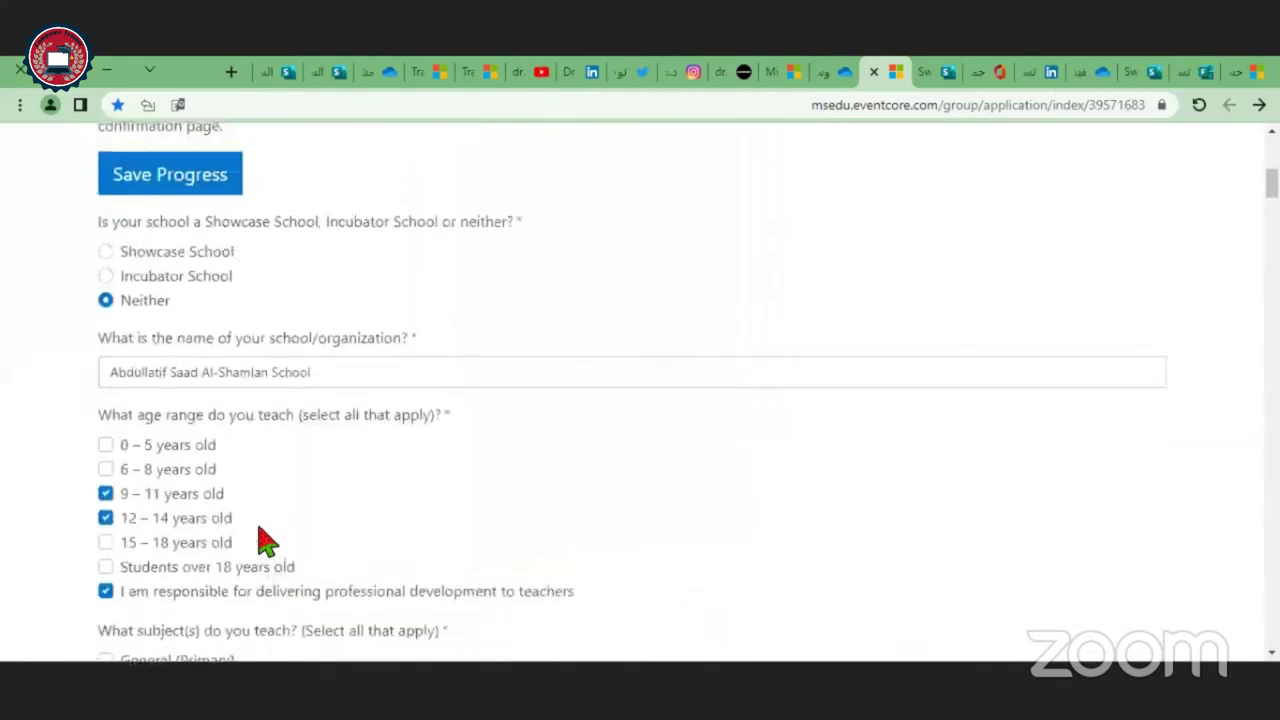
scroll(266, 541, down, 10)
scroll(257, 534, down, 2)
scroll(257, 529, down, 1)
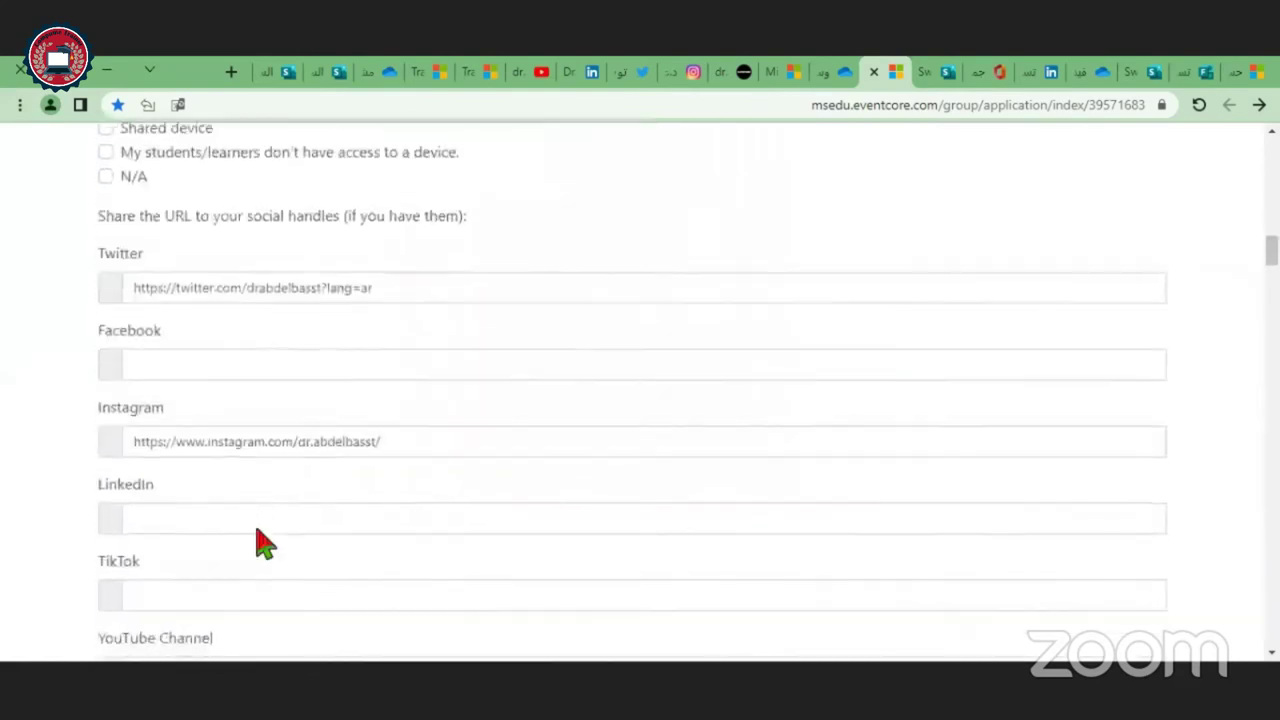
scroll(260, 540, down, 2)
scroll(260, 540, down, 2)
scroll(258, 540, down, 1)
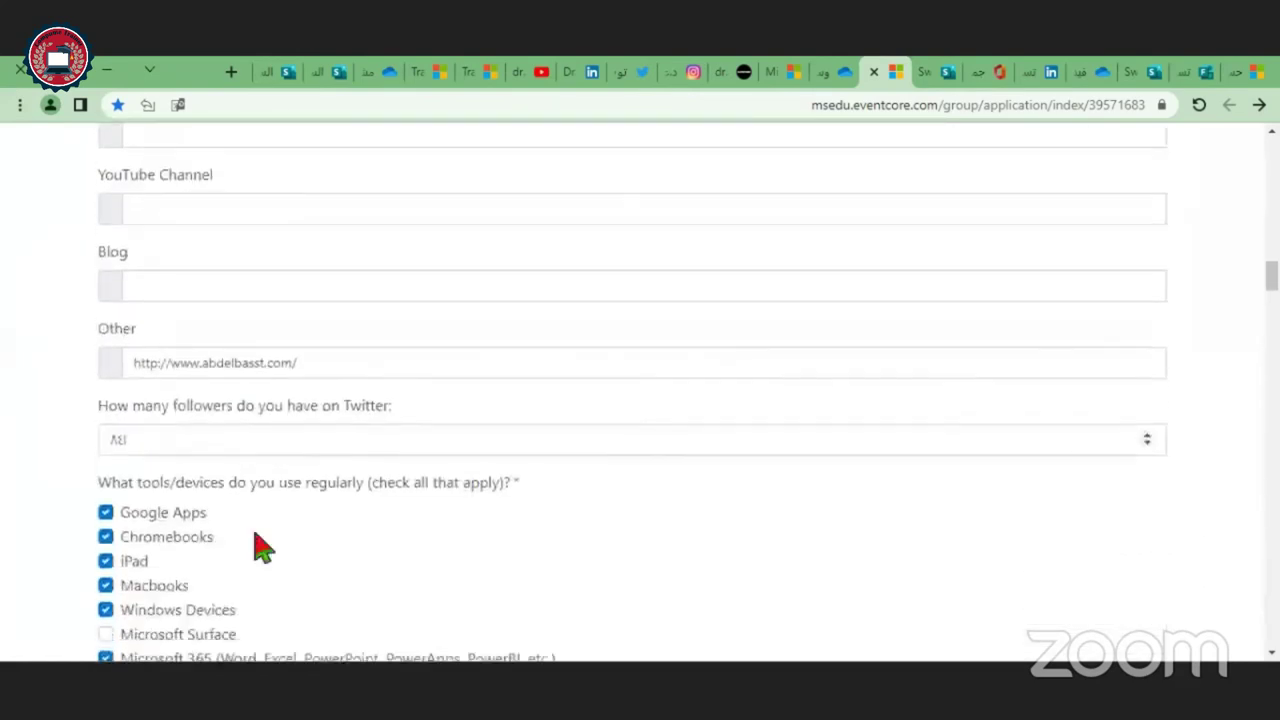
scroll(262, 548, down, 2)
scroll(257, 543, down, 1)
scroll(257, 543, down, 2)
scroll(257, 540, down, 2)
scroll(257, 548, down, 1)
scroll(257, 548, down, 1)
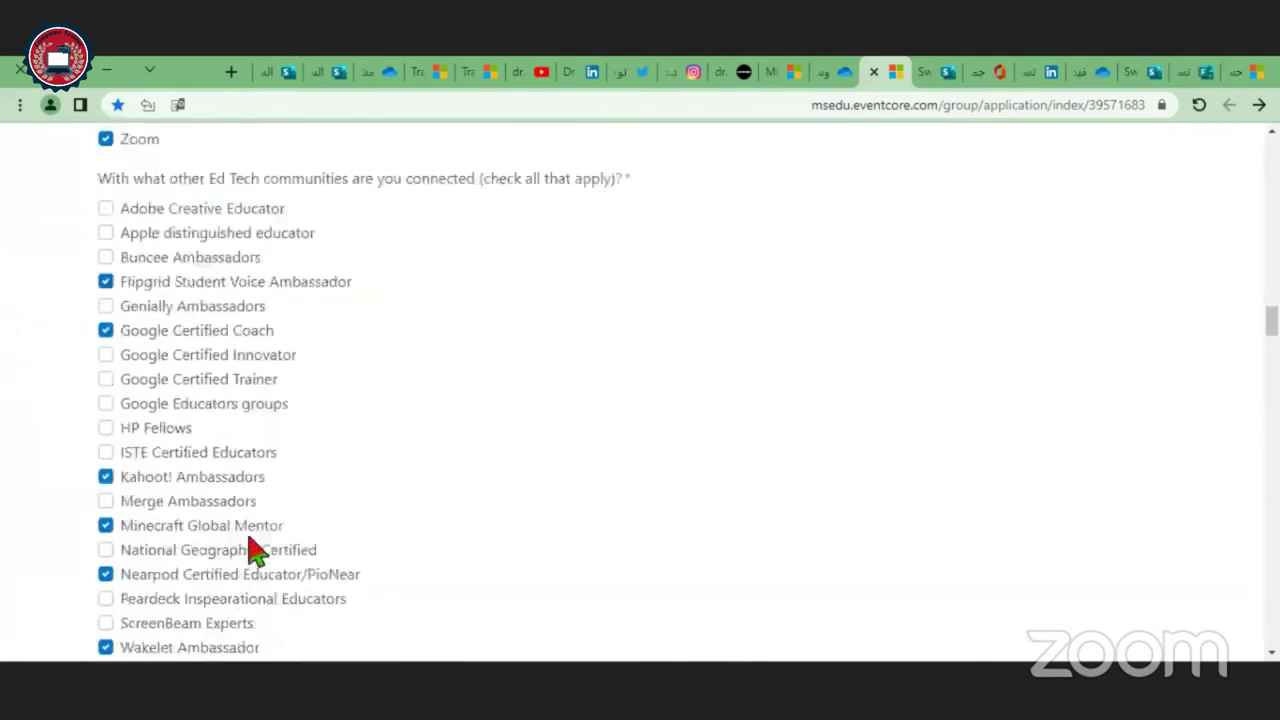
scroll(257, 548, down, 2)
scroll(255, 550, down, 3)
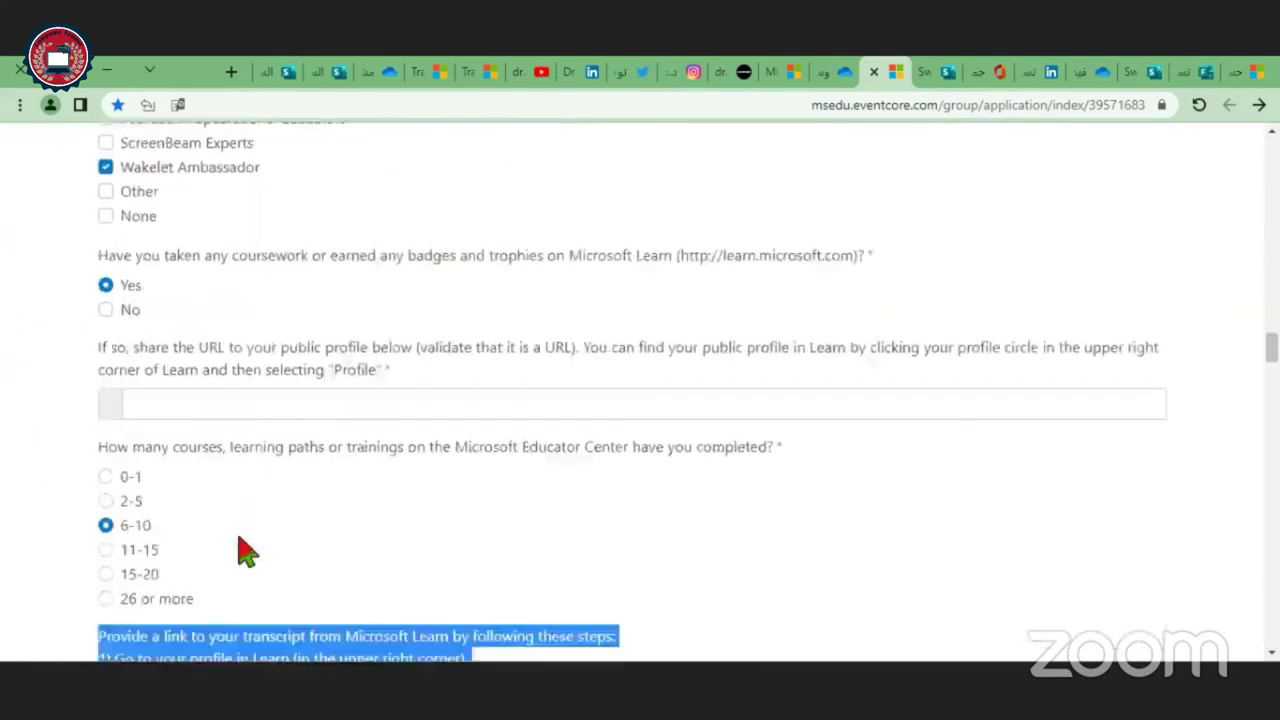
drag(97, 346, 415, 396)
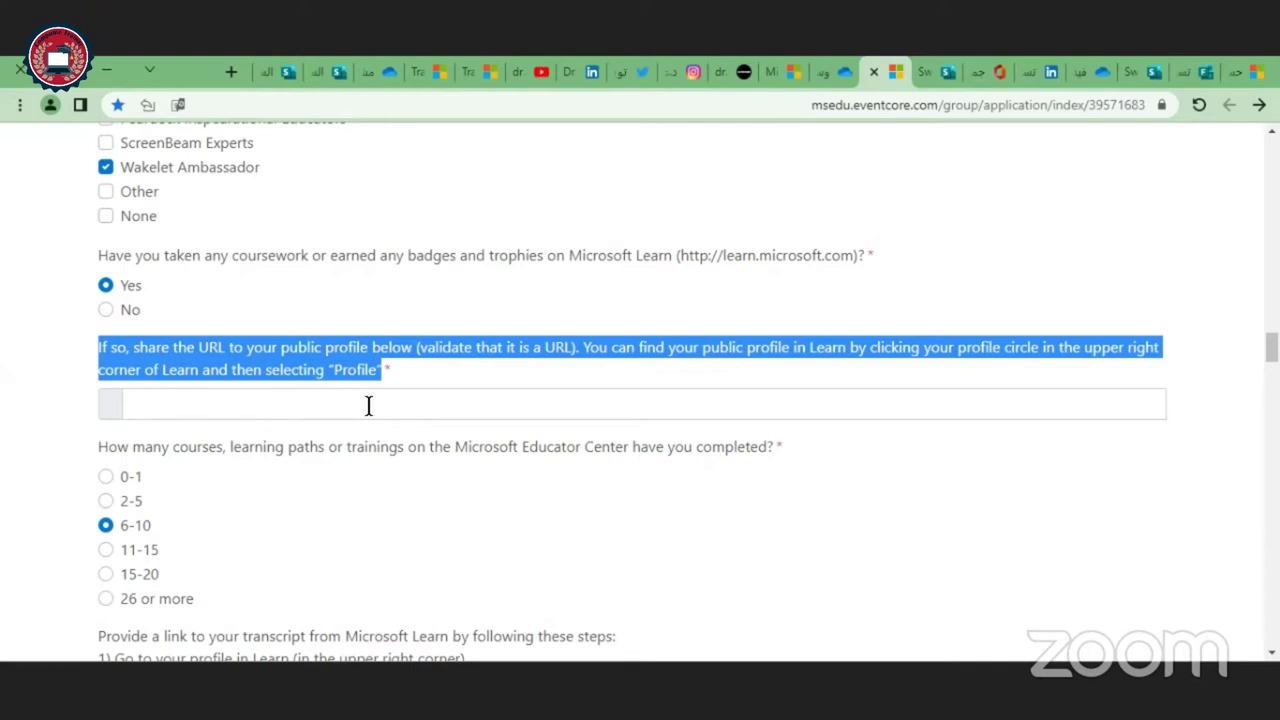
scroll(368, 405, down, 7)
scroll(371, 417, up, 2)
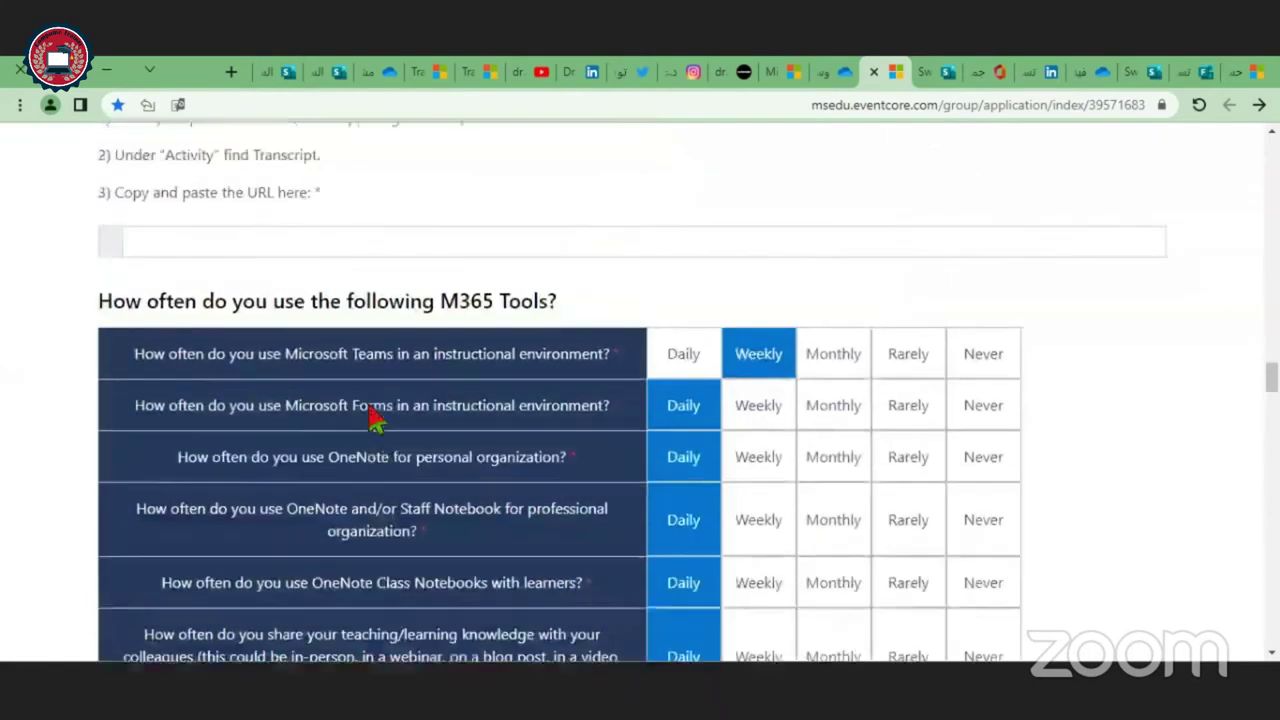
scroll(371, 417, up, 1)
scroll(130, 265, up, 1)
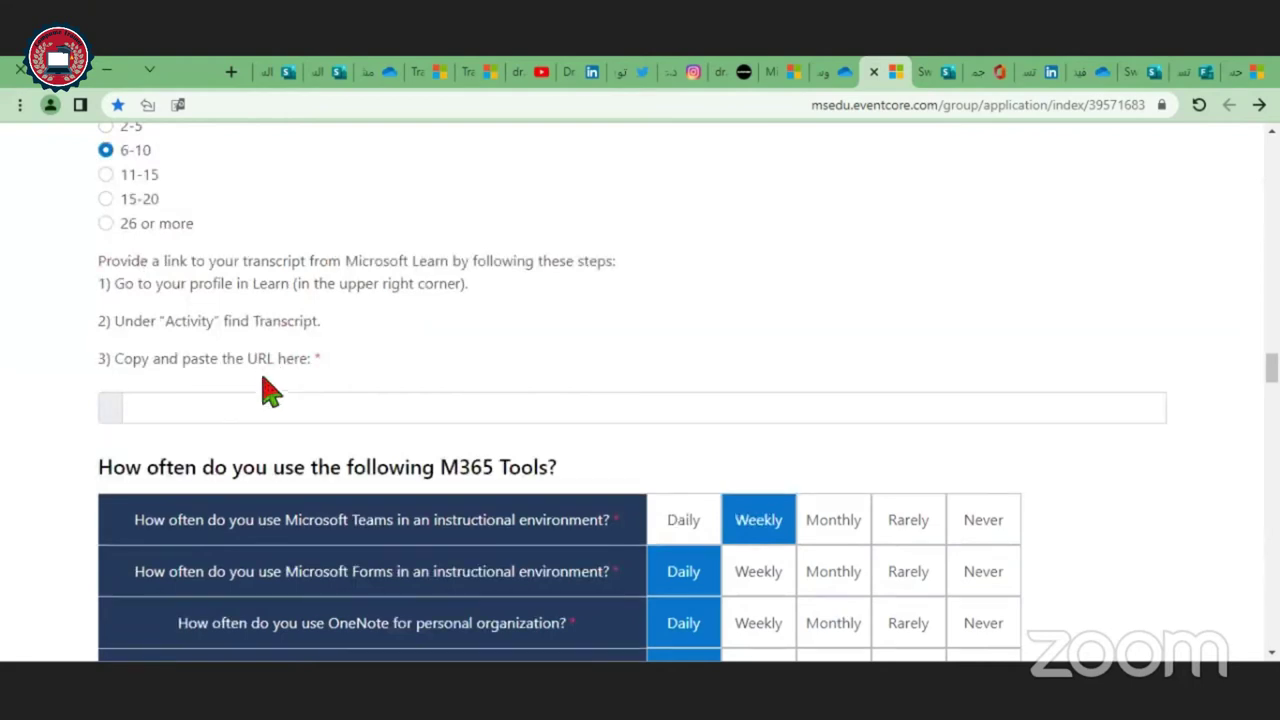
scroll(145, 392, up, 4)
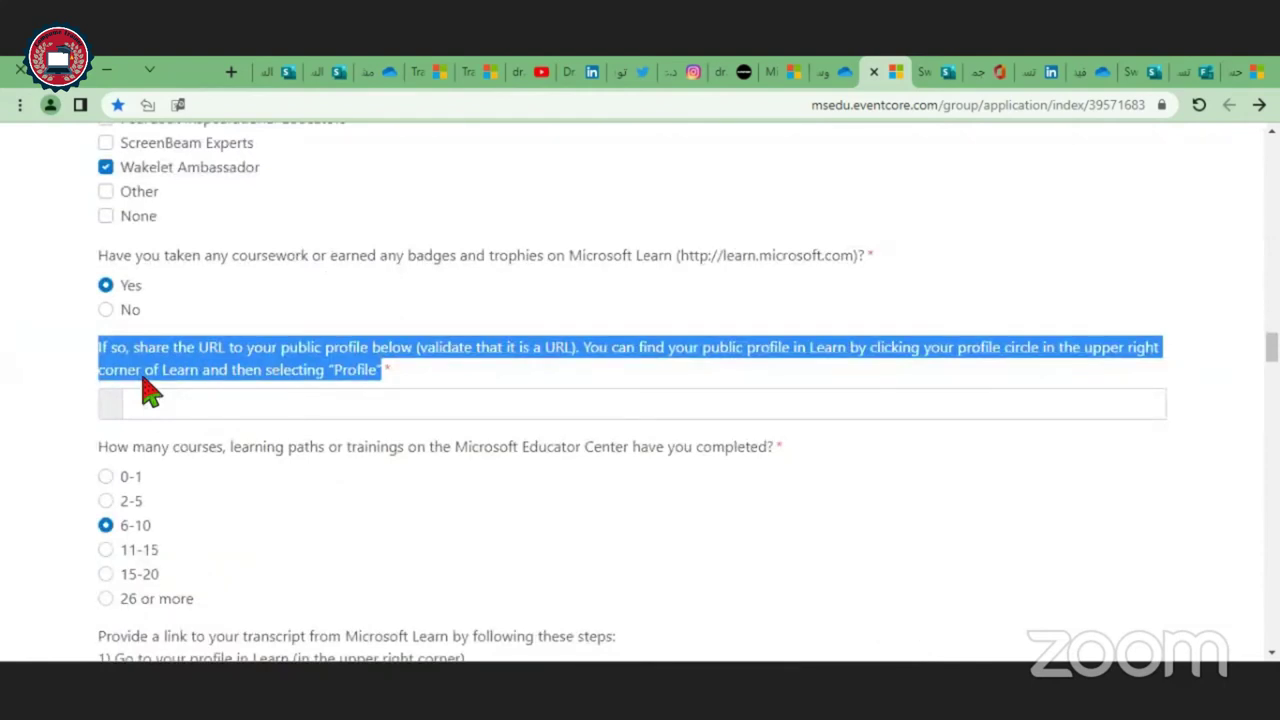
scroll(145, 392, down, 1)
scroll(150, 395, down, 2)
scroll(170, 430, down, 2)
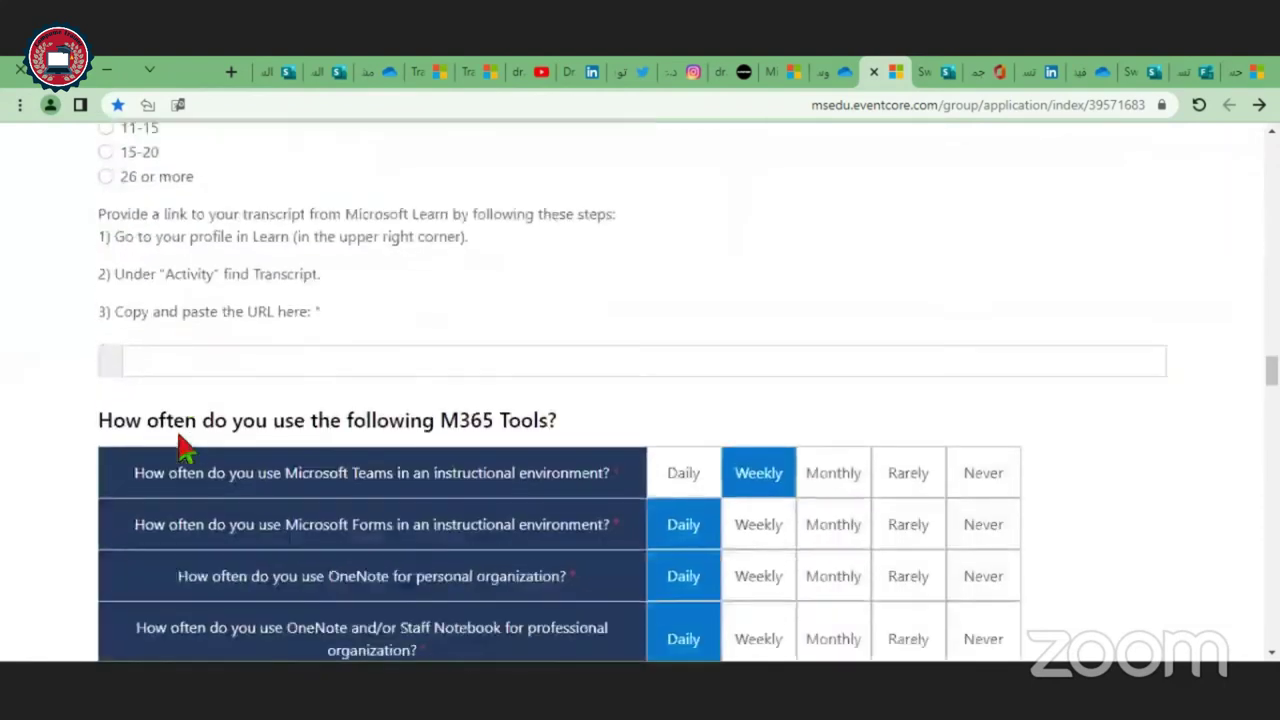
scroll(175, 450, up, 2)
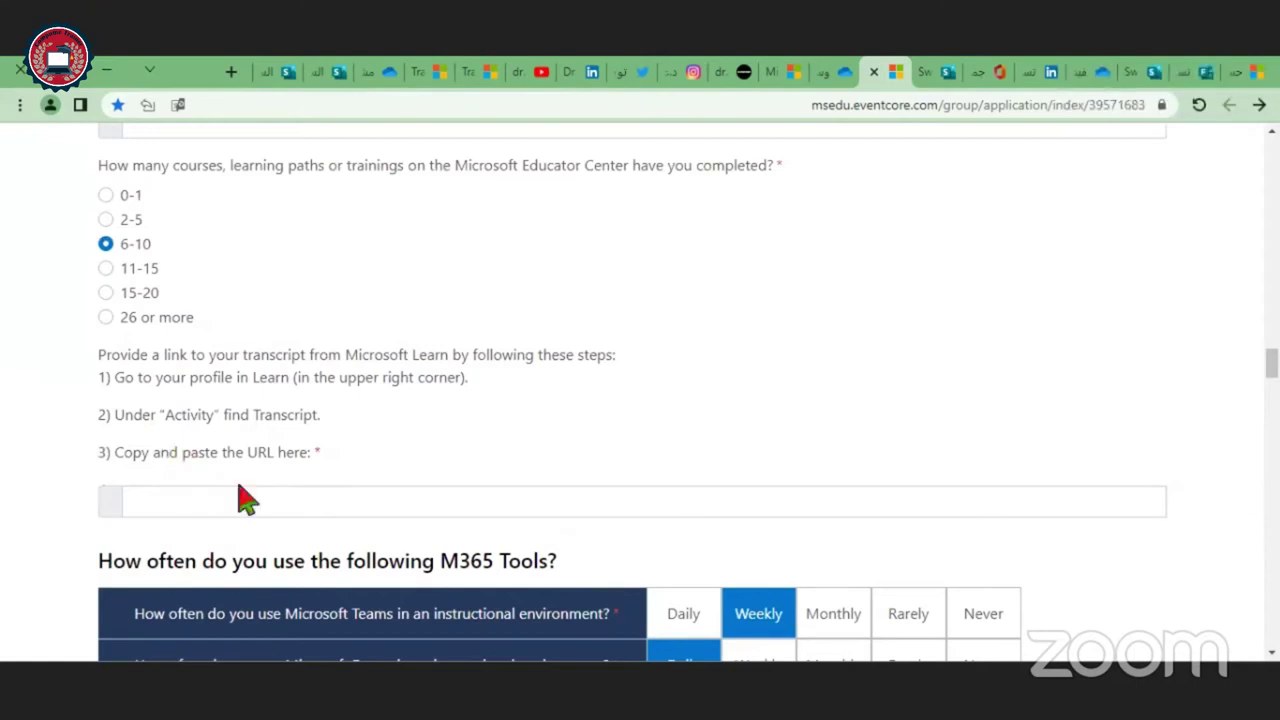
scroll(240, 488, up, 3)
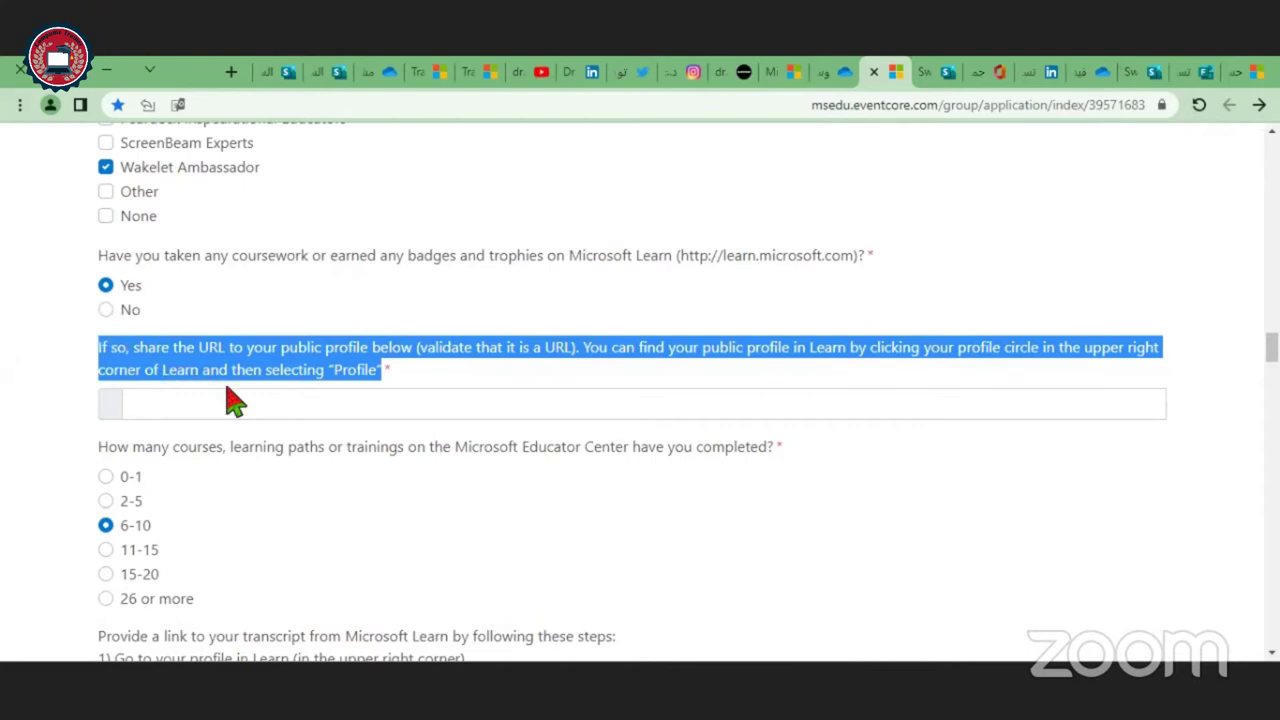
key(ctrl+plus)
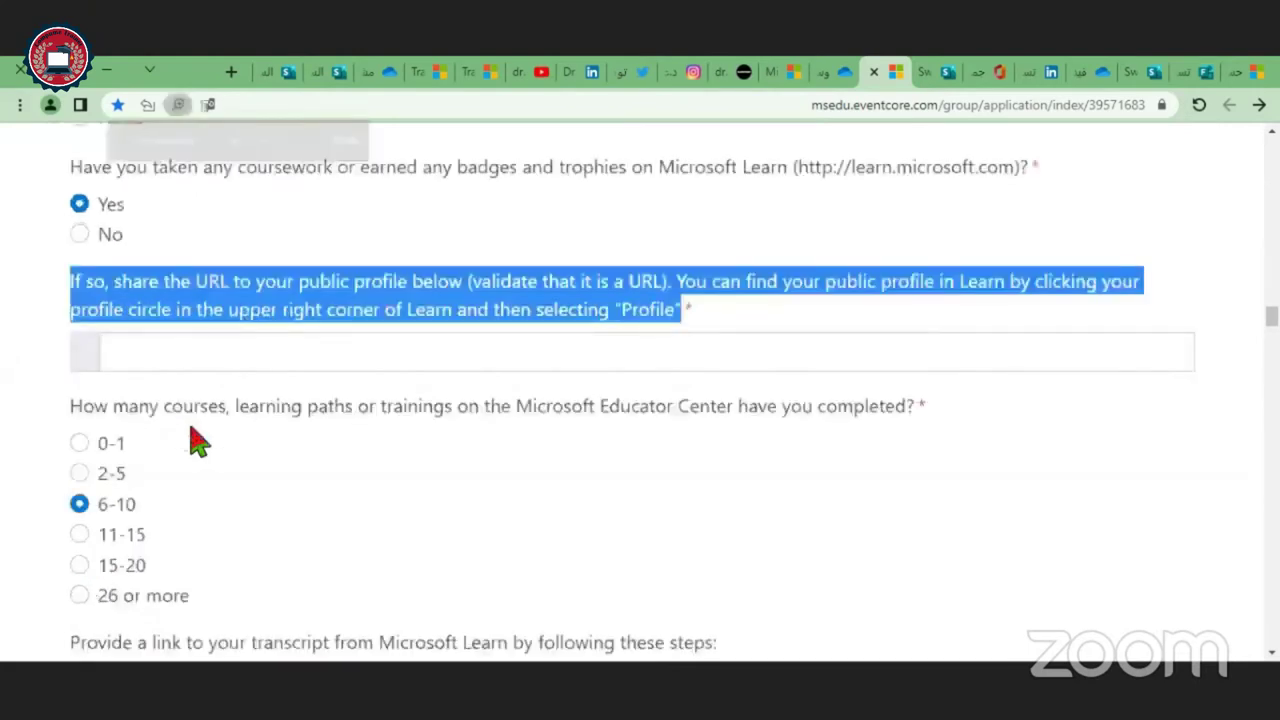
Step: Select the Microsoft Learn transcript-link instruction paragraph on the EventCore MIE Expert form
scroll(197, 488, down, 1)
scroll(197, 488, up, 1)
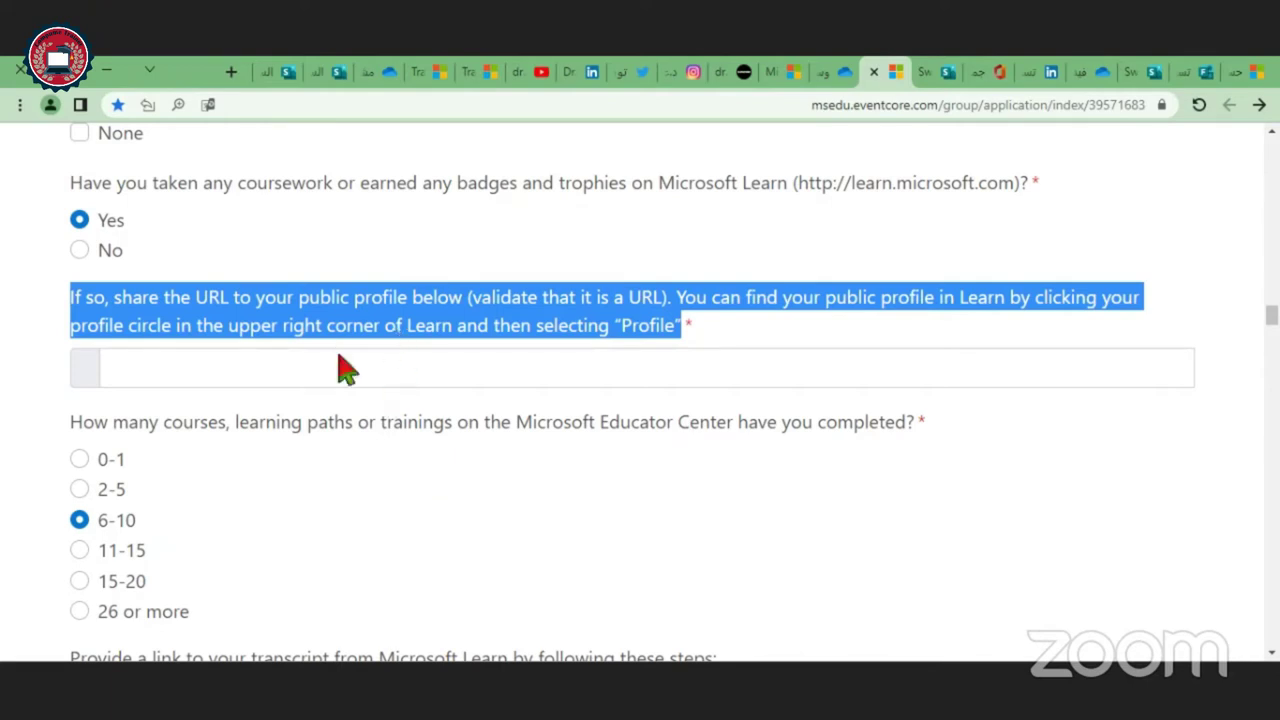
scroll(143, 398, down, 3)
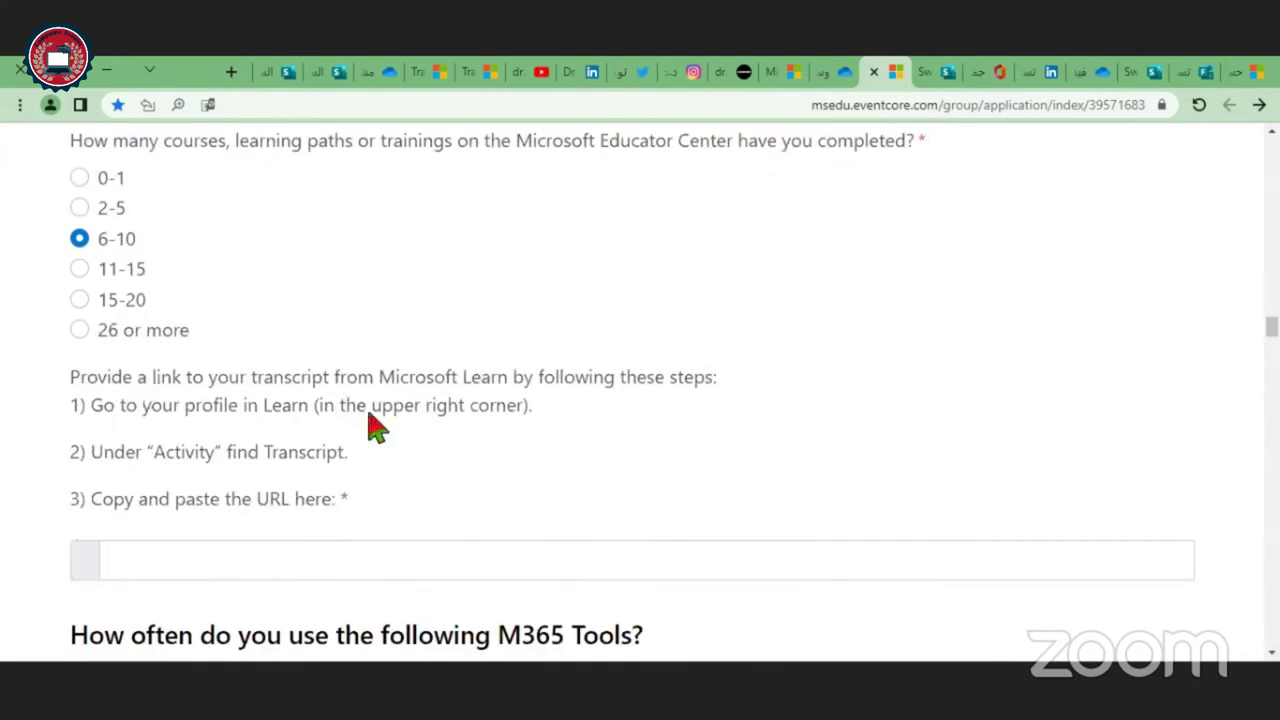
scroll(379, 432, down, 1)
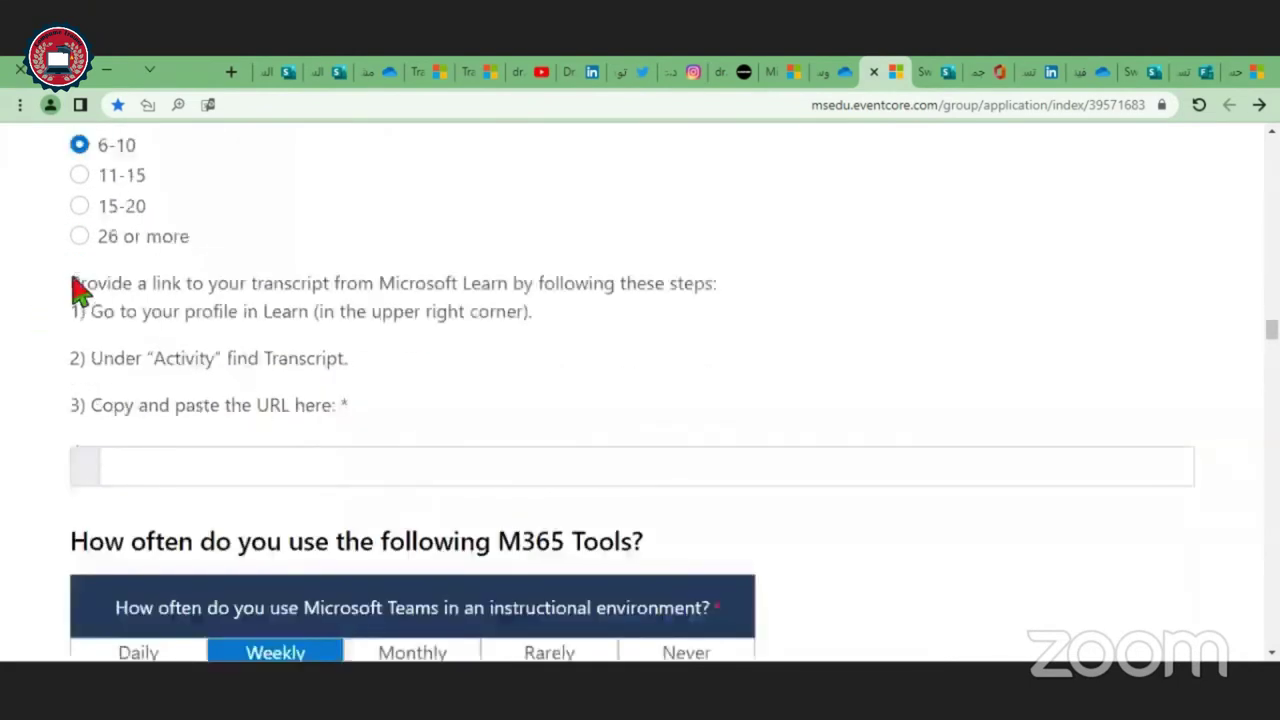
triple_click(330, 412)
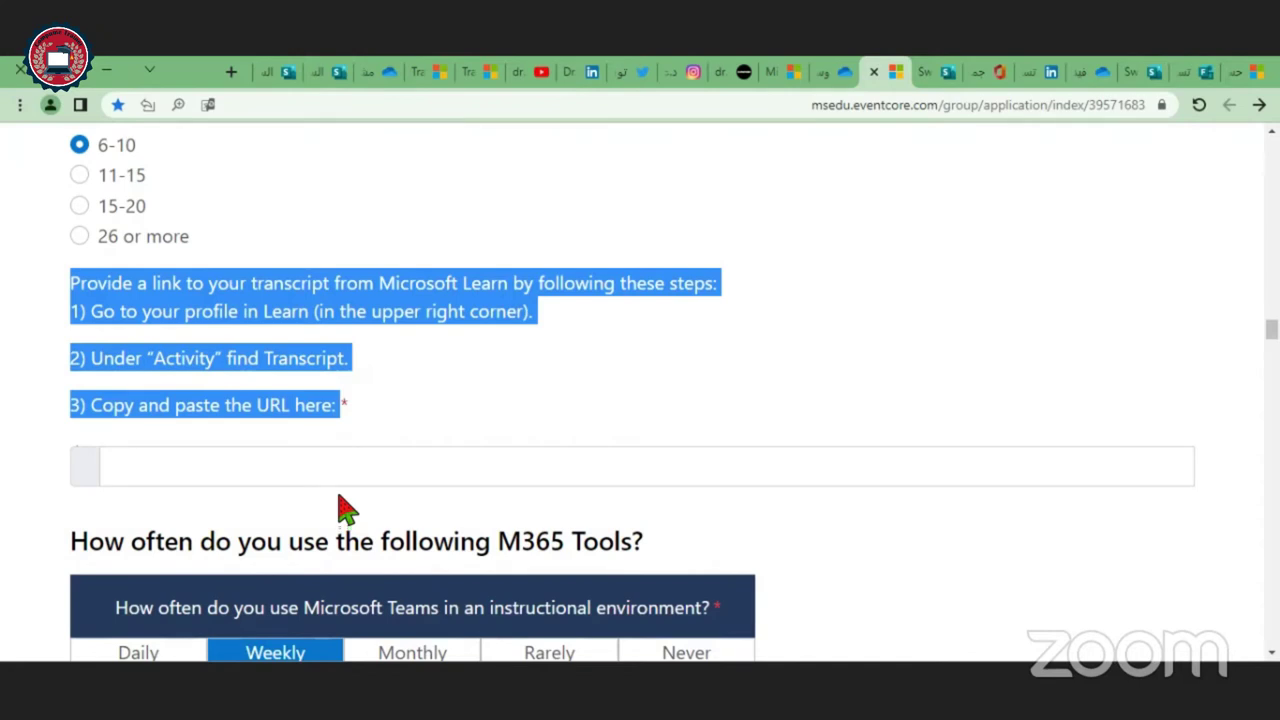
scroll(345, 508, up, 1)
scroll(345, 508, down, 1)
scroll(345, 508, up, 1)
scroll(365, 448, up, 2)
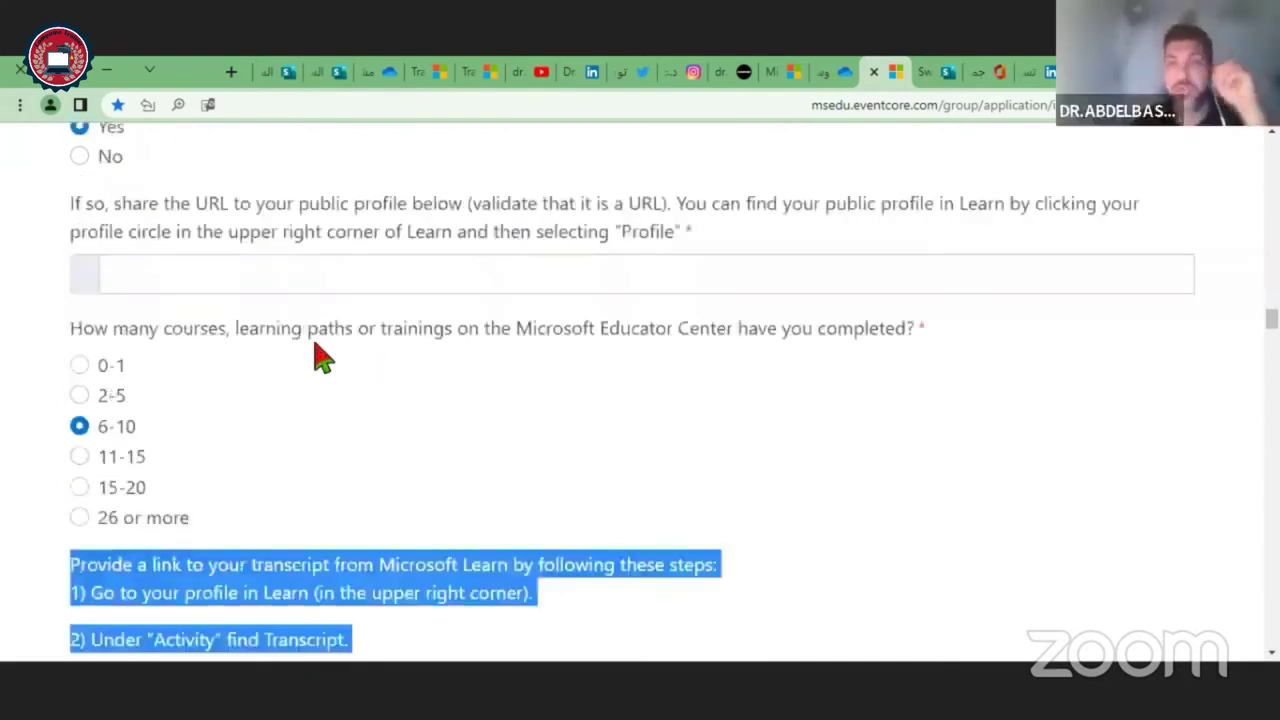
click(205, 285)
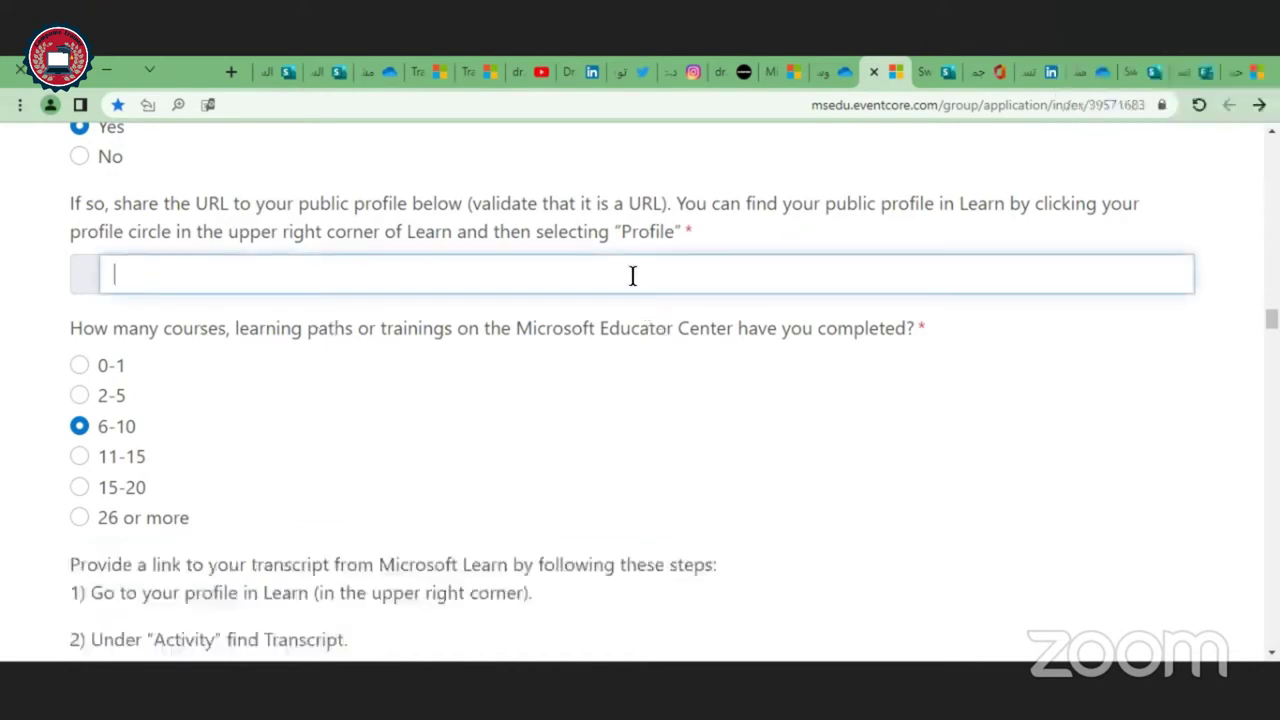
scroll(392, 330, down, 1)
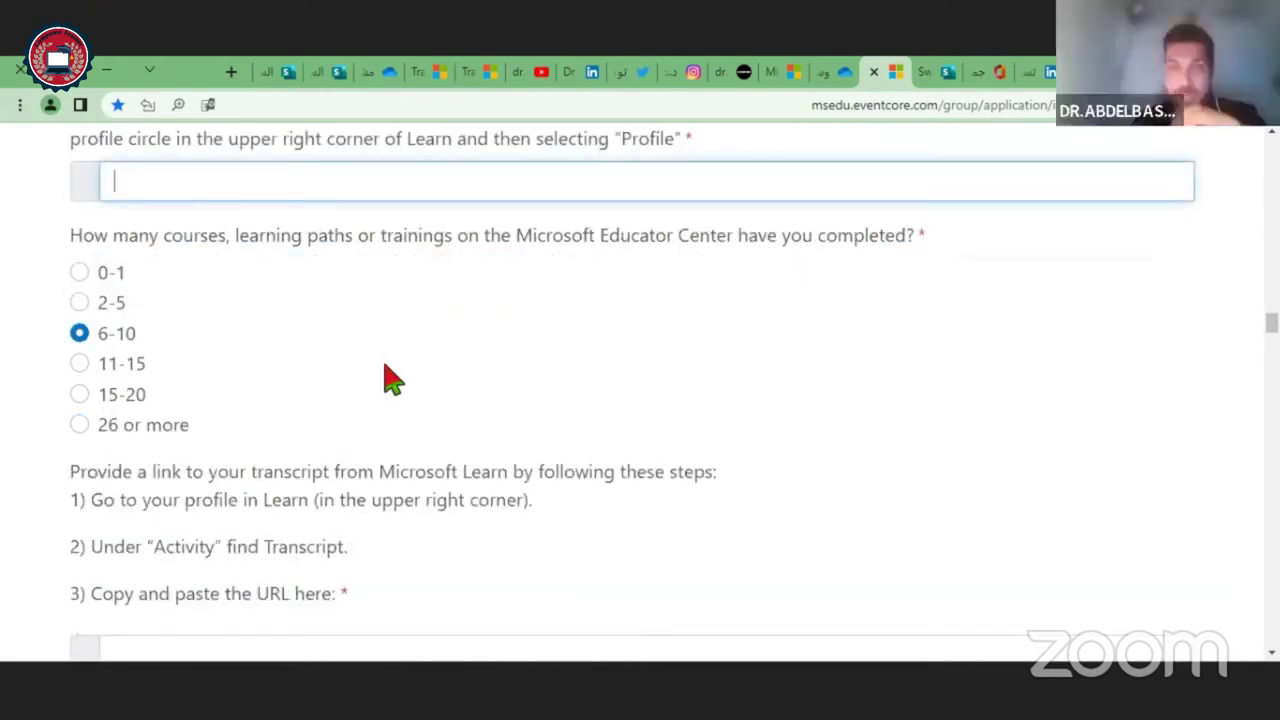
scroll(392, 378, up, 1)
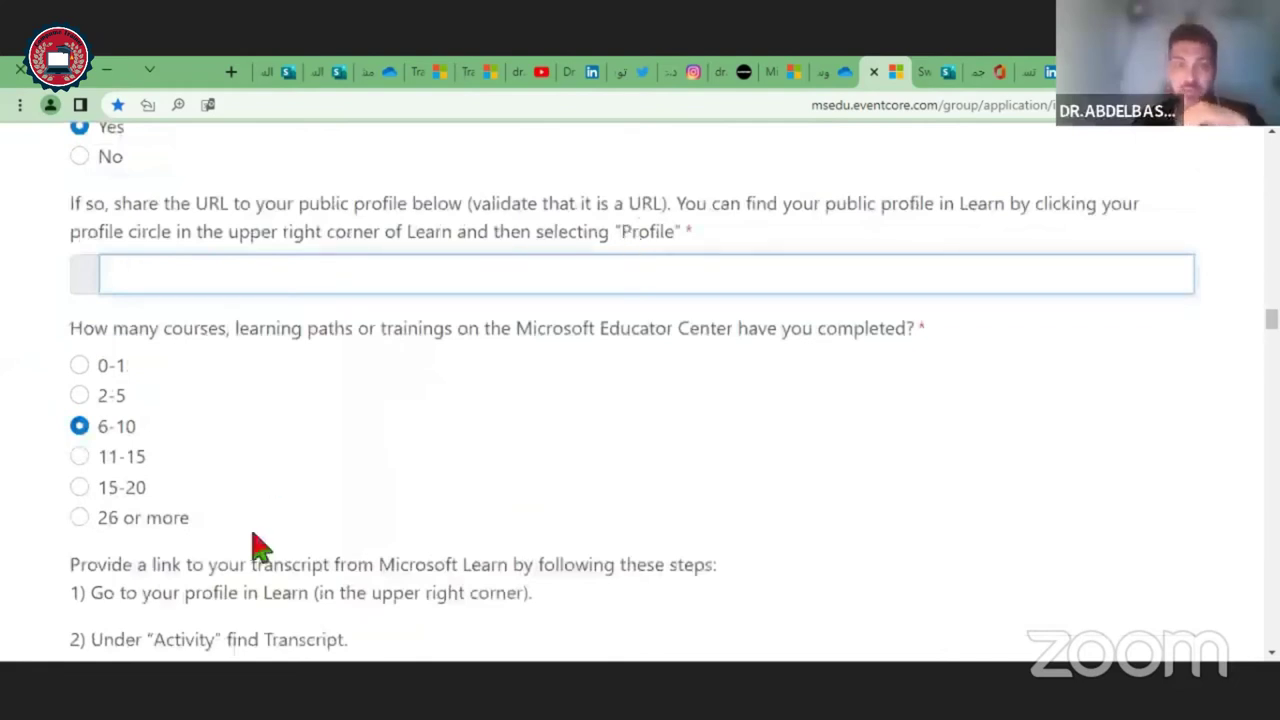
scroll(258, 546, down, 3)
click(114, 466)
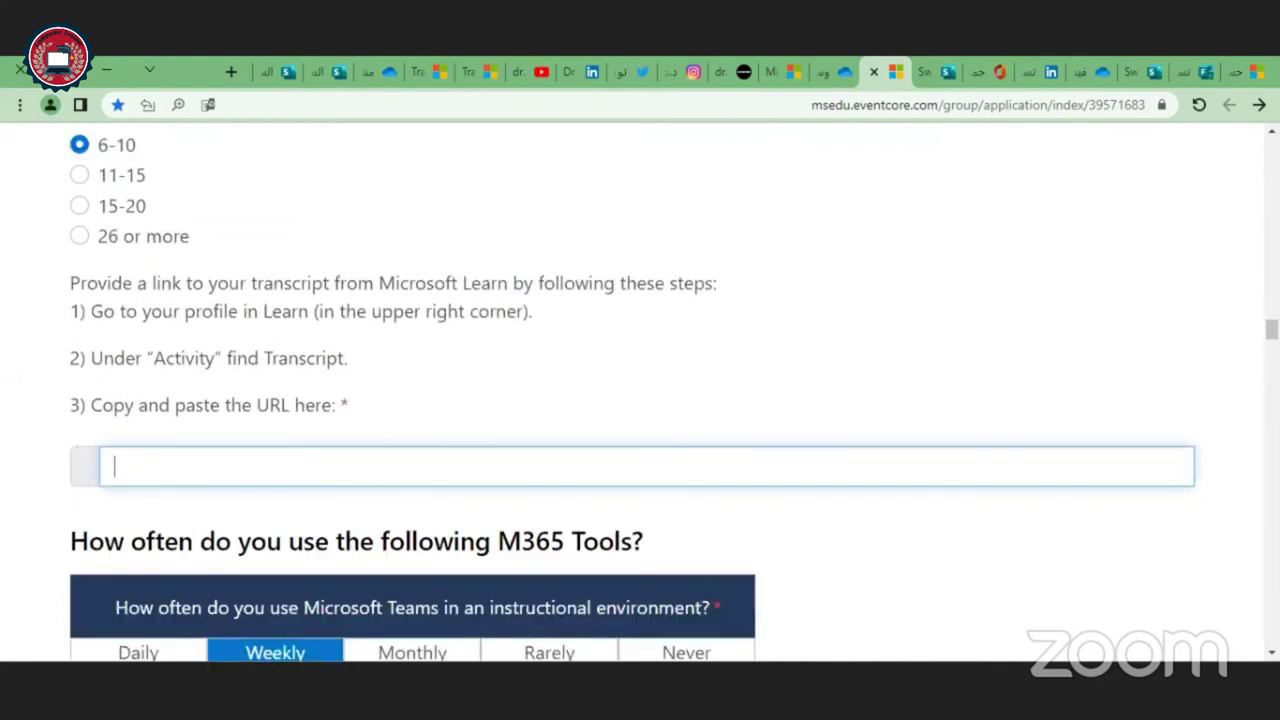
scroll(150, 505, up, 2)
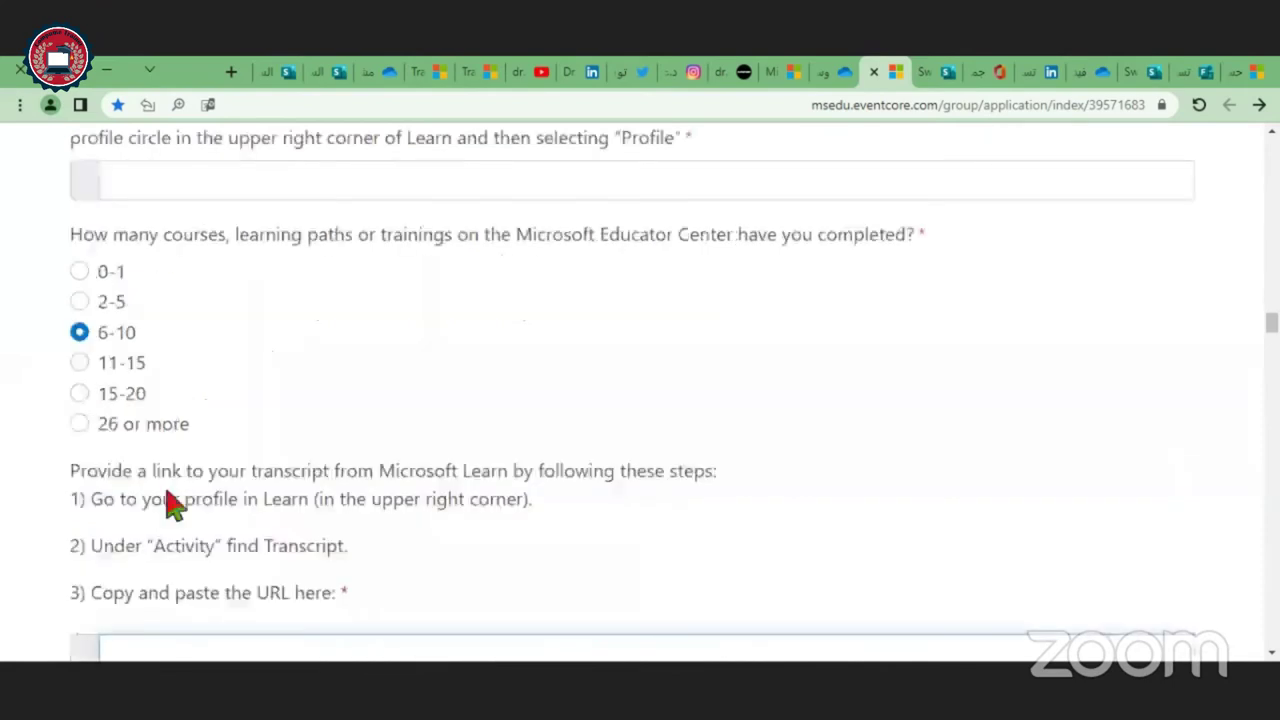
scroll(172, 505, up, 1)
scroll(172, 505, up, 1)
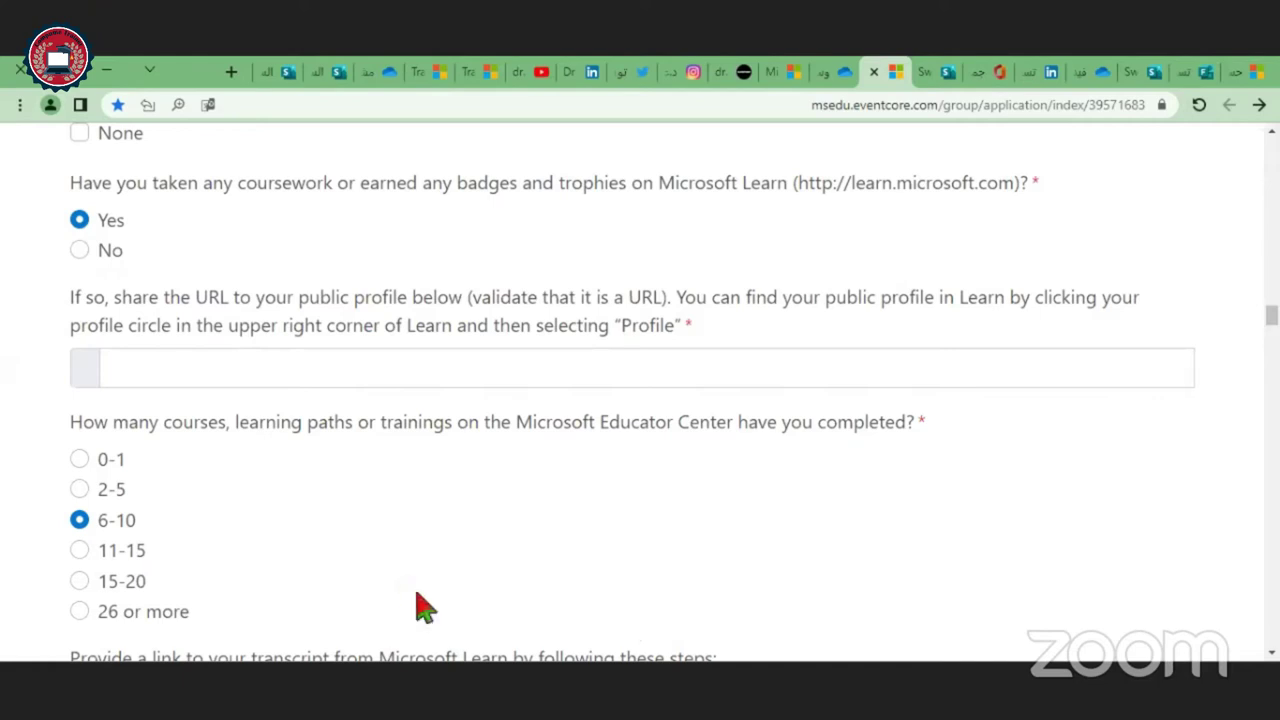
scroll(425, 607, down, 1)
scroll(425, 607, up, 1)
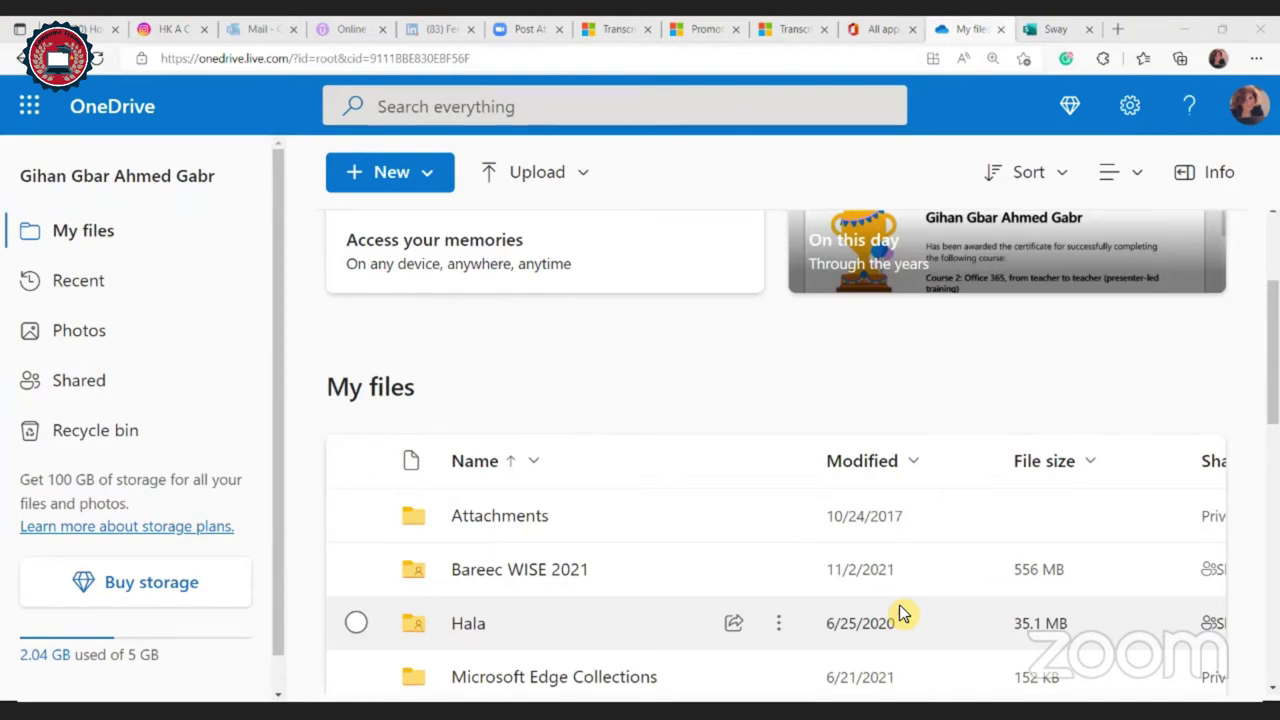
click(430, 183)
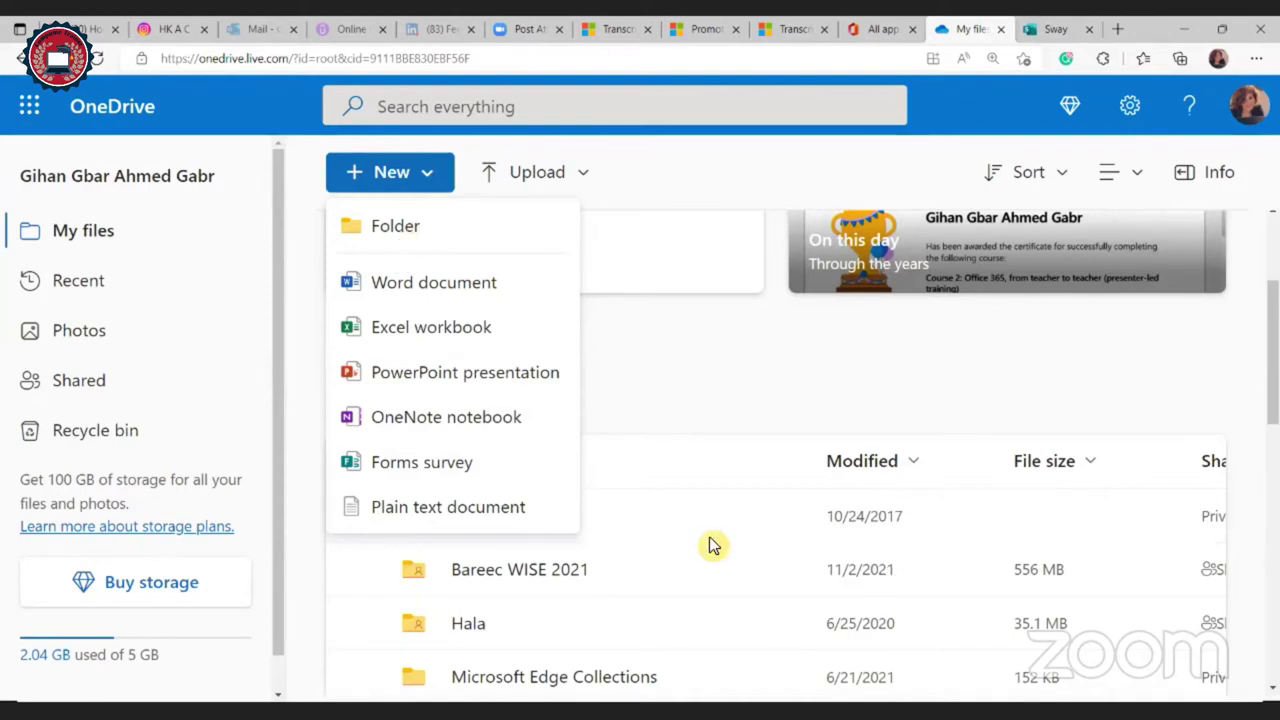
click(595, 372)
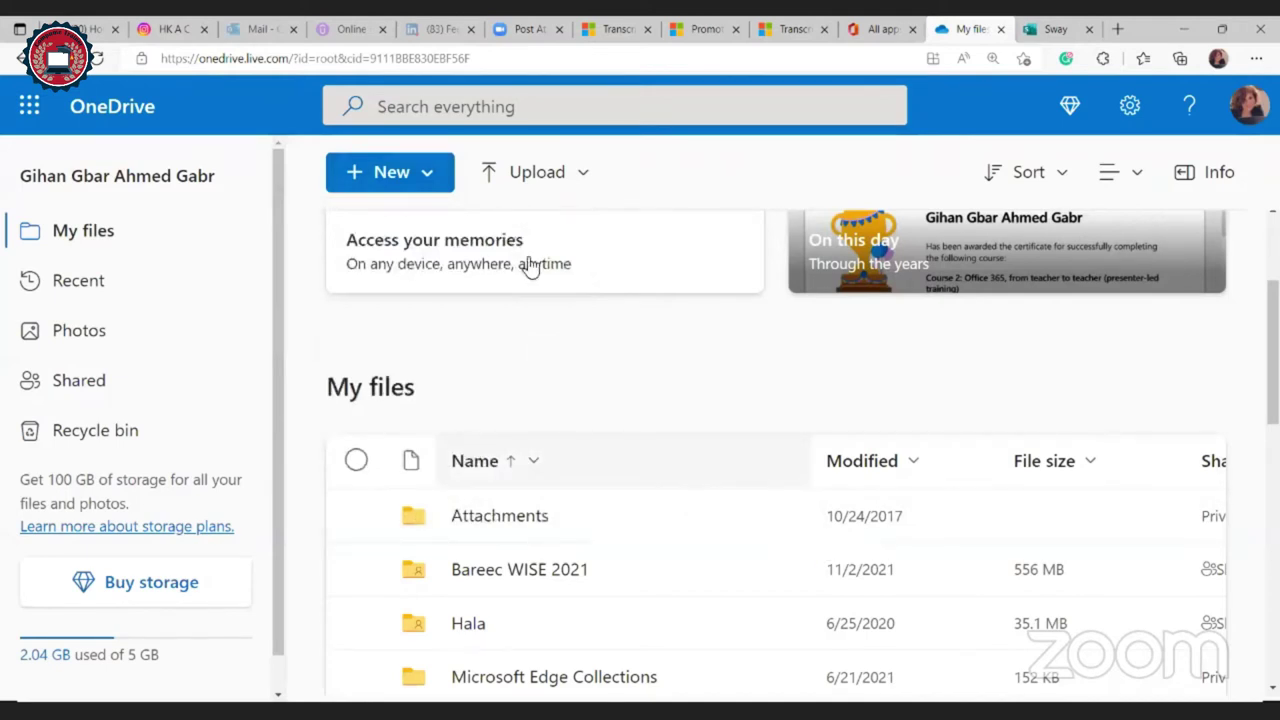
click(425, 233)
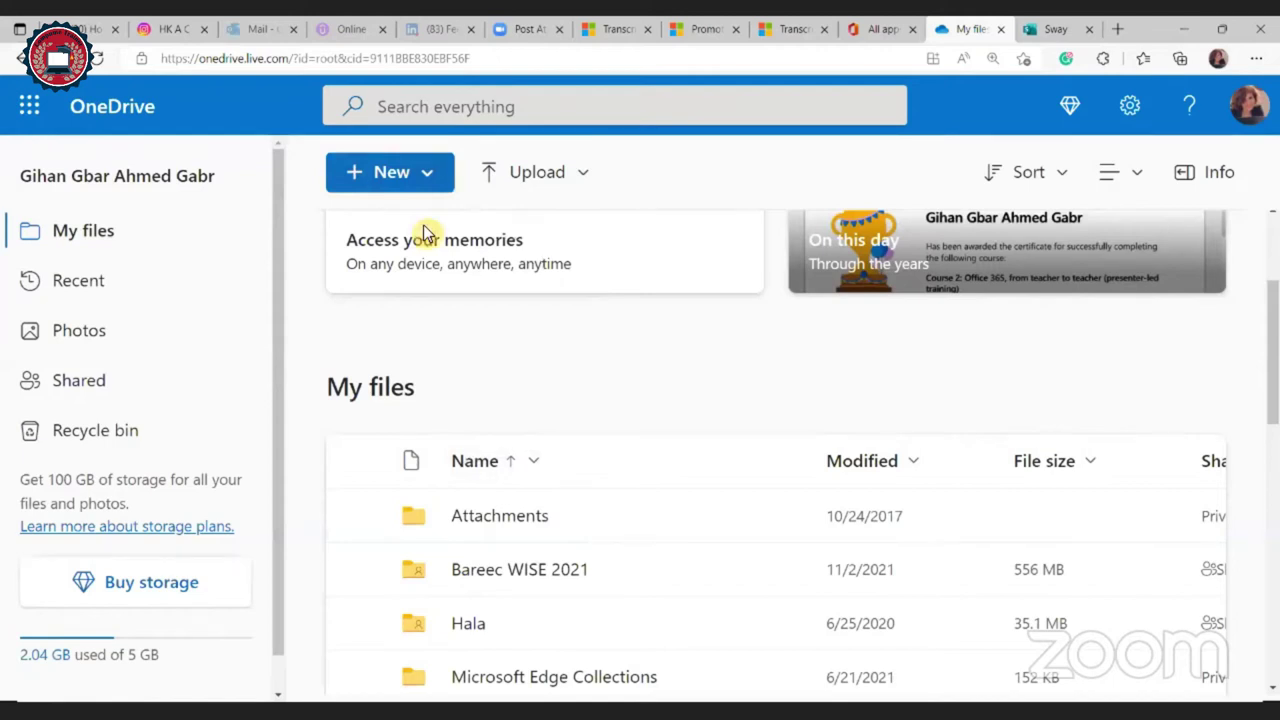
Step: Name the new folder 'active' and confirm its creation in My files
scroll(666, 405, up, 1)
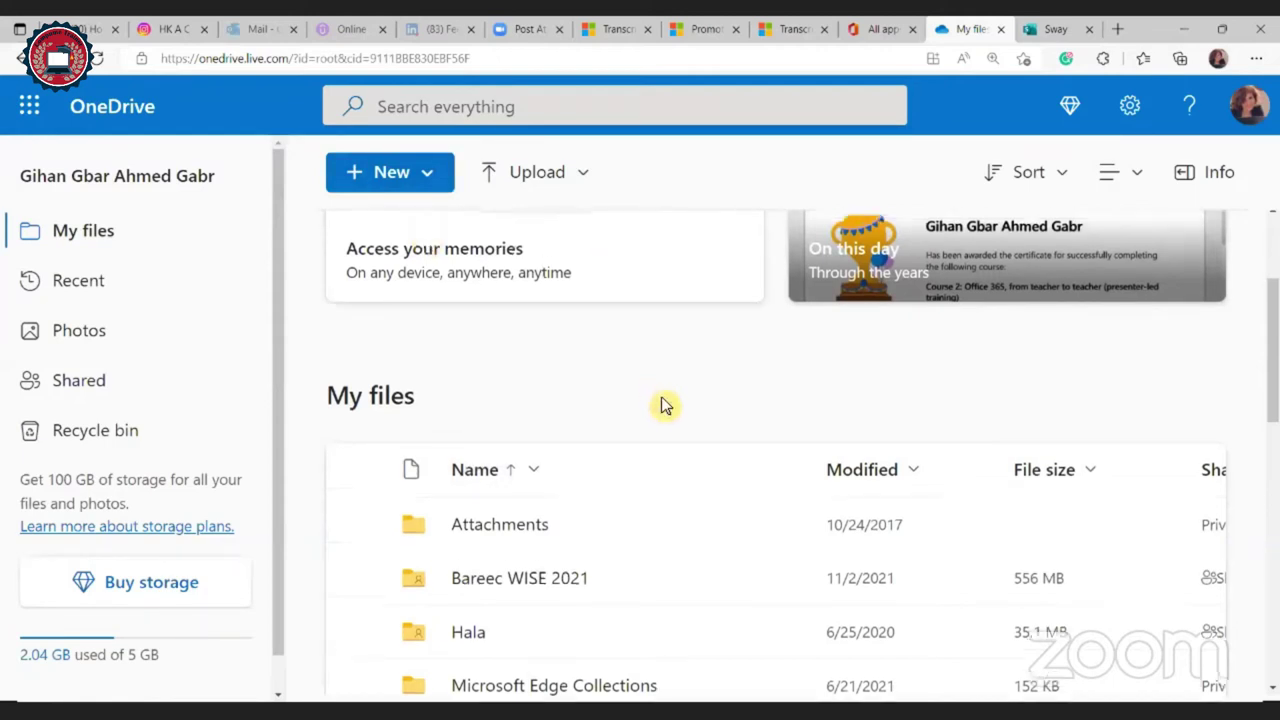
text(a)
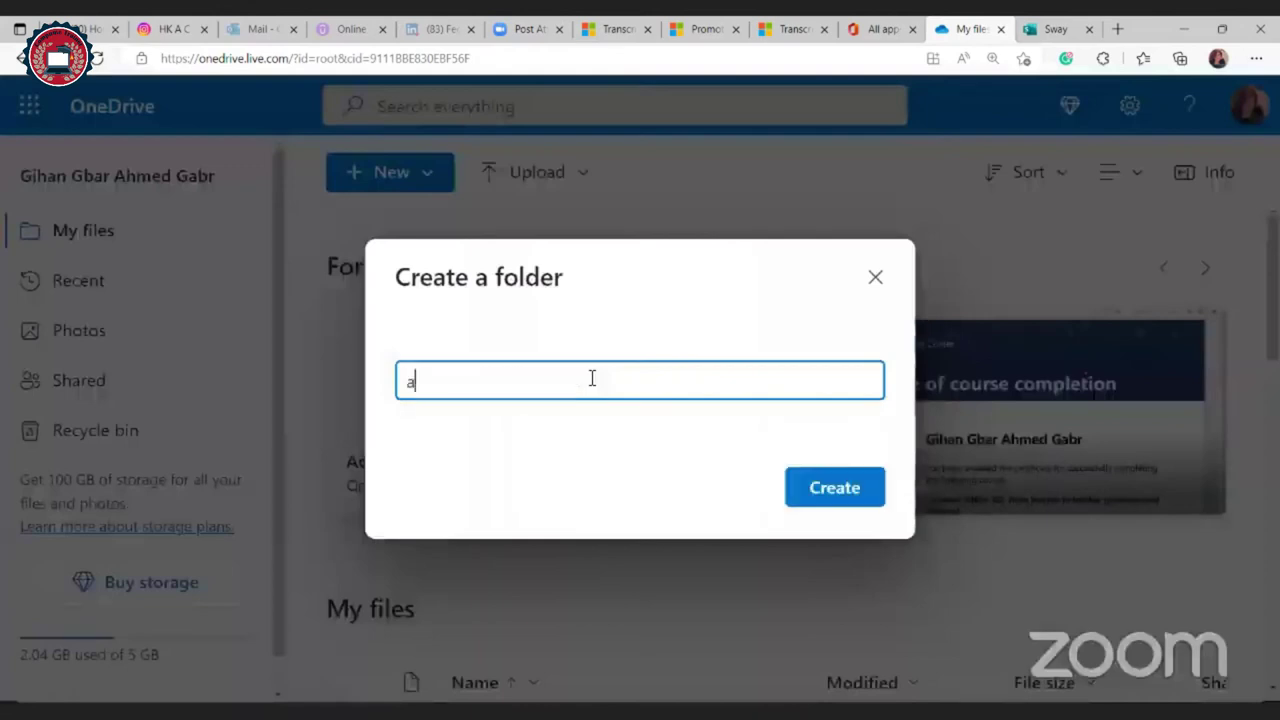
text(ct)
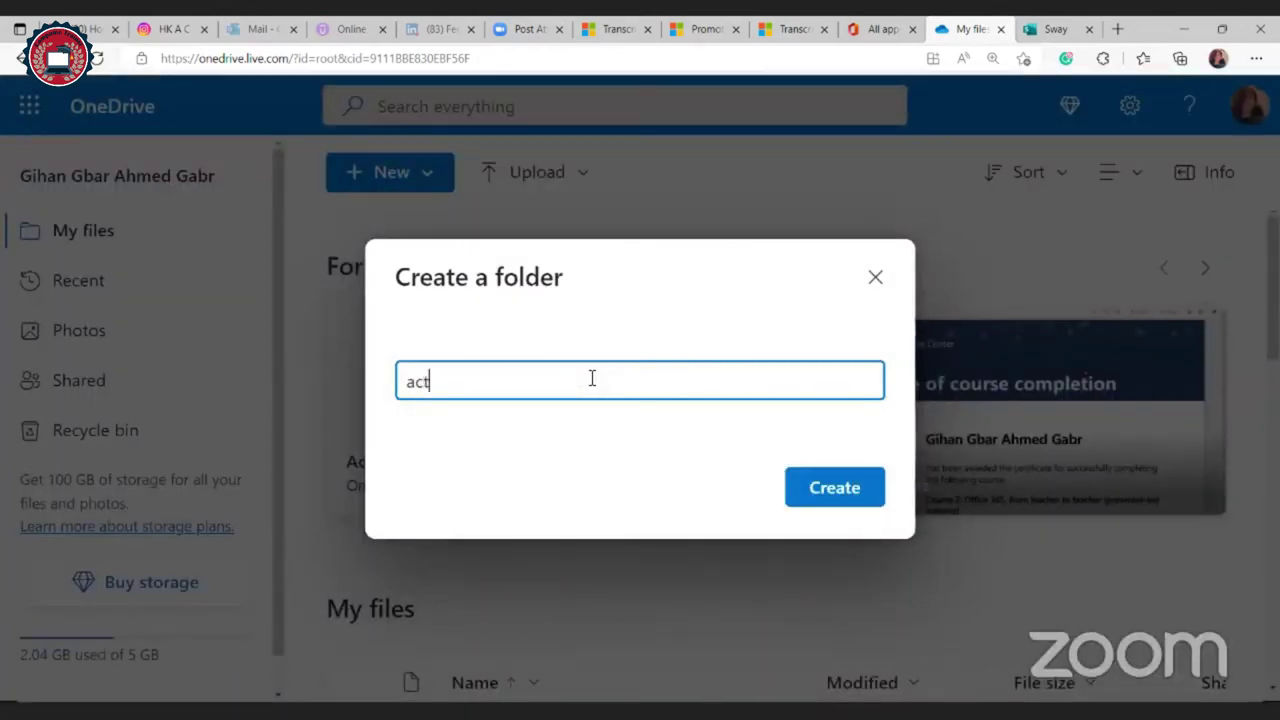
text(ive)
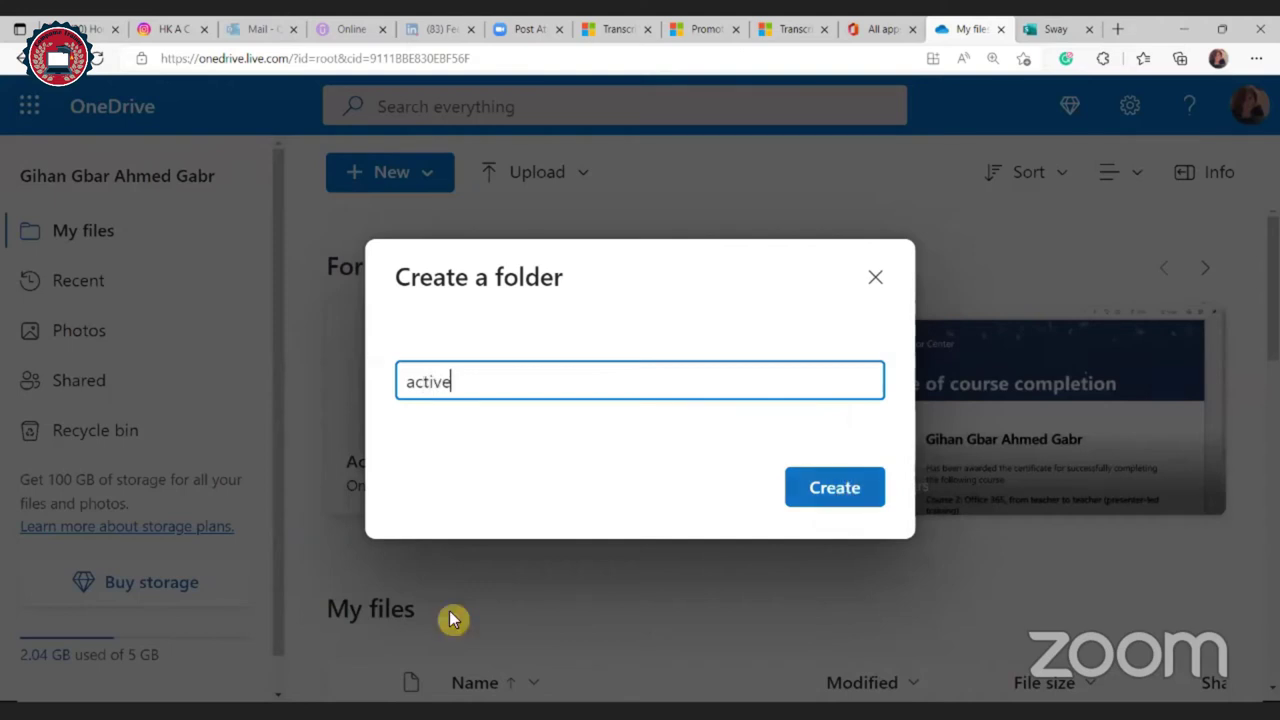
key(Return)
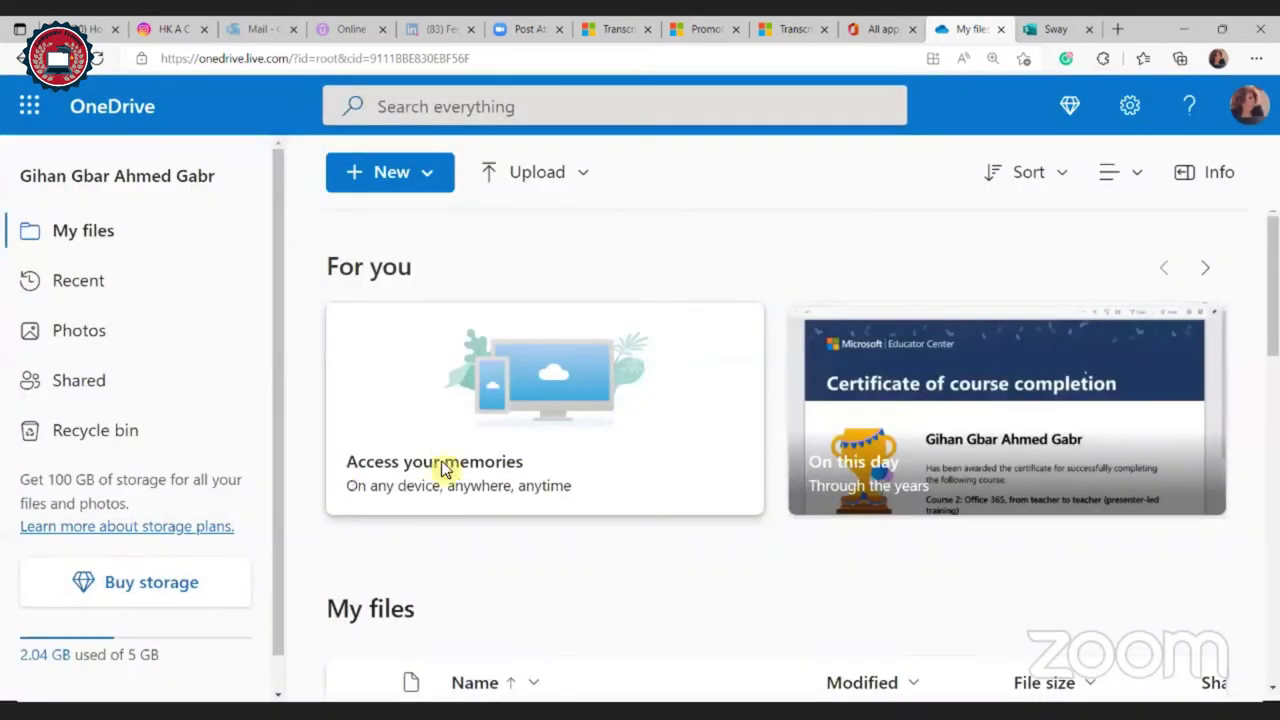
scroll(450, 468, down, 3)
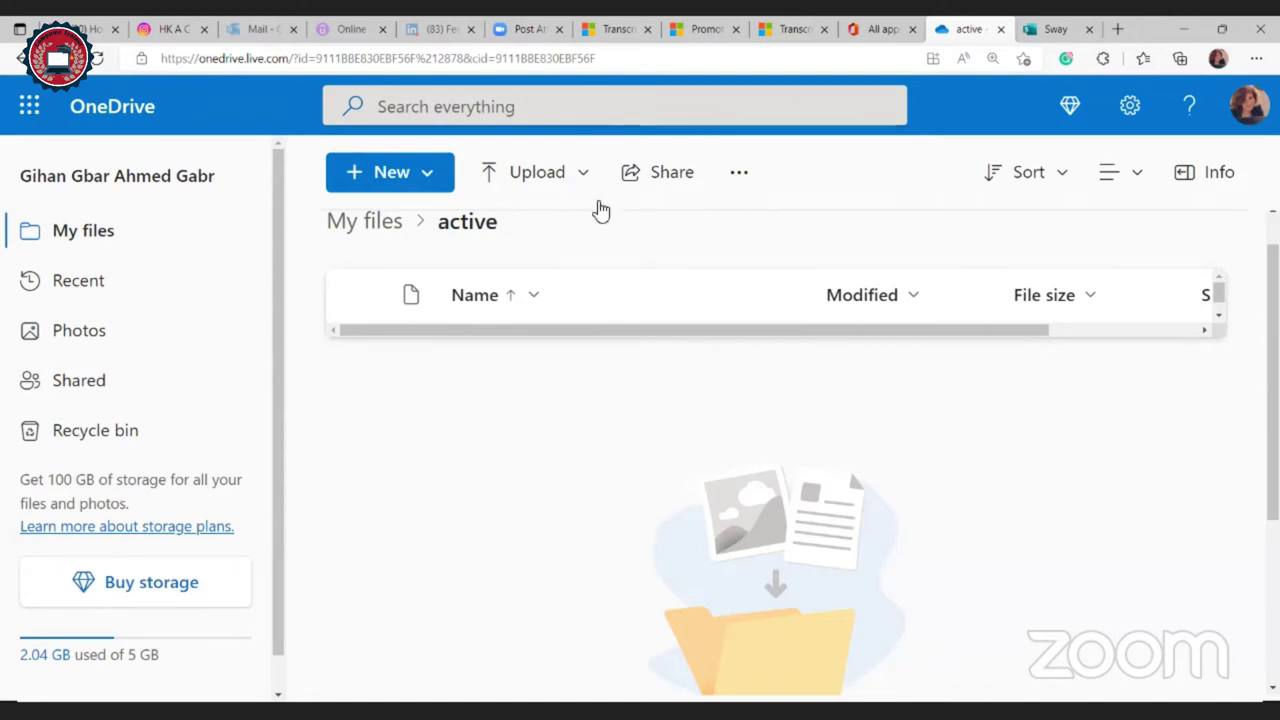
Step: Upload the Transcript PDF from the Desktop into the active folder
click(584, 180)
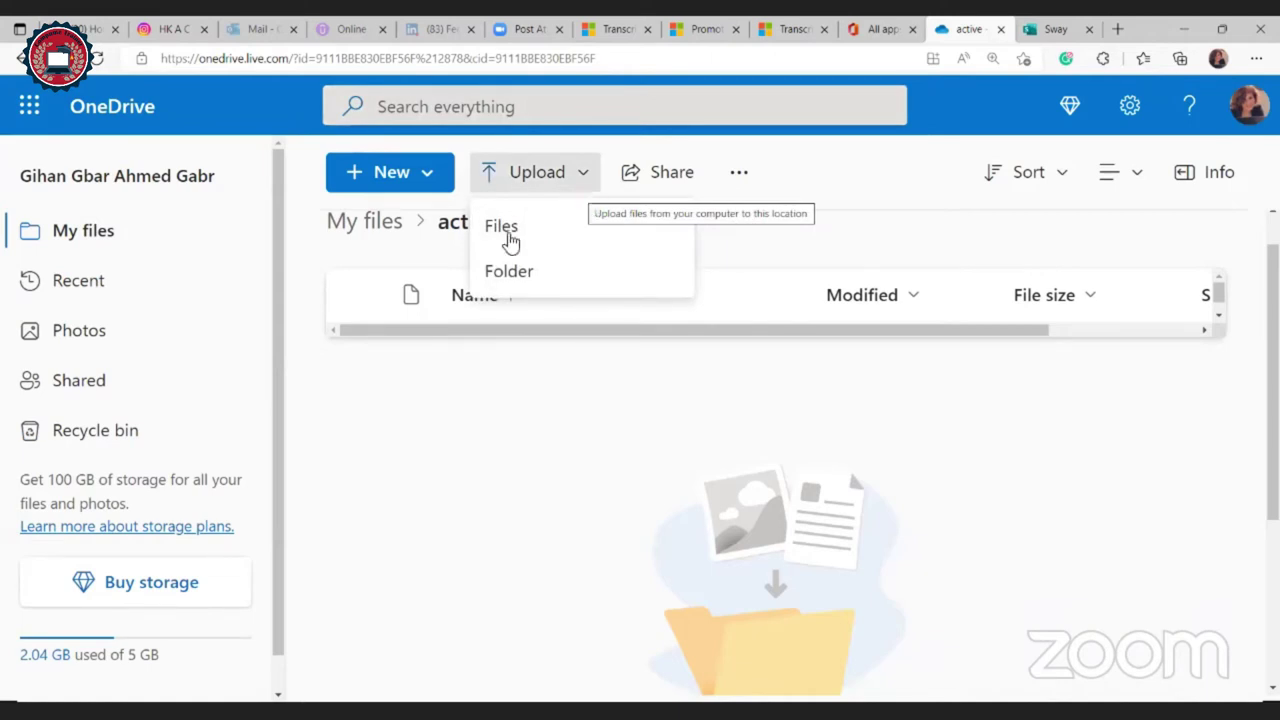
click(511, 240)
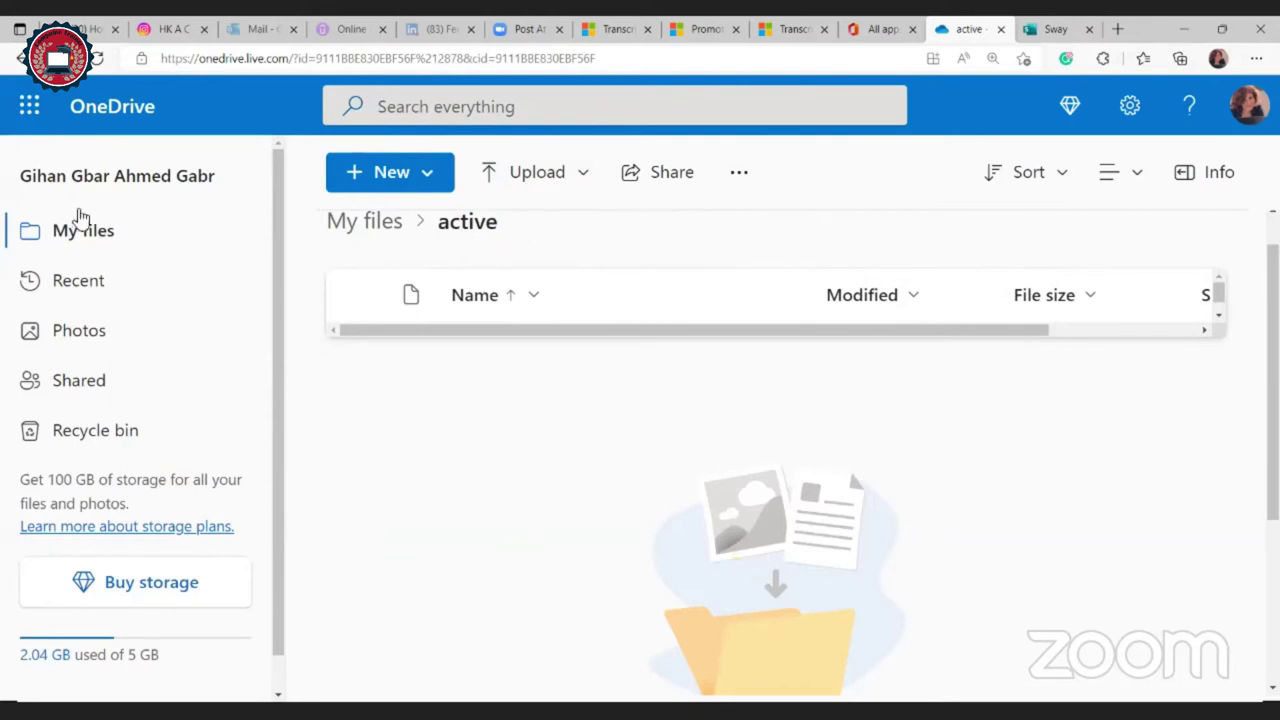
scroll(100, 180, up, 1)
click(75, 160)
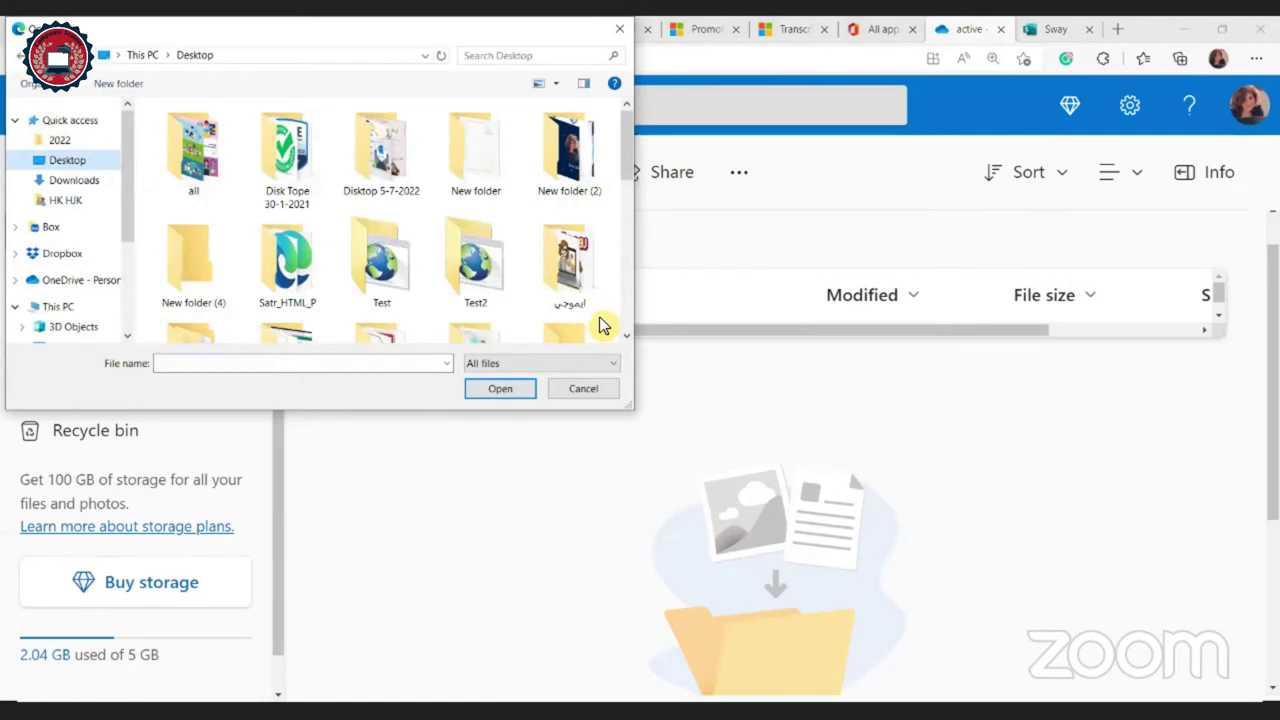
scroll(160, 275, down, 5)
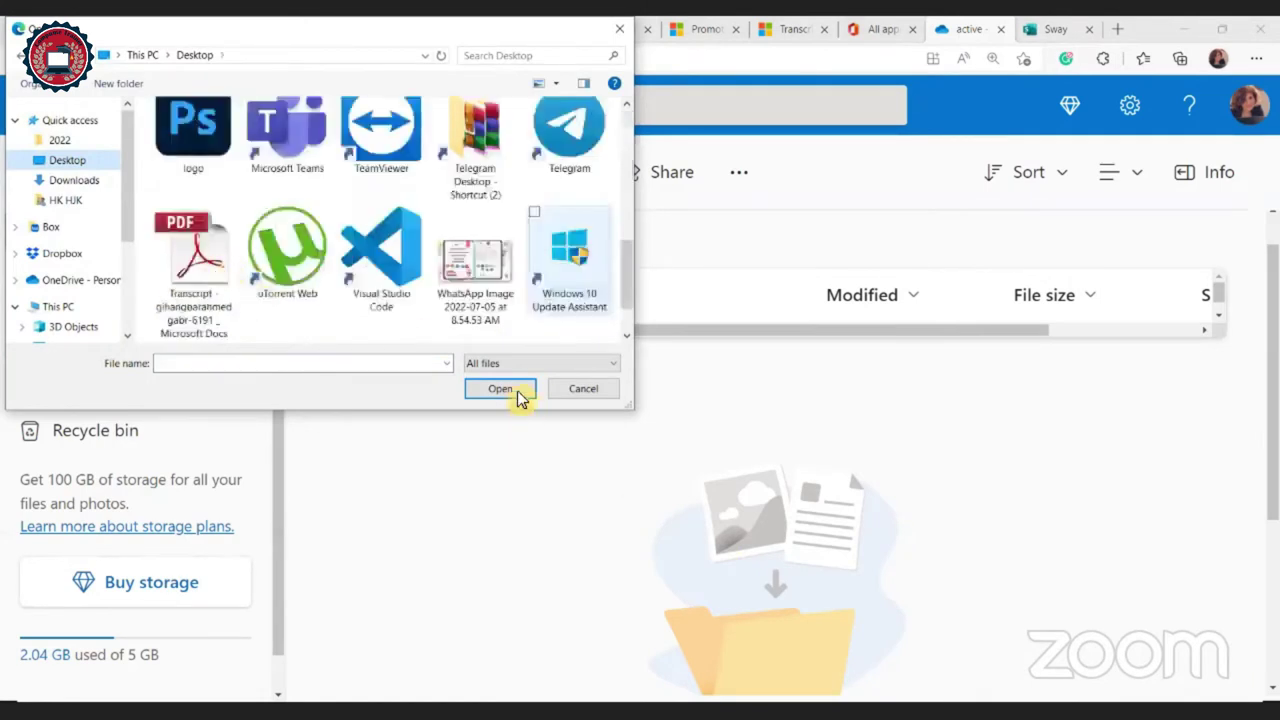
text(tr)
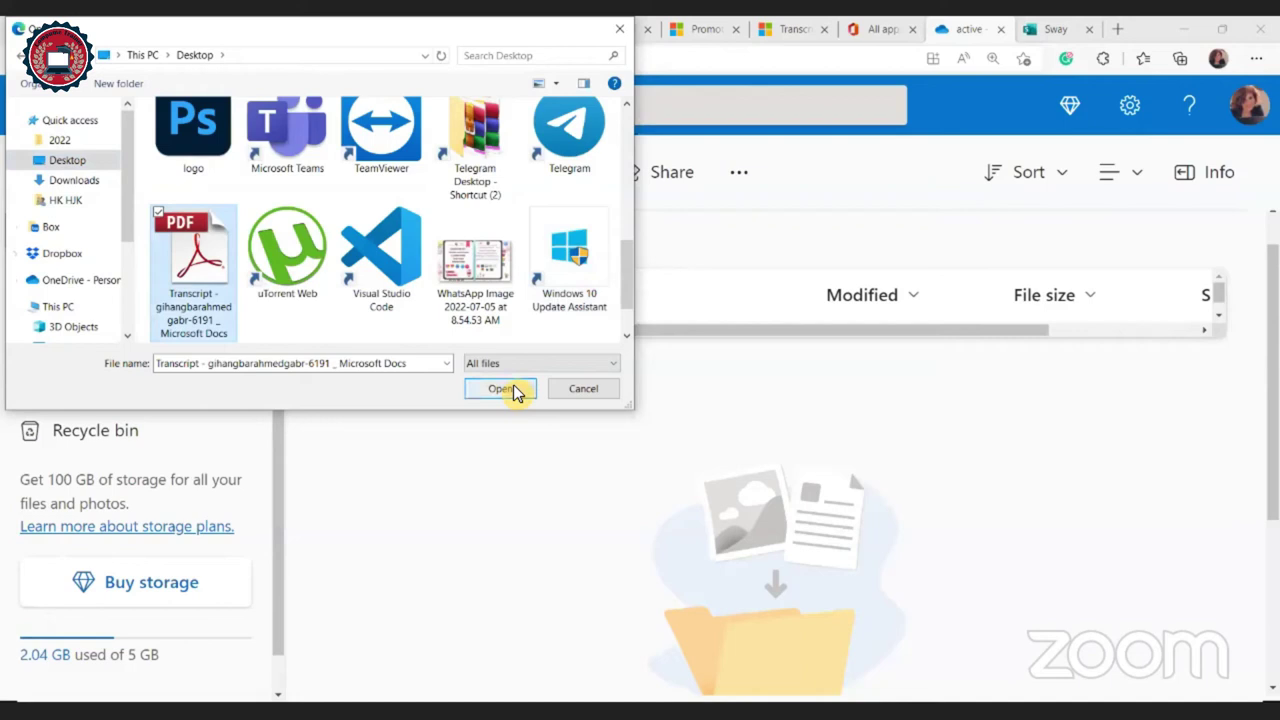
click(515, 392)
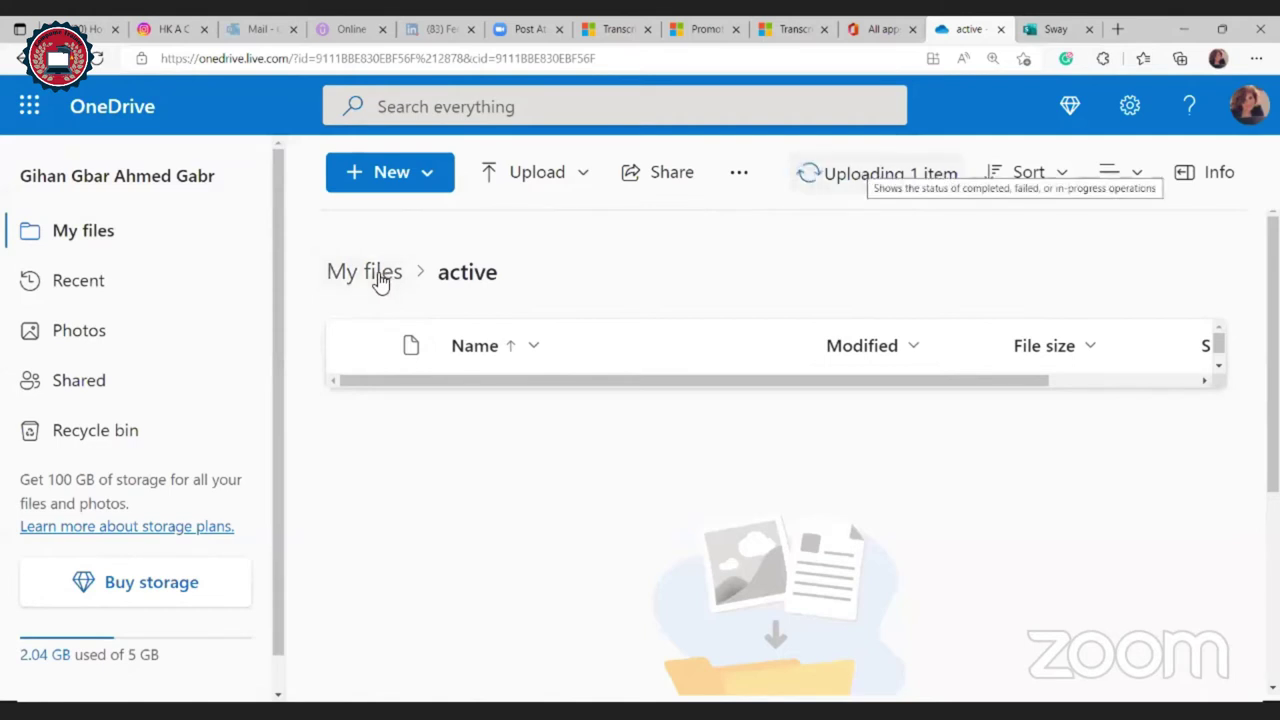
Step: Return to My files, select the active folder and start sharing it
click(381, 279)
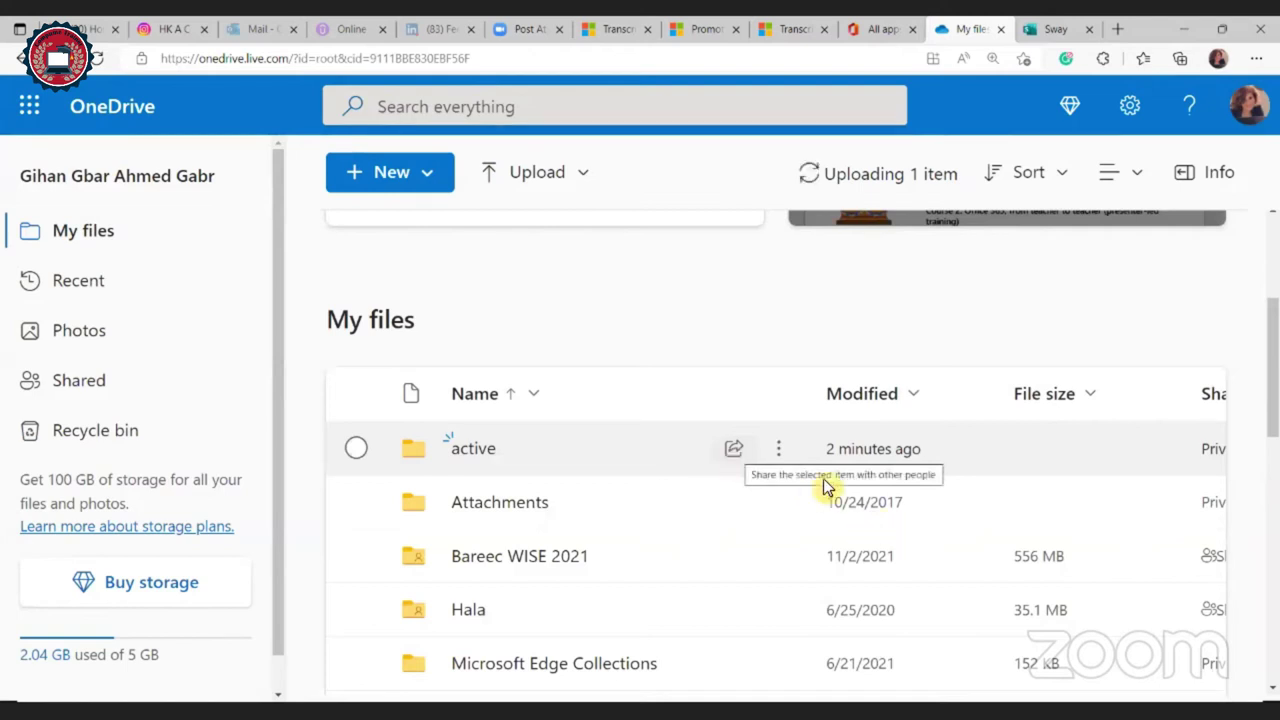
click(755, 444)
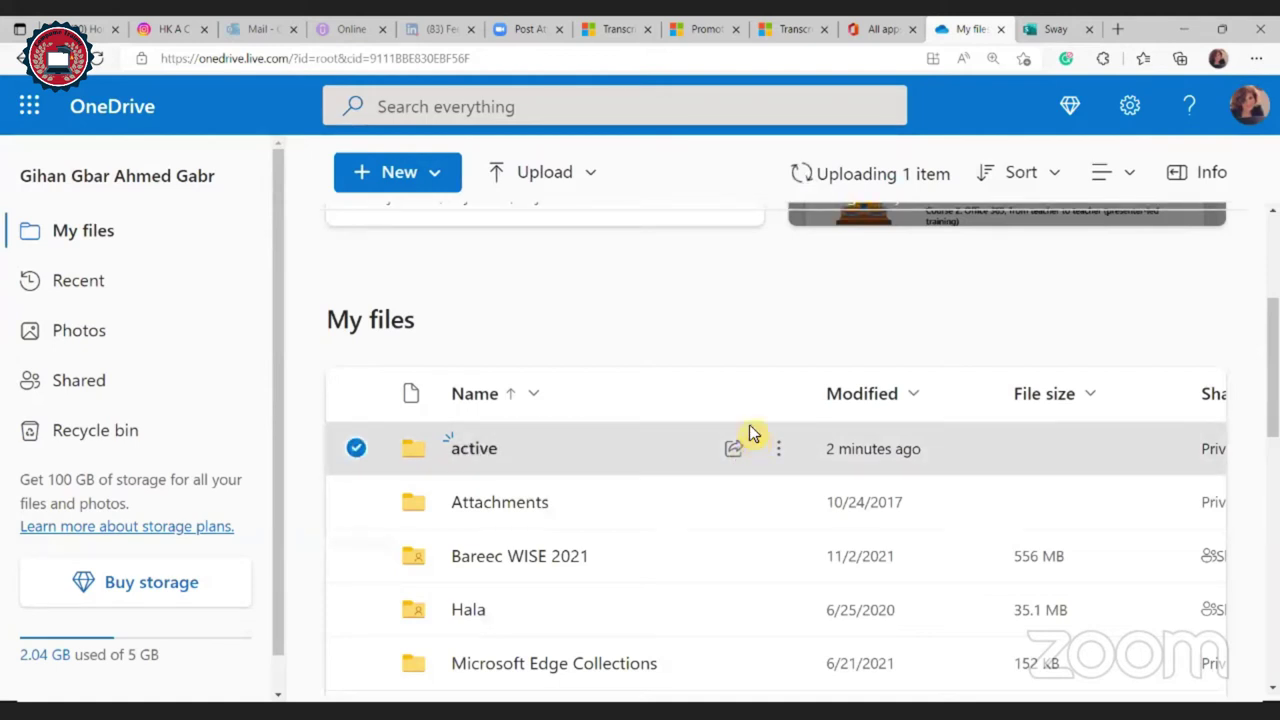
click(752, 436)
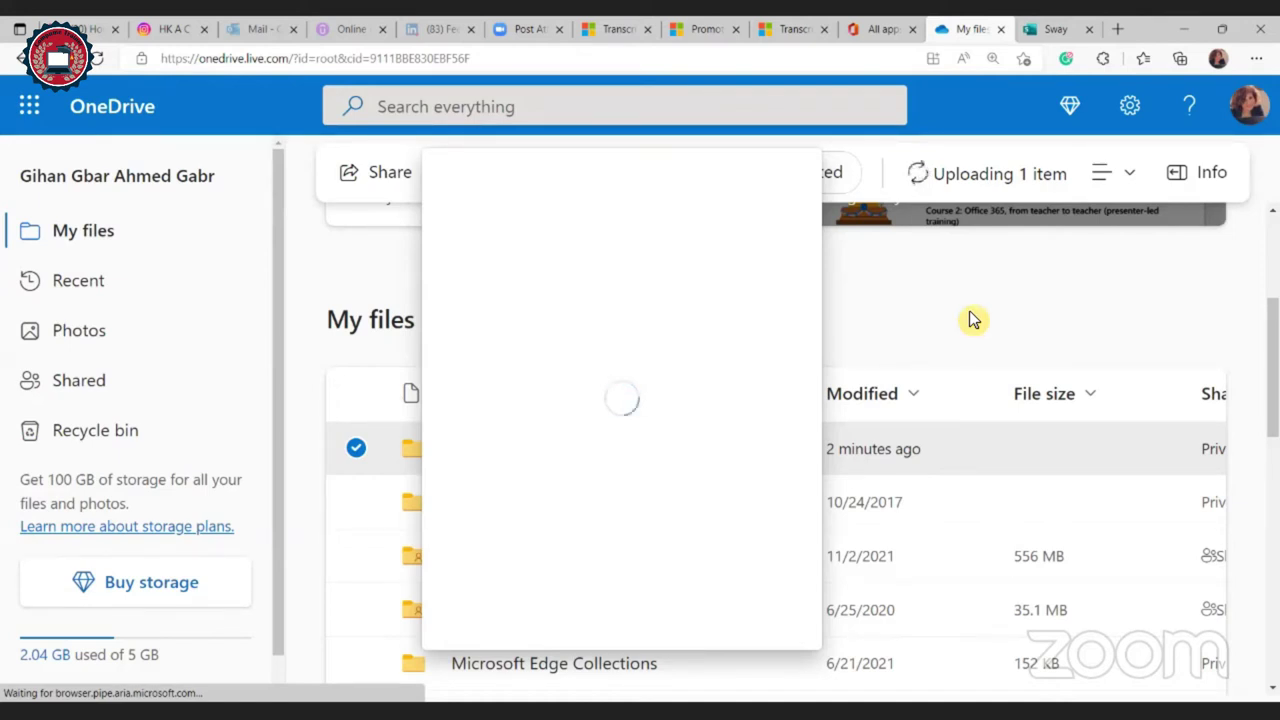
Step: Close the stalled Share panel so My files reloads with the active folder listed
click(973, 320)
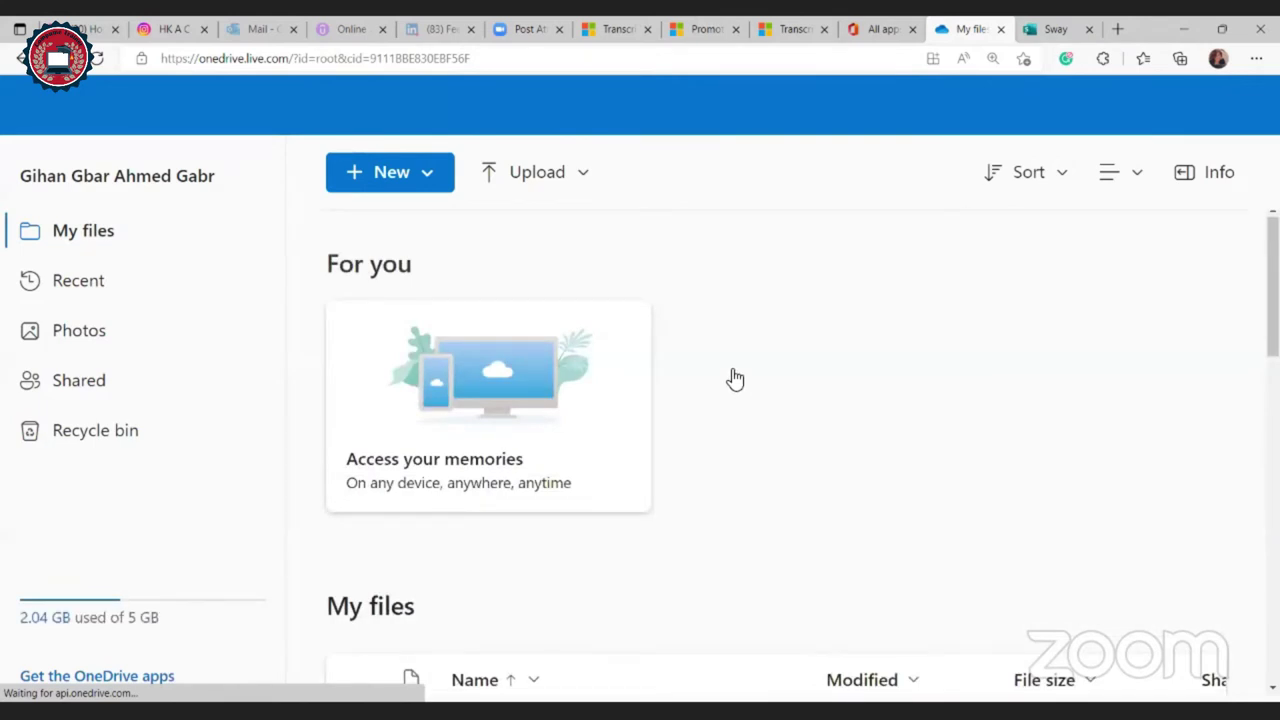
scroll(735, 378, down, 4)
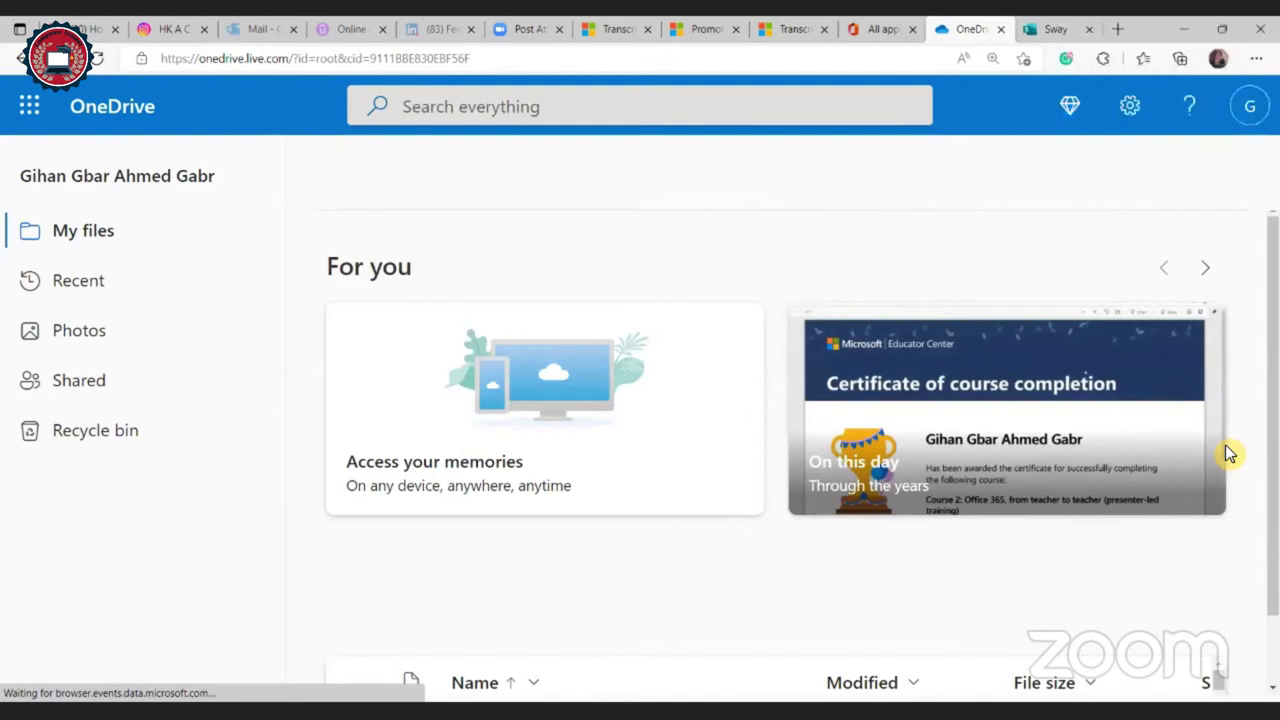
scroll(751, 494, down, 3)
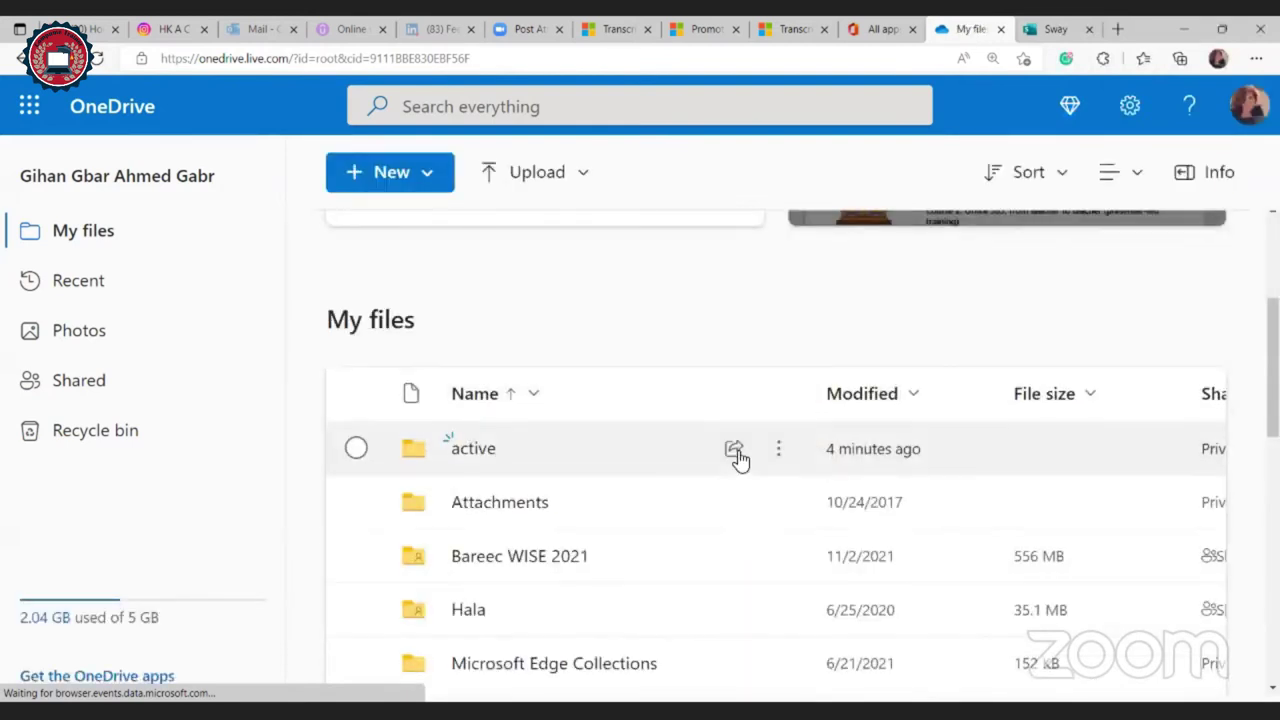
click(737, 455)
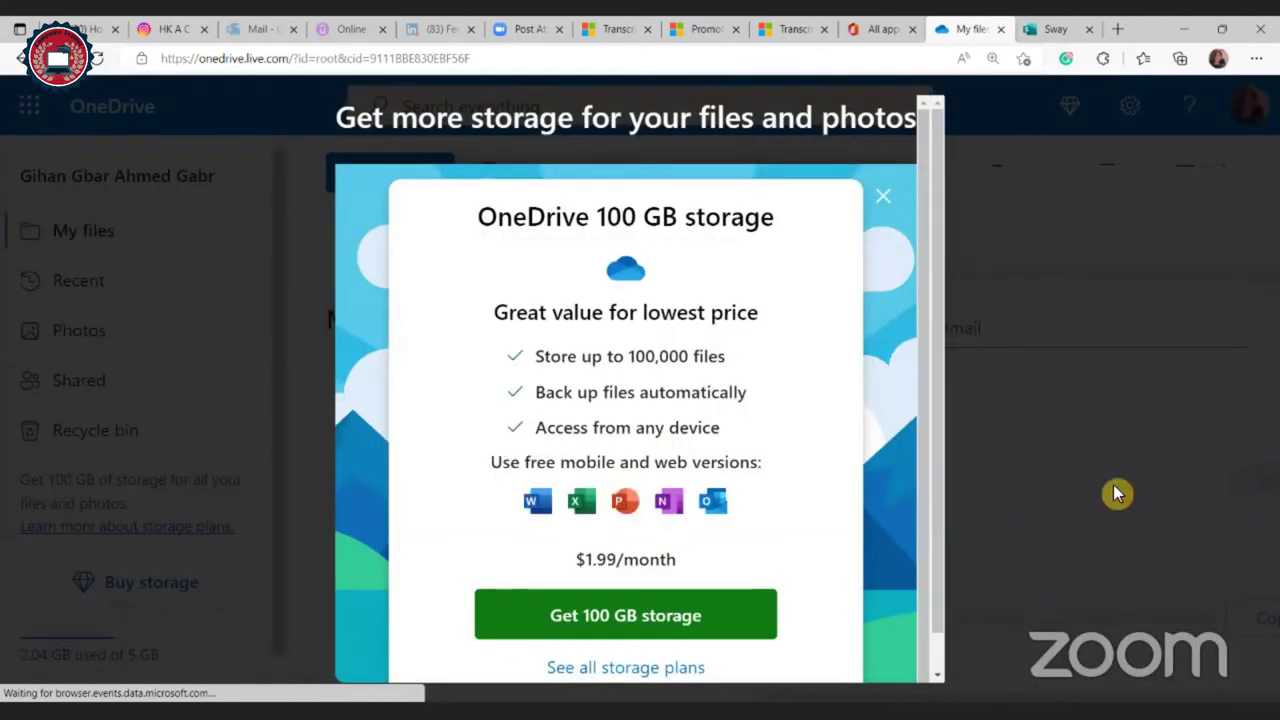
scroll(785, 458, down, 1)
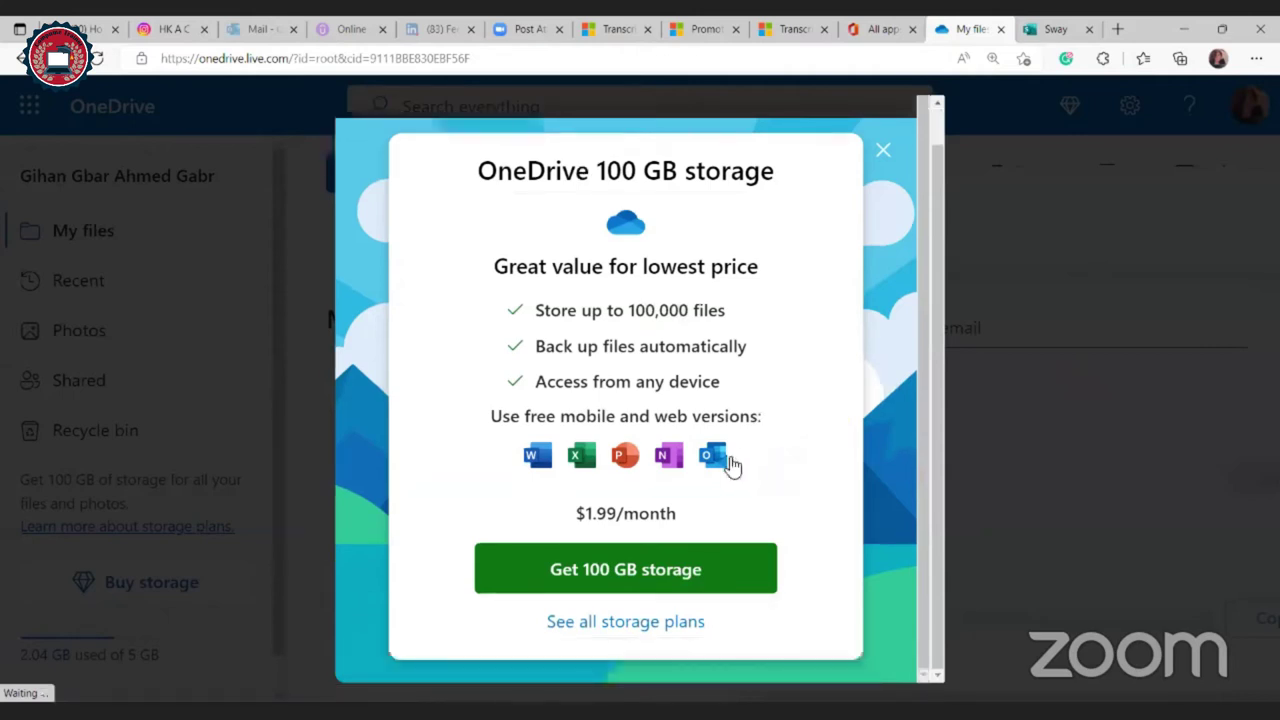
key(Escape)
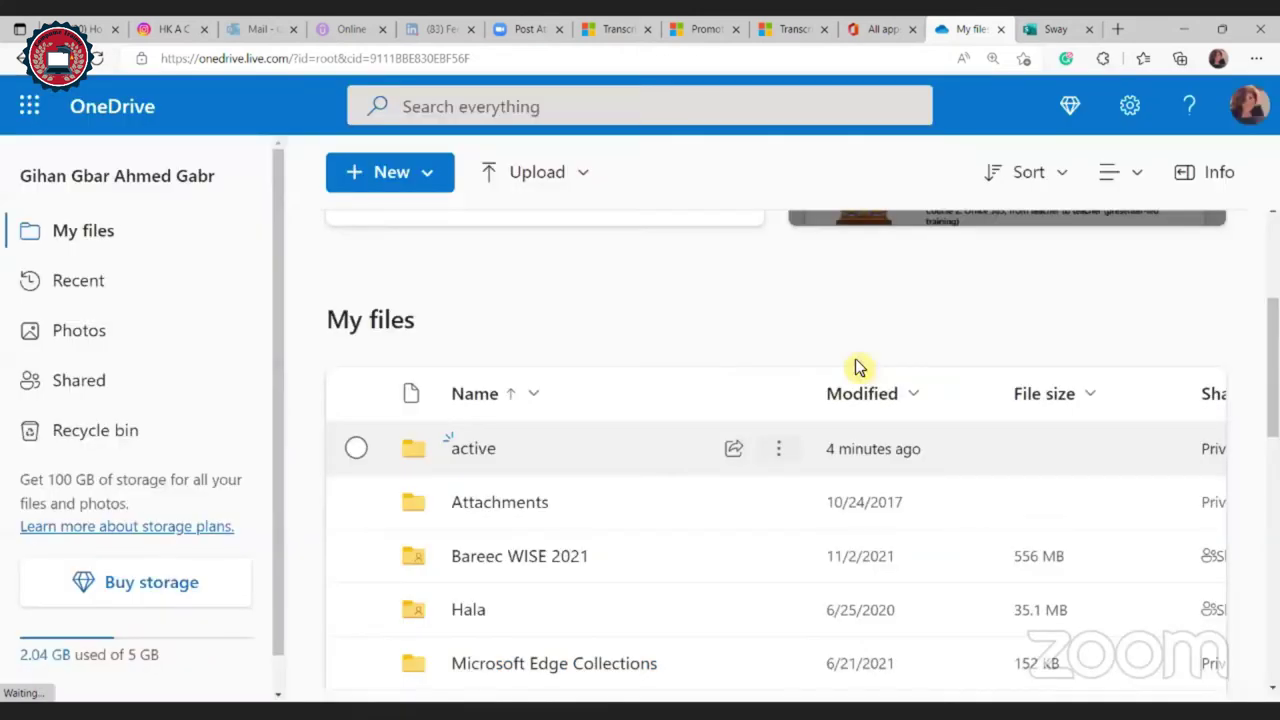
Step: Choose Share from the active folder's context menu to open Send link
right_click(855, 368)
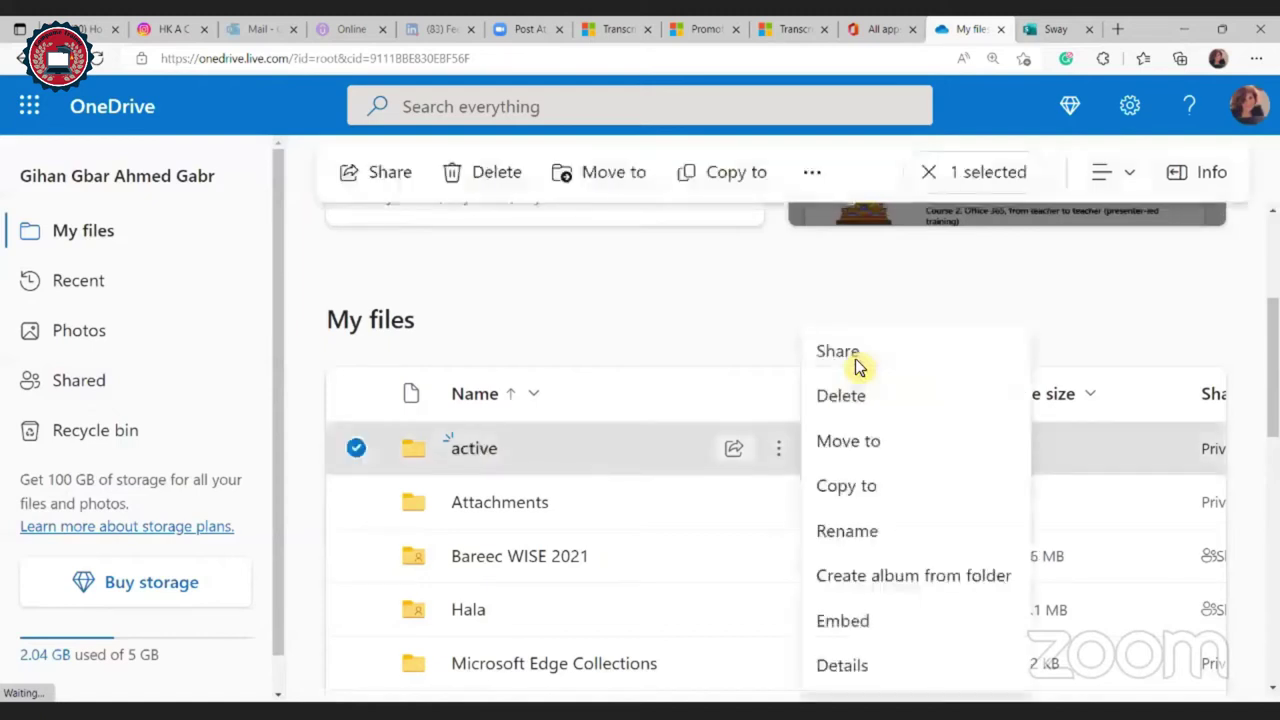
click(855, 360)
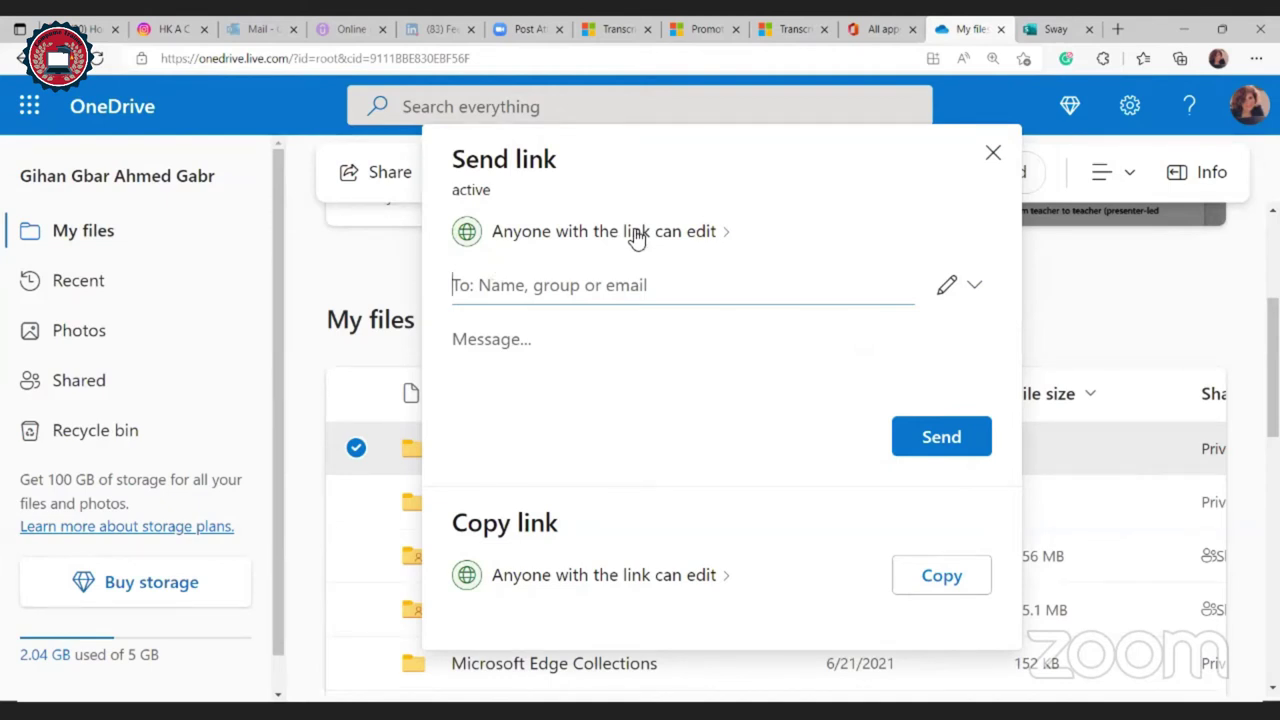
Step: Open Link settings via the 'Anyone with the link can edit' option
click(731, 246)
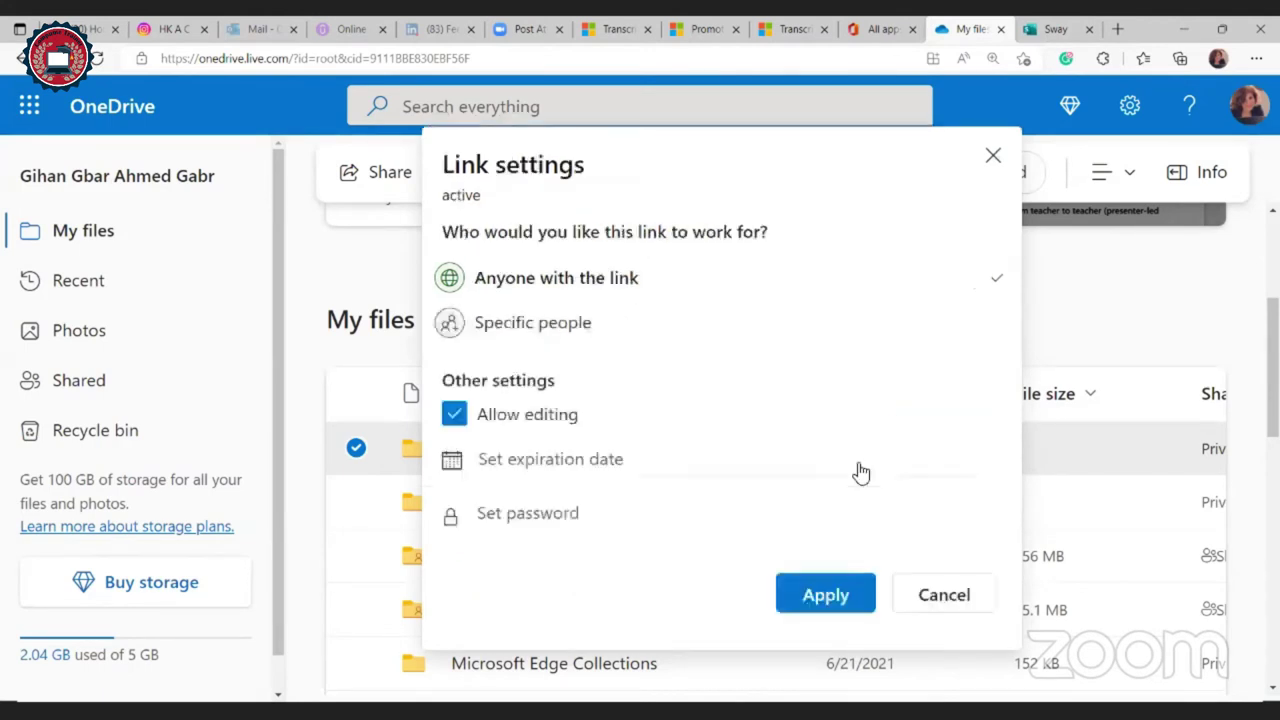
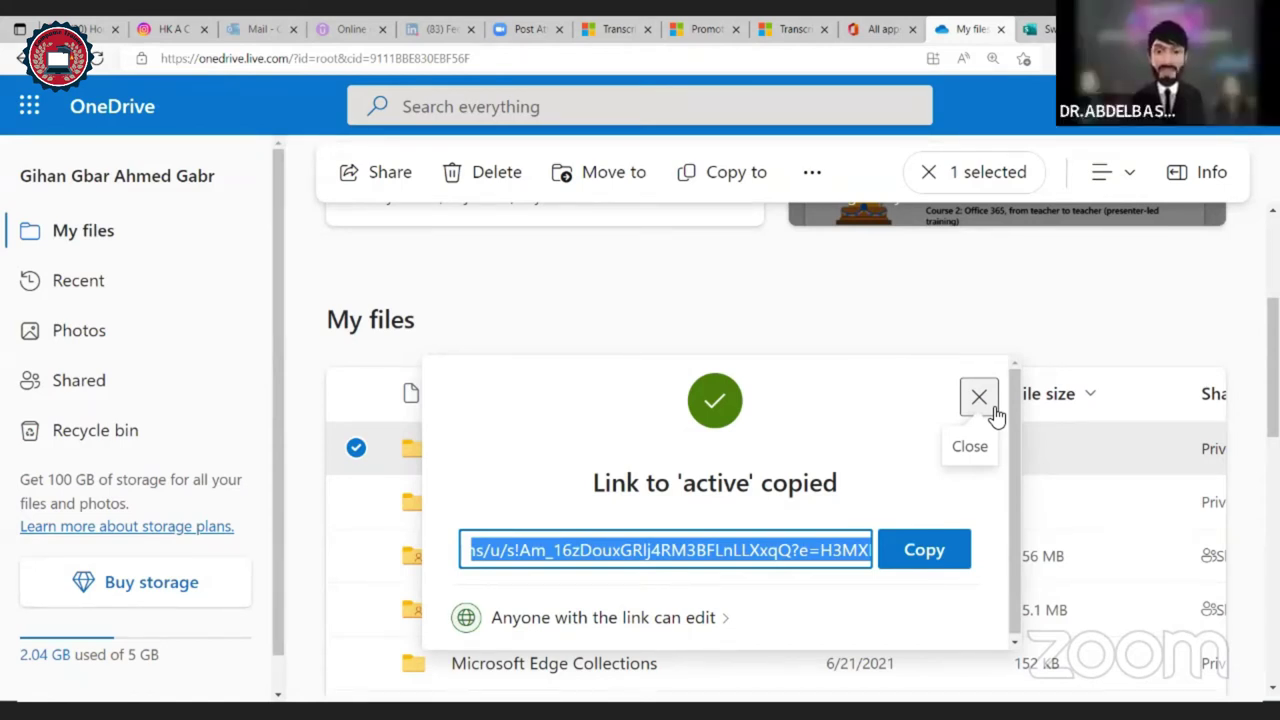
Step: Close the 'Link copied' notice for the active folder and clear the folder selection
click(623, 343)
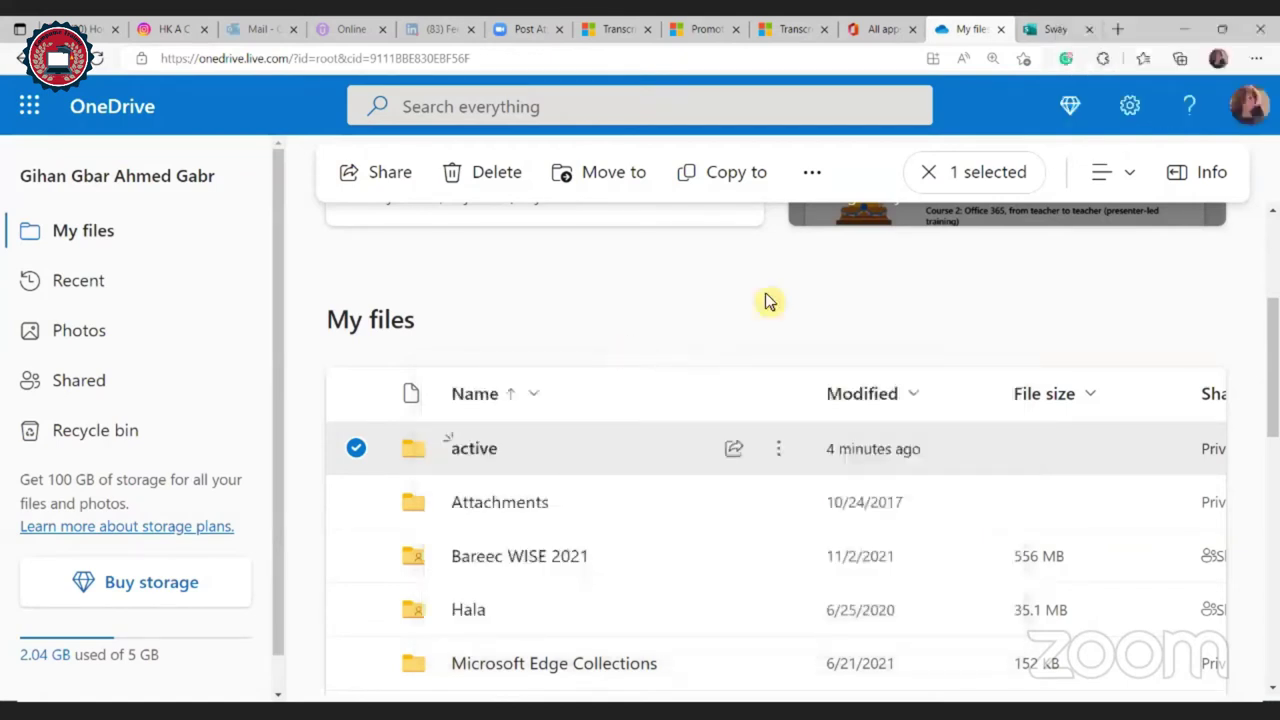
key(Escape)
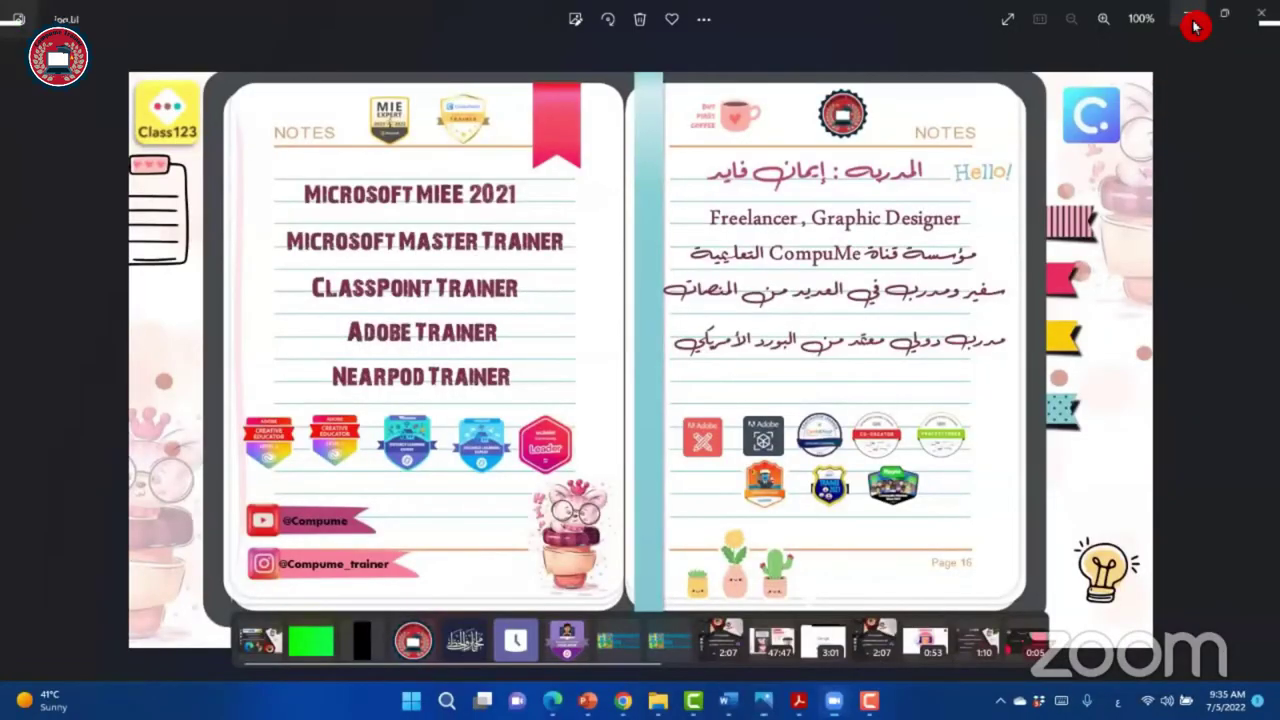
Step: Switch from the trainer's notes image in Photos back to the My Sways page in Edge
key(alt+Tab)
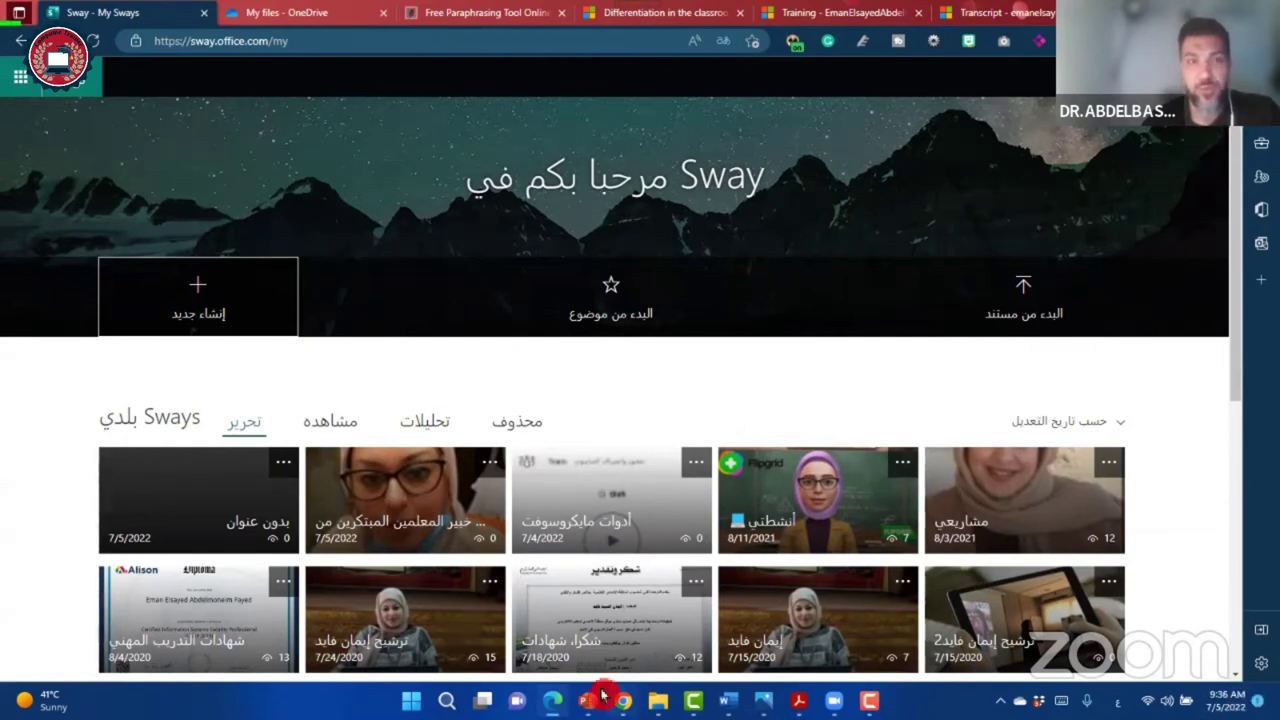
key(alt+Tab)
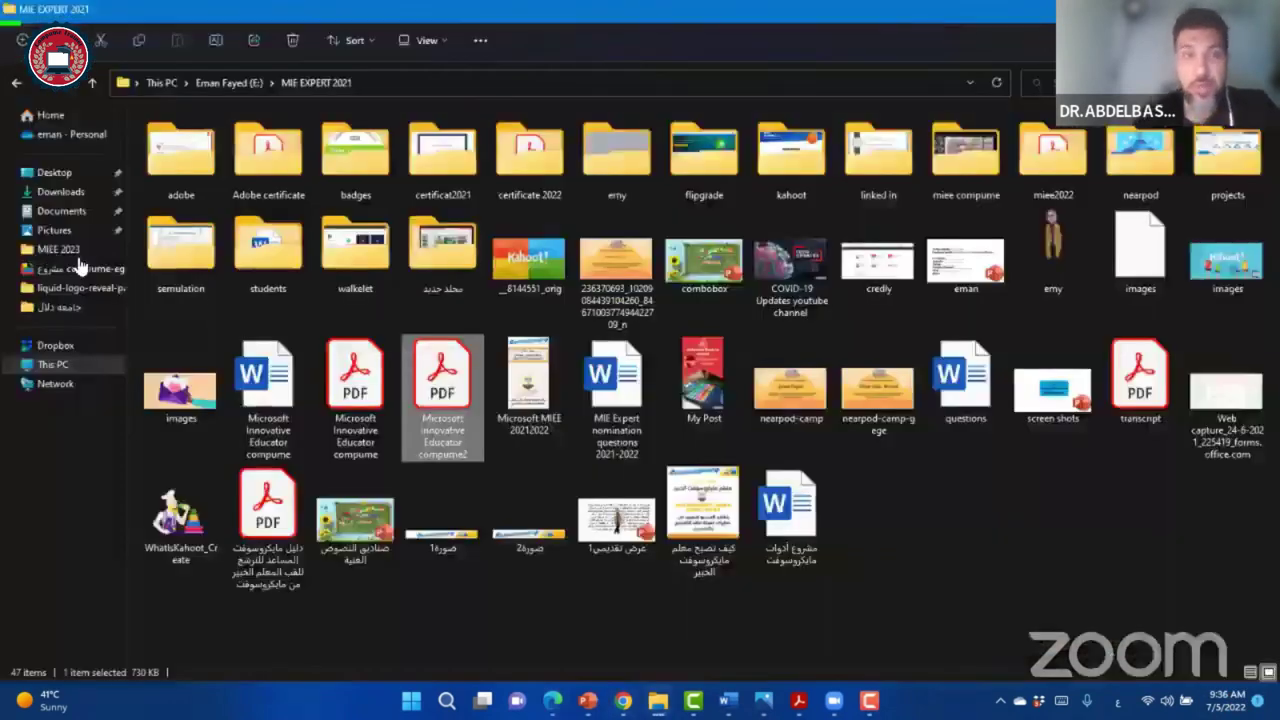
key(alt+Tab)
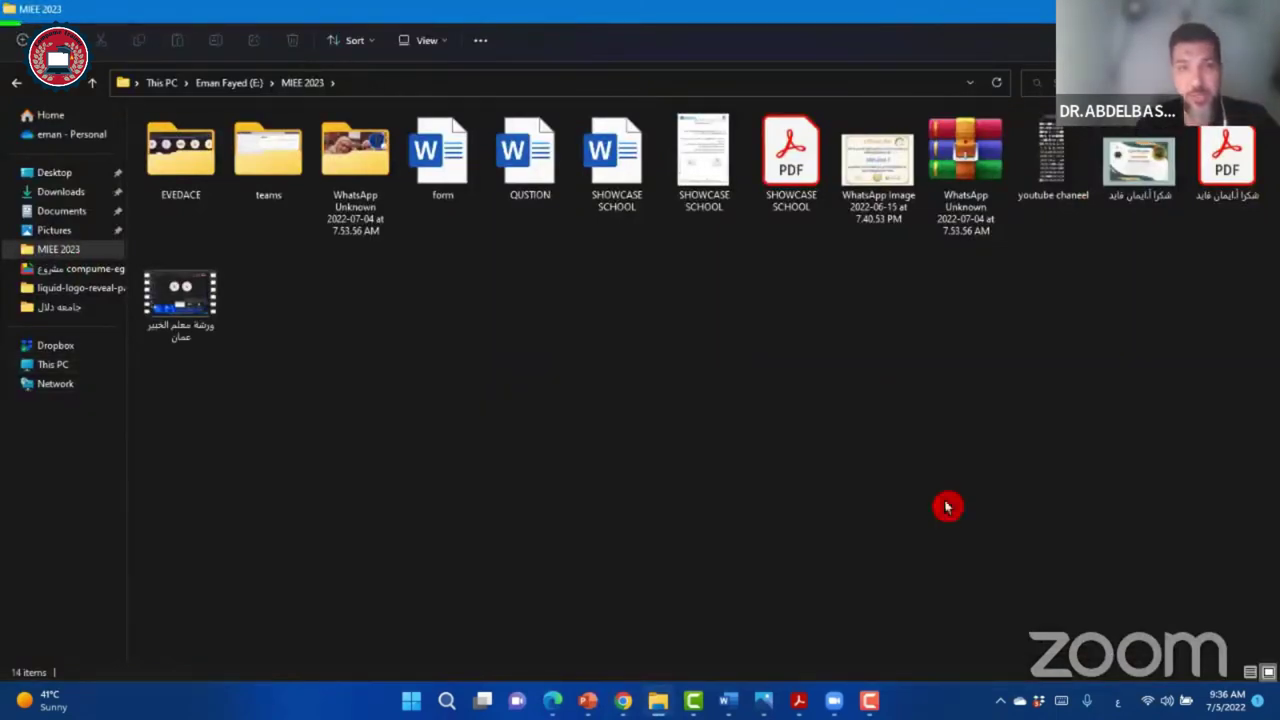
key(alt+Tab)
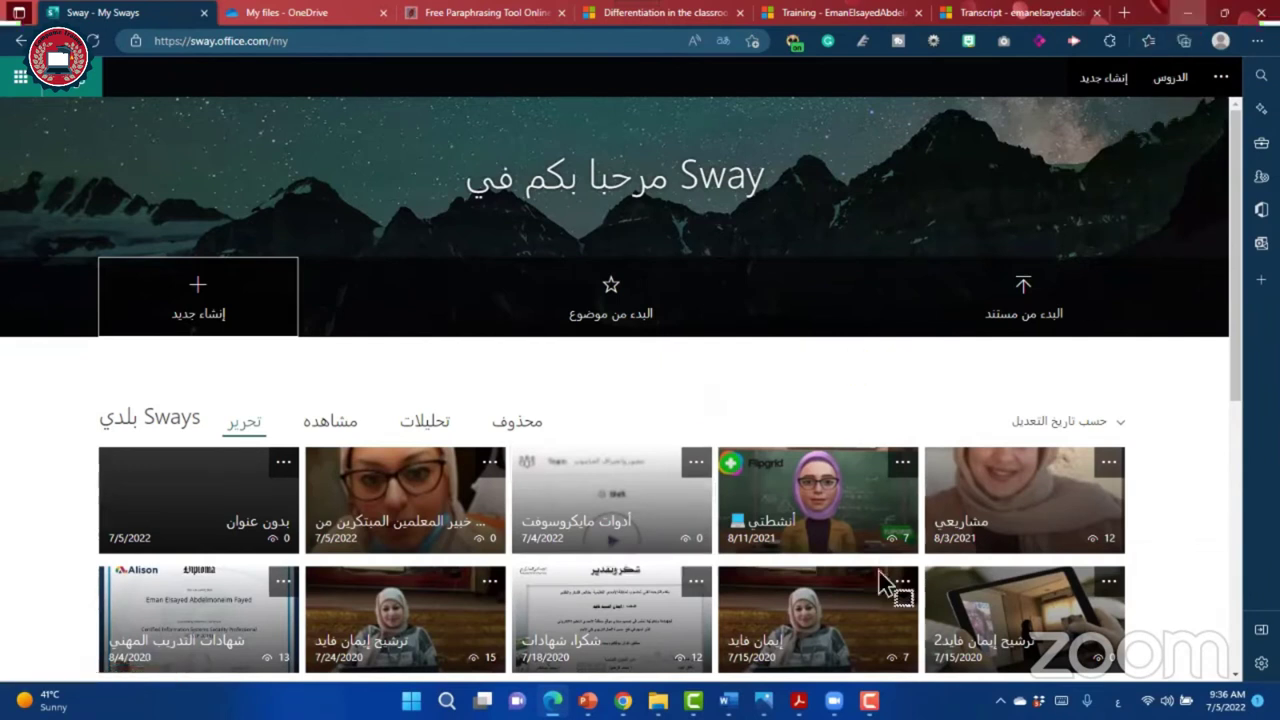
Step: Review question 5 of the nomination form PDF in Acrobat, then minimize the window
key(alt+Tab)
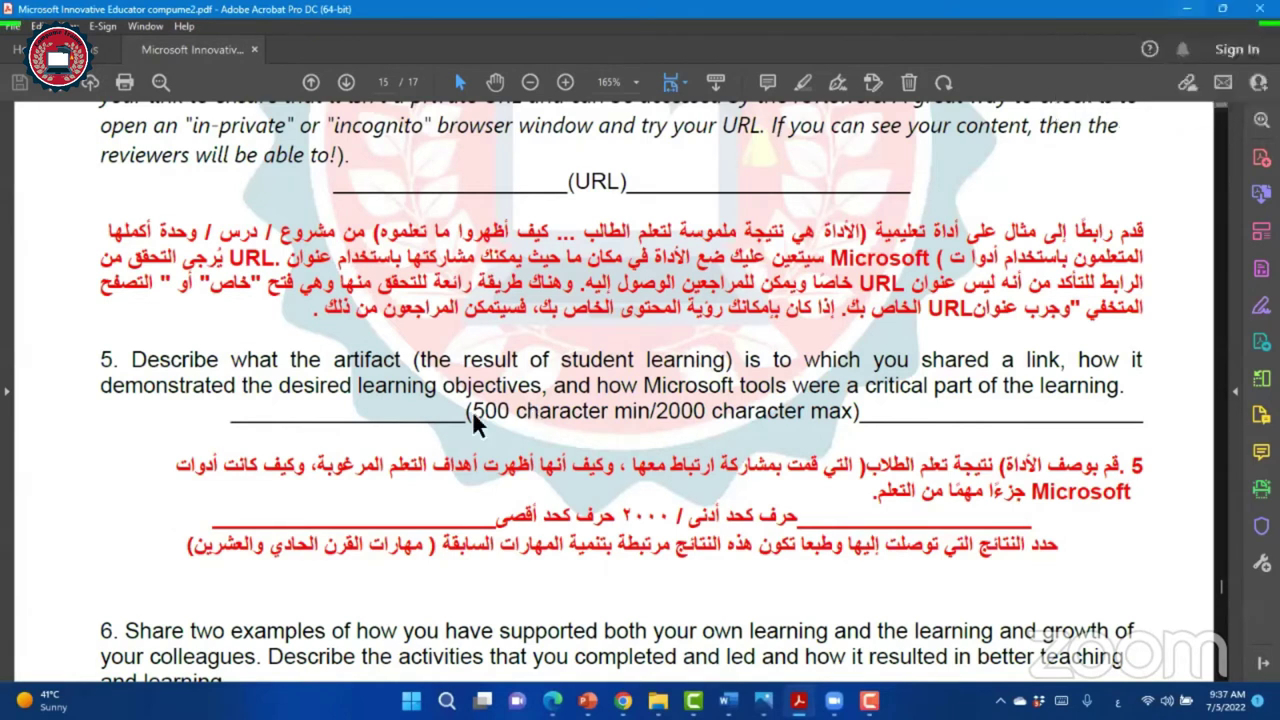
click(746, 581)
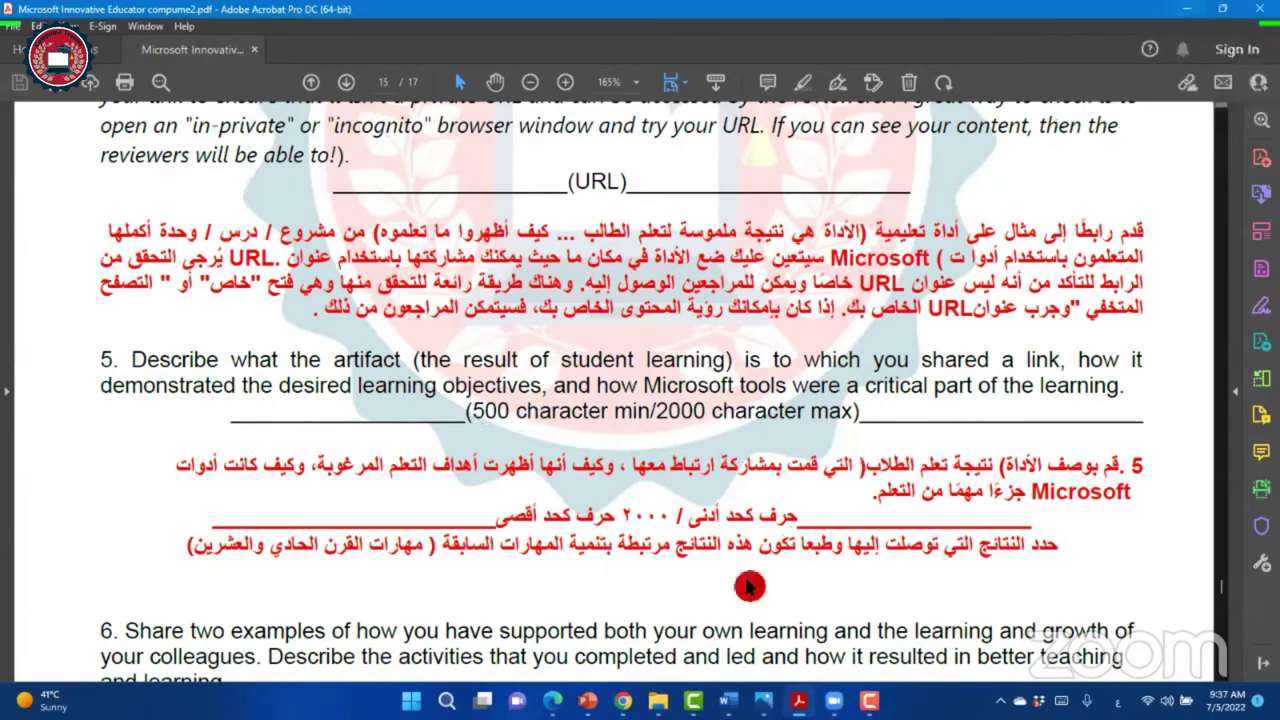
key(super+Down)
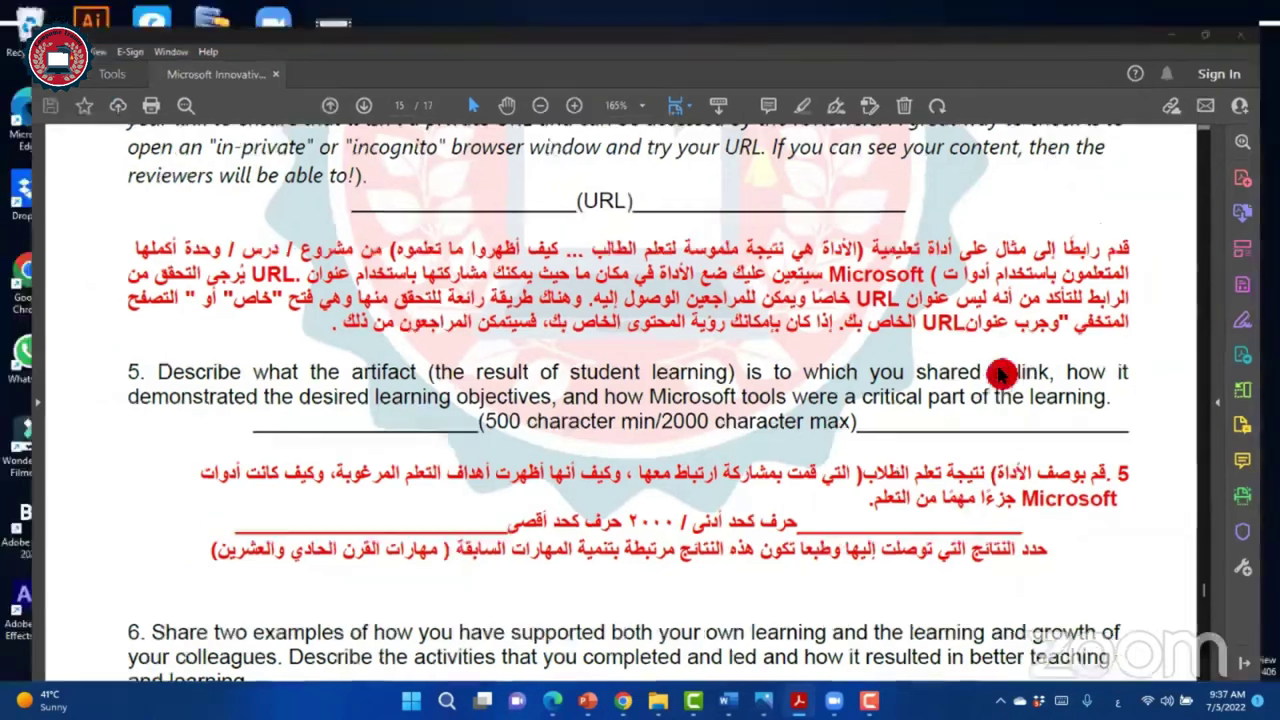
key(super+Down)
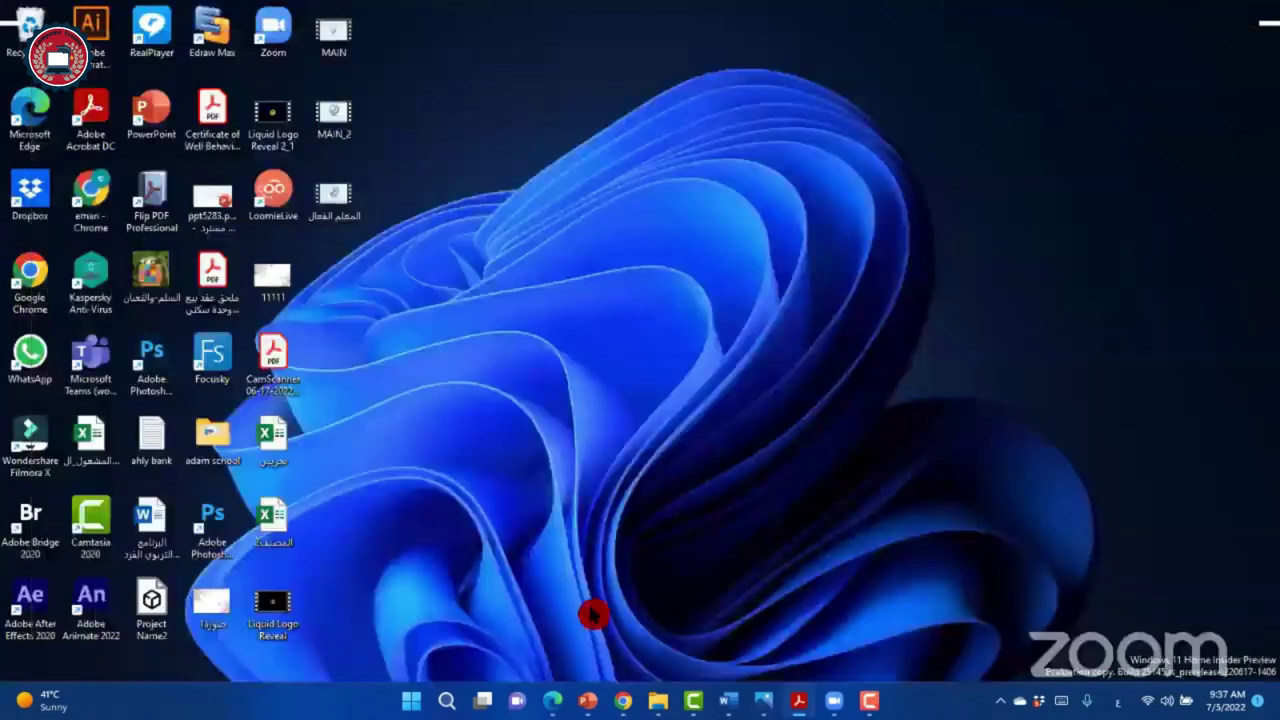
Step: Bring the Edge window with Sway's My Sways page back to the front
key(alt+Tab)
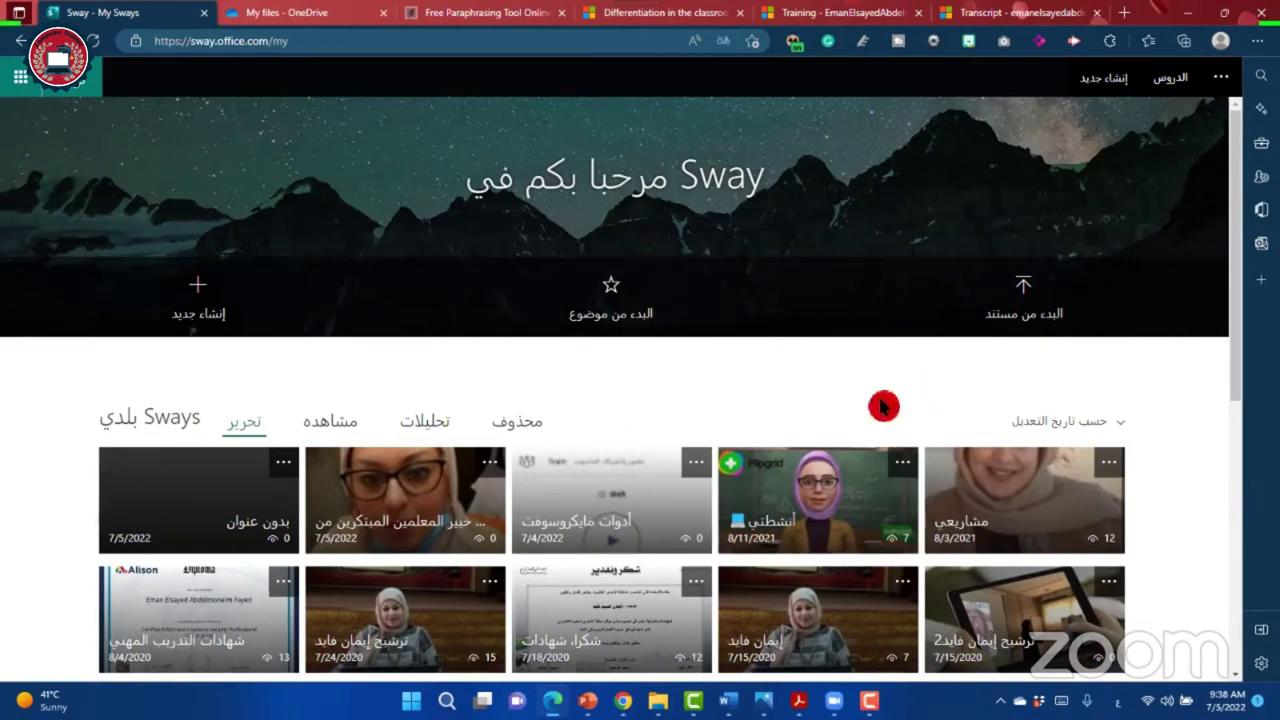
Step: Open Microsoft Office Home in a new tab from the app launcher
scroll(883, 403, down, 3)
scroll(883, 403, down, 1)
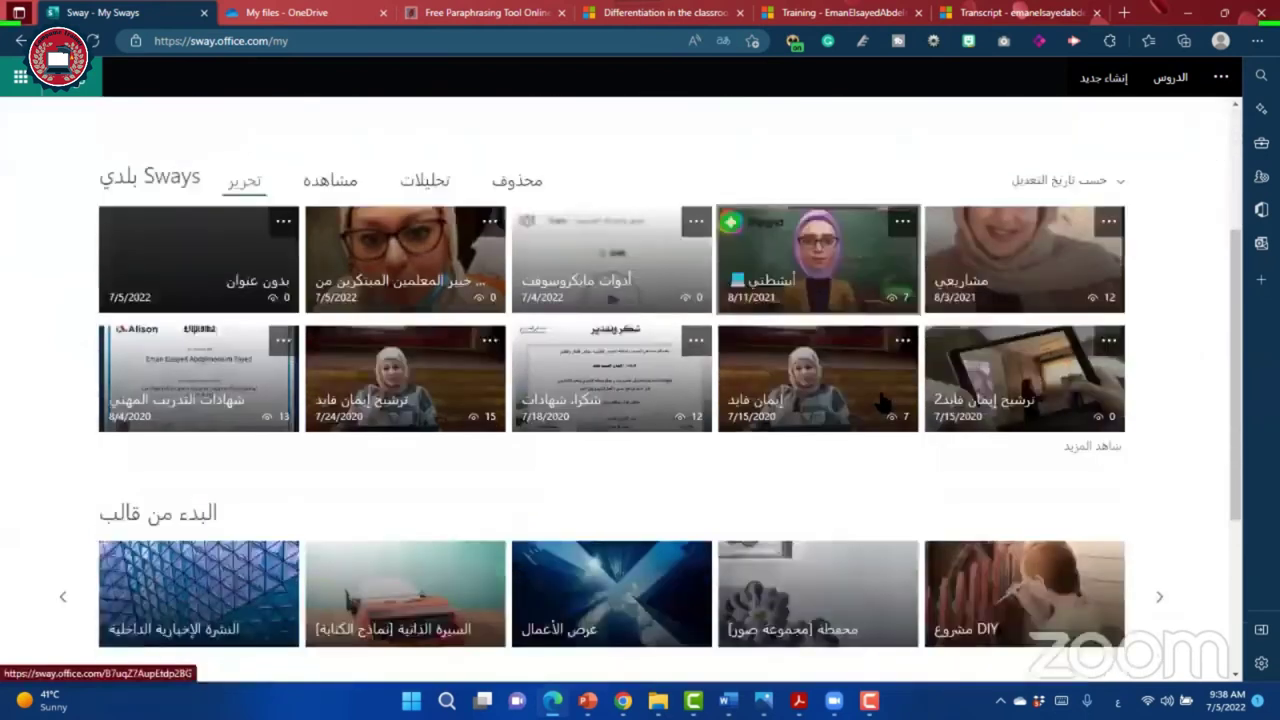
scroll(883, 403, up, 2)
scroll(693, 352, up, 1)
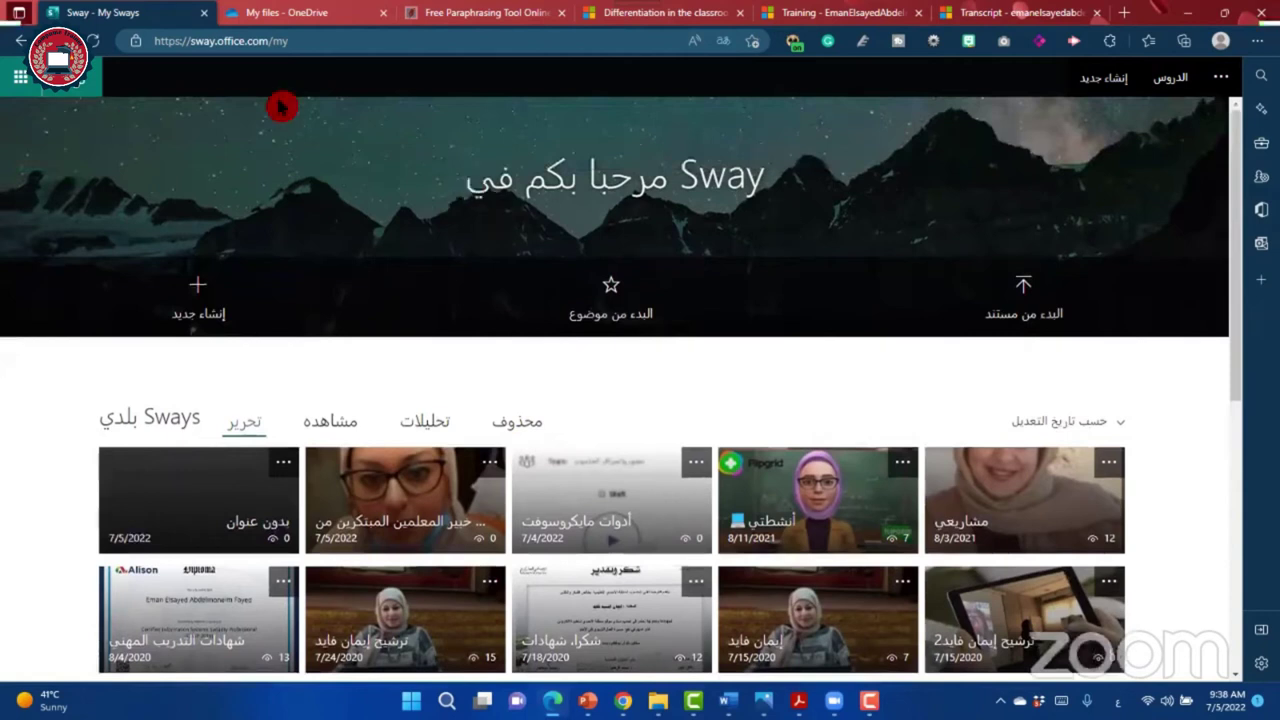
click(21, 78)
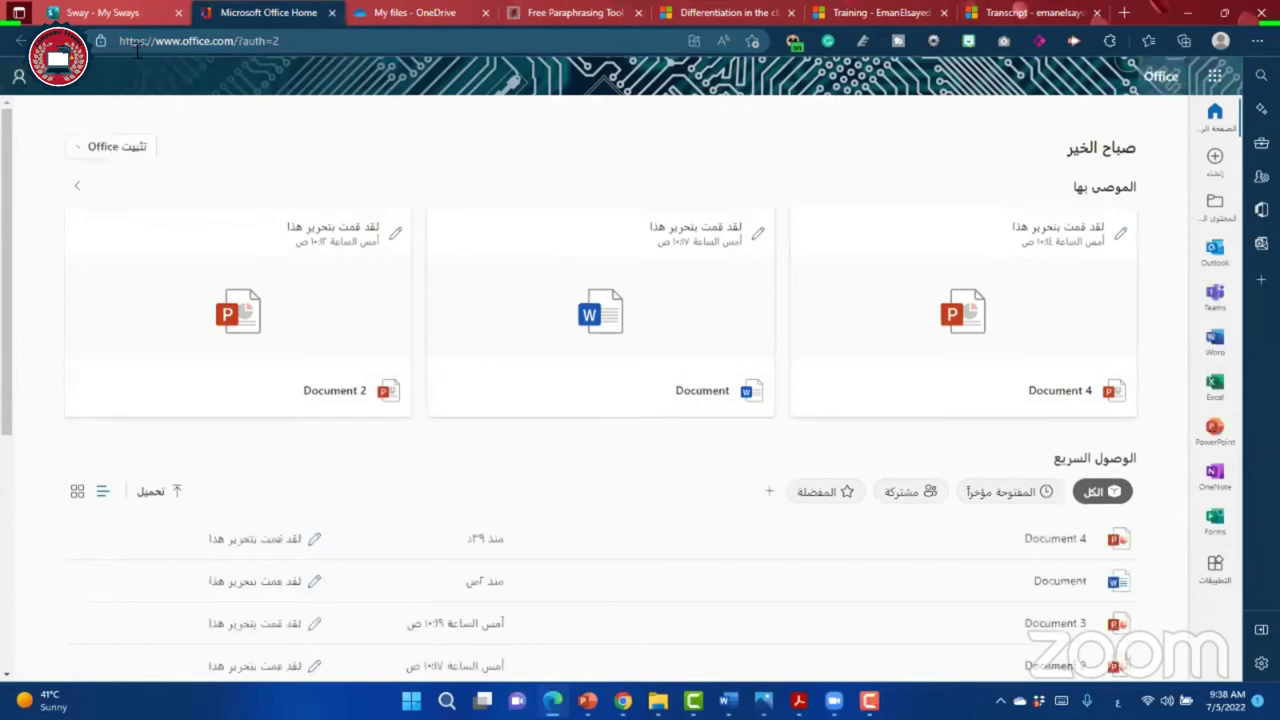
click(497, 451)
click(753, 344)
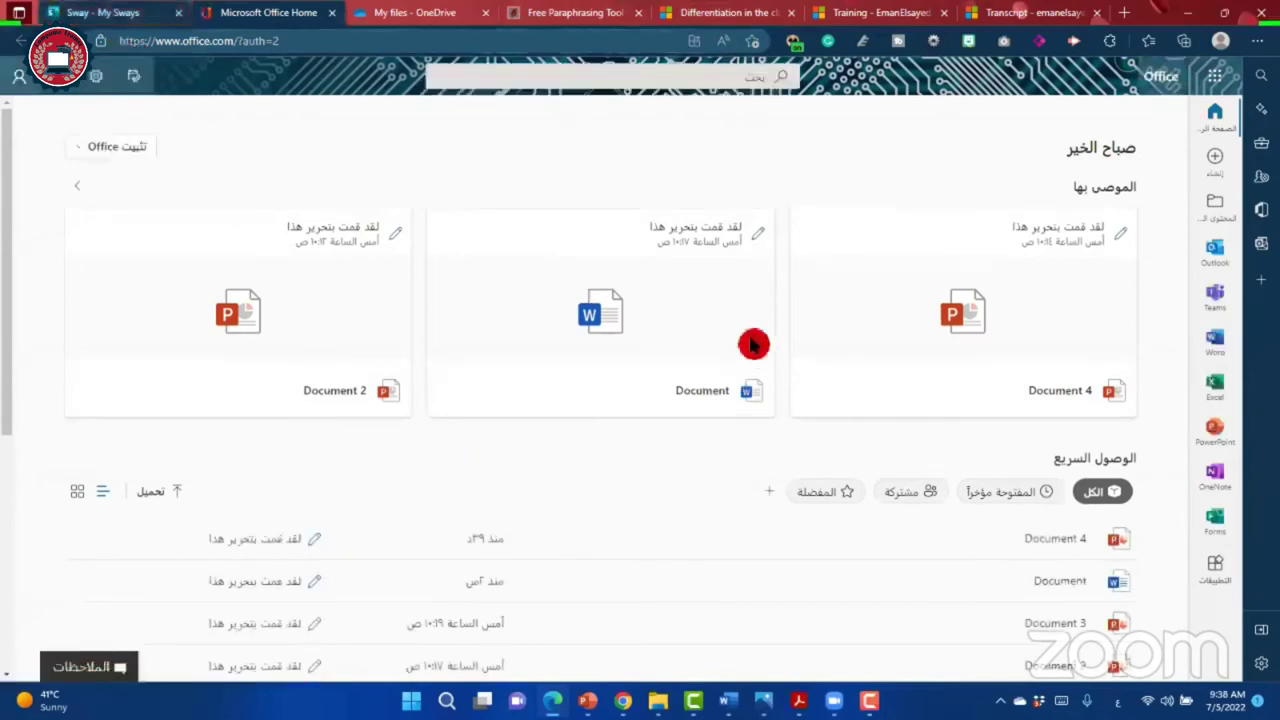
Step: Return to the Sway - My Sways tab and scroll through the existing Sways
key(ctrl+shift+Tab)
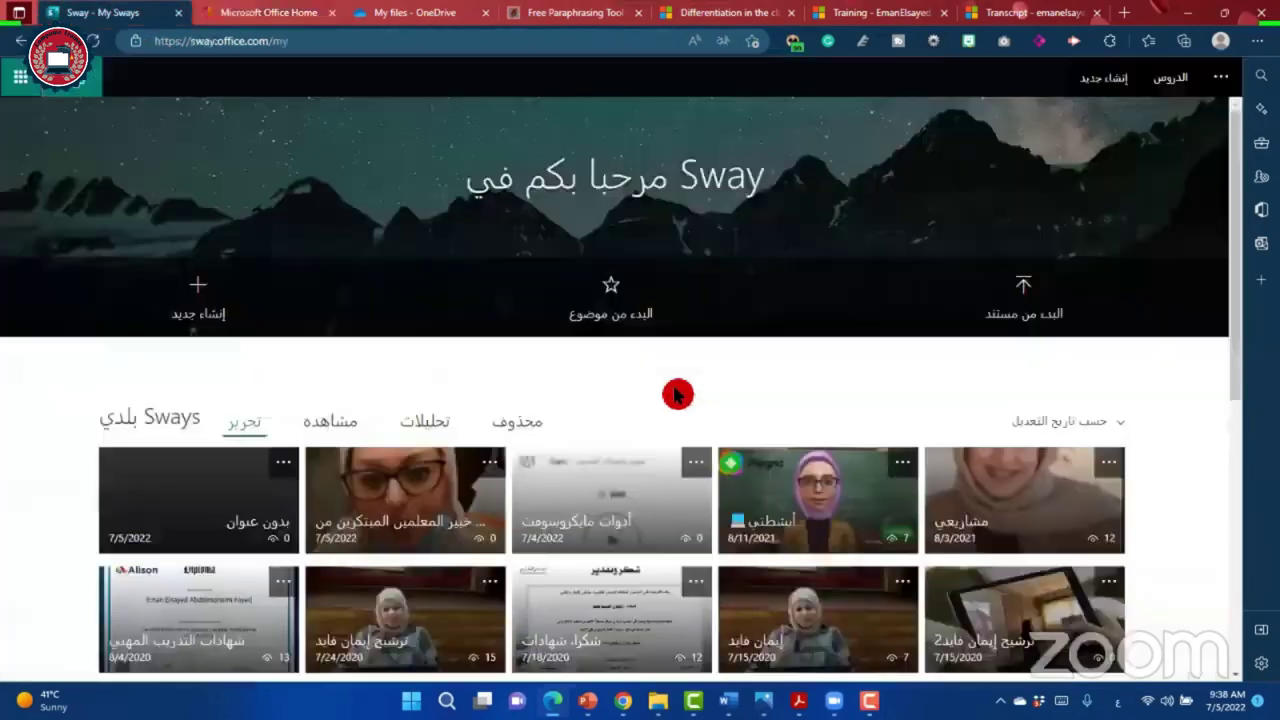
scroll(233, 641, down, 1)
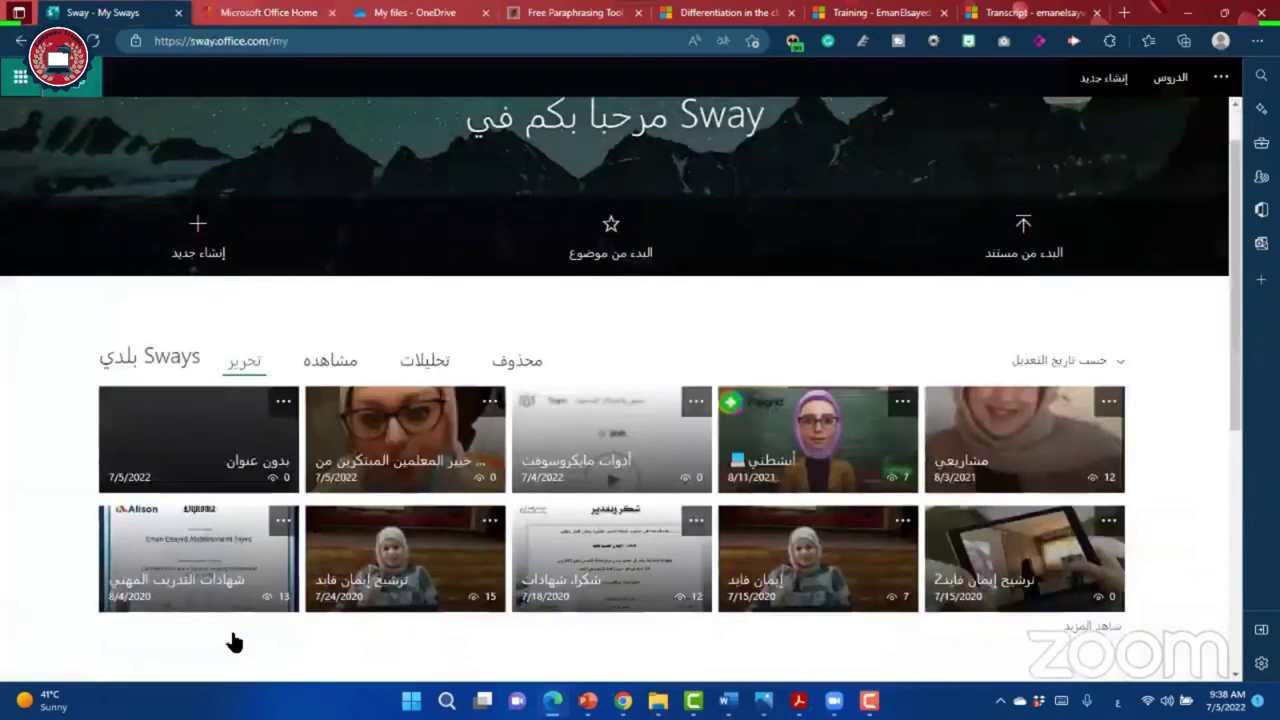
scroll(233, 641, down, 1)
scroll(227, 435, down, 1)
scroll(405, 464, down, 3)
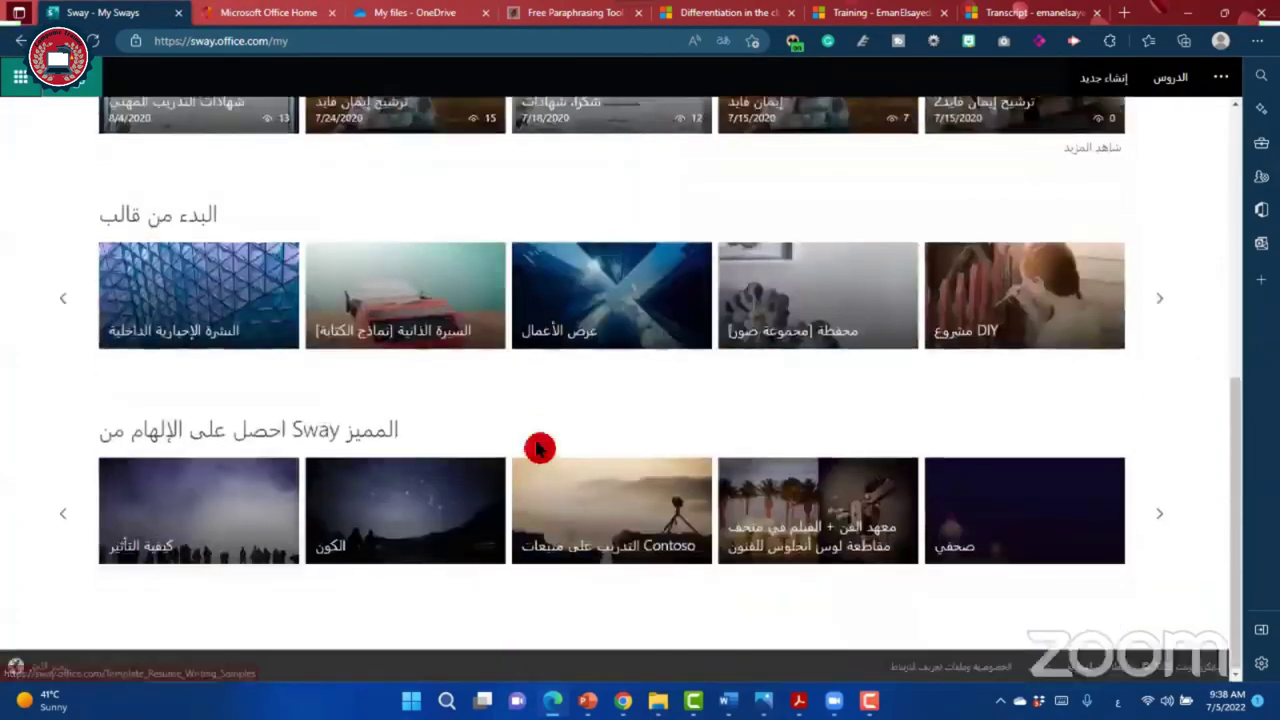
scroll(217, 357, up, 2)
scroll(323, 388, up, 5)
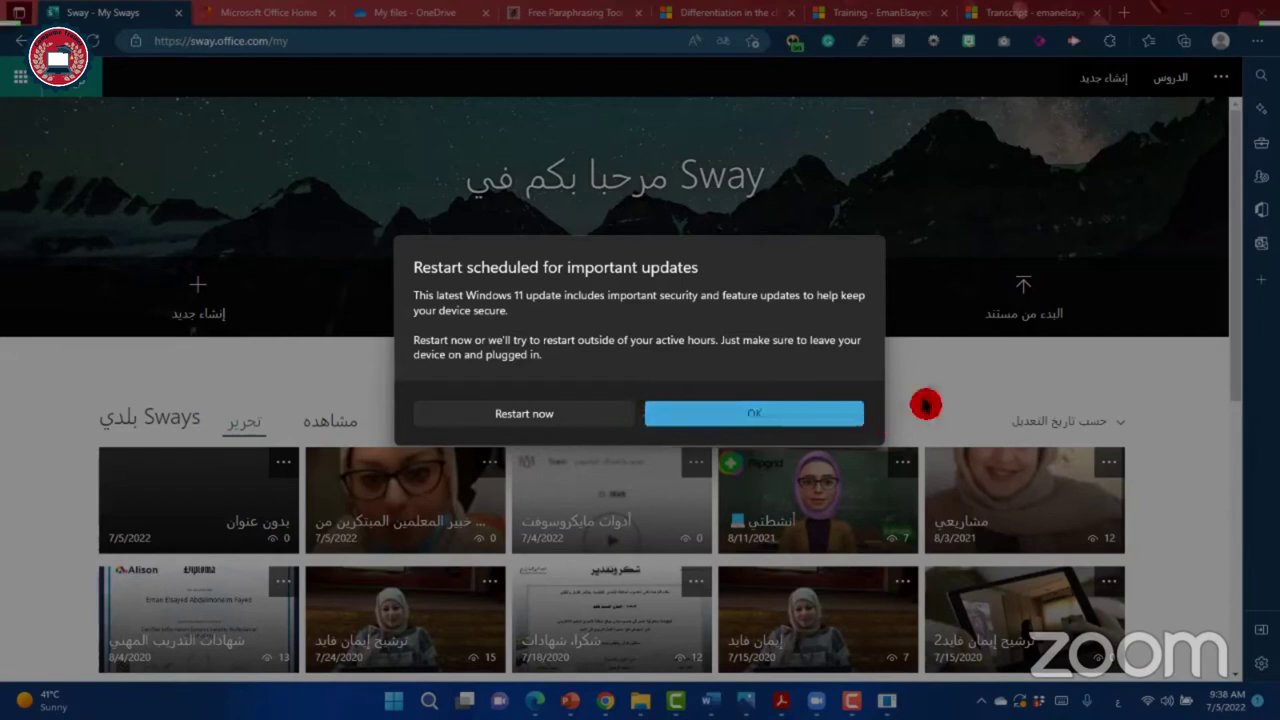
Step: Dismiss the Windows restart notice with OK and start a blank Sway via Create New
click(812, 408)
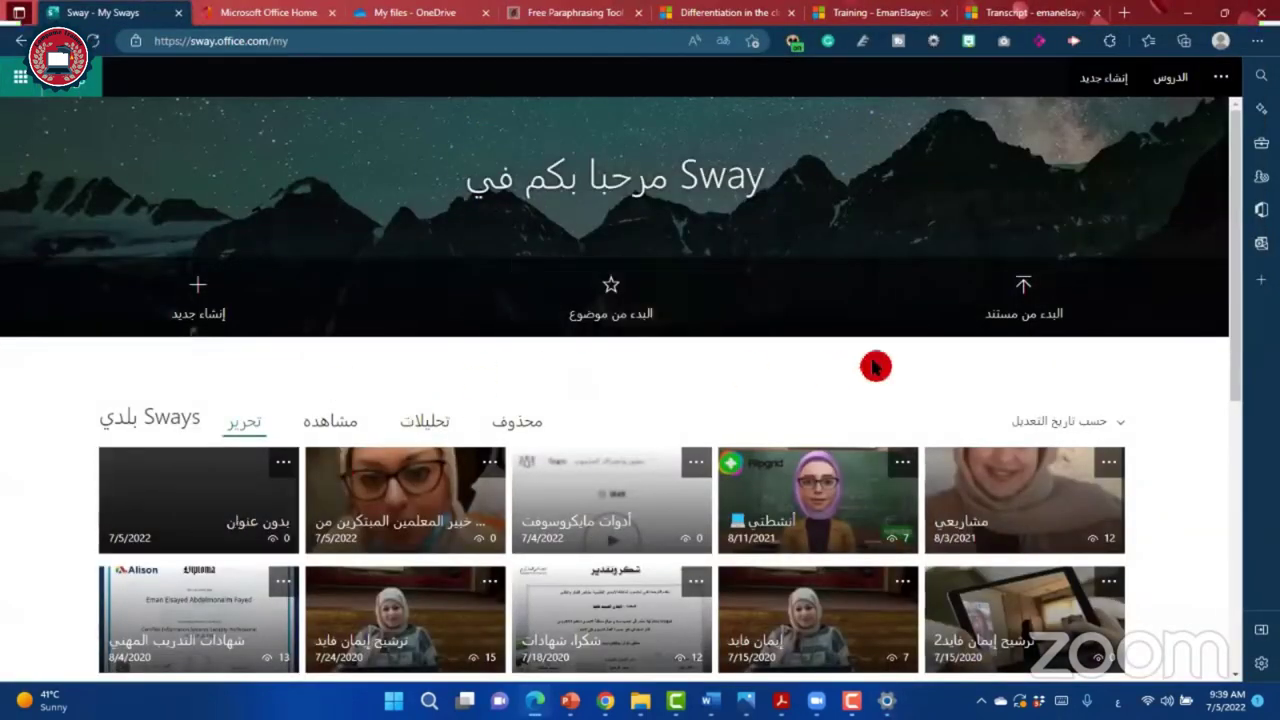
click(197, 300)
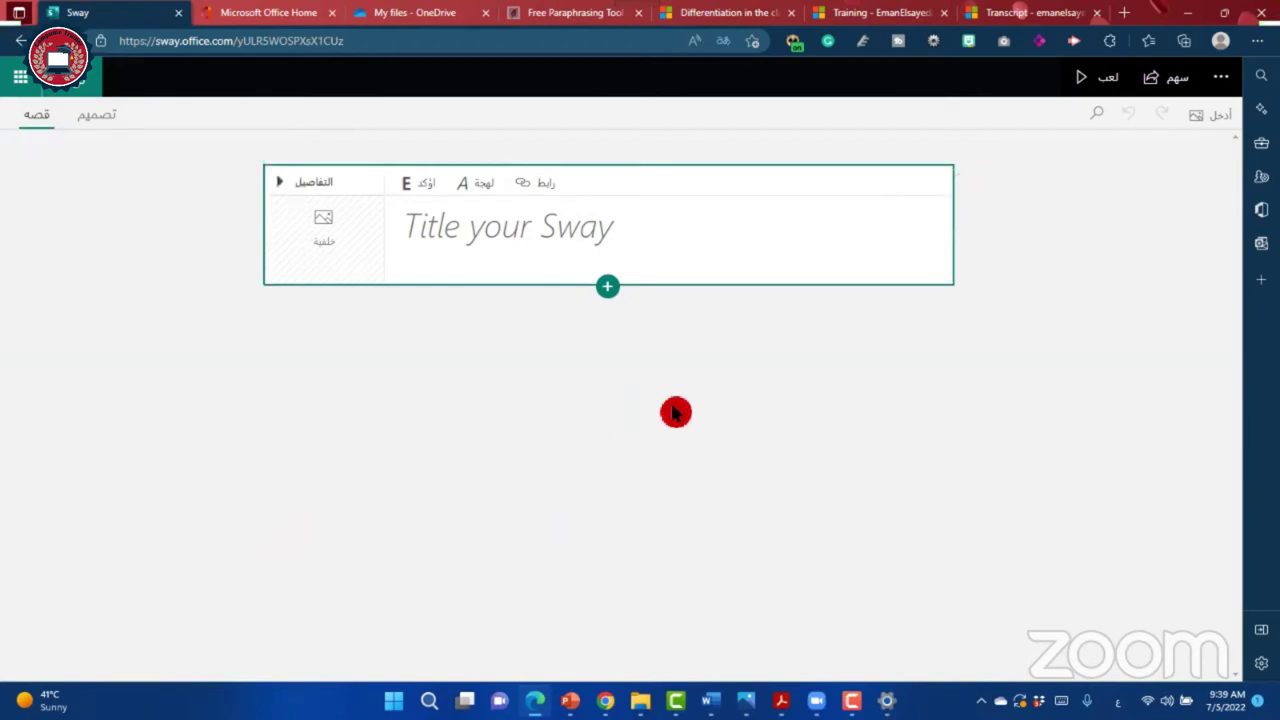
Step: Show the MIEE 2023 folder's 14 items in File Explorer from the taskbar
click(640, 700)
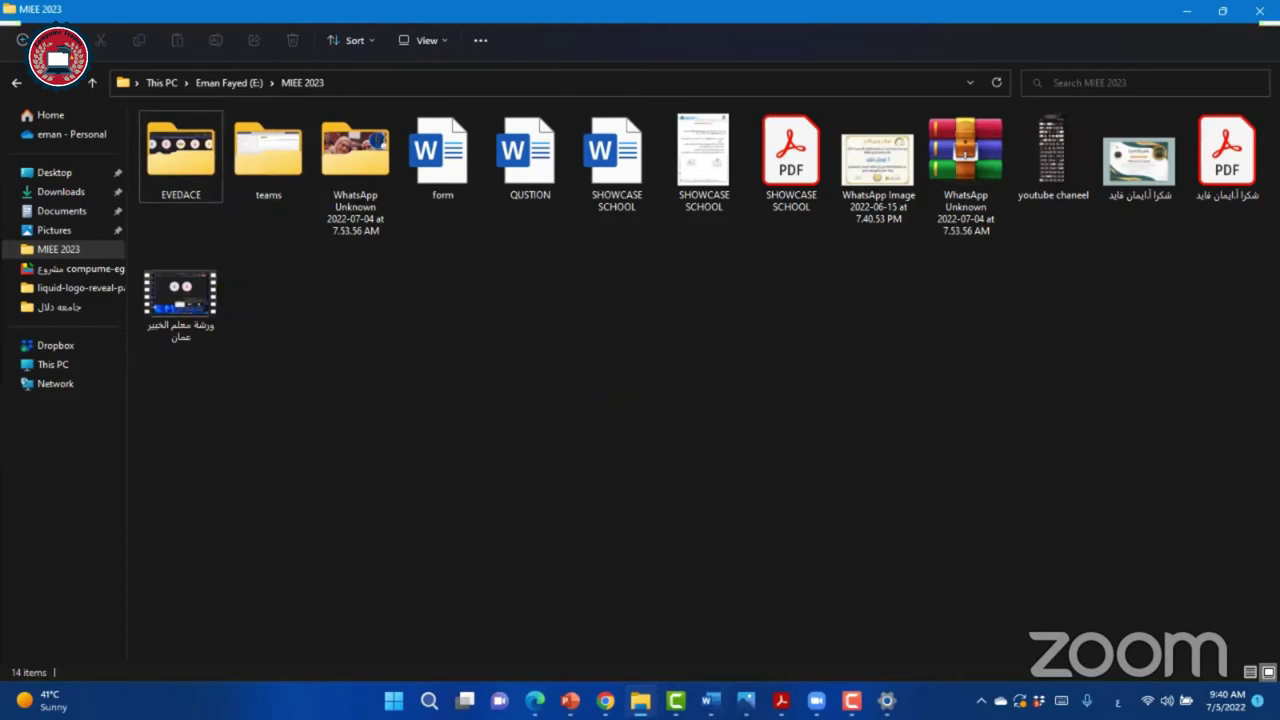
Step: Scroll through the QUSTION document's MIEE answers in Word, then return to the blank Sway in Edge
click(710, 700)
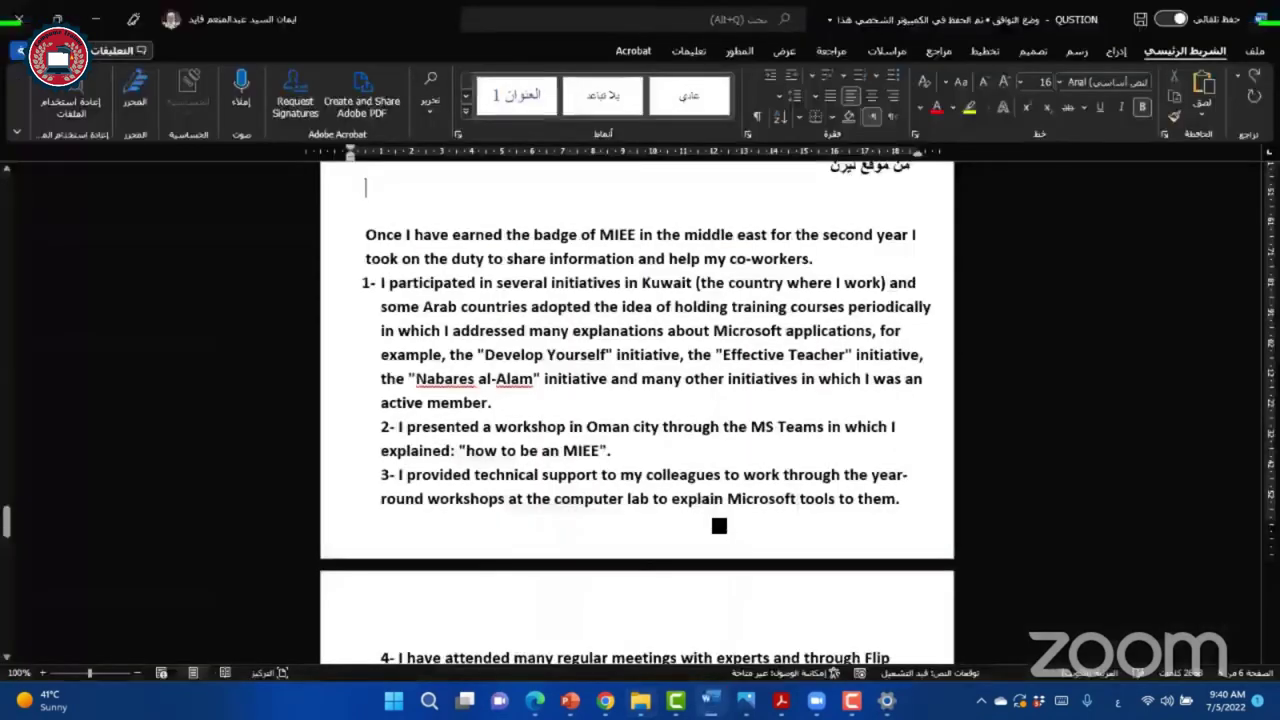
scroll(721, 530, up, 2)
scroll(733, 524, up, 4)
scroll(760, 520, up, 2)
scroll(783, 520, up, 3)
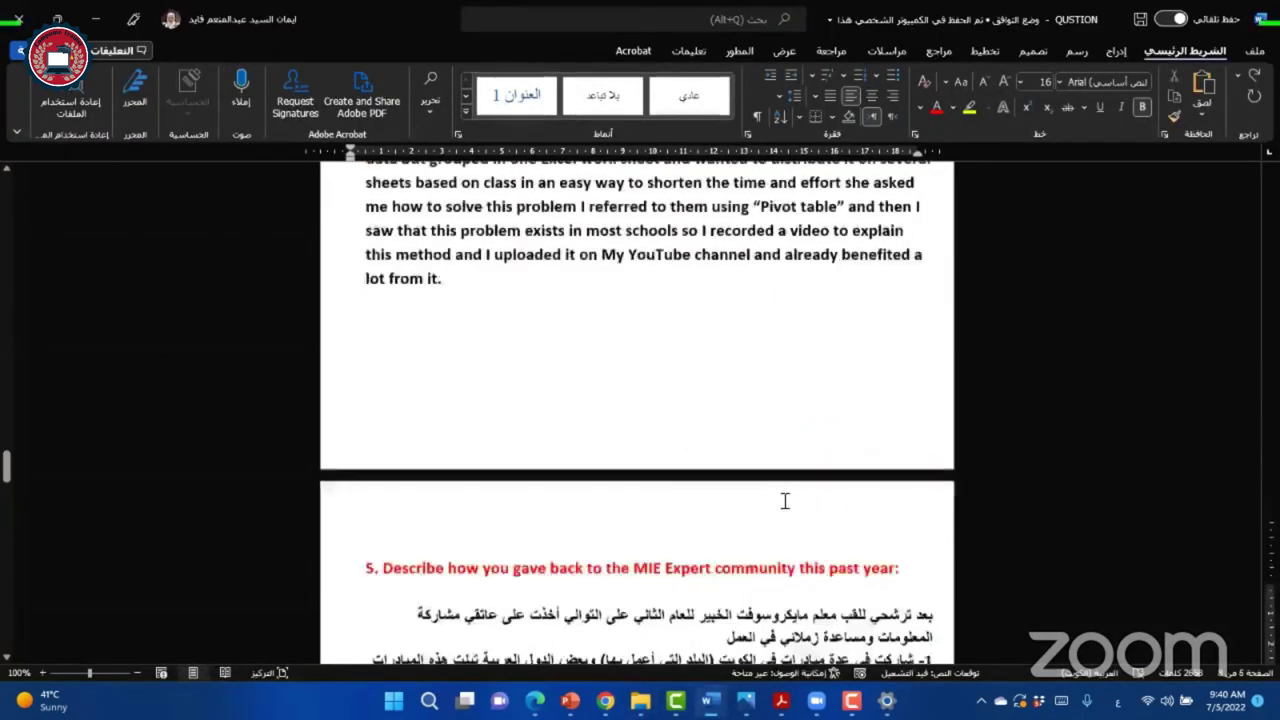
scroll(785, 501, up, 2)
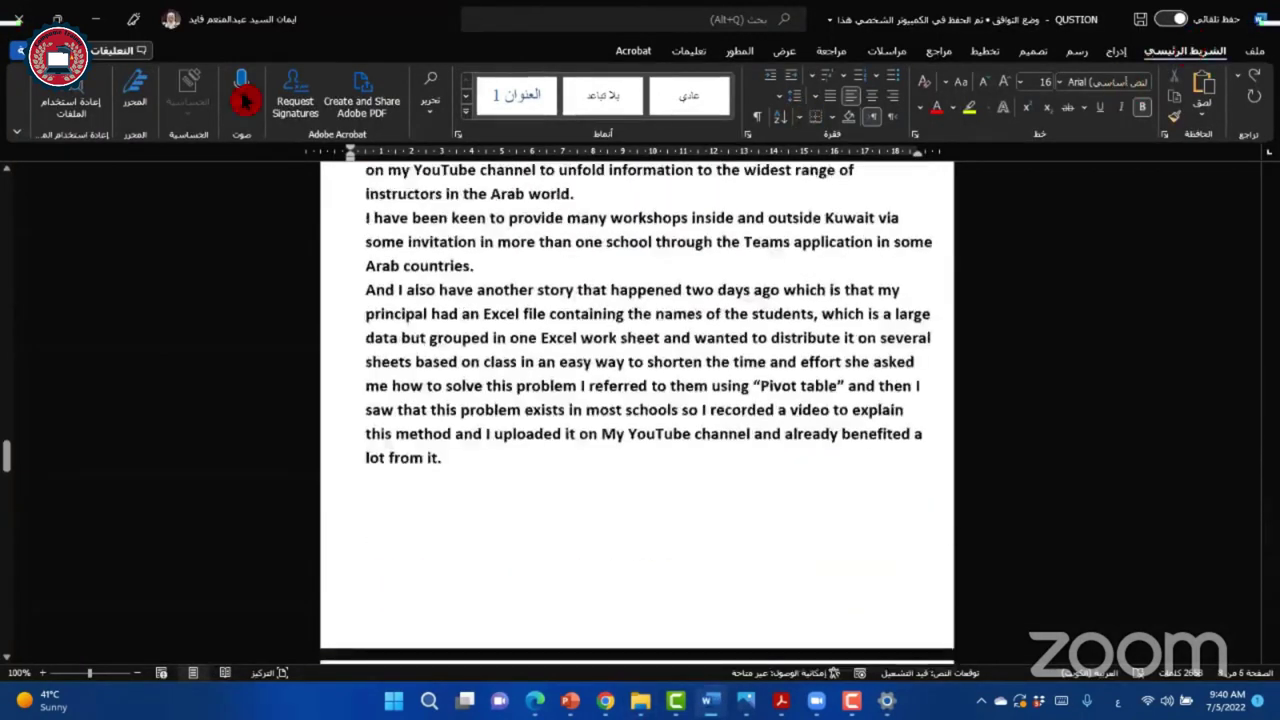
scroll(478, 392, up, 4)
key(alt+Tab)
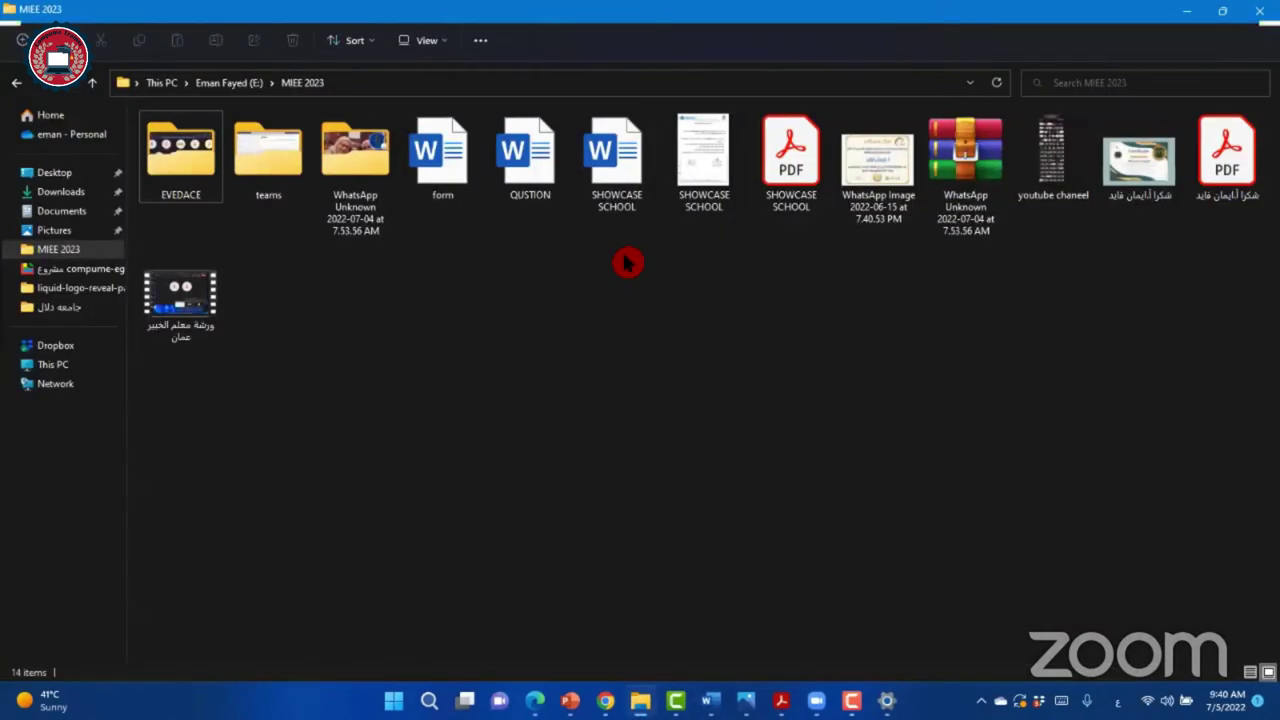
click(540, 701)
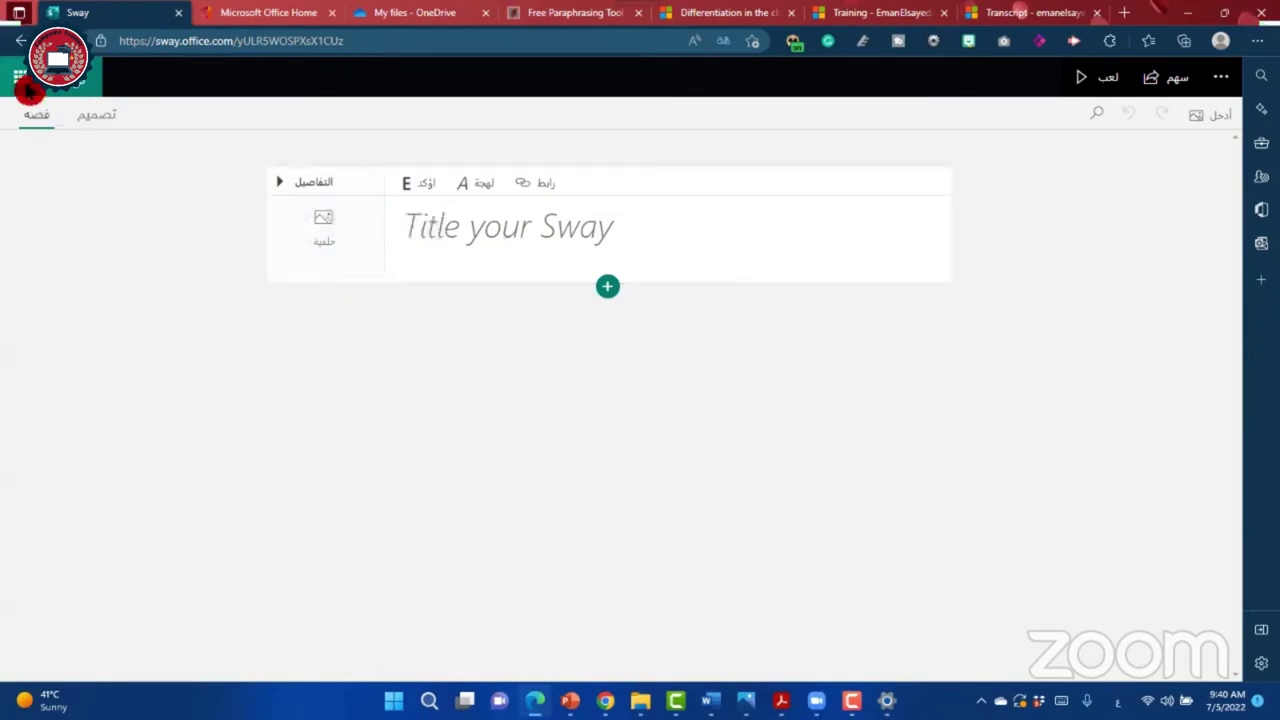
Step: Go back to My Sways and open the nomination Sway dated 7/24/2020 in the editor
click(21, 40)
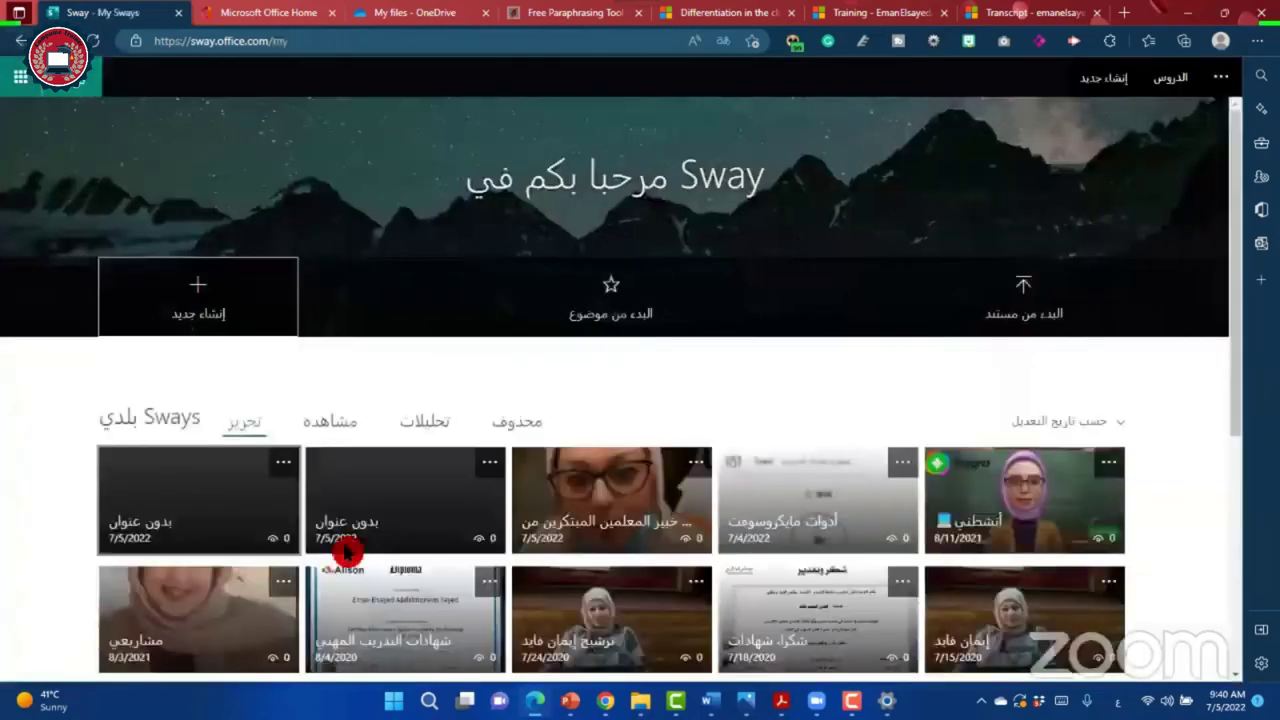
scroll(493, 488, down, 1)
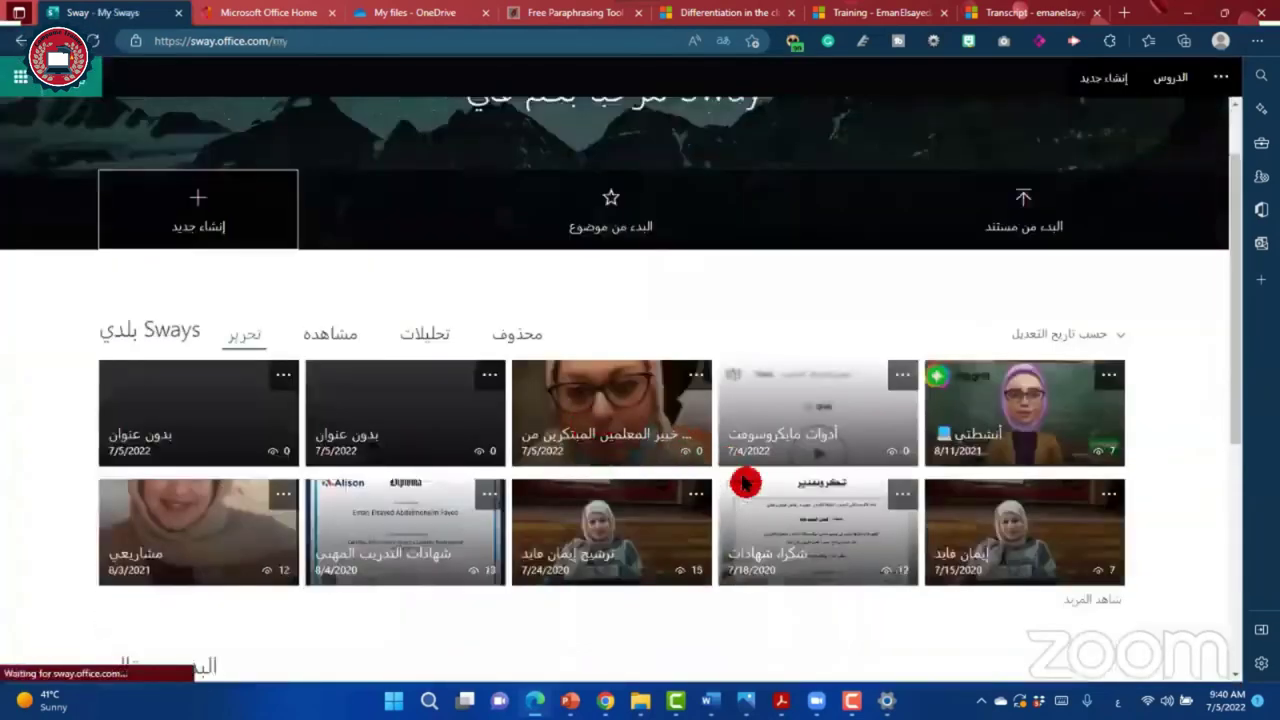
click(624, 532)
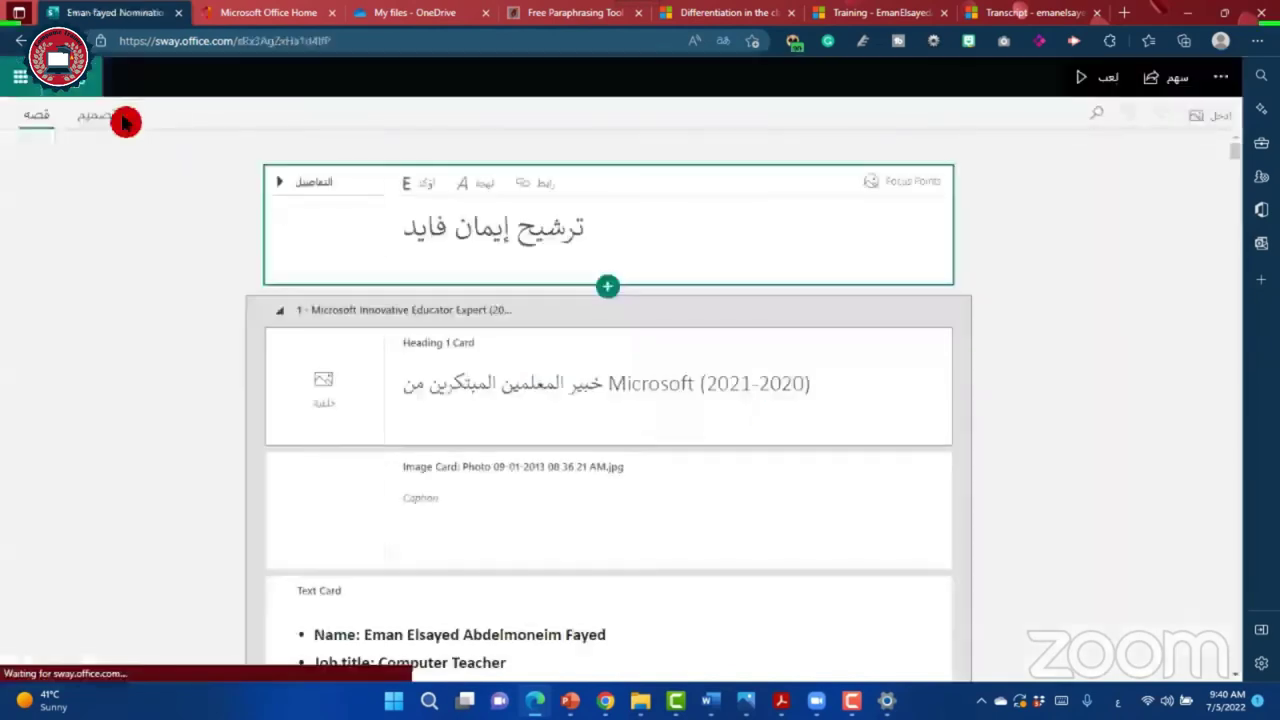
Step: Switch the nomination Sway to its Design preview, dismissing the browser context menus
click(565, 450)
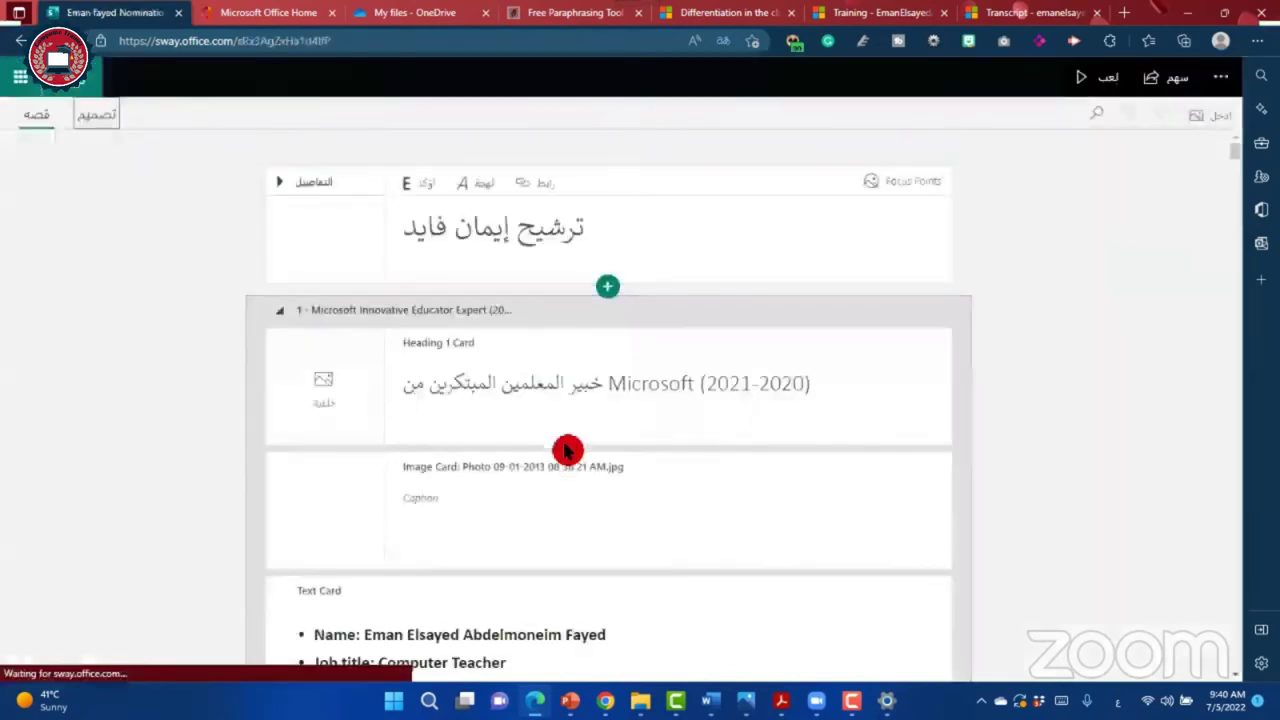
right_click(800, 559)
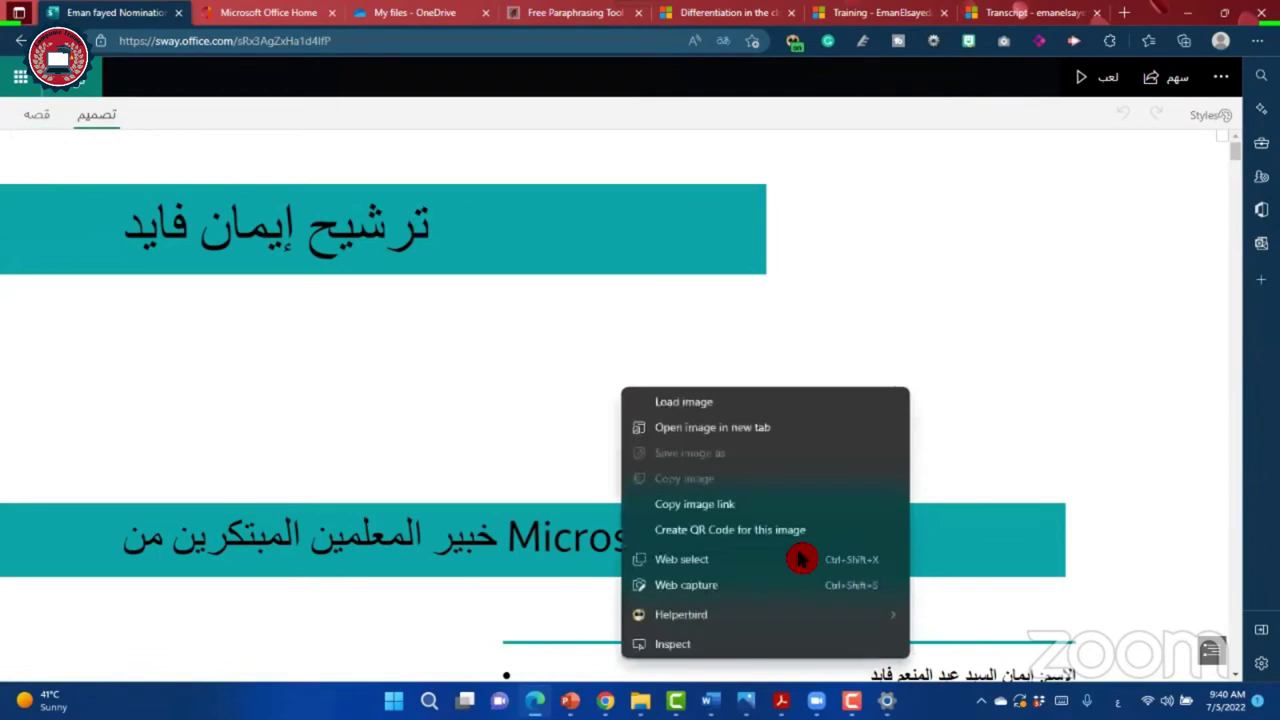
click(720, 559)
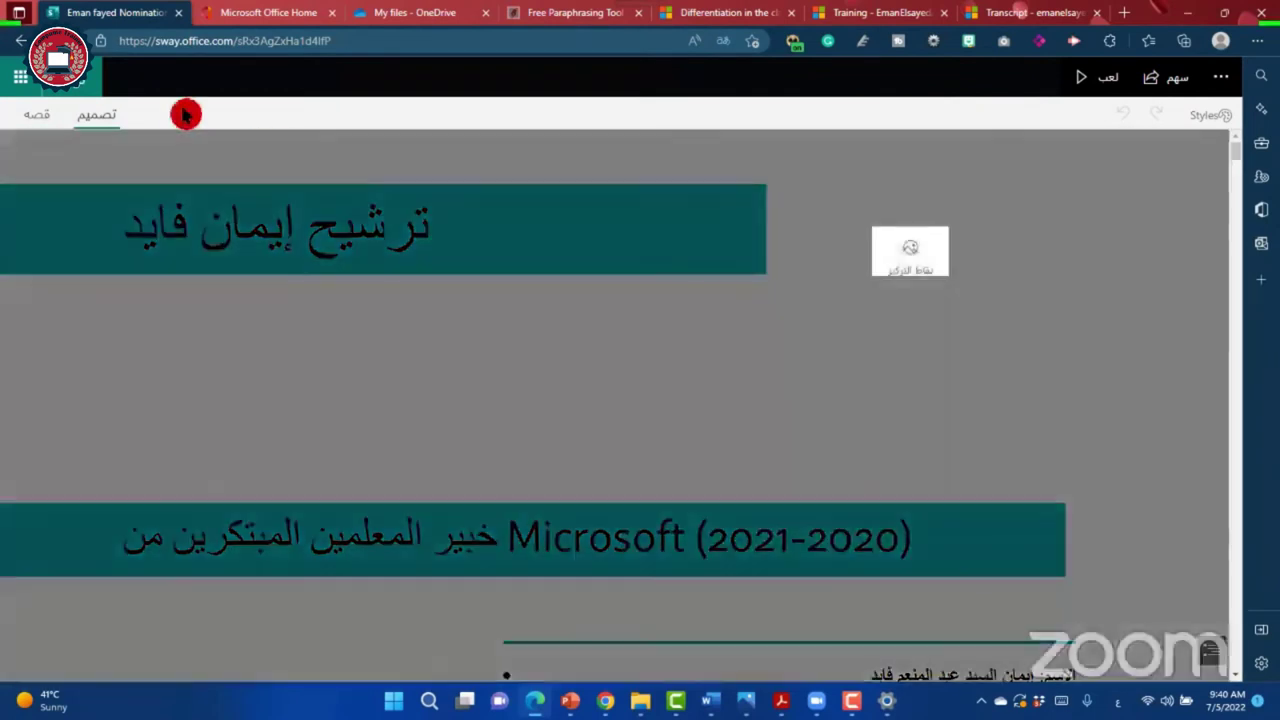
click(1077, 262)
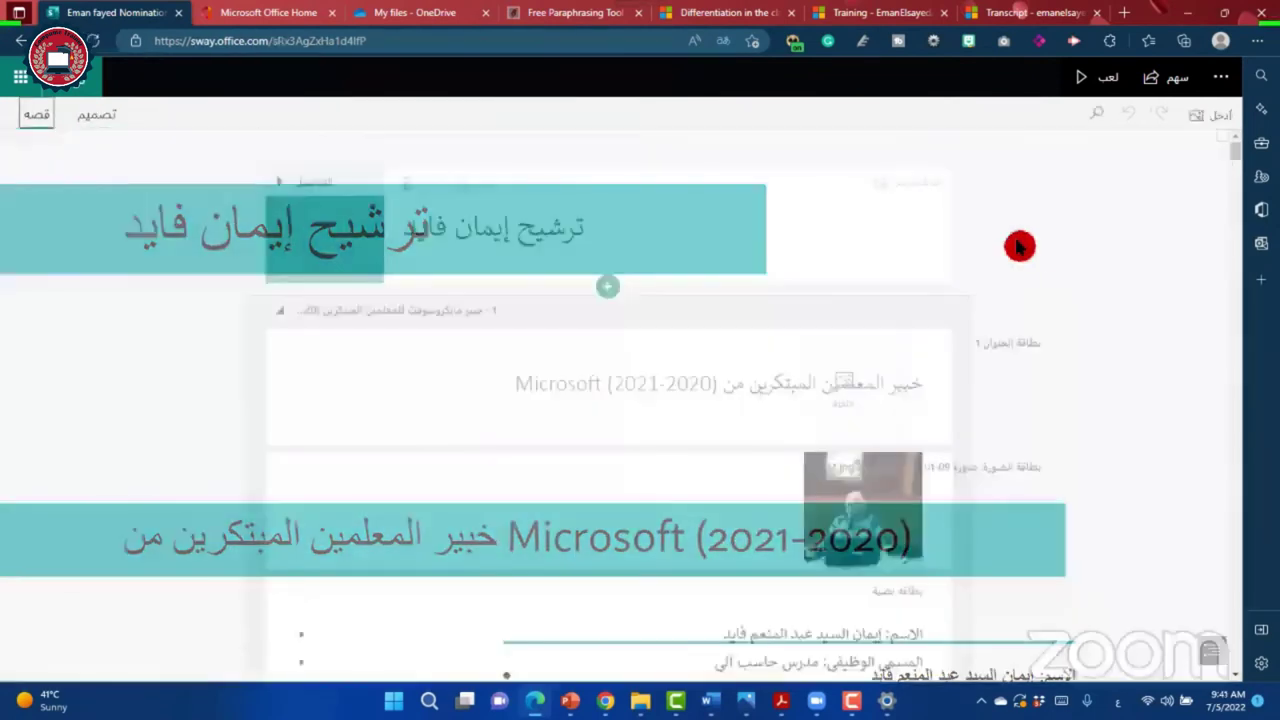
right_click(1019, 246)
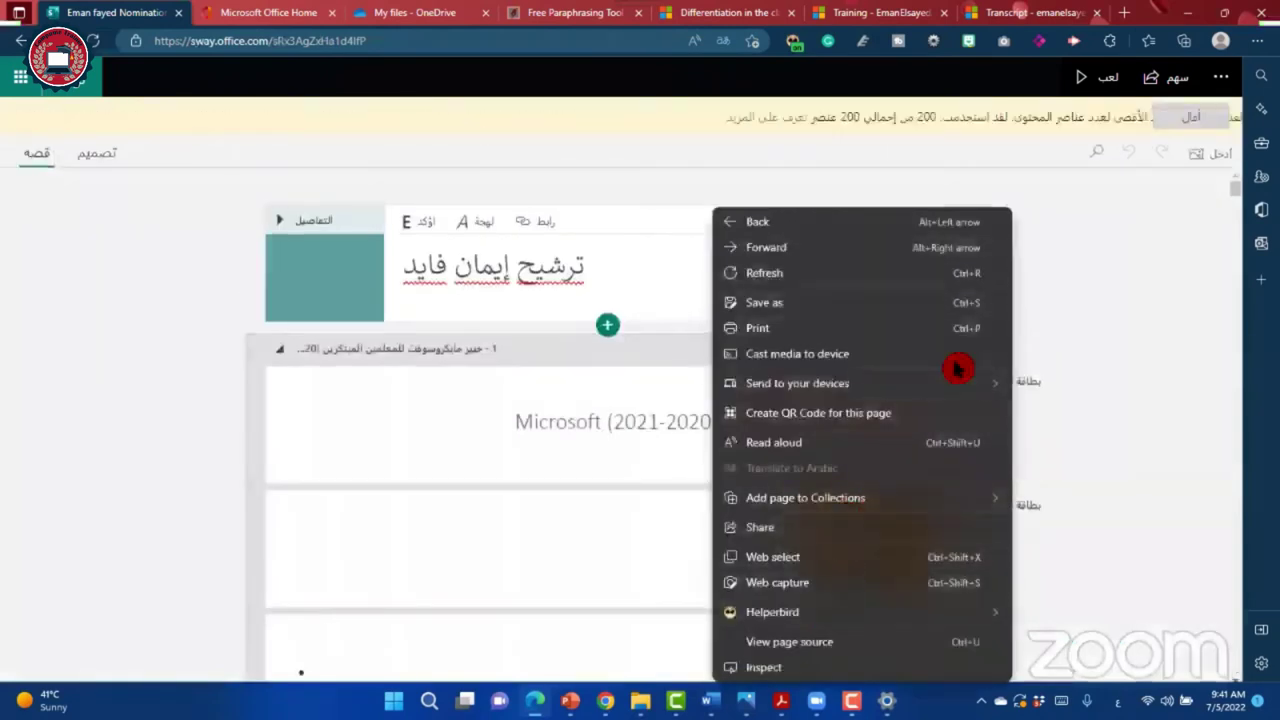
click(956, 369)
right_click(960, 370)
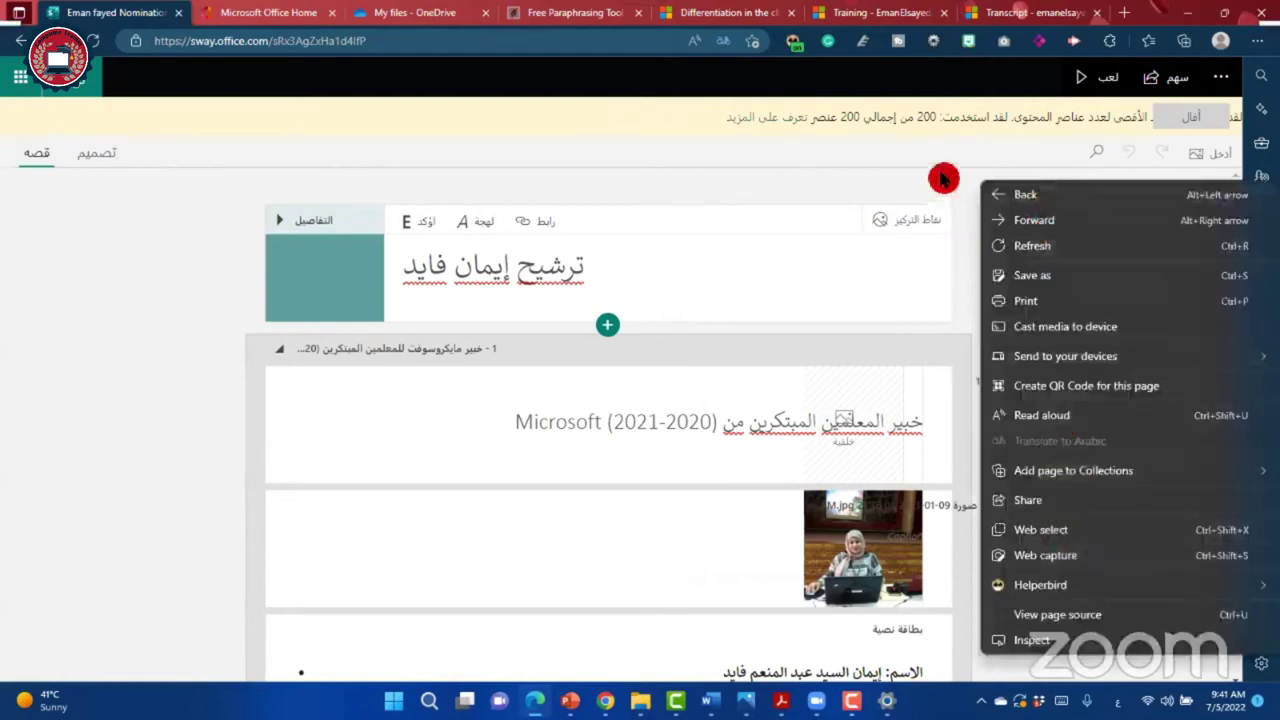
click(118, 163)
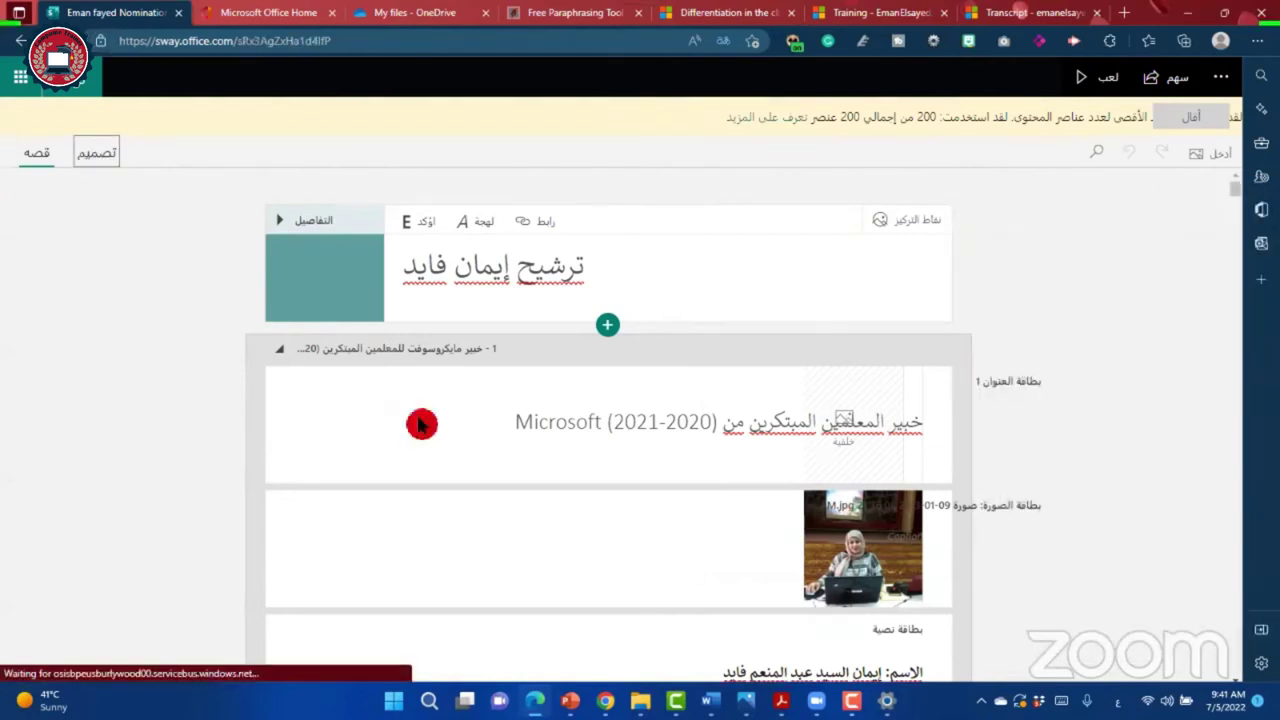
Step: Scroll through the preview down to section 3 about impact on colleagues
scroll(478, 431, down, 3)
scroll(560, 420, down, 3)
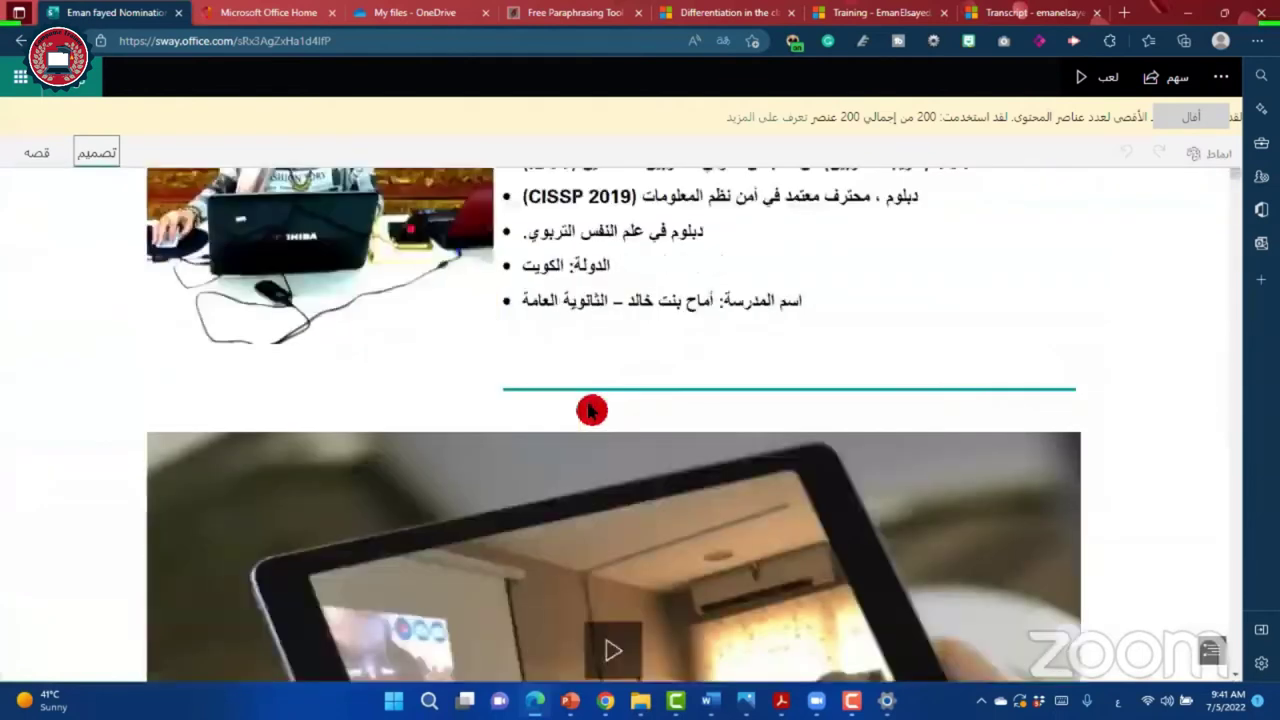
scroll(592, 410, down, 3)
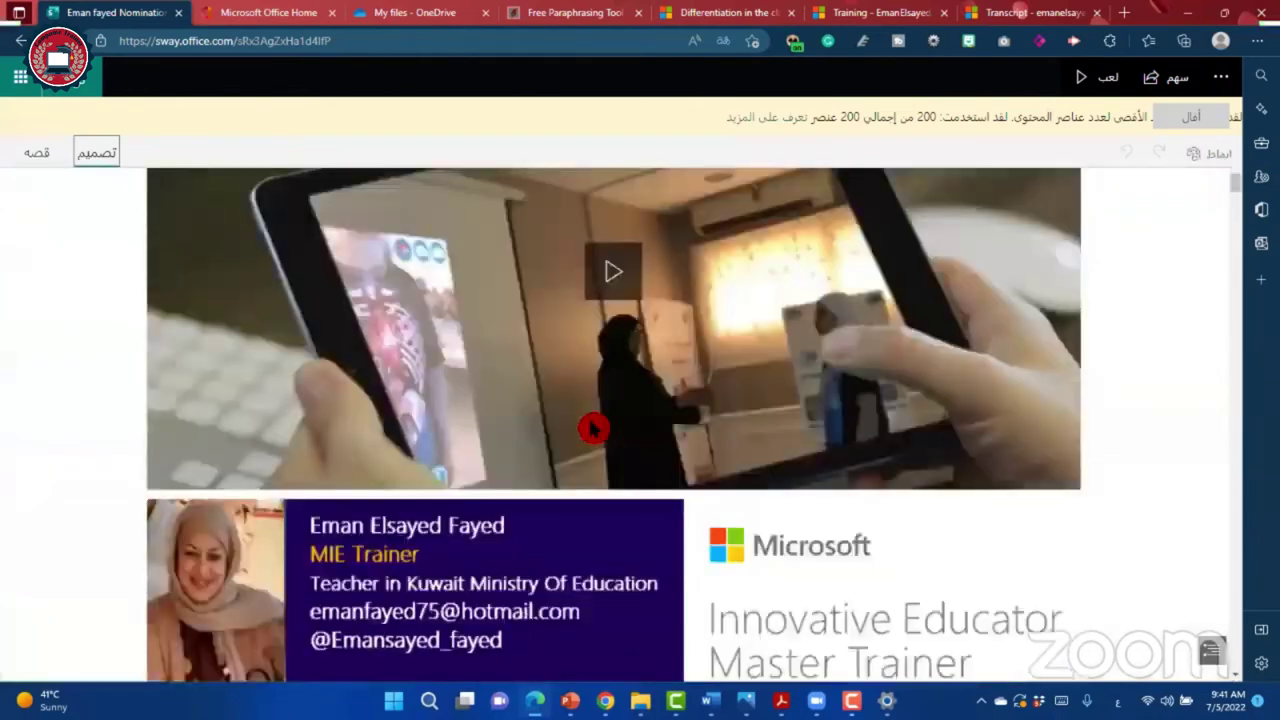
scroll(592, 428, down, 5)
scroll(592, 428, down, 2)
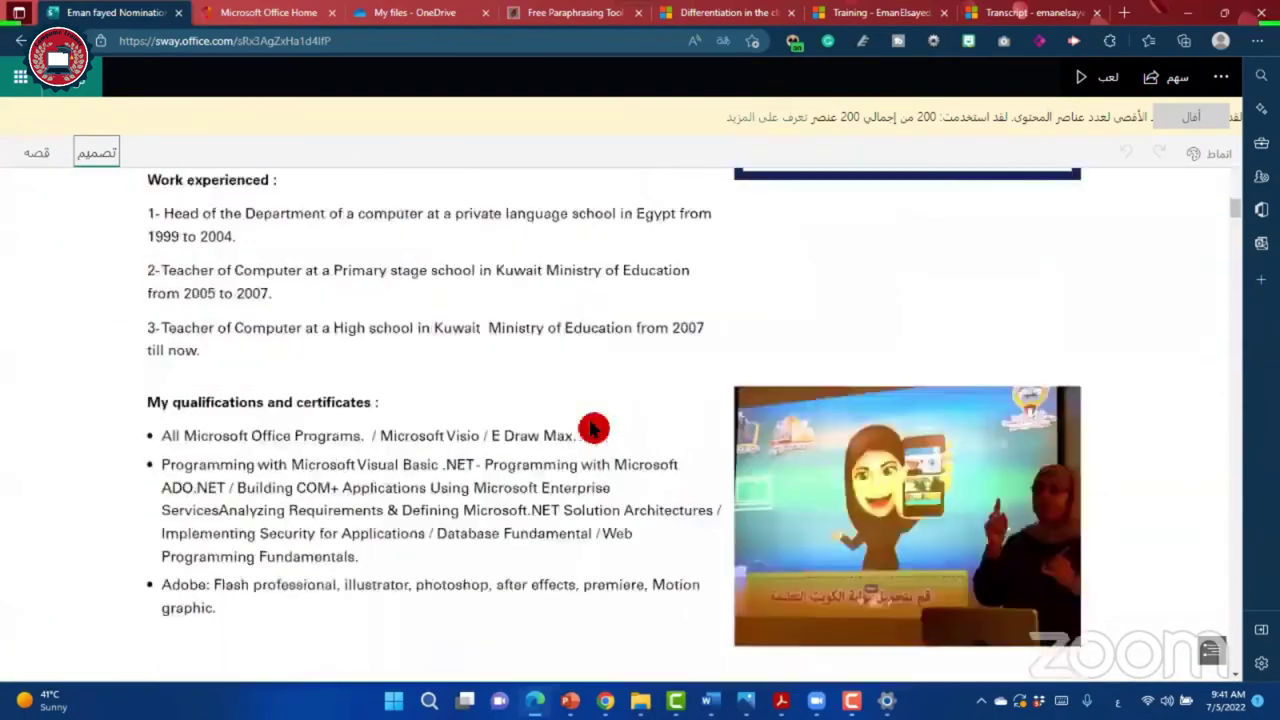
scroll(366, 260, down, 4)
scroll(461, 379, down, 2)
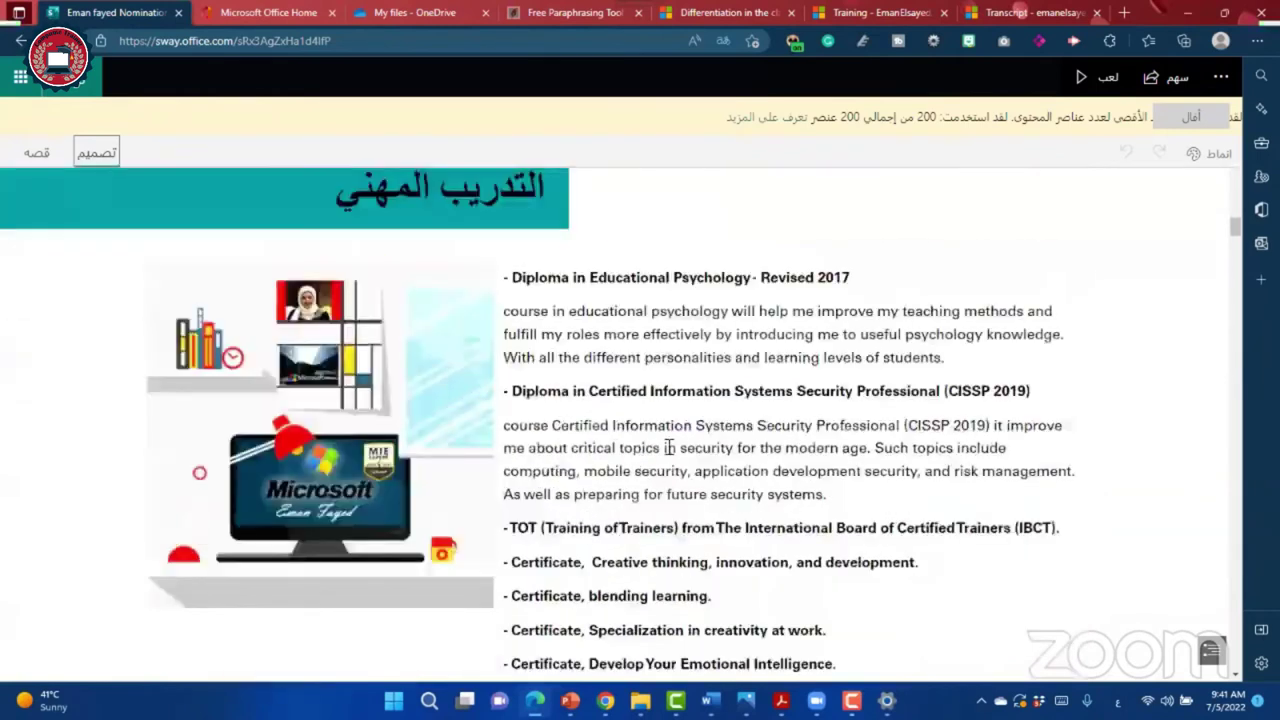
scroll(669, 449, down, 2)
scroll(600, 454, down, 3)
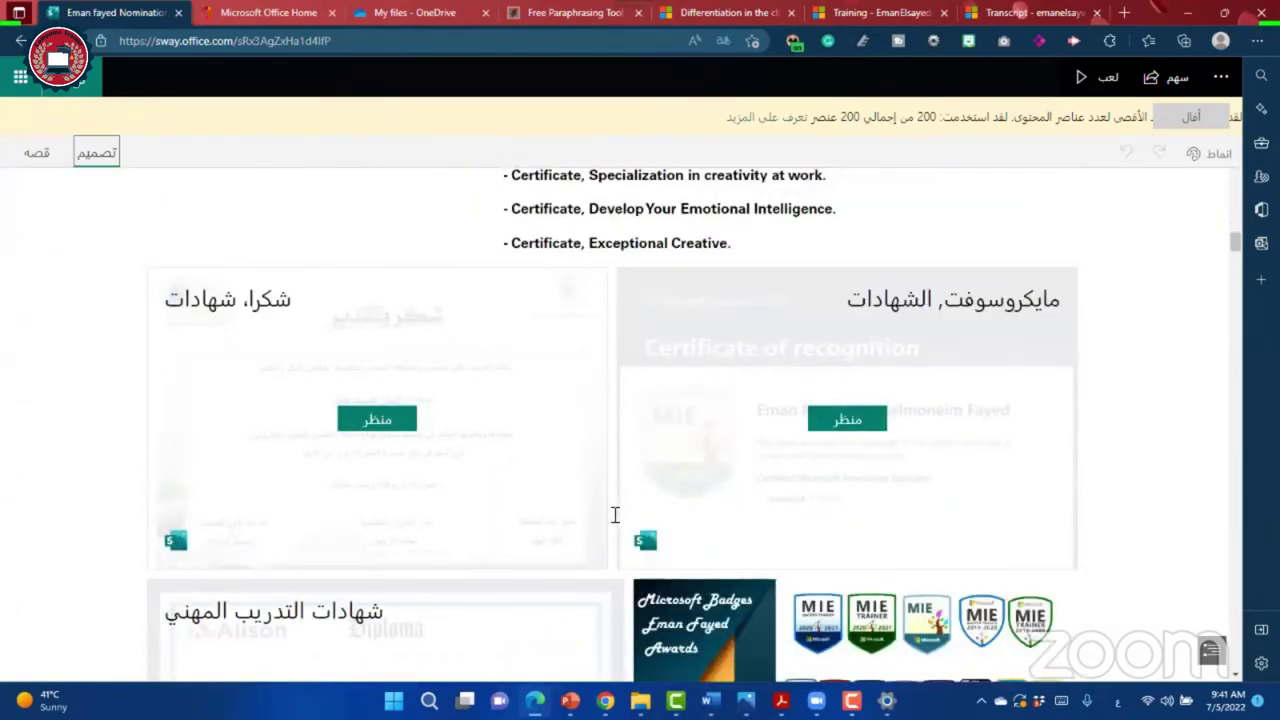
scroll(616, 530, down, 2)
scroll(545, 497, down, 6)
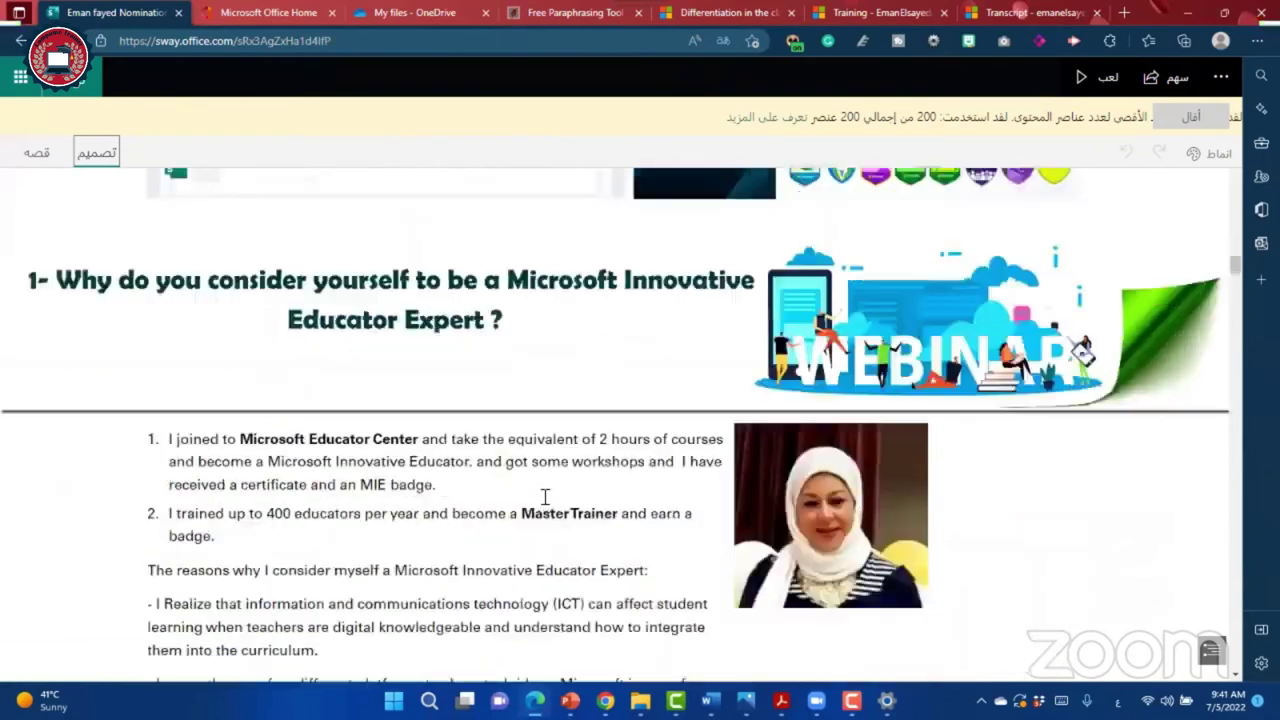
scroll(545, 497, down, 3)
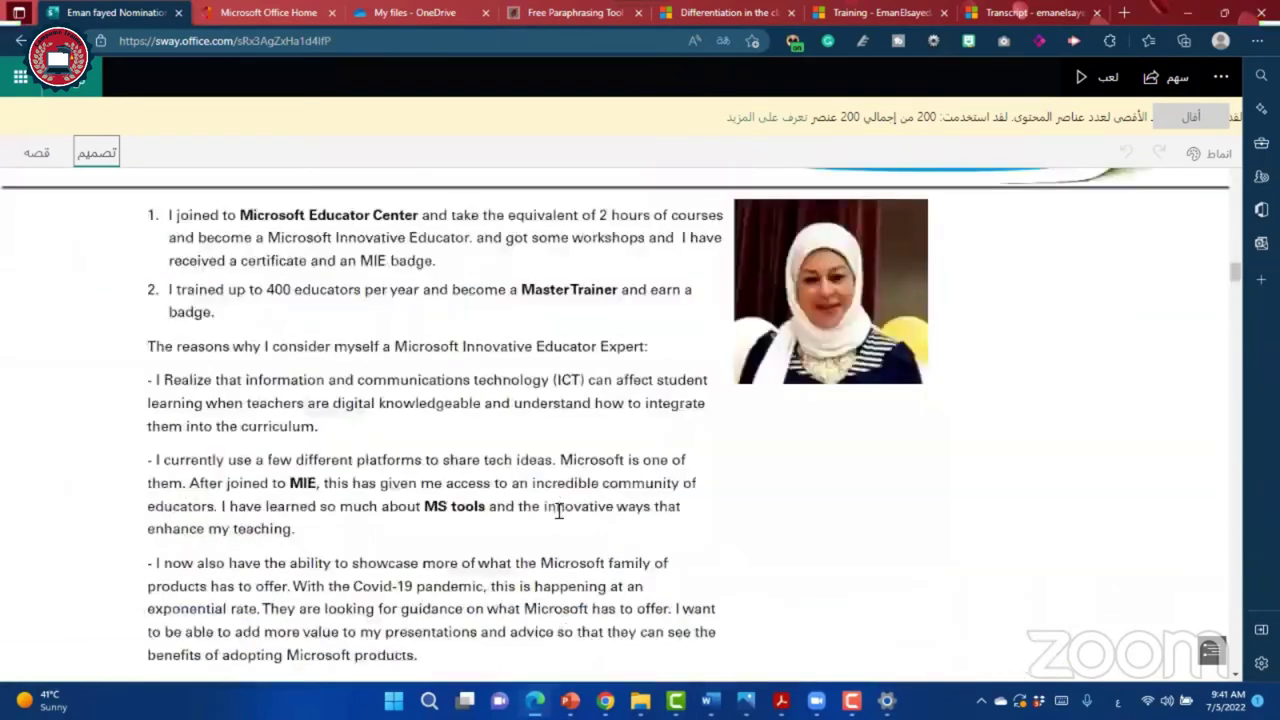
scroll(560, 511, down, 4)
scroll(477, 339, down, 5)
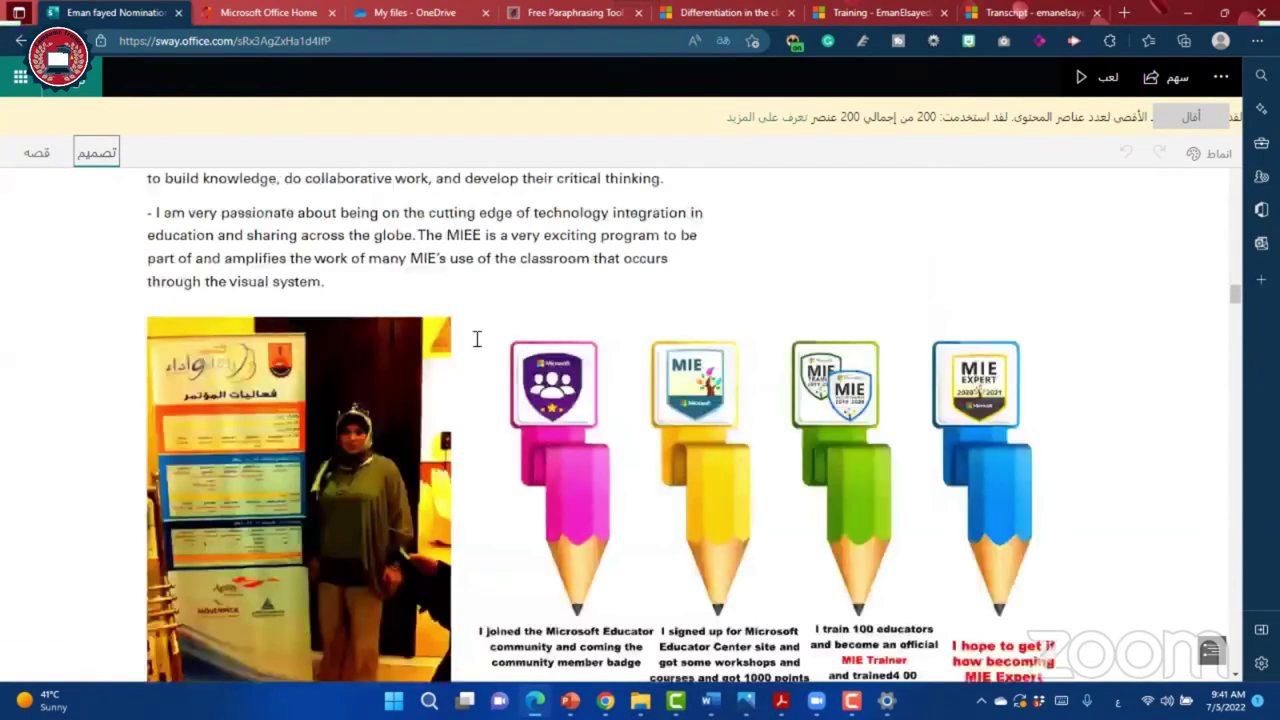
scroll(477, 339, down, 5)
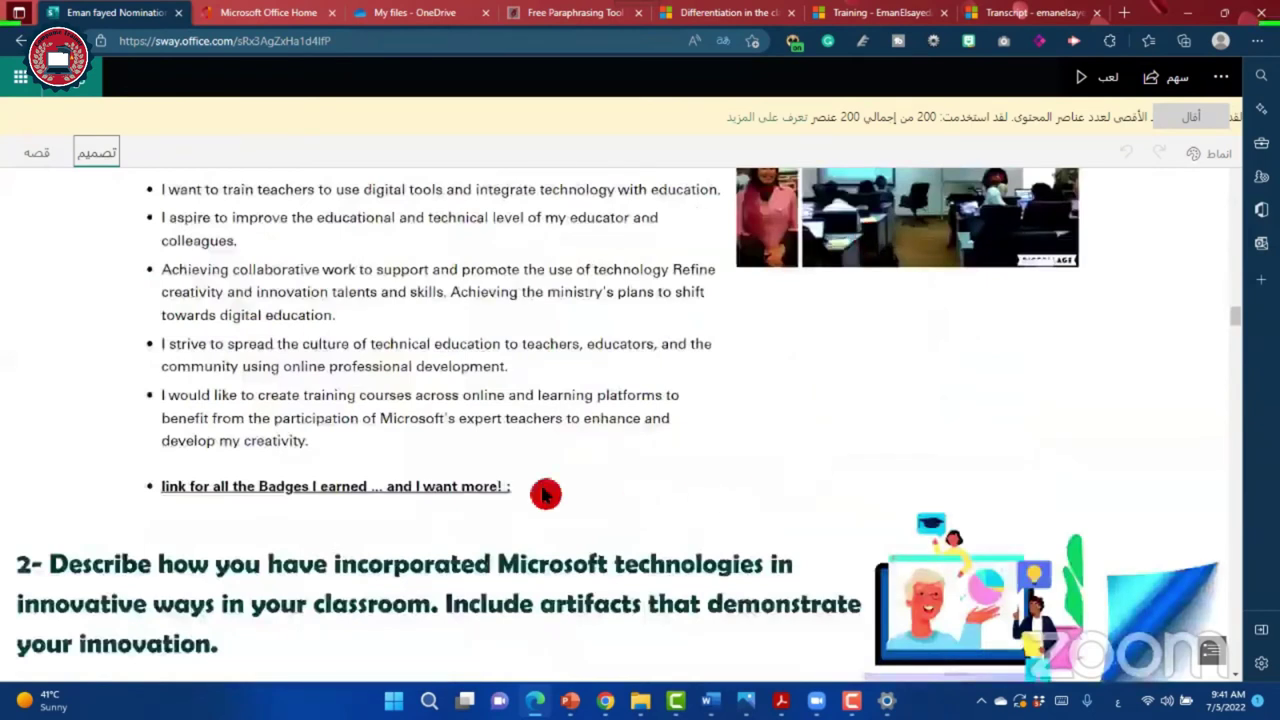
scroll(546, 494, down, 4)
scroll(708, 406, down, 4)
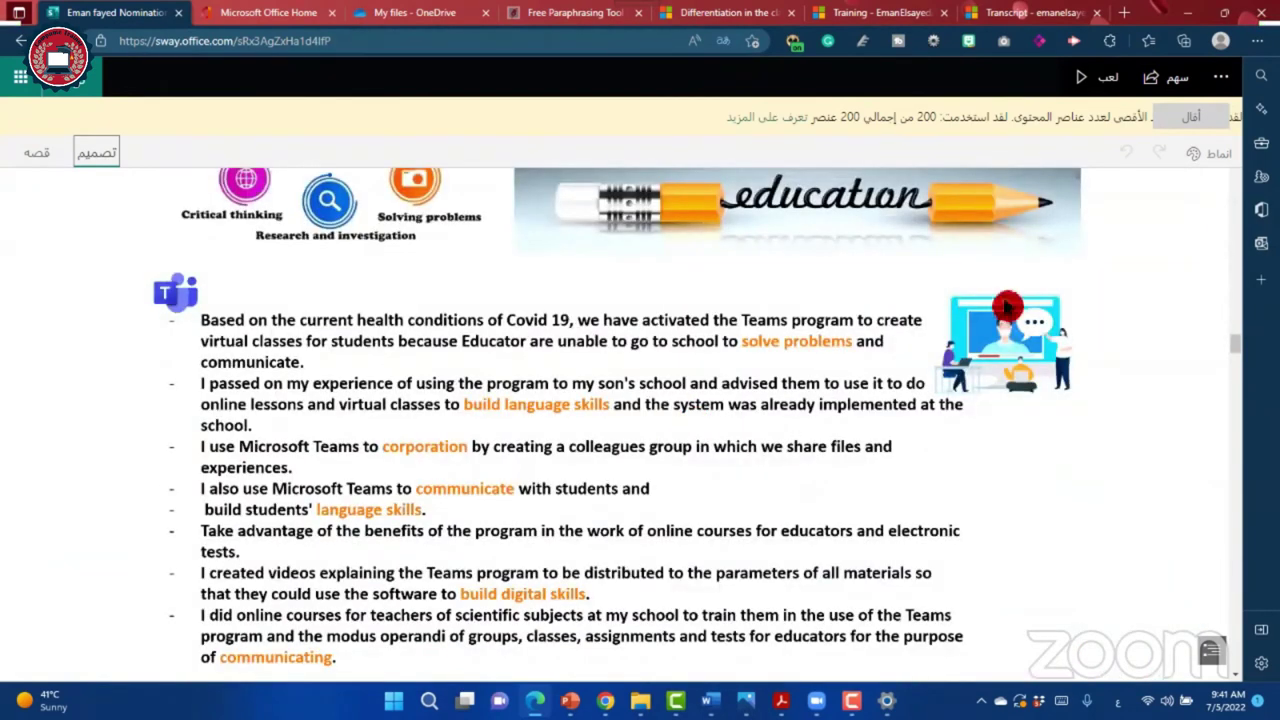
scroll(691, 420, down, 3)
scroll(897, 314, up, 3)
scroll(820, 300, up, 1)
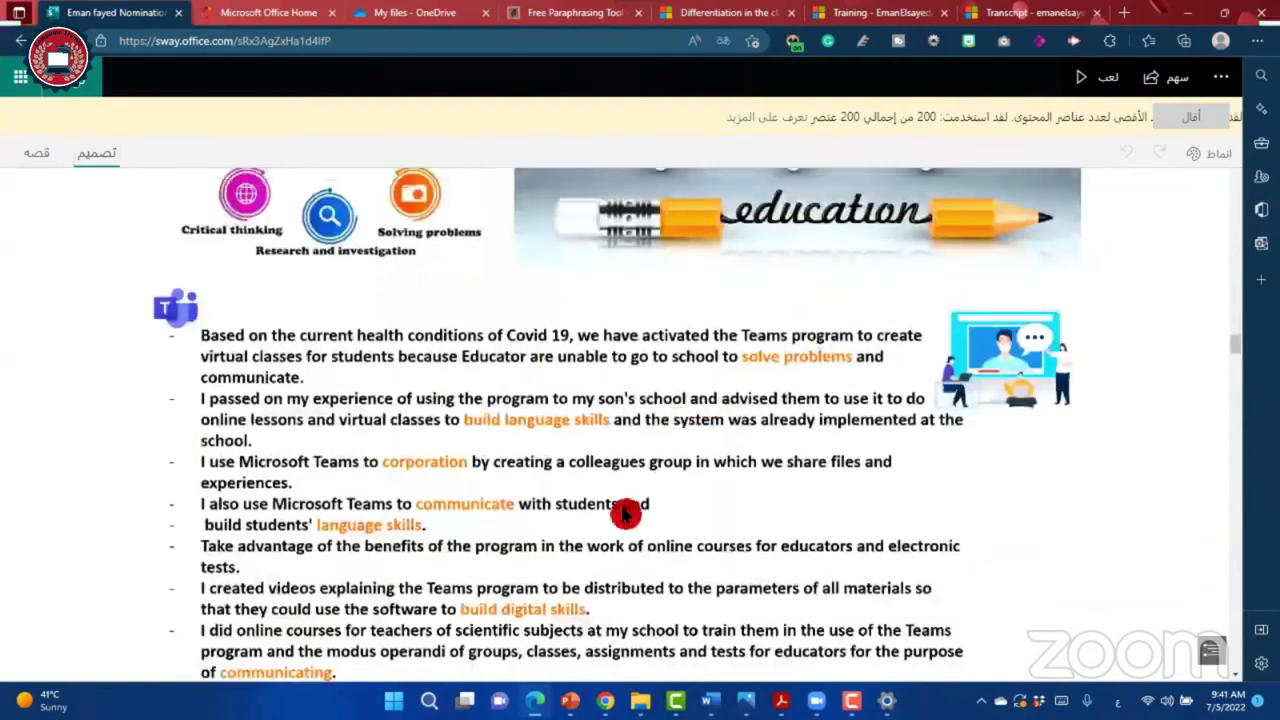
scroll(354, 381, up, 2)
scroll(371, 511, down, 8)
scroll(375, 515, down, 3)
scroll(372, 513, down, 5)
scroll(589, 523, down, 5)
scroll(585, 540, down, 5)
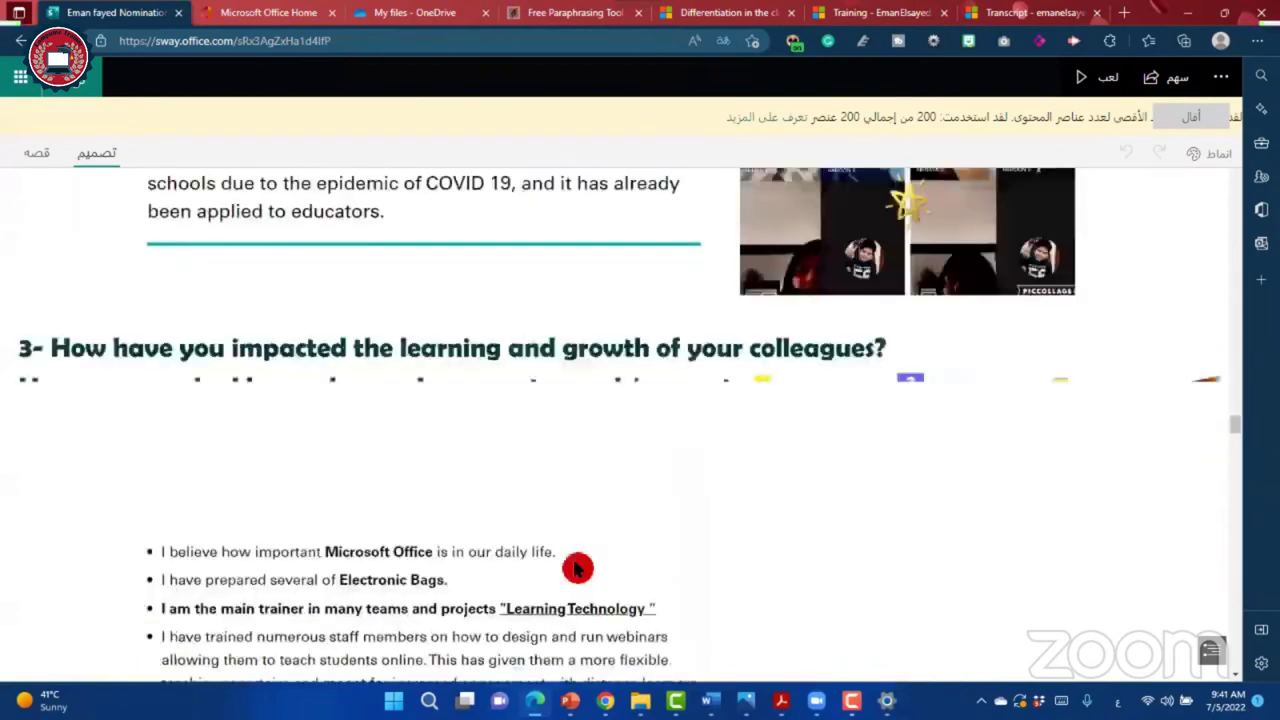
scroll(583, 549, down, 3)
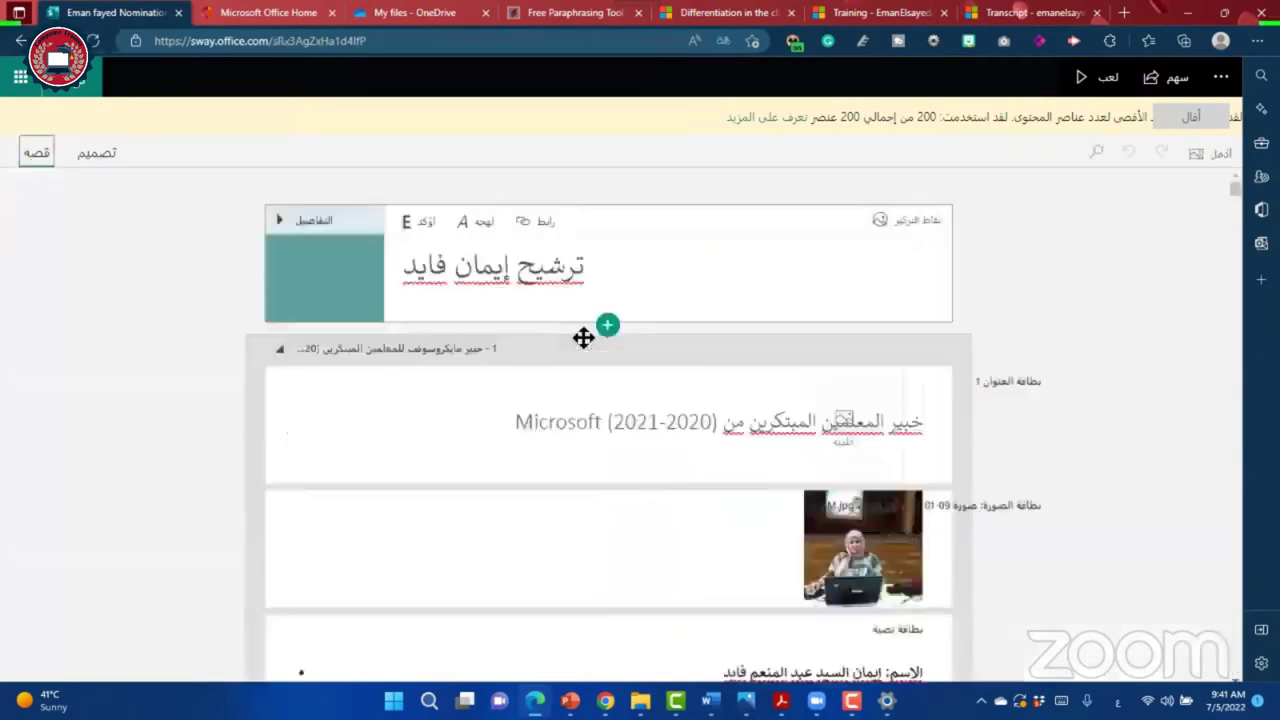
Step: Page through the certificates in the 'شكرا، شهادات' Sway, then return to the My Sways list
key(alt+Left)
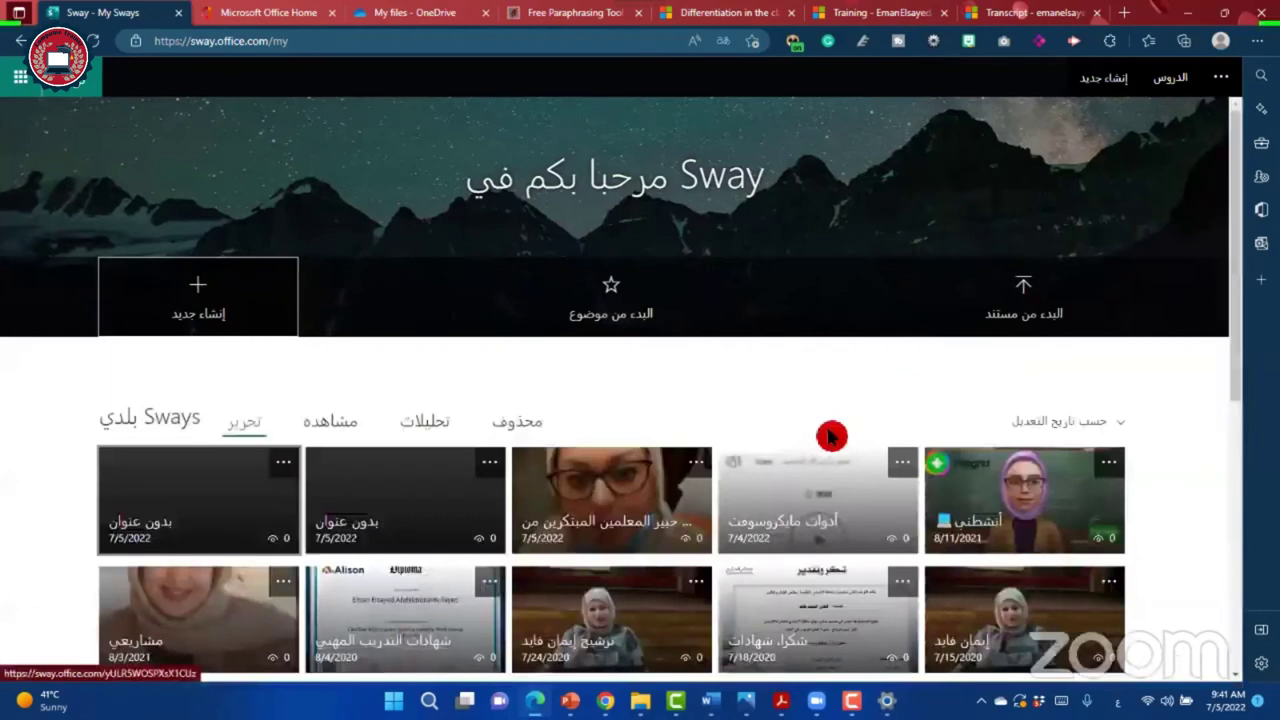
scroll(815, 434, down, 1)
scroll(780, 450, down, 1)
click(755, 458)
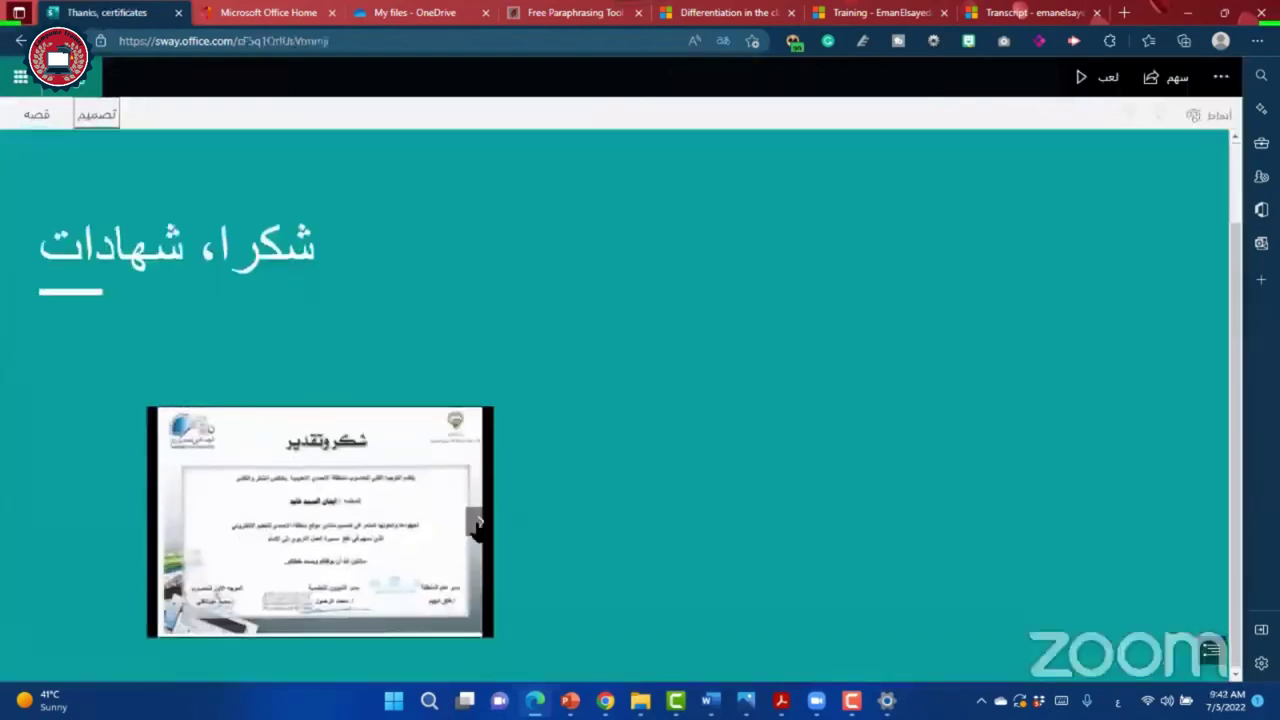
click(478, 524)
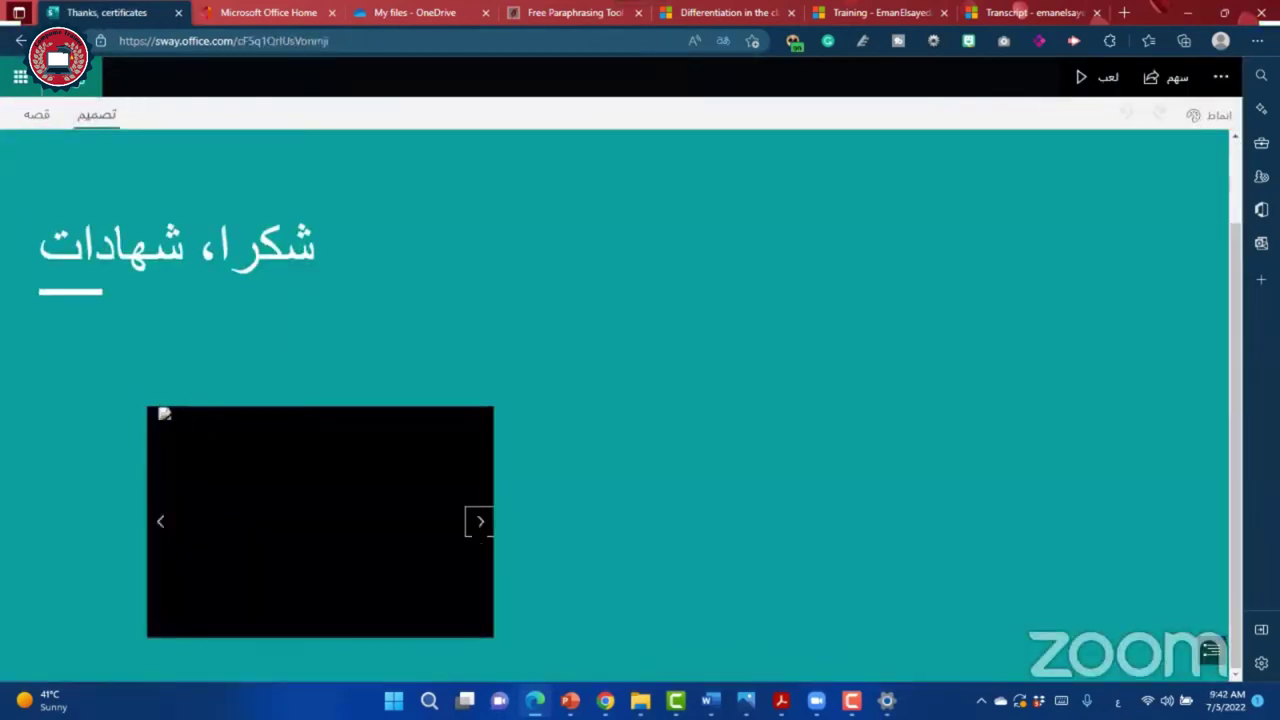
click(476, 524)
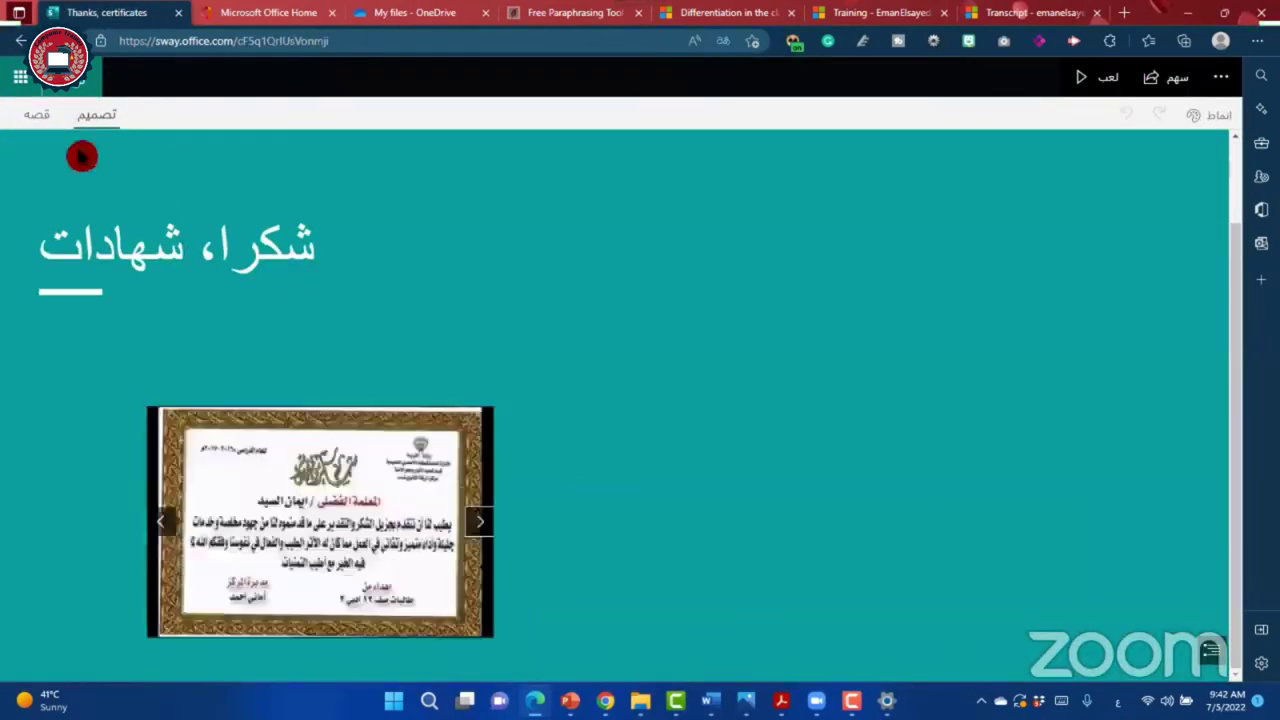
click(38, 117)
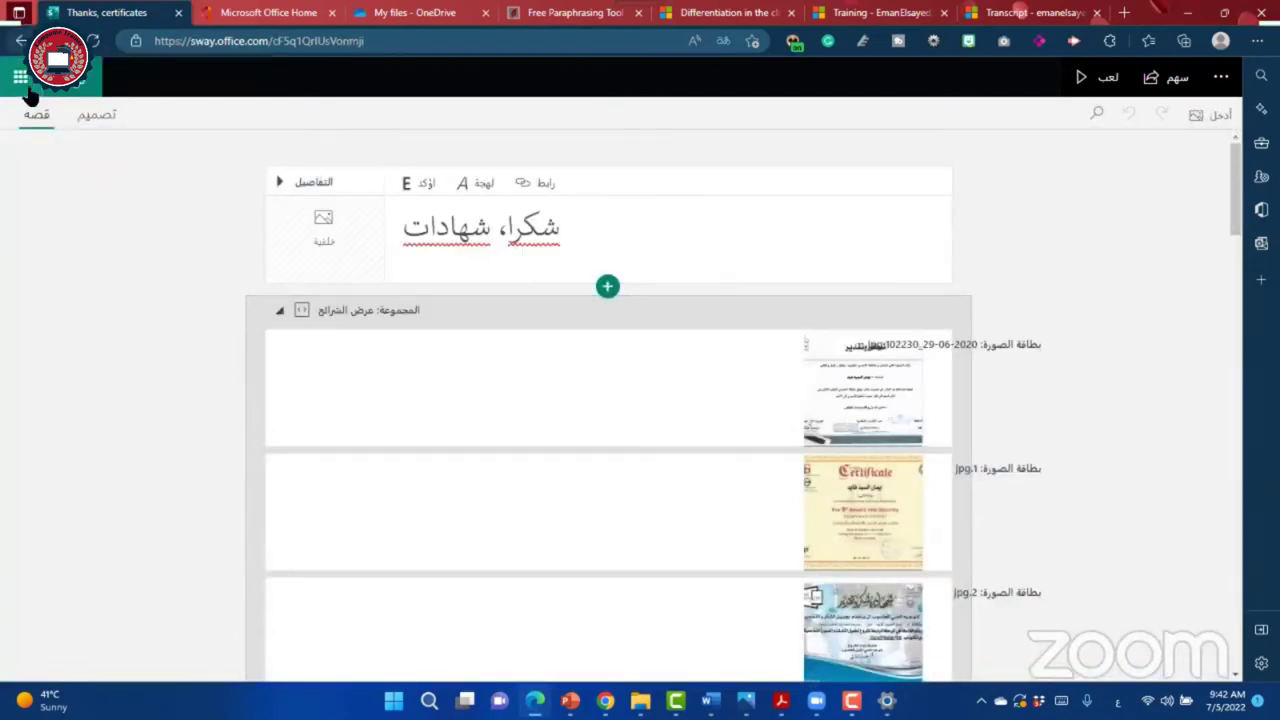
click(21, 41)
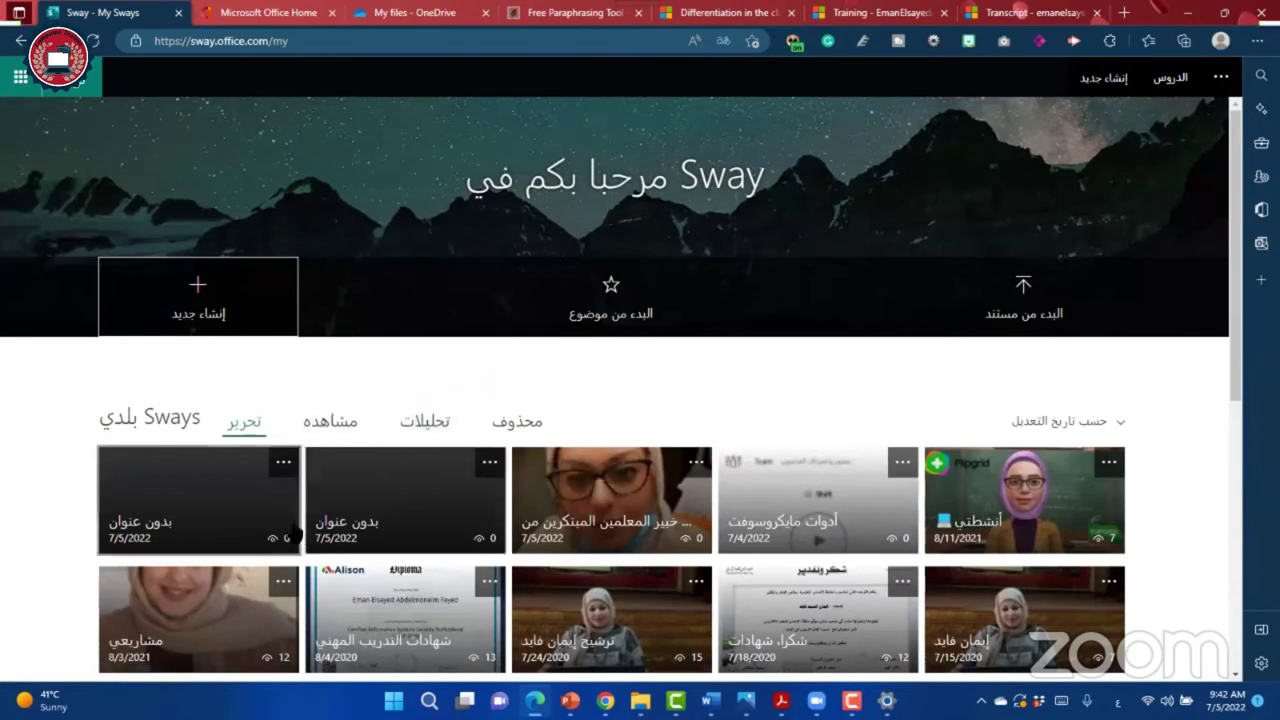
Step: Create a new blank Sway and try typing an Arabic title
click(213, 508)
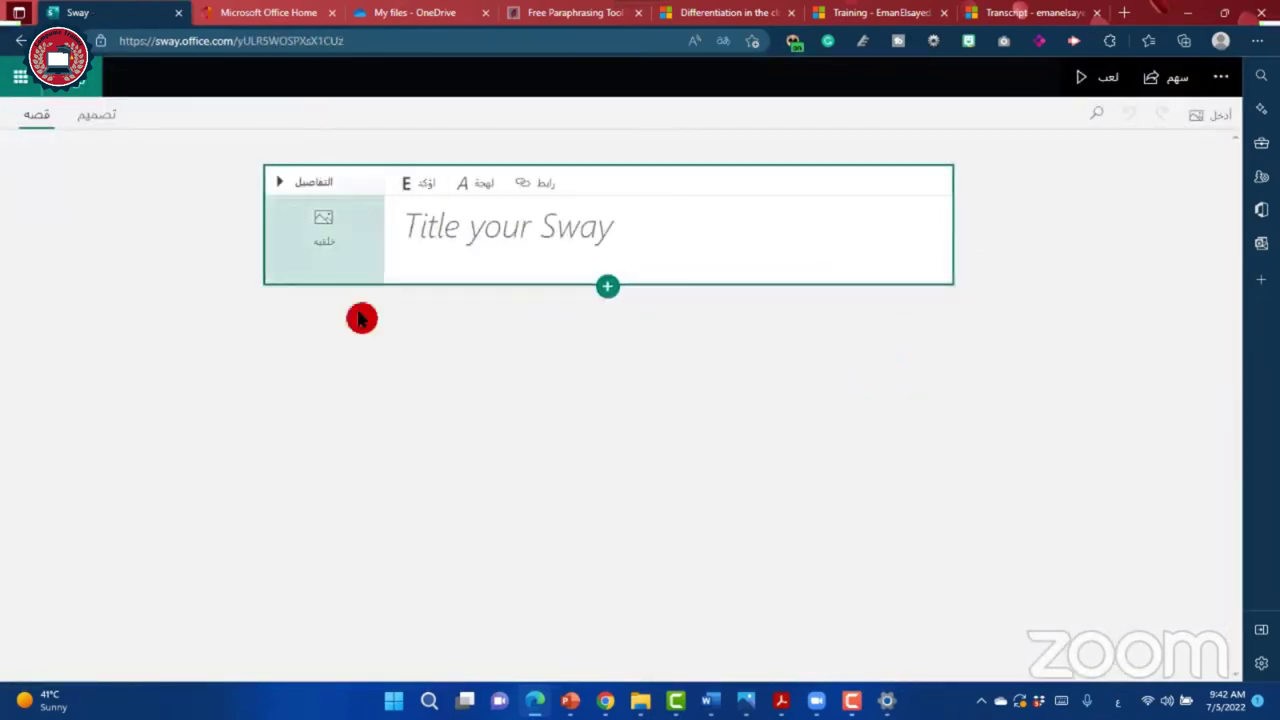
click(563, 231)
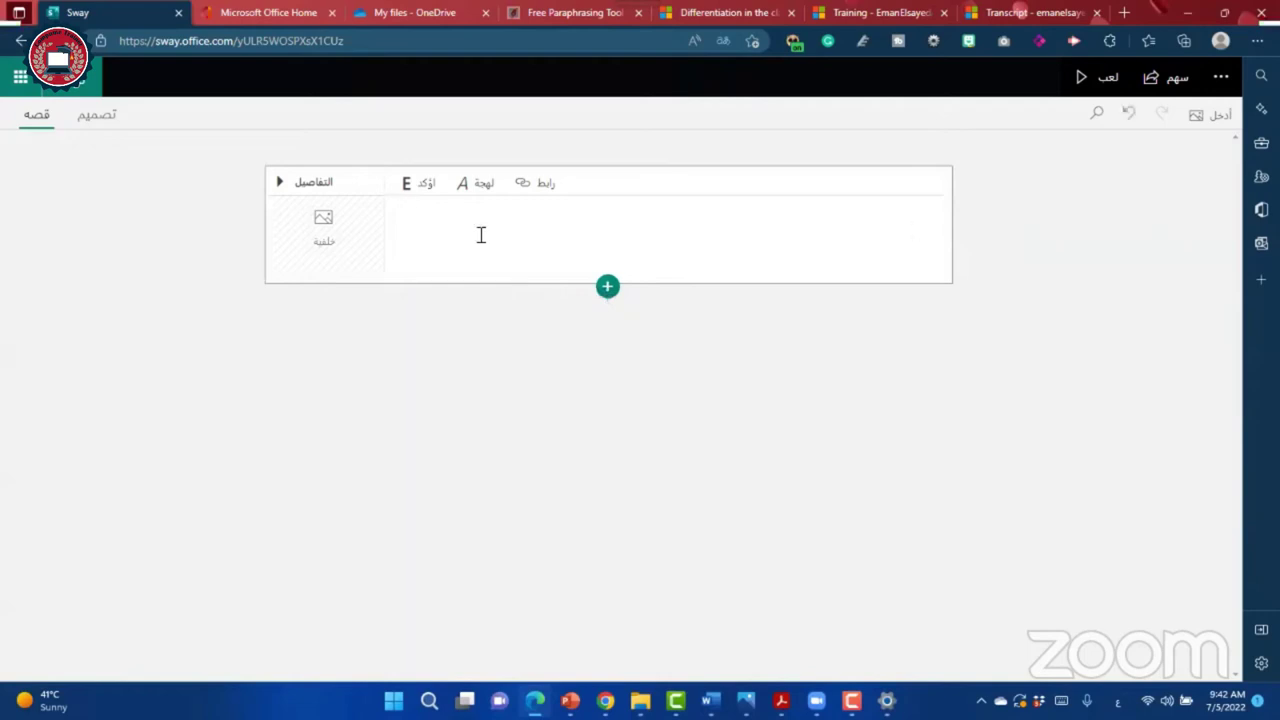
text(m)
key(ctrl+shift)
text(ميع)
key(BackSpace)
key(ctrl+a)
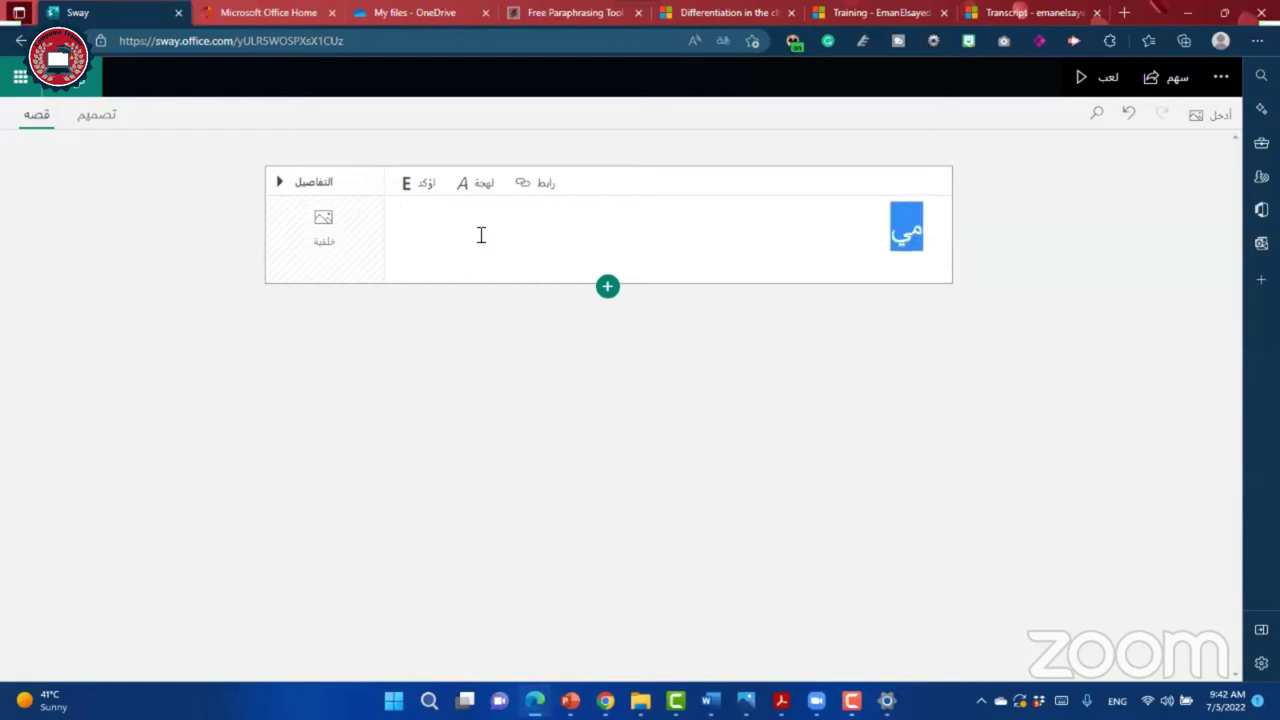
key(BackSpace)
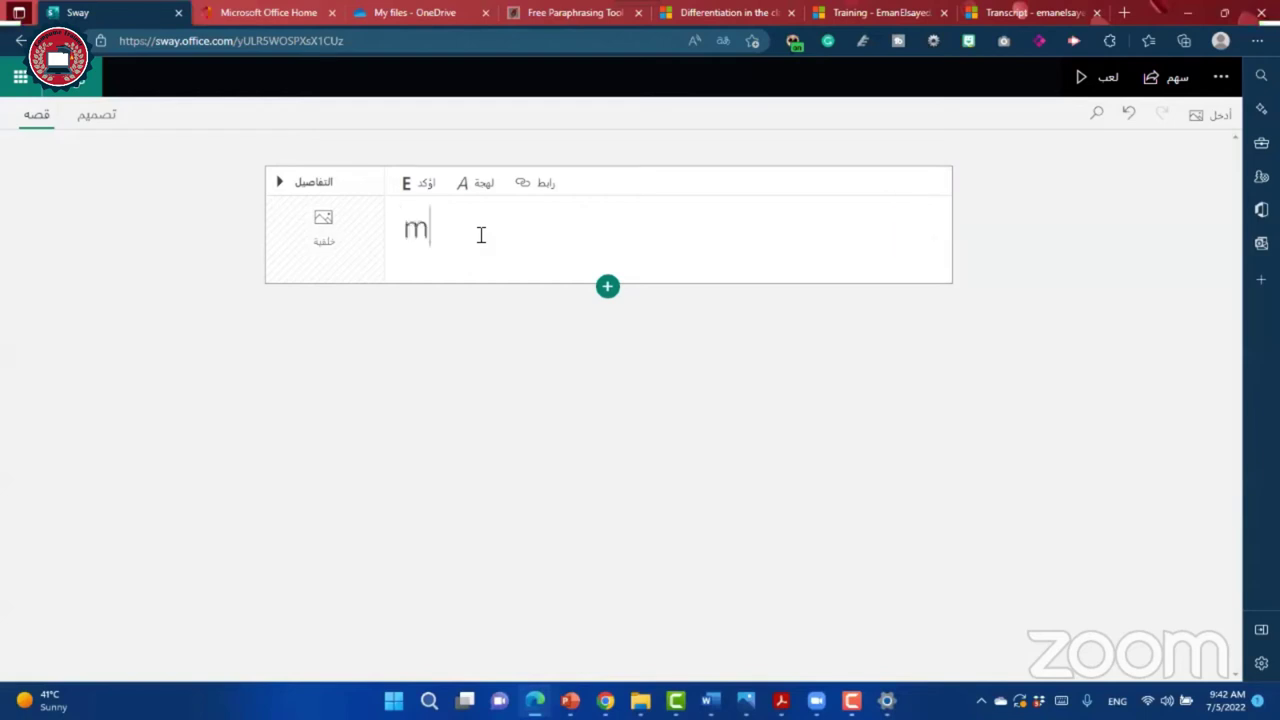
text(إيمي)
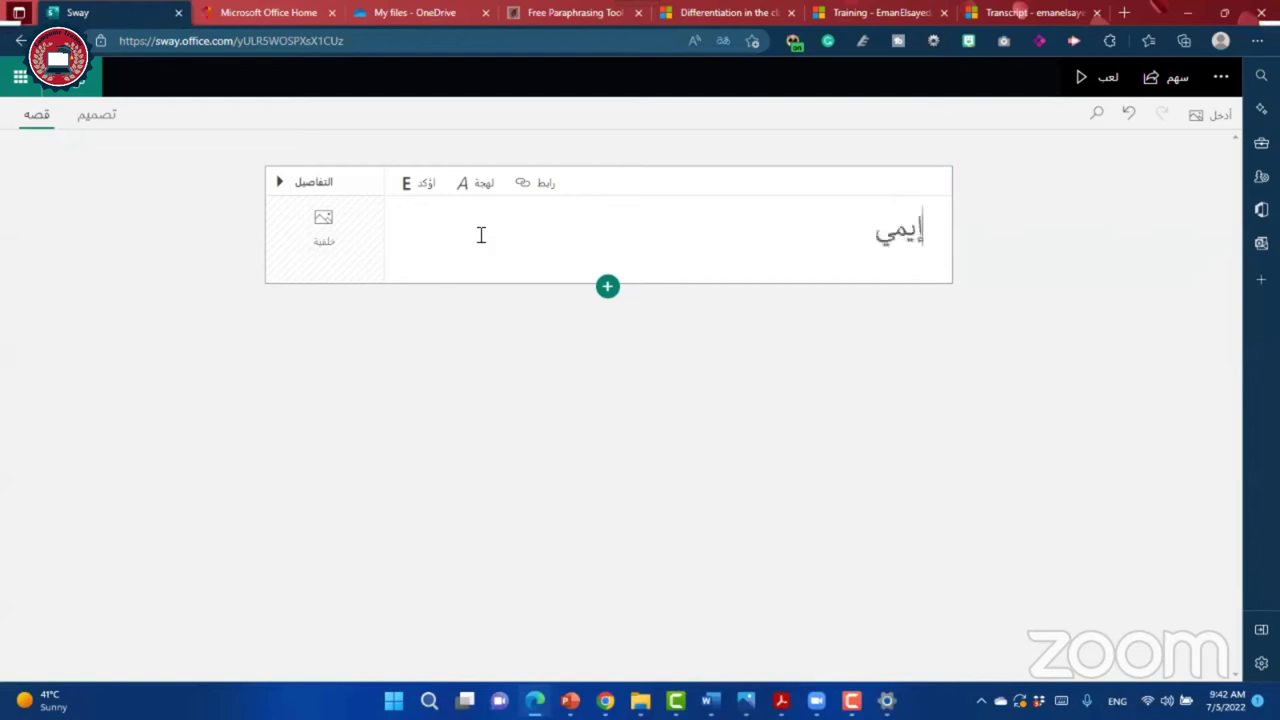
key(ctrl+Shift_L)
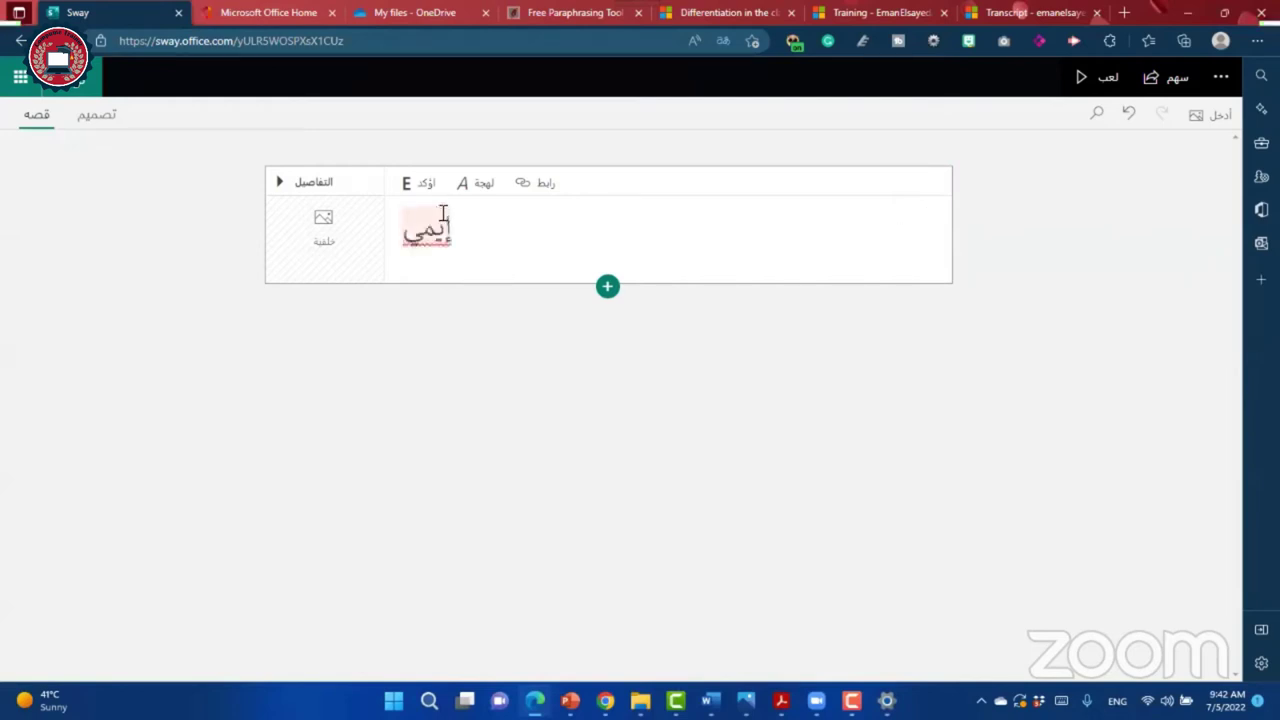
Step: Delete the Arabic title word and reload the Sway page
right_click(437, 232)
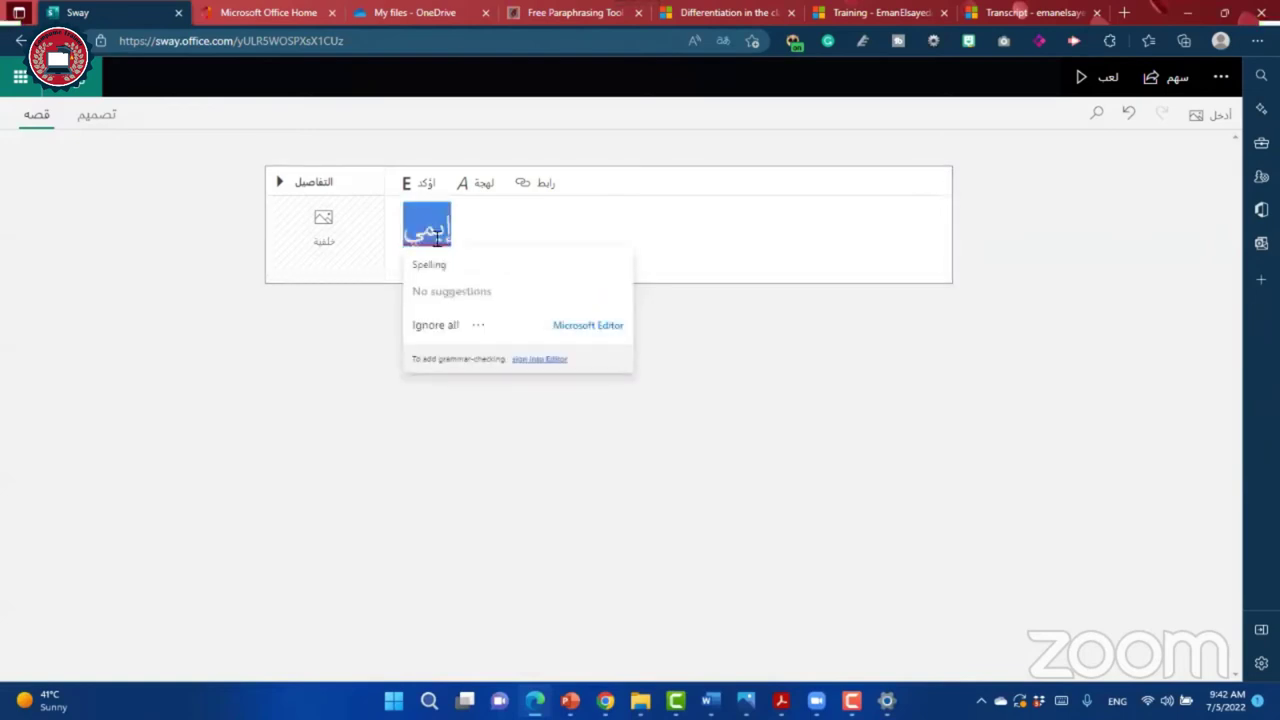
key(BackSpace)
right_click(389, 306)
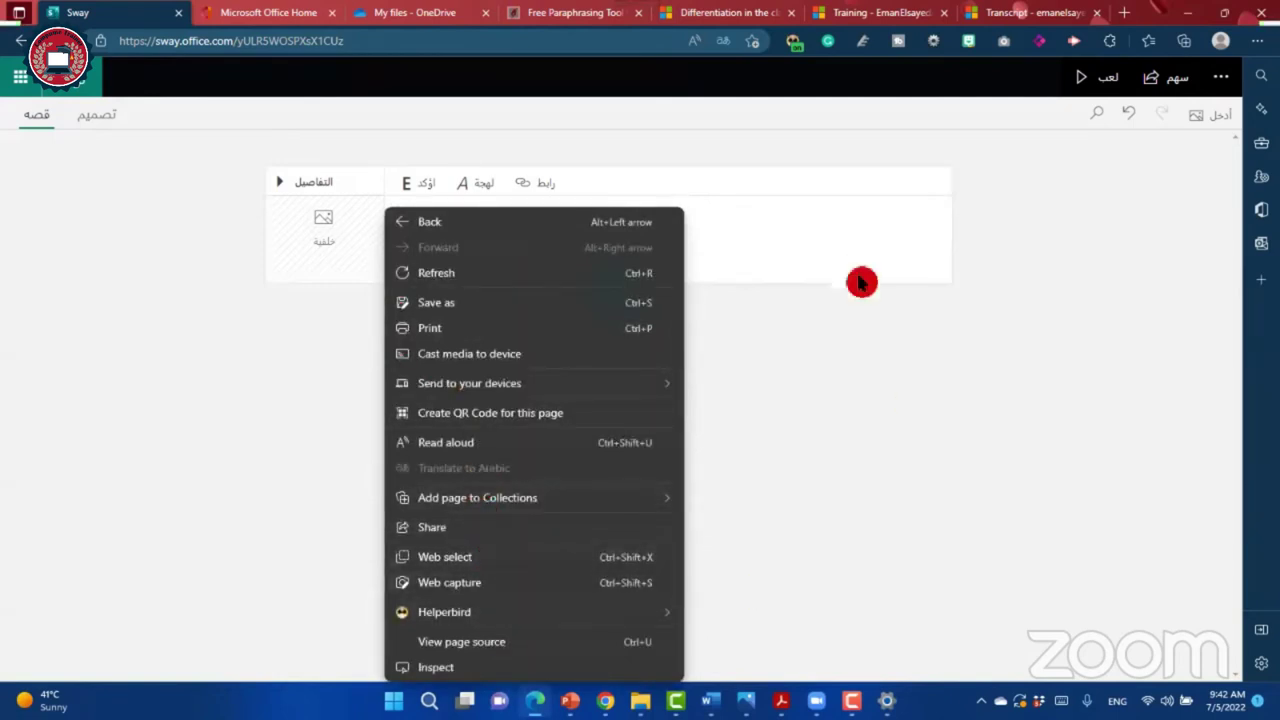
right_click(152, 144)
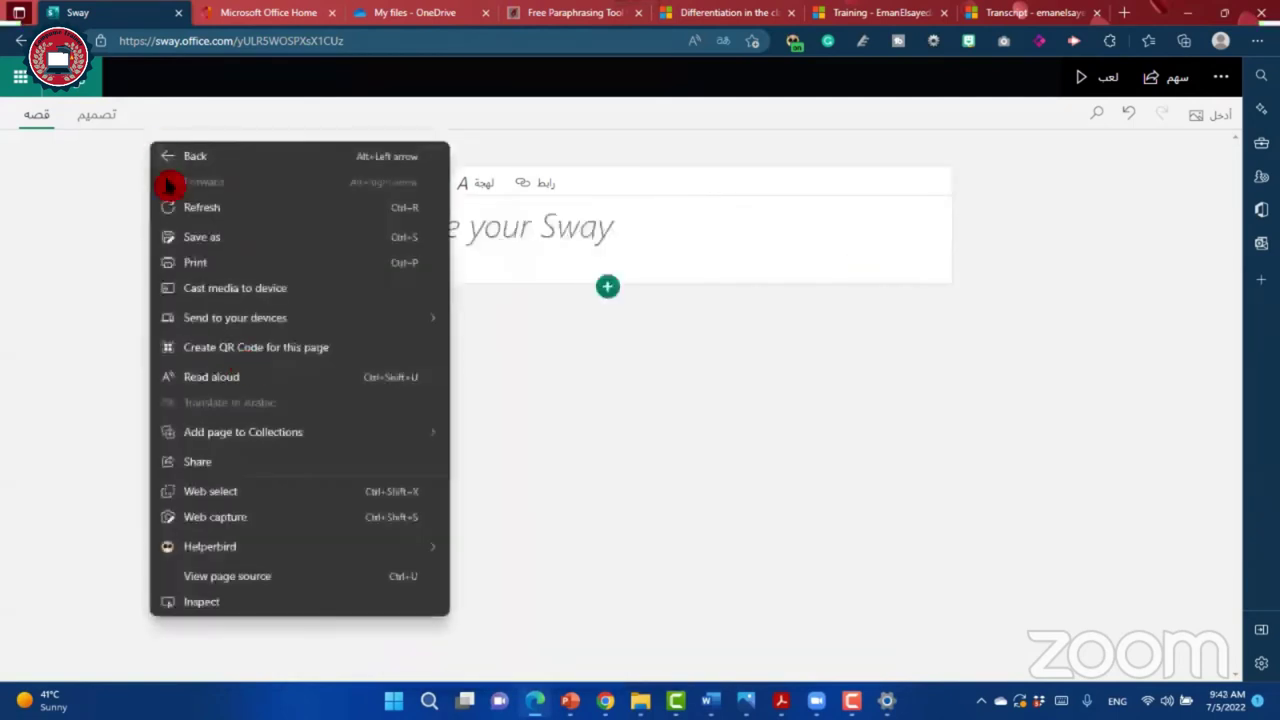
click(201, 207)
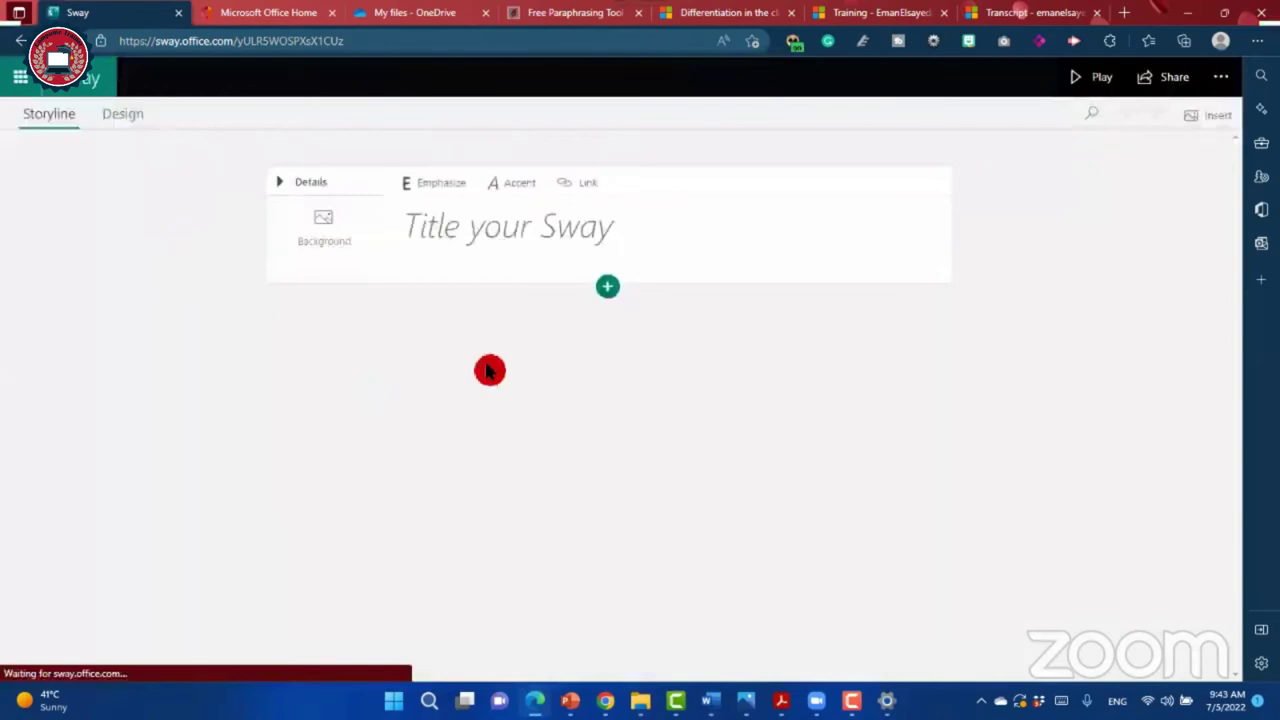
Step: Replace the lowercase title attempt with 'MIEE 2023' in the title card
click(489, 235)
text(mi)
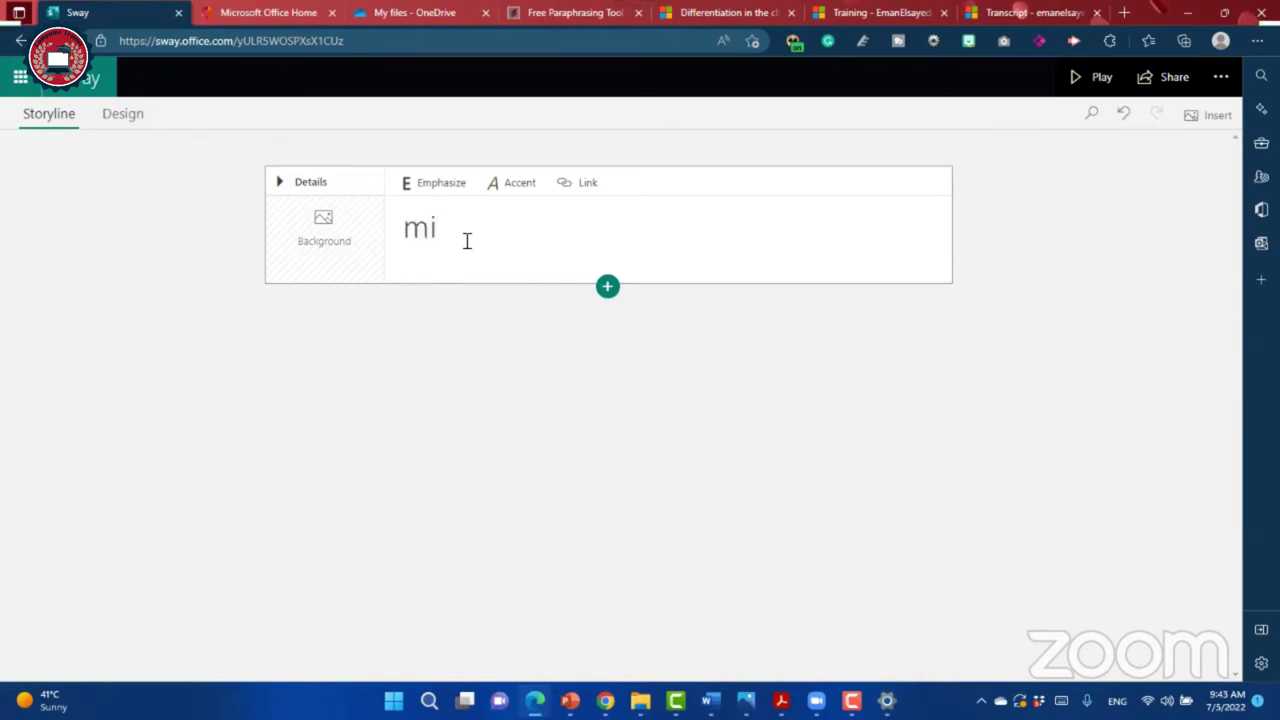
text(ee)
double_click(439, 232)
click(481, 229)
key(BackSpace)
key(BackSpace)
key(BackSpace)
key(BackSpace)
text(MI)
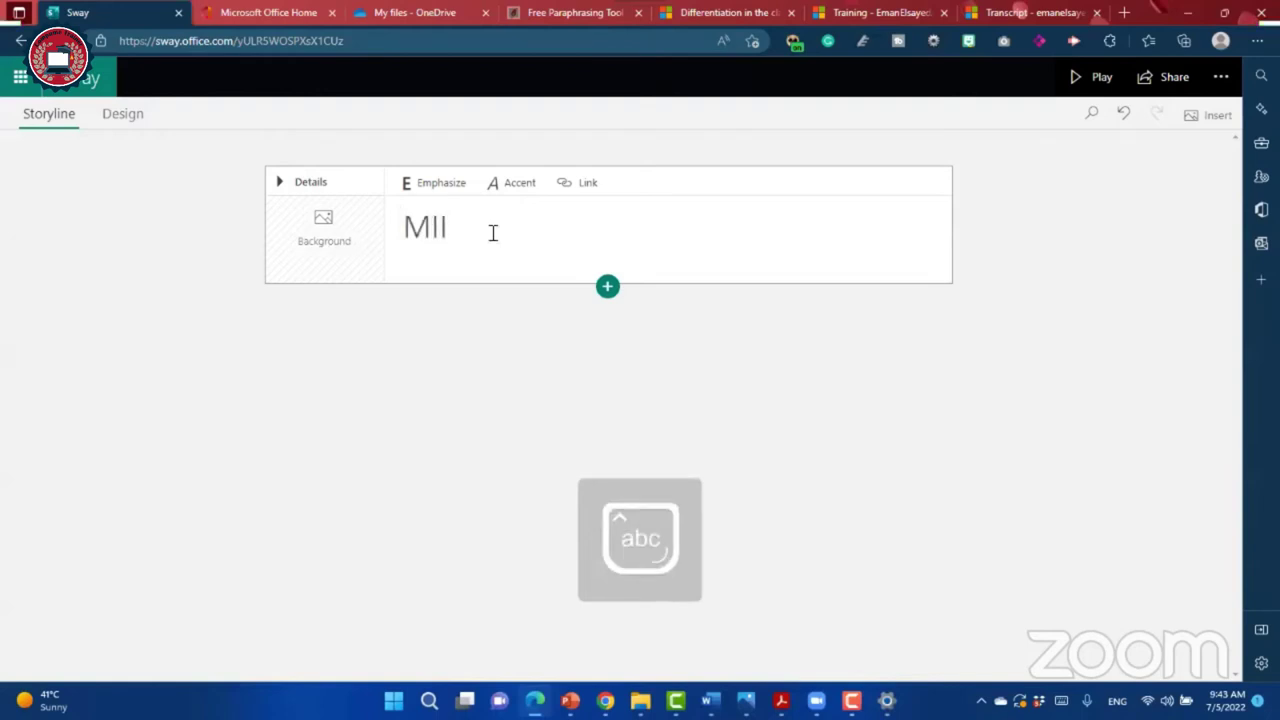
text(EE 2023)
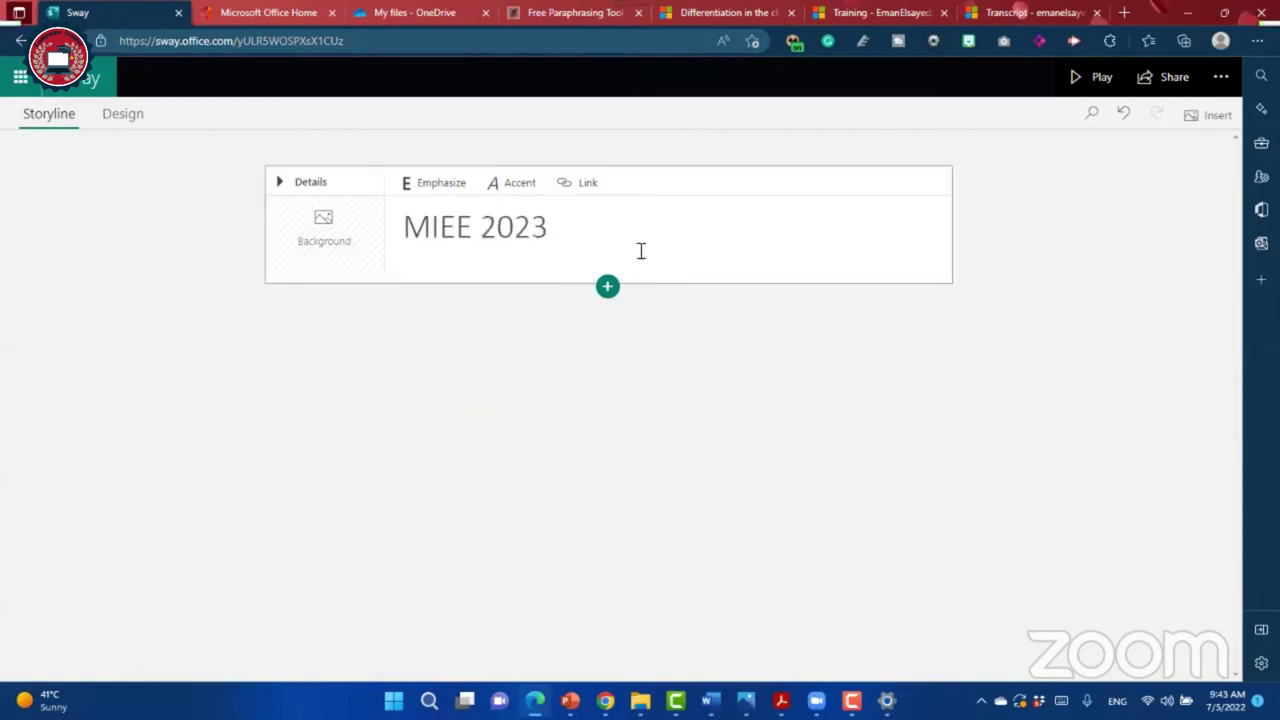
click(326, 236)
text(MICROSOFT)
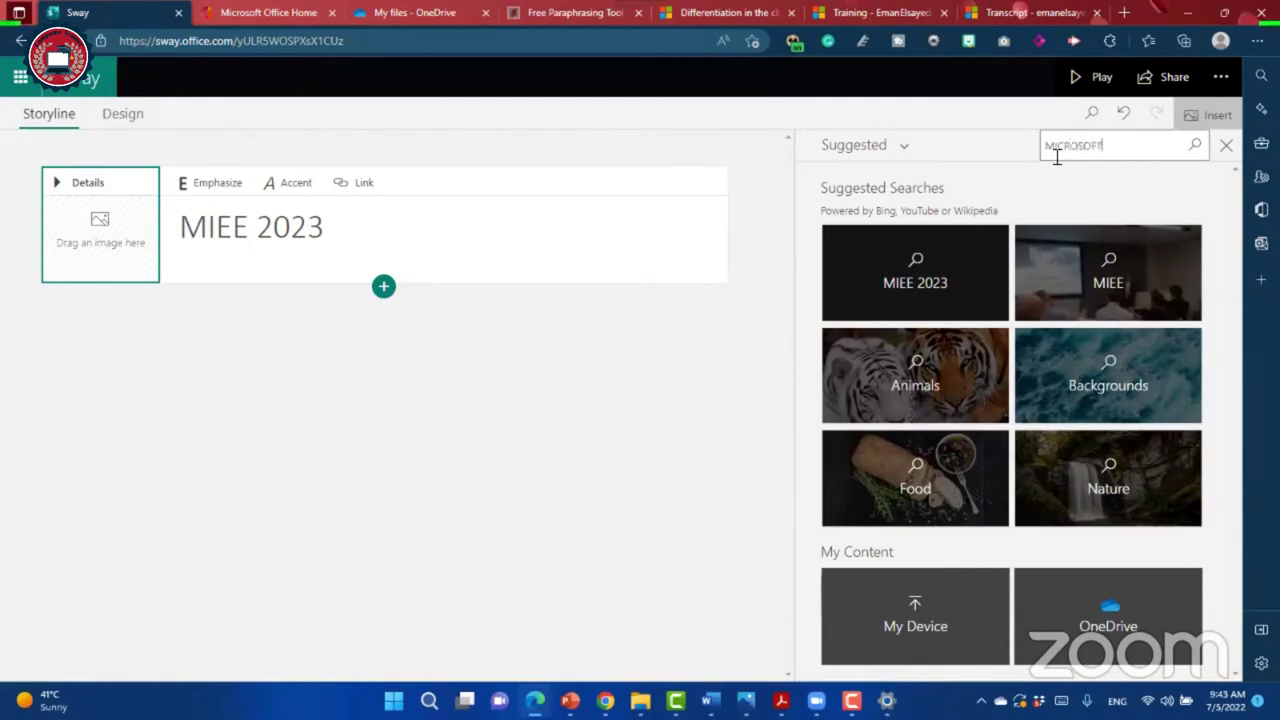
Step: Search images for 'MICROSOFT' and add the Microsoft logo as the title card background
key(Return)
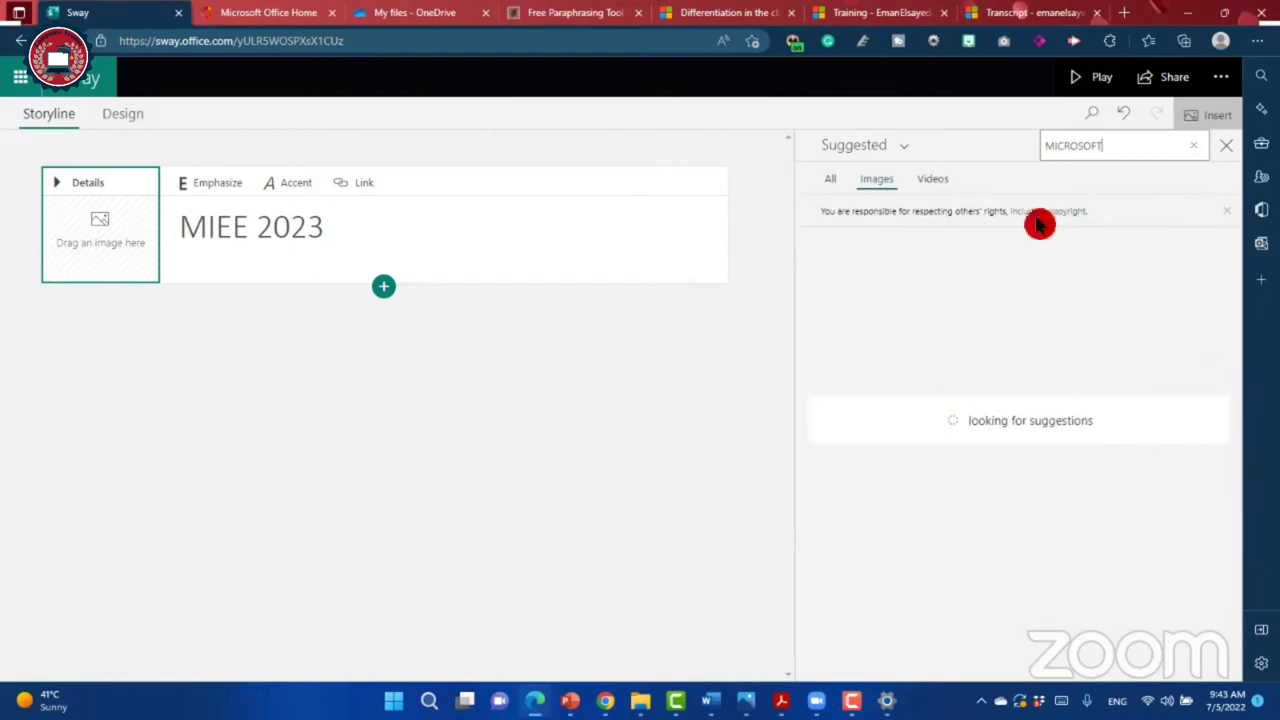
click(975, 283)
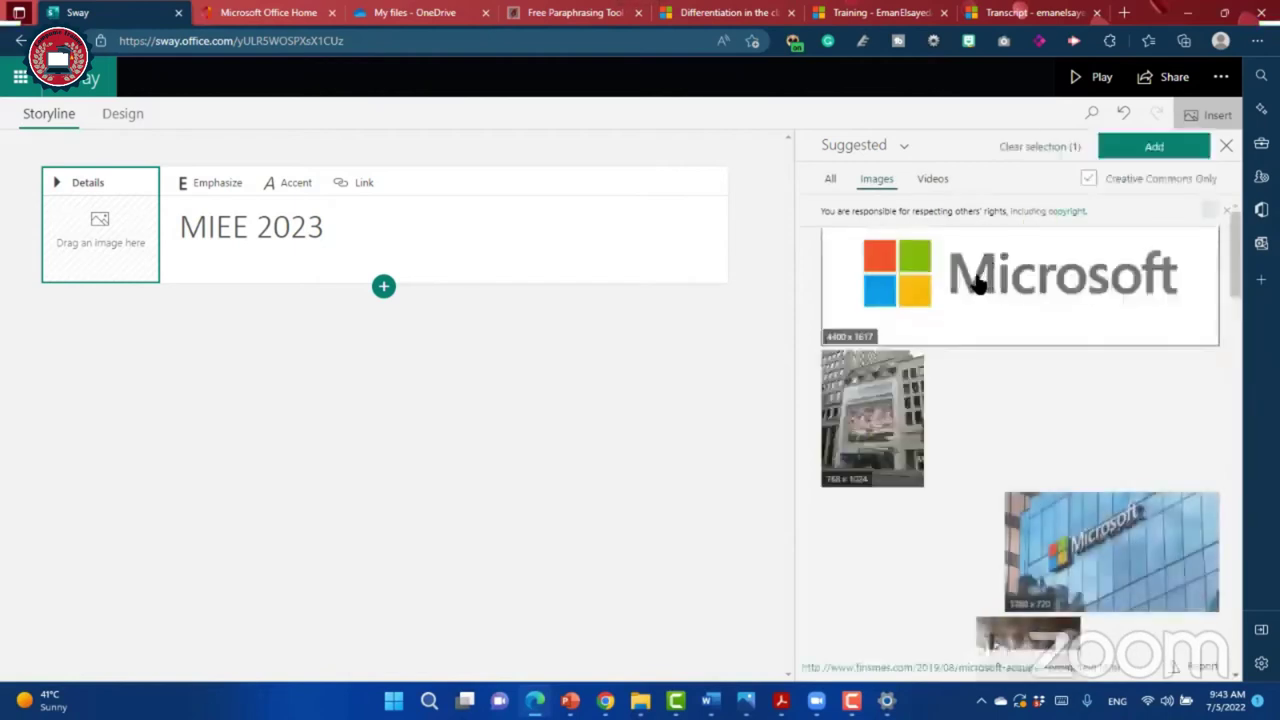
click(975, 283)
click(950, 280)
click(950, 280)
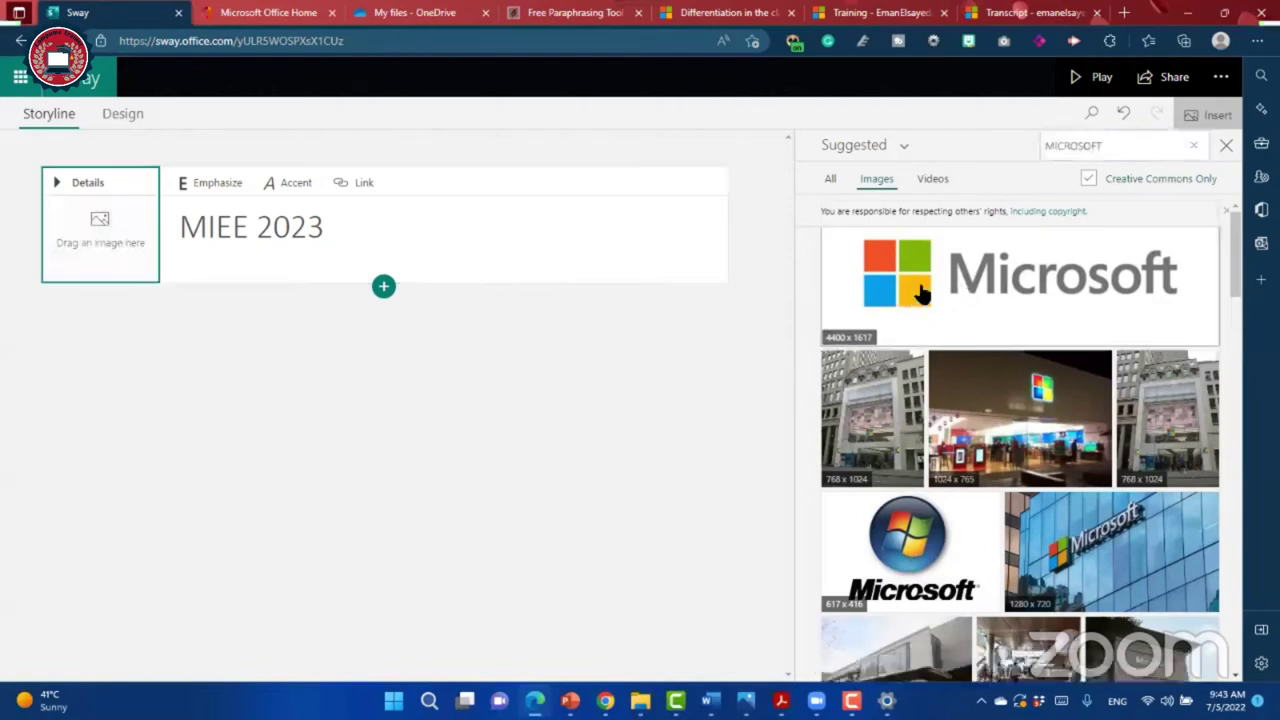
click(1082, 291)
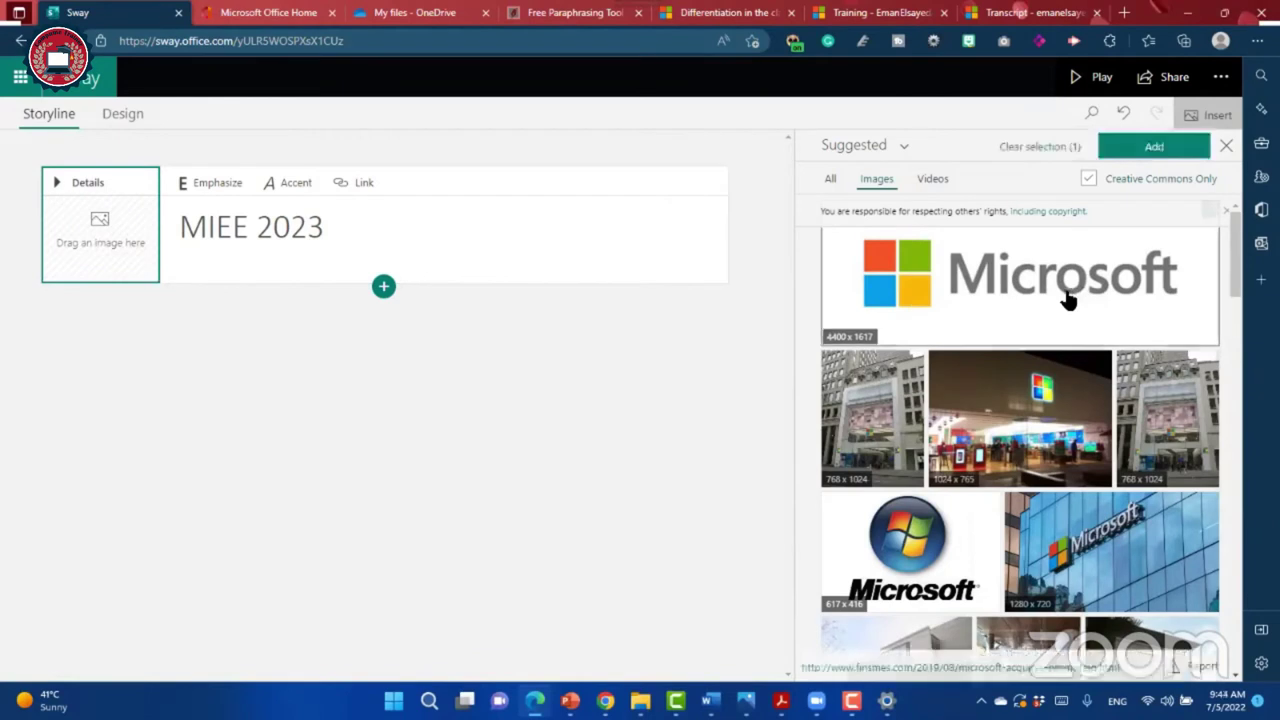
click(1143, 146)
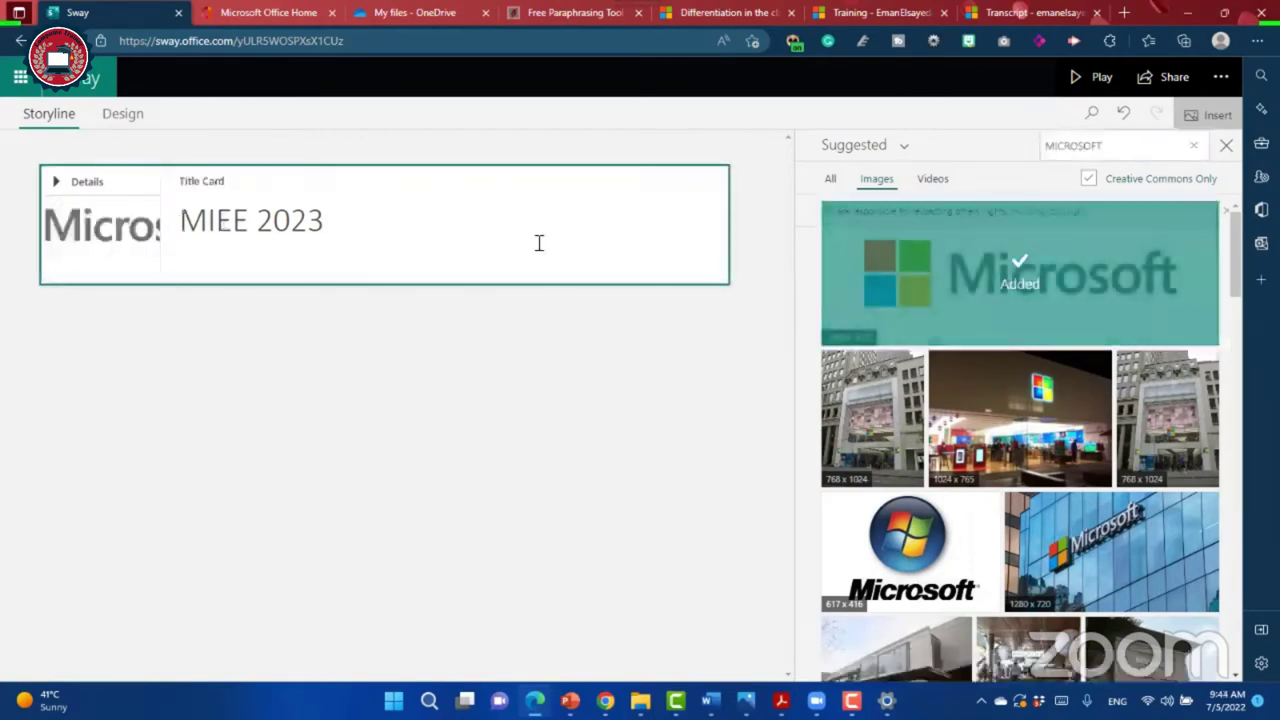
click(1226, 145)
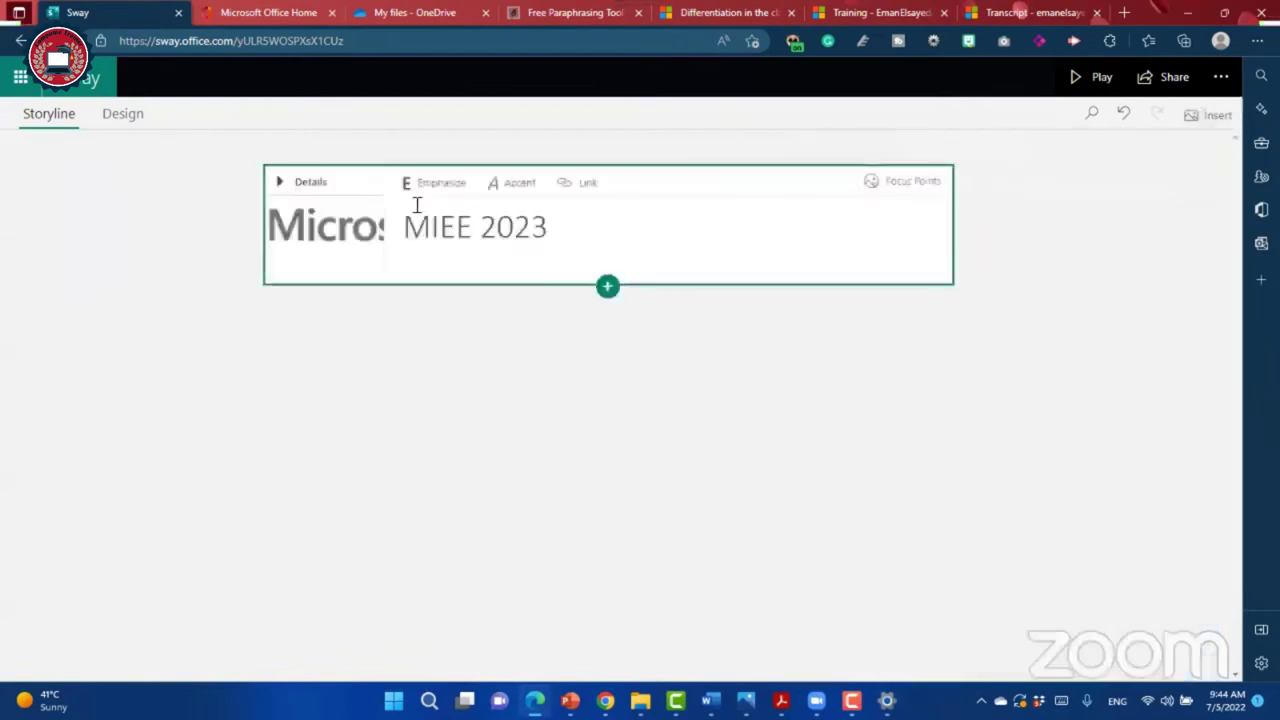
click(171, 163)
click(60, 149)
click(46, 132)
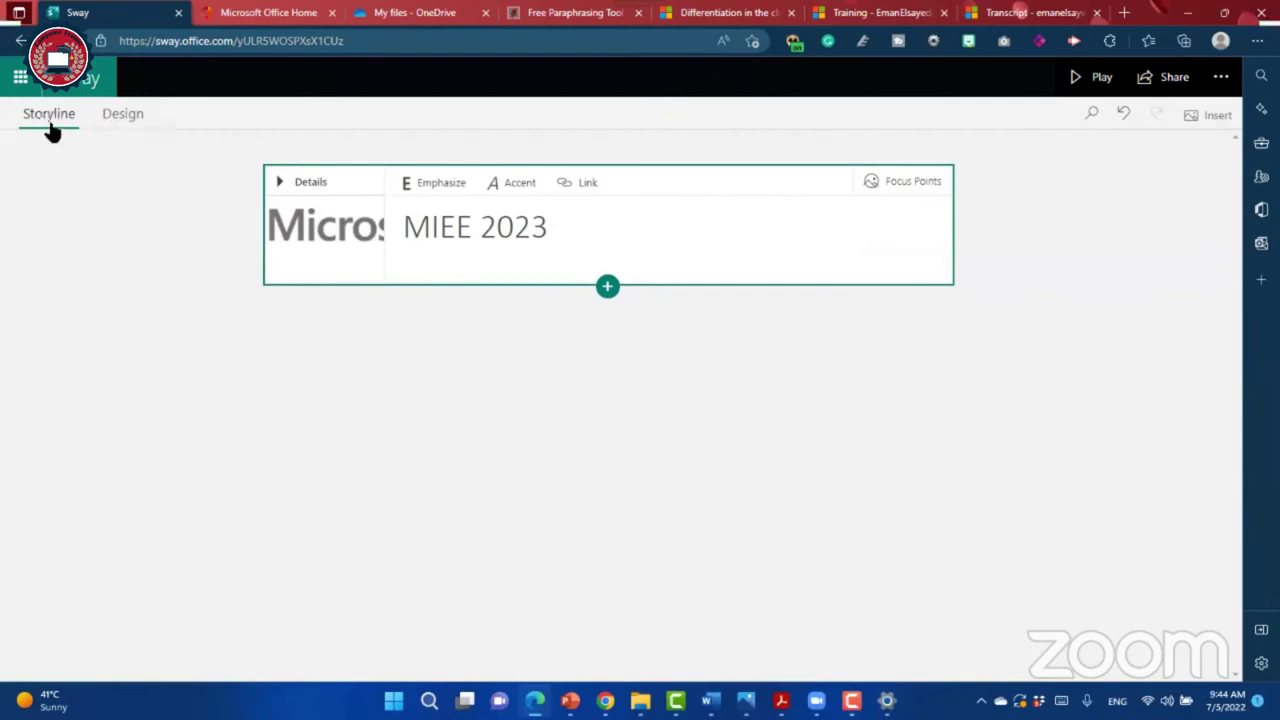
click(60, 133)
click(34, 131)
click(69, 134)
click(82, 131)
click(120, 132)
click(128, 128)
click(120, 115)
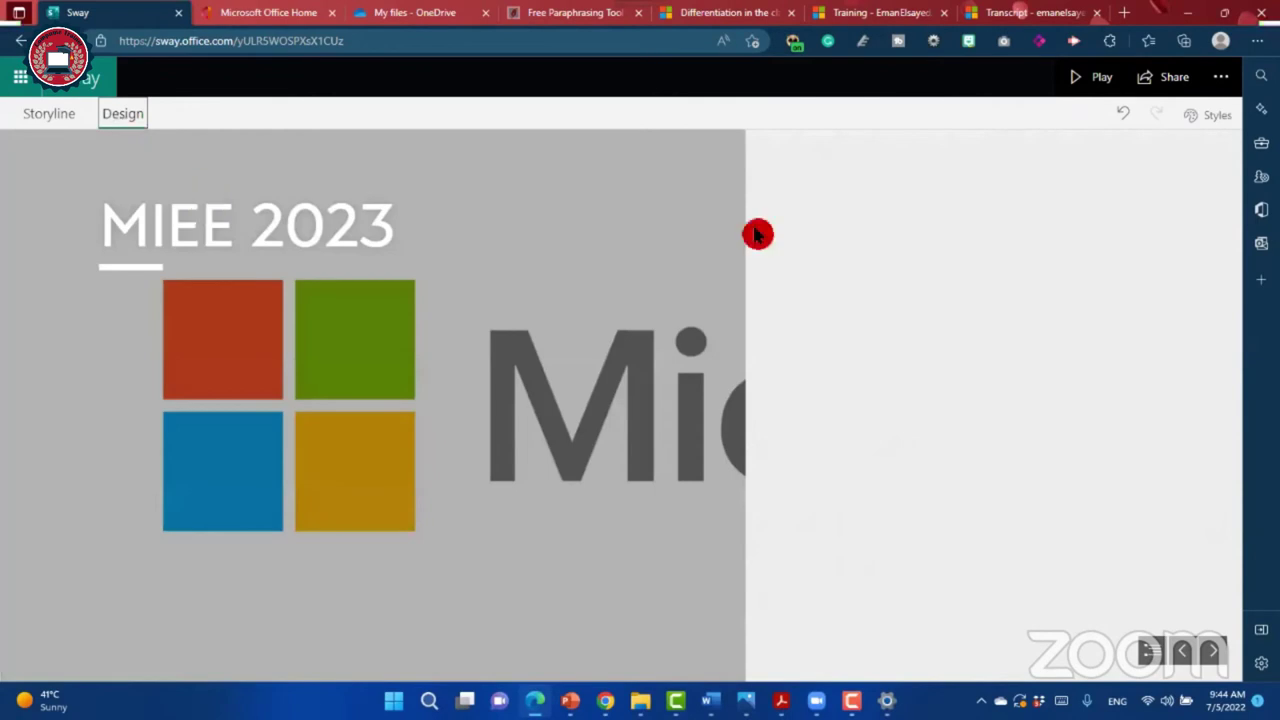
click(48, 116)
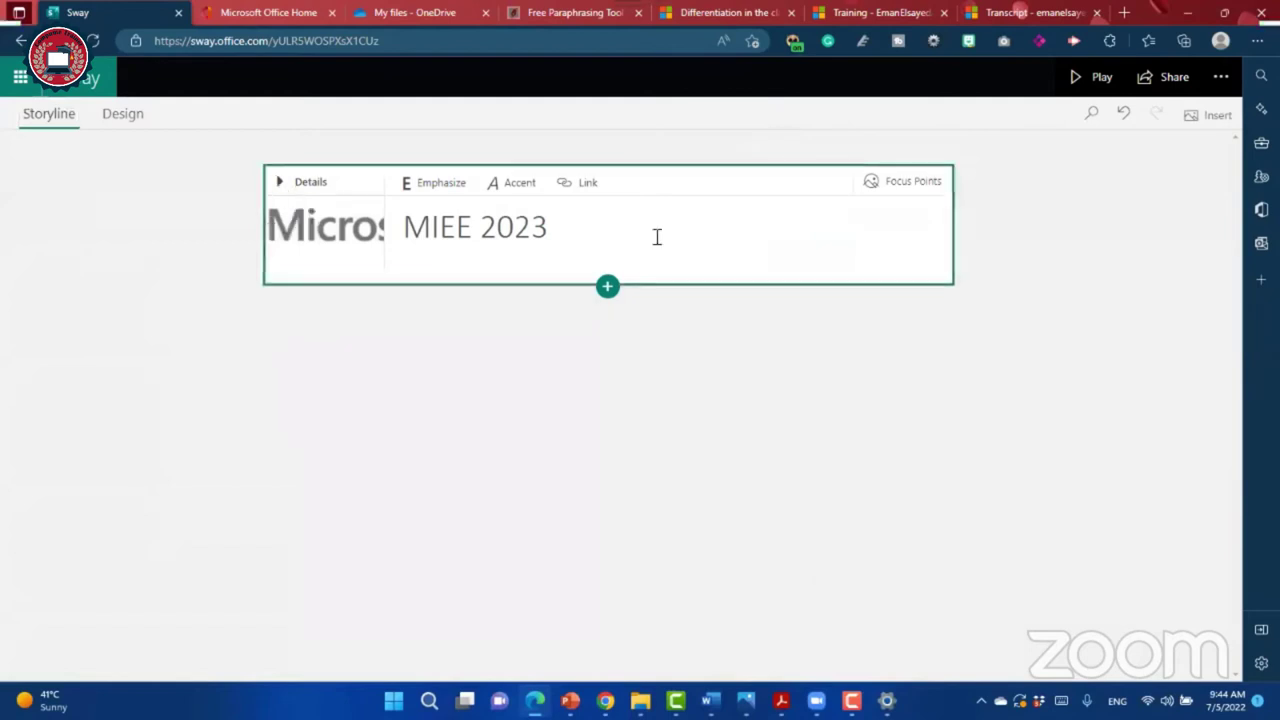
click(449, 226)
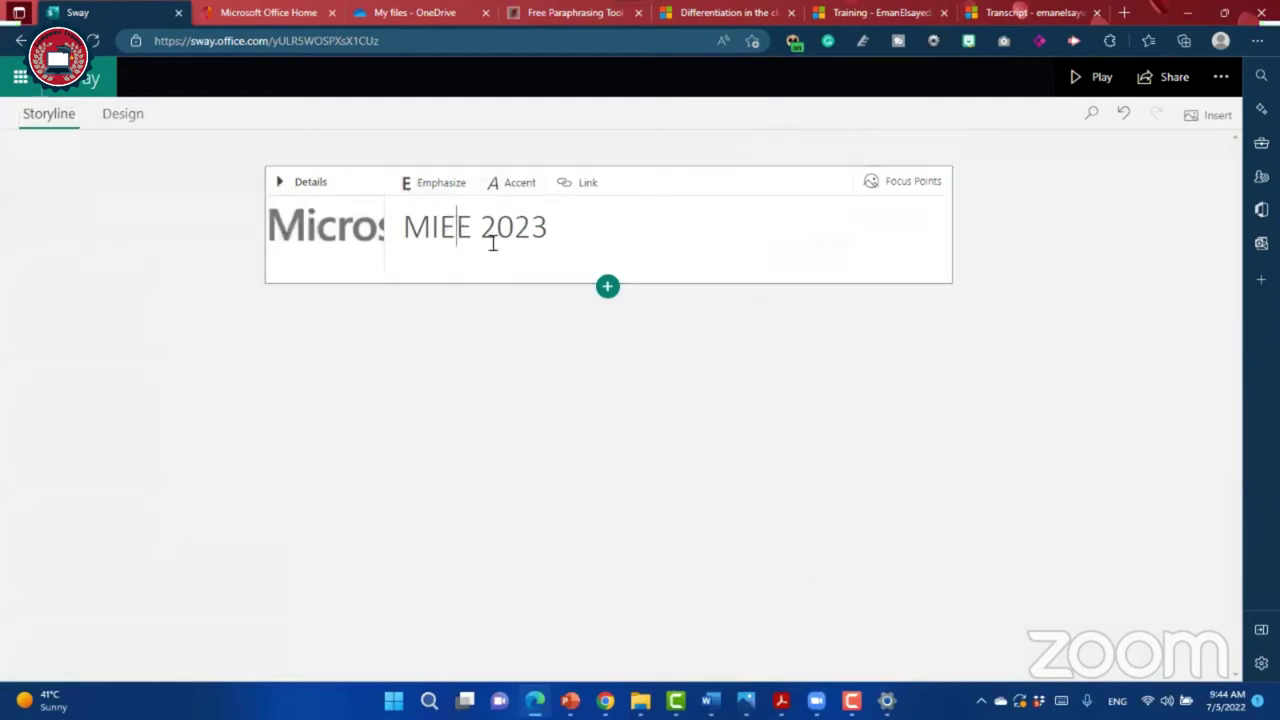
Step: Remove the Microsoft logo background image from the title card
click(280, 190)
click(310, 270)
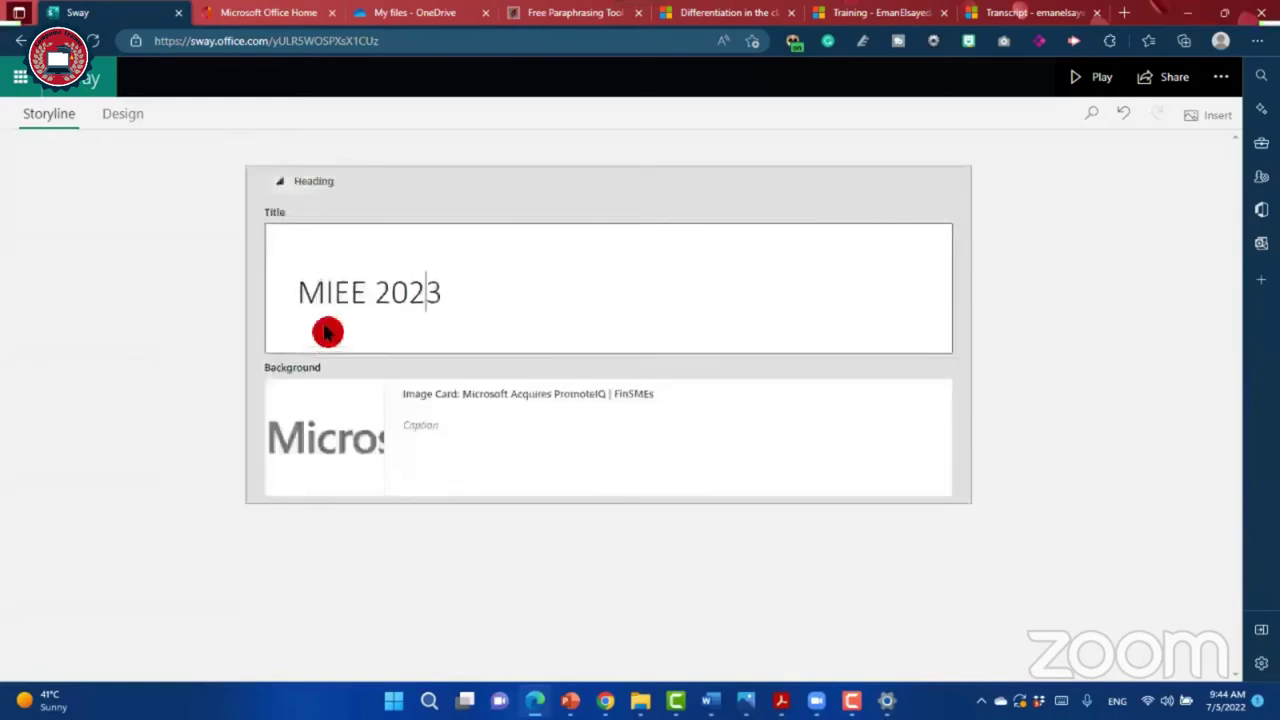
click(406, 428)
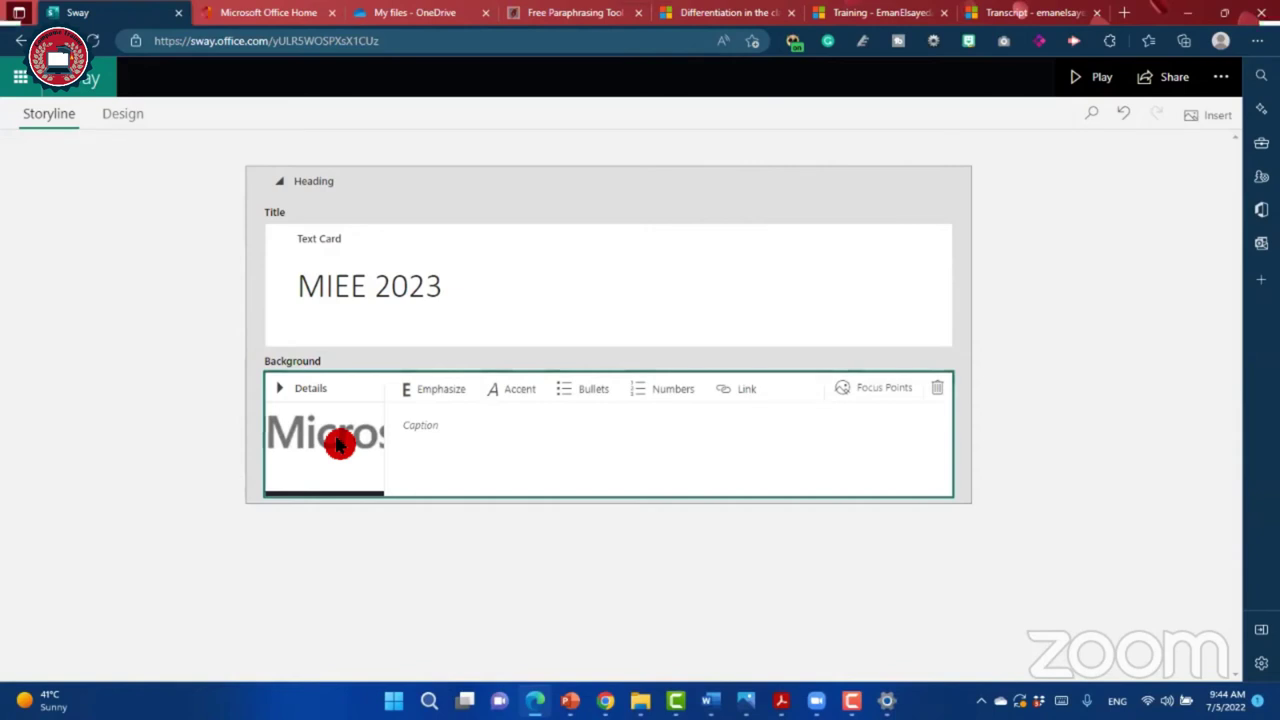
click(937, 390)
click(486, 280)
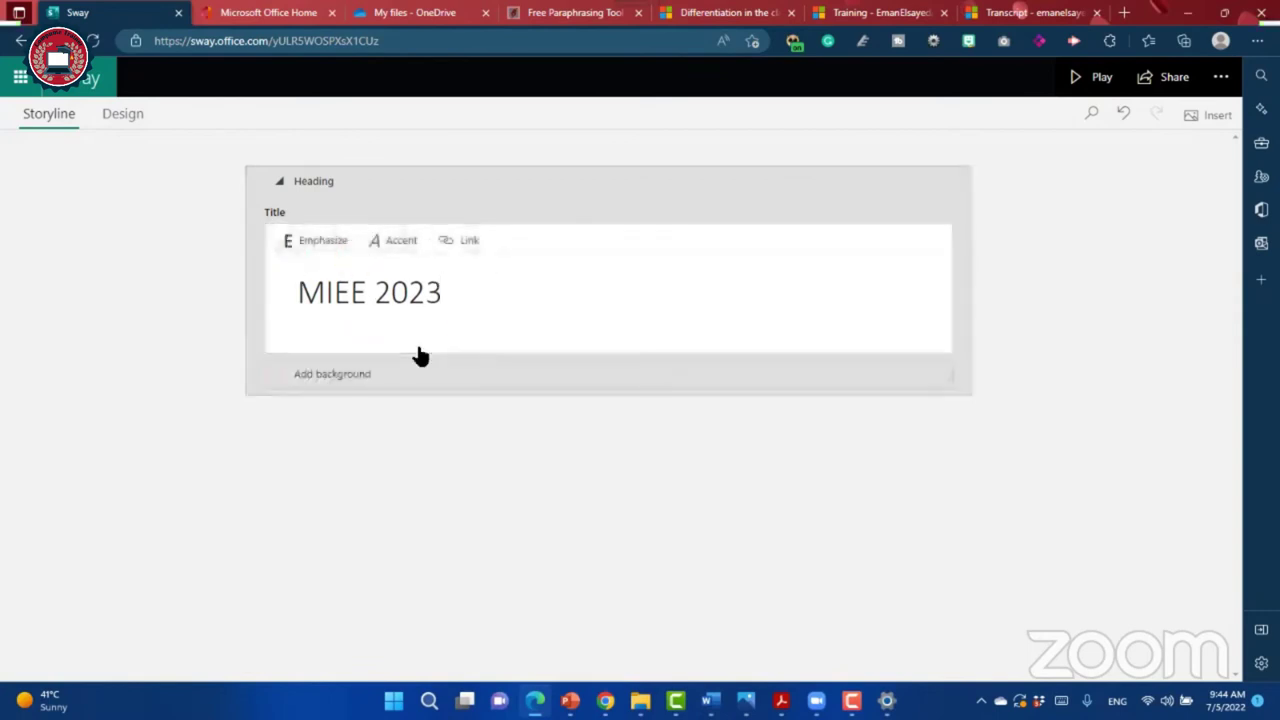
click(449, 451)
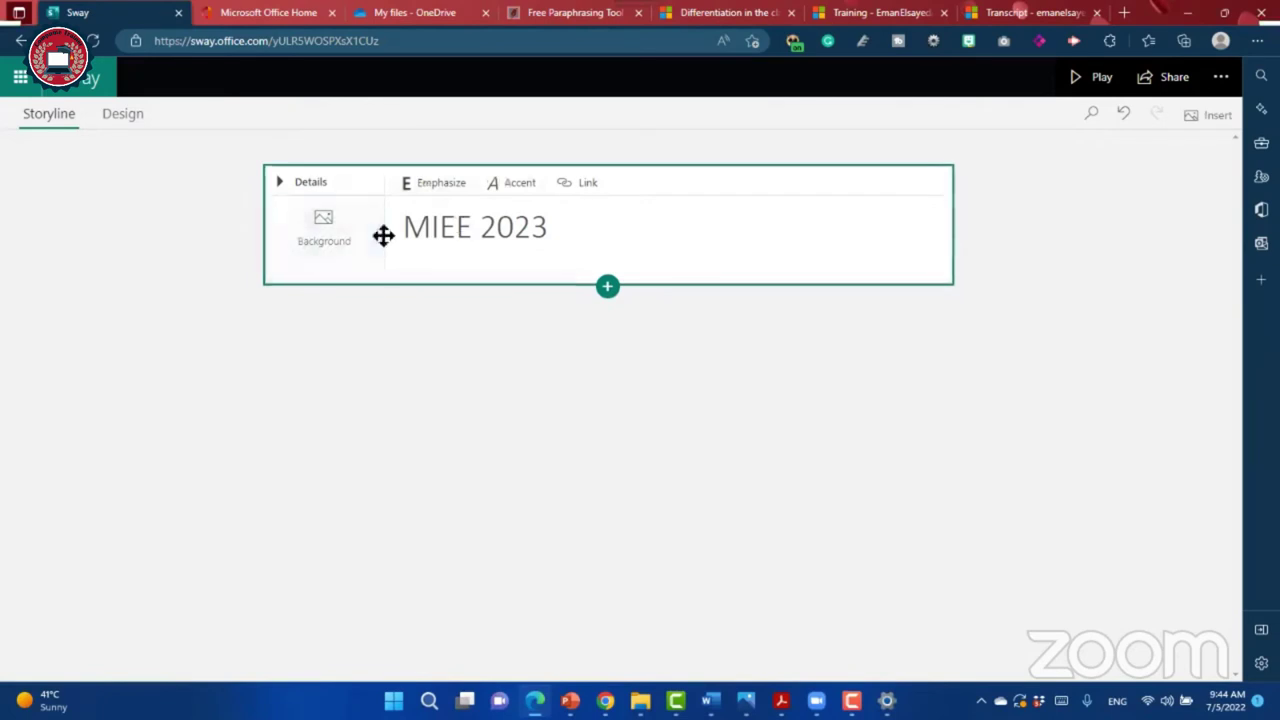
Step: Emphasize the whole 'MIEE 2023' title and show the add-content options below it
triple_click(473, 232)
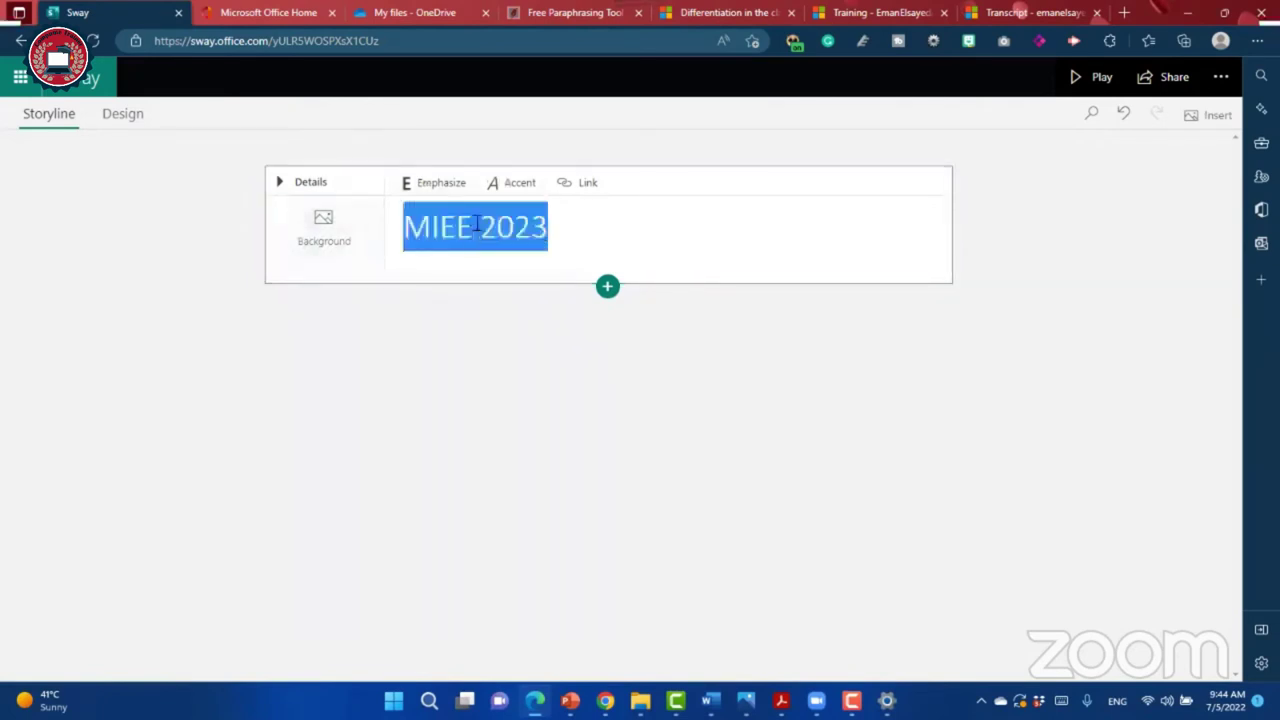
click(428, 190)
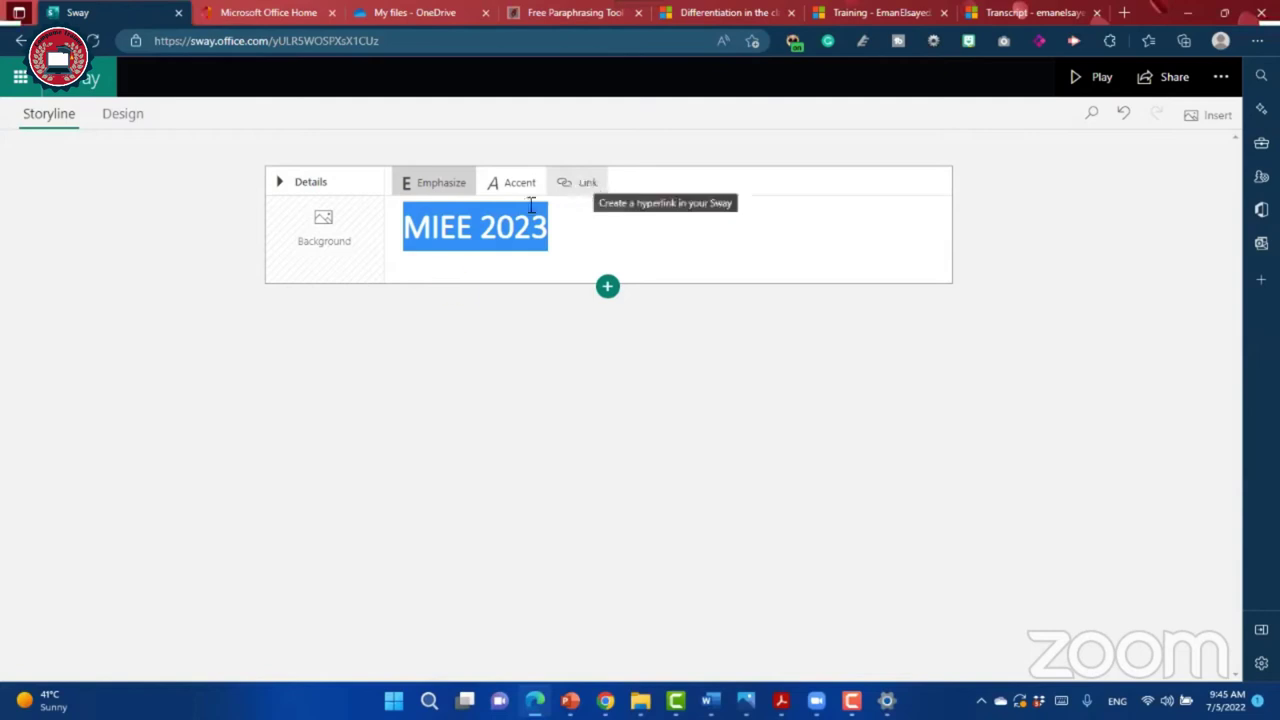
click(449, 287)
click(437, 357)
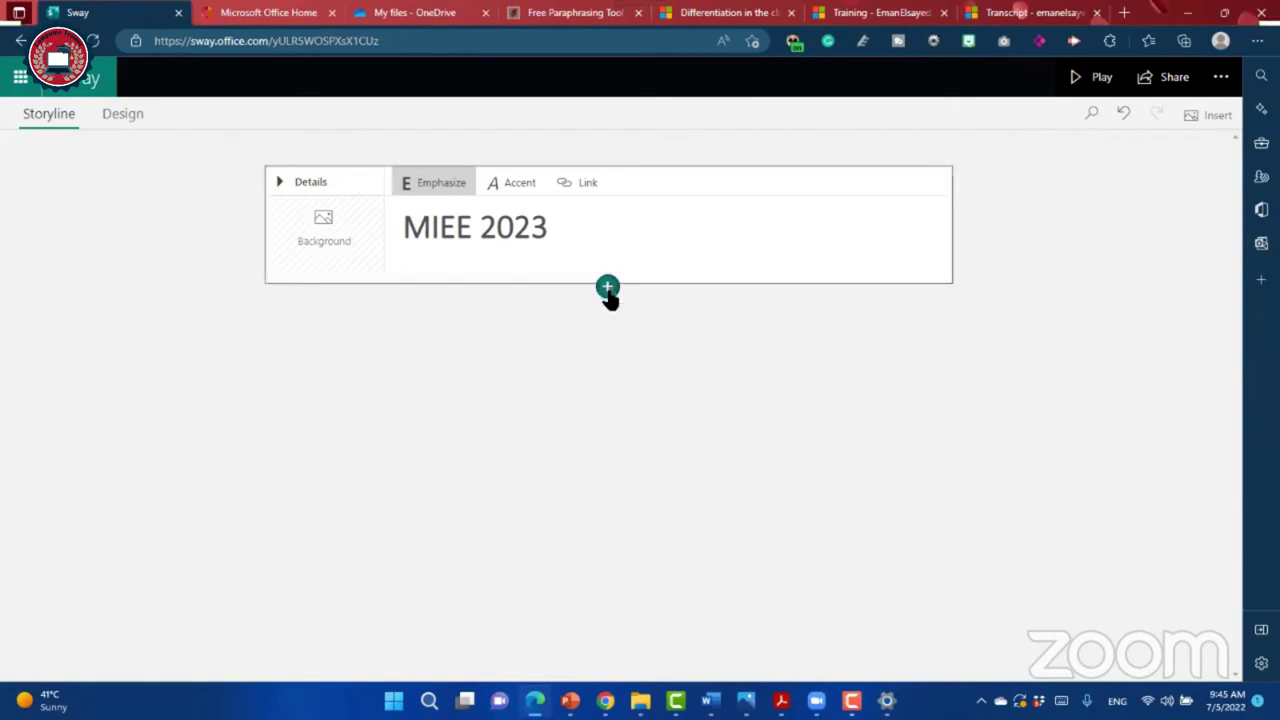
click(607, 289)
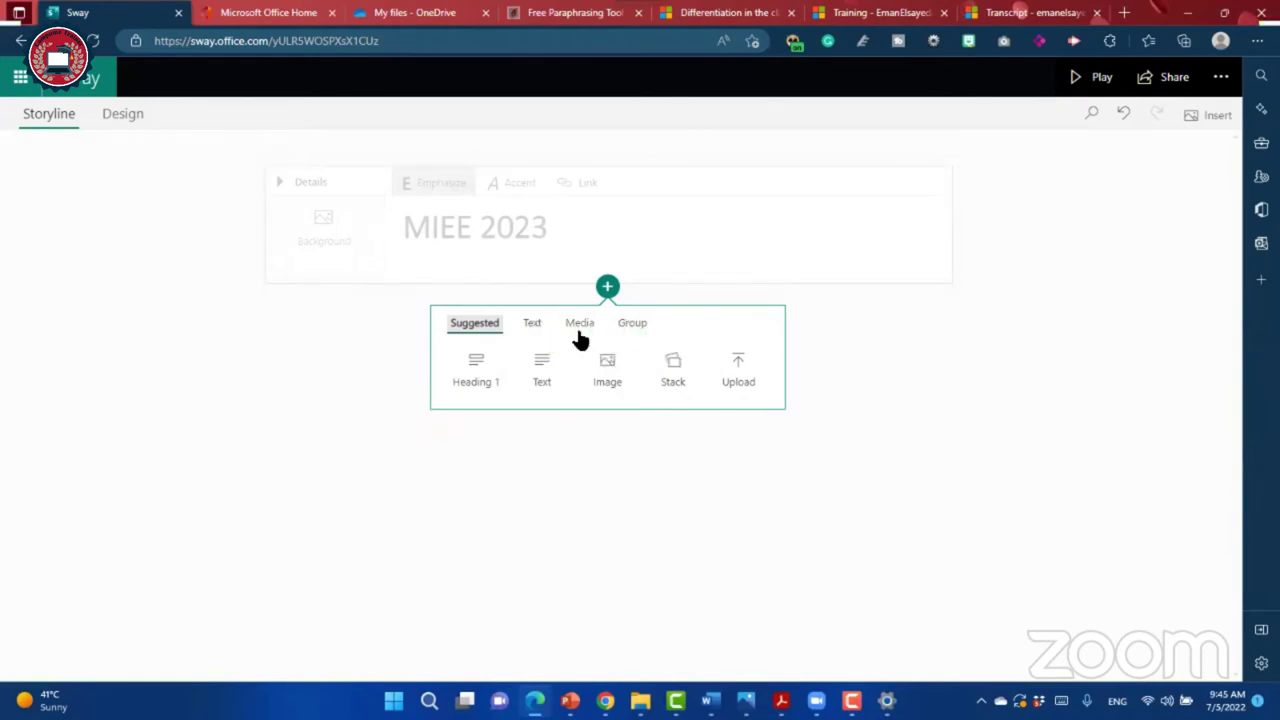
Step: Insert a Heading 1 card reading 'How am I', correcting the final i to capital I
click(498, 323)
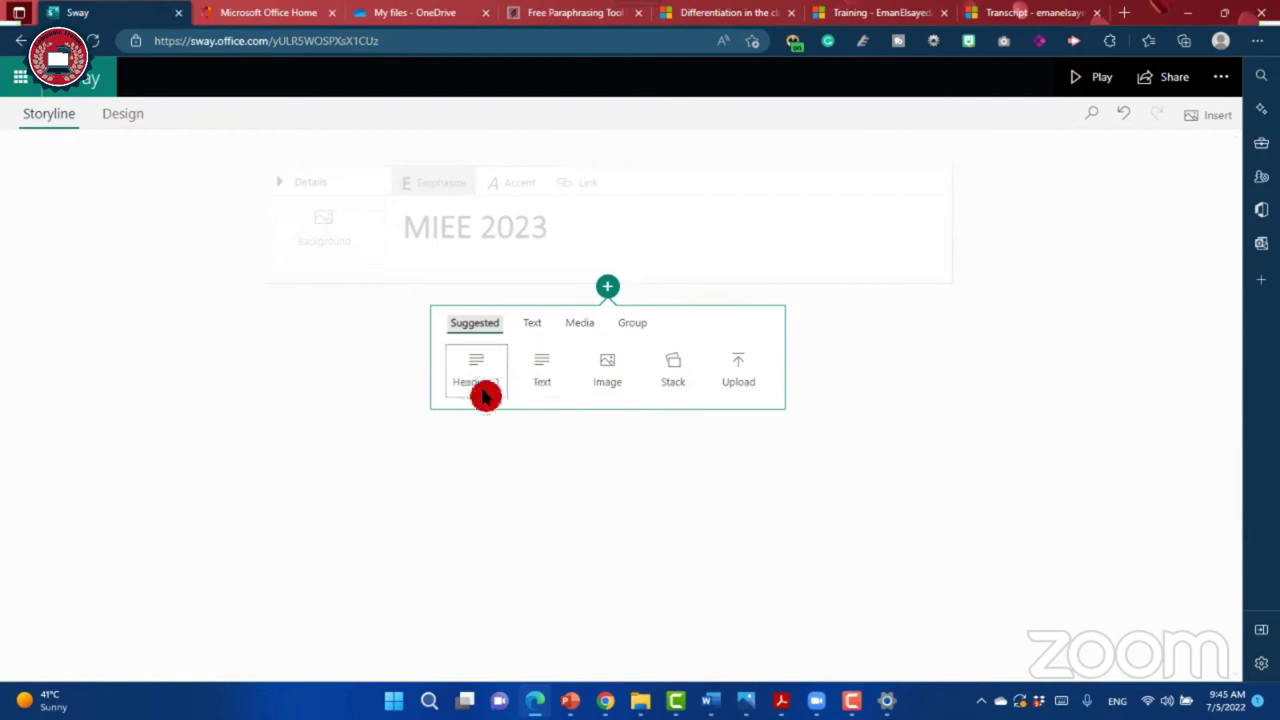
click(479, 328)
click(490, 370)
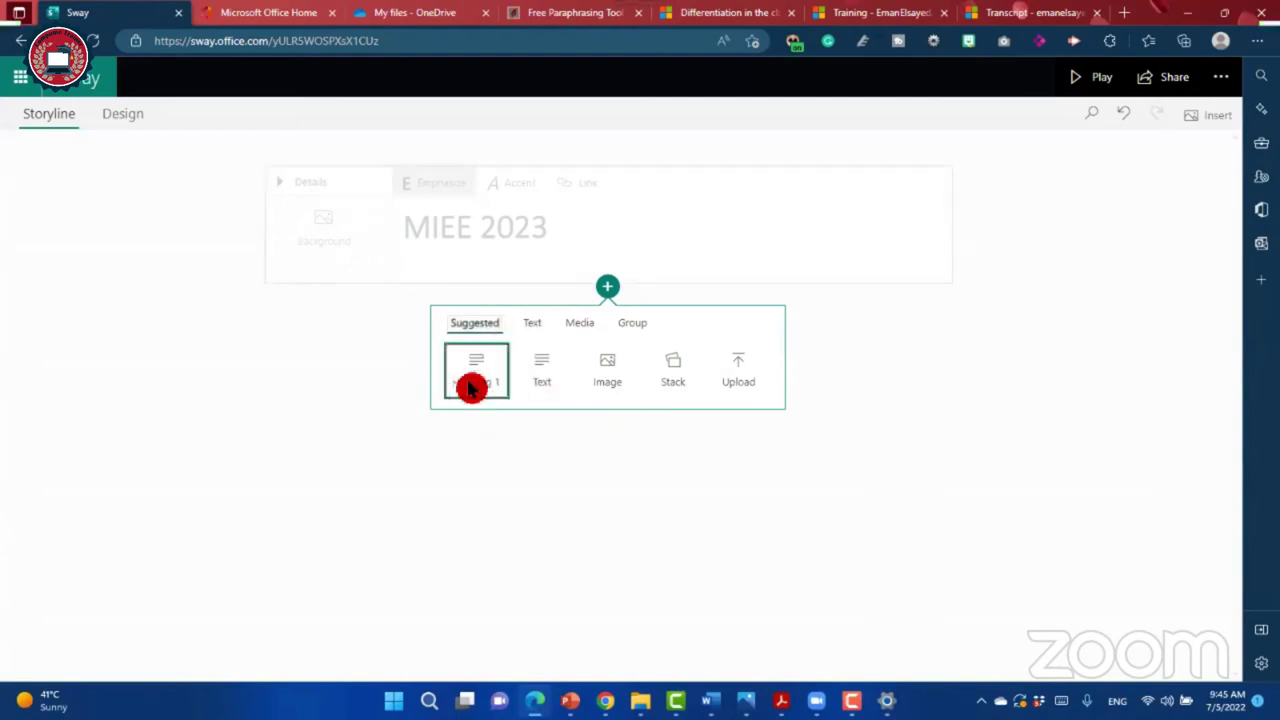
click(472, 385)
click(452, 391)
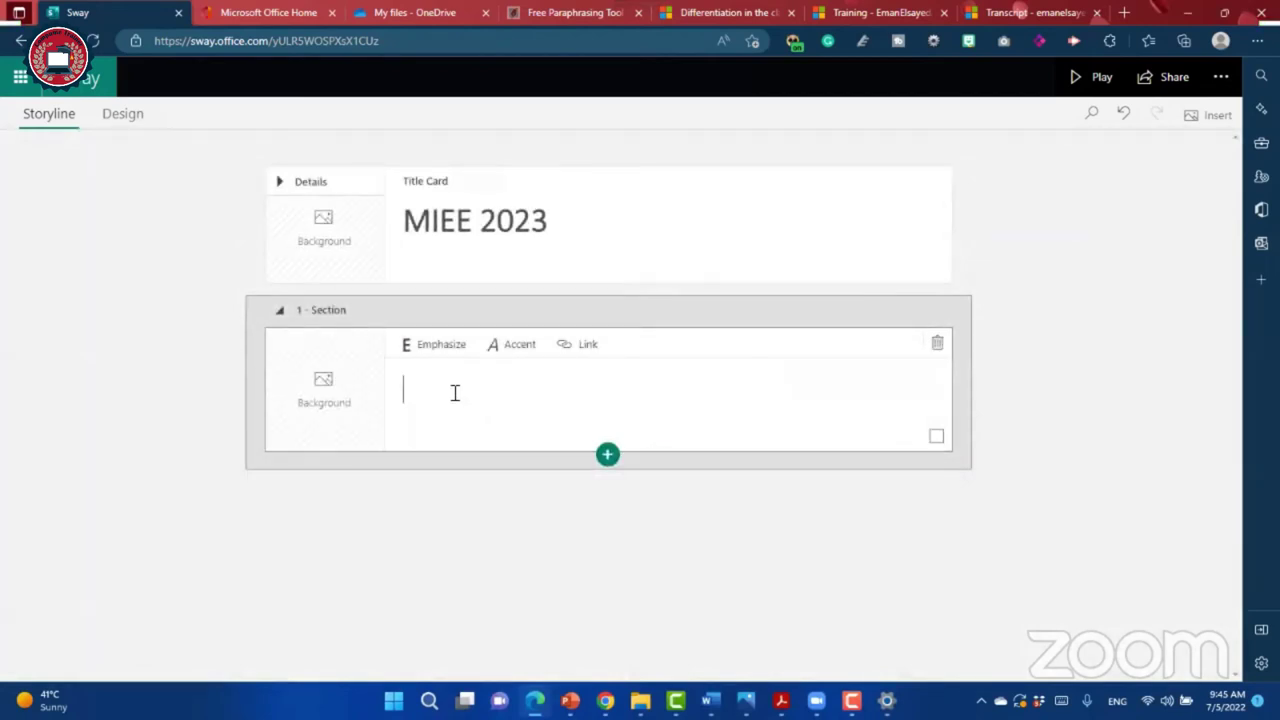
text(How am)
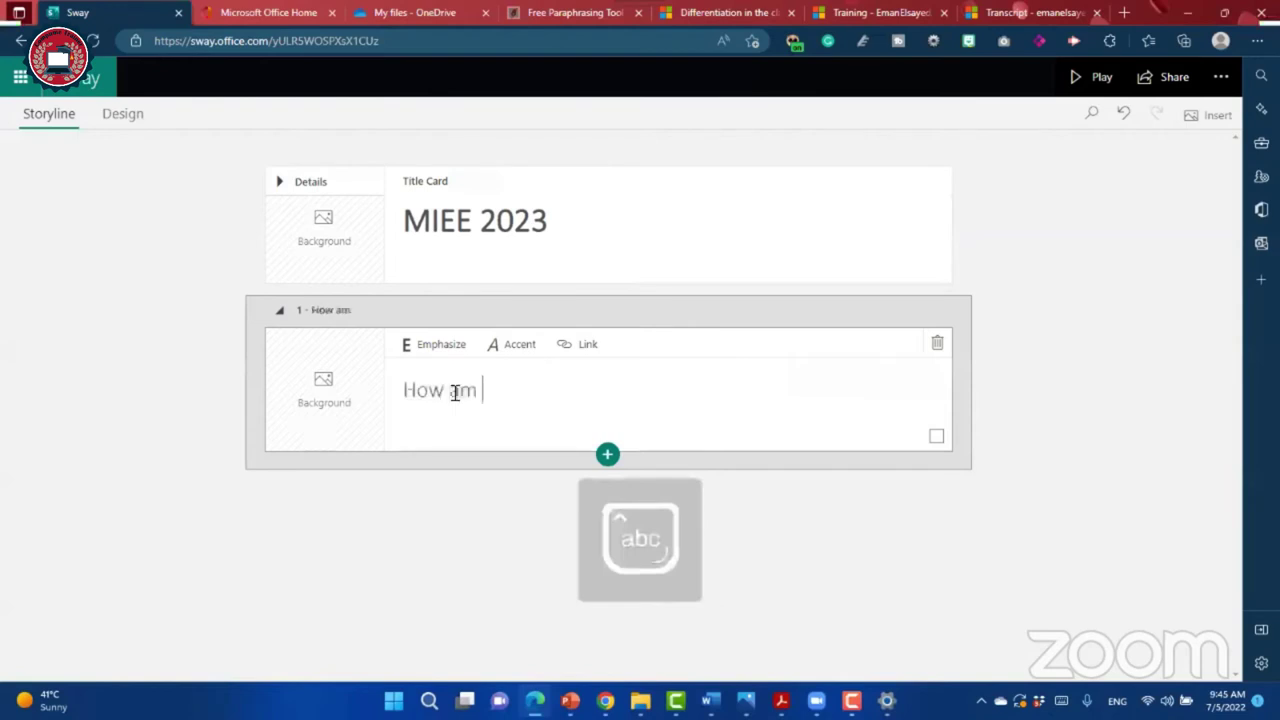
text(i)
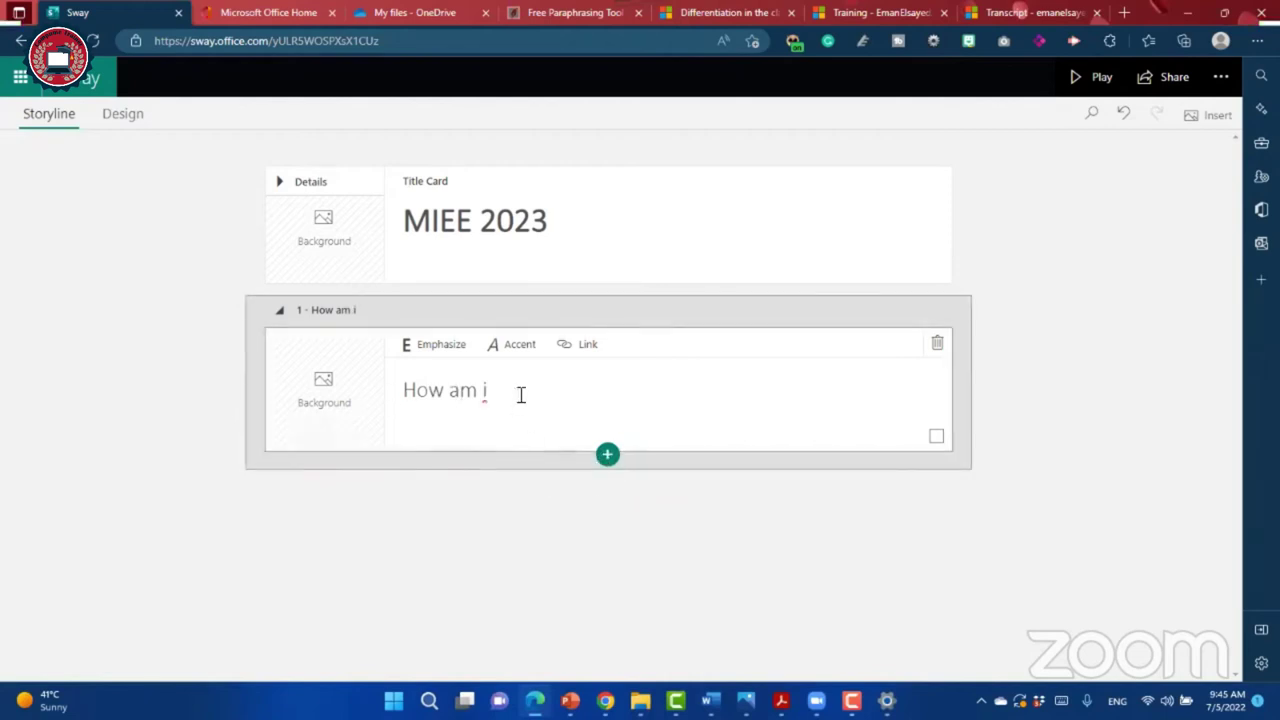
click(552, 412)
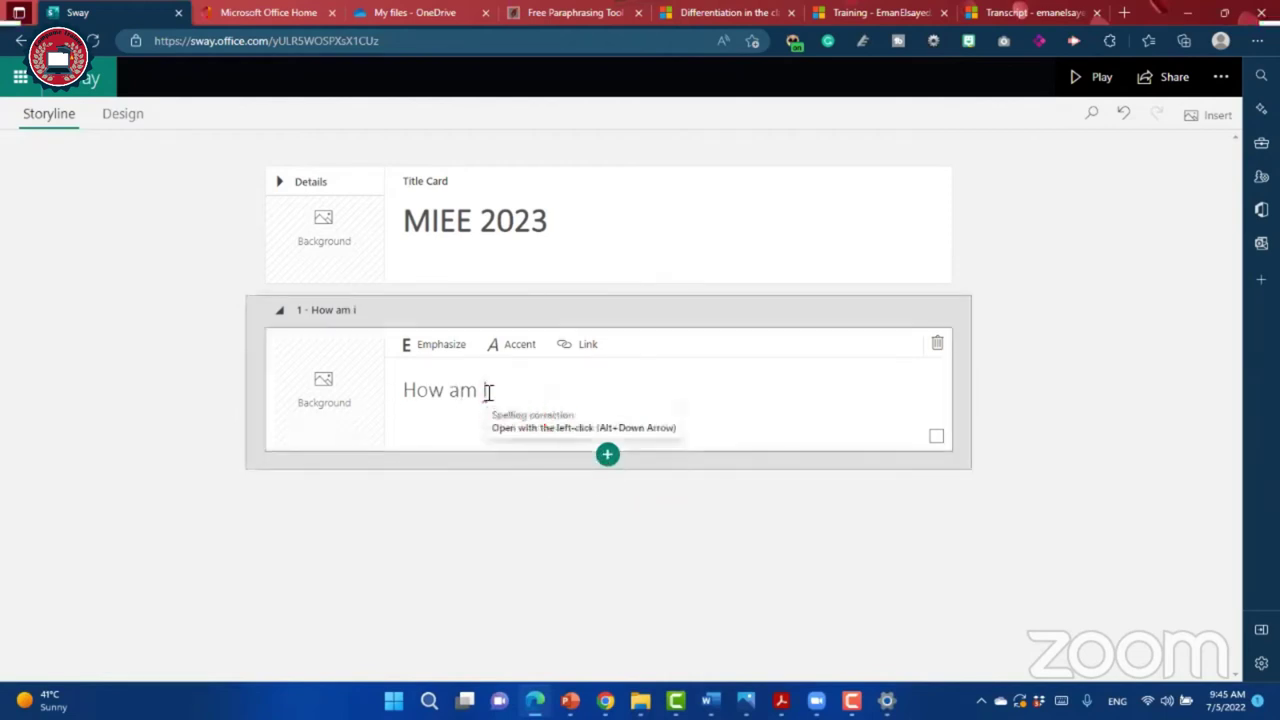
click(490, 398)
click(531, 503)
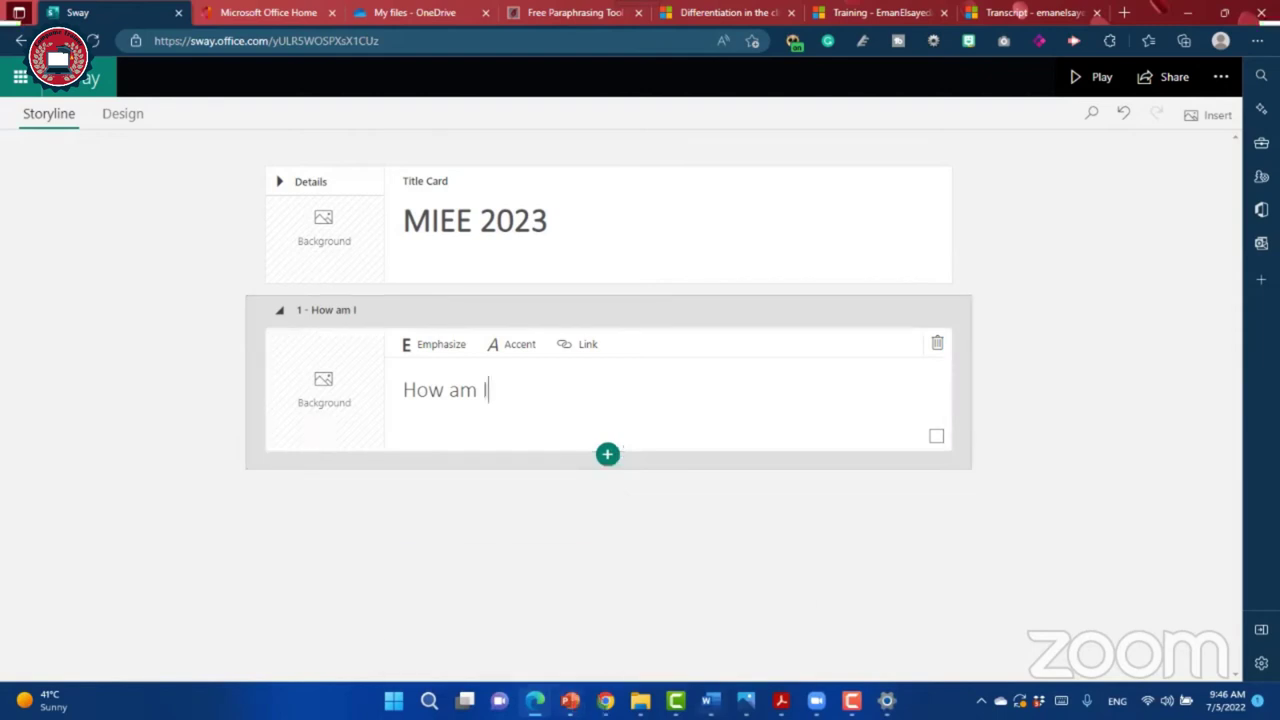
Step: Select the Arabic paragraphs on workshops and the Excel file in Word, then bring up PowerPoint
key(alt+Tab)
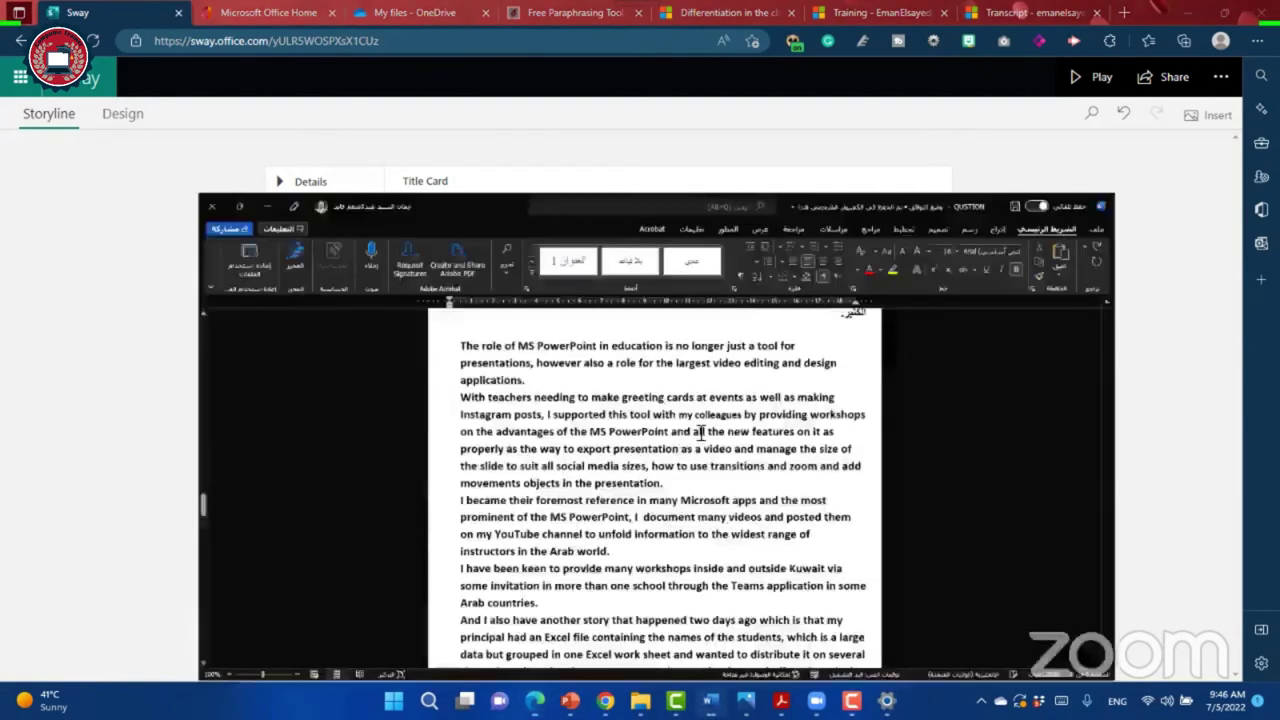
scroll(795, 525, up, 3)
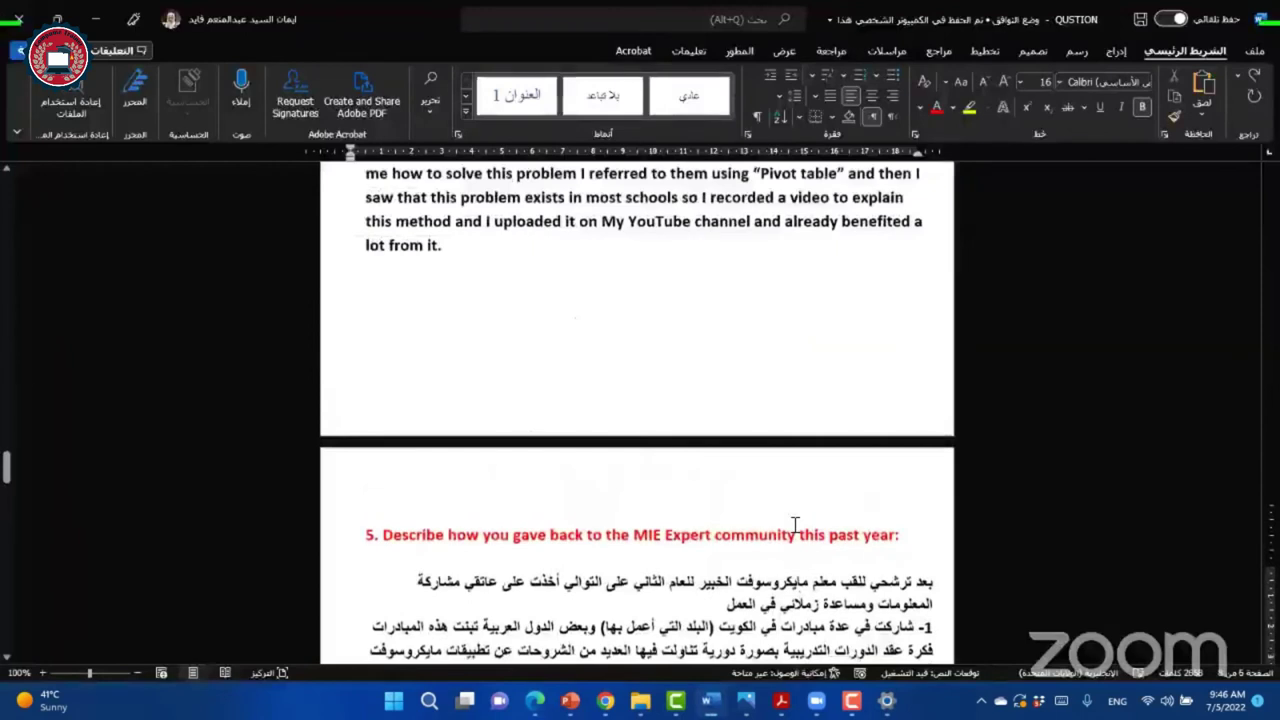
scroll(795, 525, up, 3)
scroll(840, 326, up, 3)
scroll(814, 391, up, 5)
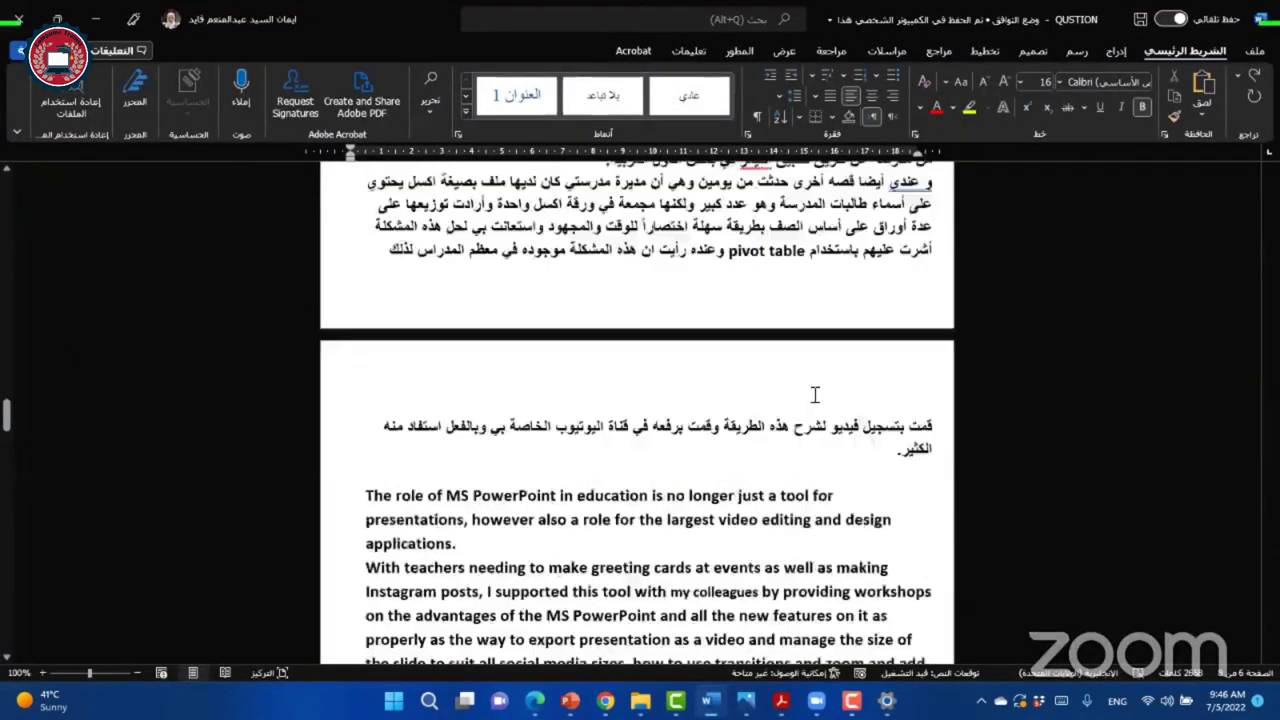
scroll(815, 396, up, 4)
scroll(815, 396, down, 1)
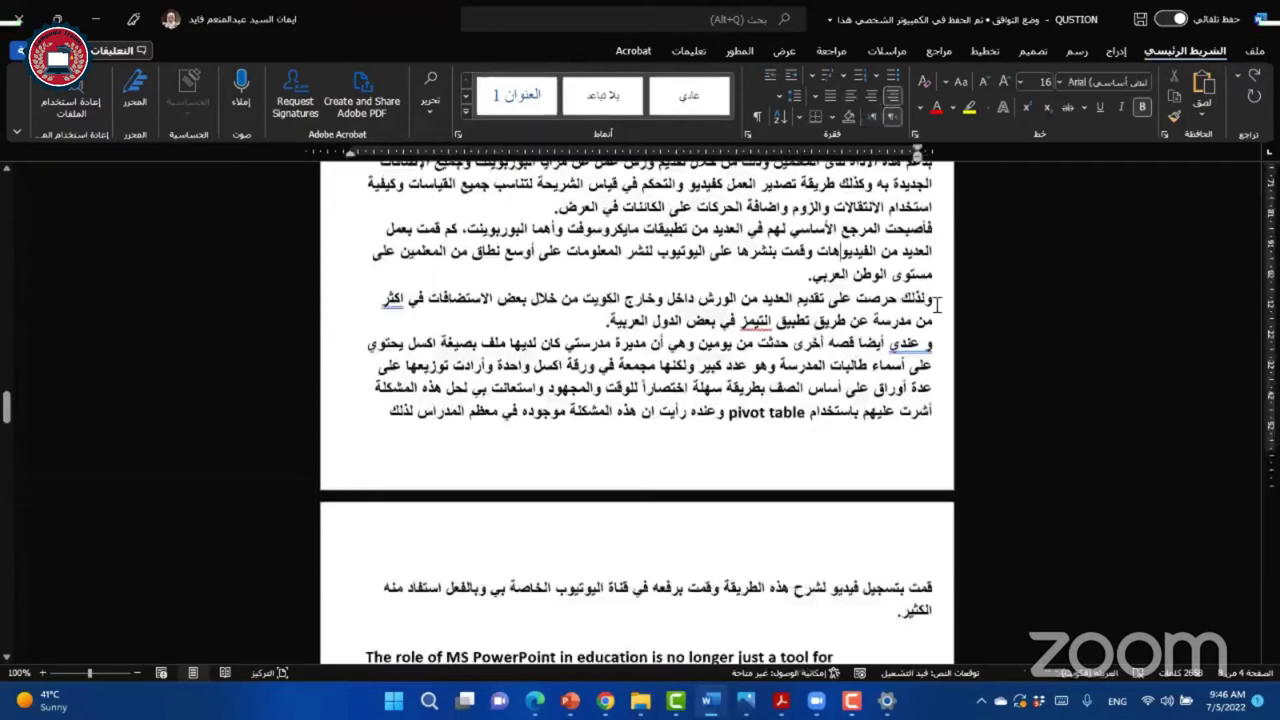
drag(938, 303, 520, 414)
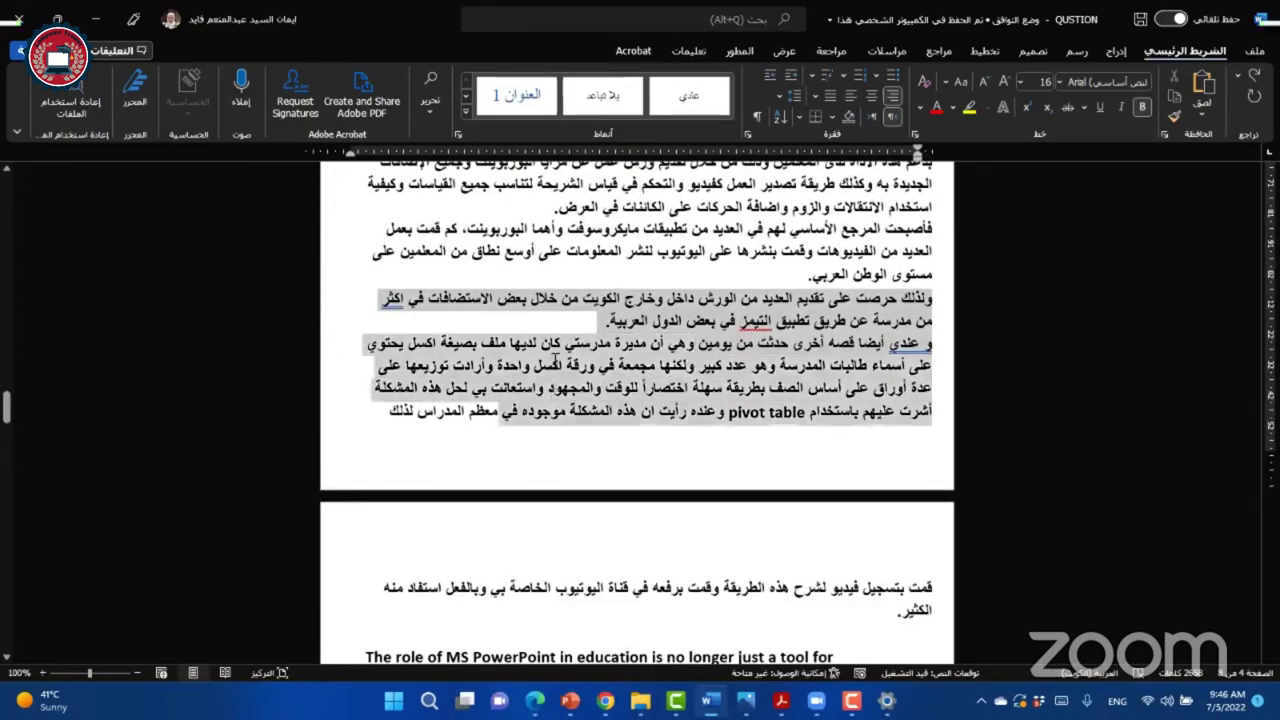
shift+click(520, 372)
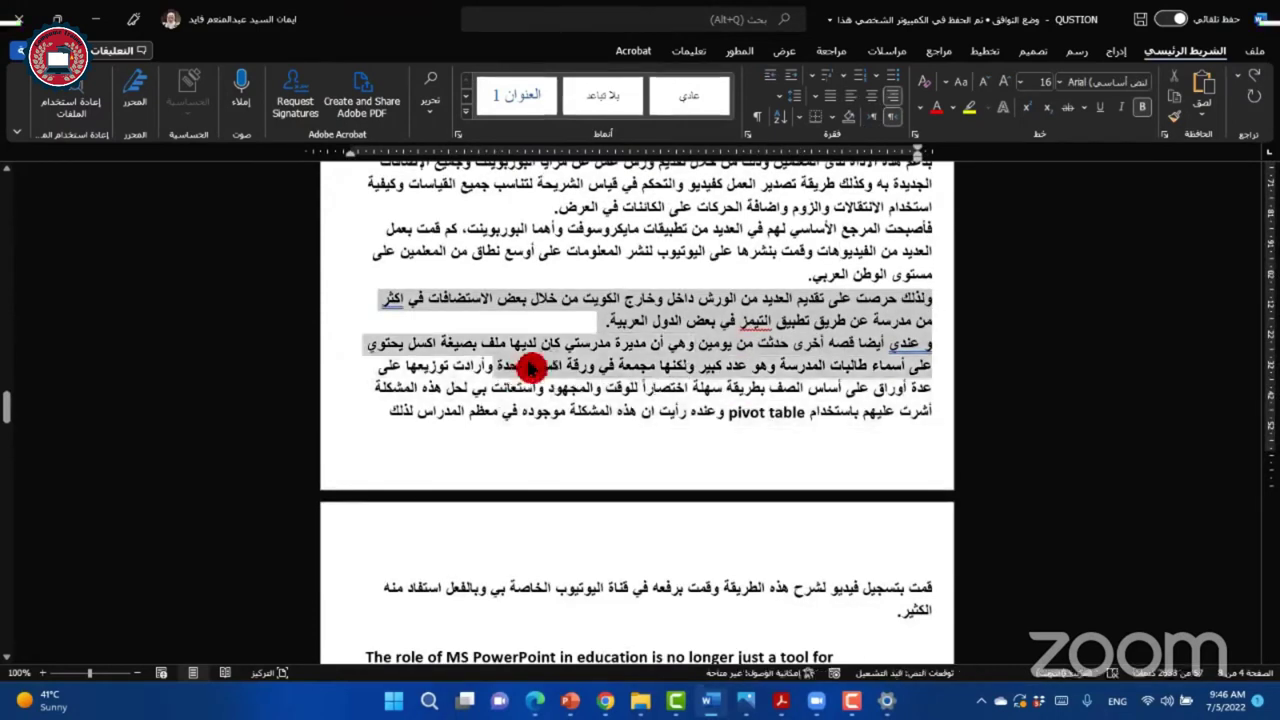
click(580, 702)
click(500, 640)
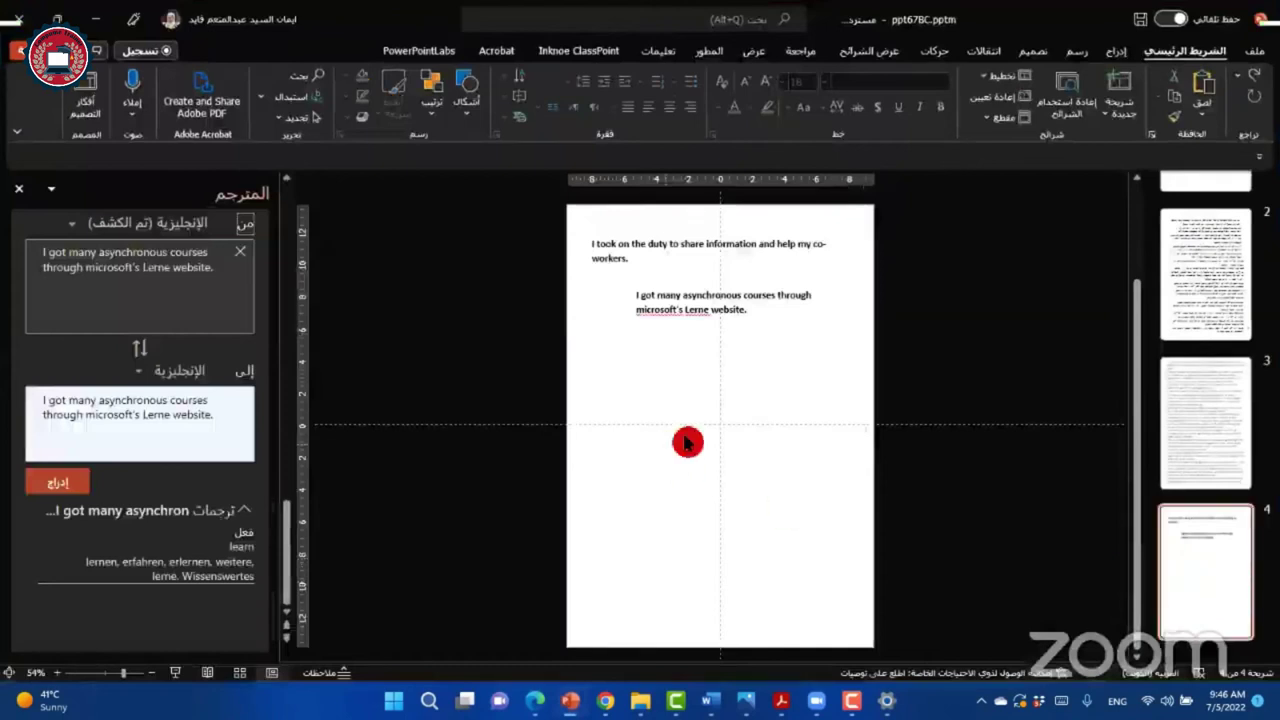
Step: Replace the slide's second text box contents with the copied Arabic paragraphs
click(741, 304)
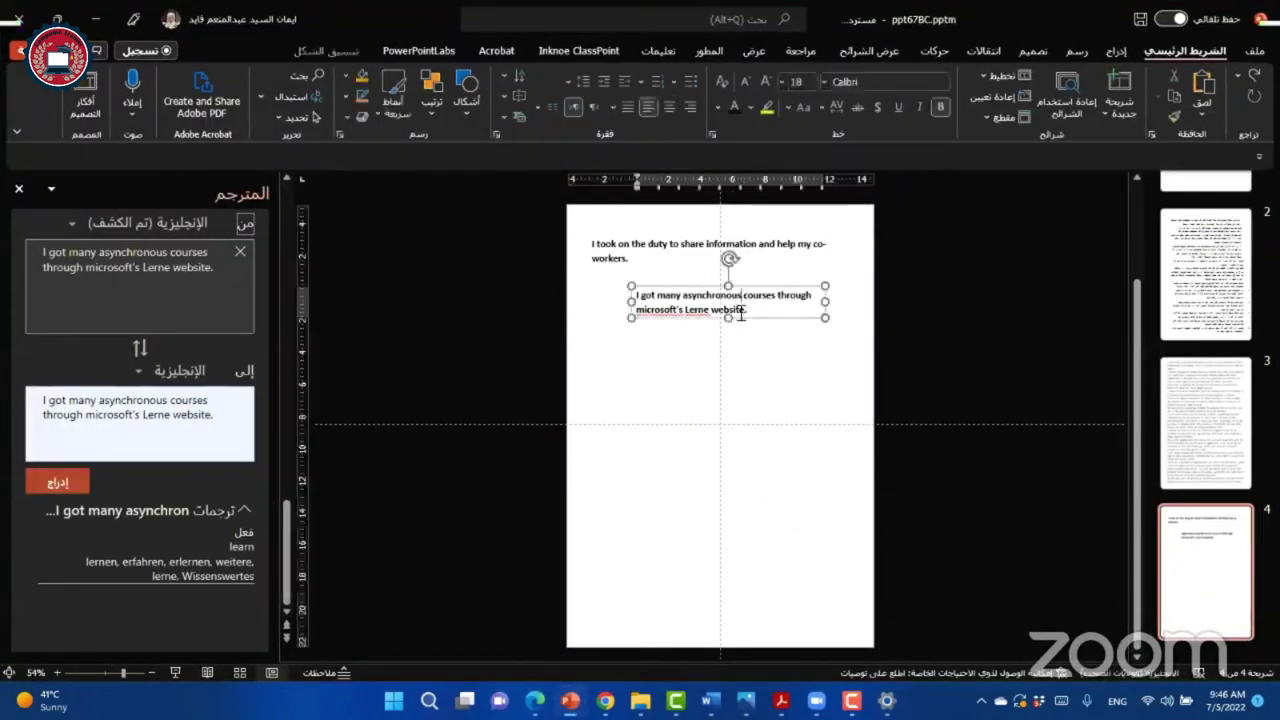
triple_click(749, 304)
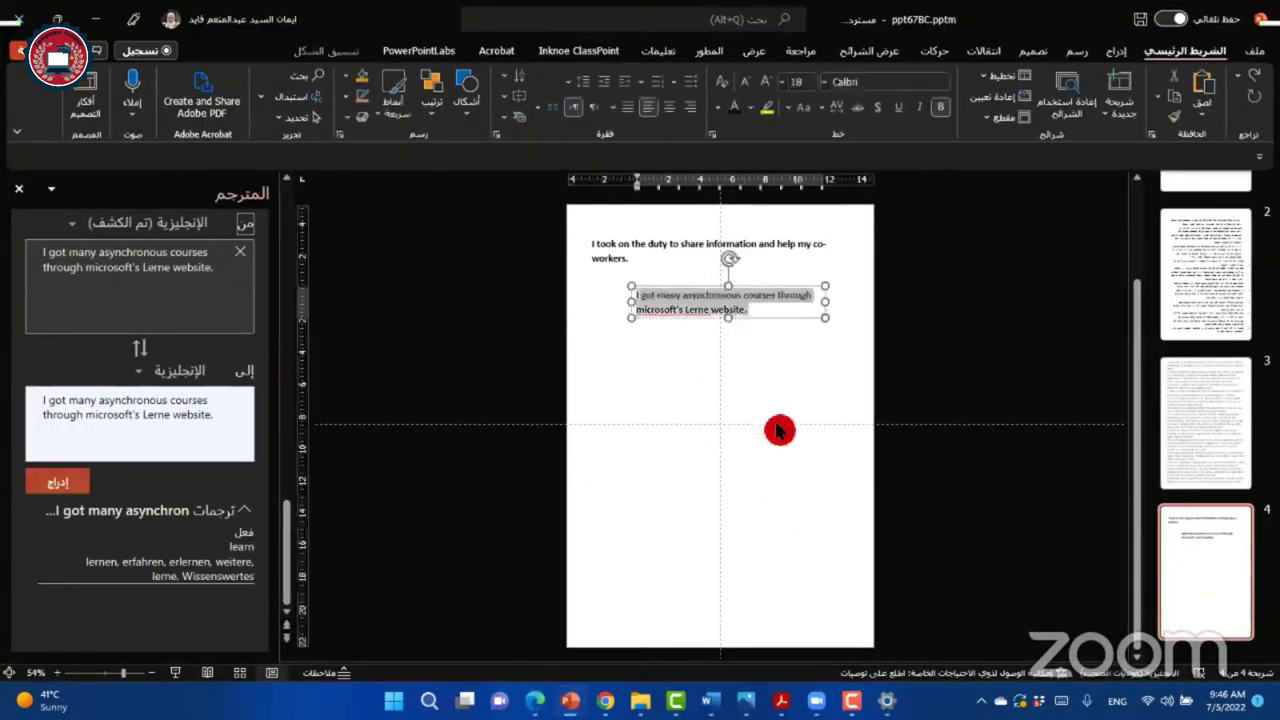
text(ولذلك حرصت على تقديم العديد من الورش داخل وخارج الكويت من خلال بعض الاستضافات في اكثر من مدرسة عن طريق تطبيق التيمز في بعض الدول العربية. و عندي أيضا قصه أخرى حدثت من يومين وهي أن مديرة مدرستي كان لديها ملف بصيغة اكسل يحتوي على أسماء طالبات المدرسة وهو عدد كبير ولكنها مجمعة في ورقة اكسل واحدة)
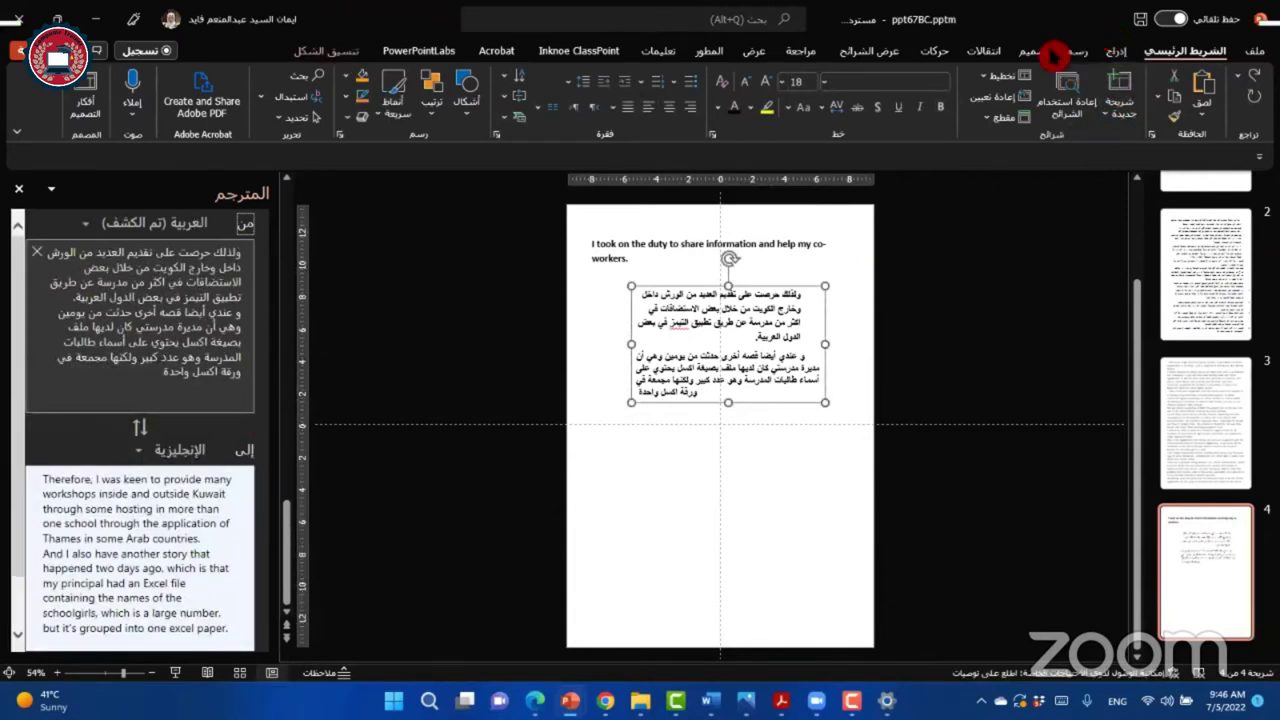
Step: Translate the pasted text to English in place, then return to the Sway
click(803, 51)
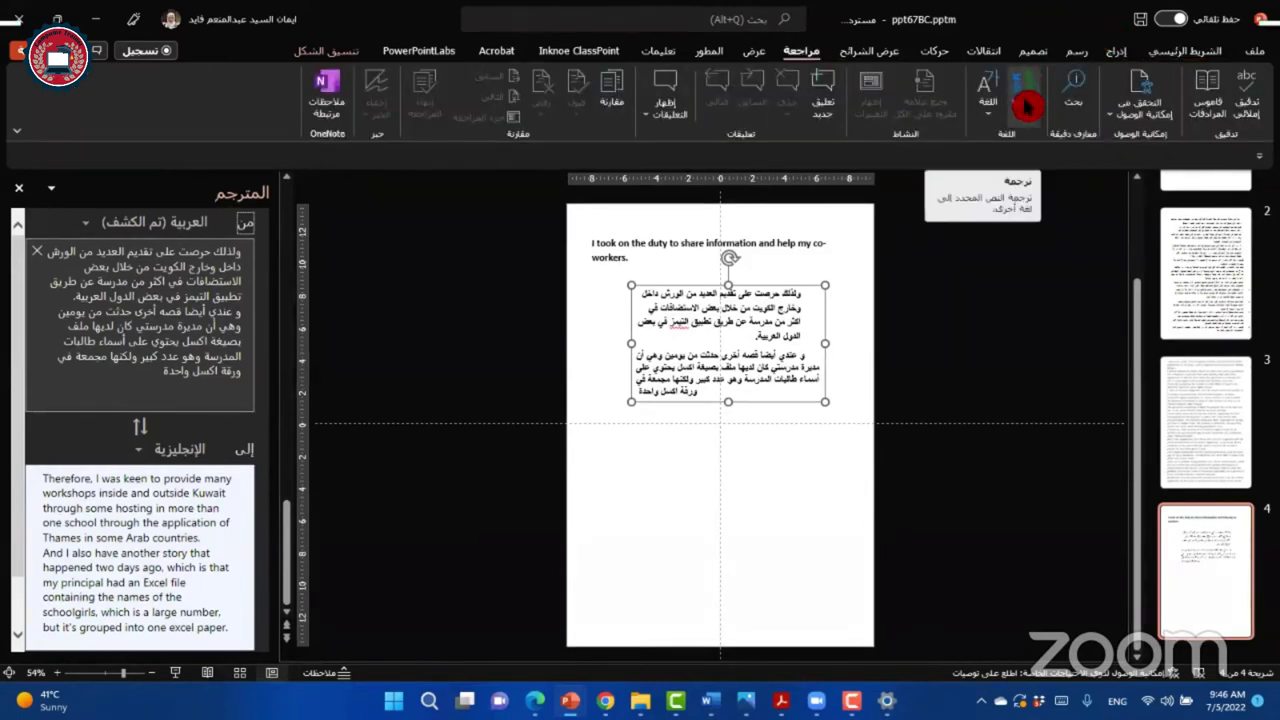
click(1031, 106)
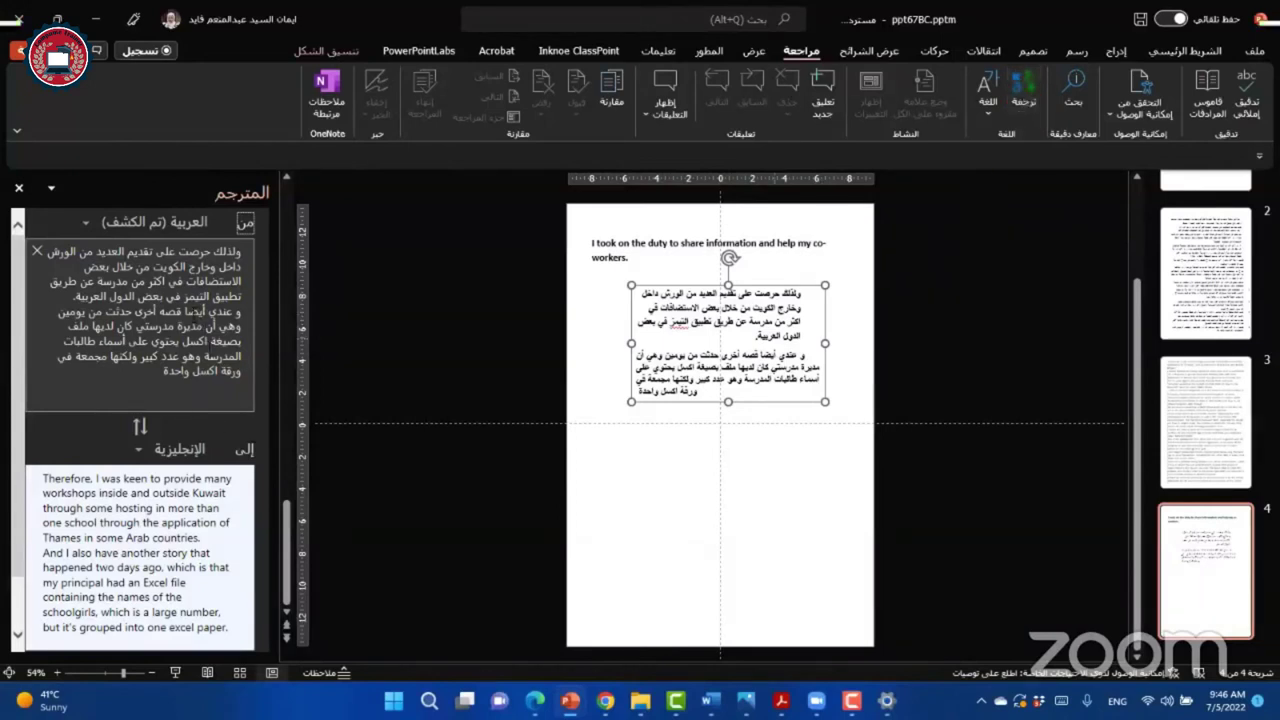
click(134, 574)
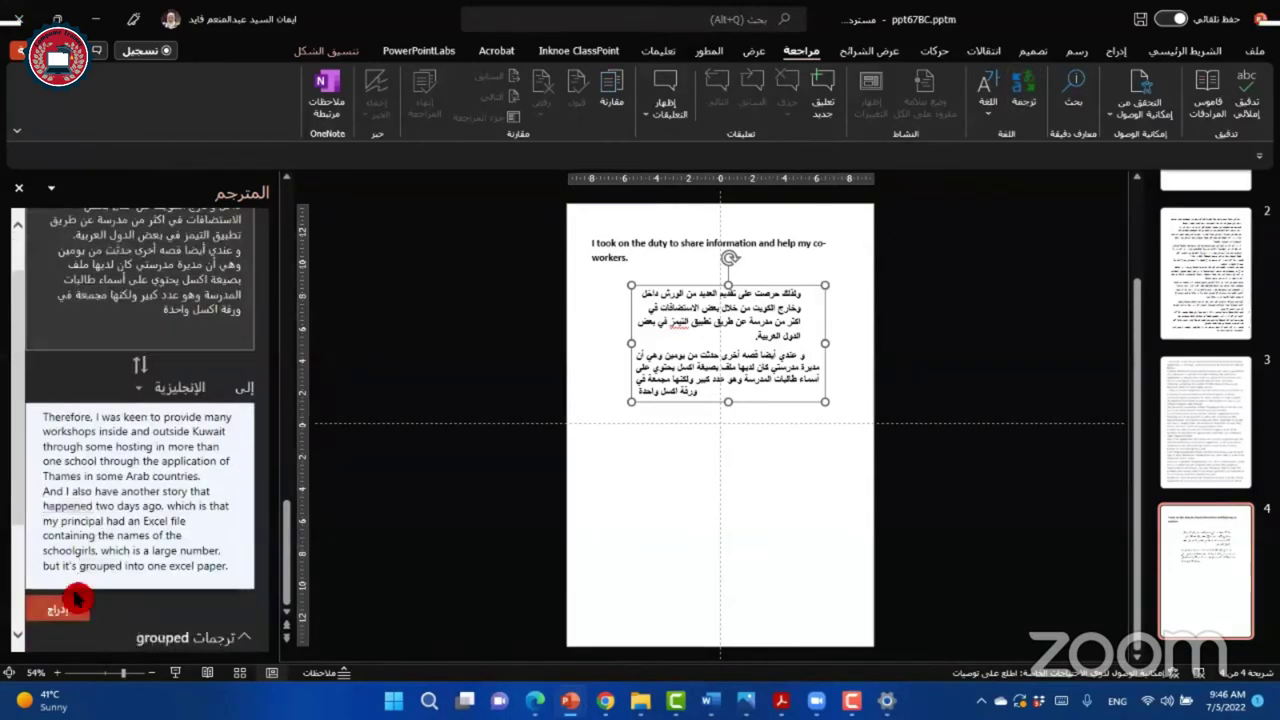
click(76, 598)
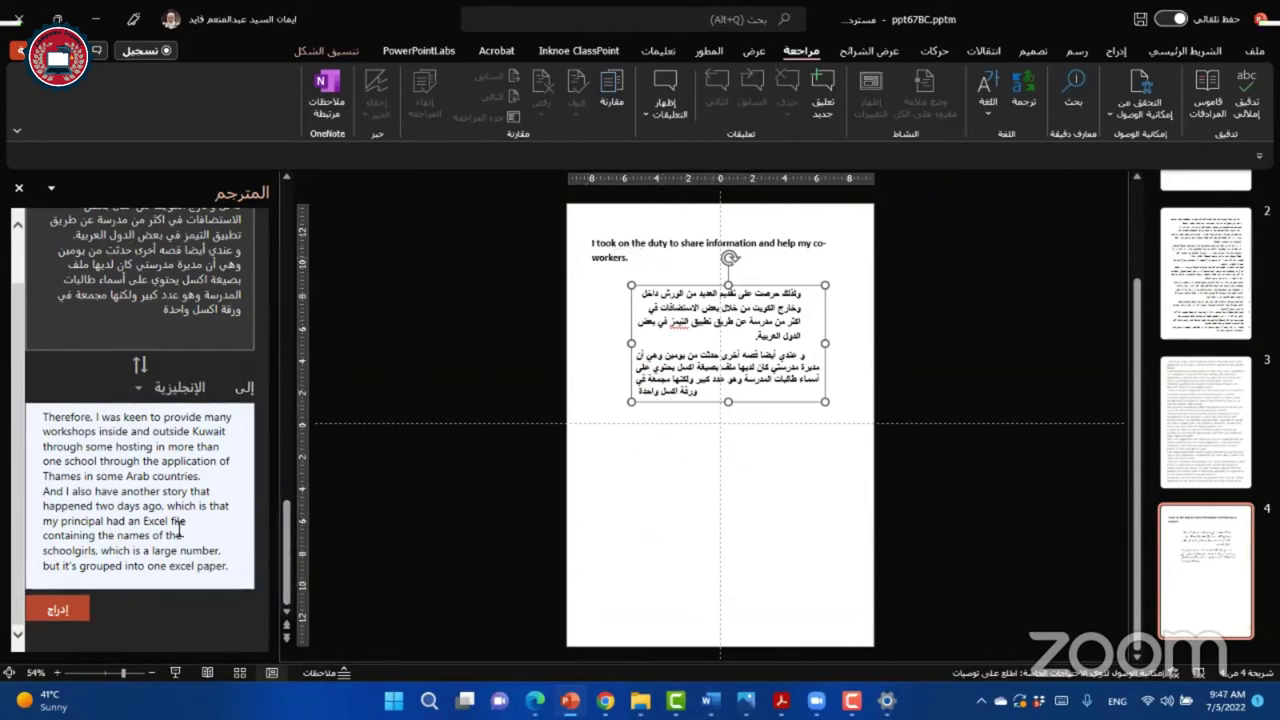
click(60, 610)
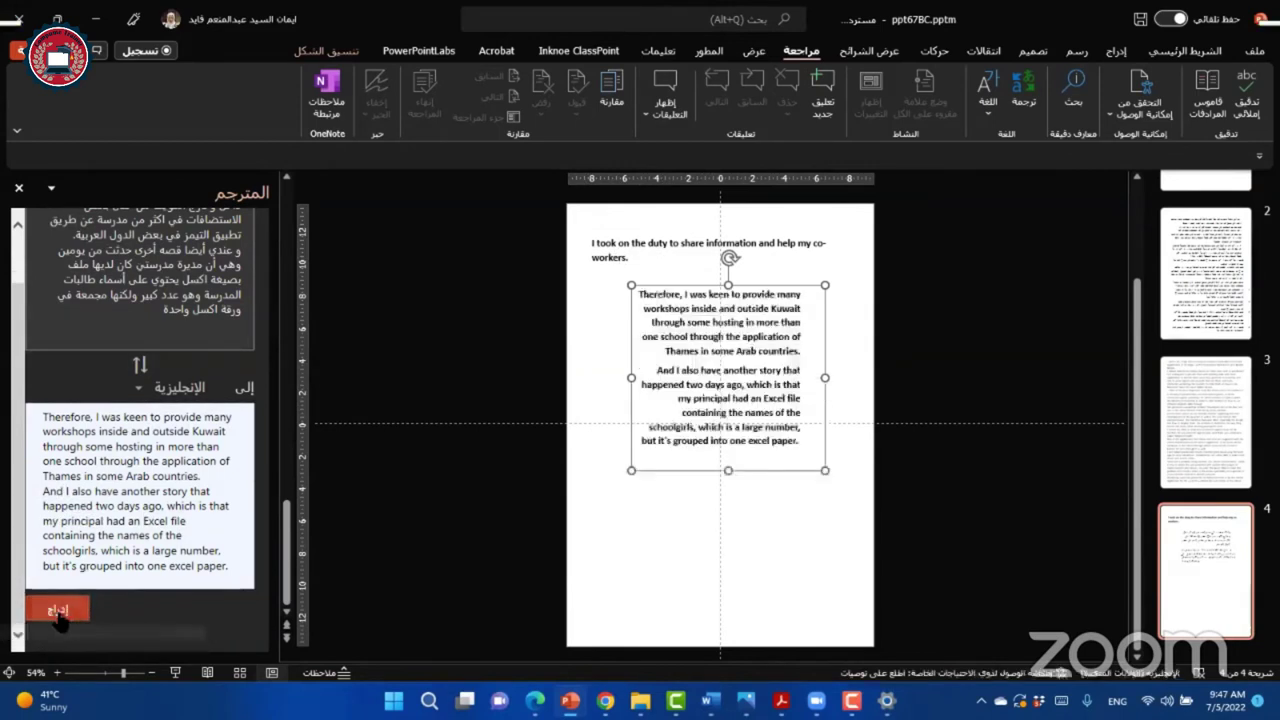
click(662, 449)
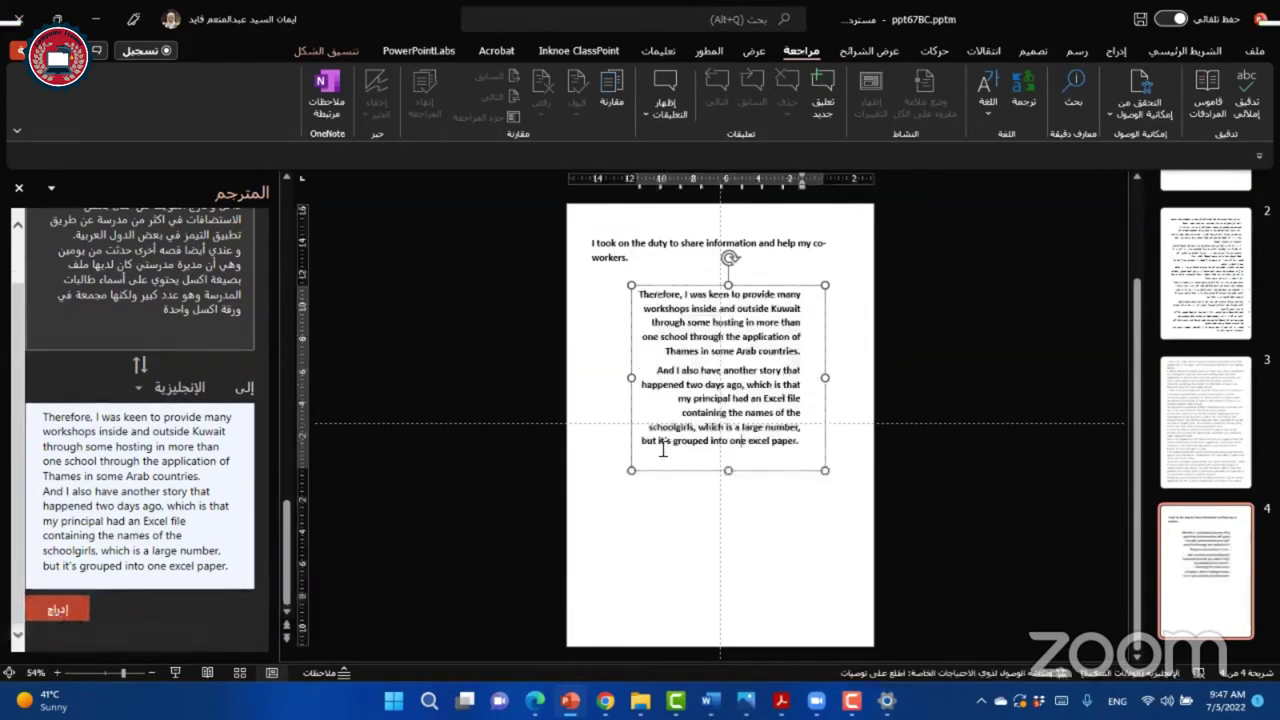
drag(643, 445, 776, 294)
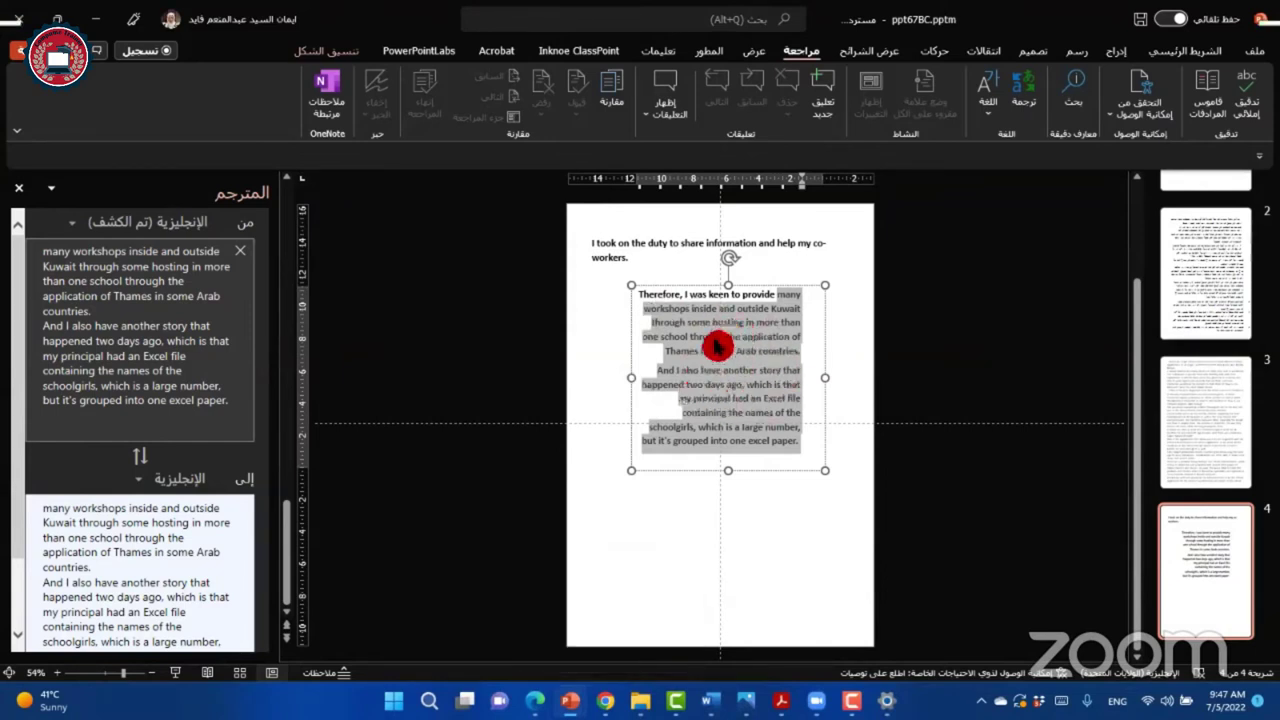
click(535, 700)
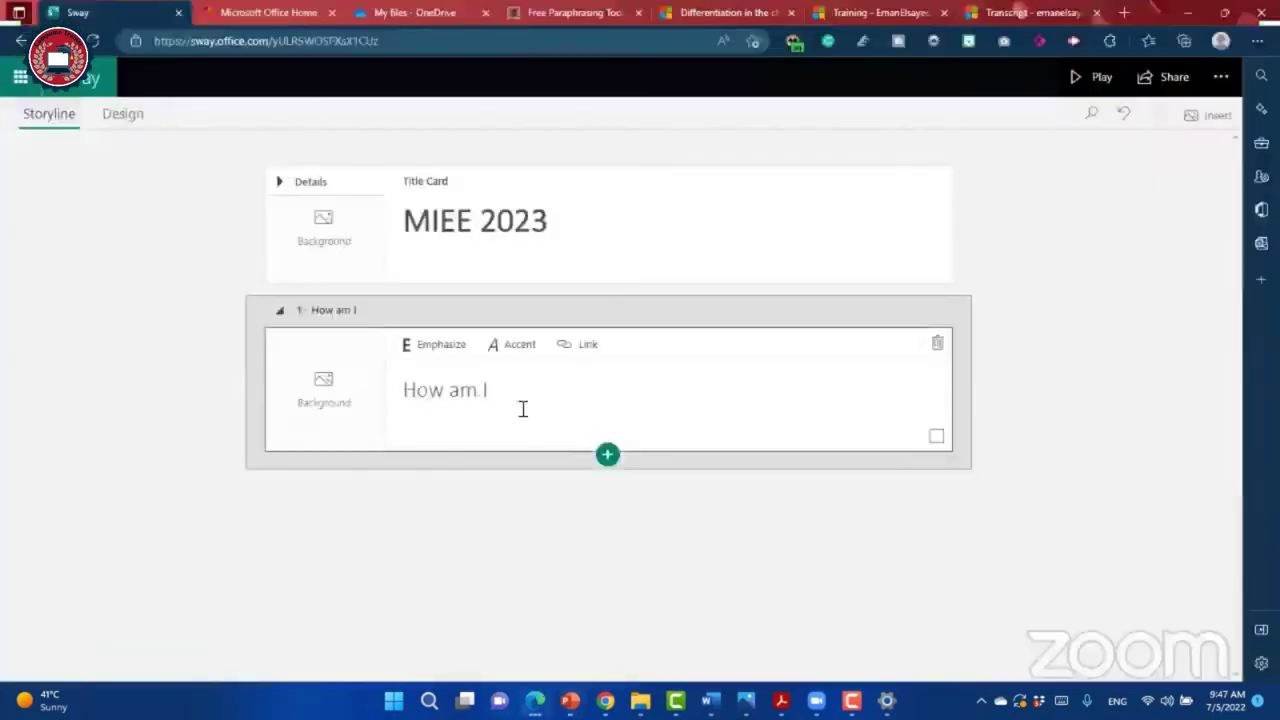
Step: Add an empty text card below the 'How am I' heading
click(608, 456)
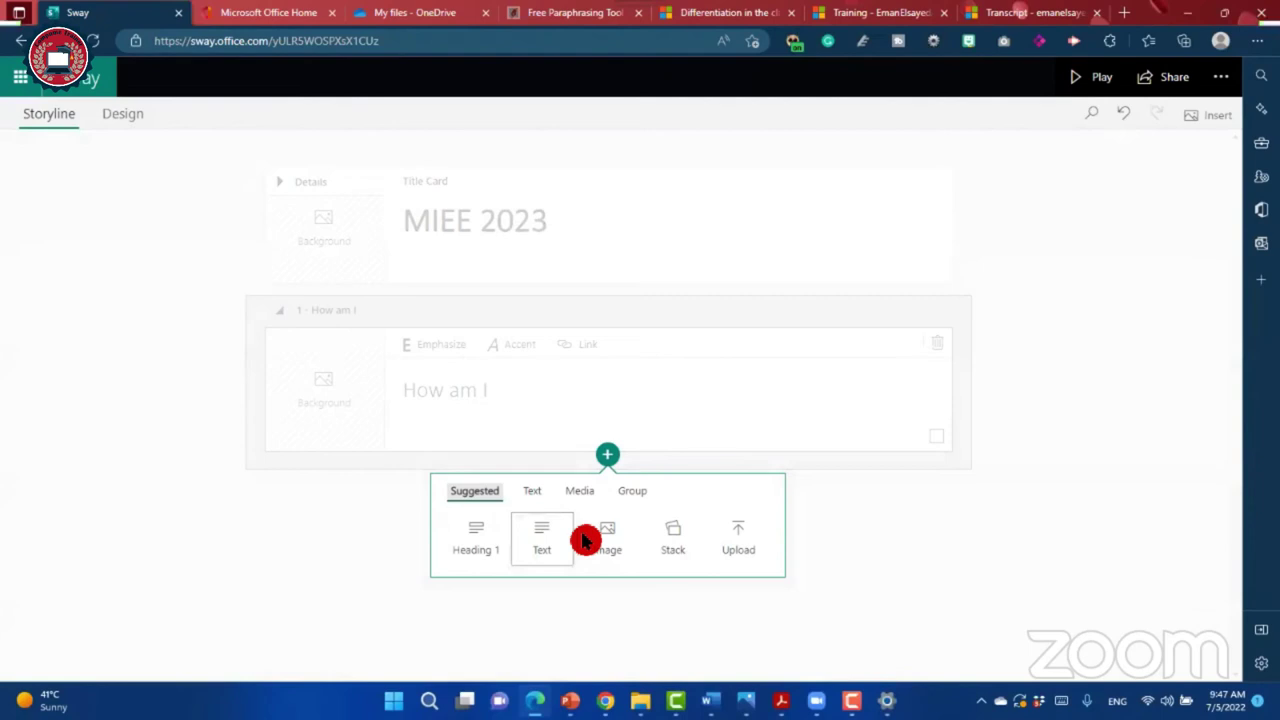
click(541, 540)
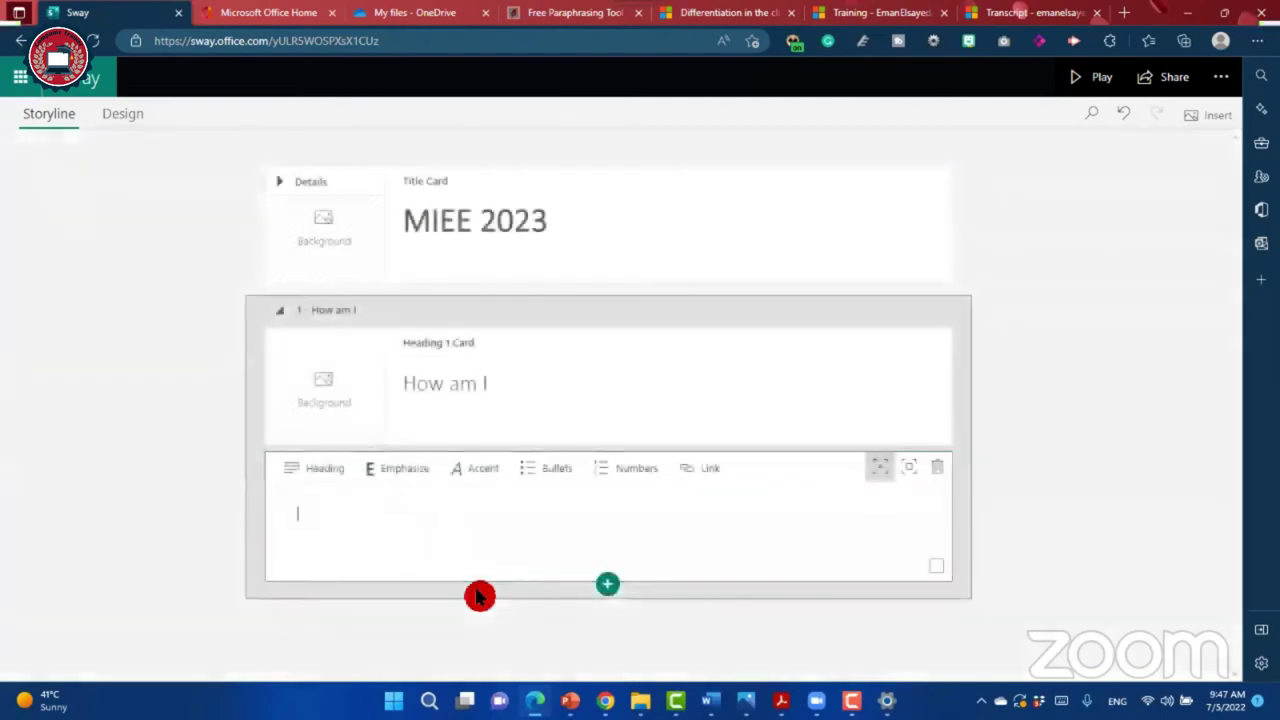
key(ctrl+v)
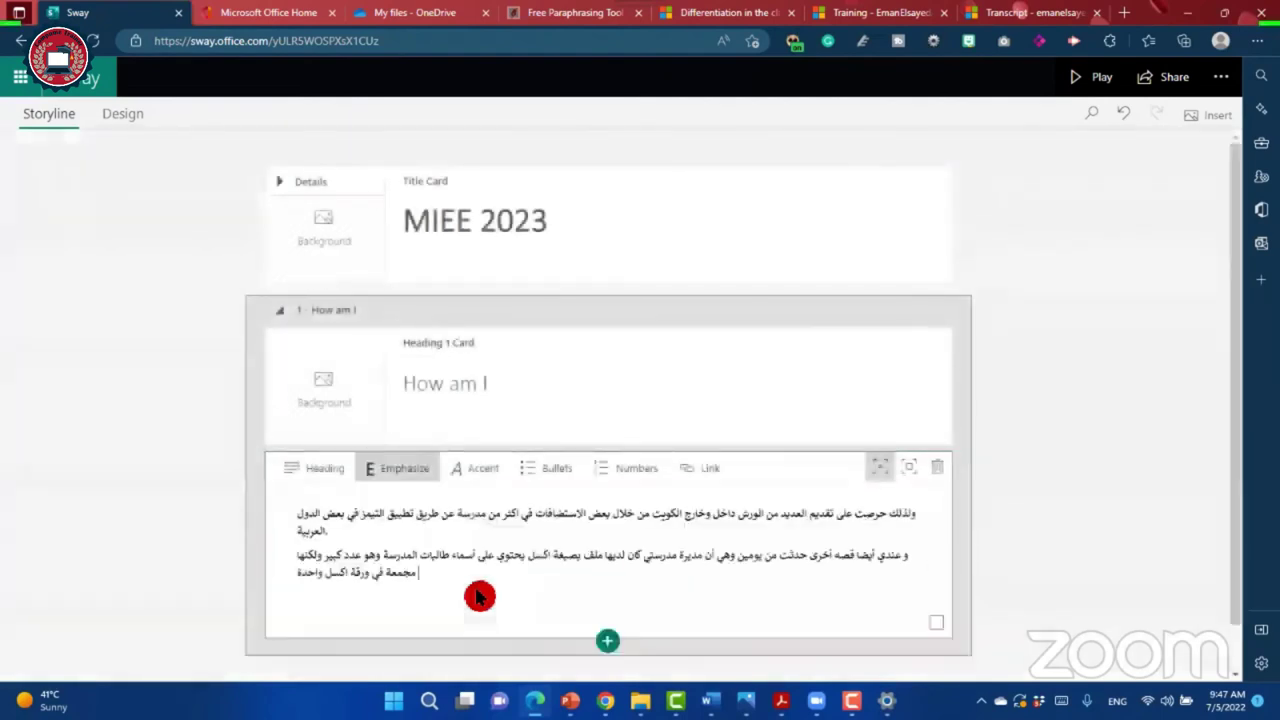
key(ctrl+z)
Step: Select the English translation text box on PowerPoint slide 4 for copying
click(570, 700)
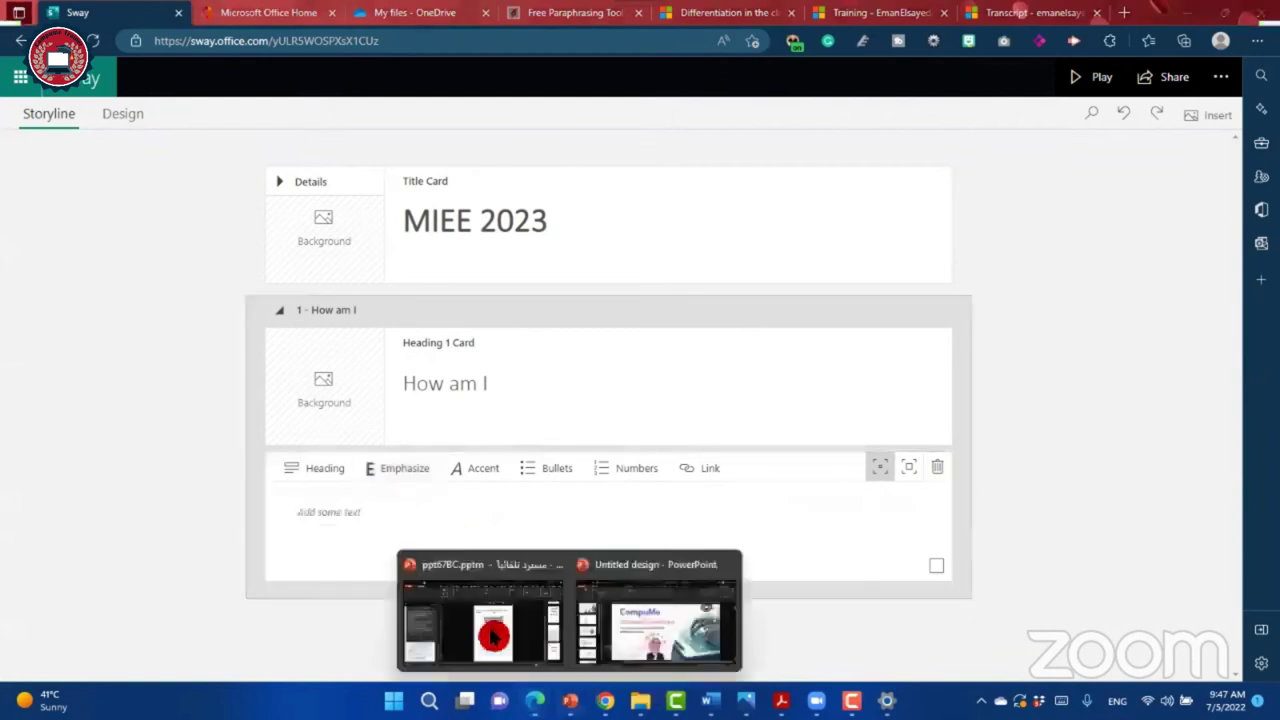
click(491, 636)
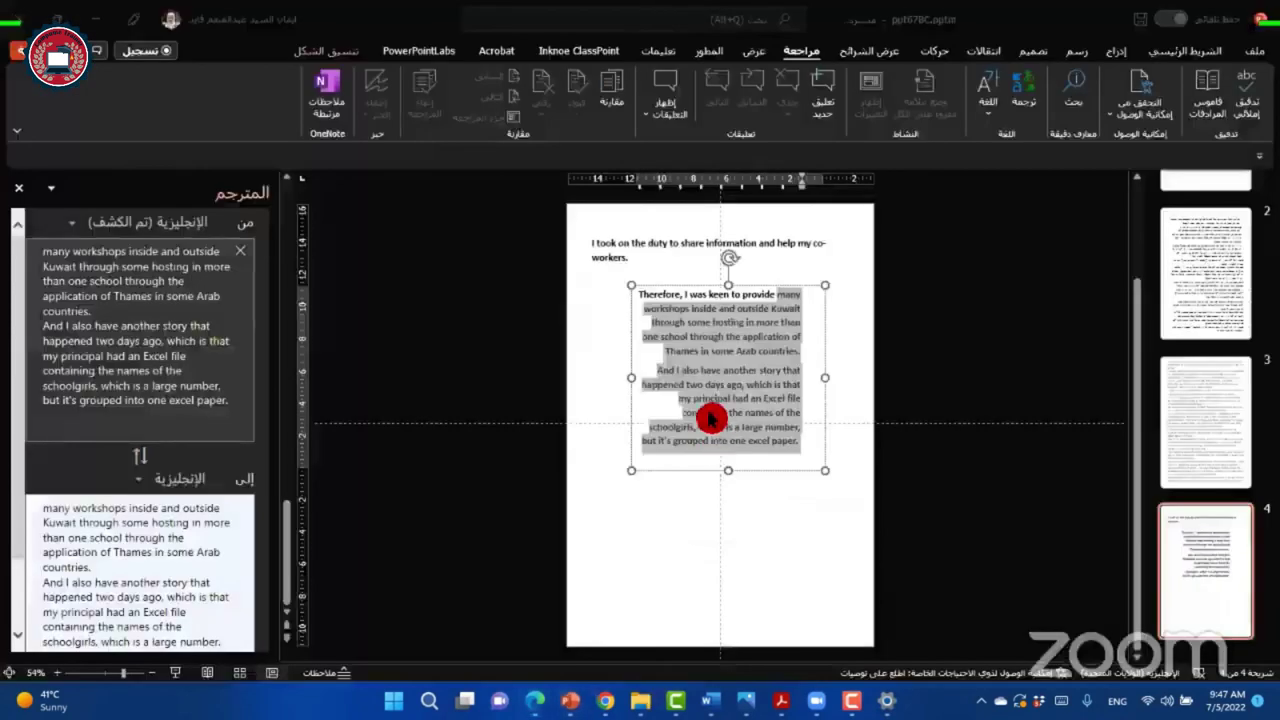
click(705, 405)
key(ctrl+a)
key(ctrl+c)
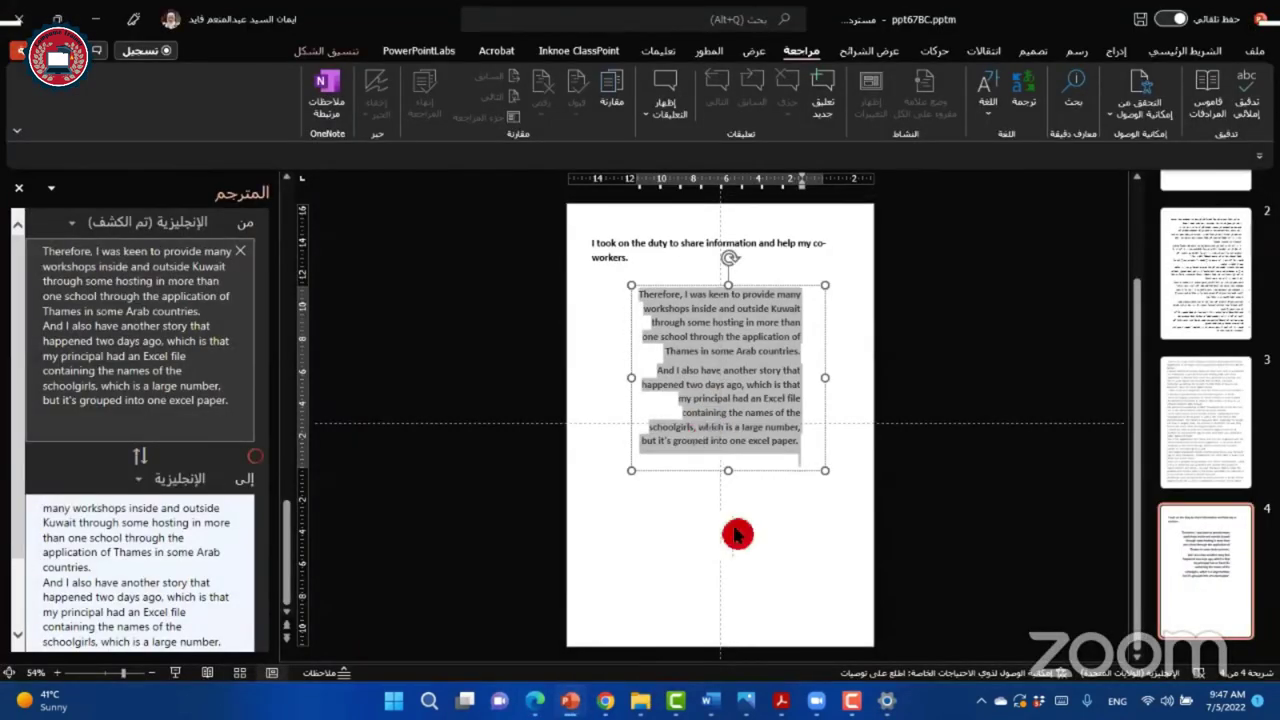
Step: Paste the English paragraph on Kuwait workshops into the text card and preview the design
key(alt+Tab)
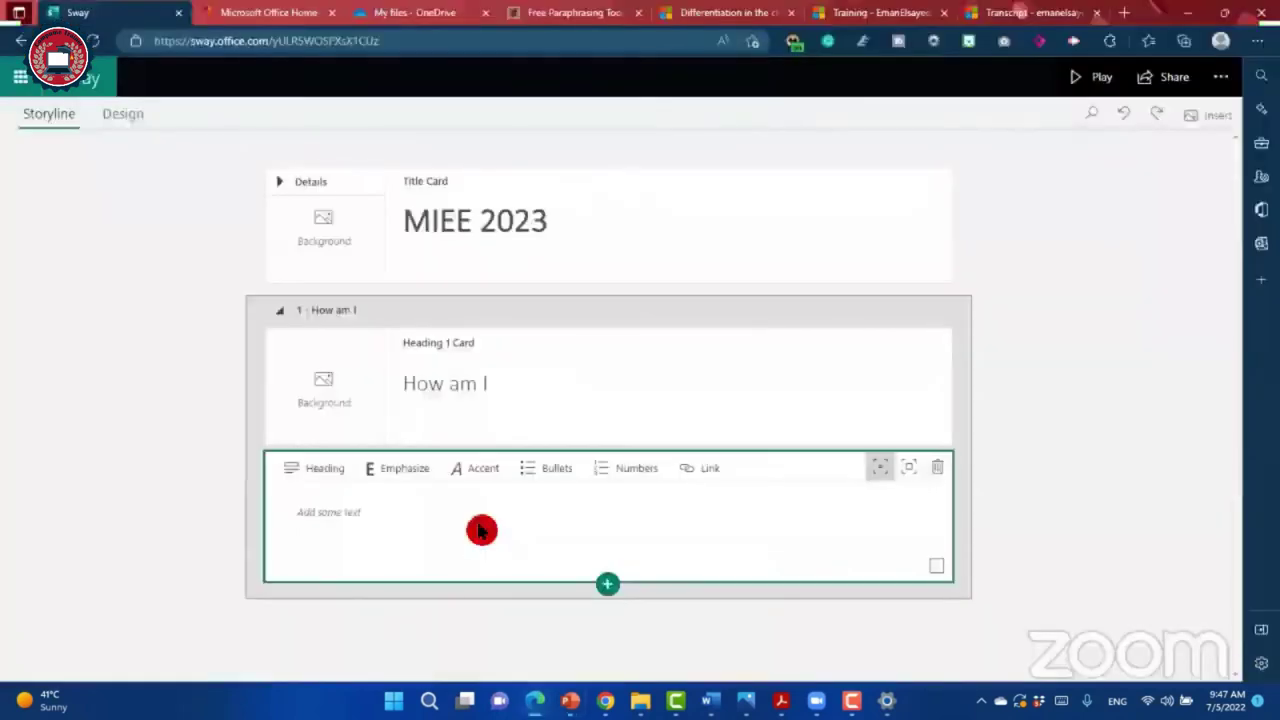
key(ctrl+v)
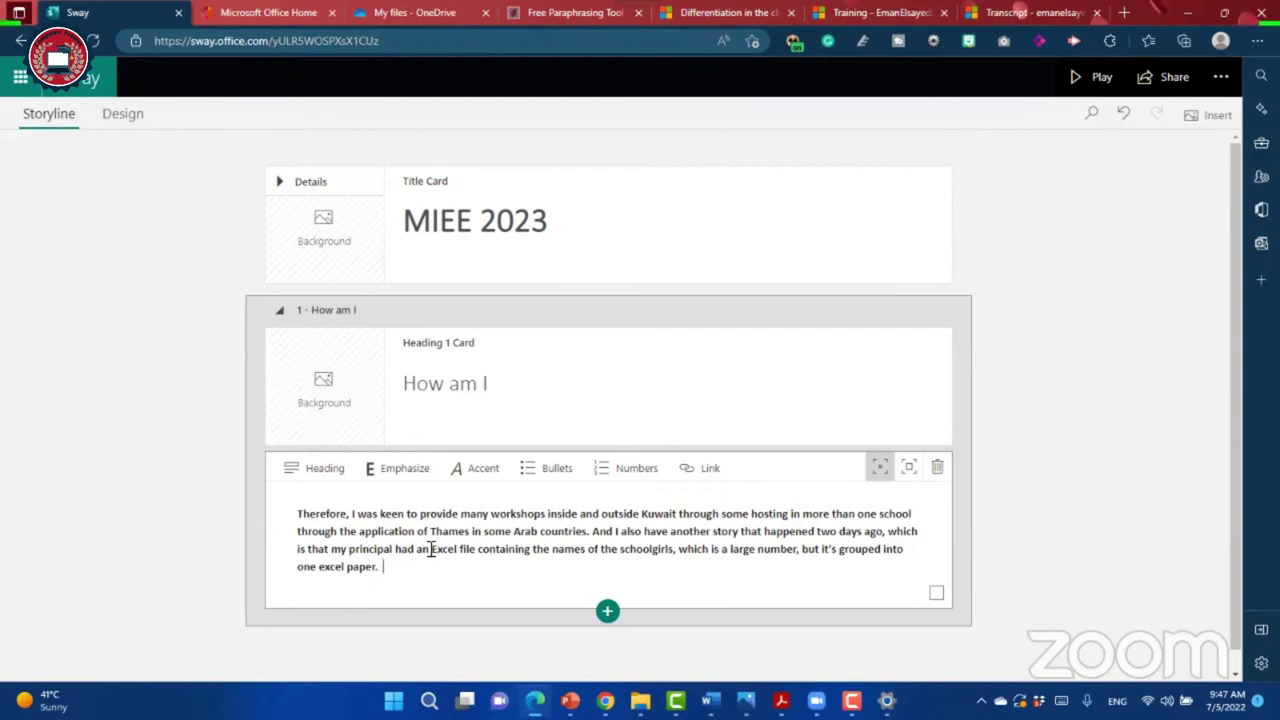
click(455, 393)
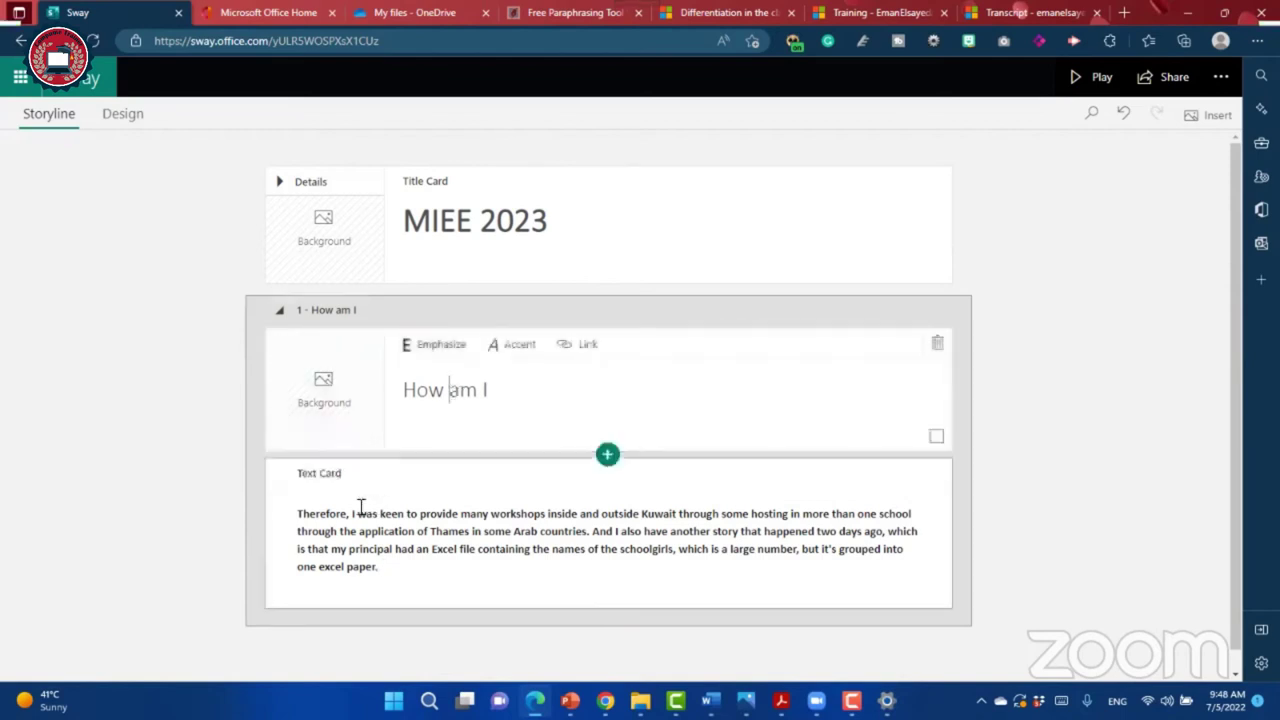
click(122, 114)
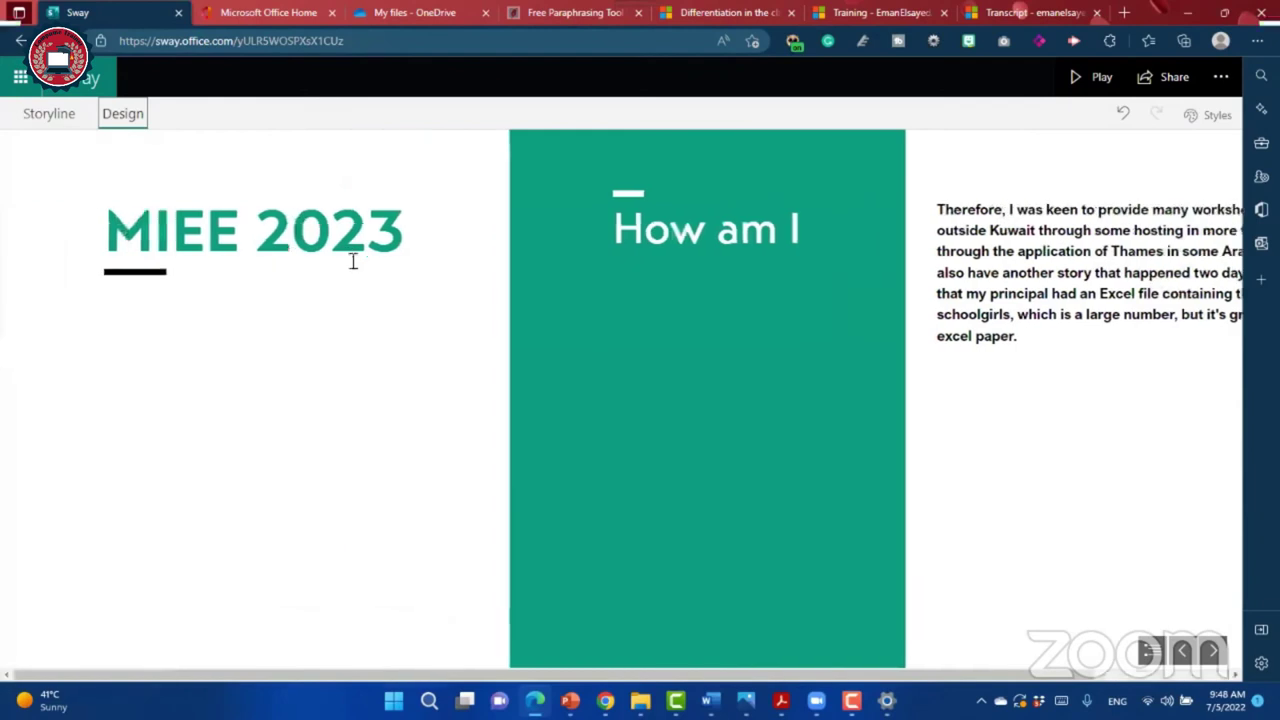
scroll(445, 300, down, 2)
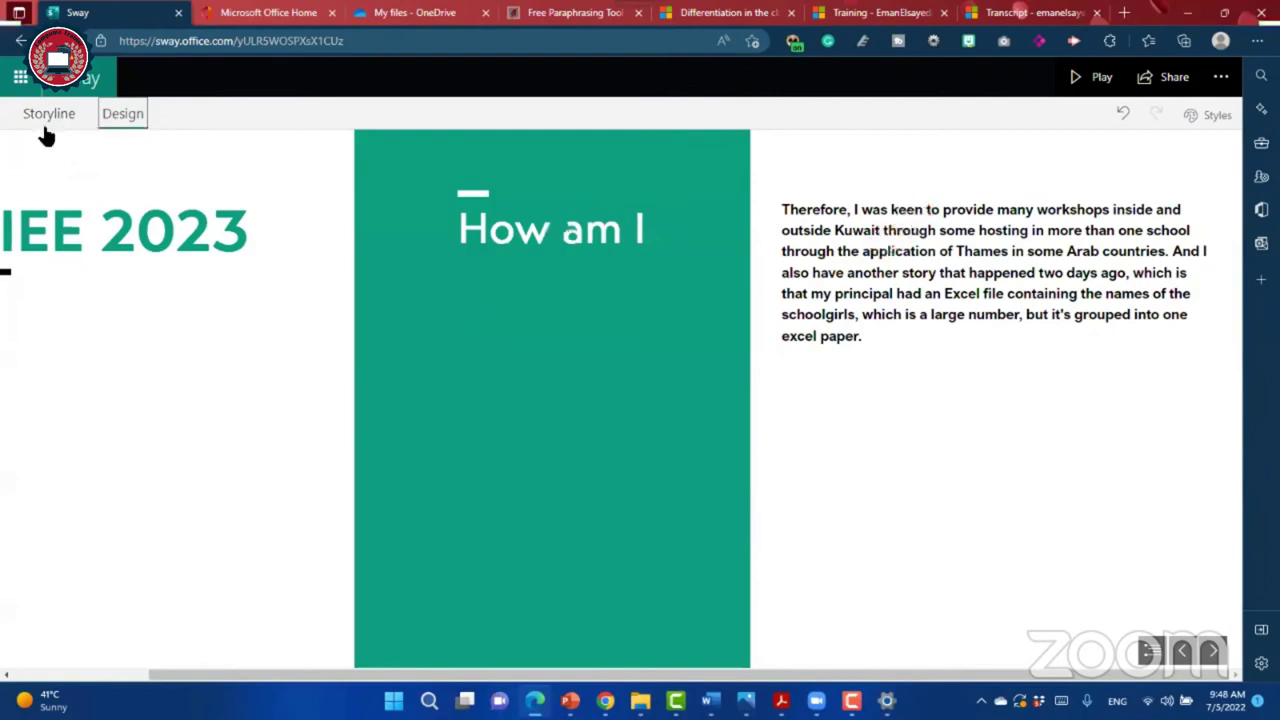
click(47, 120)
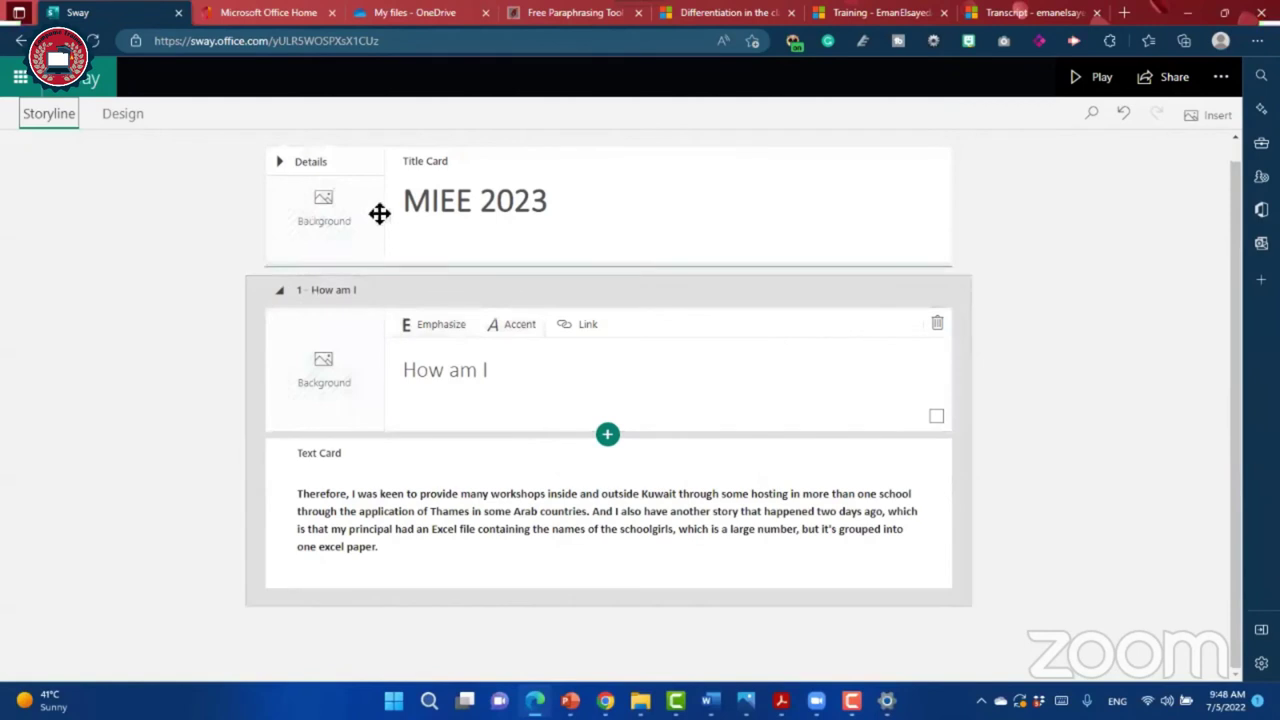
Step: Select the title, heading and paragraph cards in turn and try the insert choices below the paragraph
click(670, 234)
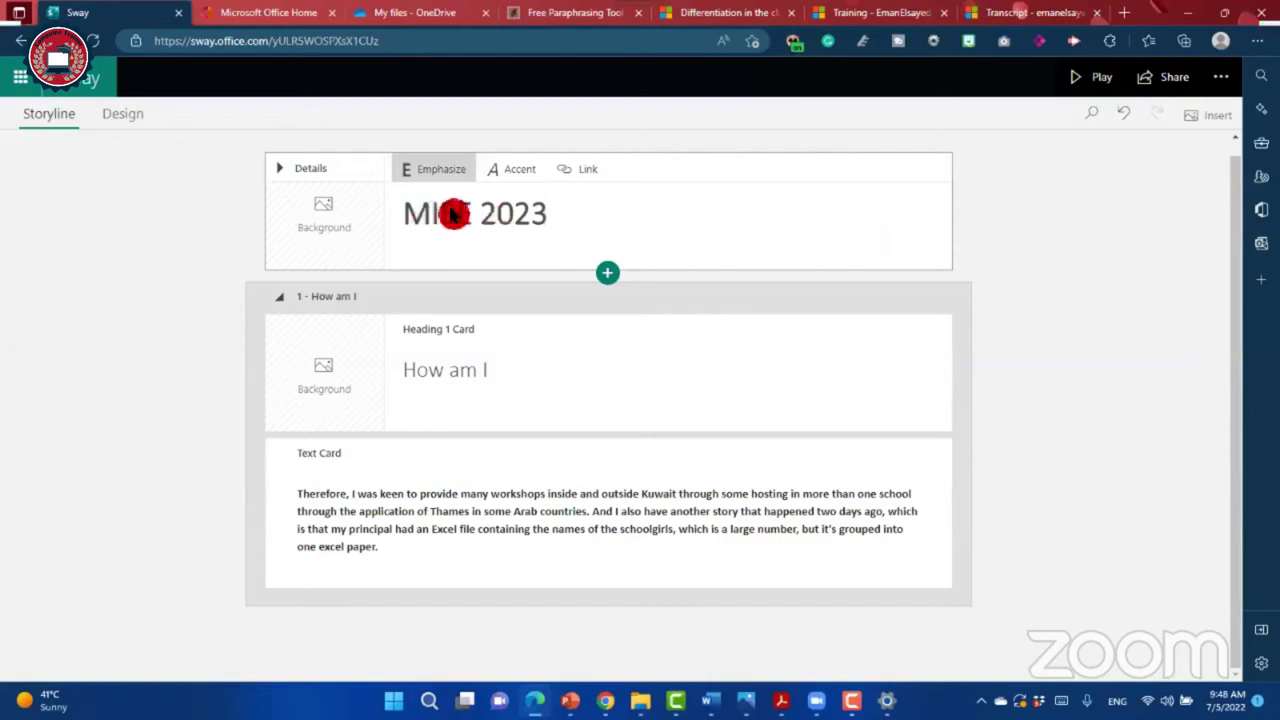
click(482, 368)
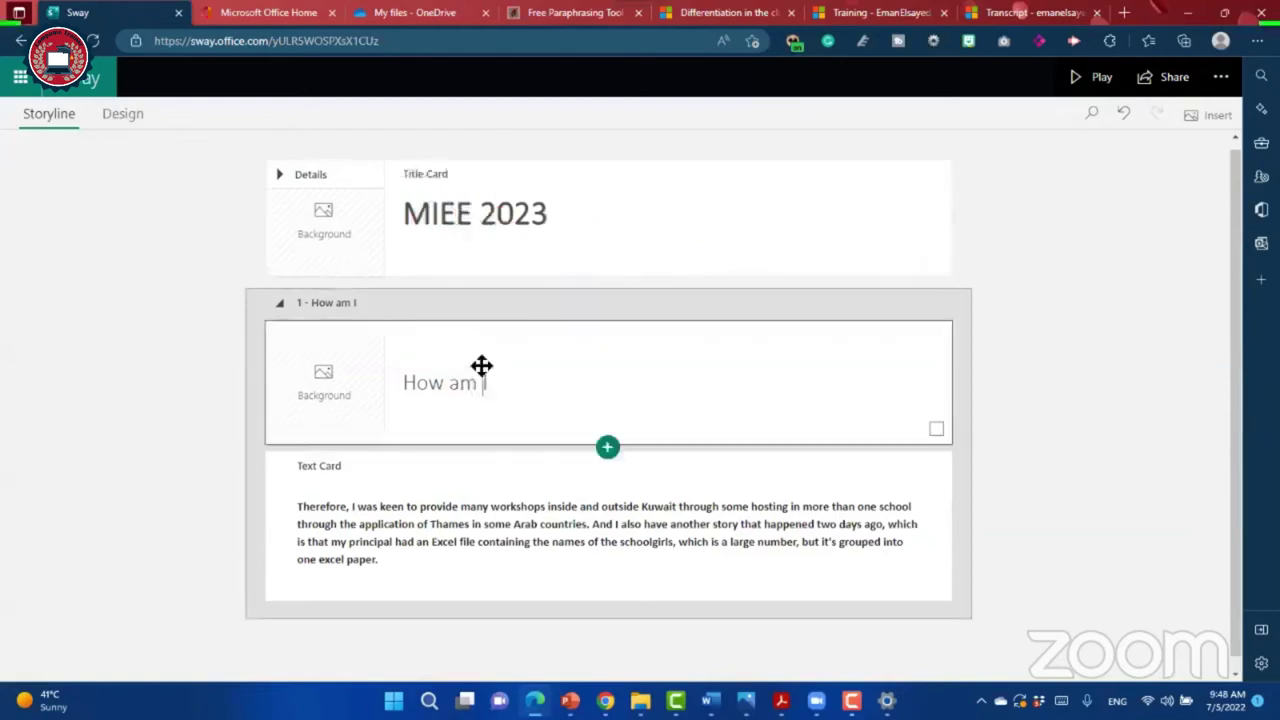
click(477, 461)
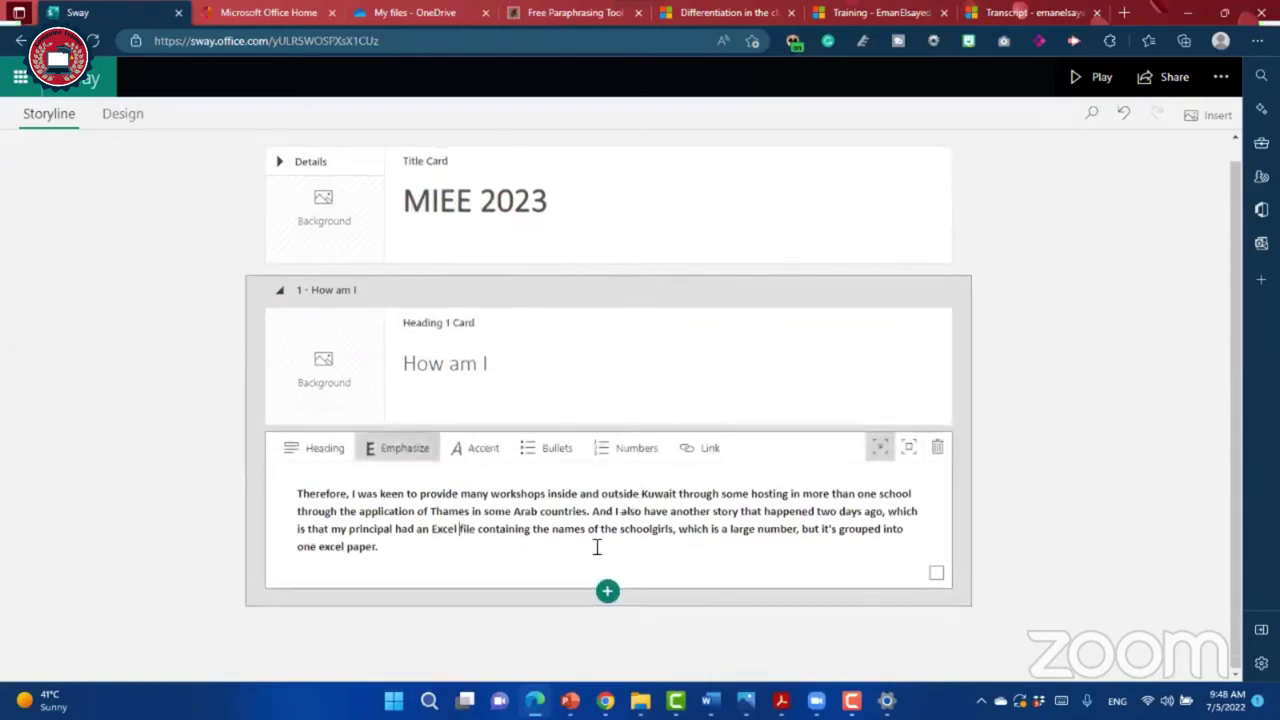
click(607, 591)
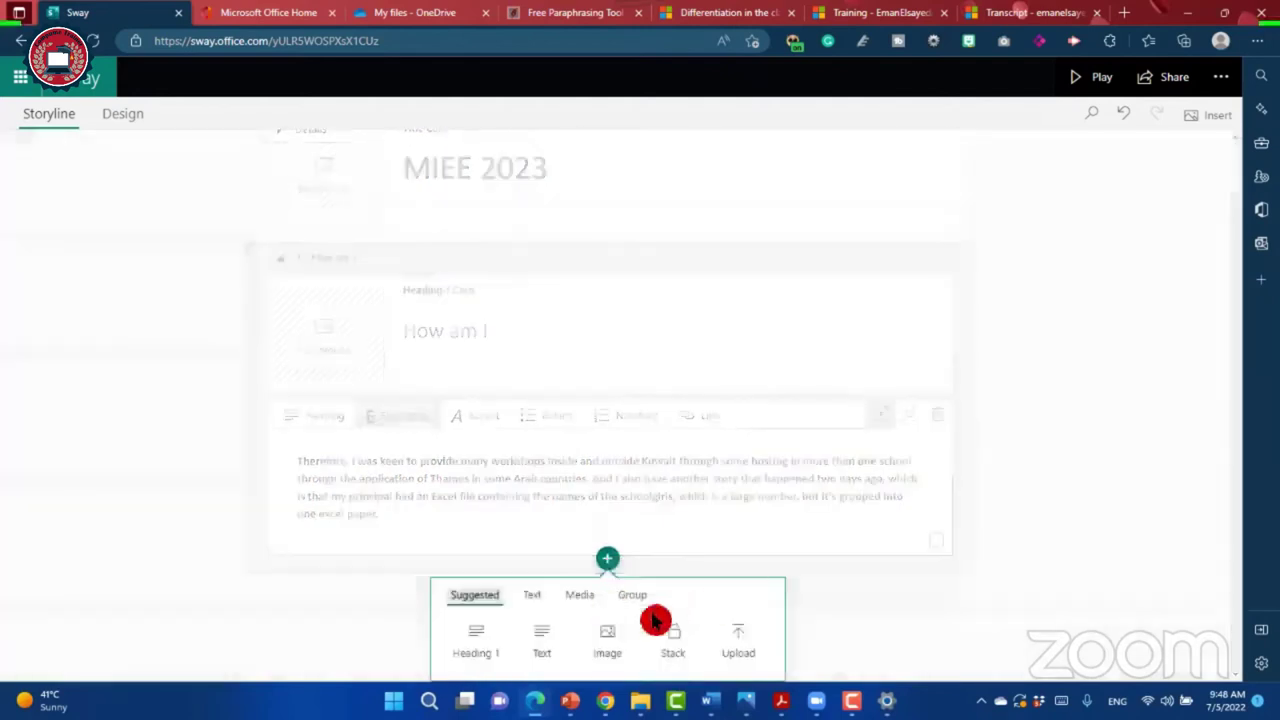
click(757, 578)
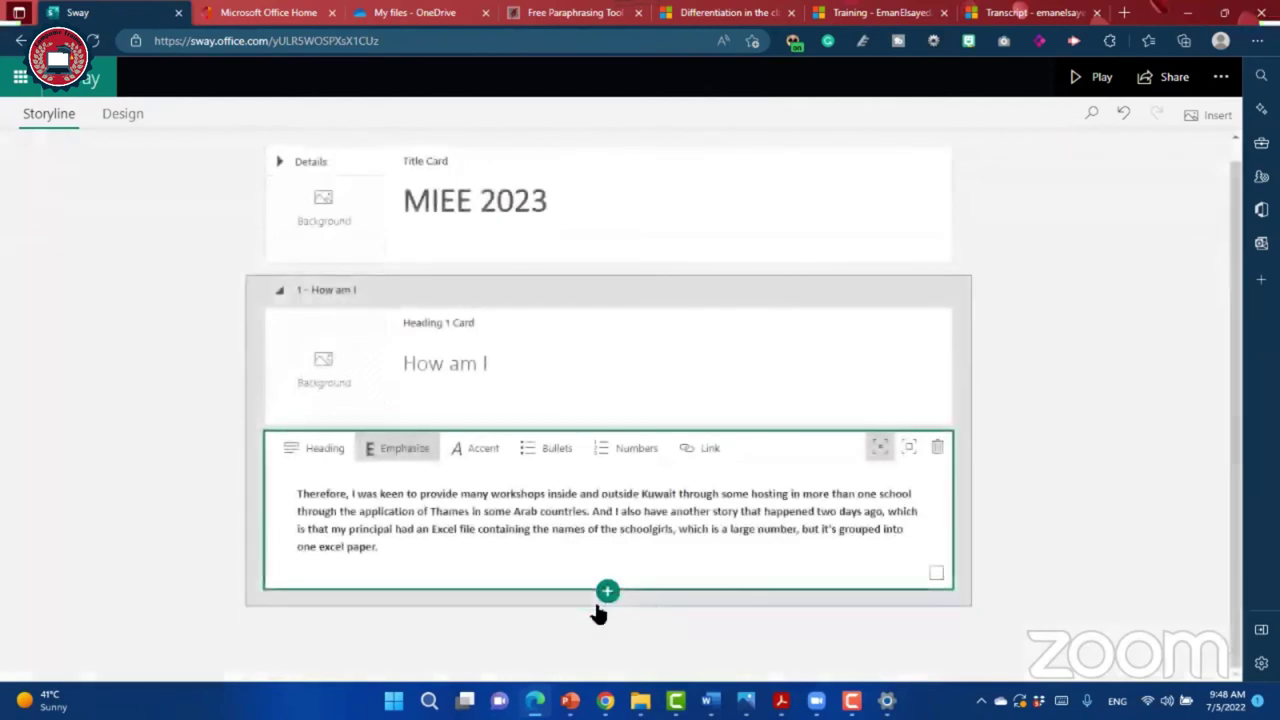
click(641, 614)
Step: Reselect the workshop paragraph card and bring up the Insert Content choices beneath it
click(594, 545)
click(606, 606)
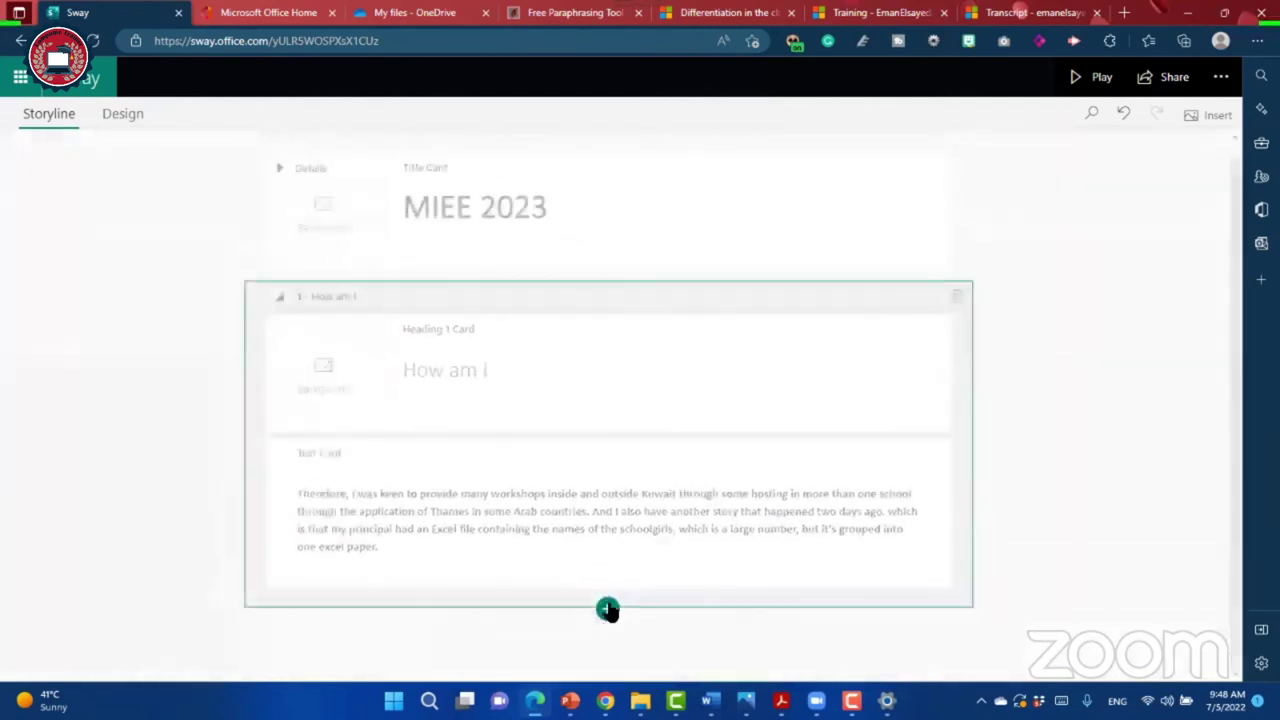
click(614, 603)
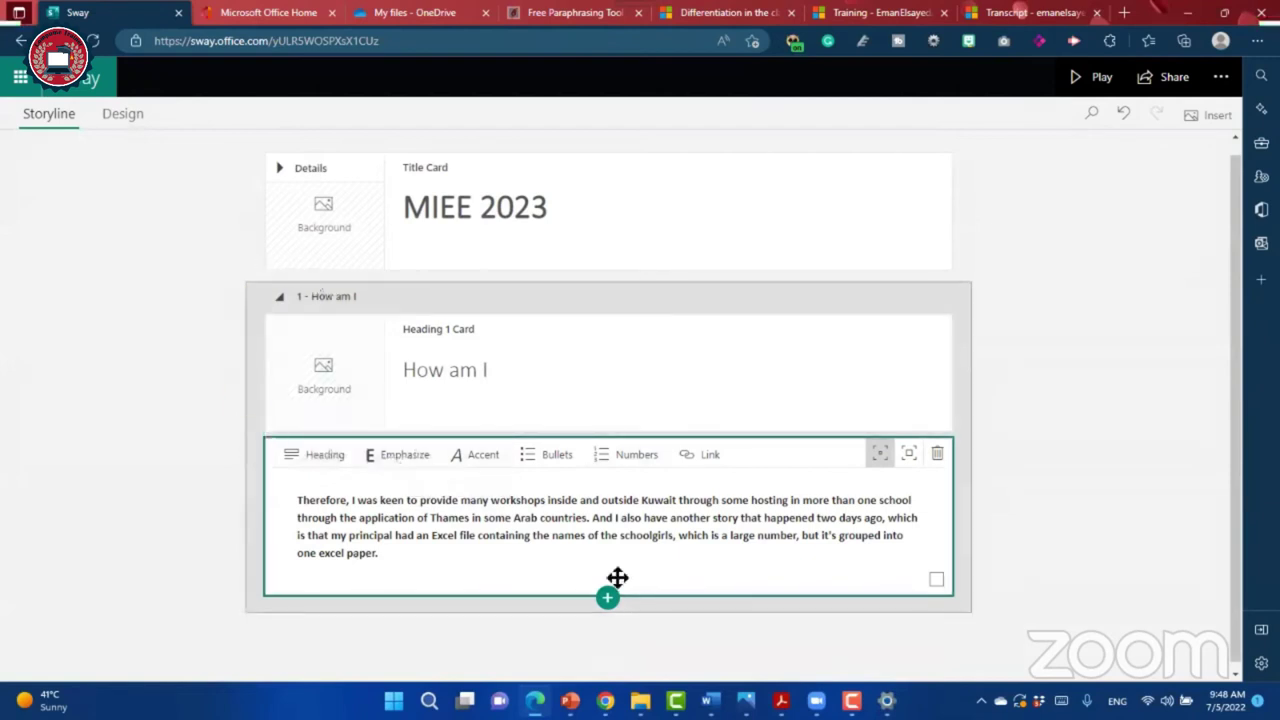
click(607, 622)
click(607, 628)
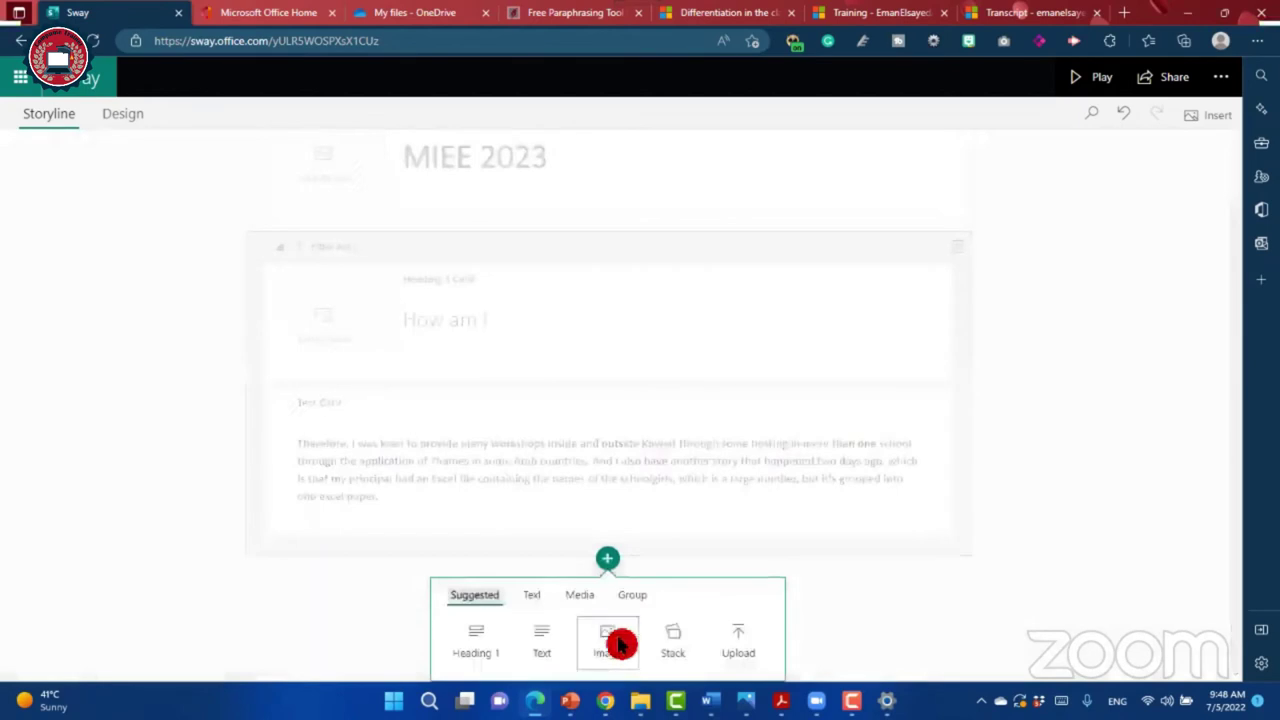
click(643, 526)
click(610, 566)
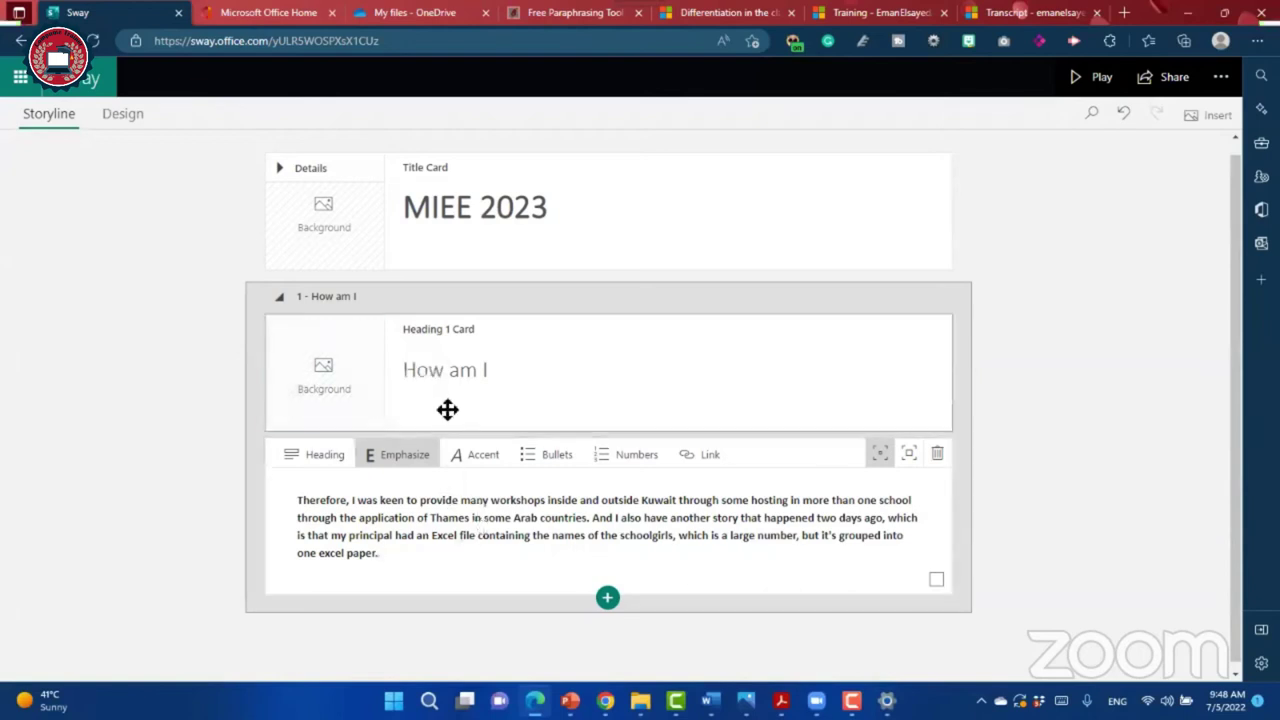
click(607, 600)
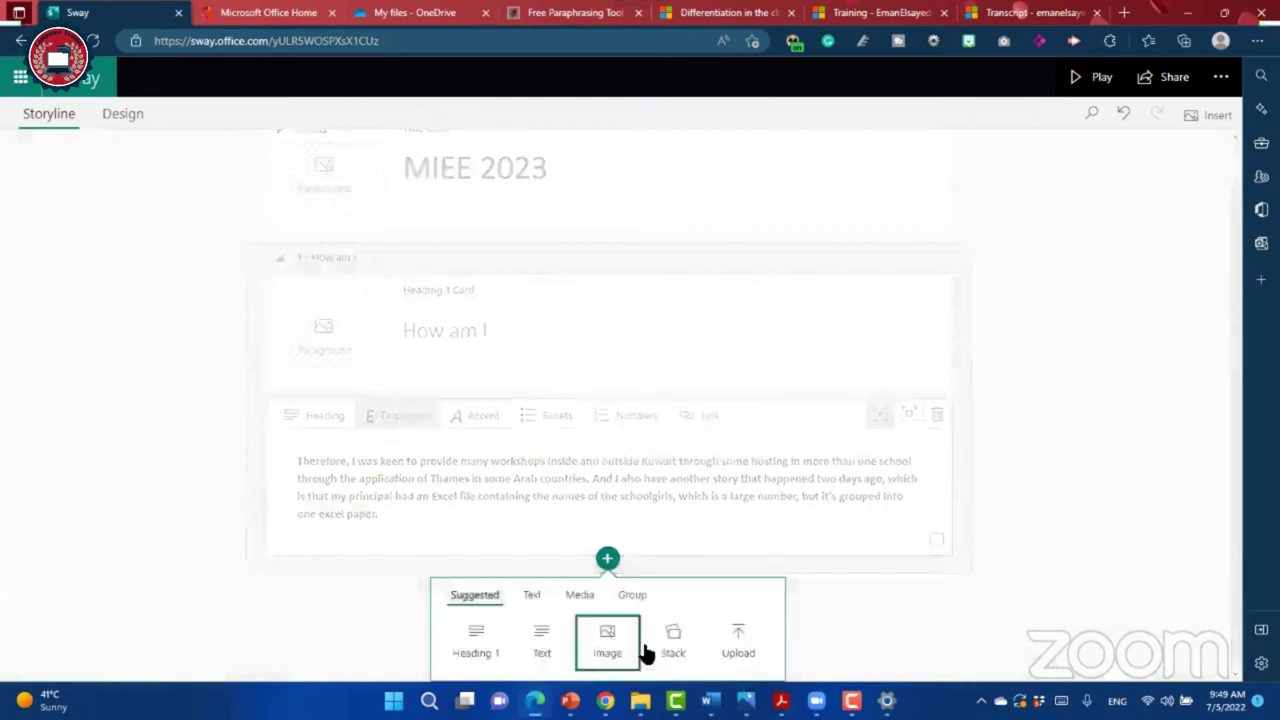
Step: Add an image card after the paragraph holding the Microsoft logo
click(632, 646)
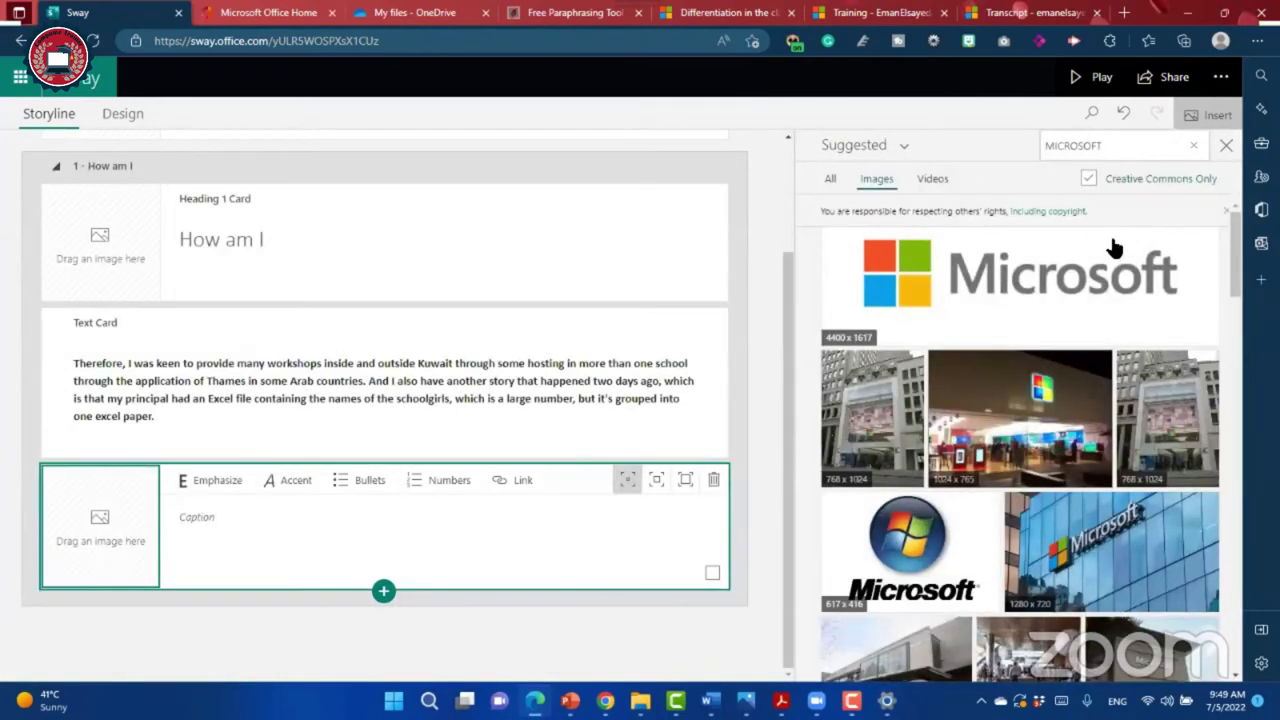
drag(910, 545, 383, 585)
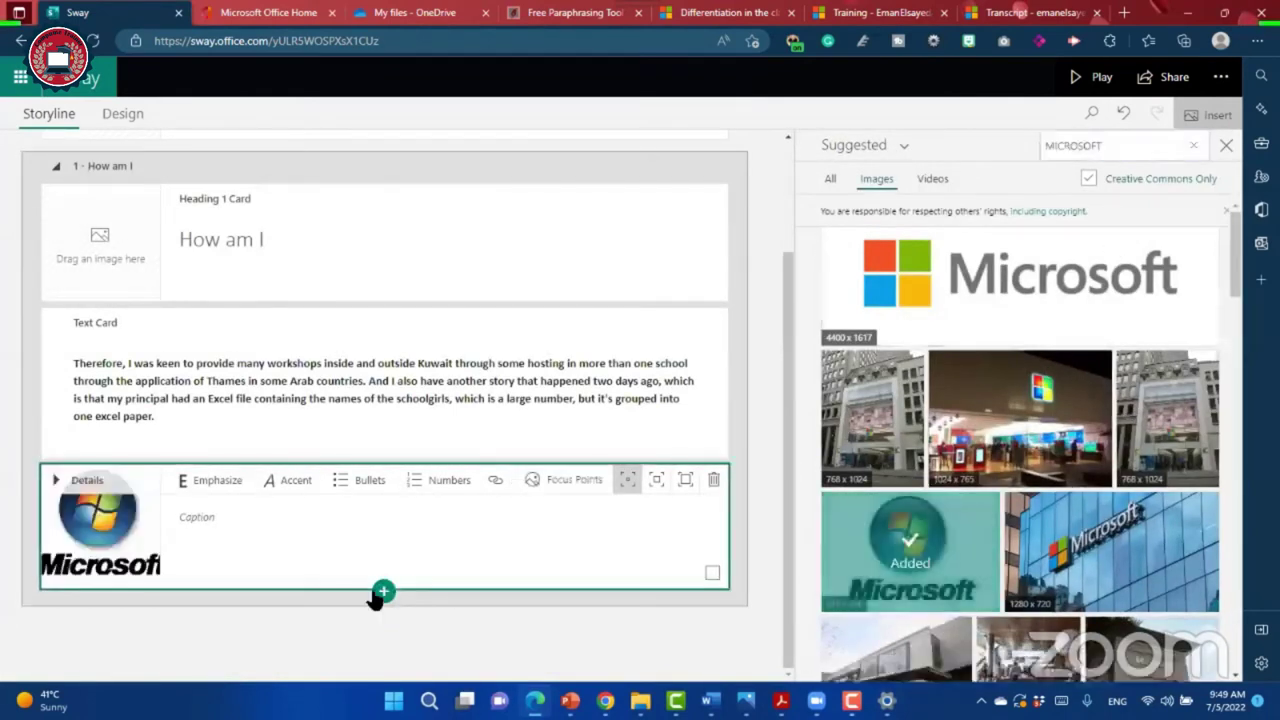
click(493, 585)
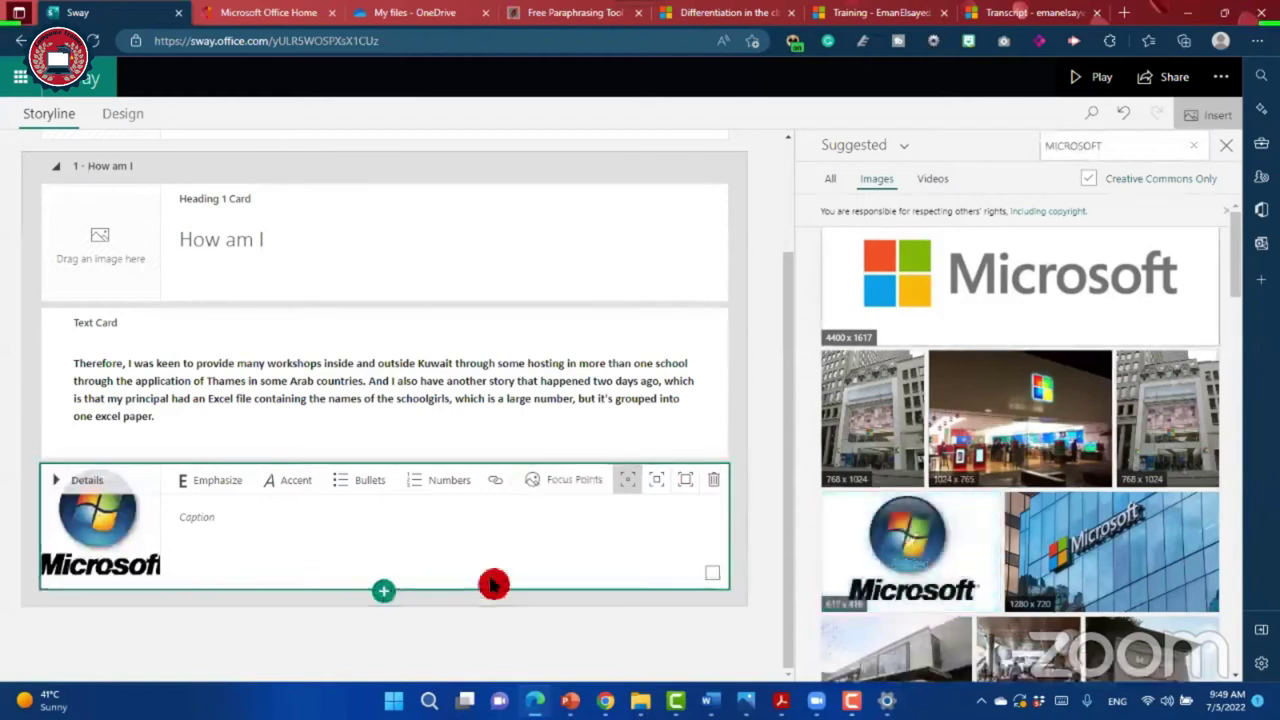
click(1226, 145)
Step: Start an Upload, browse the WhatsApp Unknown photos folder, then cancel the upload
click(755, 655)
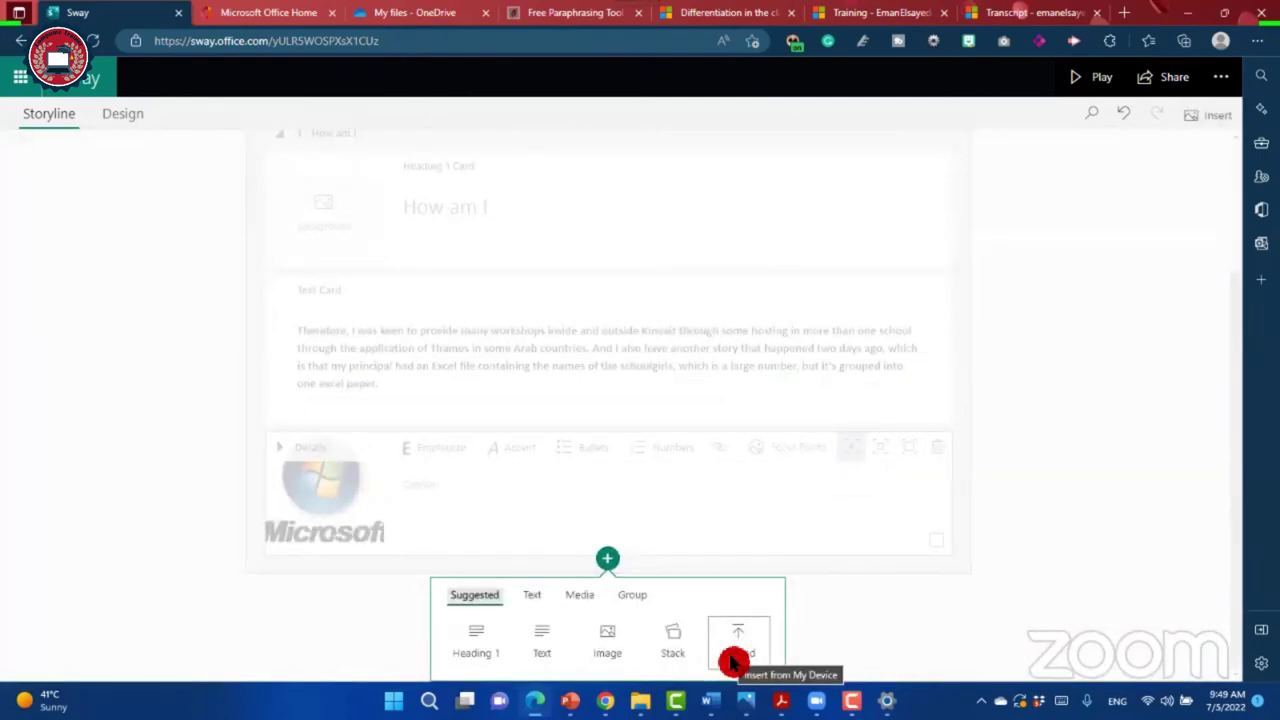
click(435, 266)
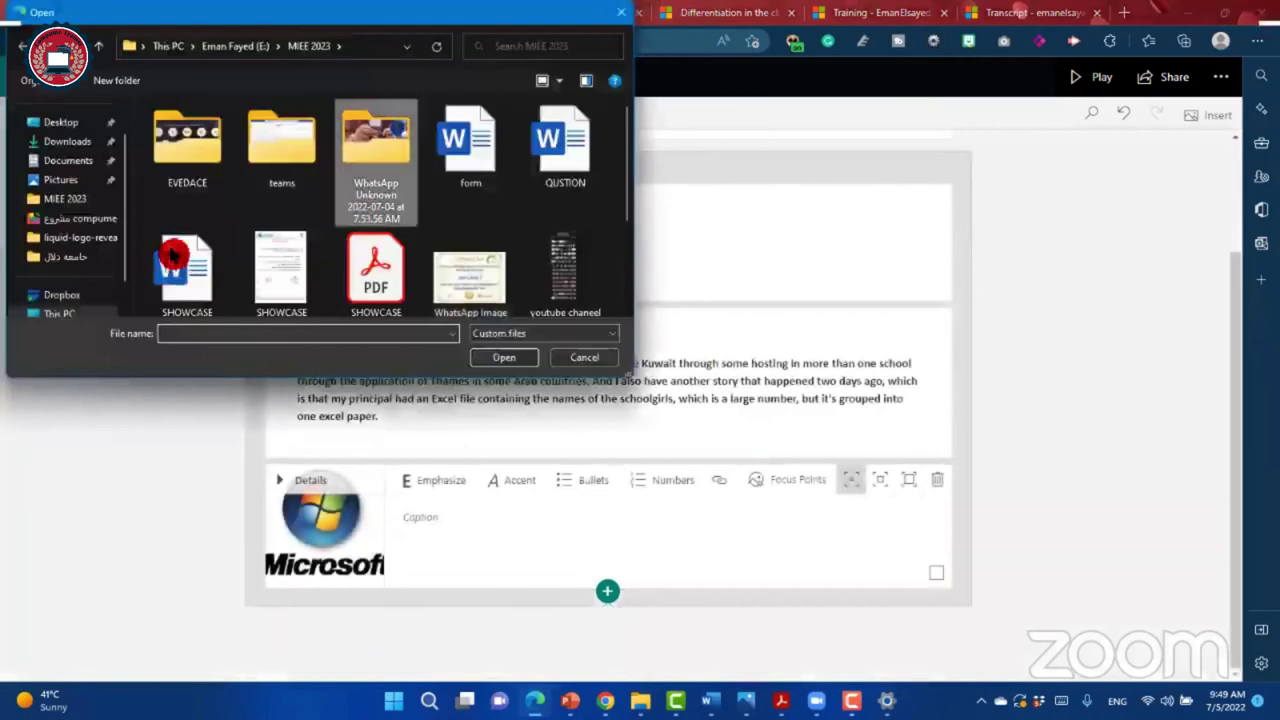
double_click(377, 160)
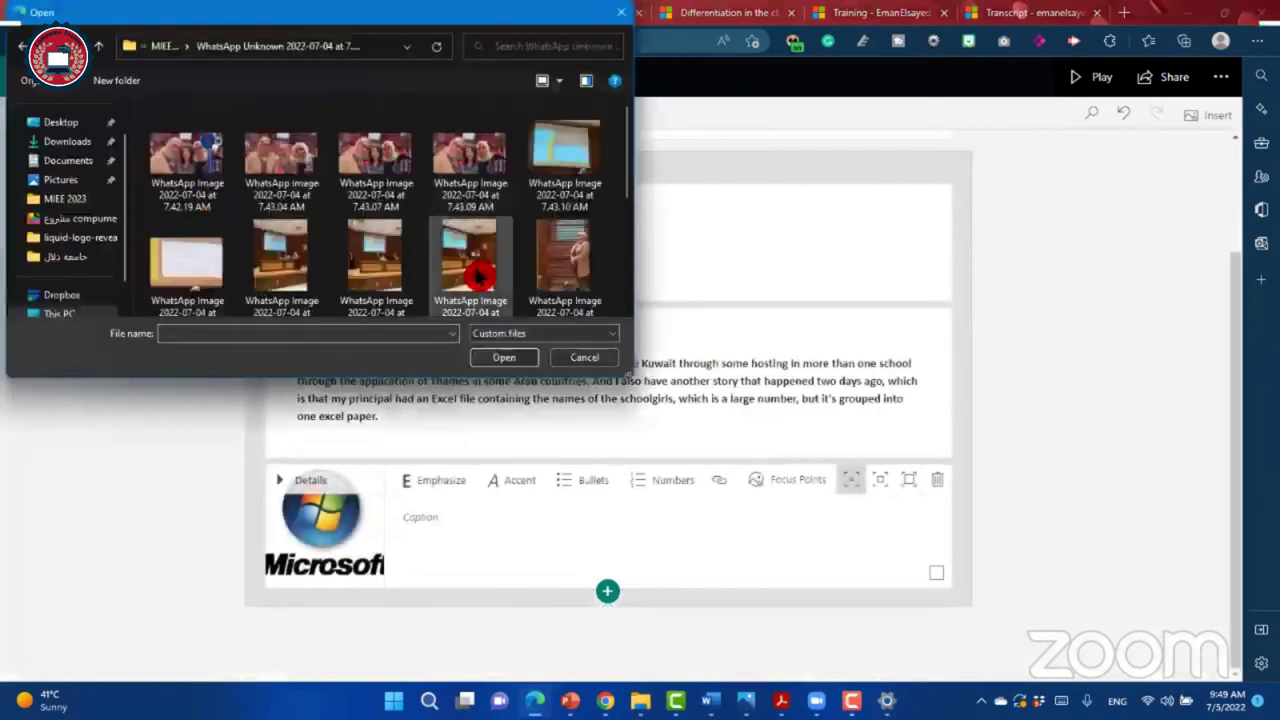
scroll(175, 250, down, 3)
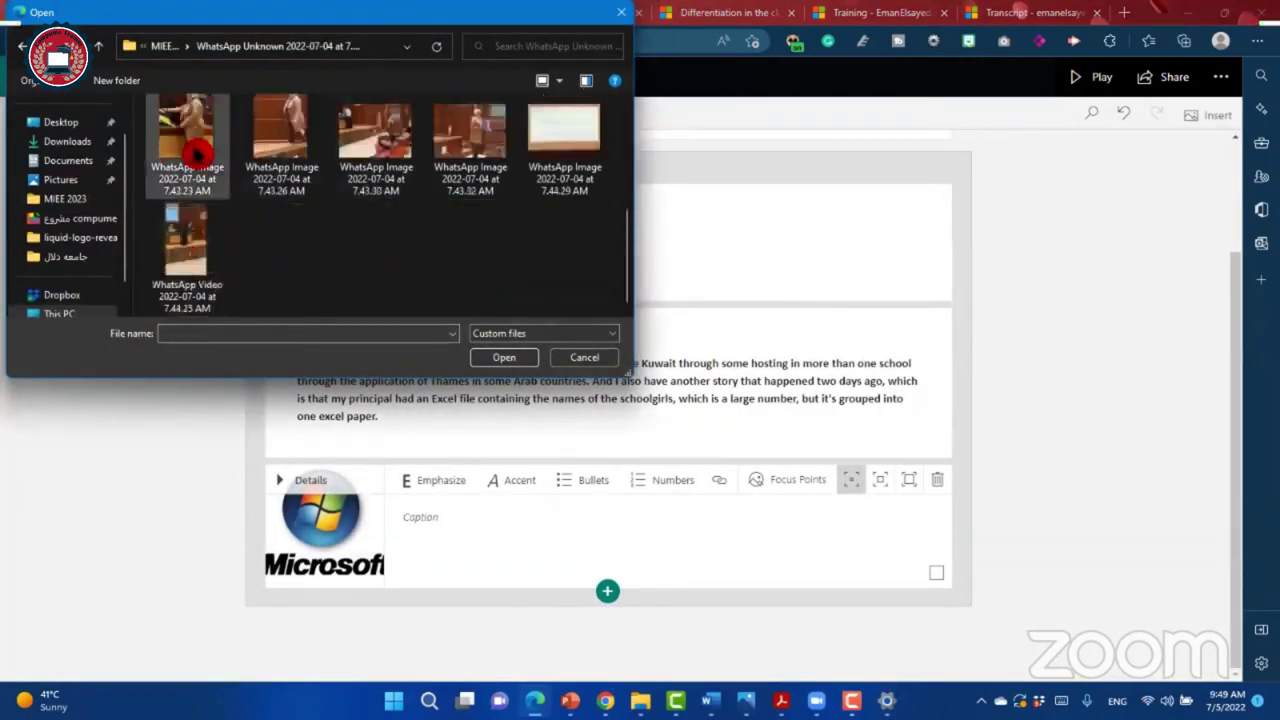
click(586, 357)
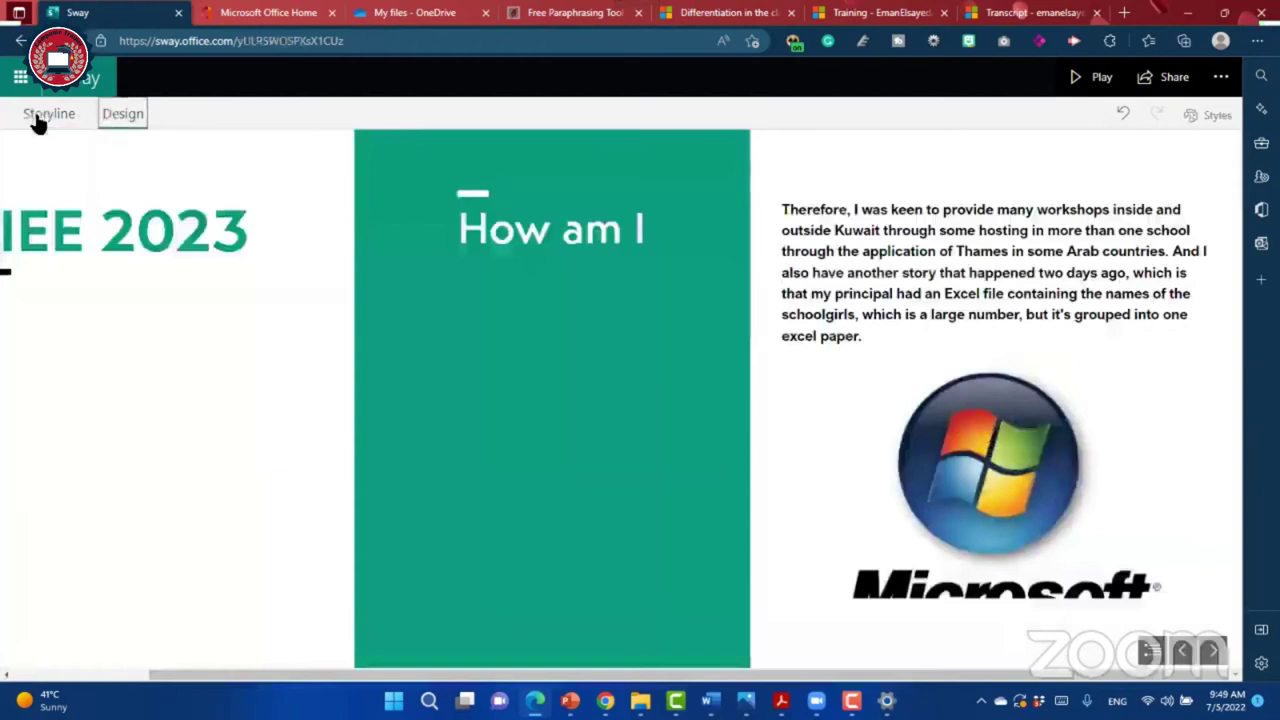
Step: Back in Storyline, collapse the three-card 'How am I' section and open the insert choices below it
click(38, 118)
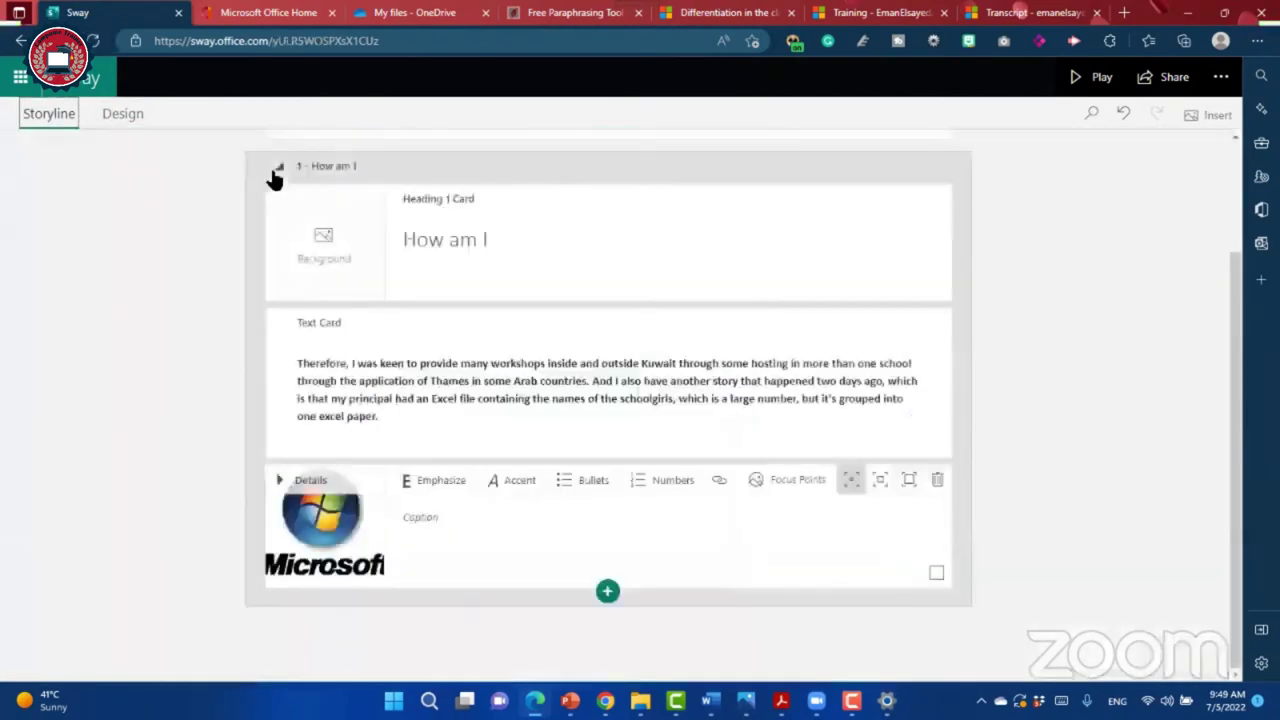
scroll(284, 256, up, 1)
click(282, 252)
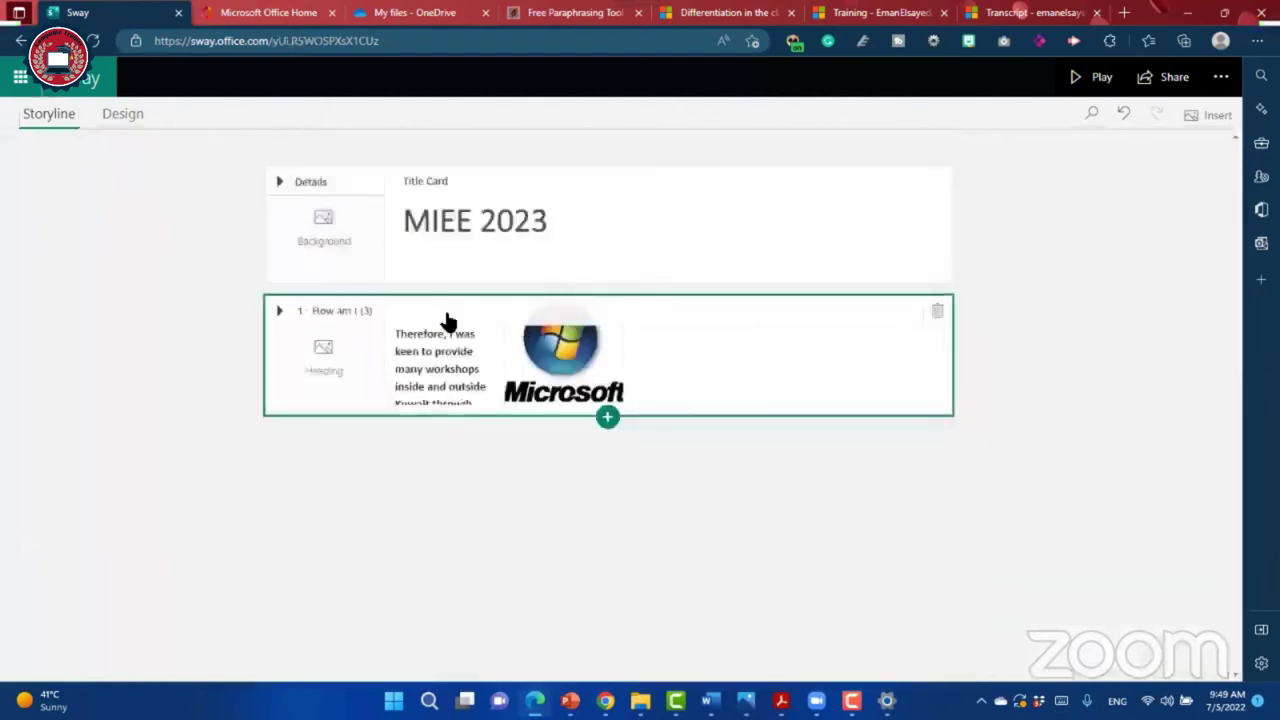
click(284, 315)
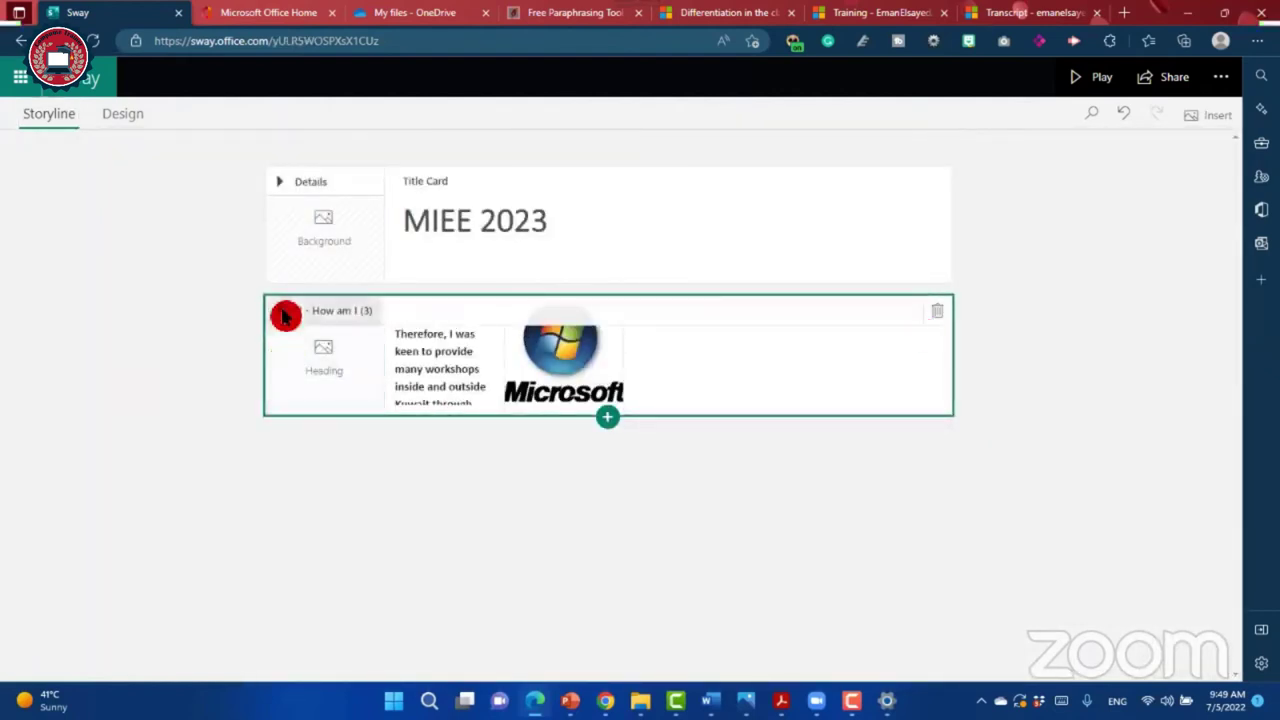
scroll(577, 423, down, 1)
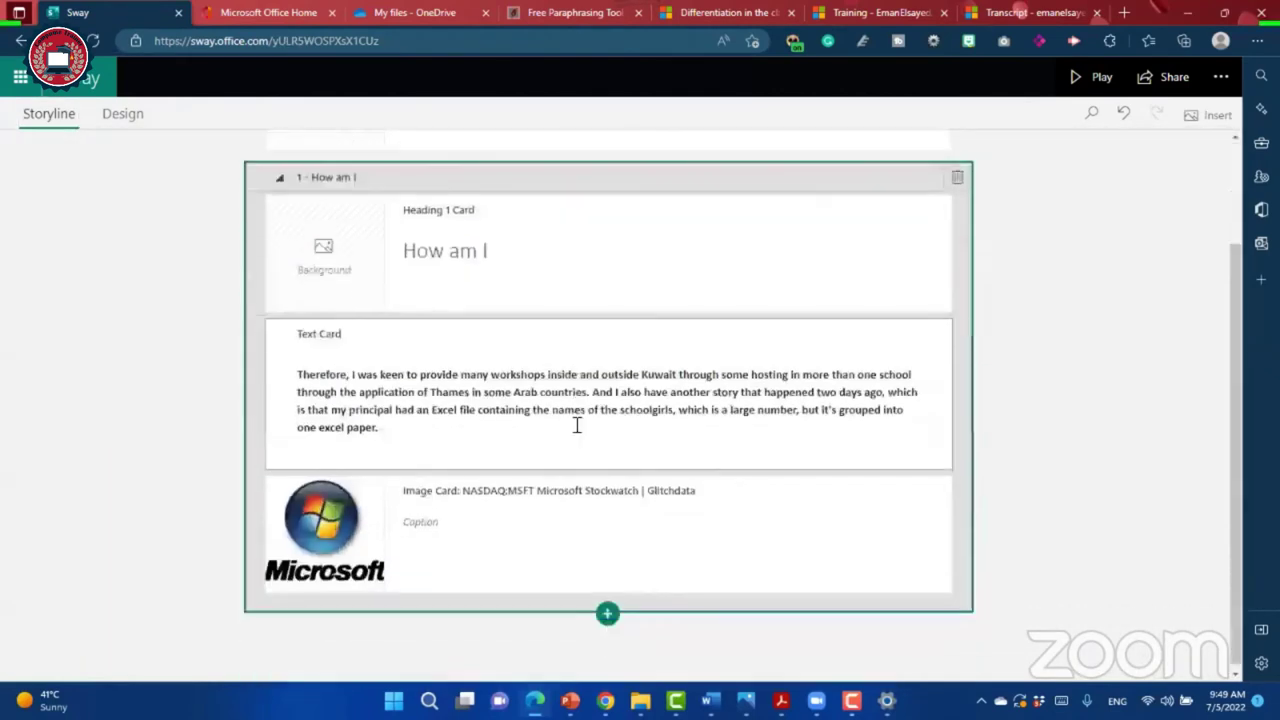
click(608, 409)
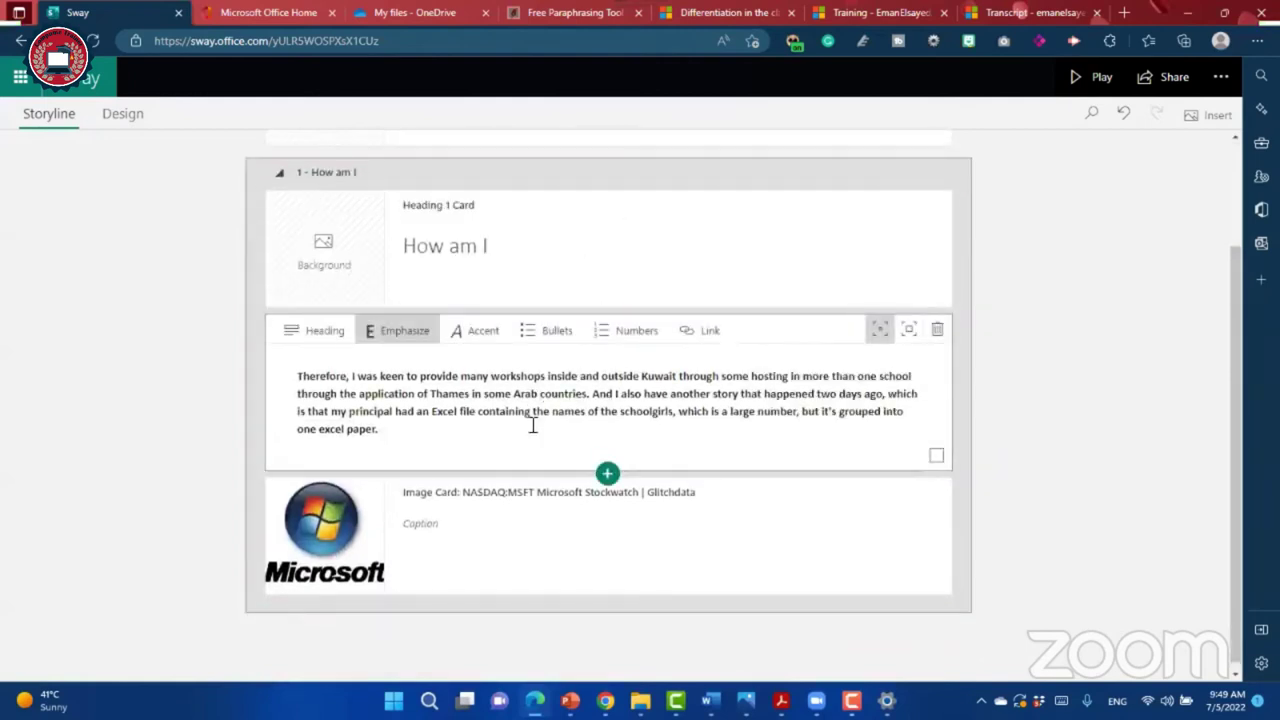
click(515, 539)
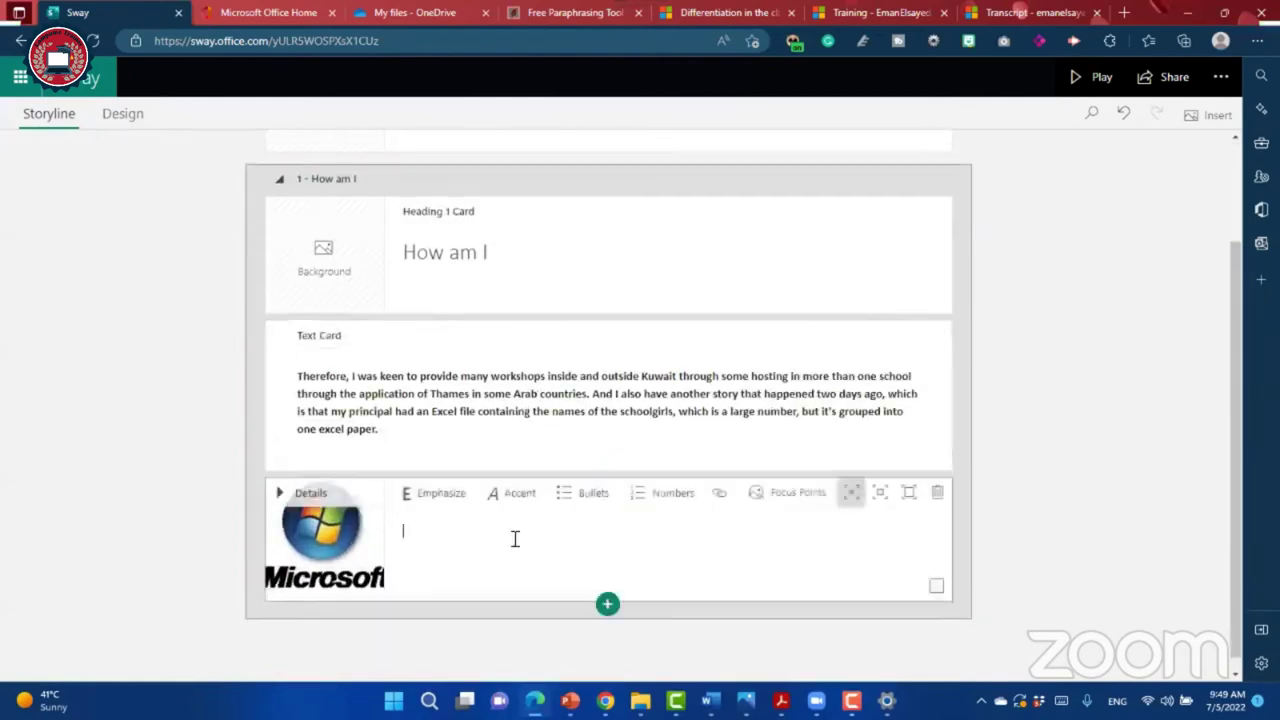
click(279, 178)
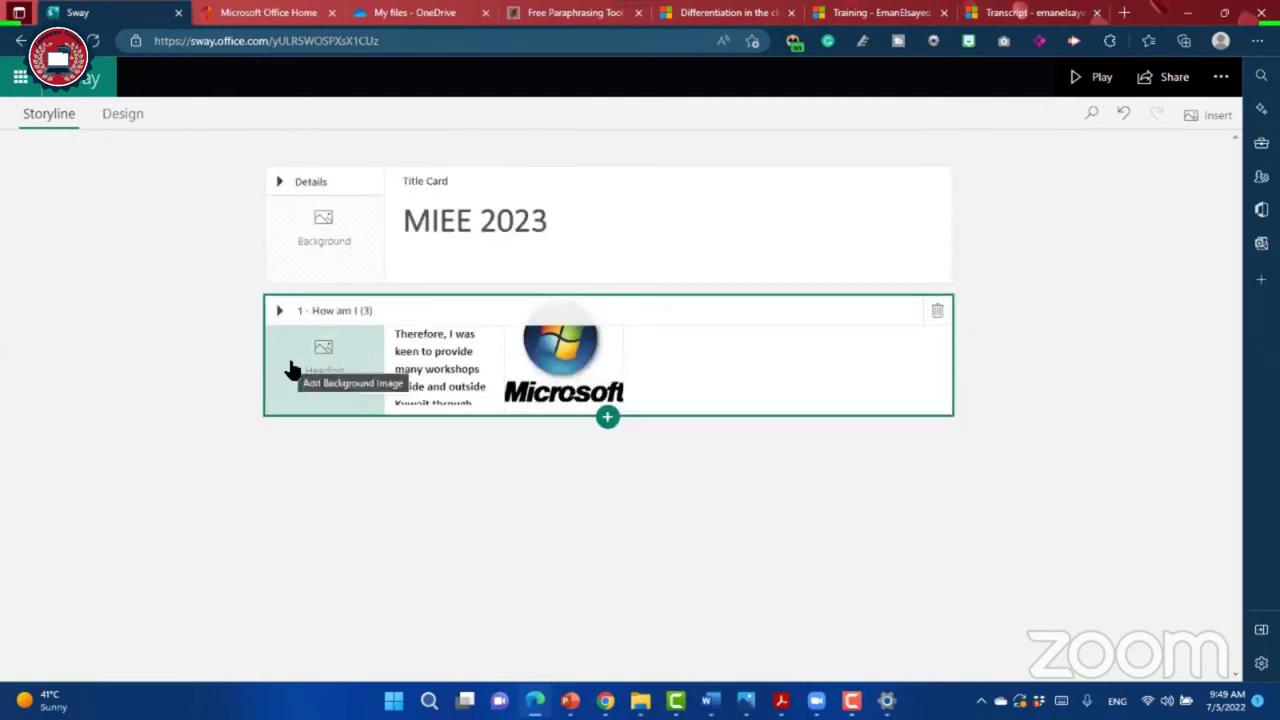
click(606, 424)
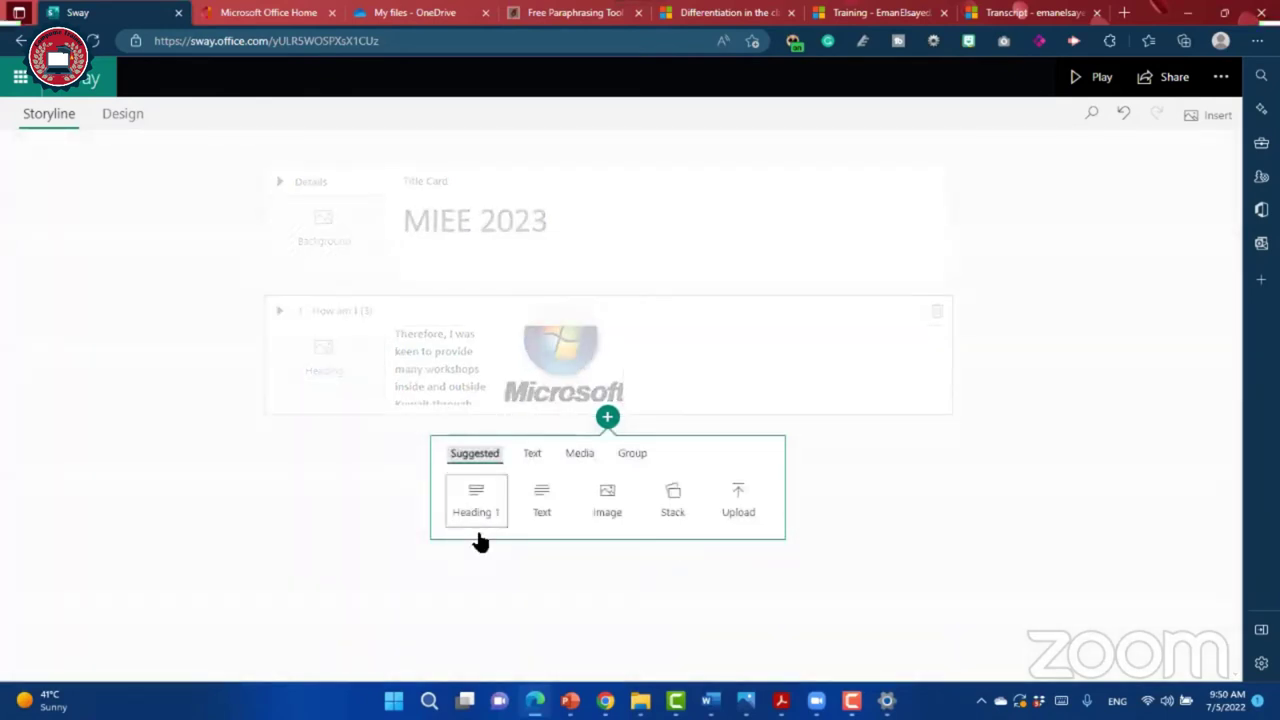
Step: Add a Heading 1 card spelled 'Activates' with an empty Stack group beneath it
click(480, 512)
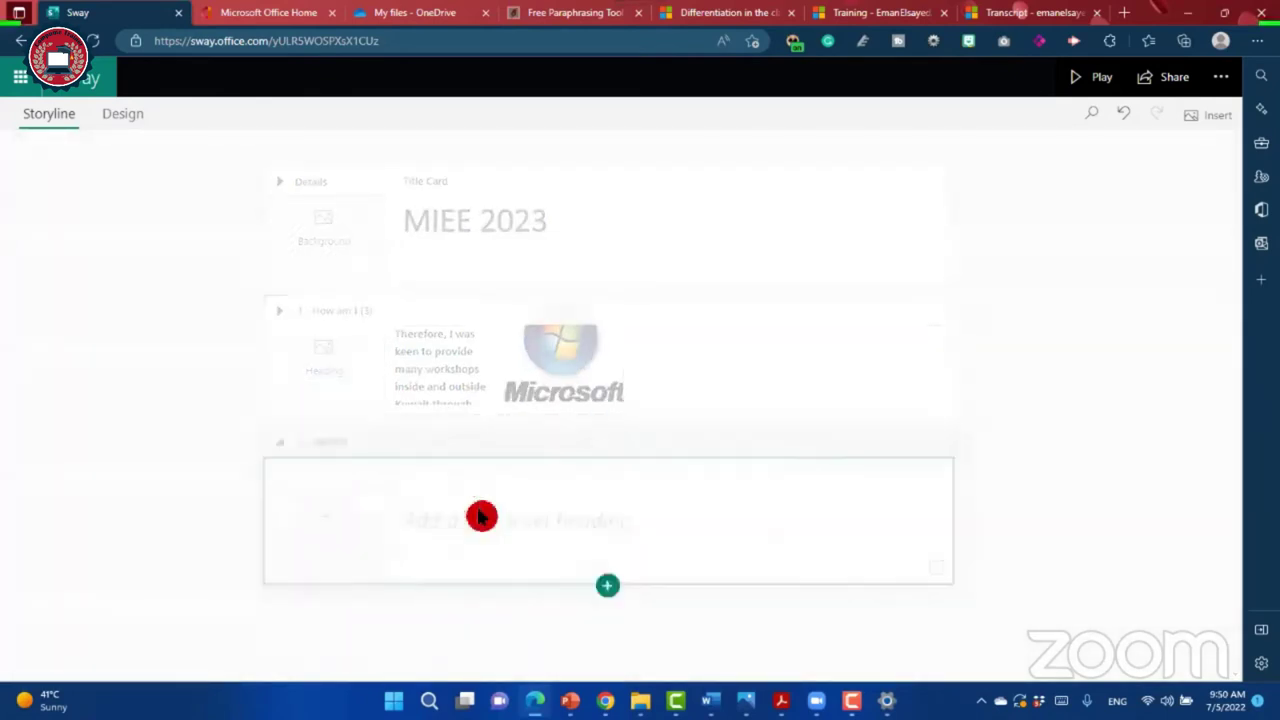
click(489, 540)
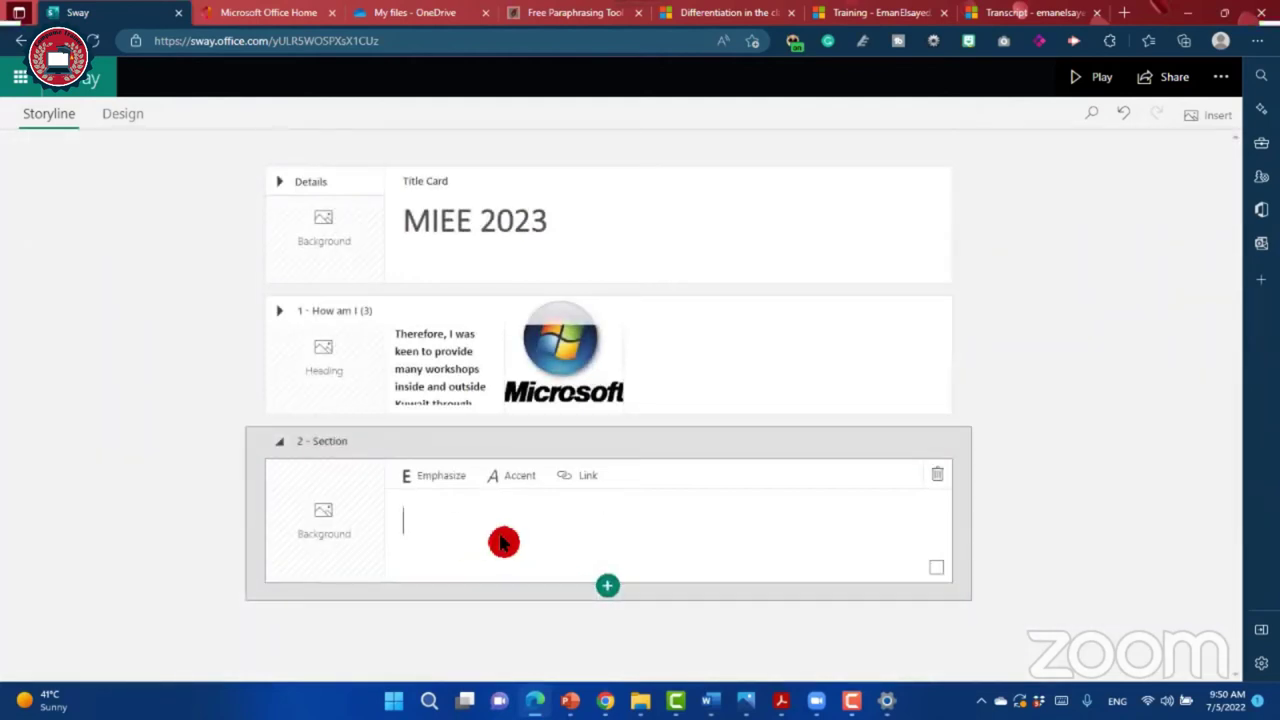
text(Activ)
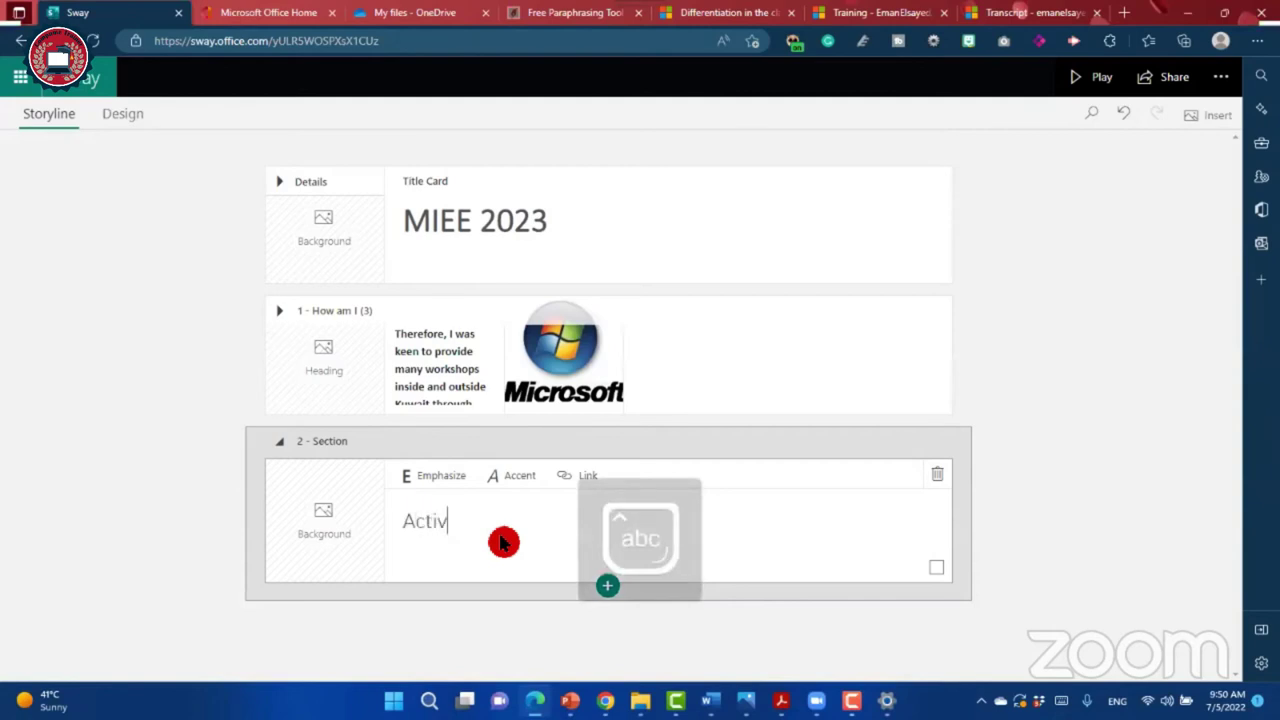
text(ites)
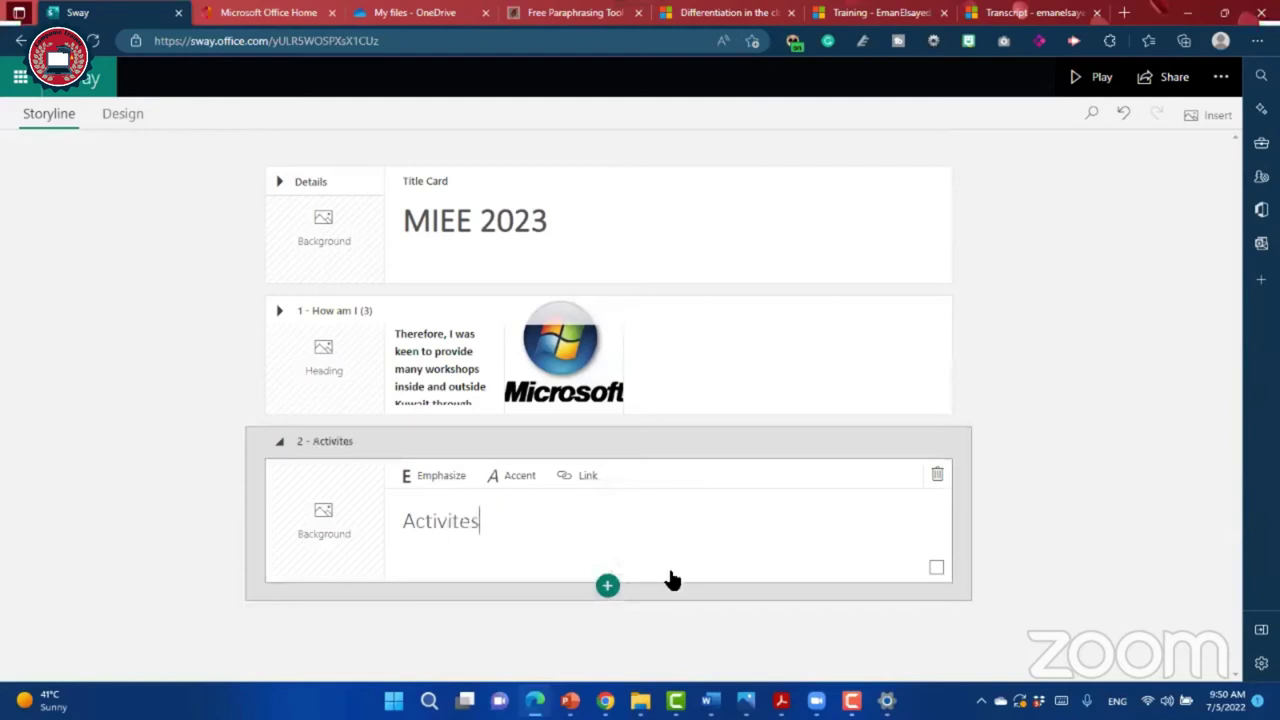
click(448, 520)
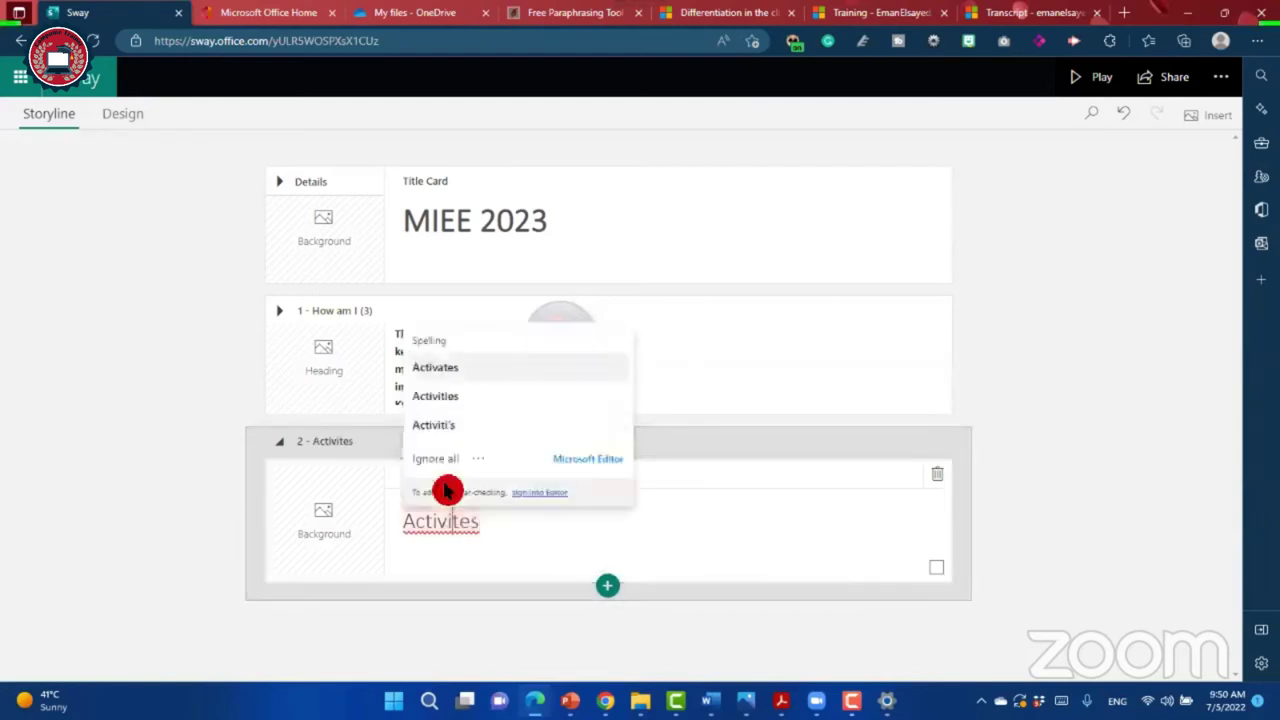
click(500, 369)
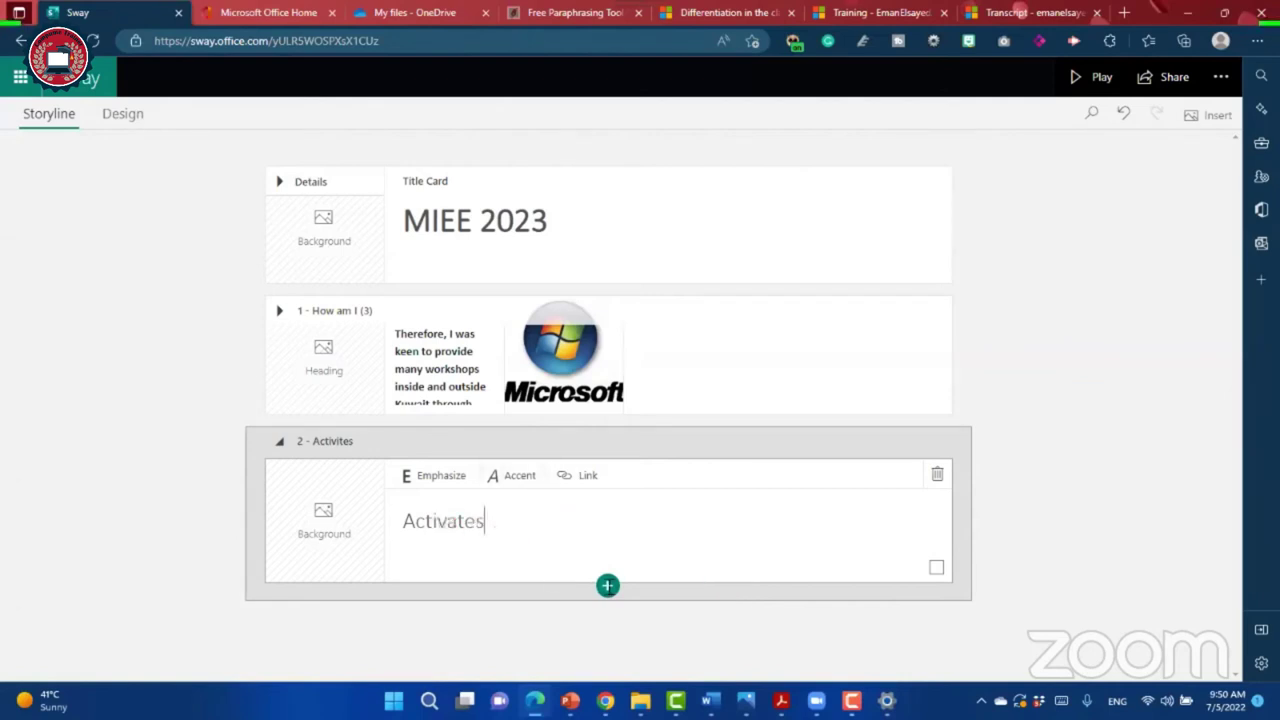
click(683, 609)
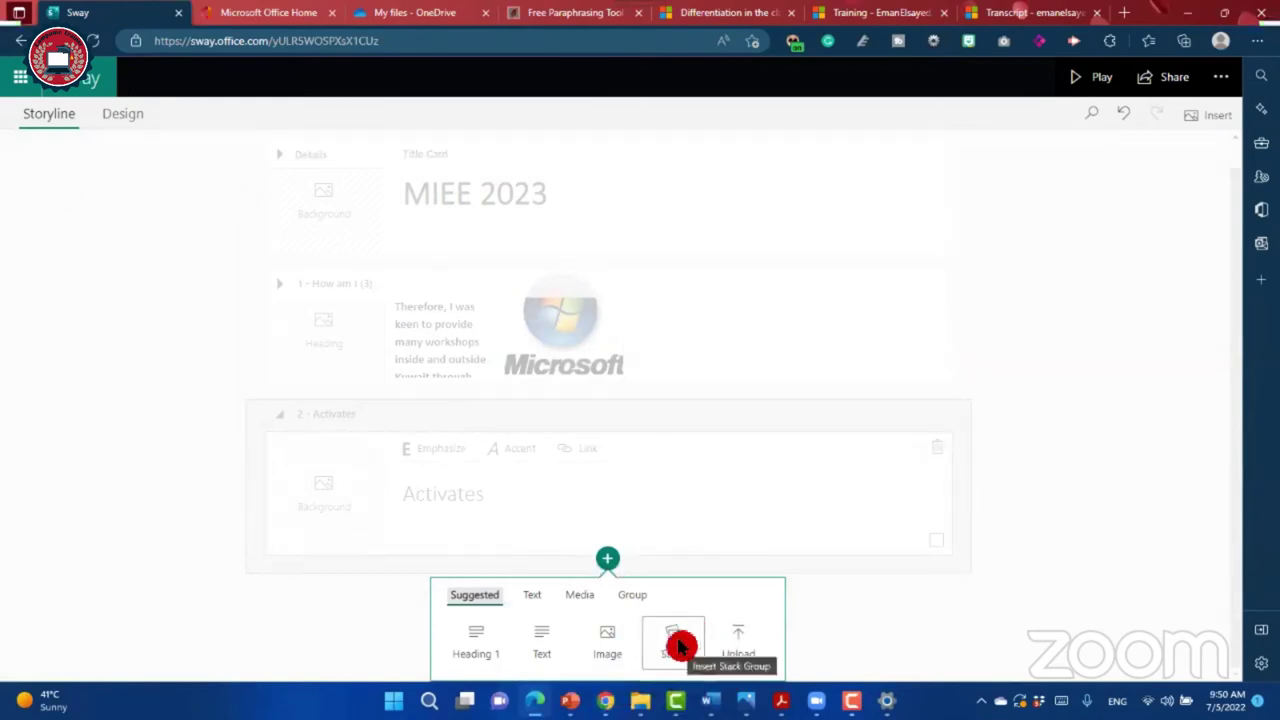
click(697, 654)
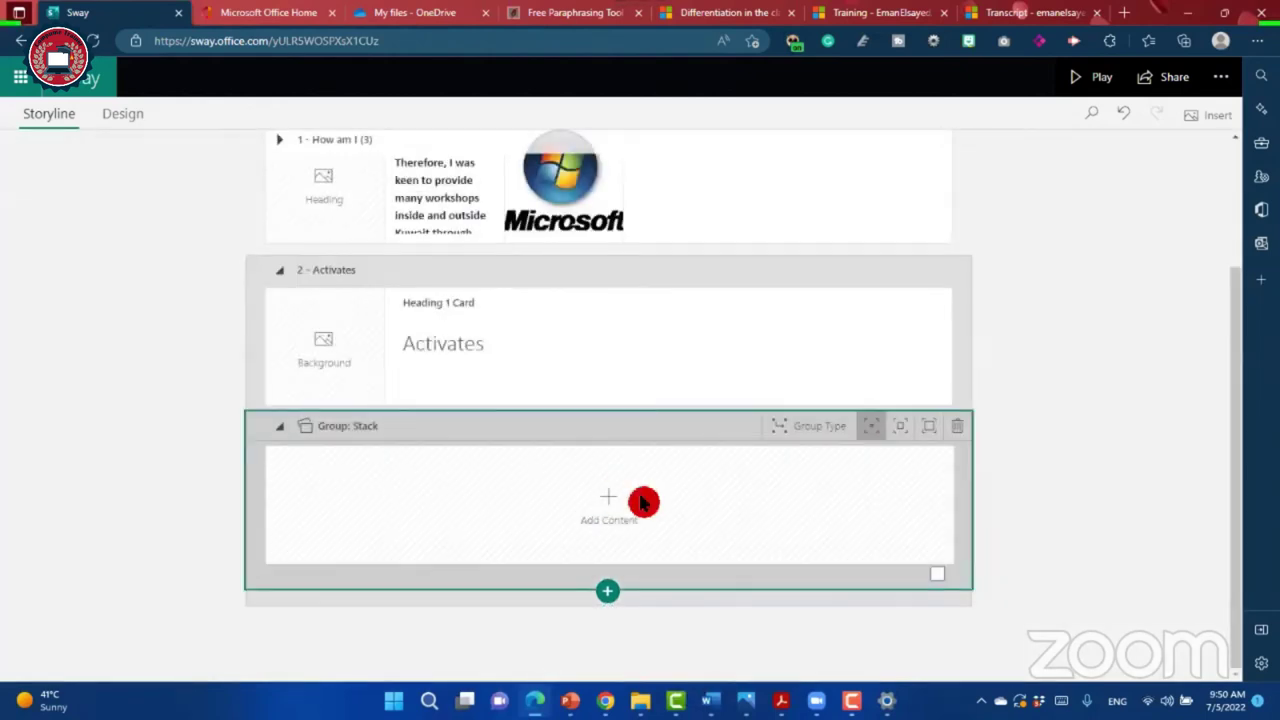
Step: Select photos 7.43.09 and 7.43.10 in the WhatsApp Unknown folder and drag them into the Activates stack
click(640, 700)
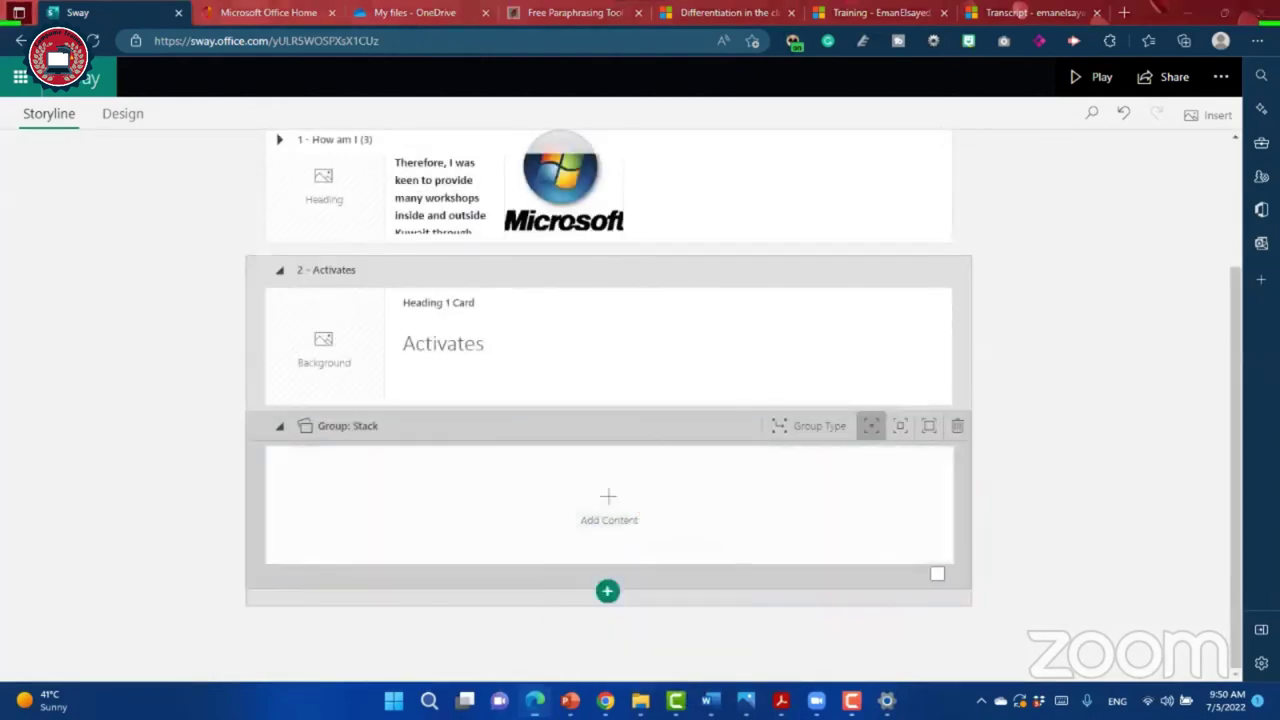
double_click(355, 160)
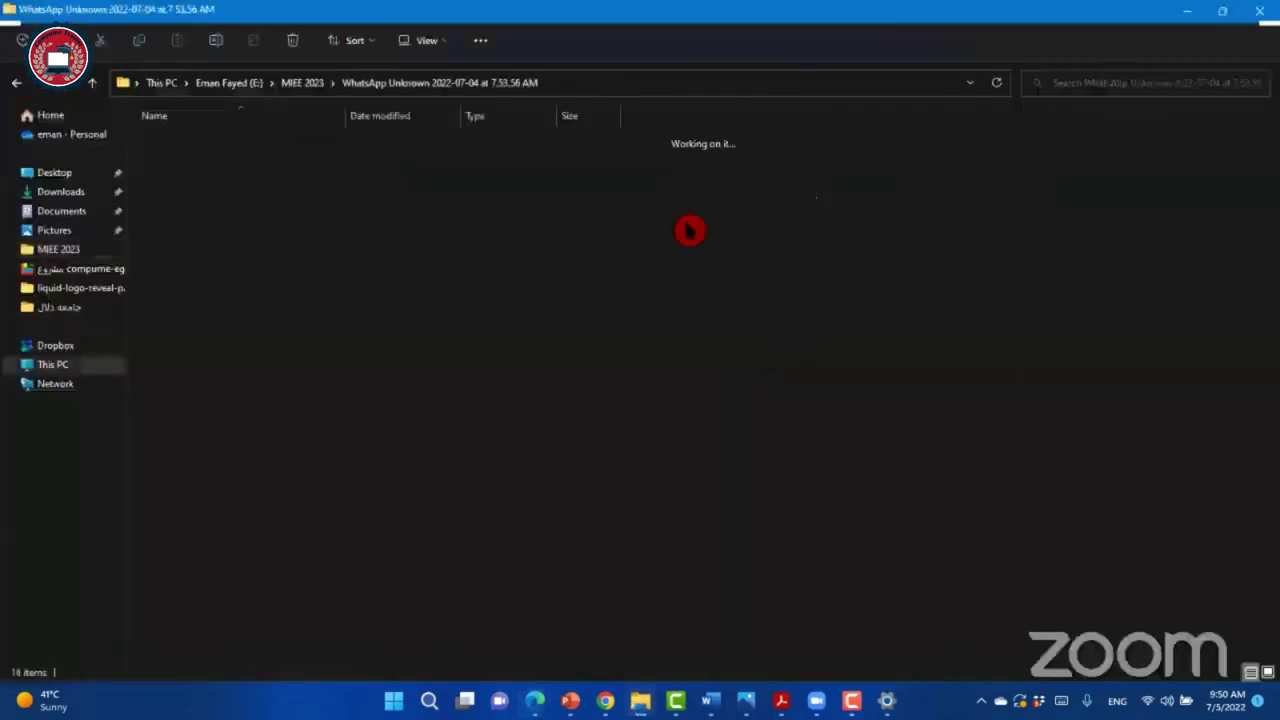
click(483, 212)
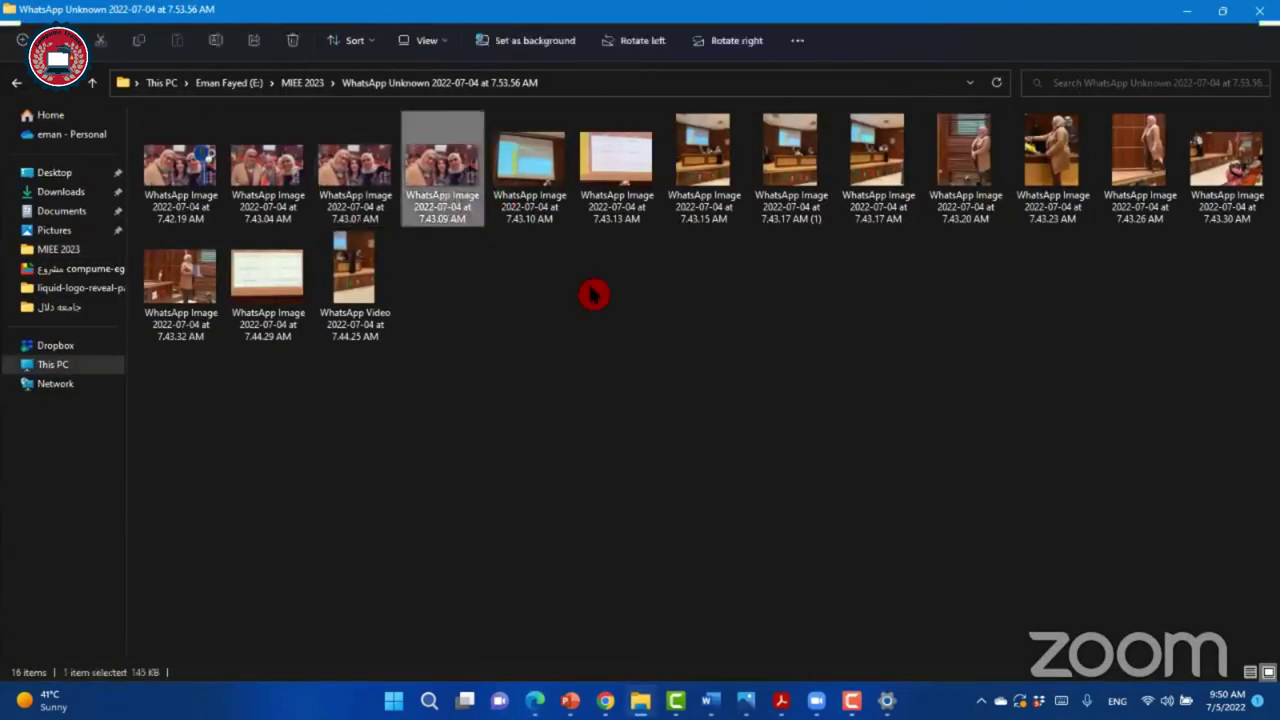
shift+click(600, 226)
key(ctrl+space)
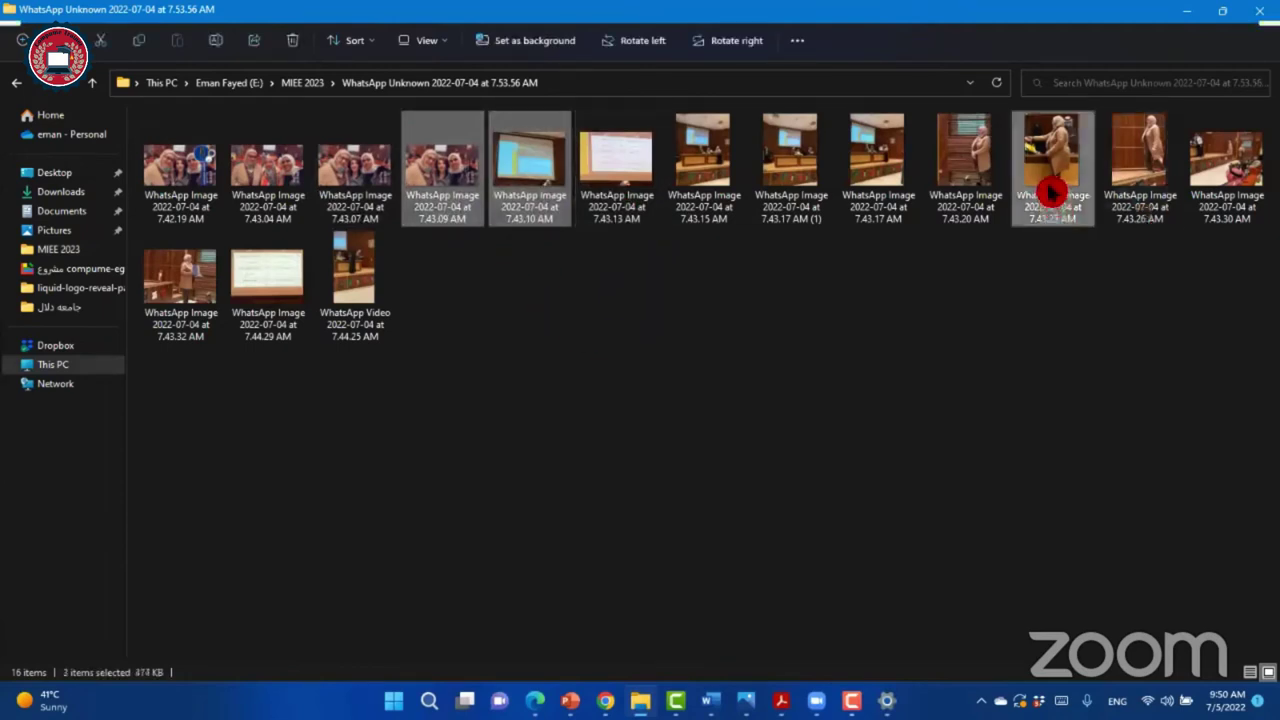
click(553, 292)
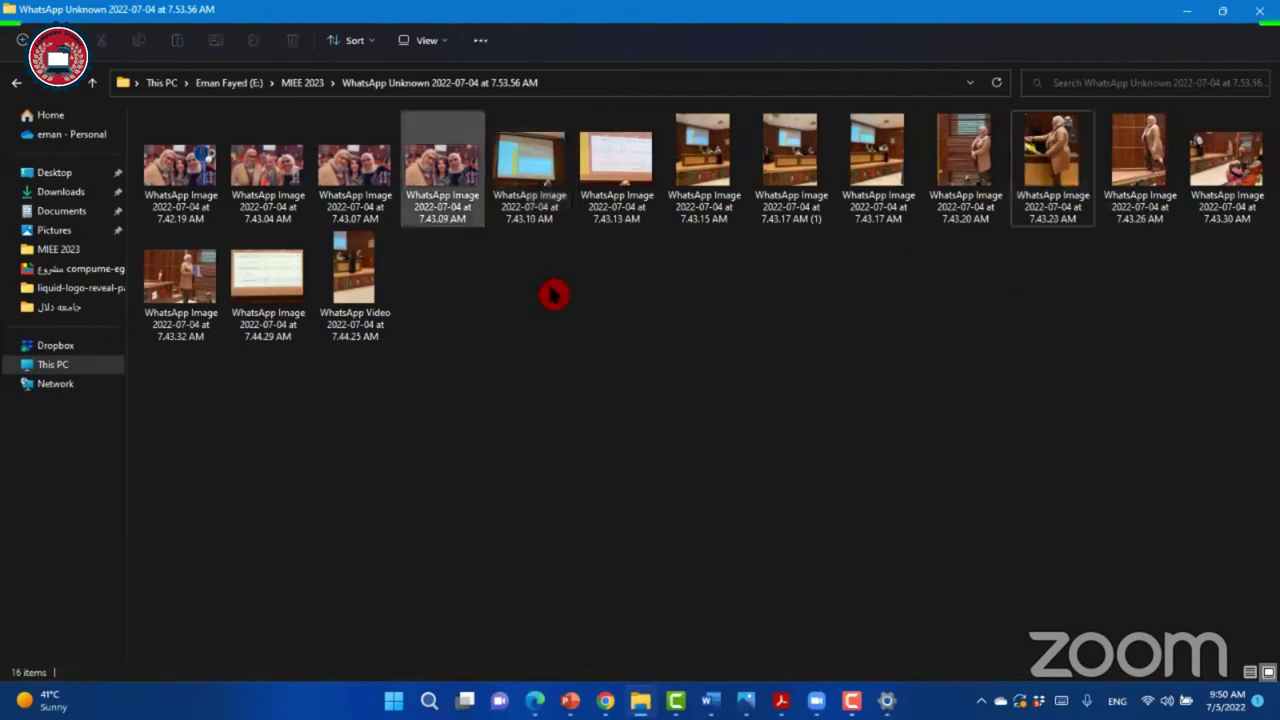
click(444, 197)
ctrl+click(520, 210)
click(487, 278)
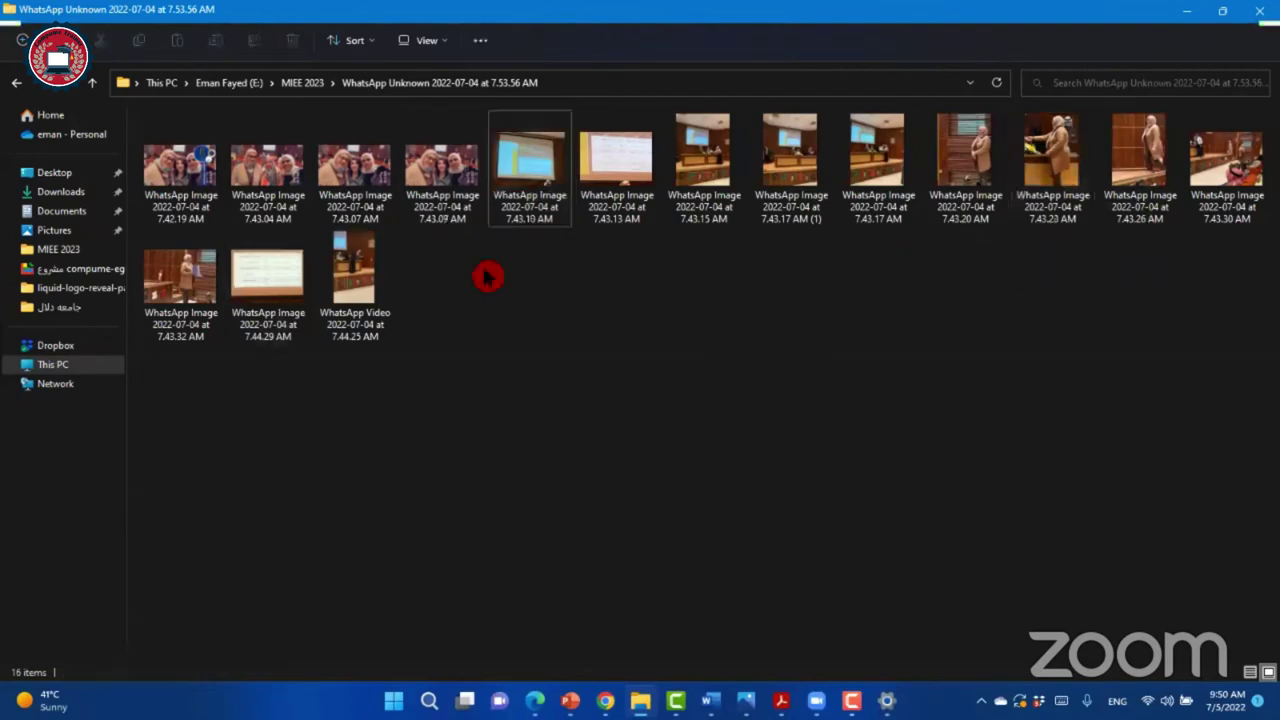
mouse_move(487, 278)
mouse_down()
mouse_move(486, 206)
mouse_move(608, 551)
mouse_move(536, 670)
mouse_move(593, 498)
mouse_up()
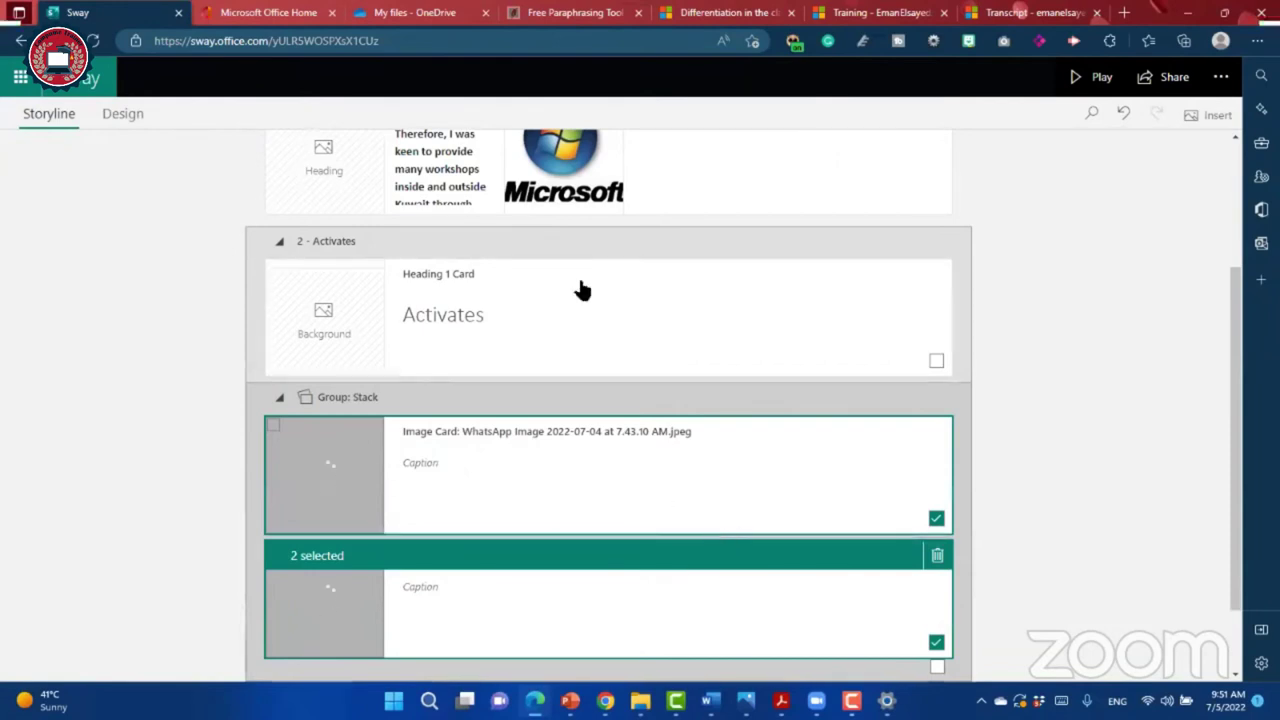
Step: Select the Activates 'Group: Stack' header and open its Group Type options
scroll(580, 290, up, 3)
scroll(563, 372, down, 5)
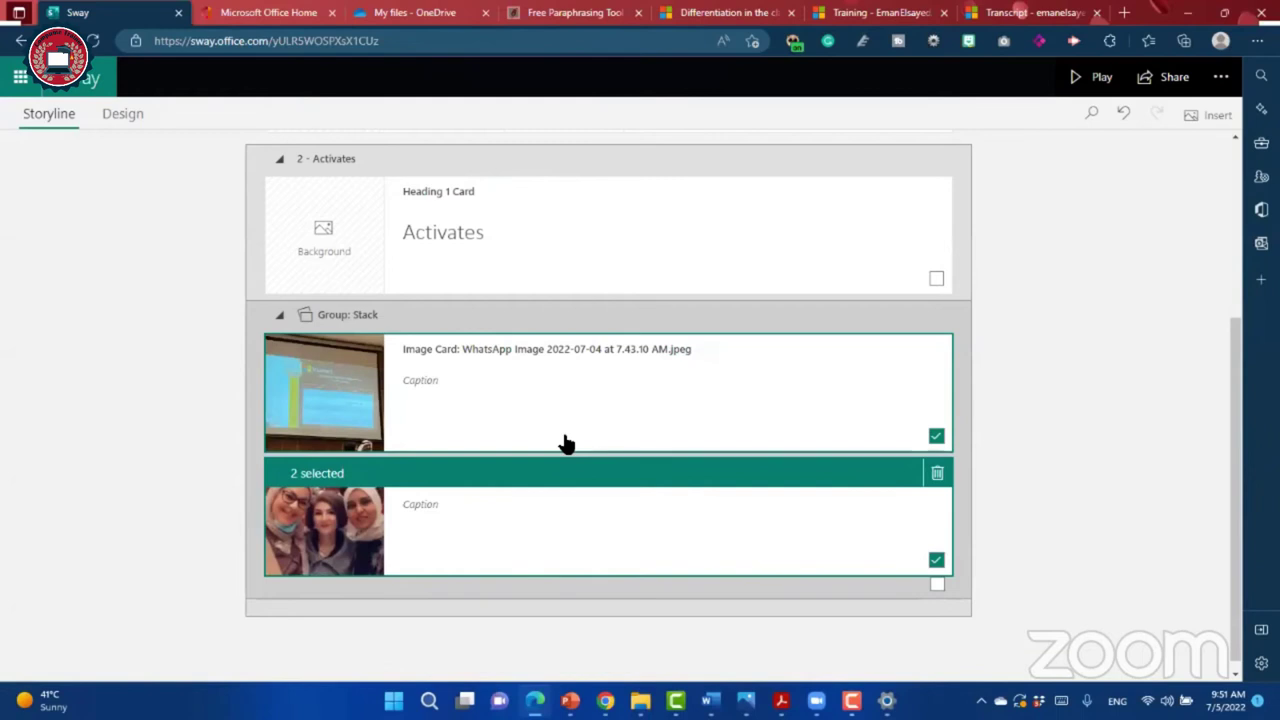
click(831, 409)
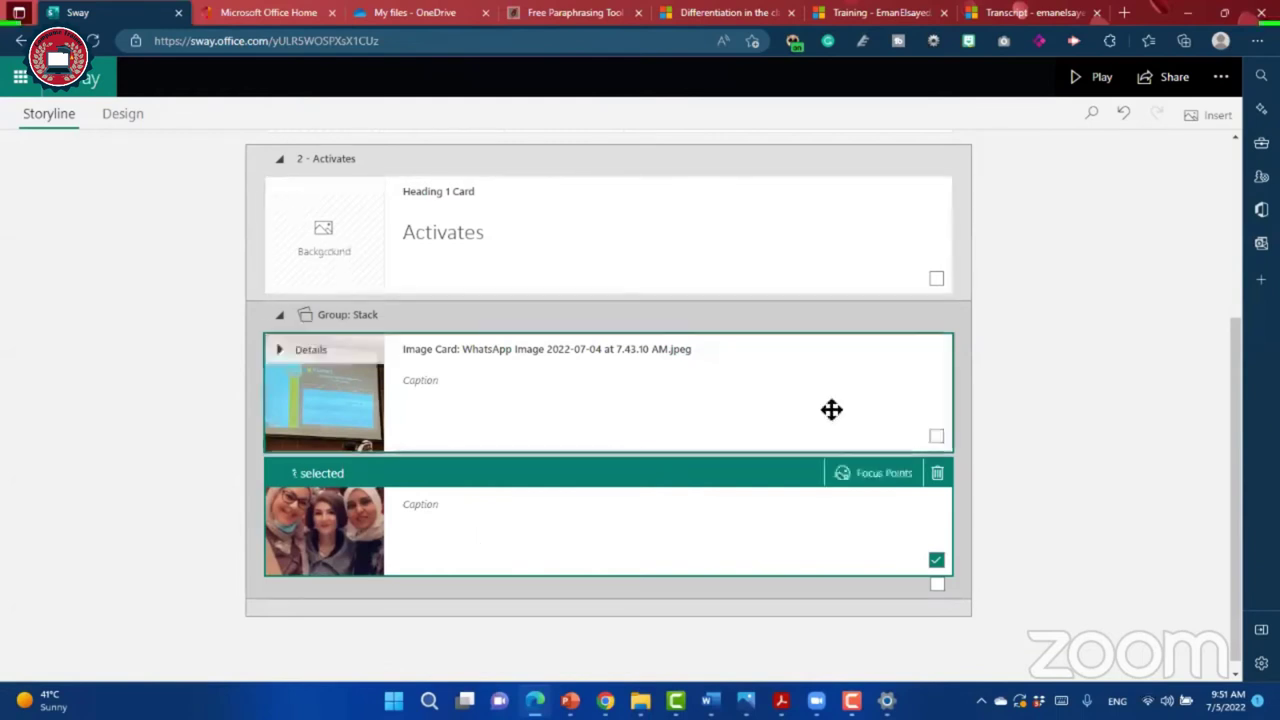
click(519, 321)
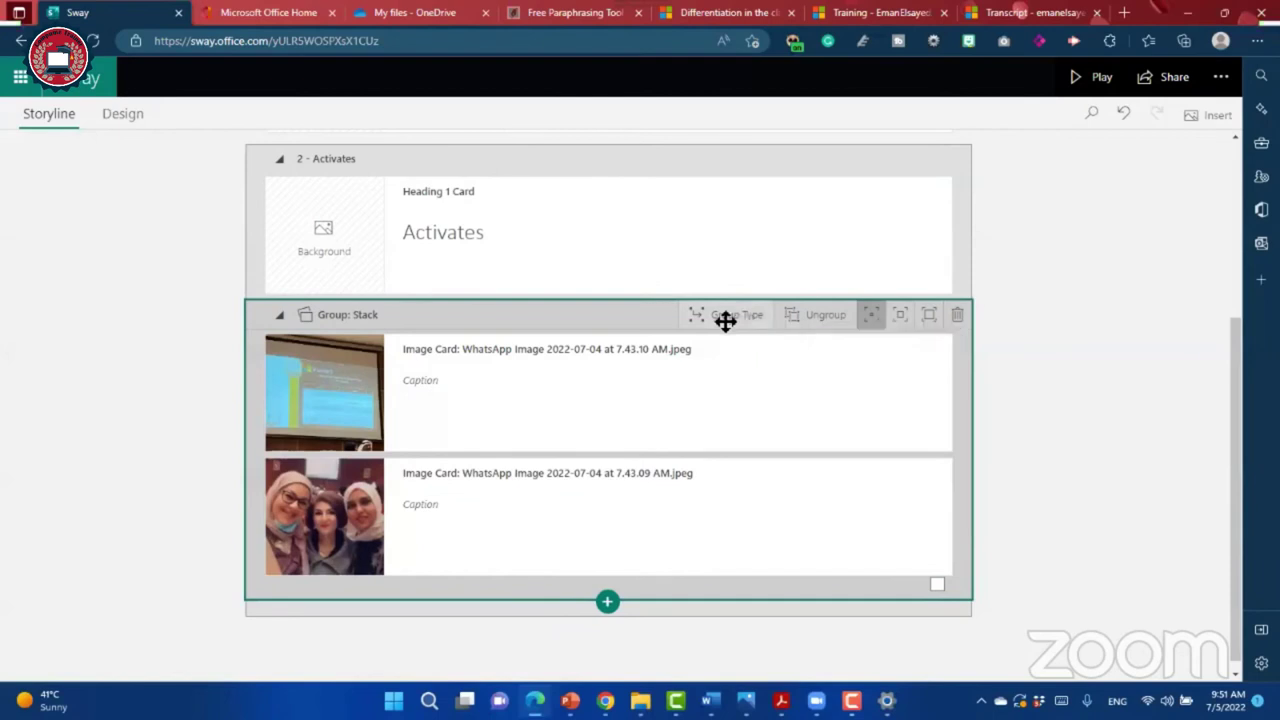
click(711, 320)
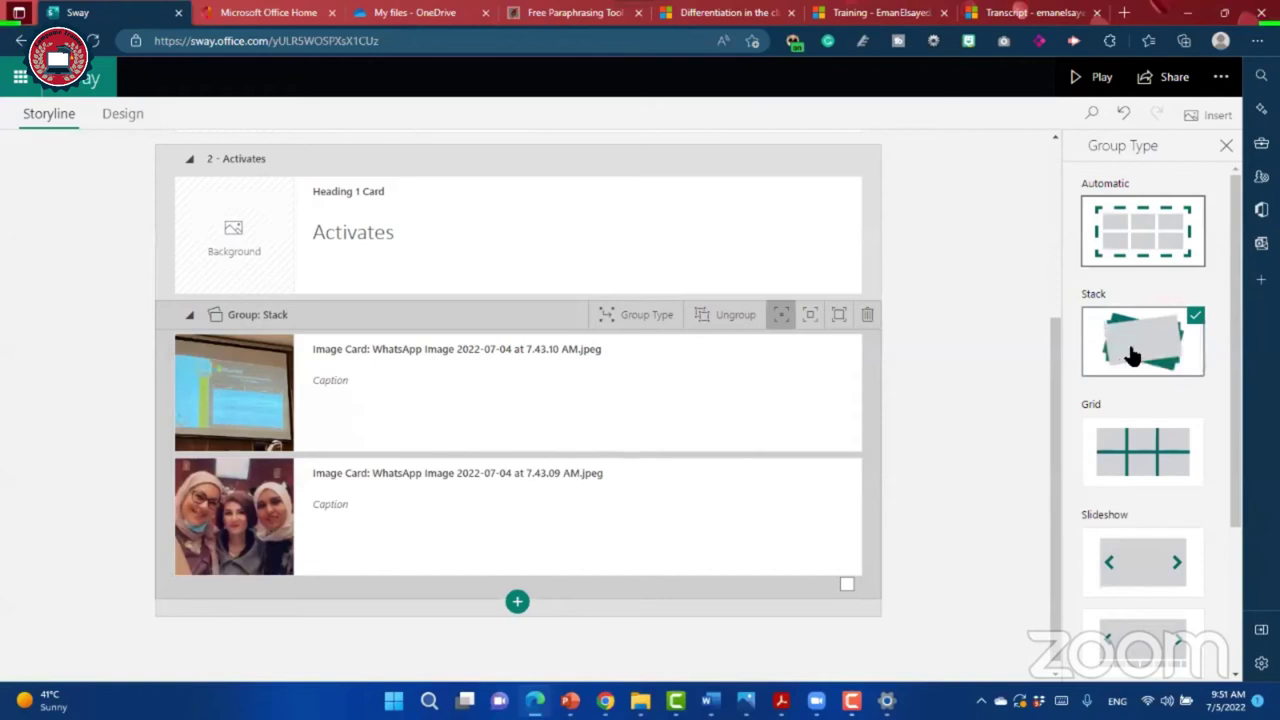
Step: Try Grid, two Slideshow variants and Comparison, then revert the photo group to Stack and close the pane
click(1151, 466)
click(1143, 560)
scroll(1143, 460, down, 2)
click(1140, 568)
scroll(1136, 620, down, 1)
click(1137, 623)
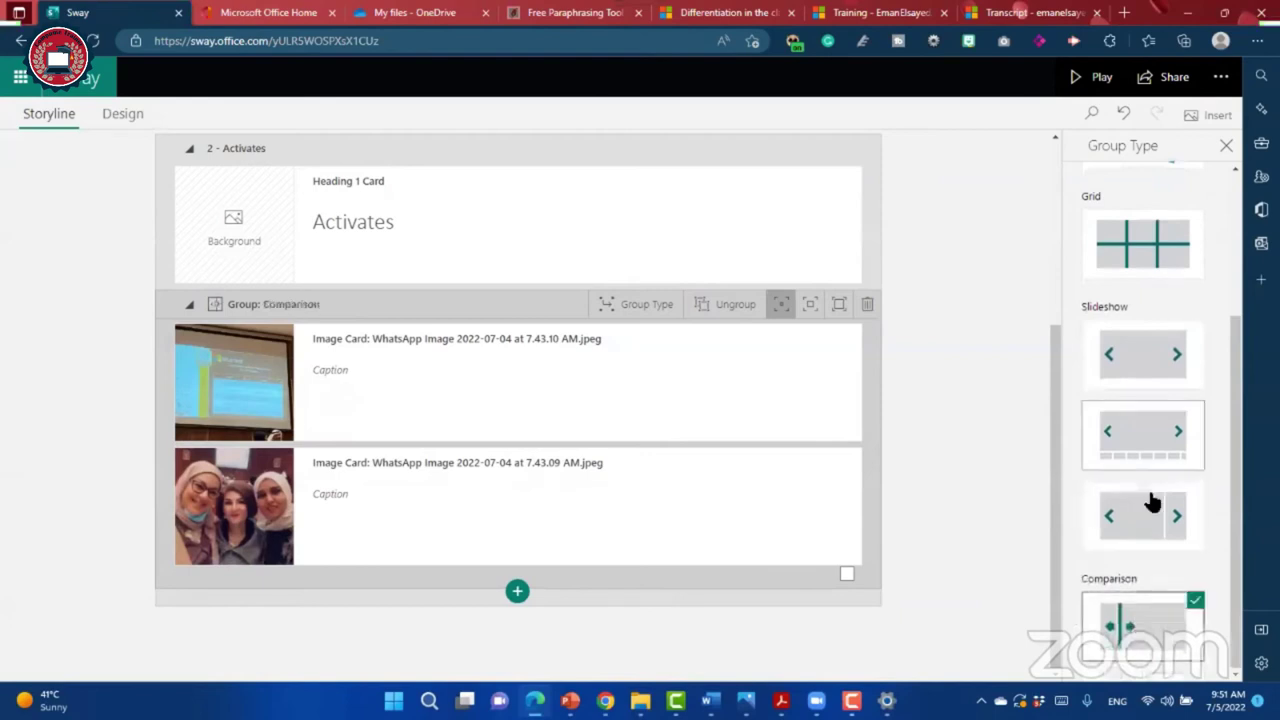
scroll(1148, 503, up, 3)
click(1148, 343)
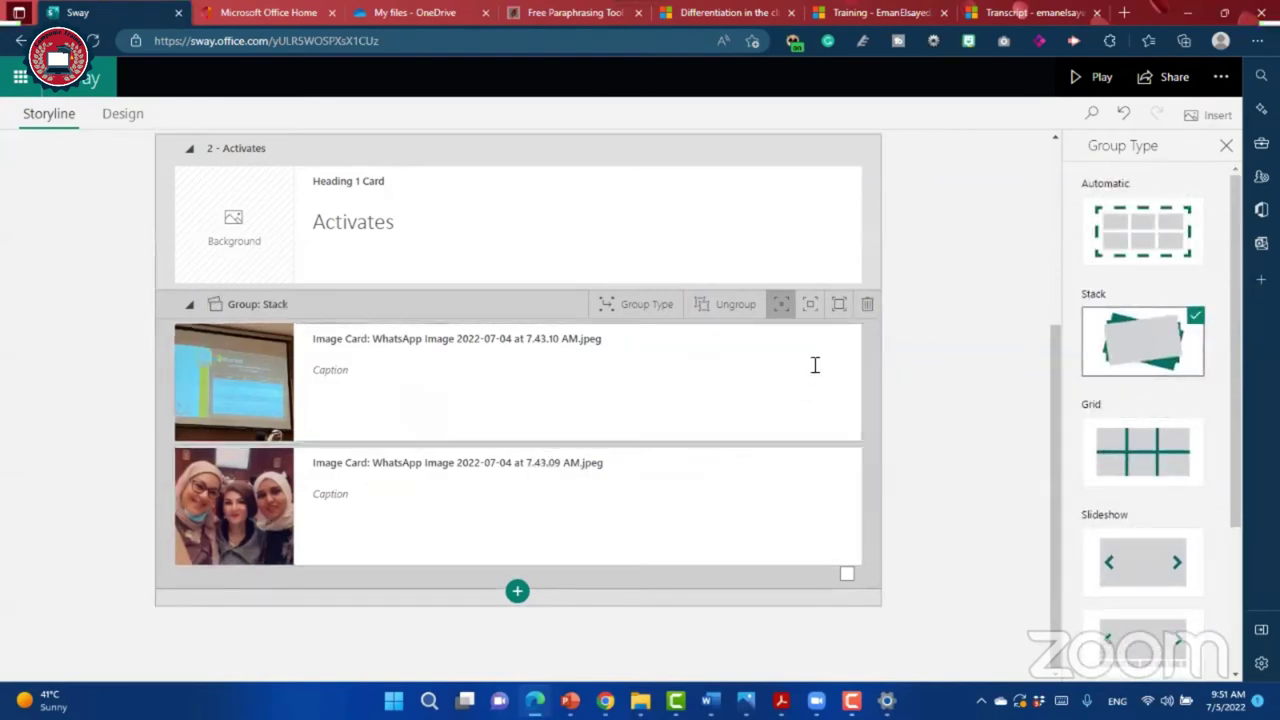
click(843, 308)
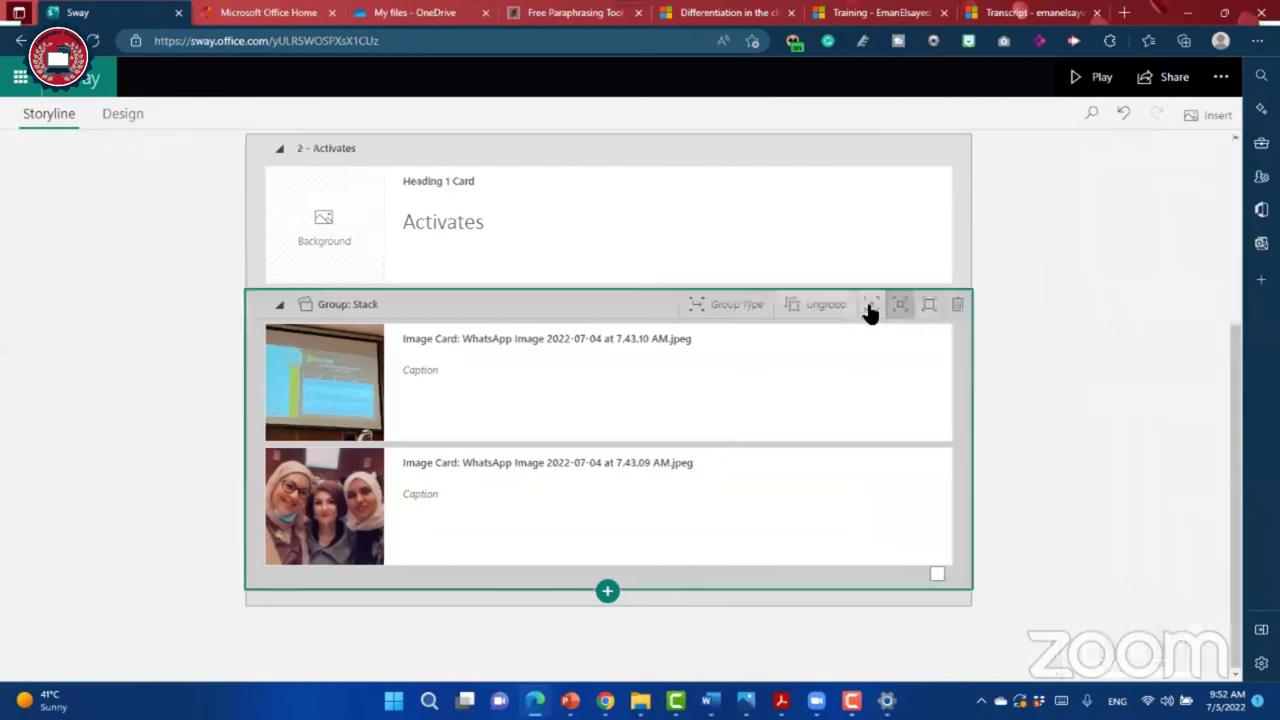
click(927, 311)
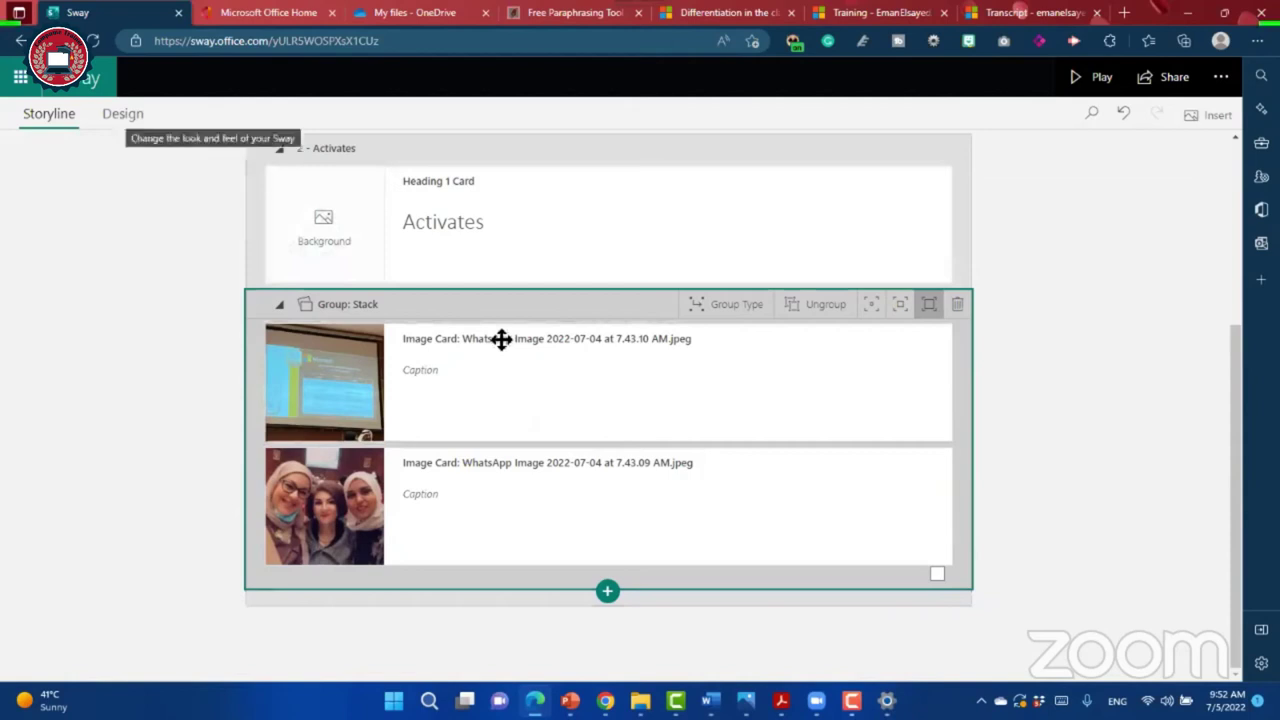
key(Return)
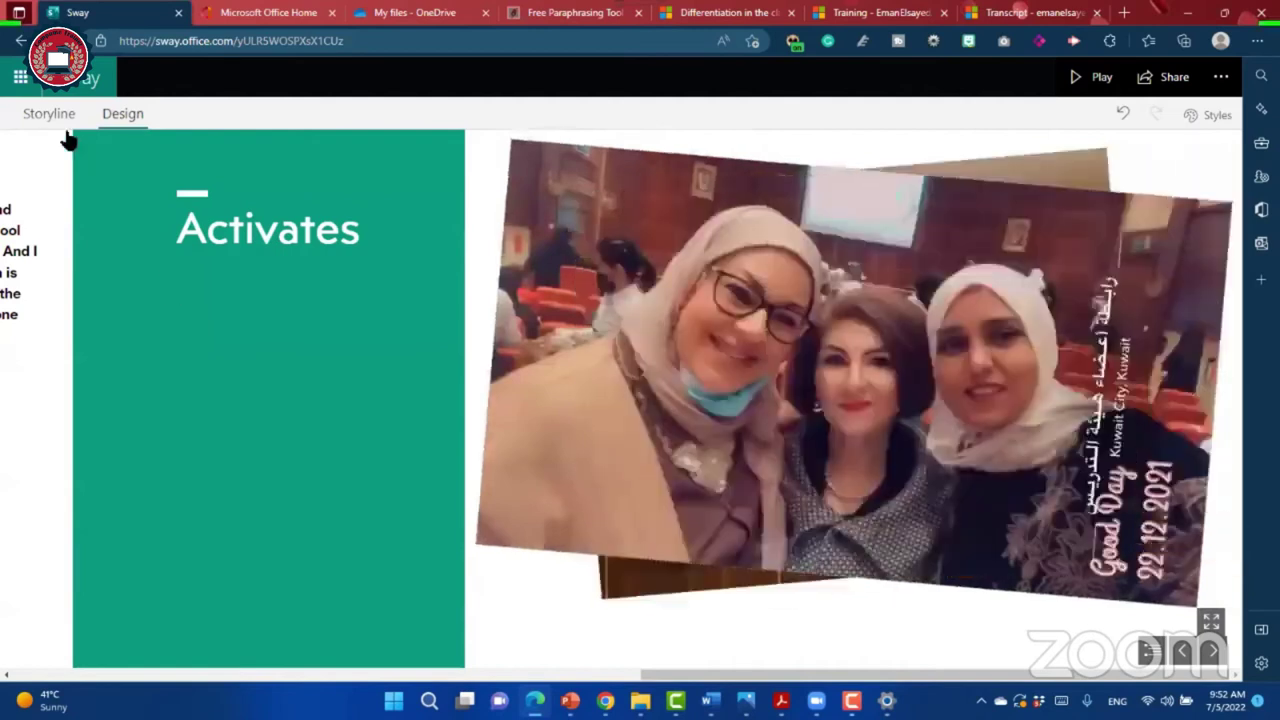
click(71, 129)
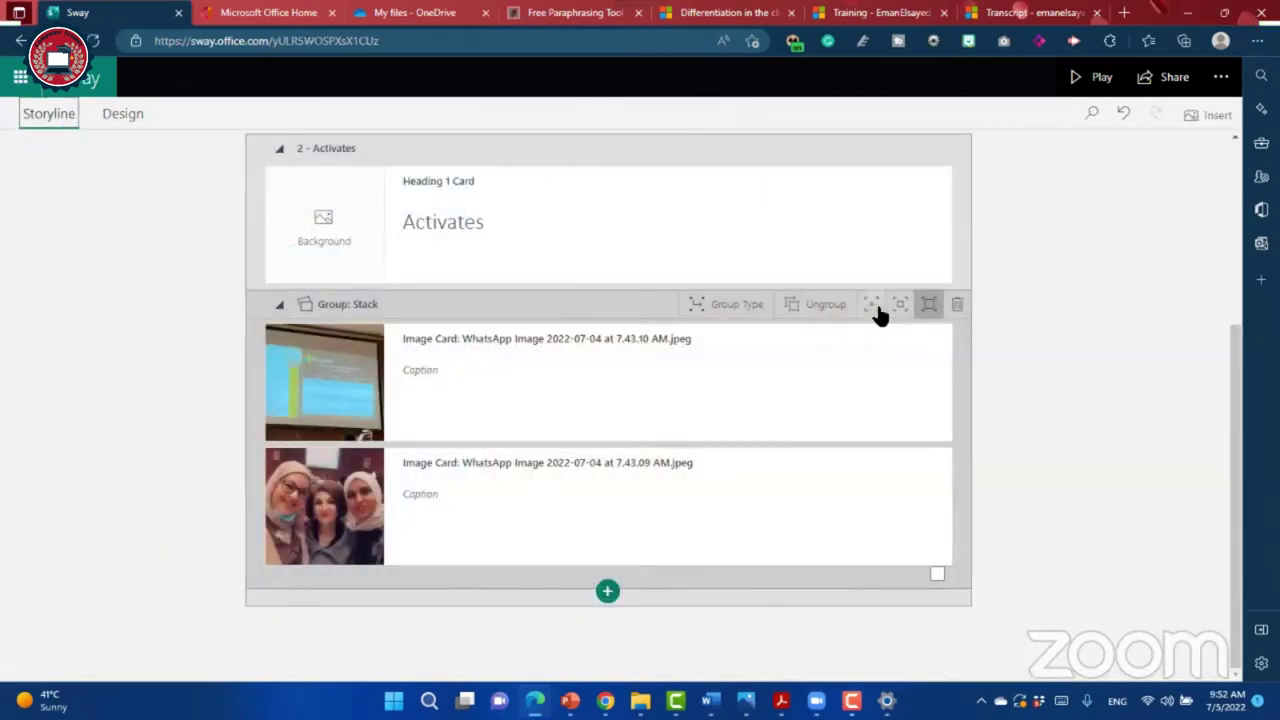
click(122, 113)
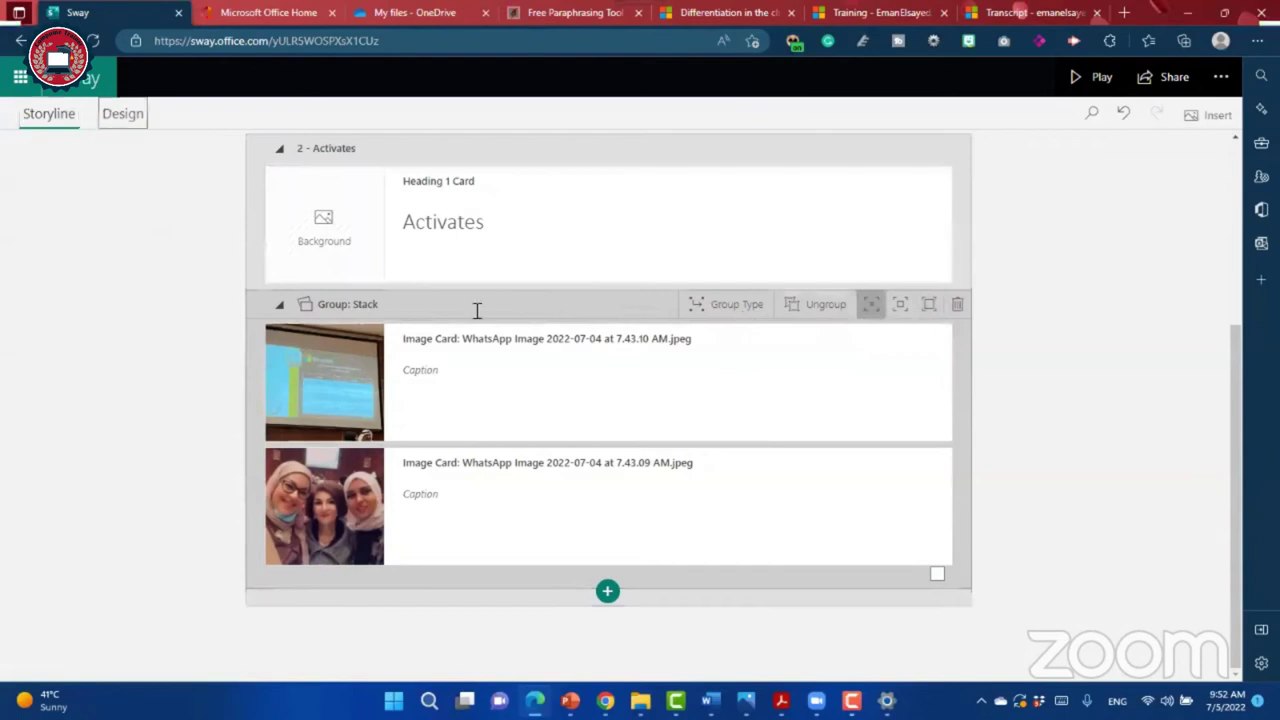
click(997, 373)
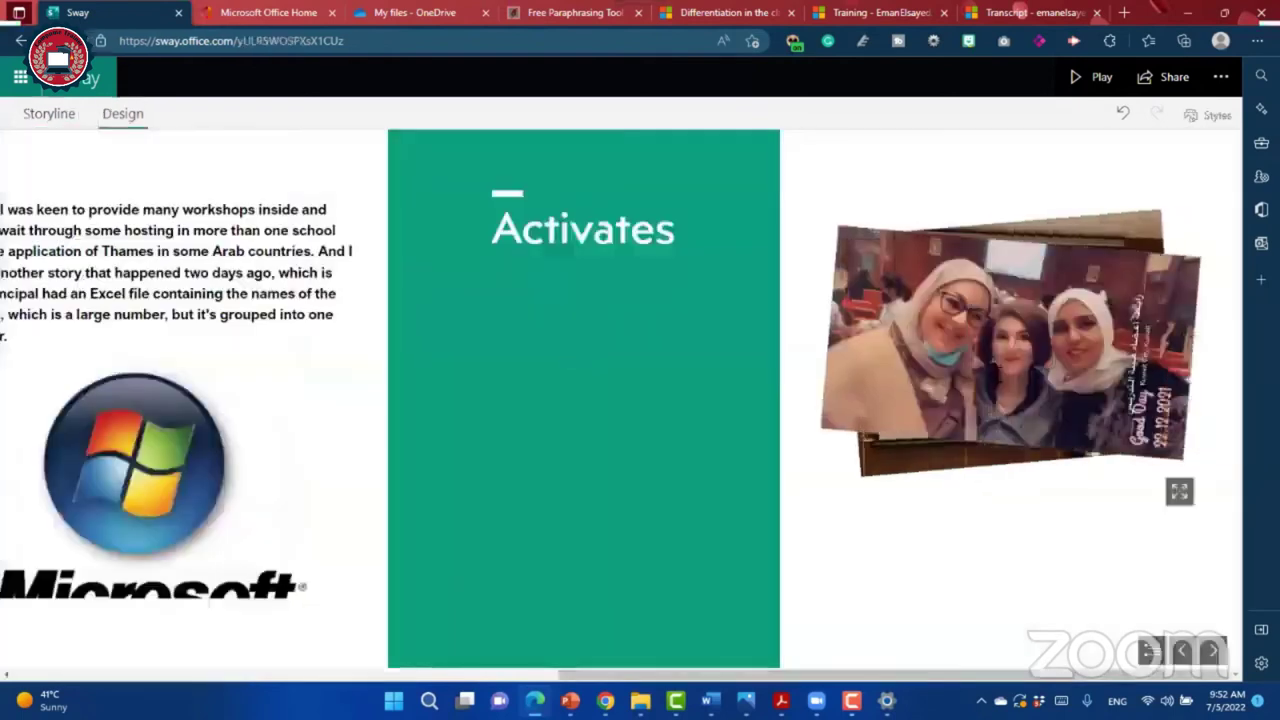
click(40, 143)
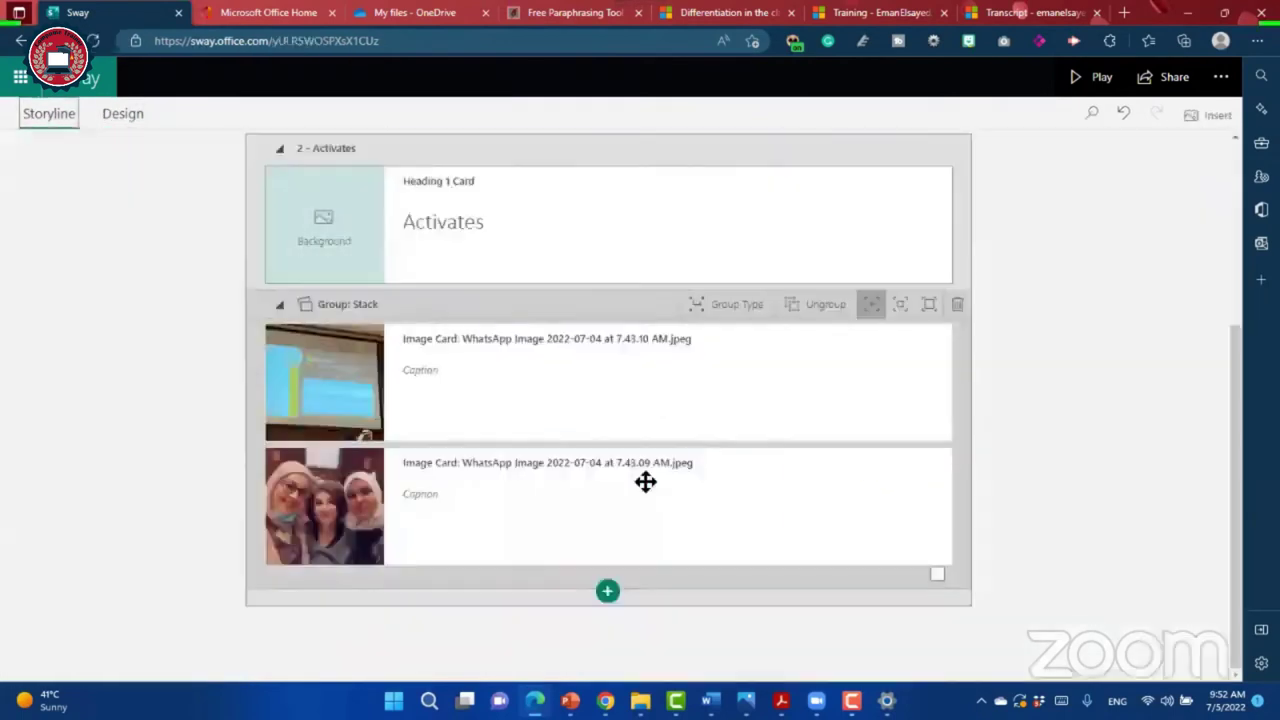
click(655, 397)
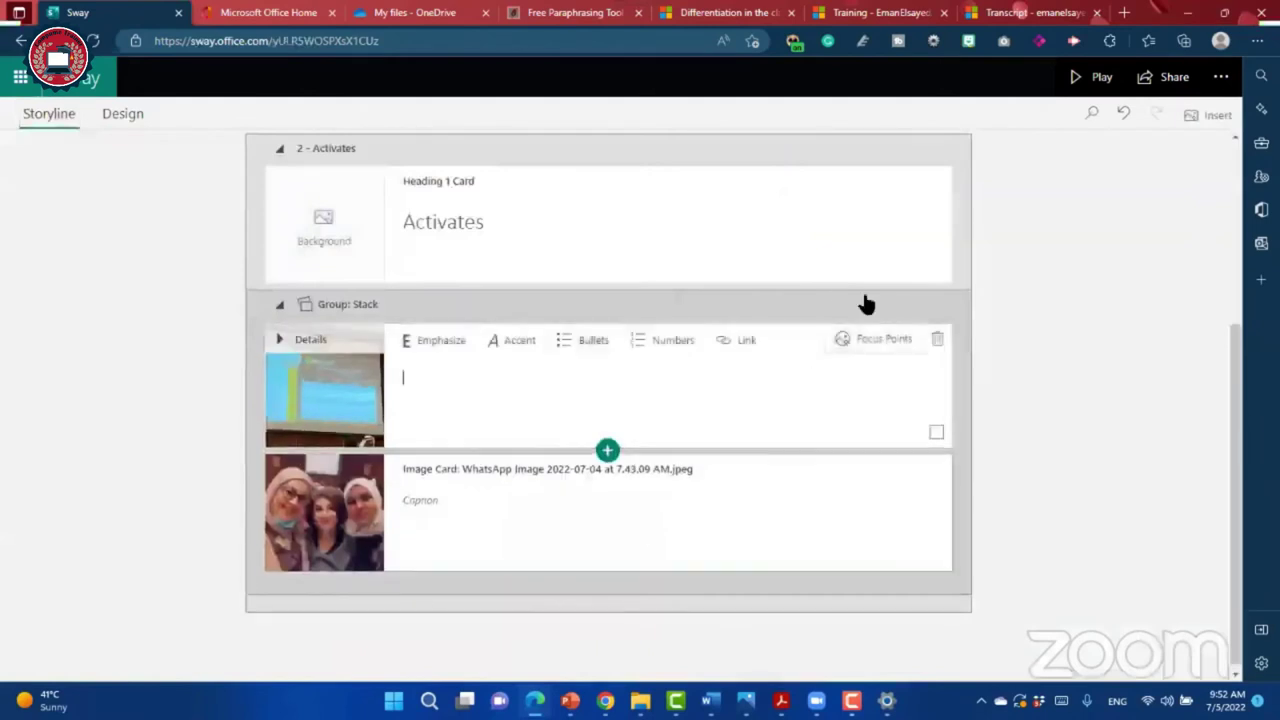
click(751, 437)
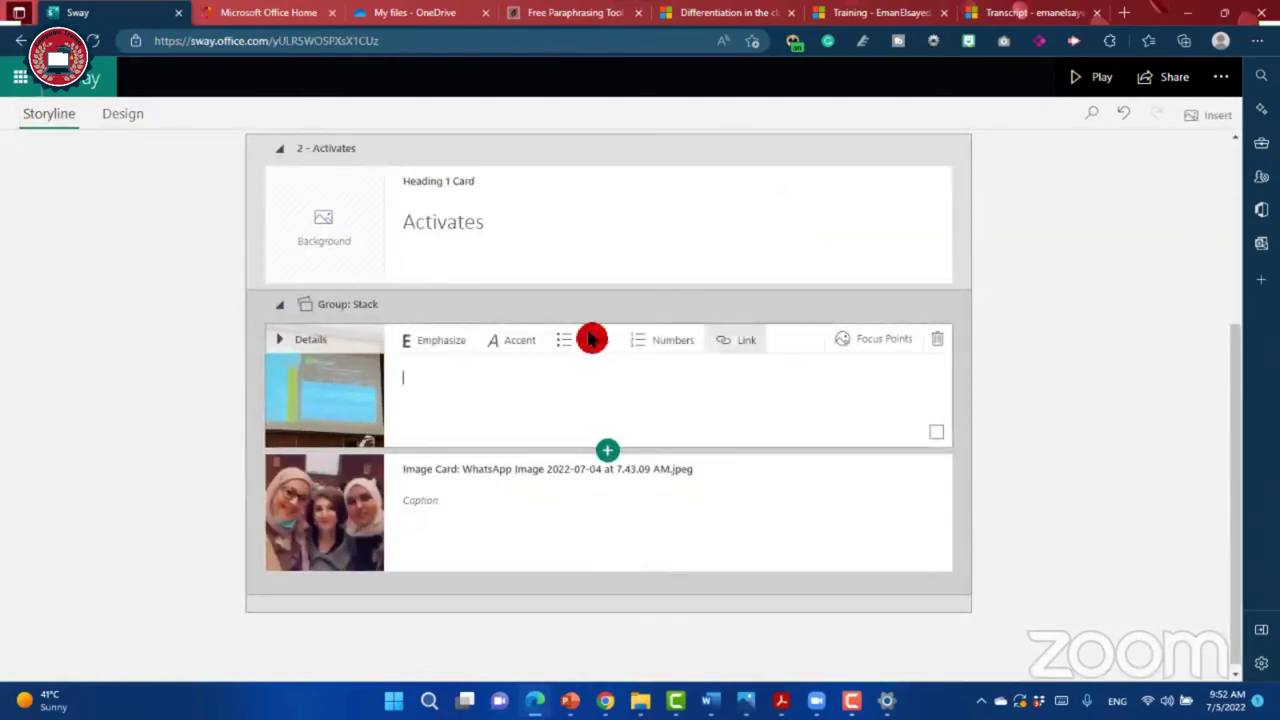
click(866, 310)
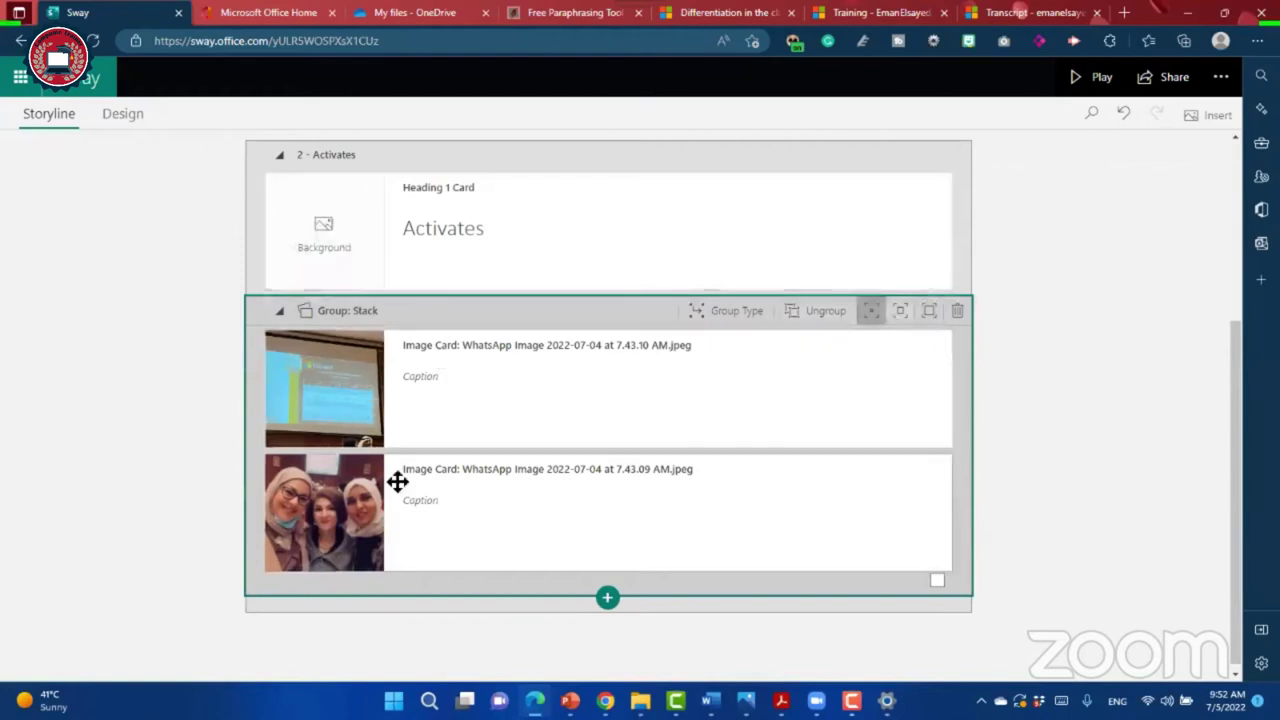
scroll(670, 458, up, 1)
scroll(670, 455, up, 2)
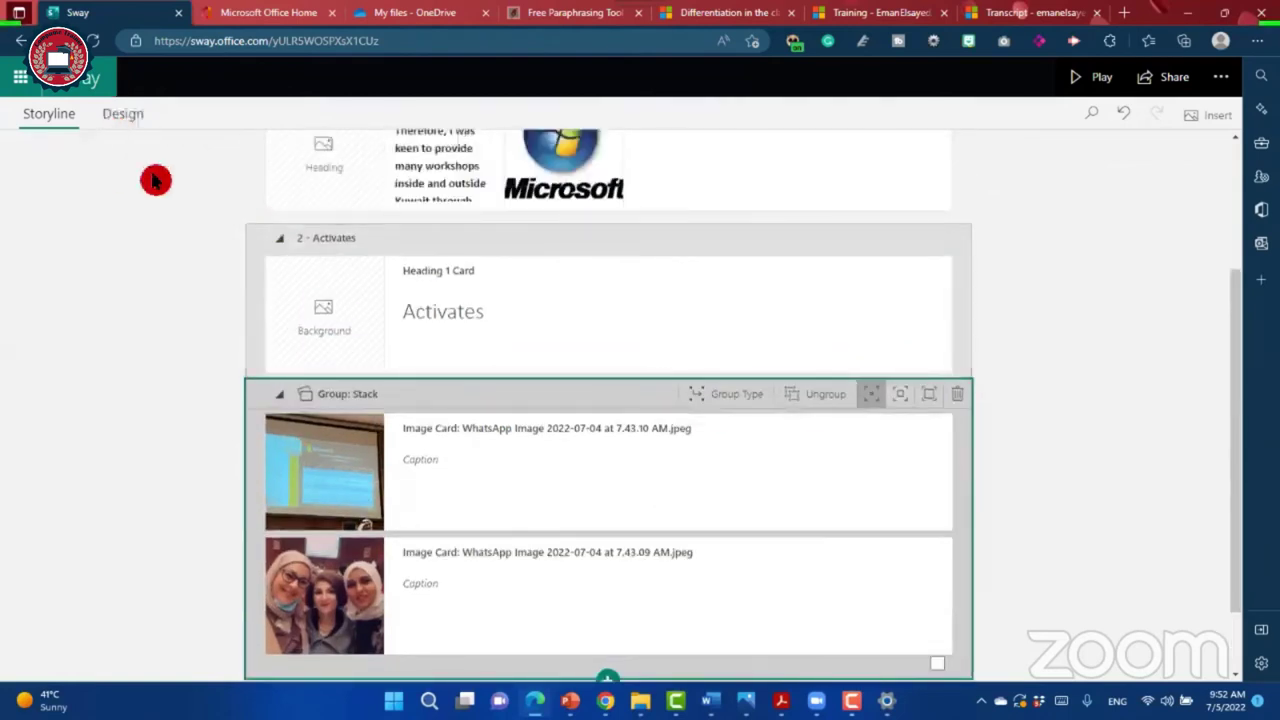
Step: Preview the Design view back at the MIEE 2023 title card and open Styles
click(124, 120)
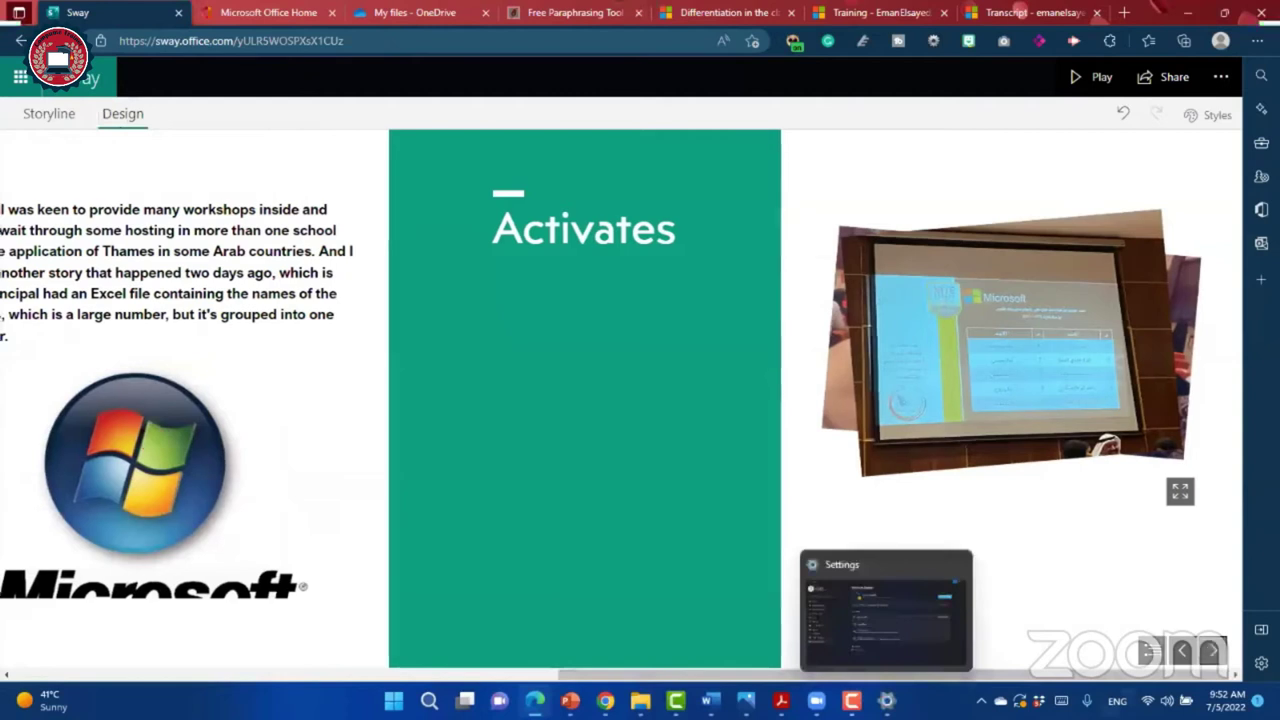
scroll(1180, 655, up, 2)
scroll(1180, 655, up, 3)
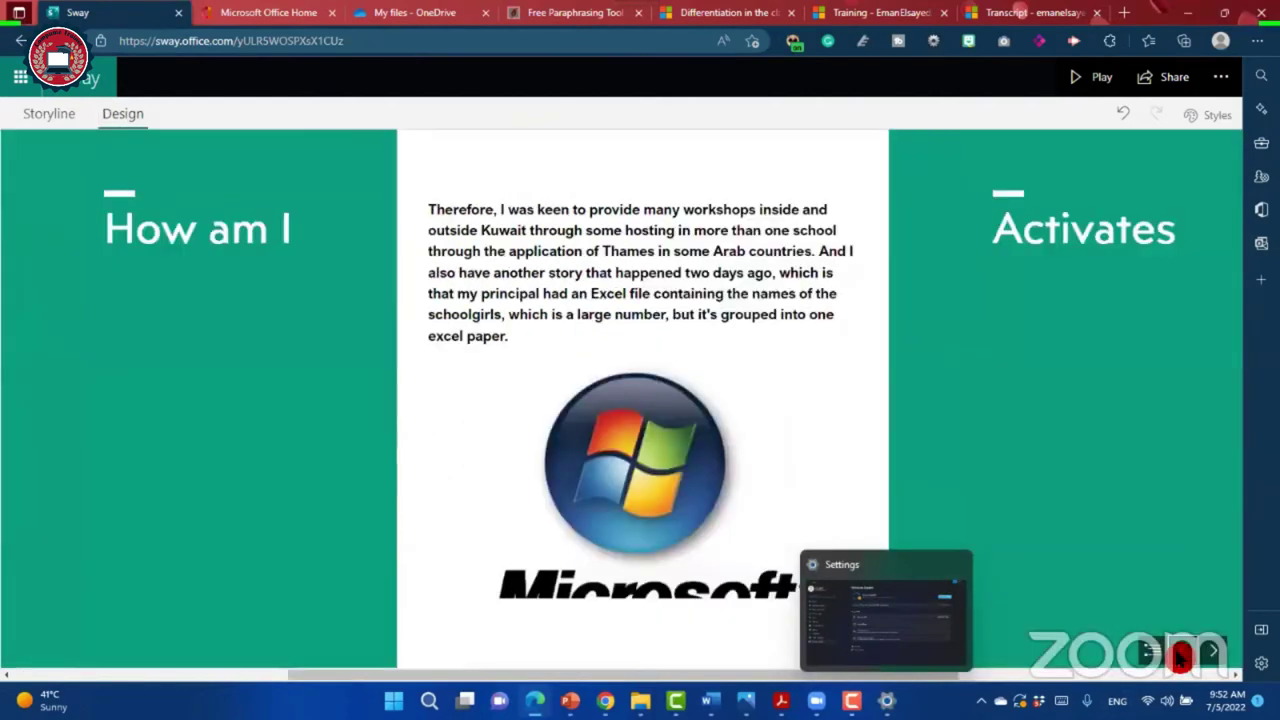
scroll(1180, 655, up, 4)
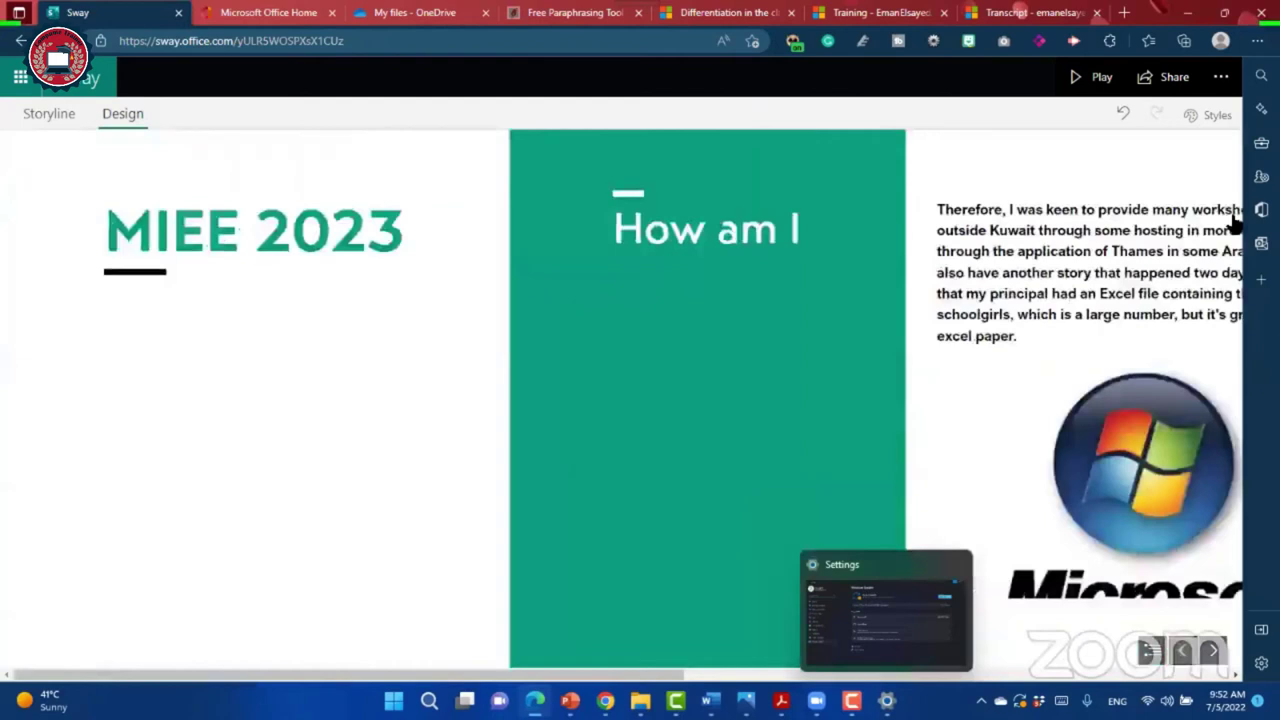
click(1210, 115)
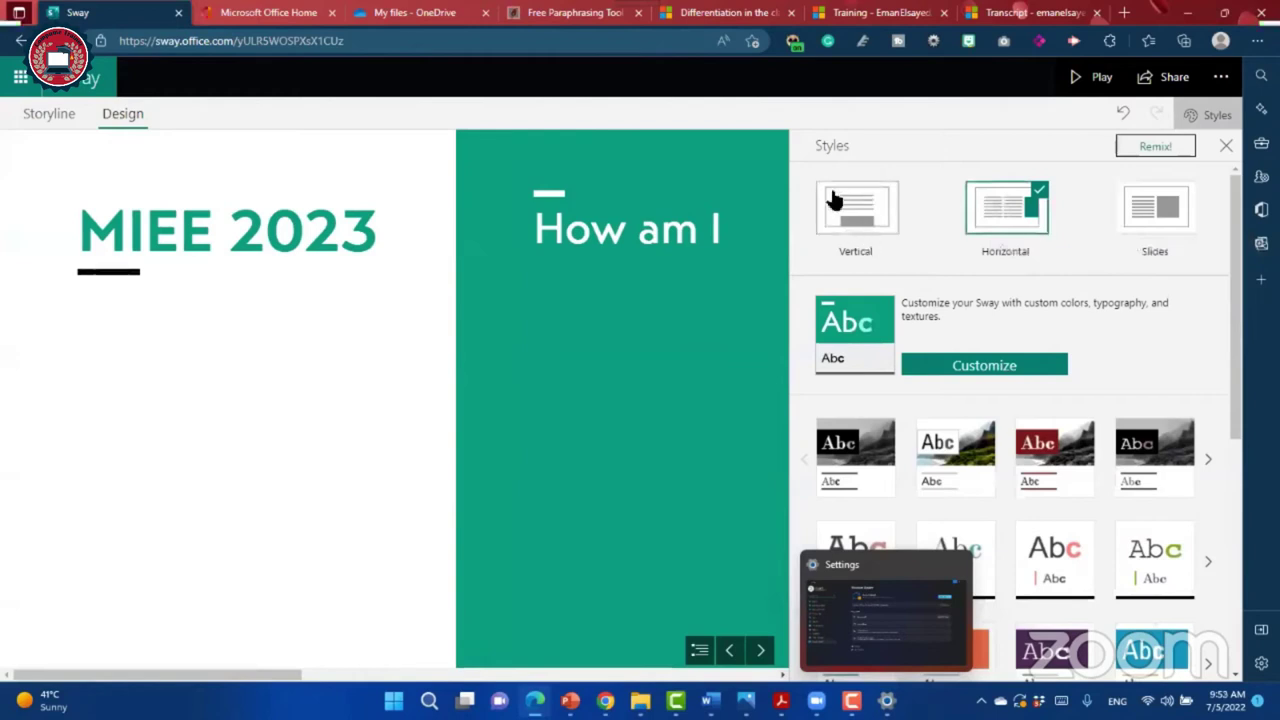
Step: Switch the Sway layout to vertical scrolling
click(908, 231)
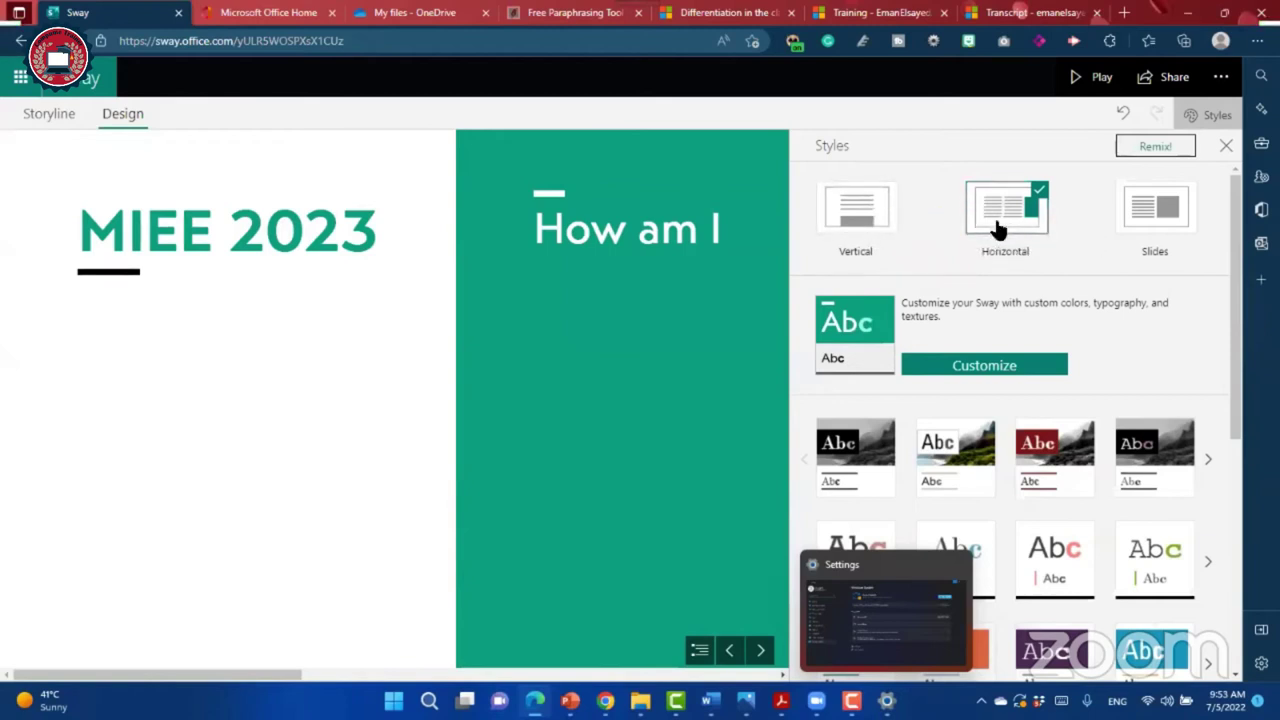
click(855, 218)
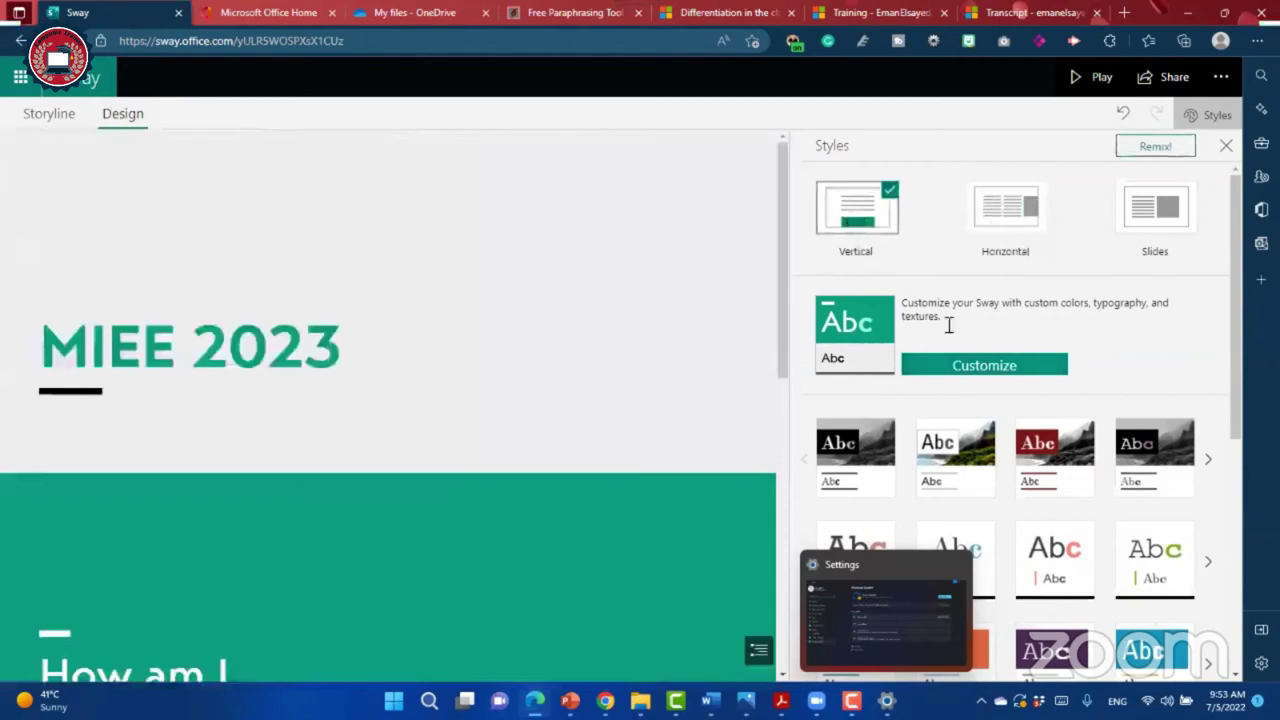
scroll(1023, 477, down, 1)
scroll(1017, 526, down, 1)
scroll(988, 556, down, 1)
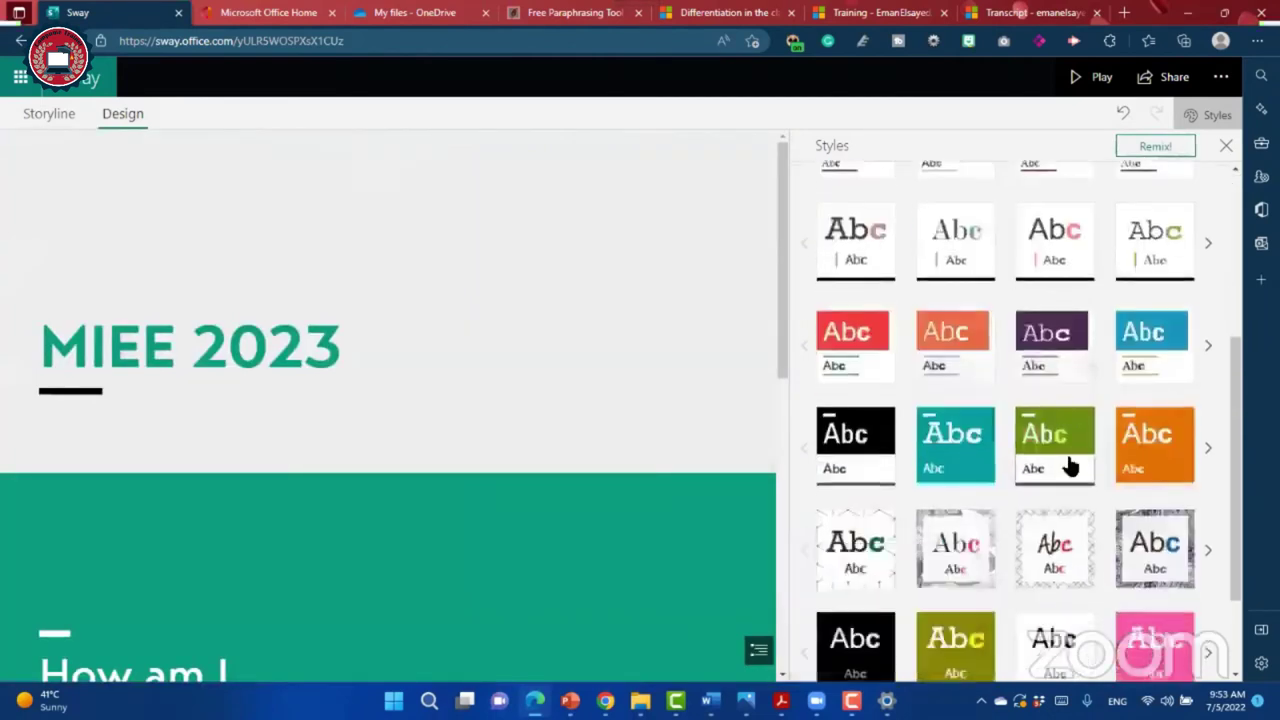
scroll(1057, 514, down, 1)
scroll(1062, 580, down, 1)
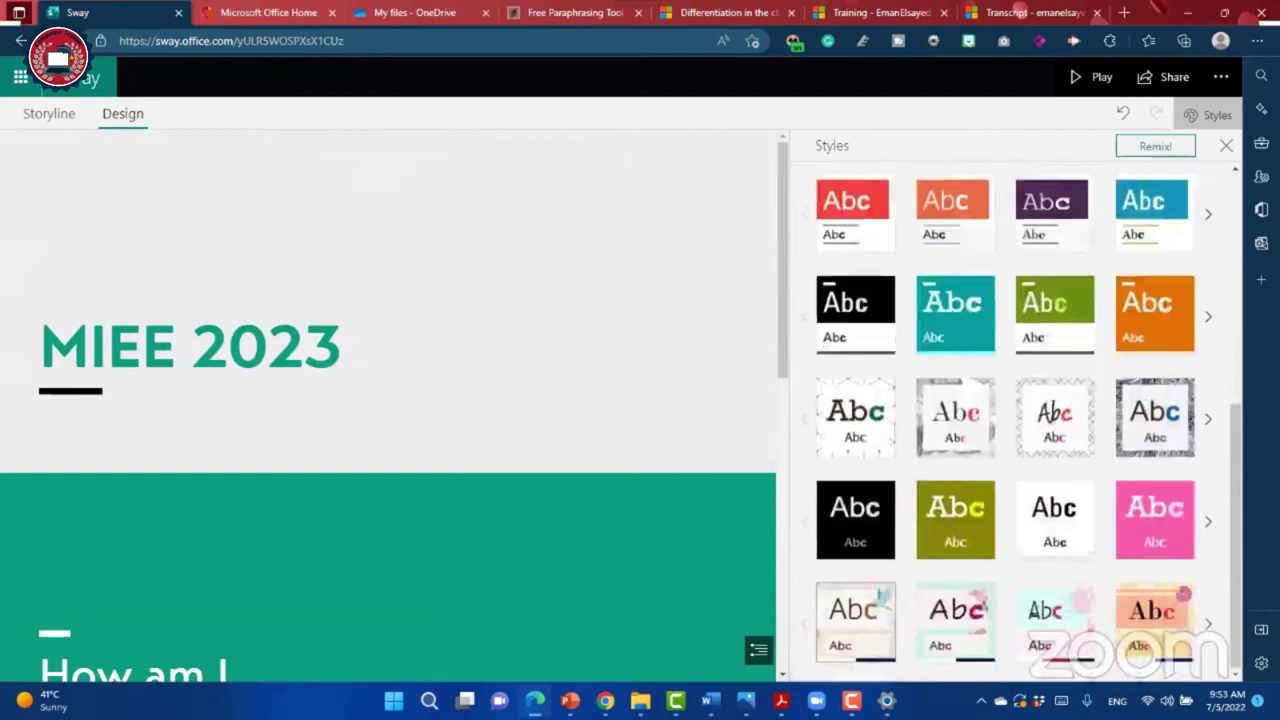
Step: Try beige, mint, pink candy-border, light-blue, cupcake and patterned white style options
click(857, 627)
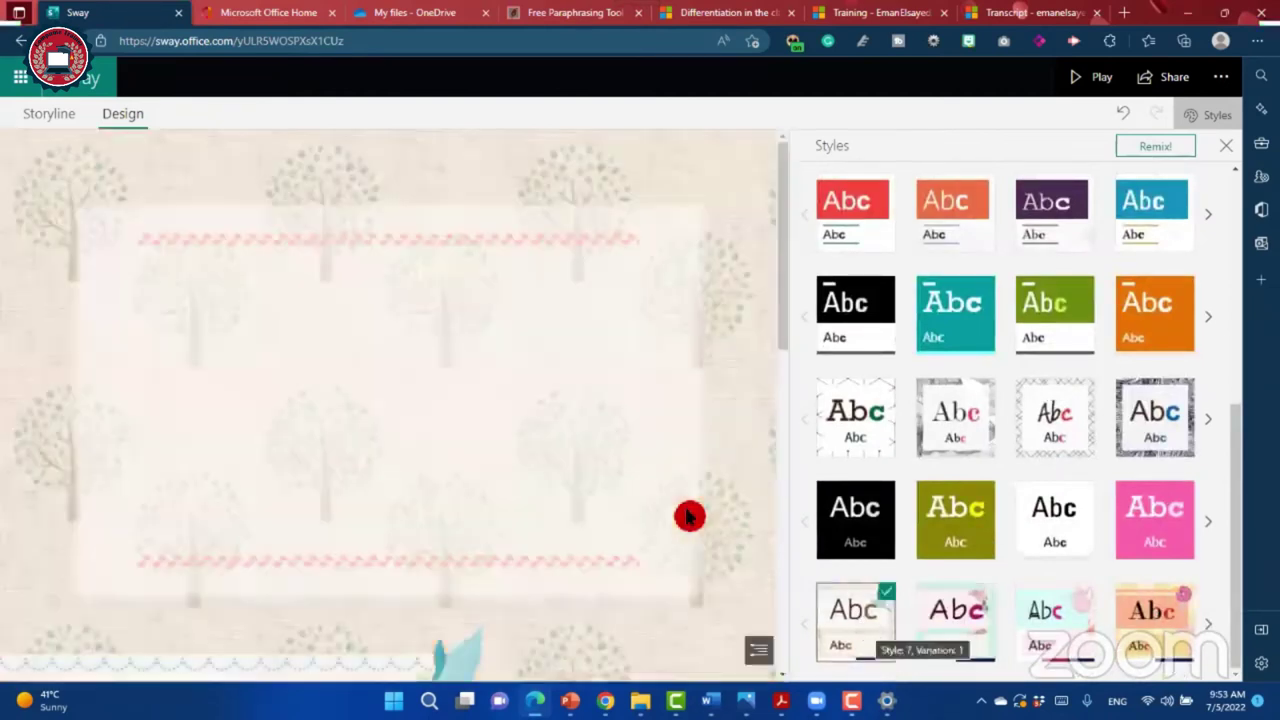
click(957, 632)
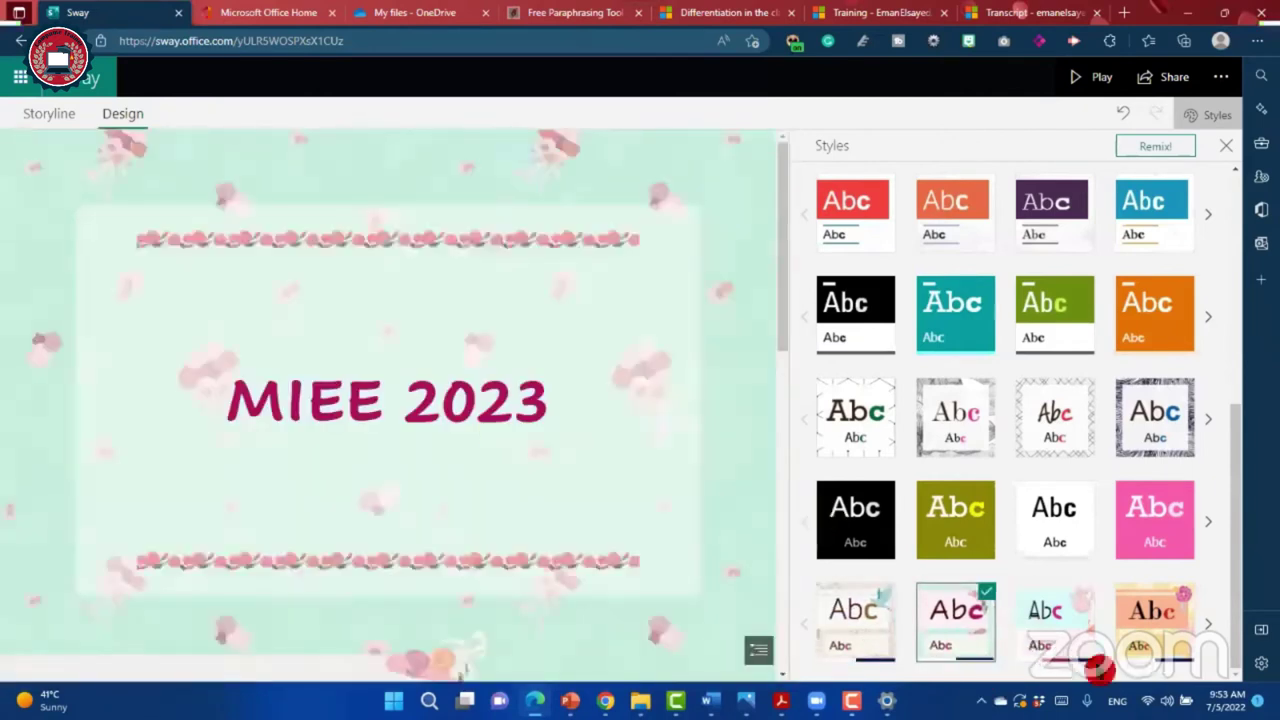
click(1068, 632)
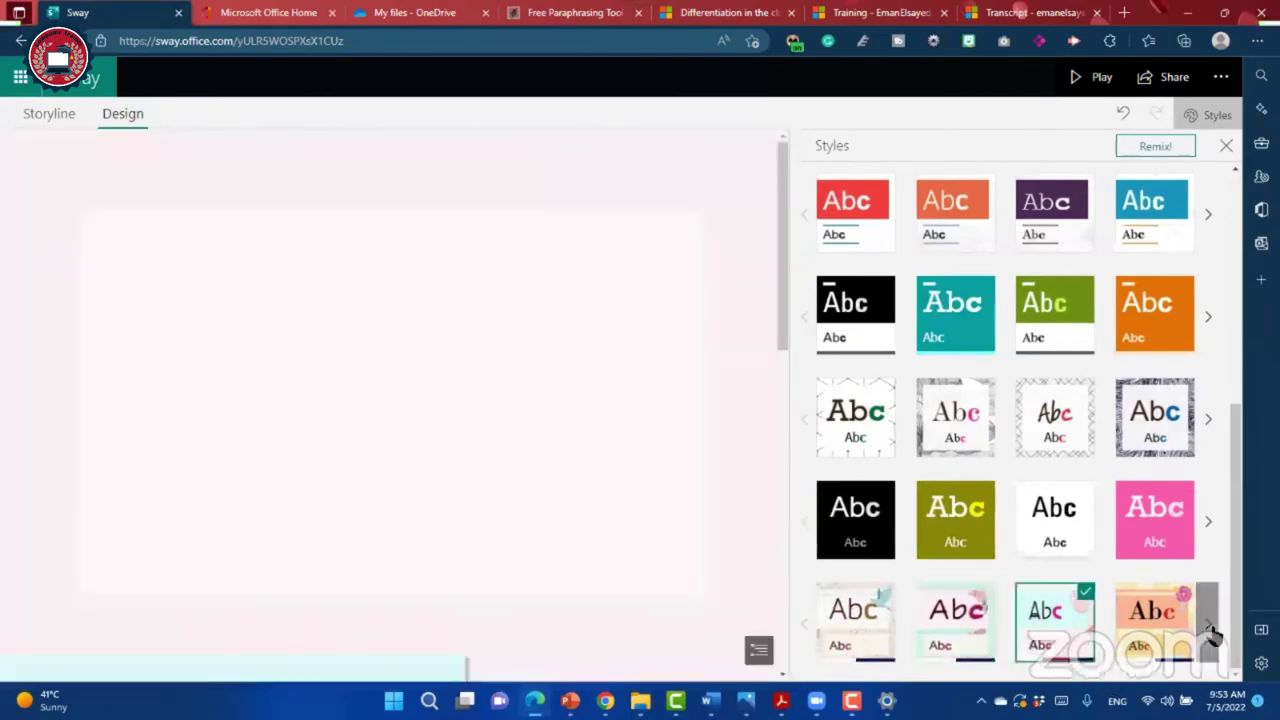
click(1208, 626)
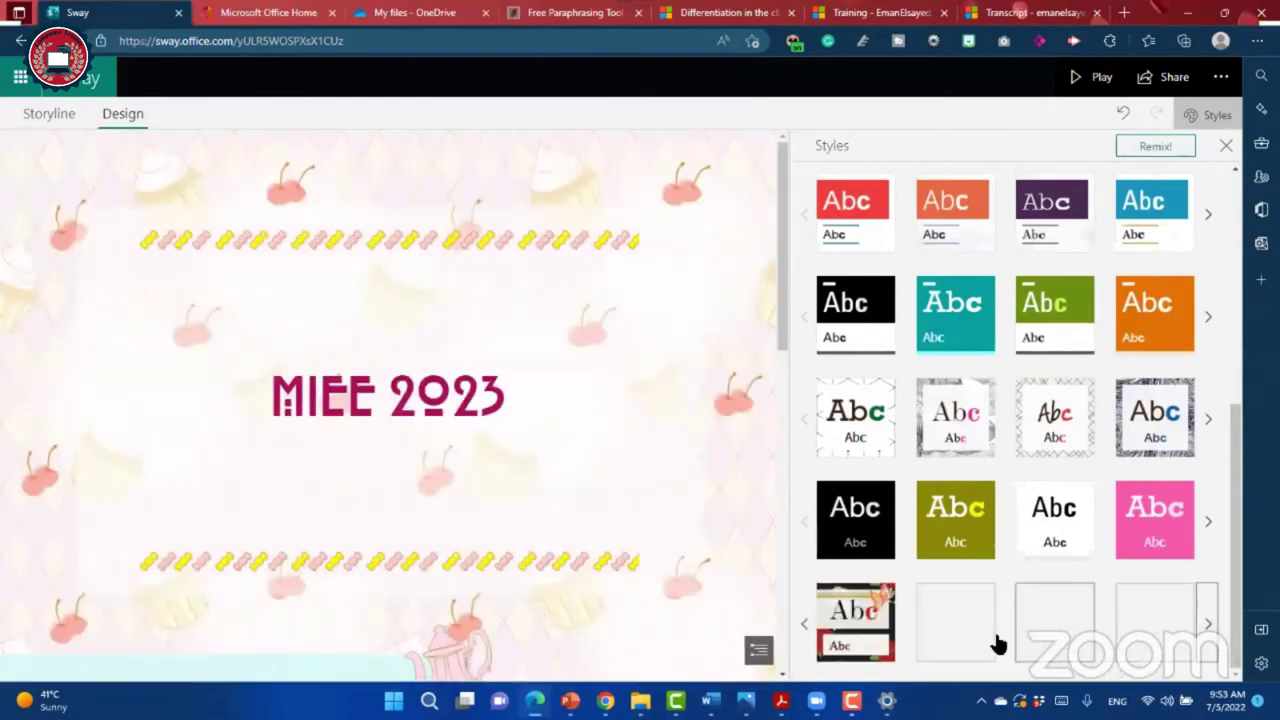
click(916, 643)
click(866, 641)
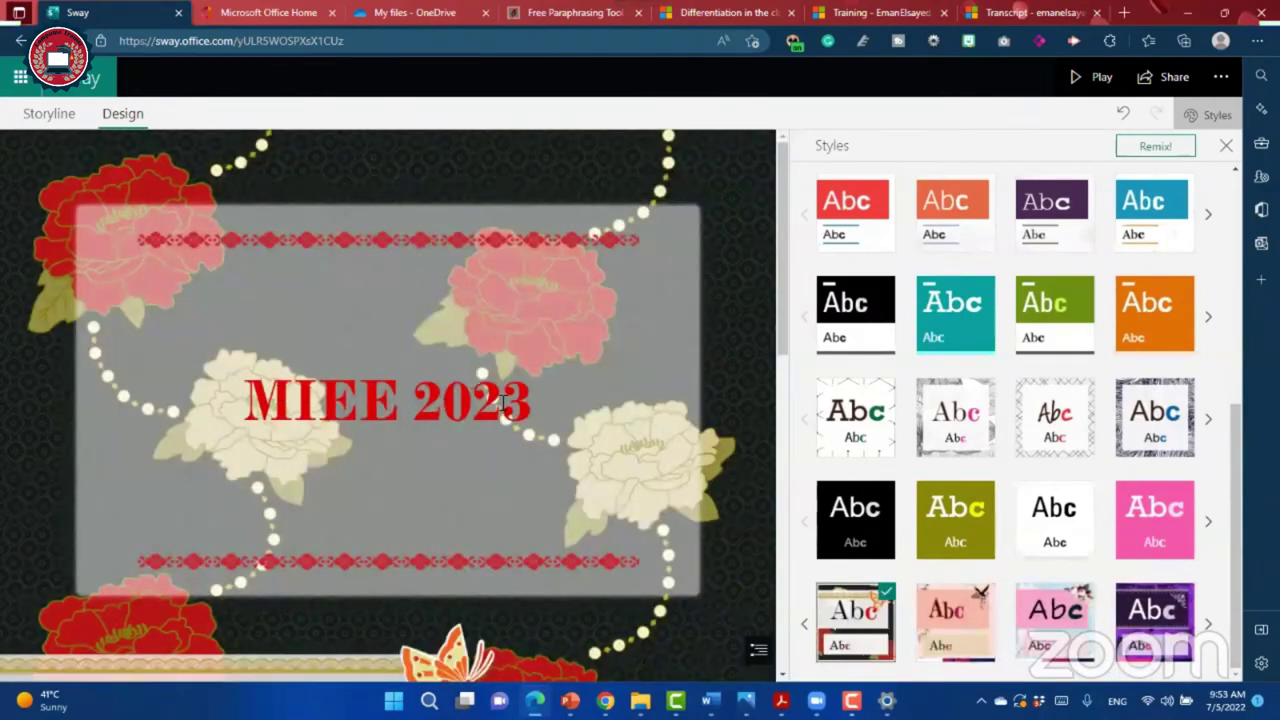
click(1060, 645)
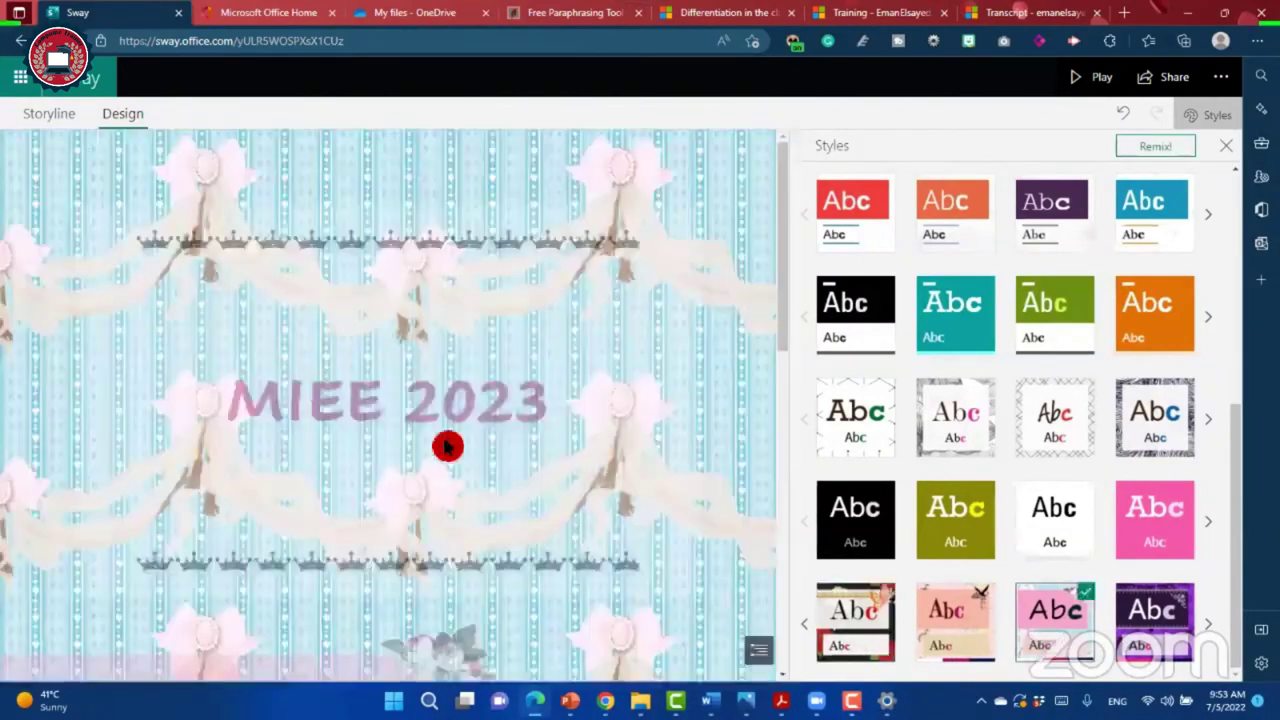
click(805, 624)
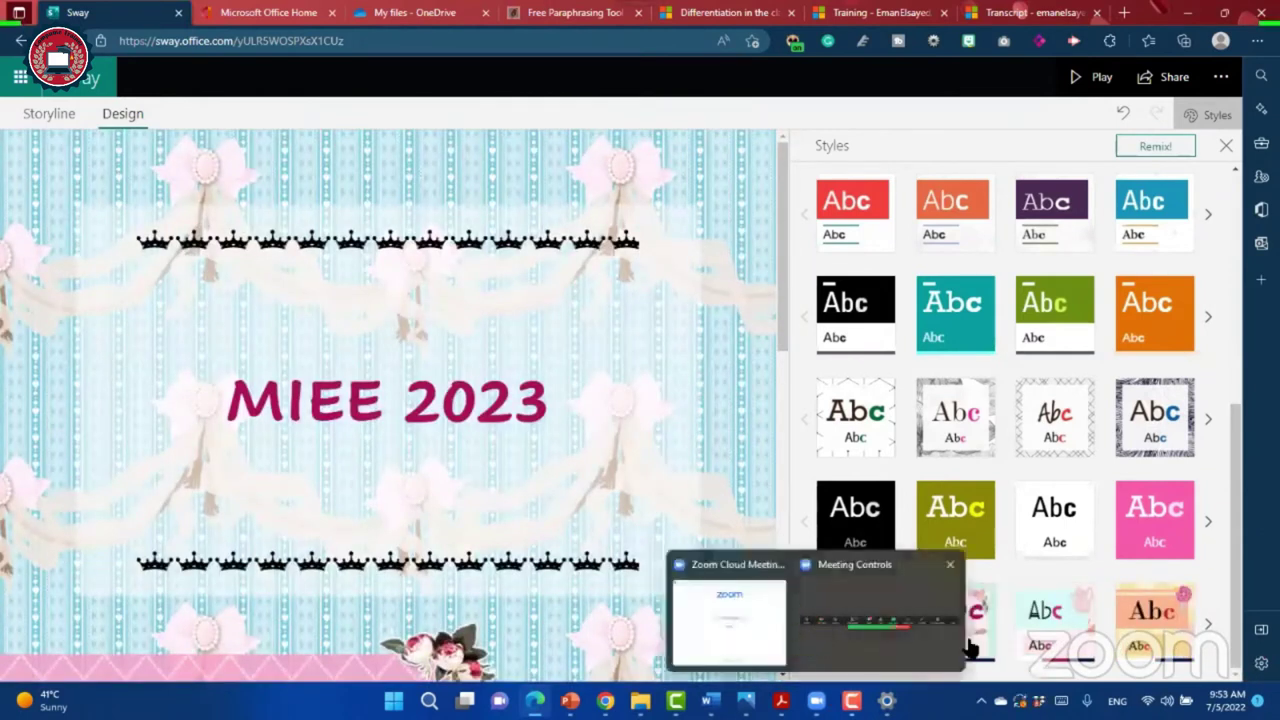
click(1078, 630)
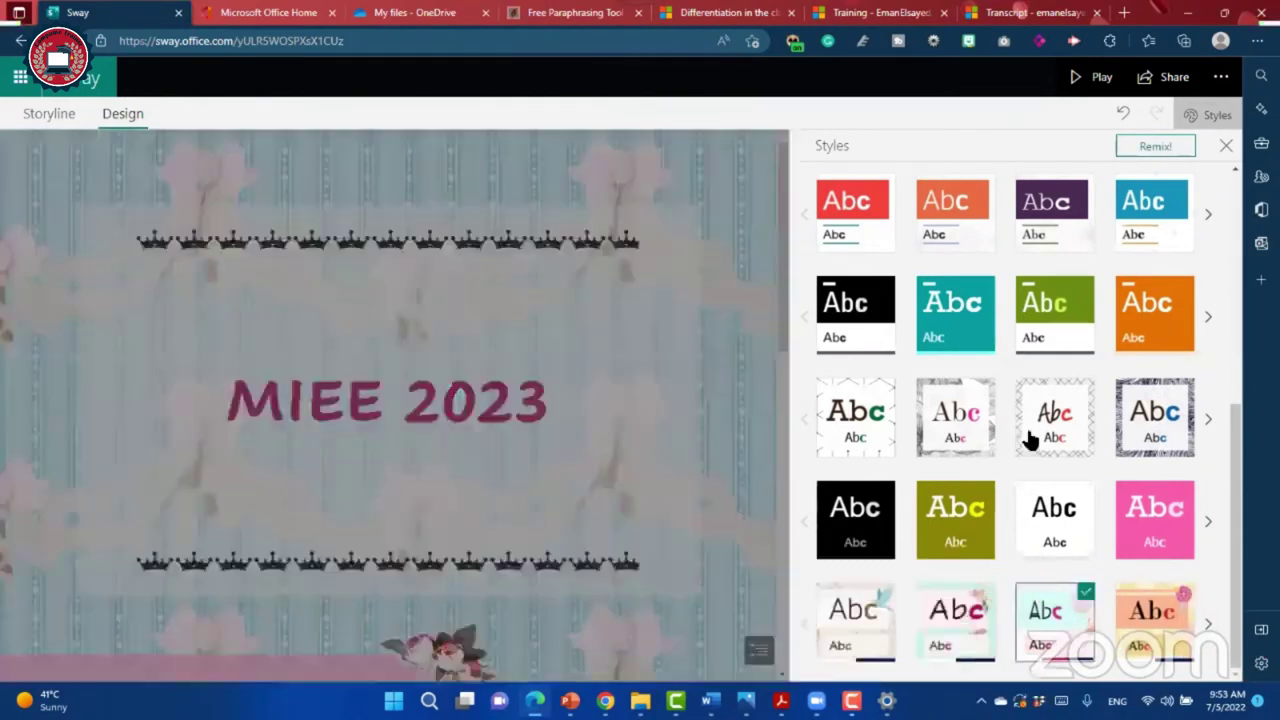
click(890, 415)
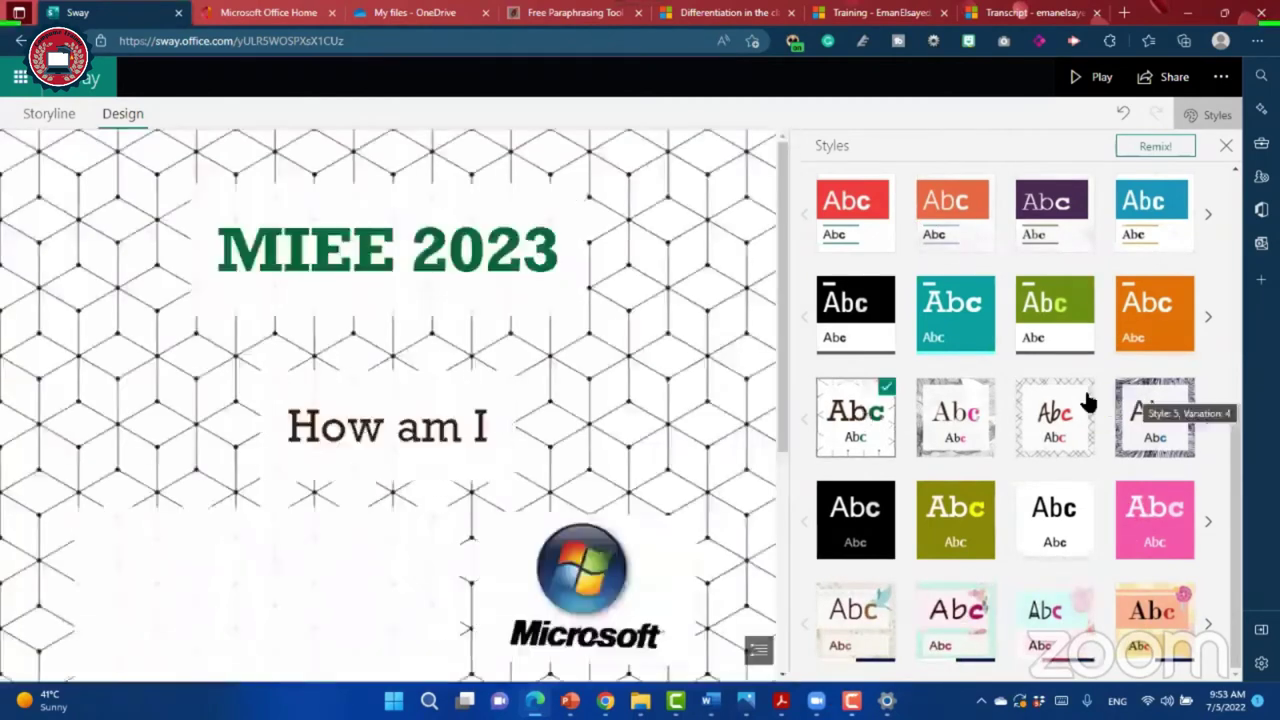
click(1147, 428)
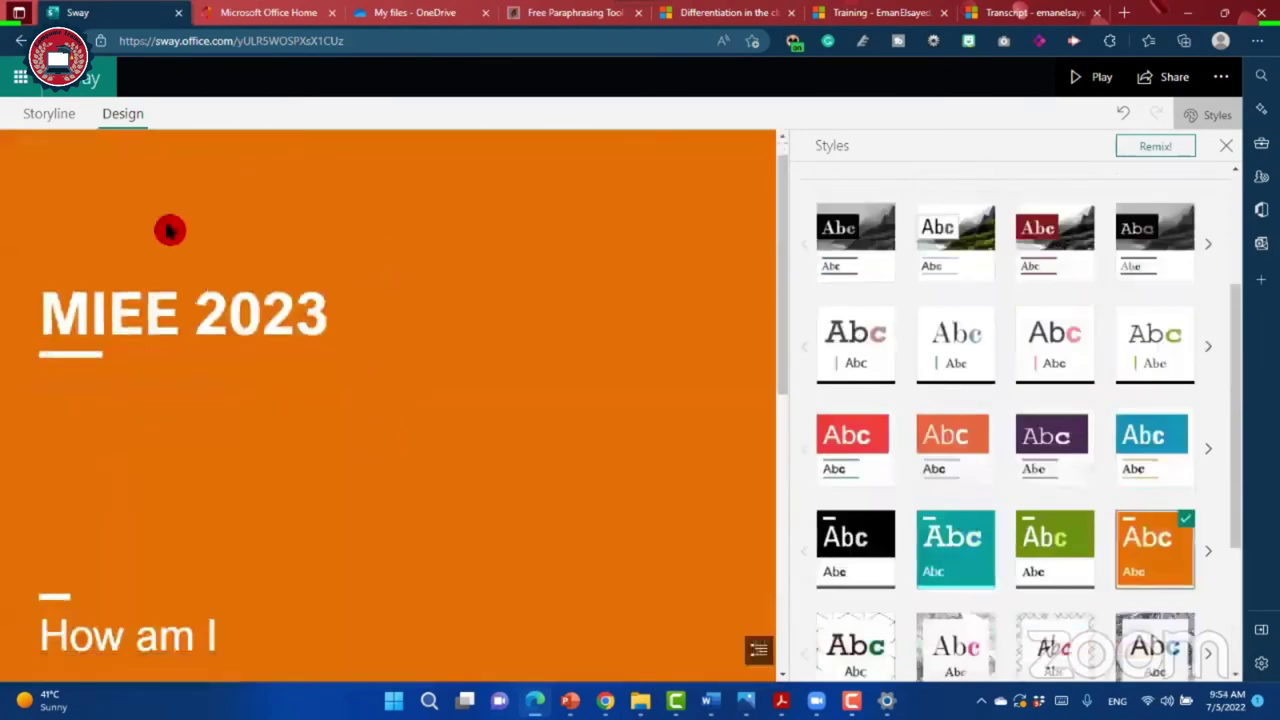
Step: Apply the dark-red style to the whole Sway
scroll(309, 243, down, 2)
scroll(353, 401, down, 3)
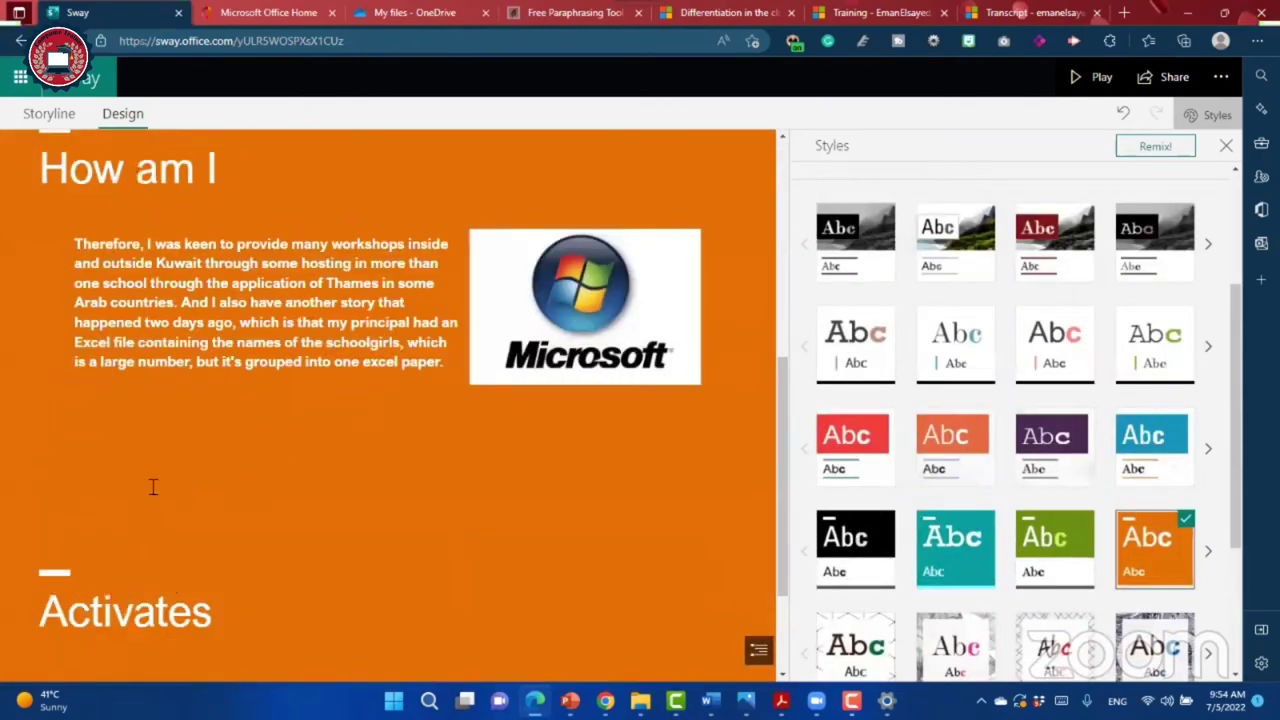
scroll(153, 487, down, 2)
scroll(985, 500, up, 3)
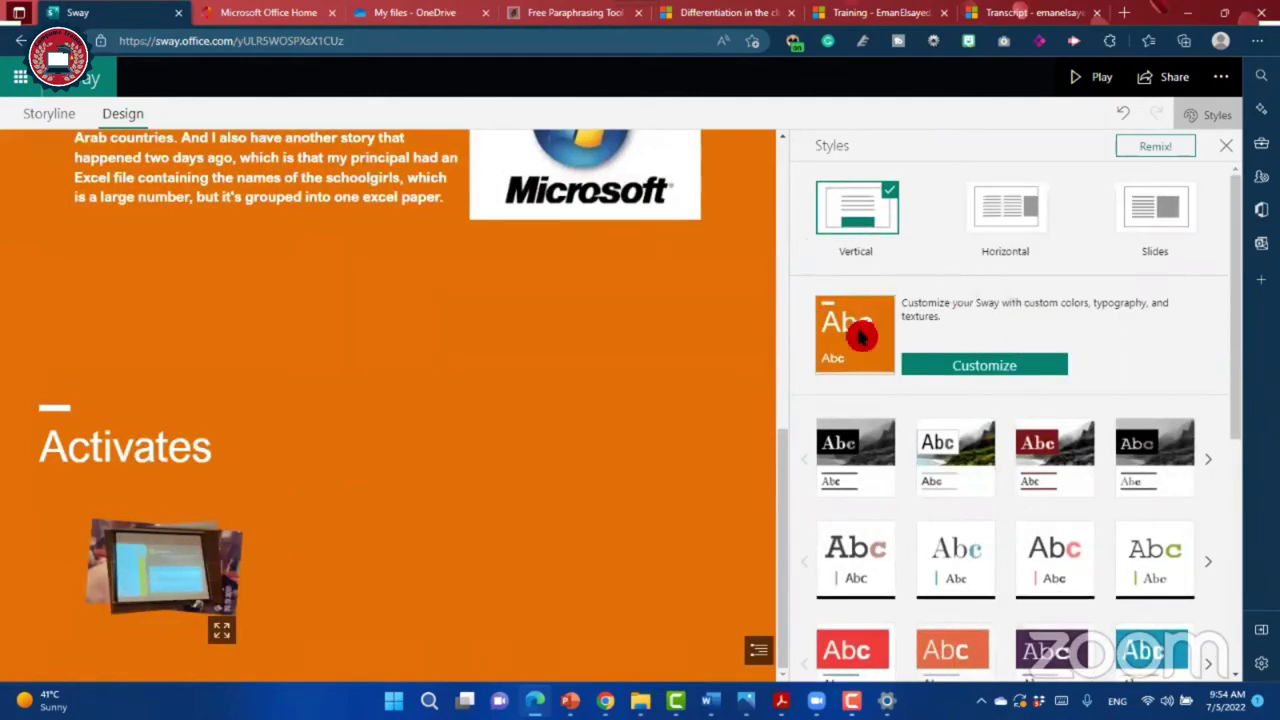
click(1033, 457)
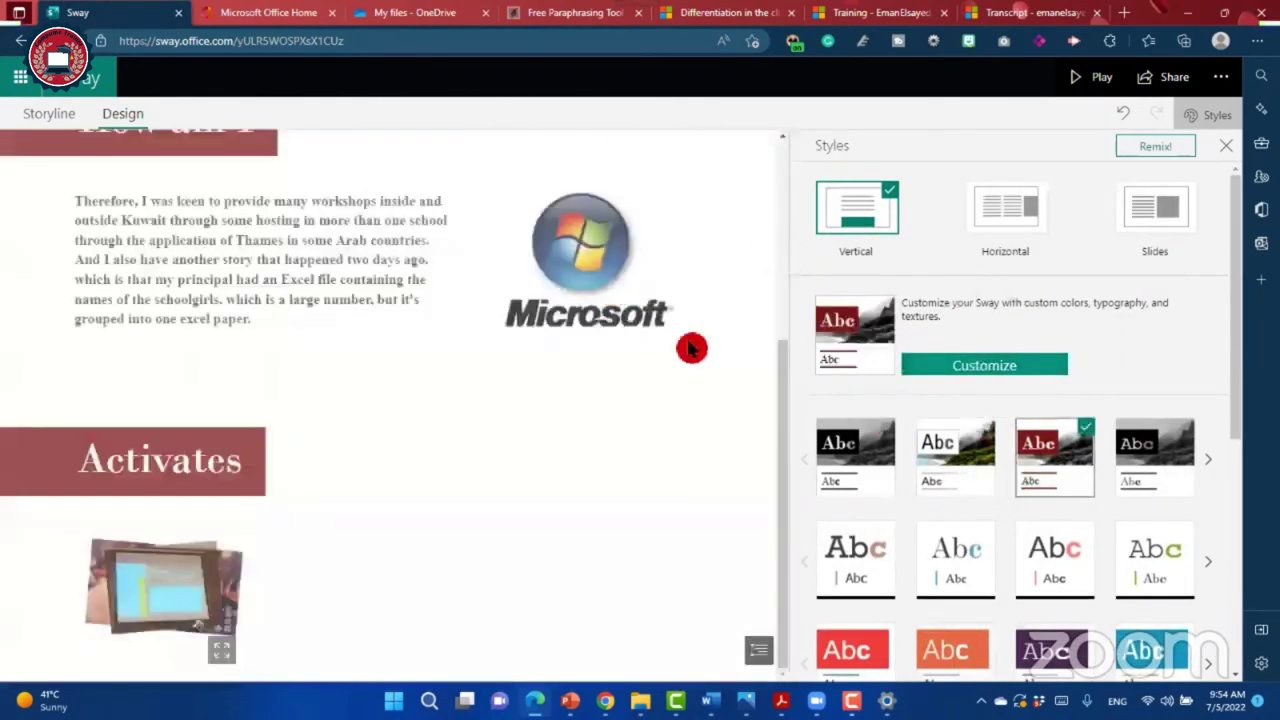
Step: In Customize, set animation emphasis to Intense and raise the text size toward Large
click(968, 366)
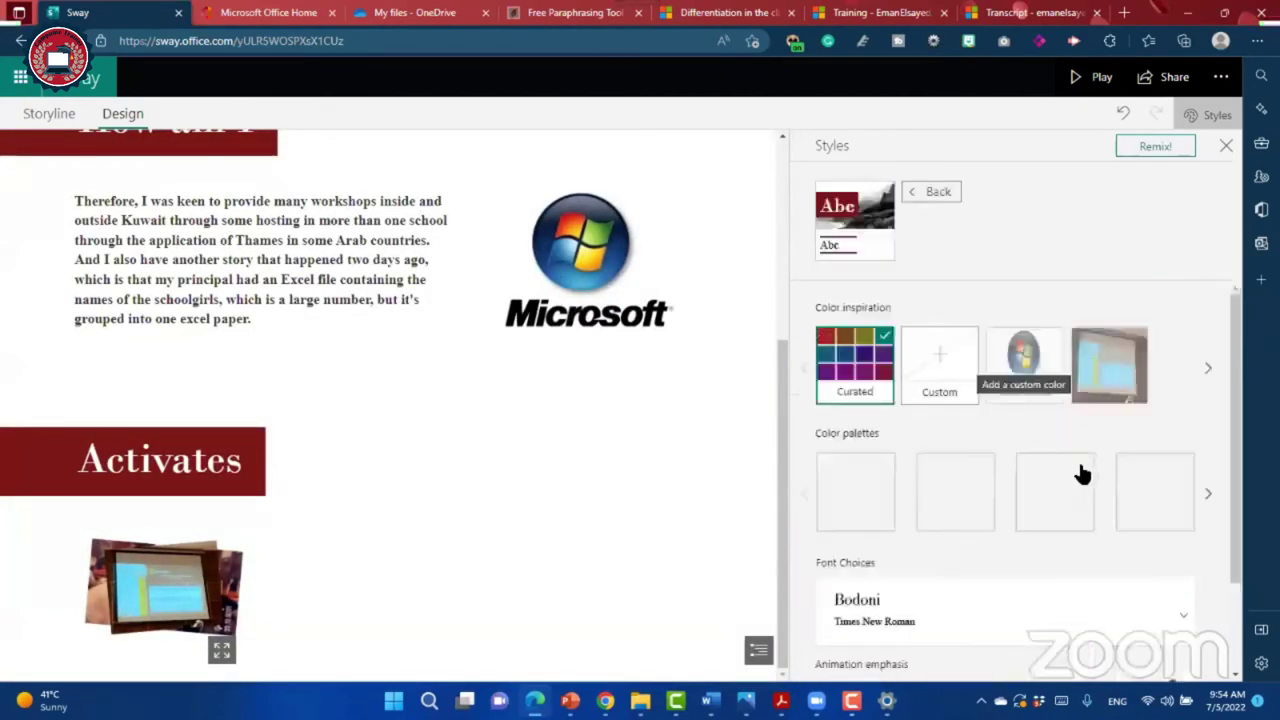
scroll(1041, 555, down, 2)
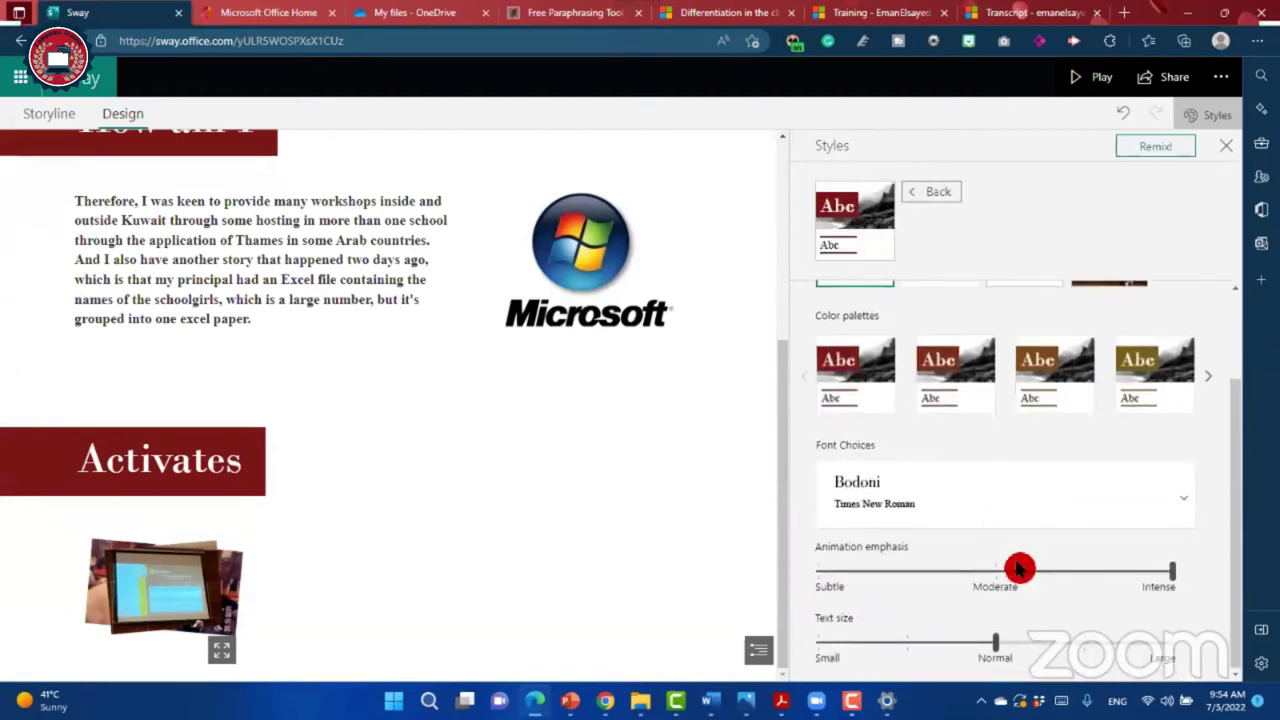
drag(1000, 570, 920, 573)
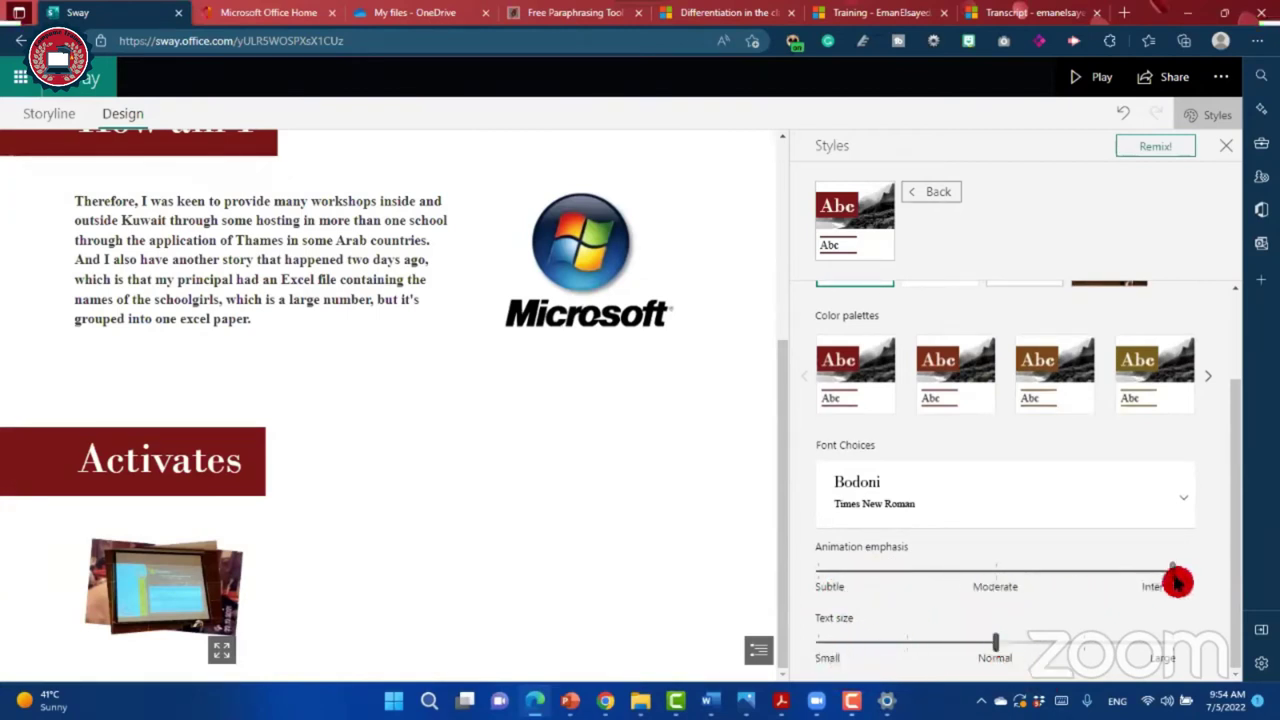
click(1019, 584)
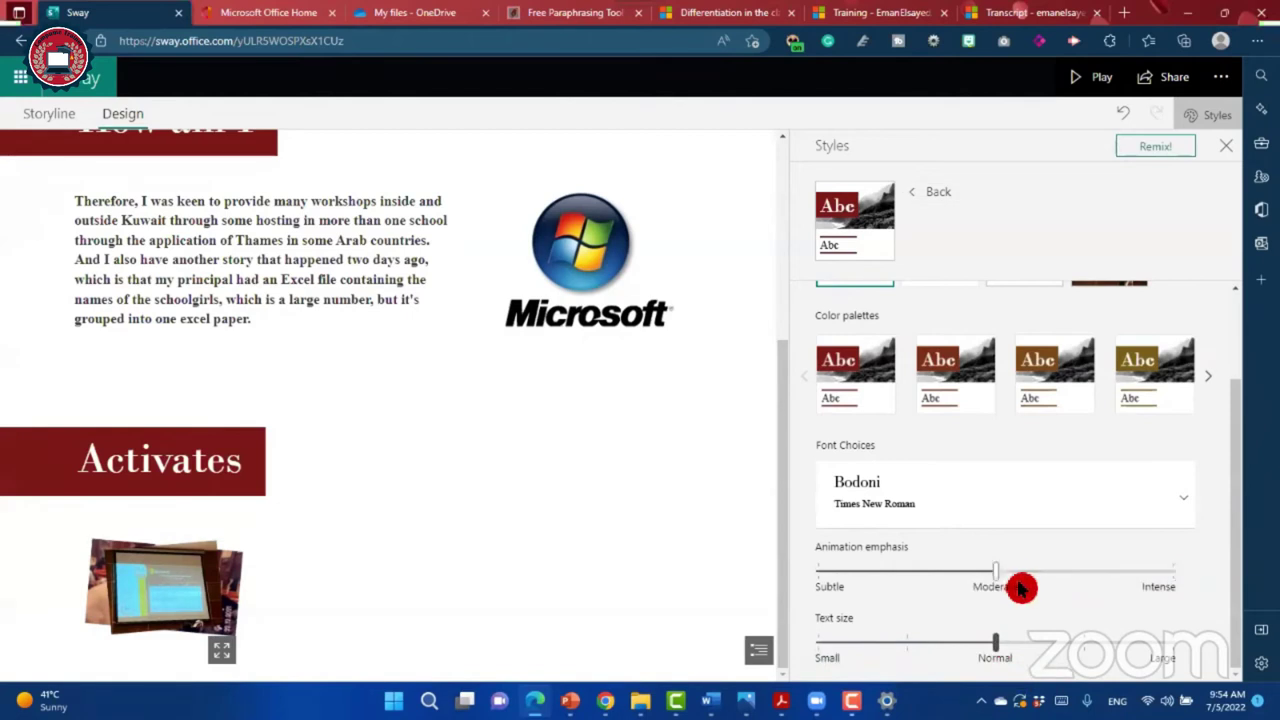
drag(999, 580, 1033, 575)
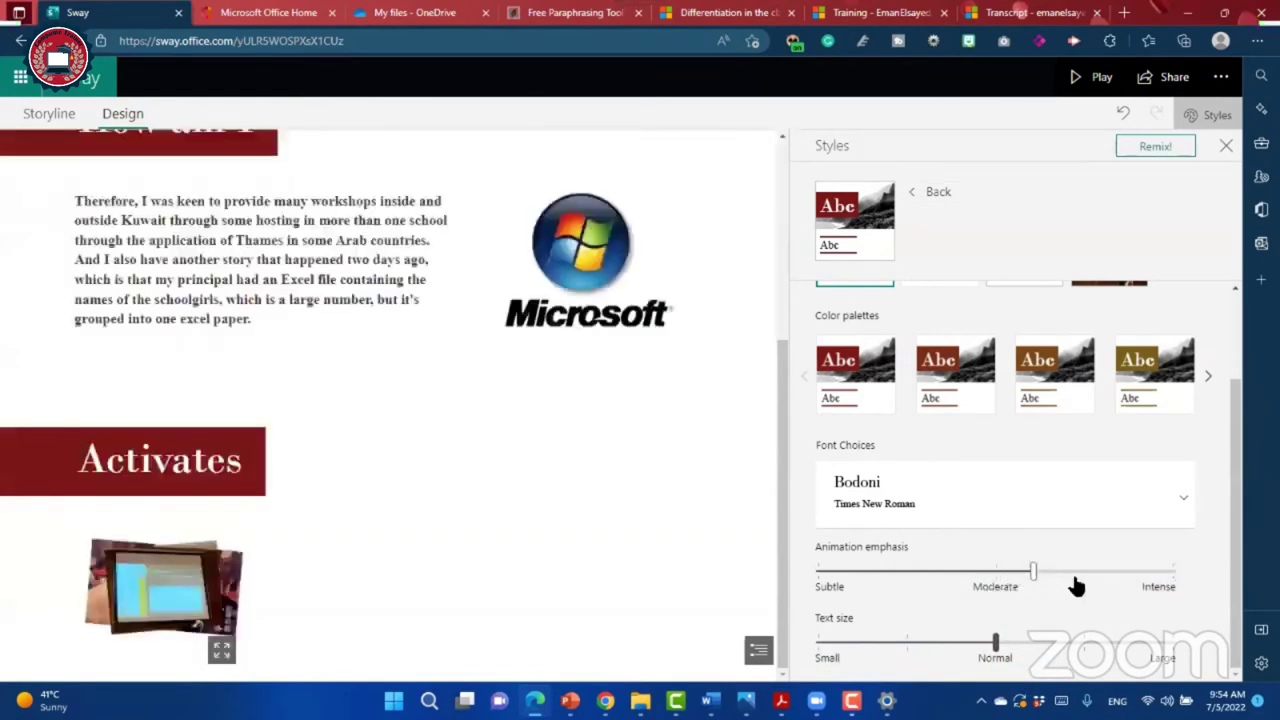
click(1158, 594)
drag(971, 662, 1005, 650)
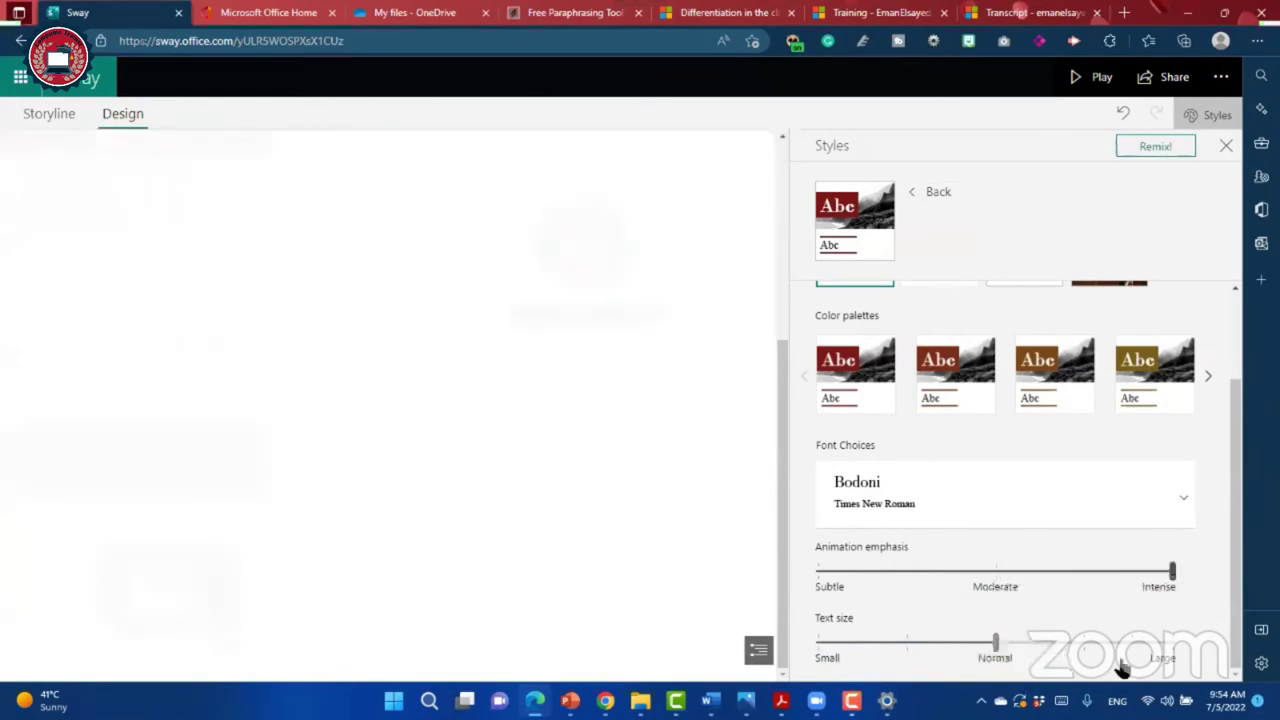
click(1083, 643)
click(997, 588)
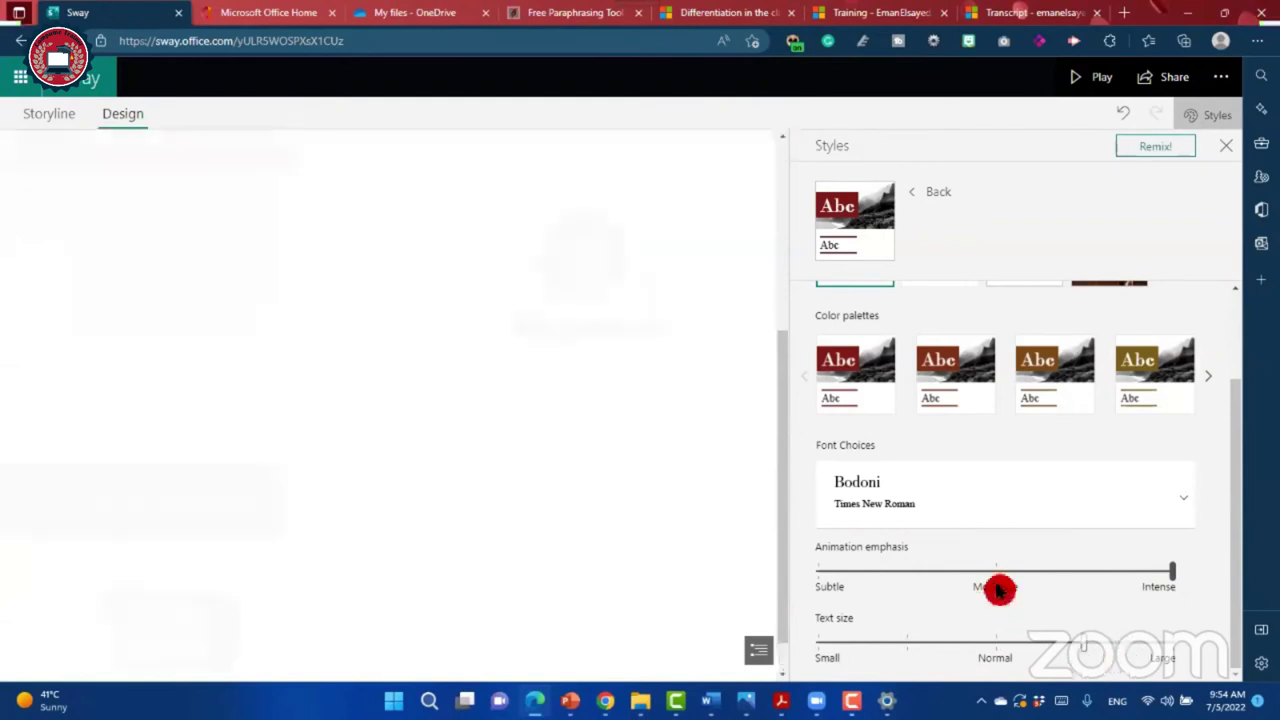
Step: Change the Sway font to Cavolini from Font Choices and check the title preview
click(1157, 274)
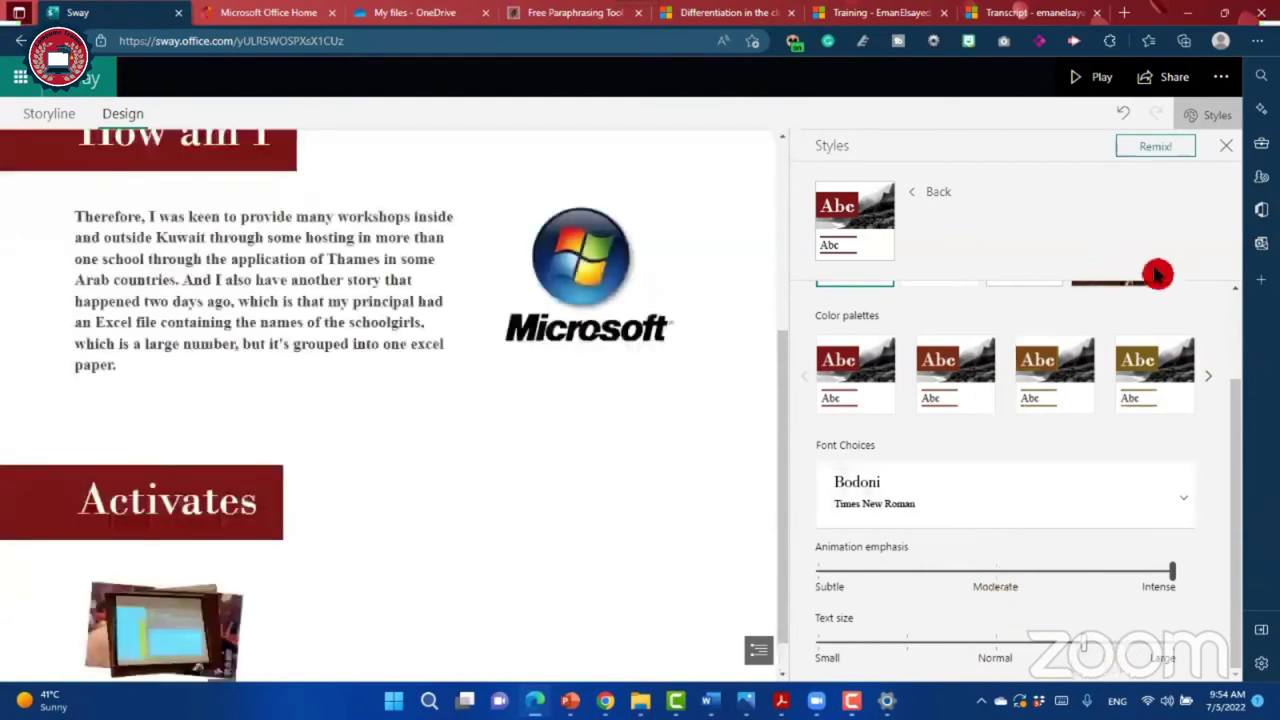
scroll(986, 566, up, 2)
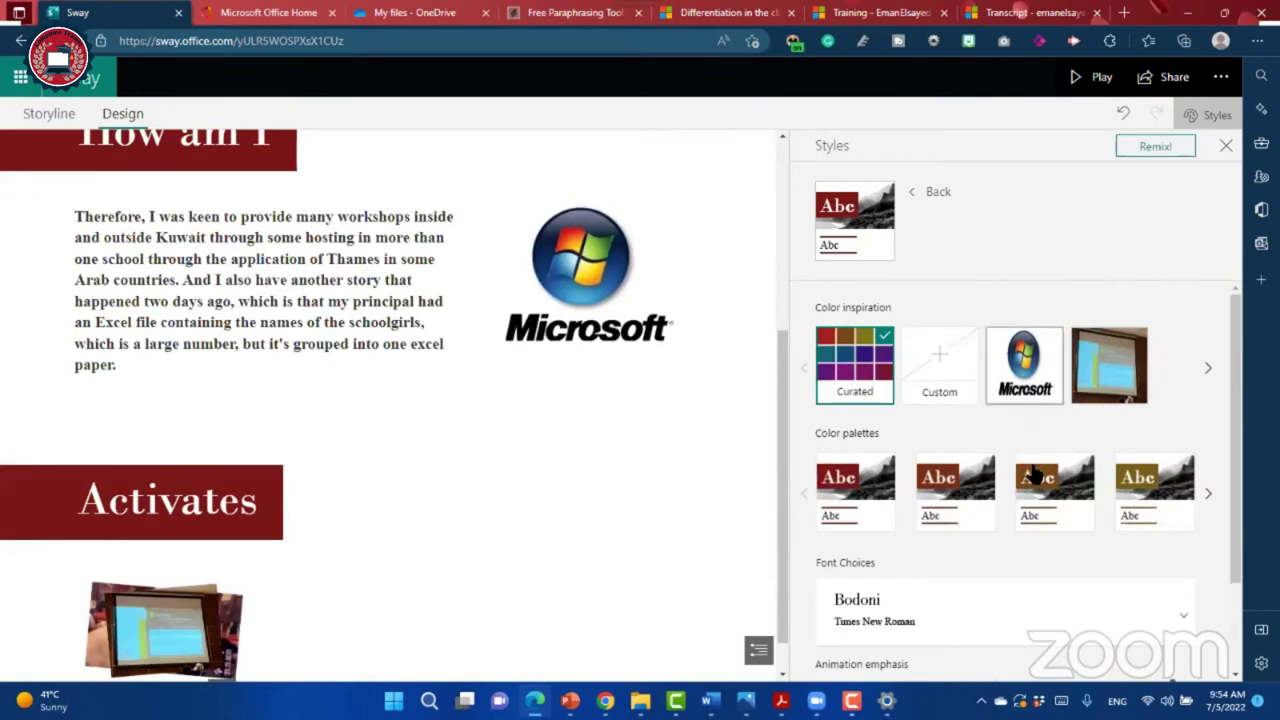
click(608, 394)
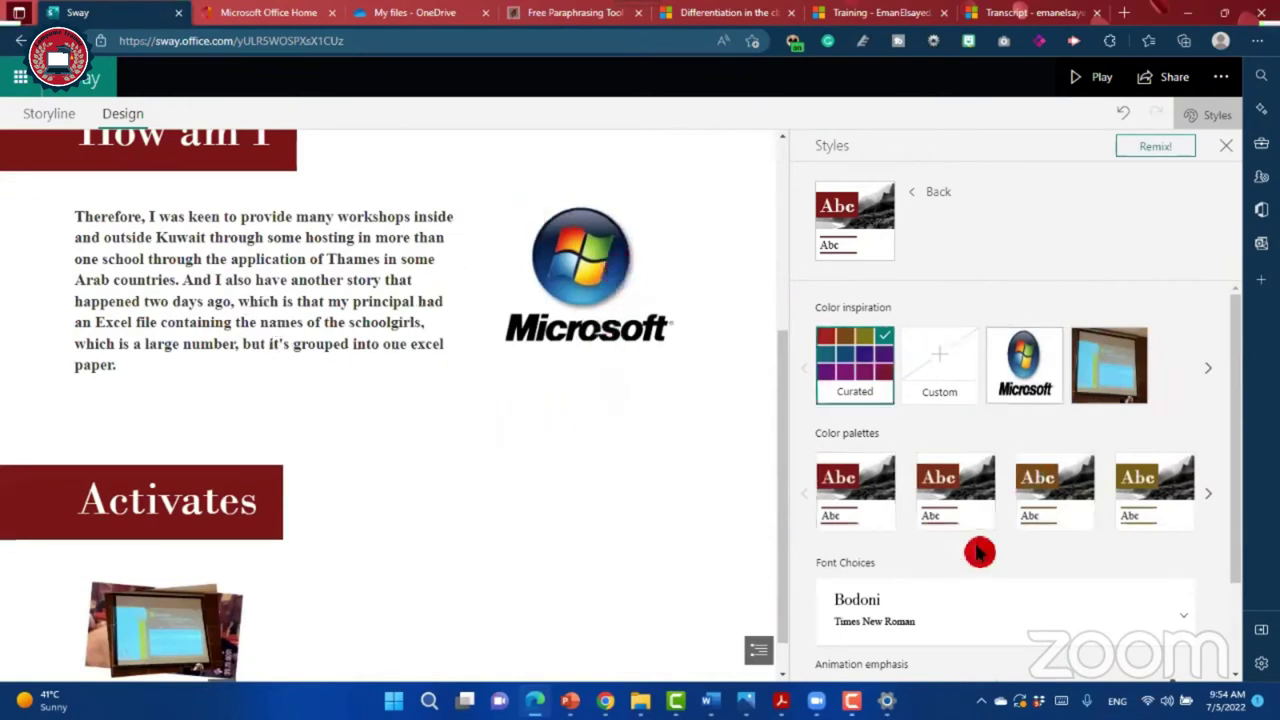
click(909, 352)
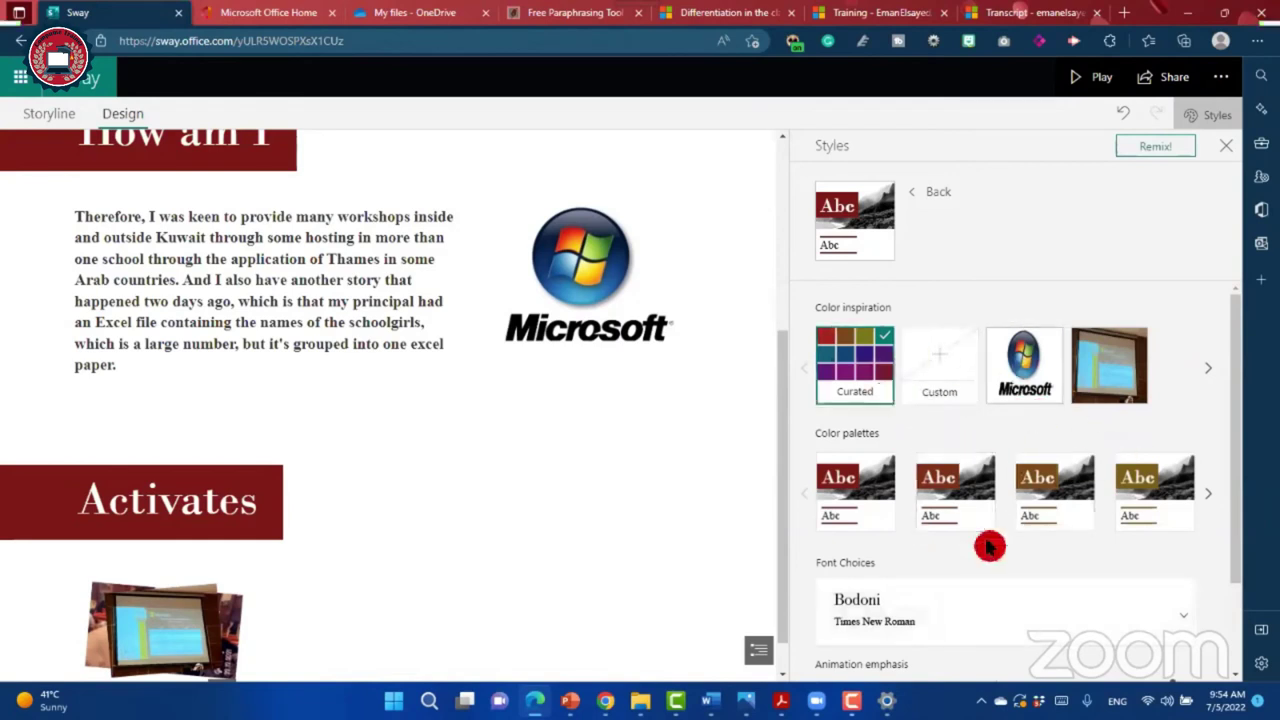
scroll(1040, 625, down, 3)
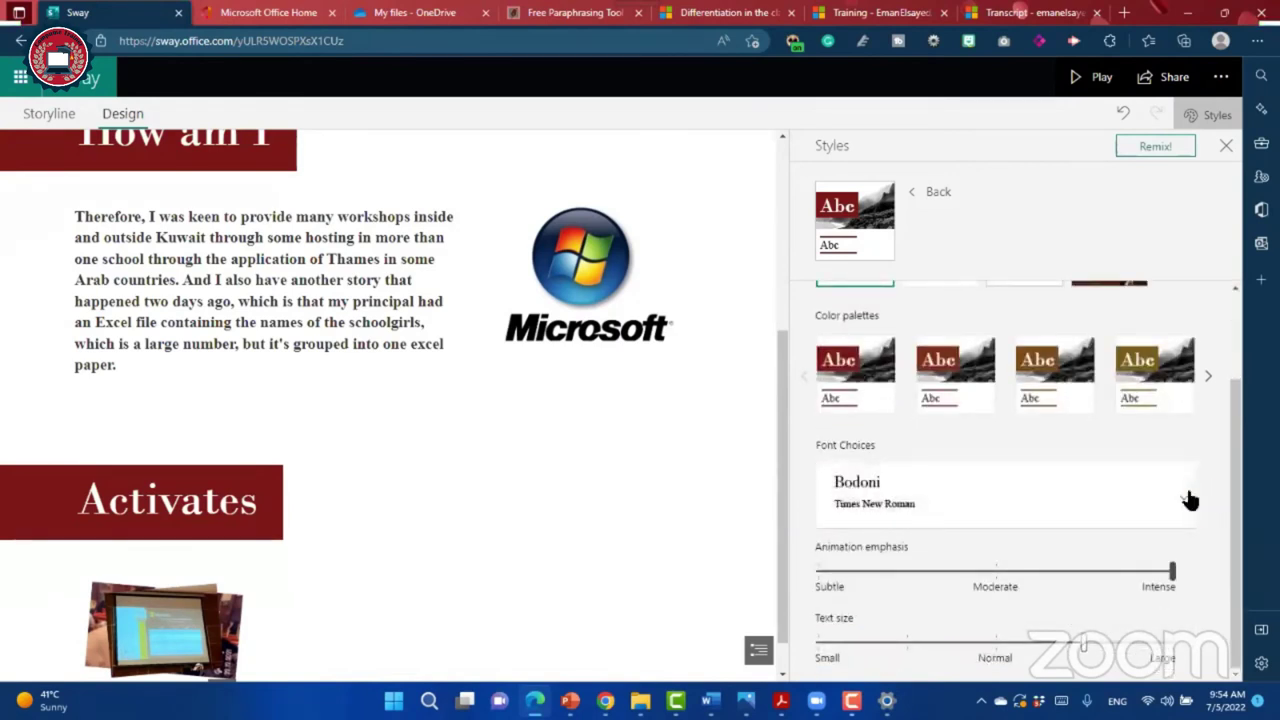
click(1188, 500)
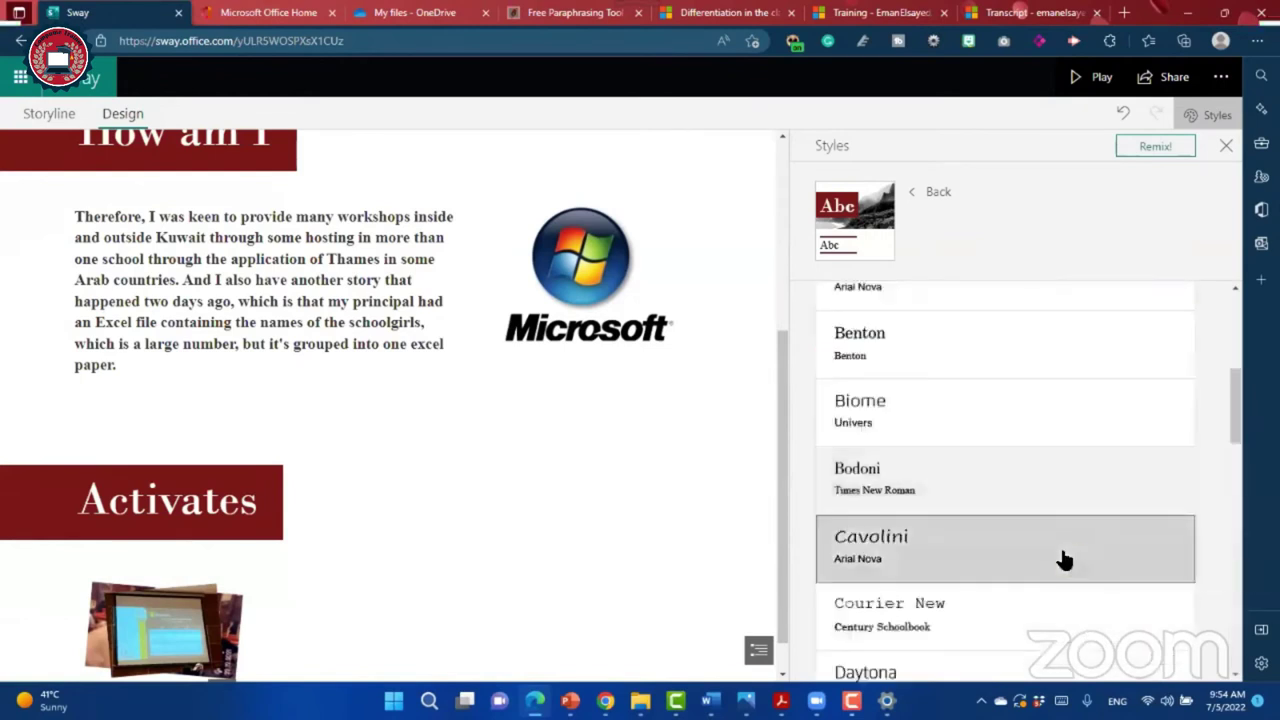
click(1064, 560)
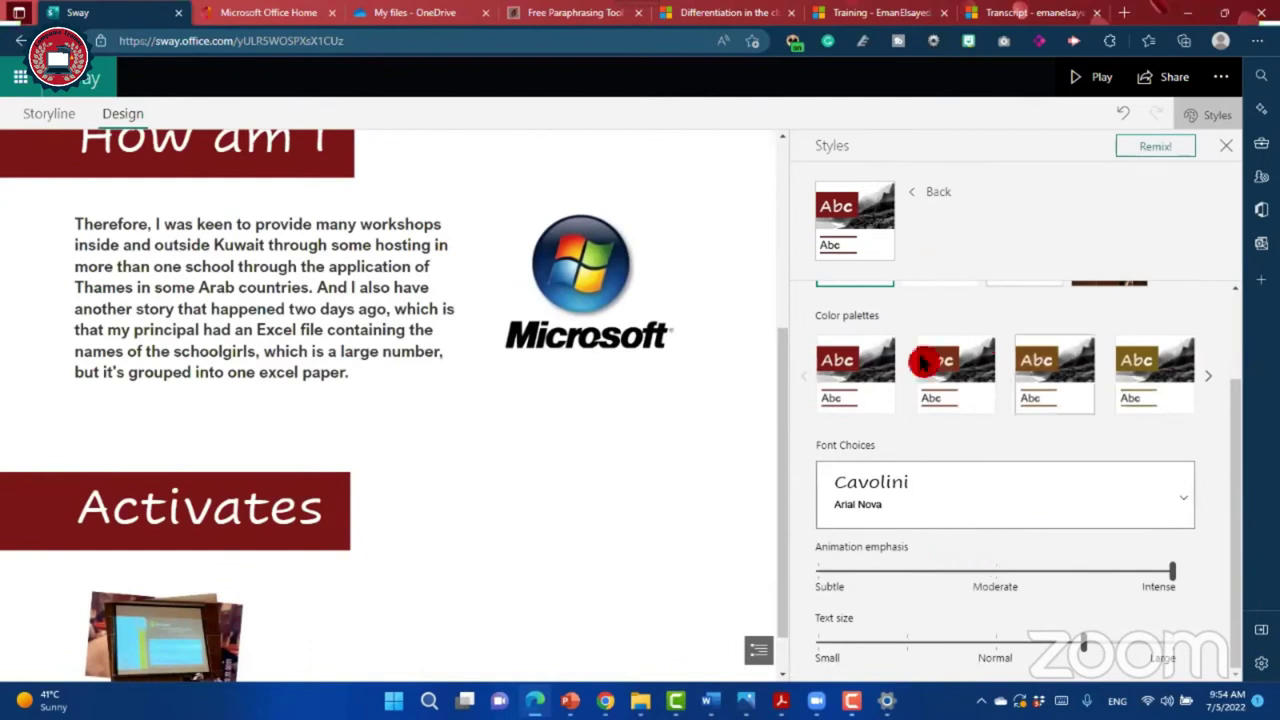
scroll(910, 484, up, 2)
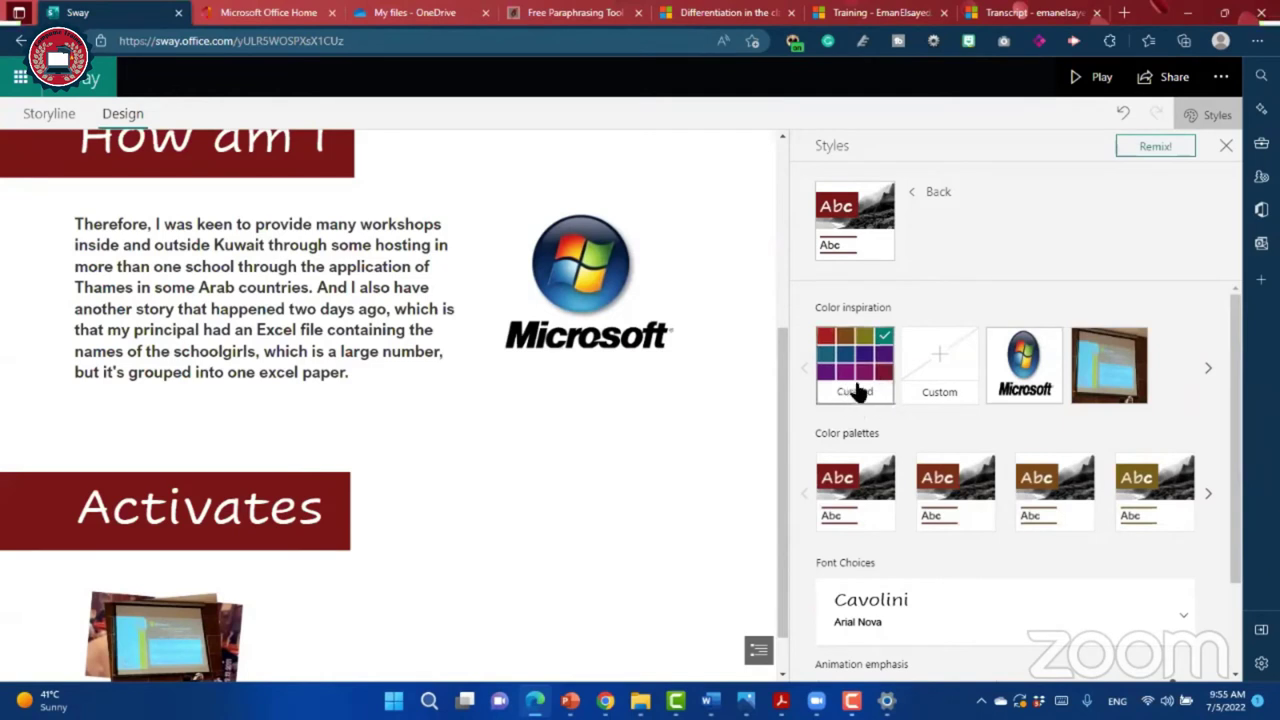
click(606, 397)
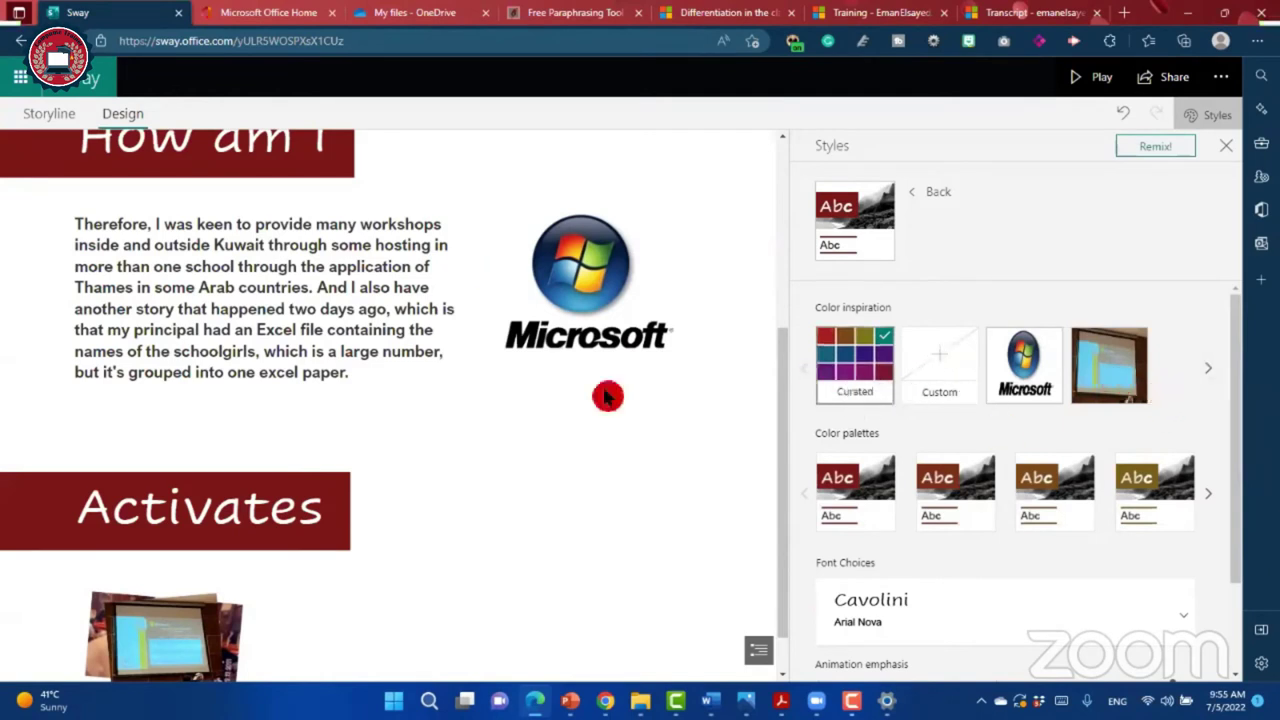
scroll(703, 371, up, 3)
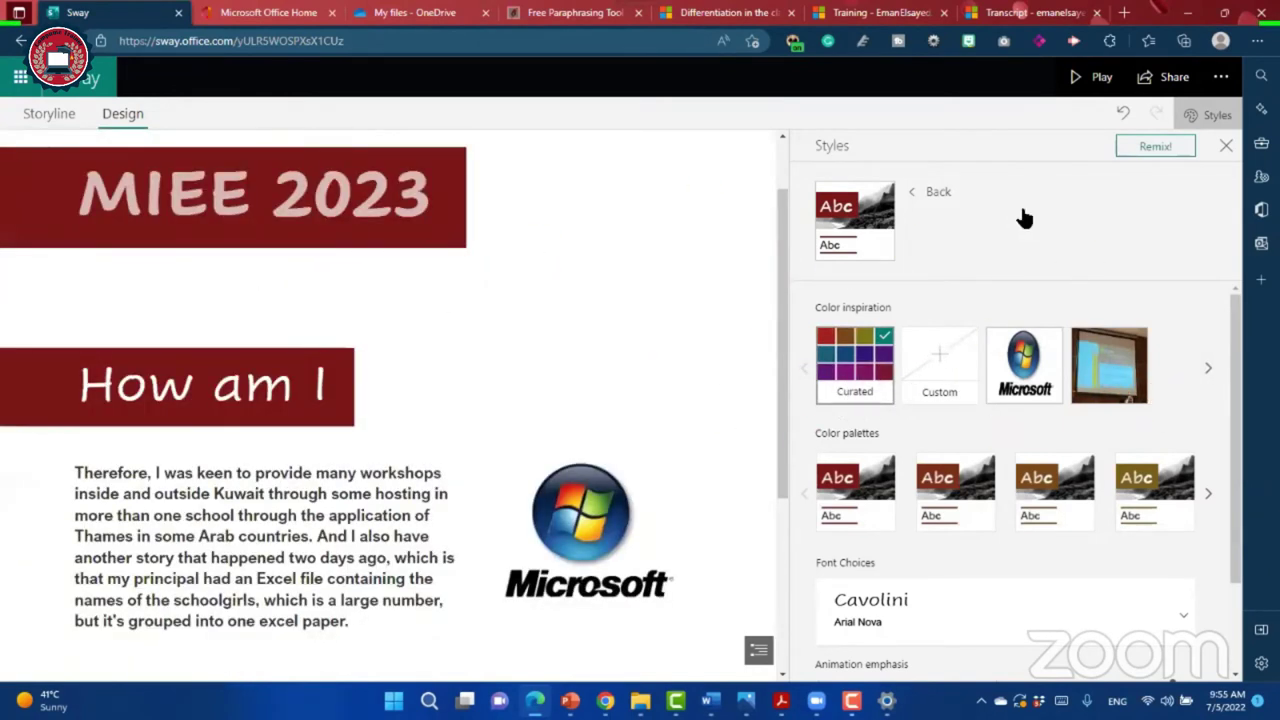
click(706, 223)
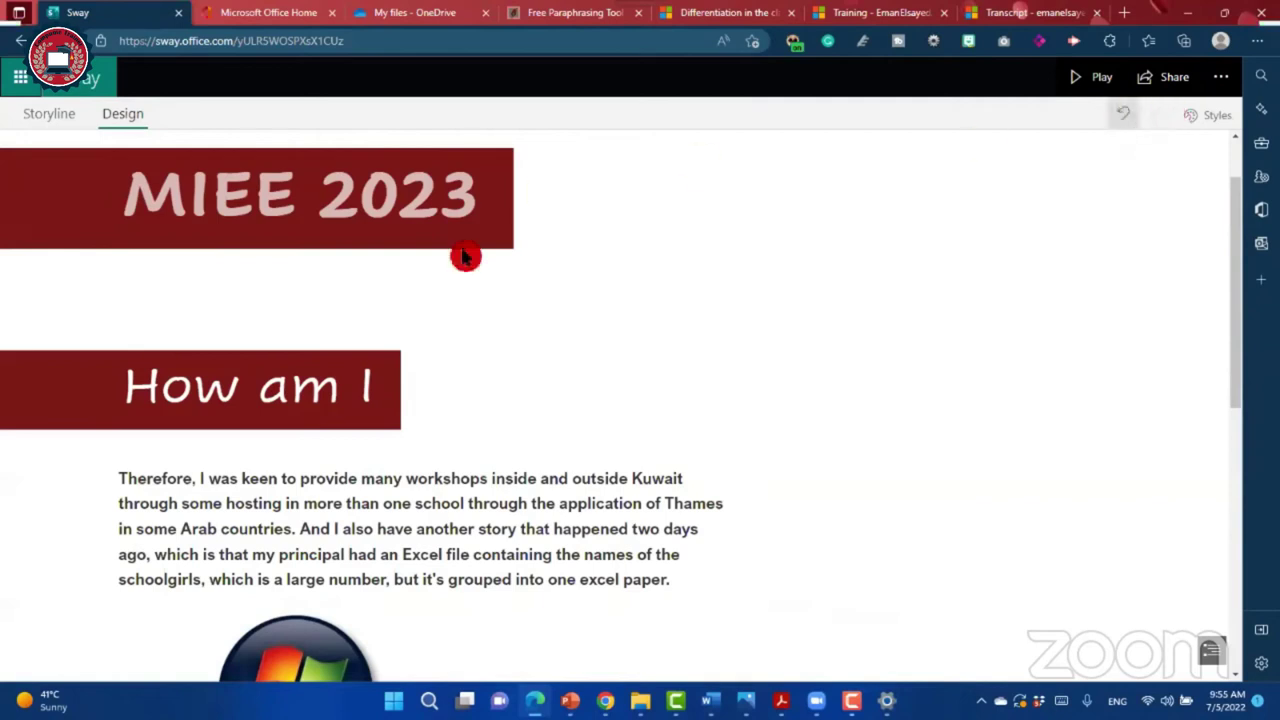
click(48, 114)
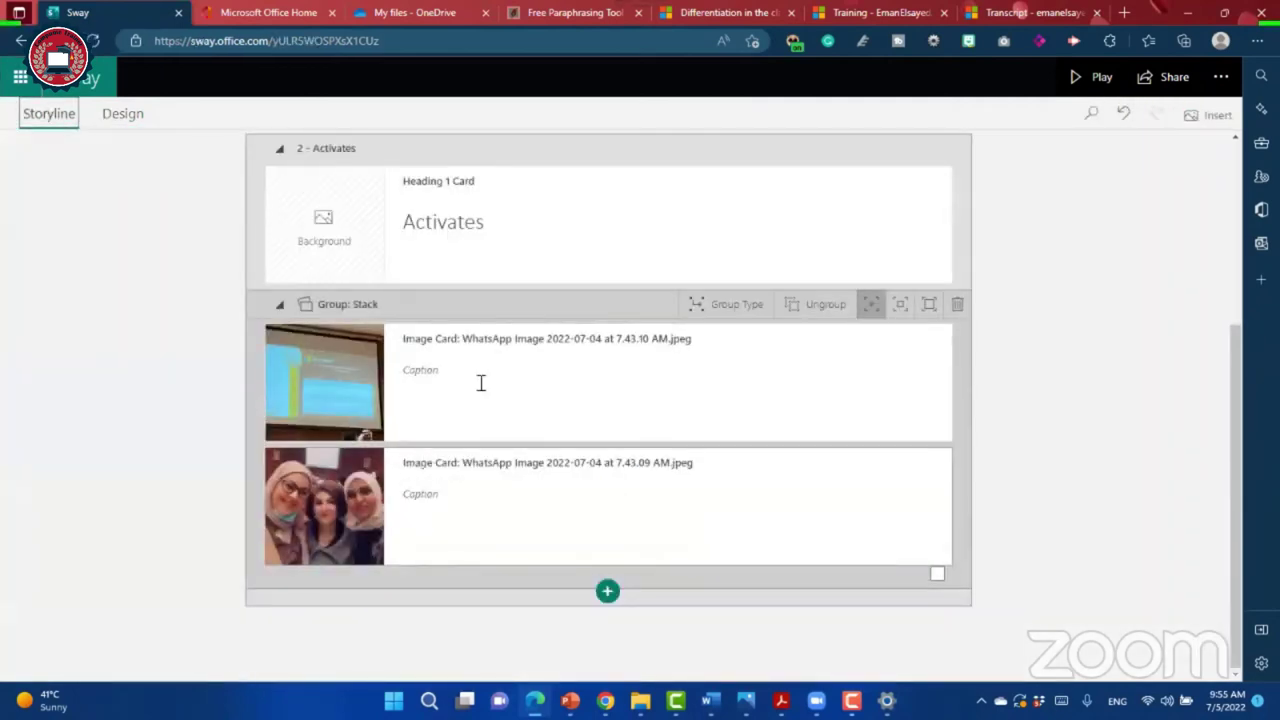
mouse_move(481, 383)
mouse_down()
mouse_move(590, 490)
mouse_move(619, 468)
mouse_up()
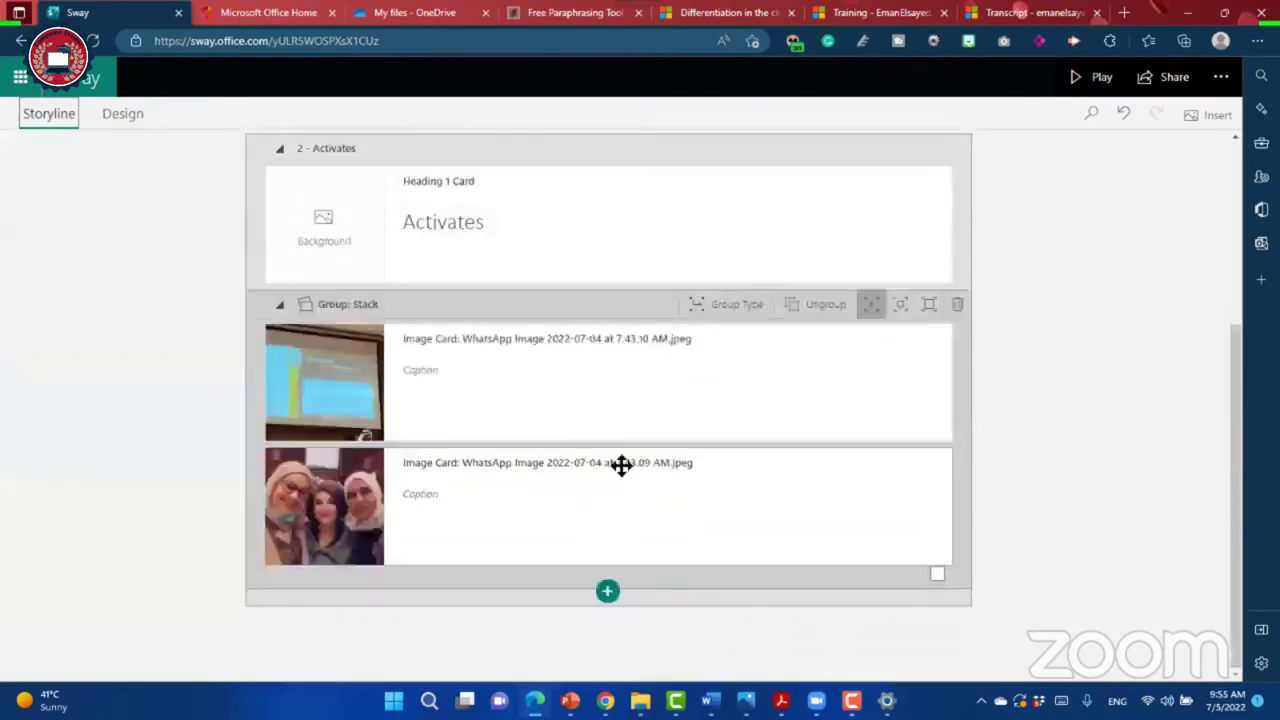
click(123, 114)
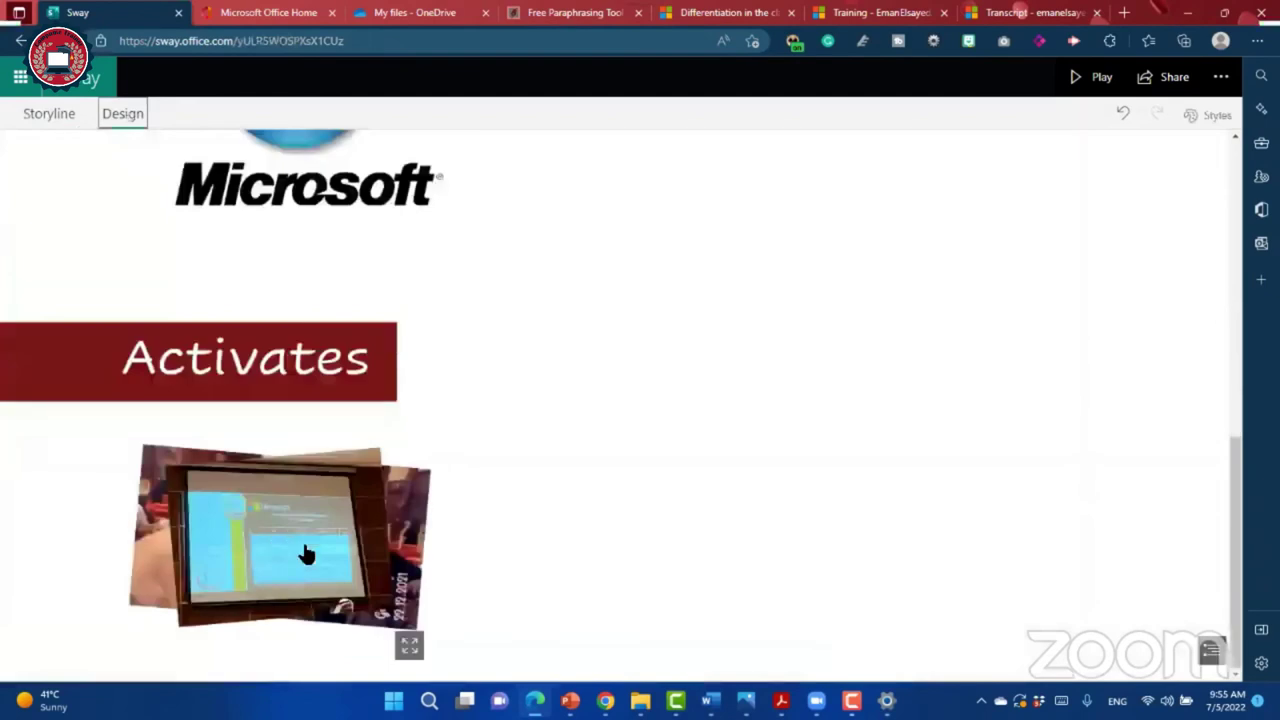
click(307, 555)
click(420, 575)
click(345, 580)
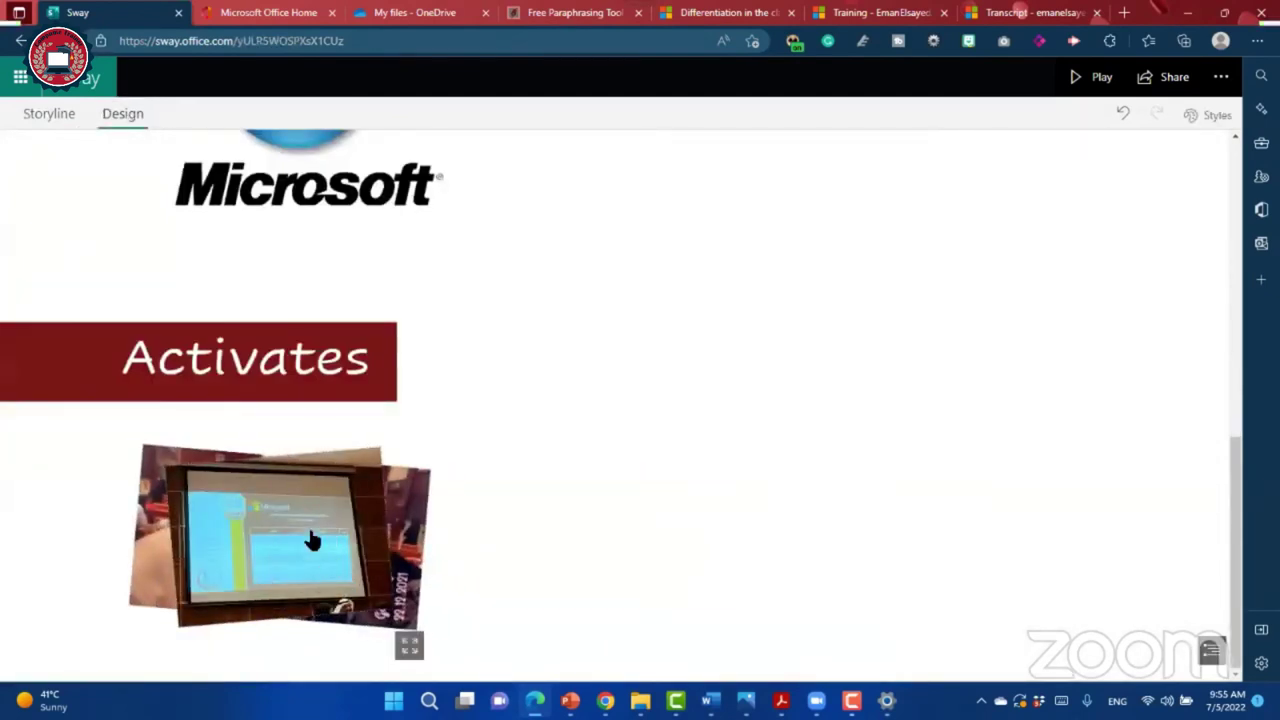
click(313, 545)
click(313, 553)
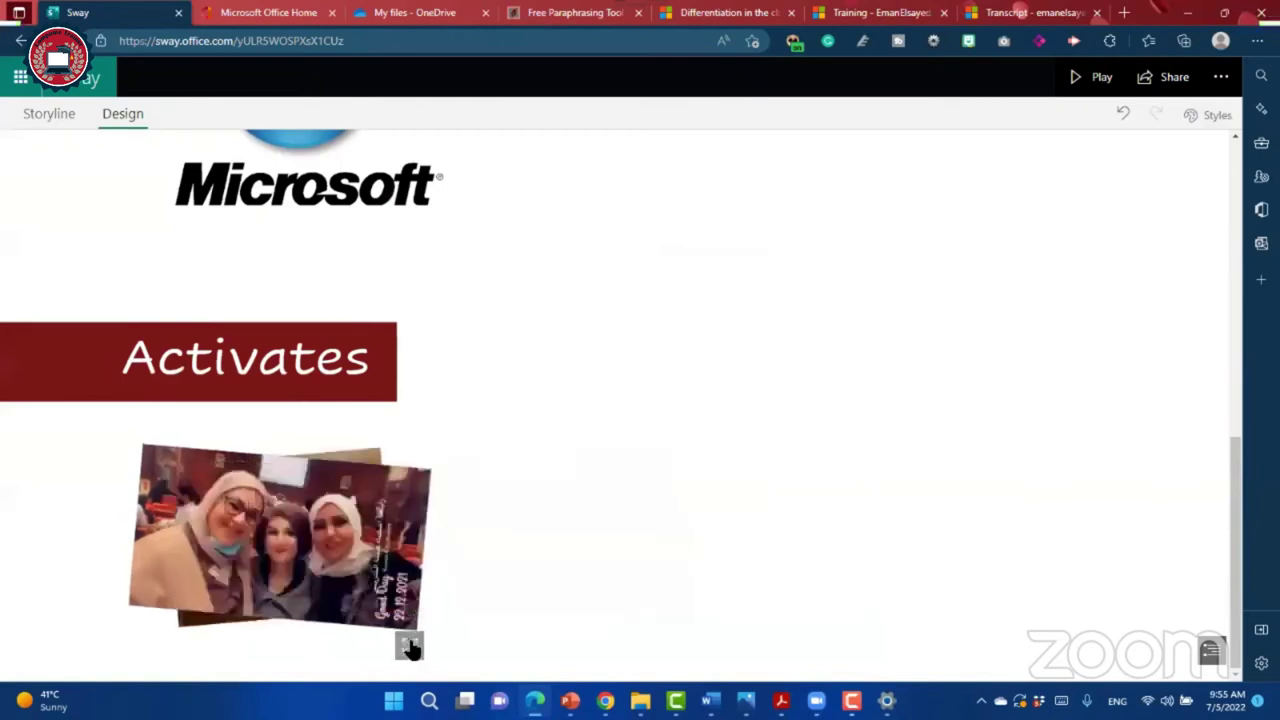
click(377, 590)
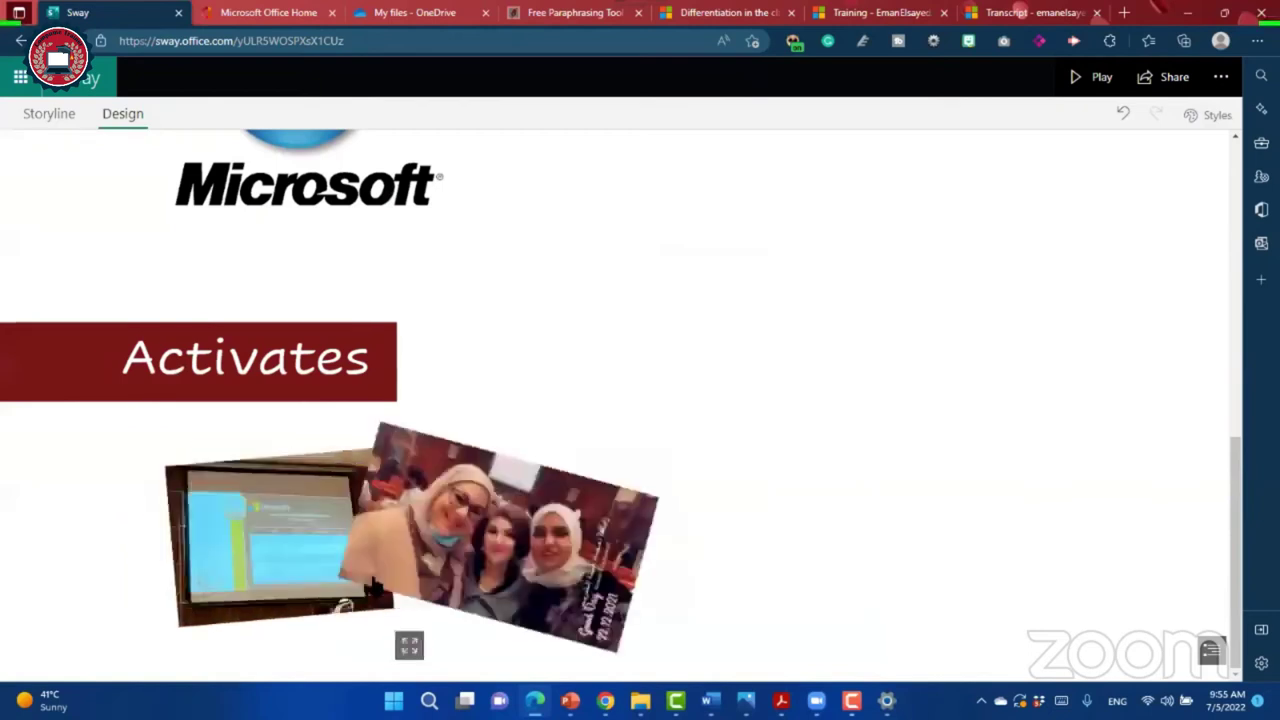
click(334, 531)
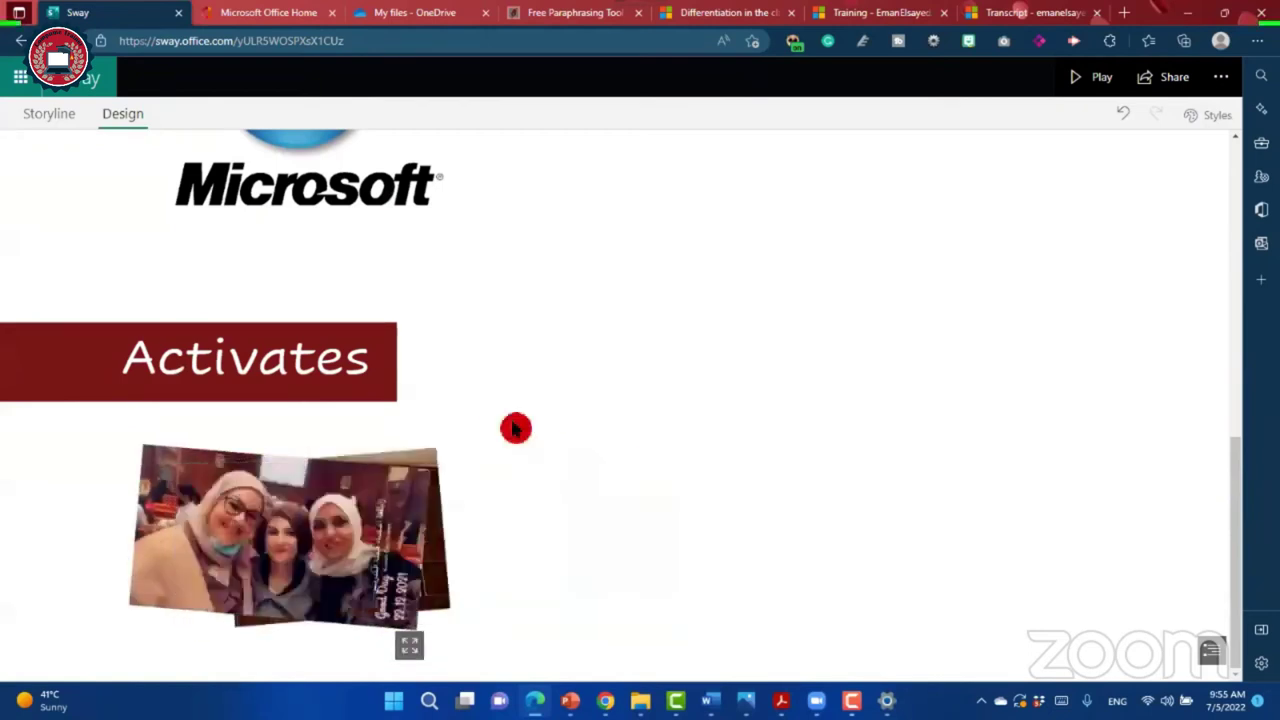
right_click(326, 494)
click(322, 527)
click(320, 526)
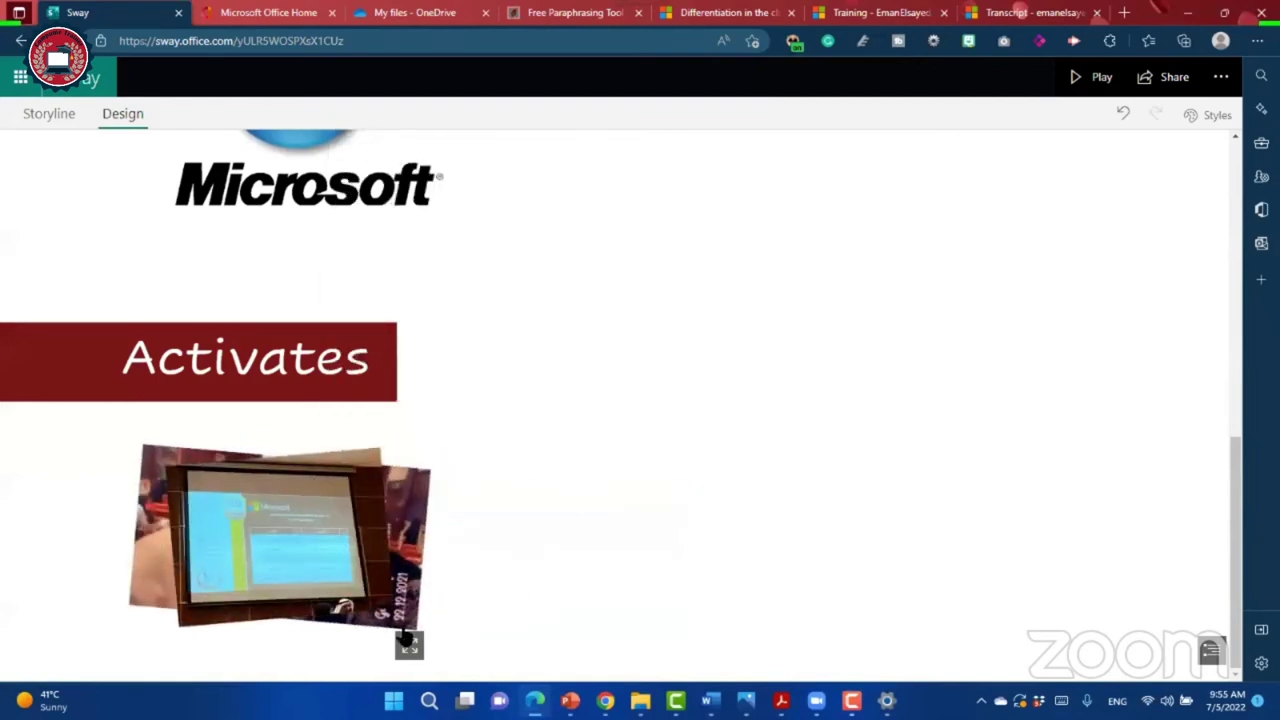
click(391, 598)
click(354, 457)
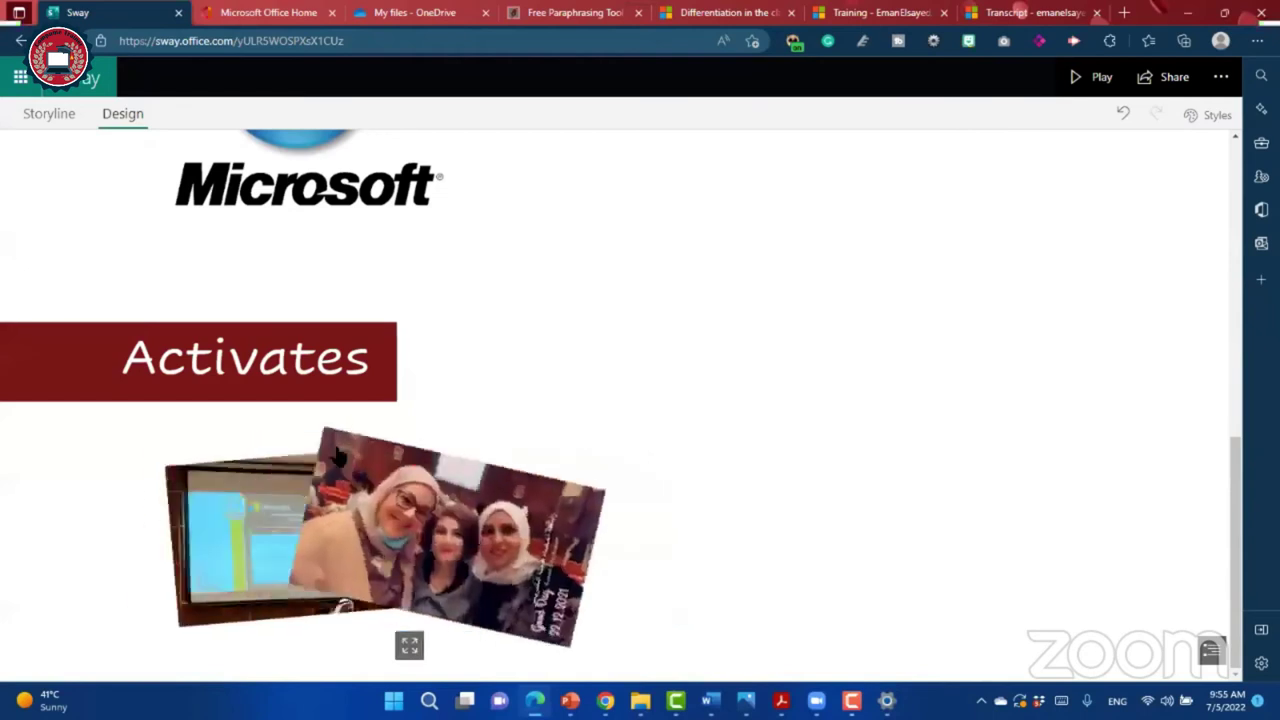
click(45, 114)
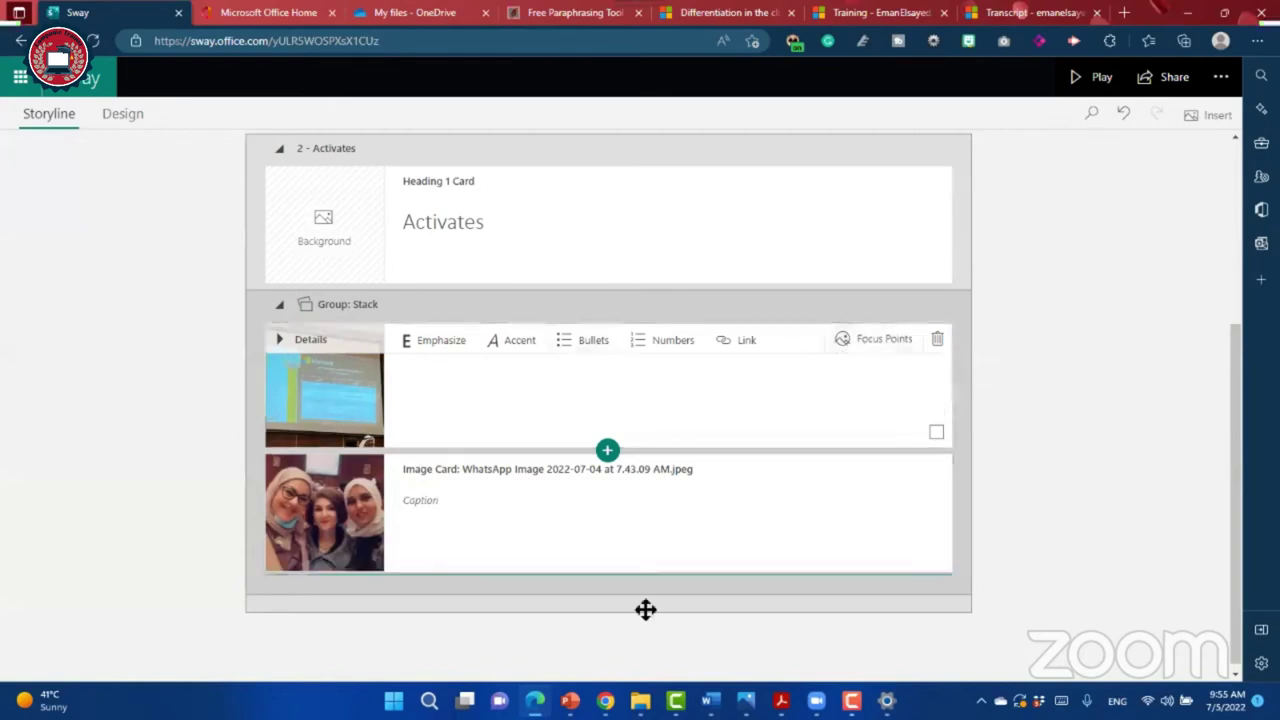
Step: In the group photo's Focus Points, turn off 'The entire image is important' and focus on the left woman's face
click(743, 494)
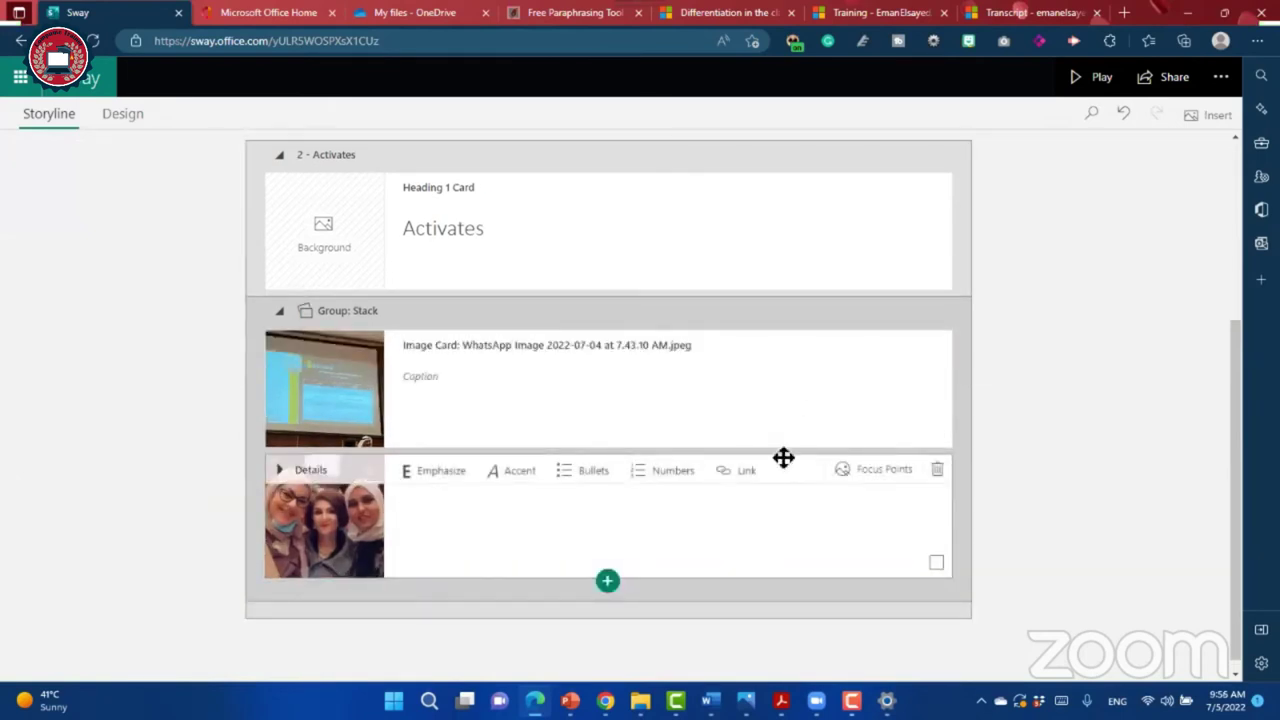
click(873, 479)
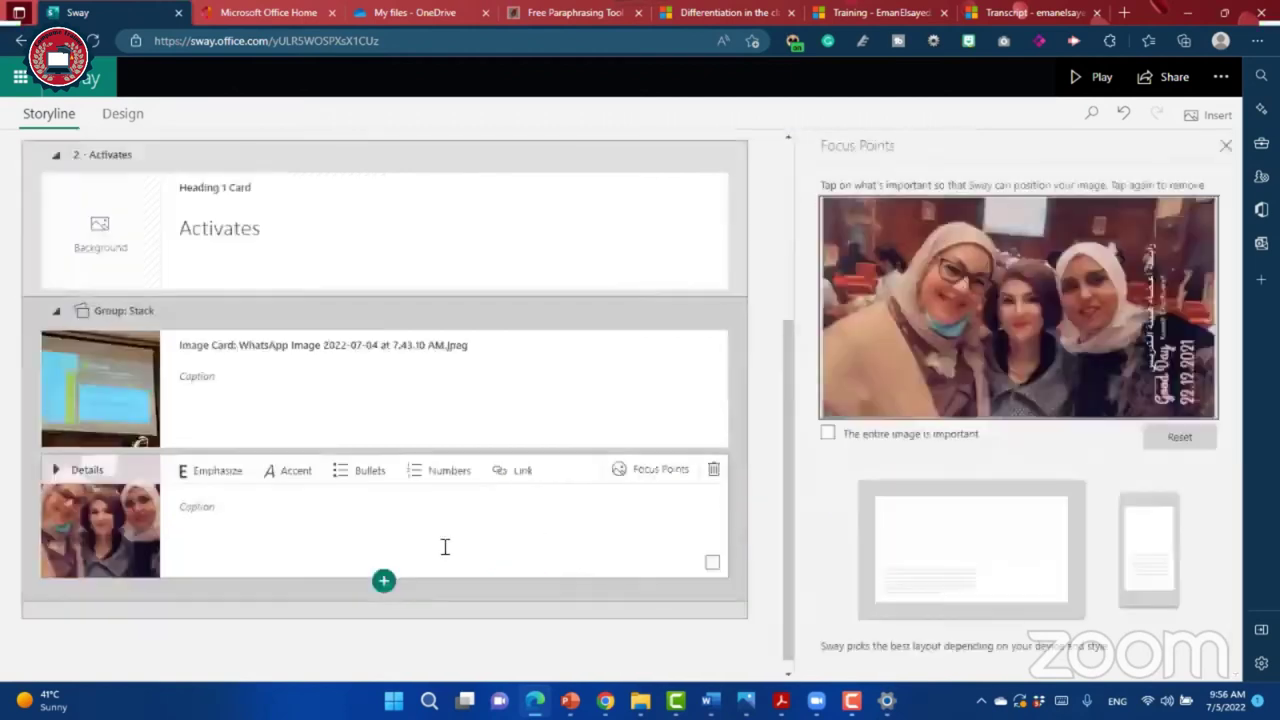
click(827, 435)
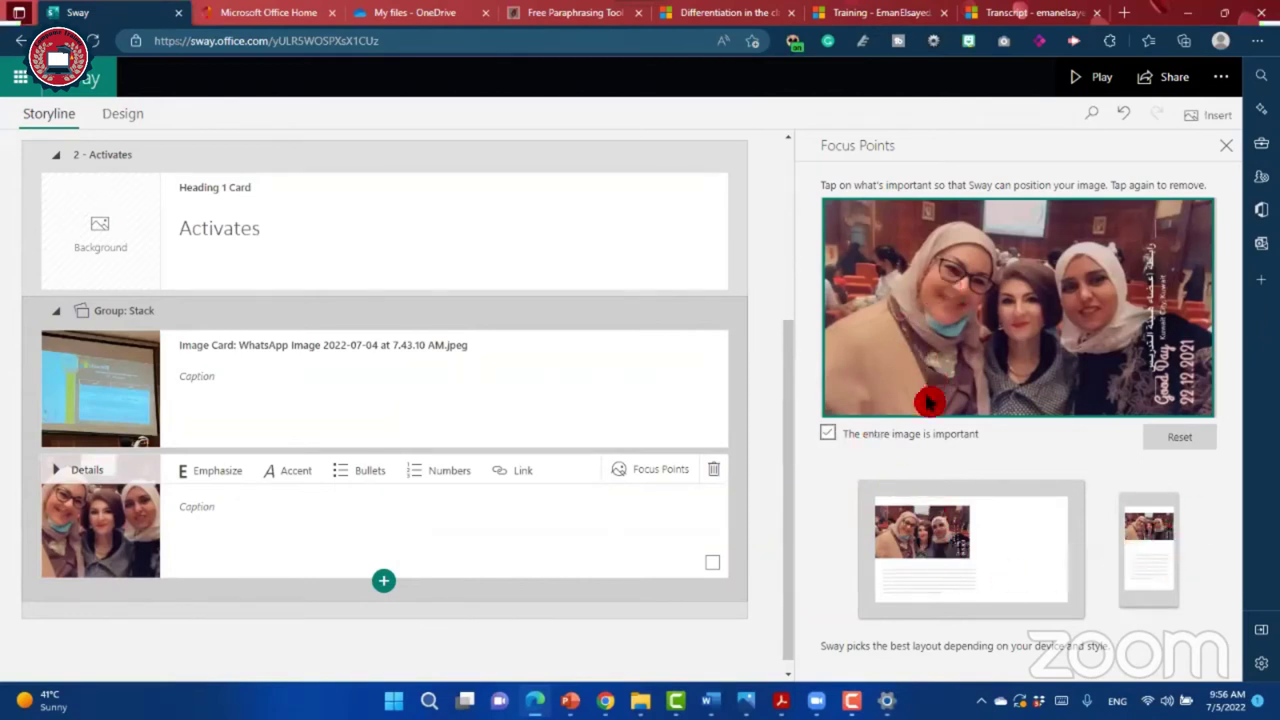
click(828, 433)
click(952, 280)
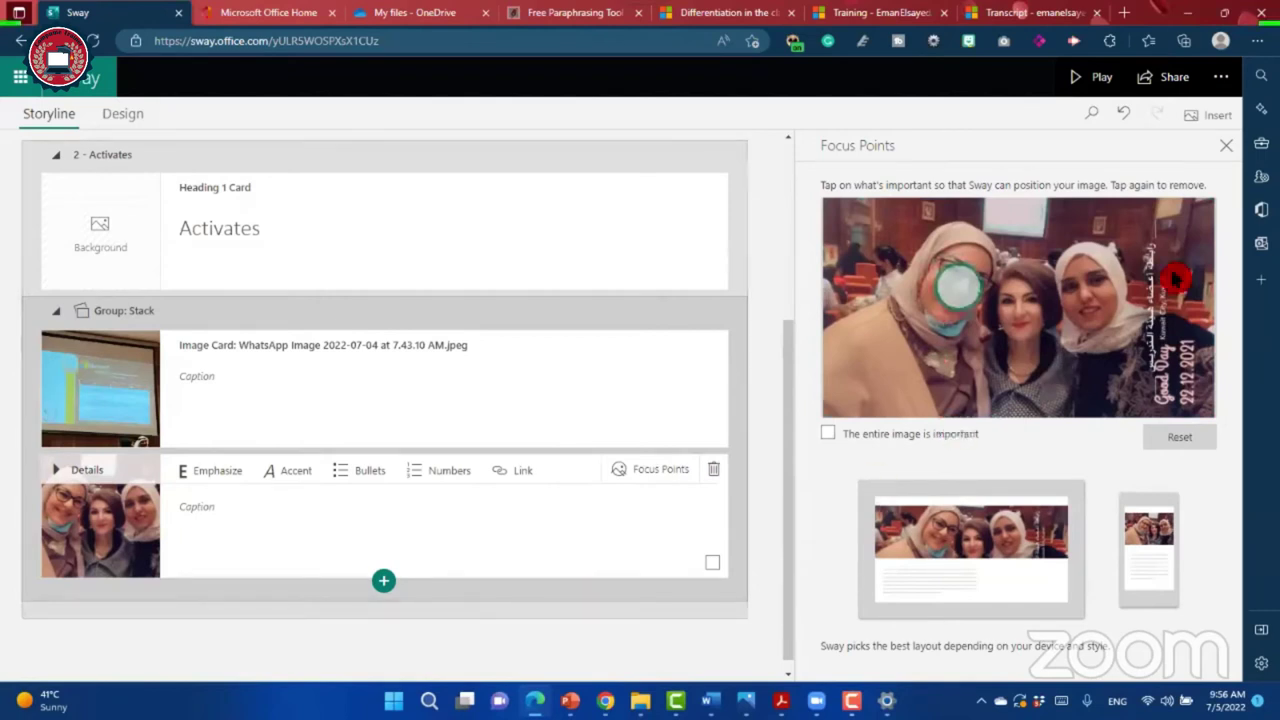
click(603, 470)
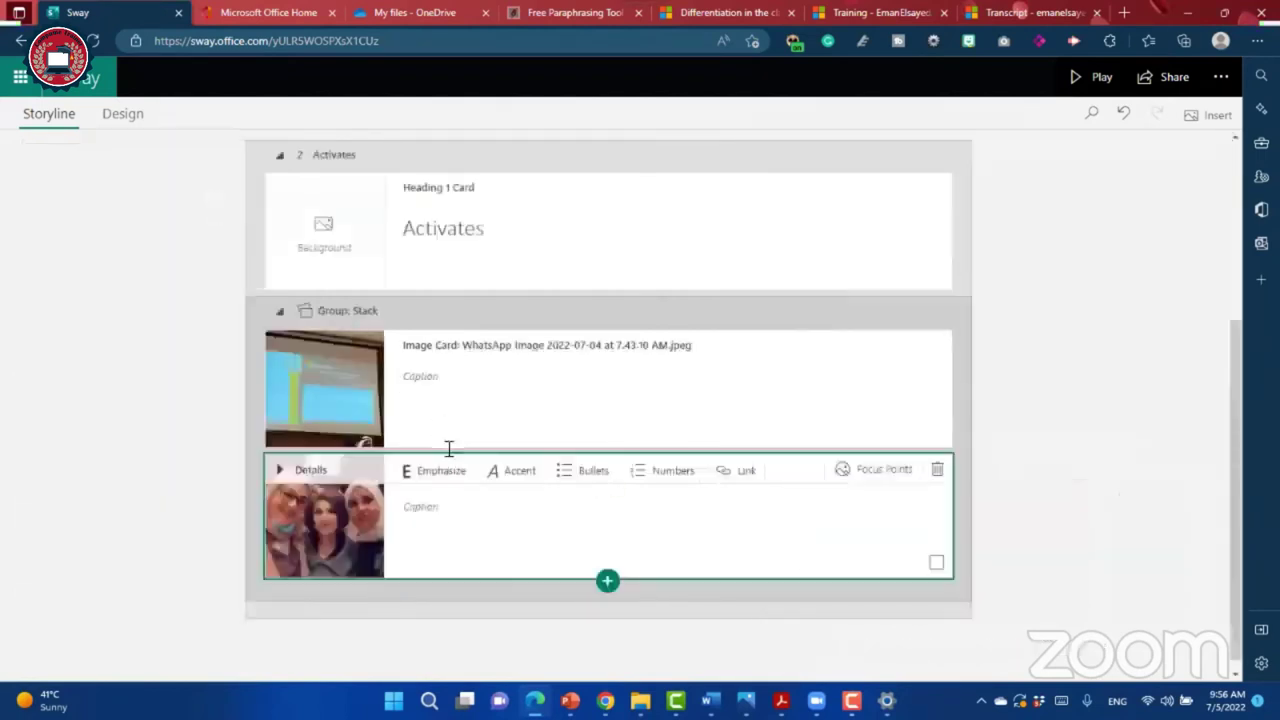
scroll(458, 505, down, 5)
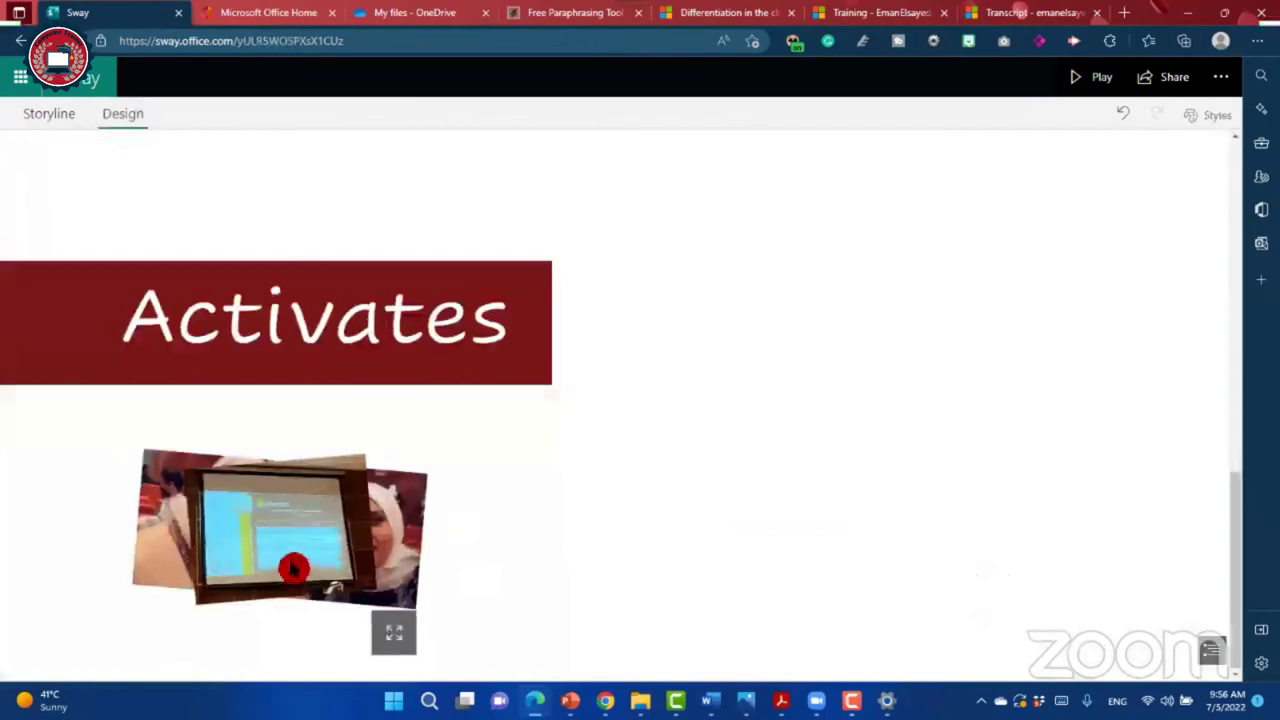
click(46, 115)
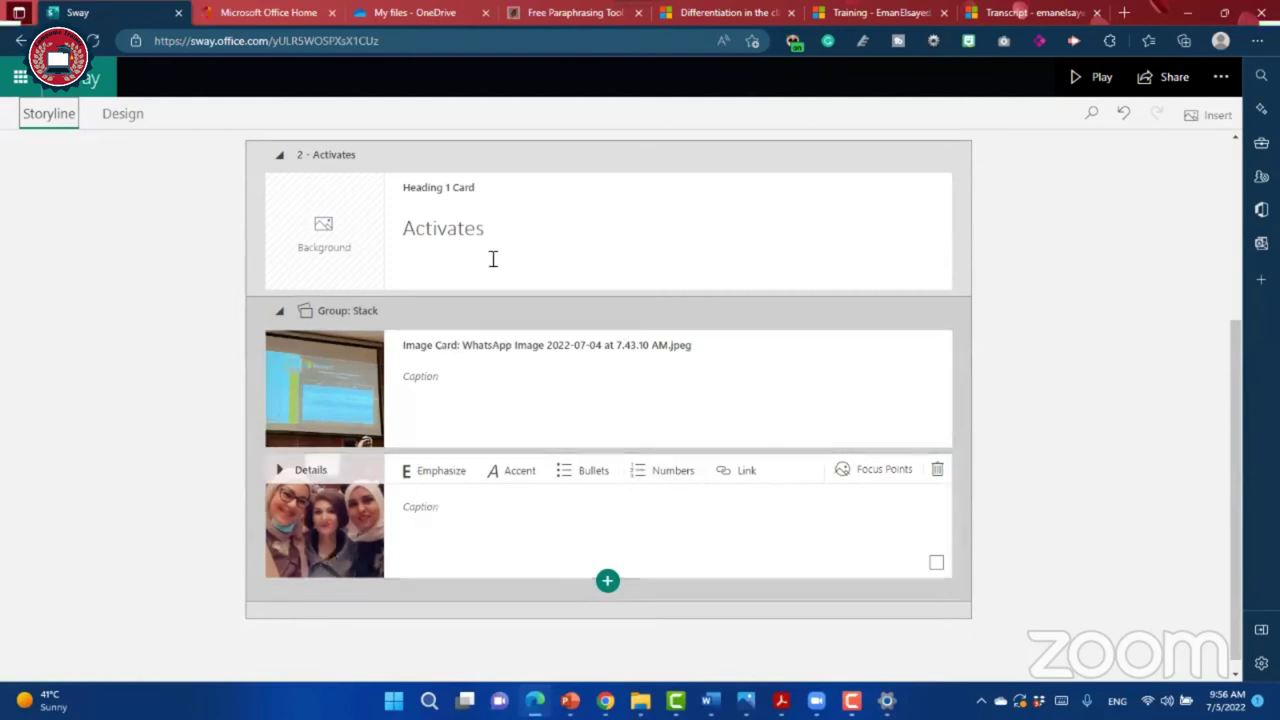
scroll(606, 383, up, 3)
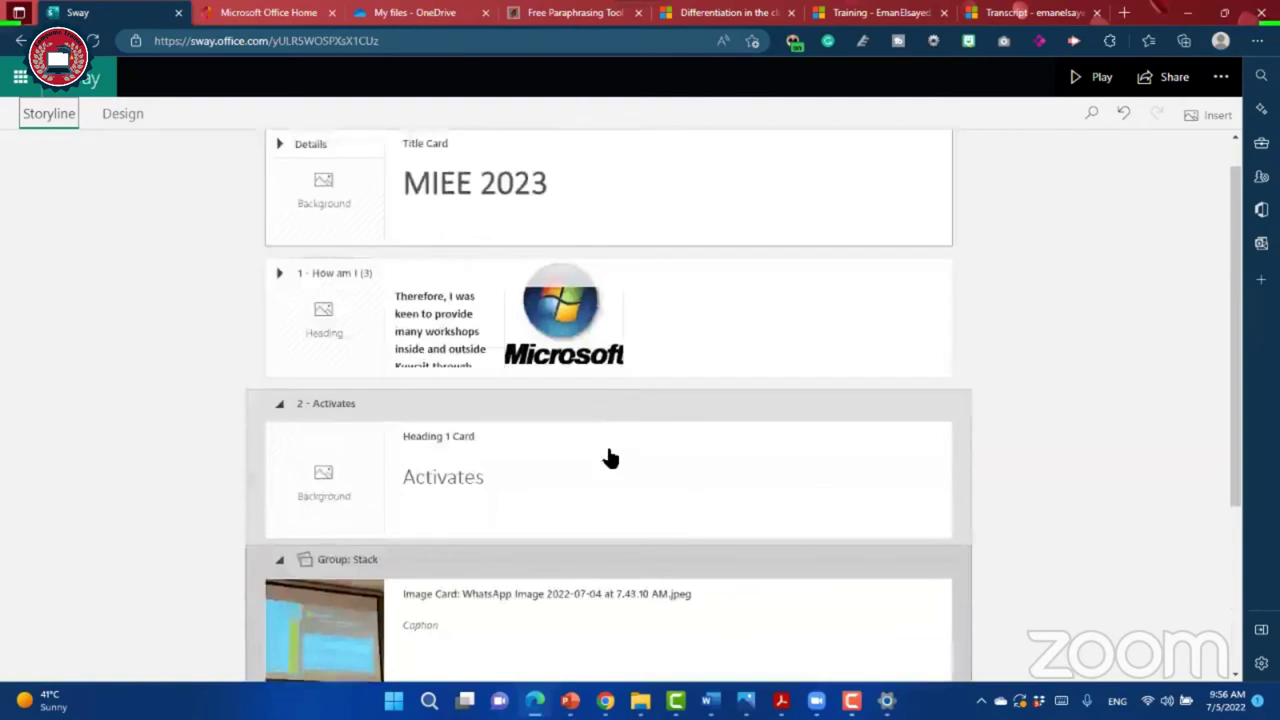
scroll(606, 583, down, 3)
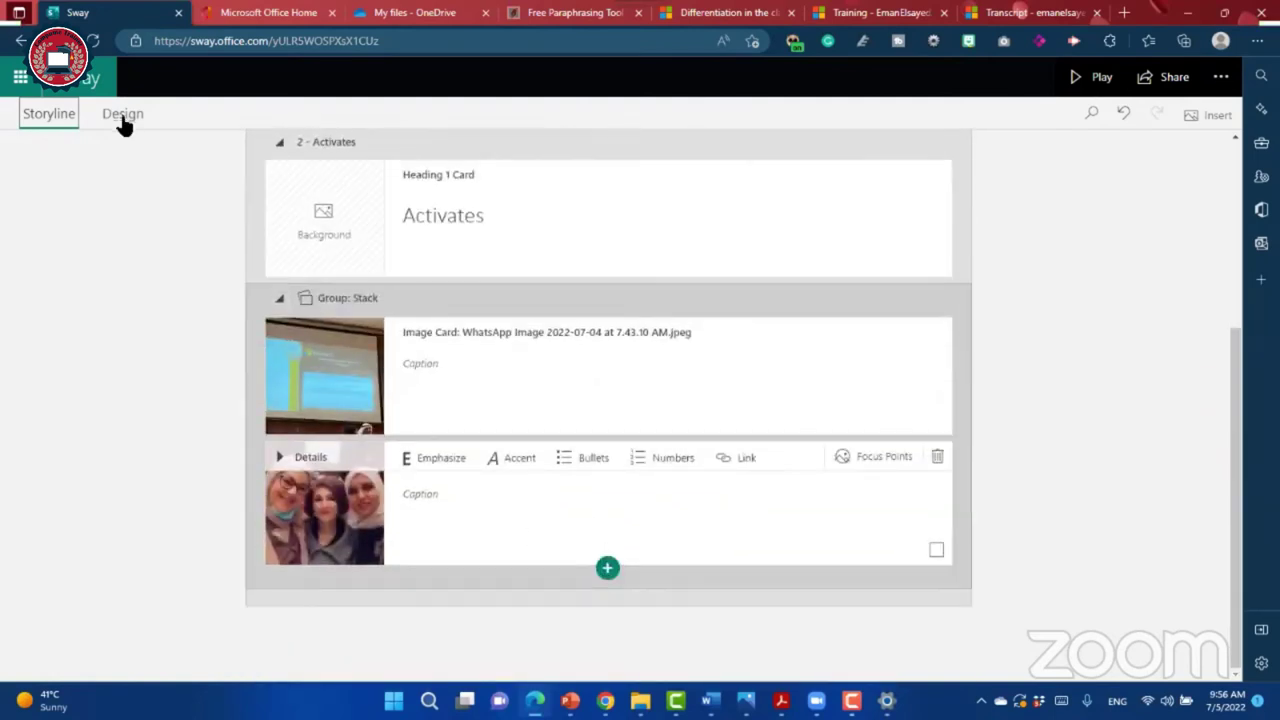
click(122, 113)
click(308, 521)
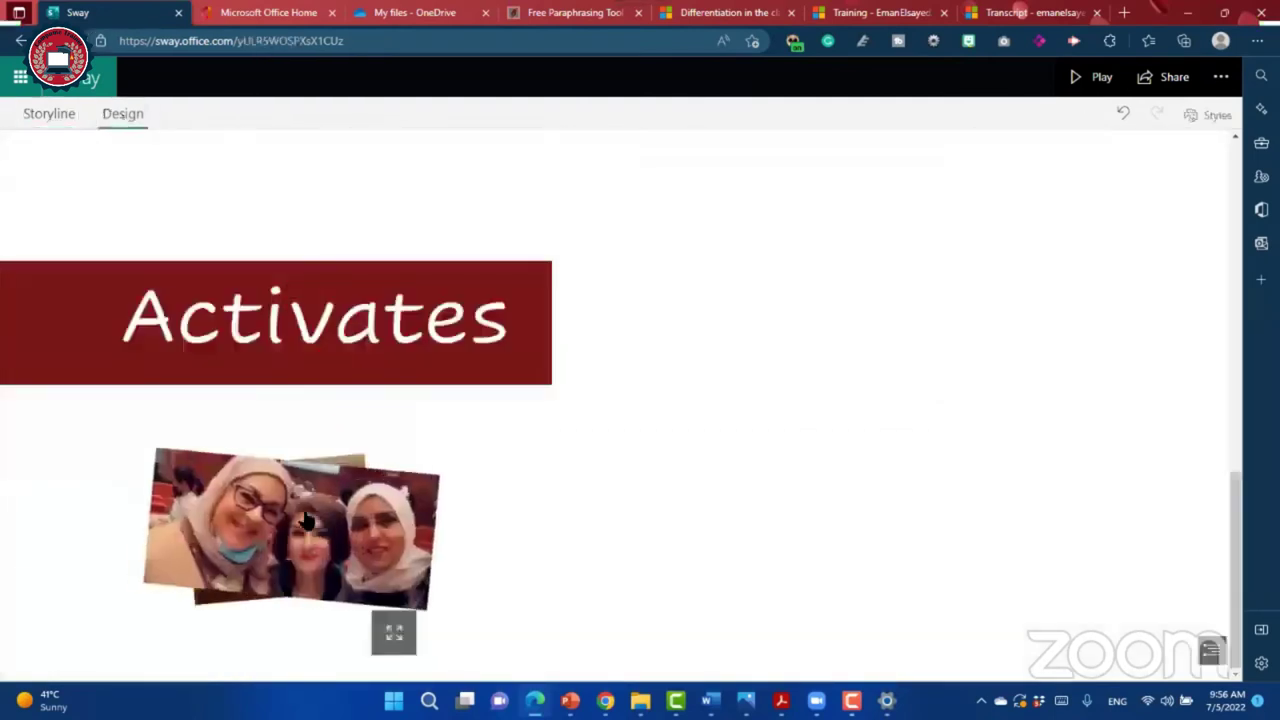
click(49, 113)
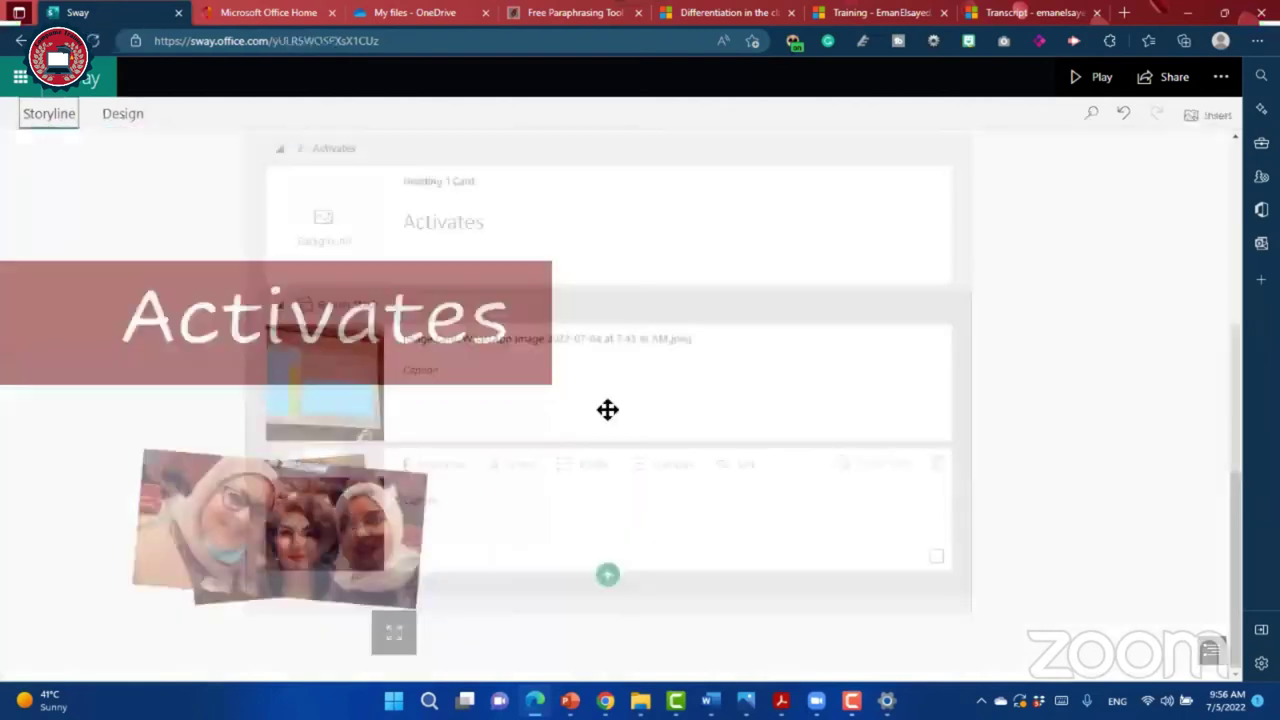
click(765, 371)
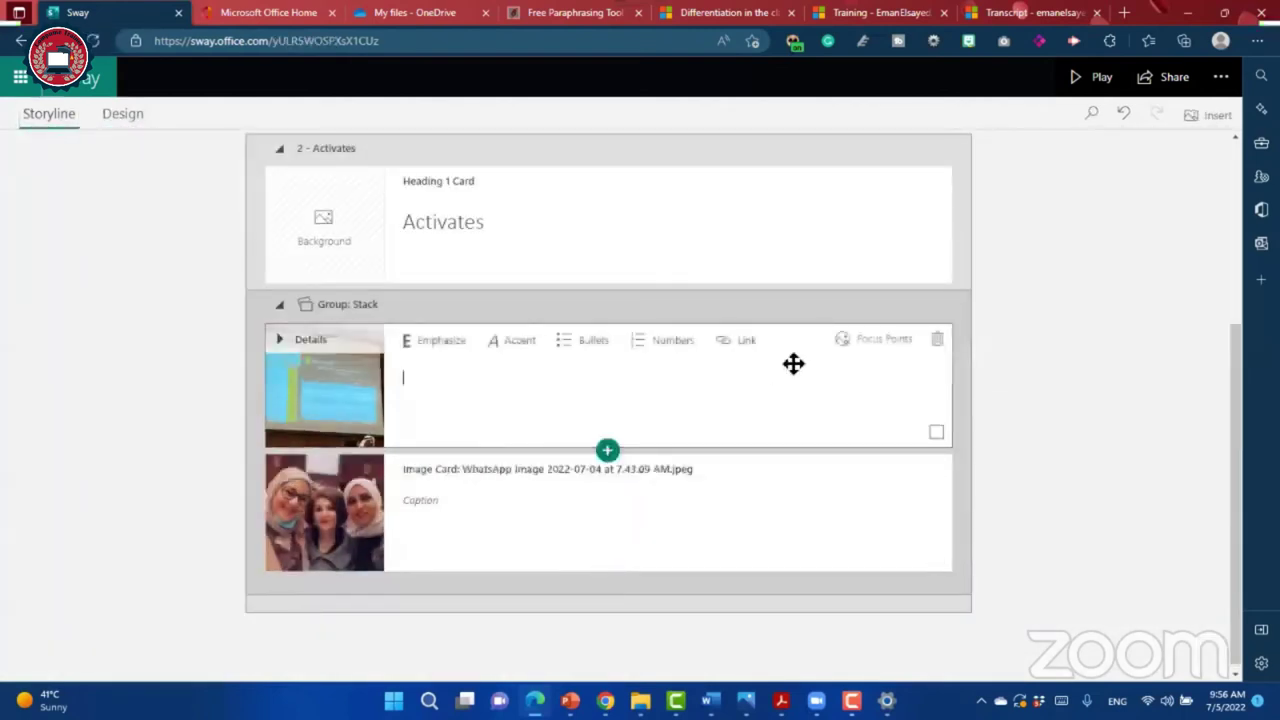
click(672, 316)
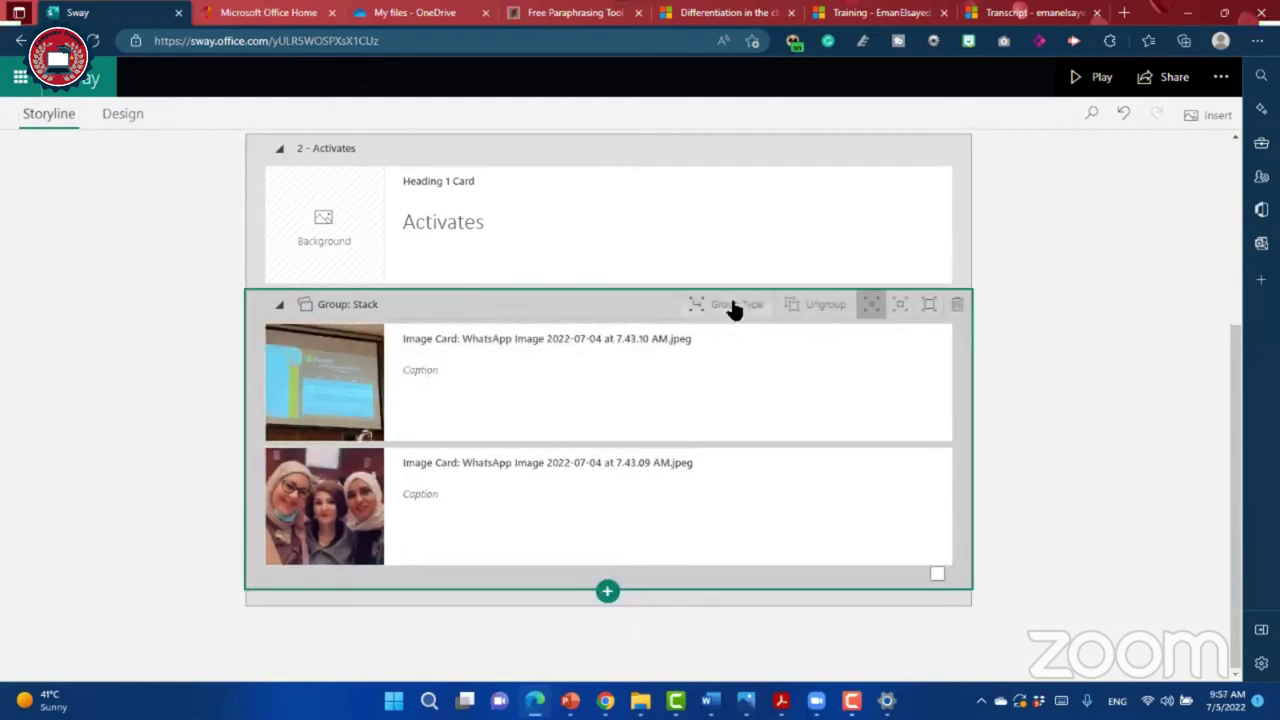
Step: Change the Activates photo group's layout to Slideshow and preview it
click(736, 305)
scroll(1150, 455, down, 3)
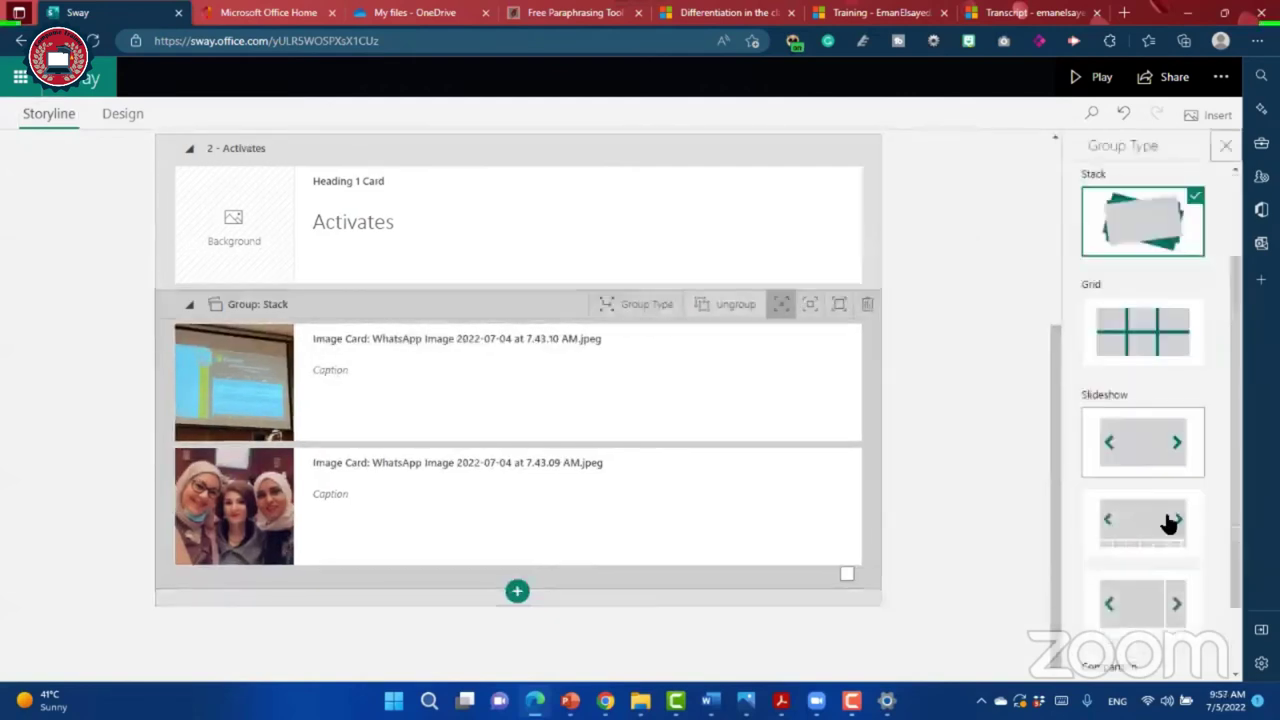
click(1152, 415)
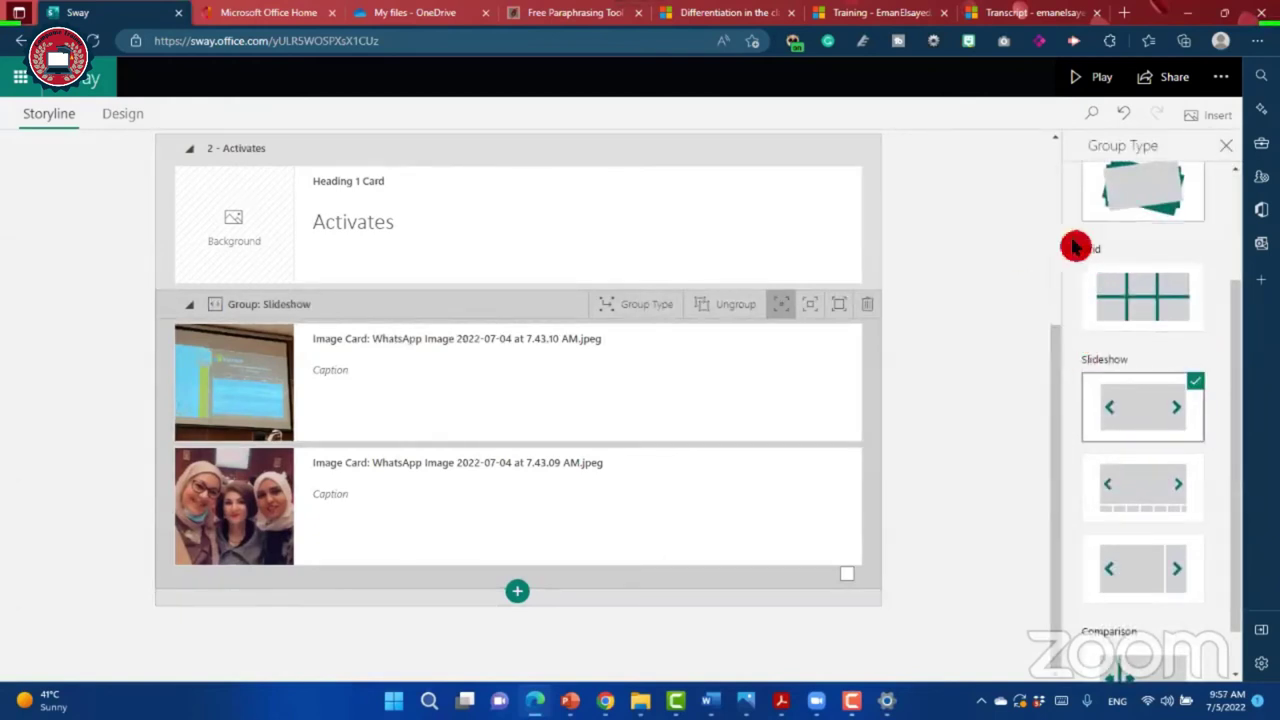
click(1226, 145)
click(123, 113)
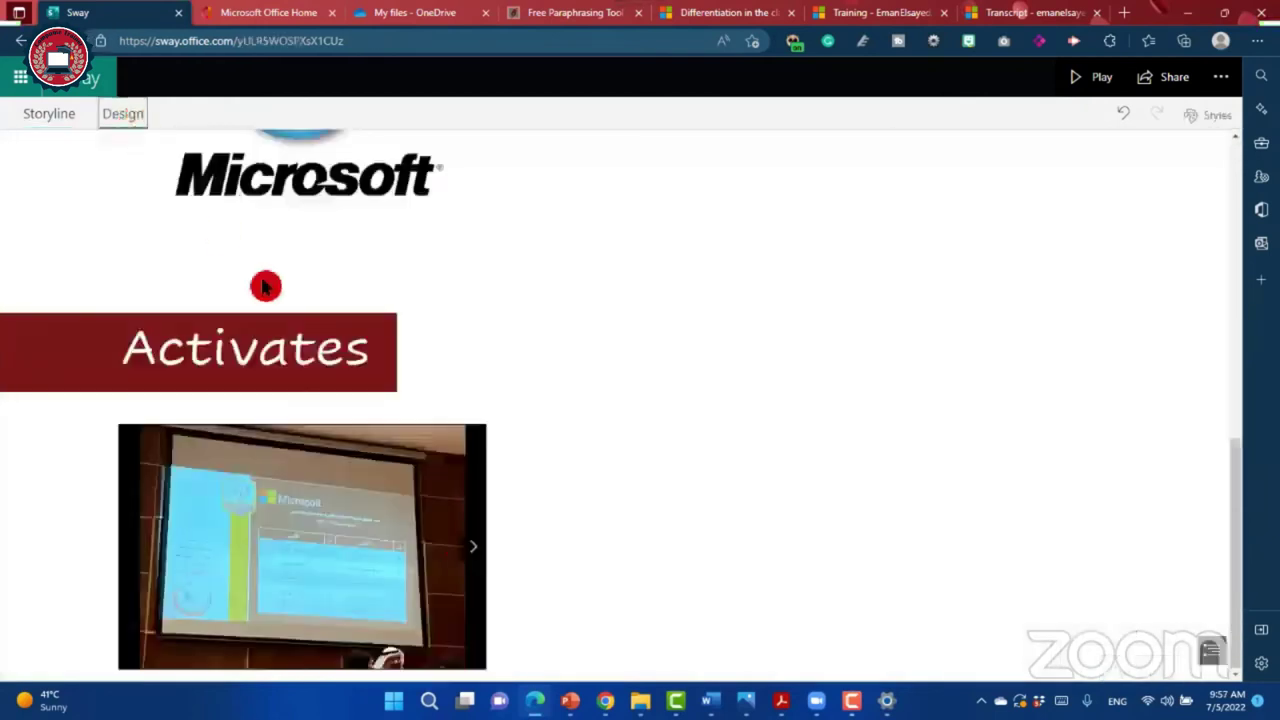
Step: Advance the slideshow preview to the group photo, then return to Storyline to edit its caption
click(108, 545)
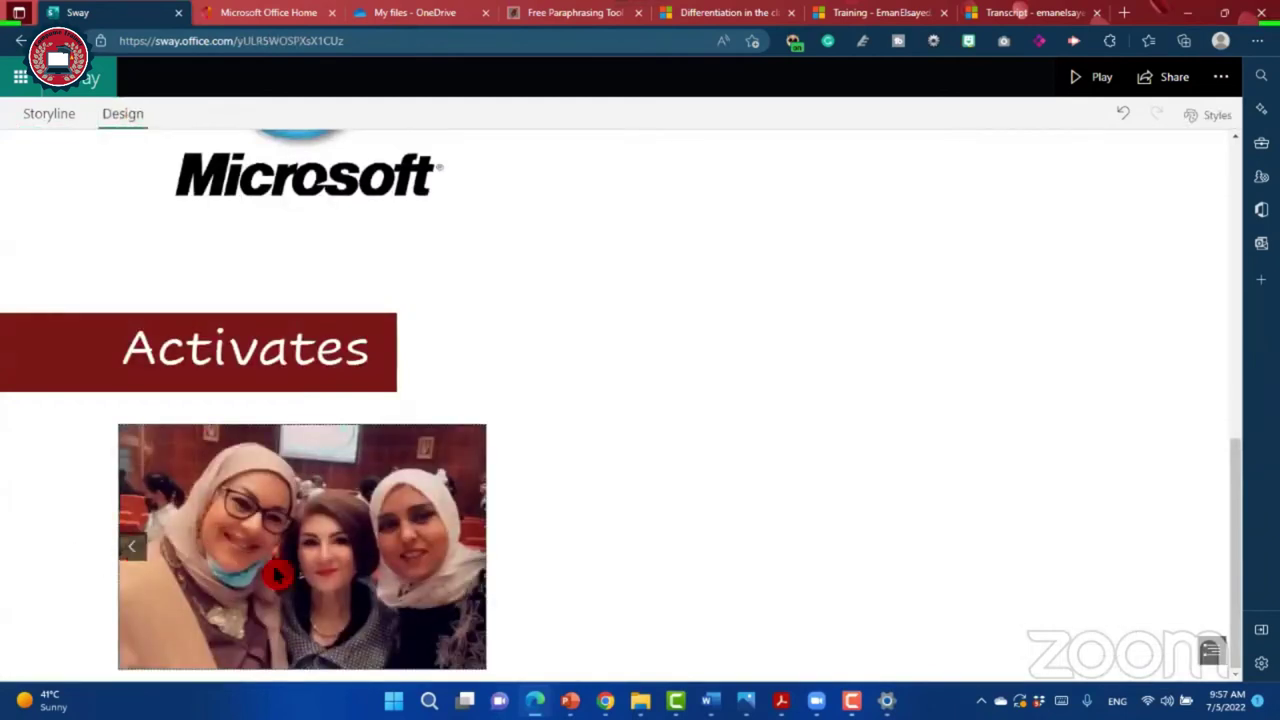
click(275, 571)
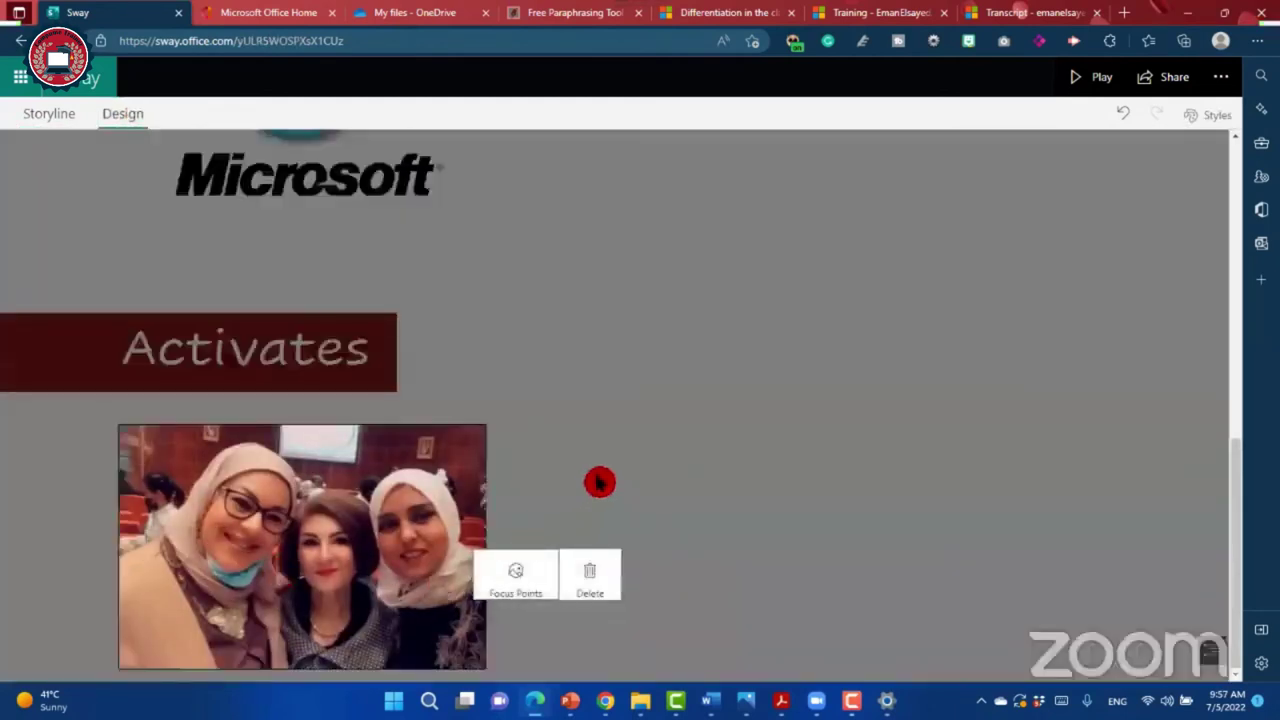
click(55, 115)
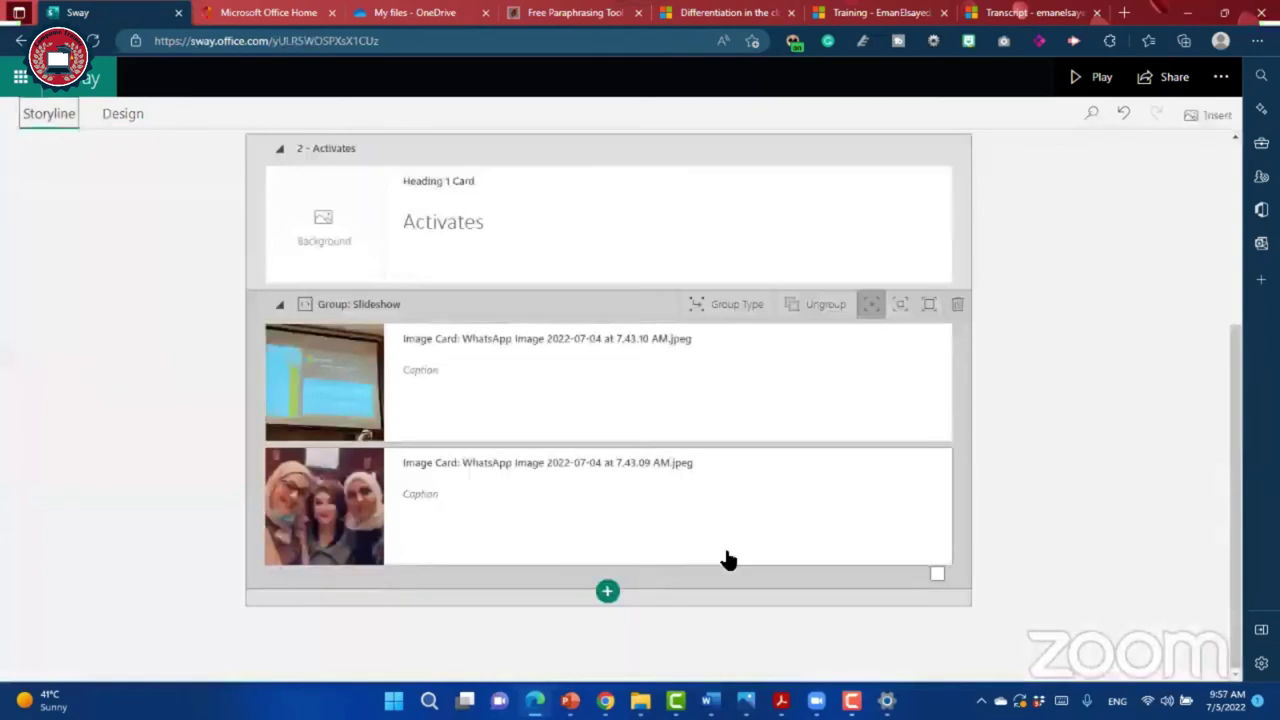
click(845, 509)
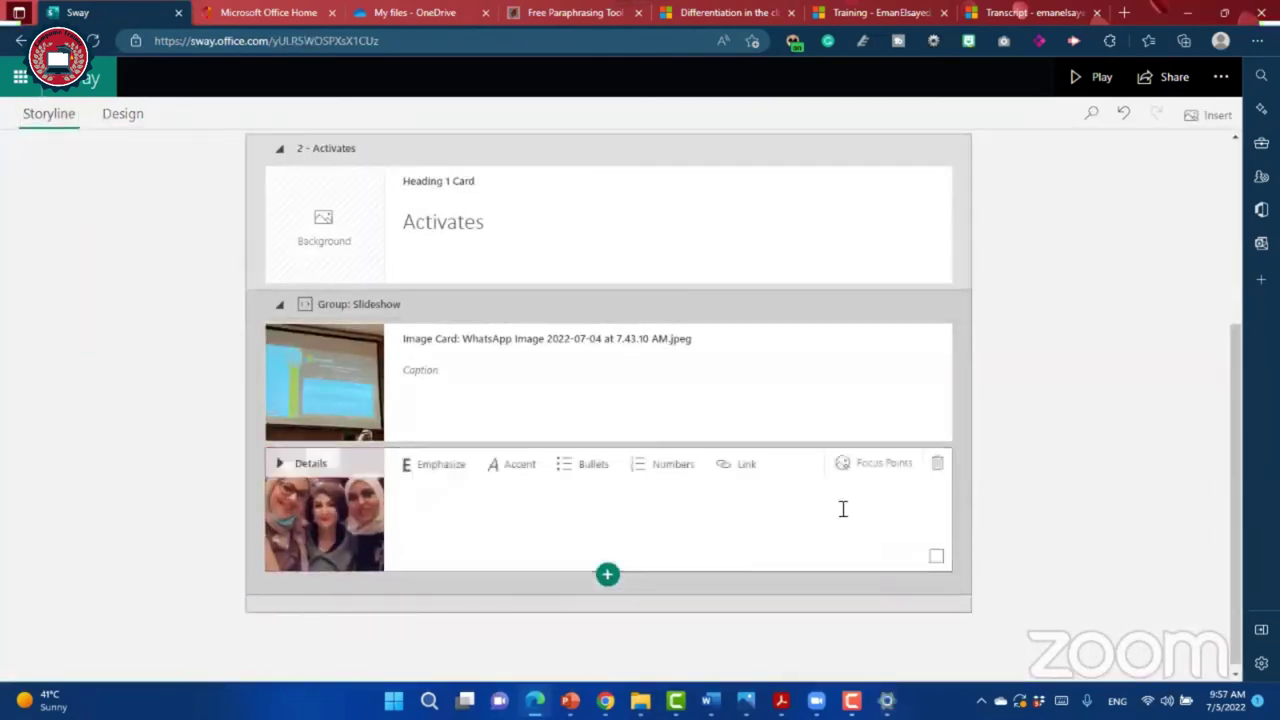
scroll(806, 517, up, 2)
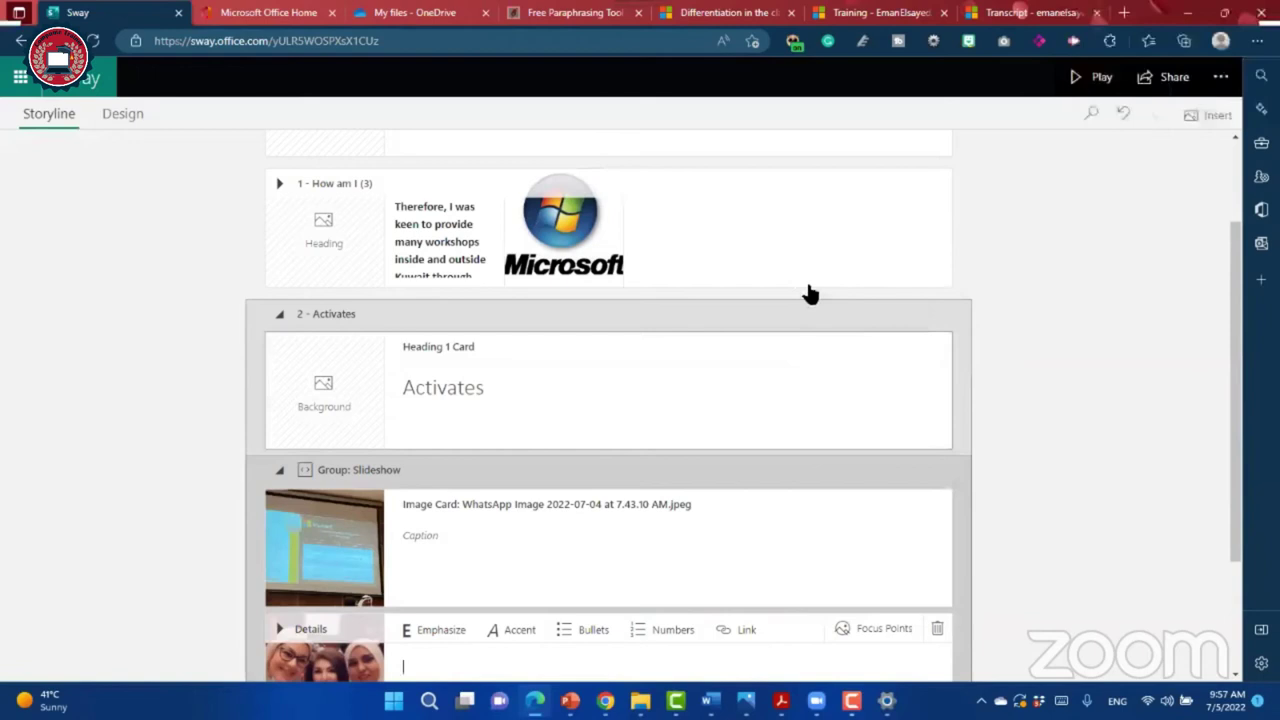
Step: Preview the Sway, scrolling up past the Microsoft logo paragraph to the dark-red Activates heading
click(125, 116)
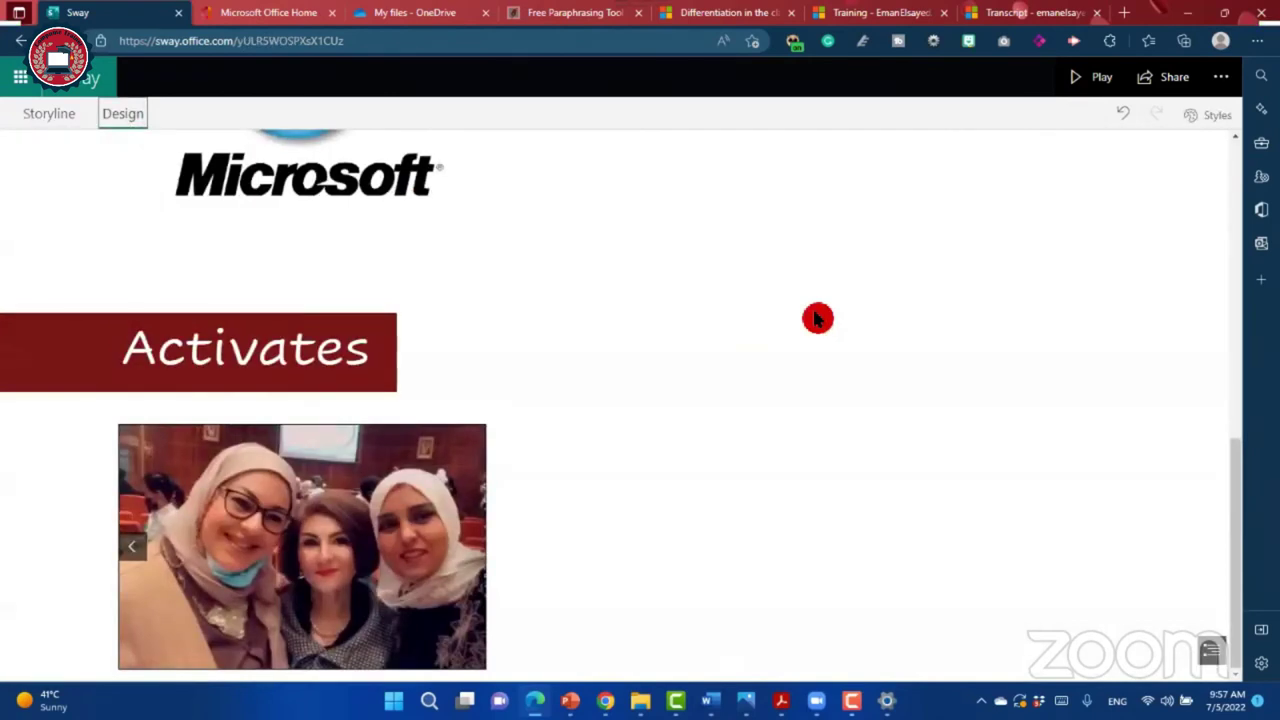
scroll(761, 389, up, 2)
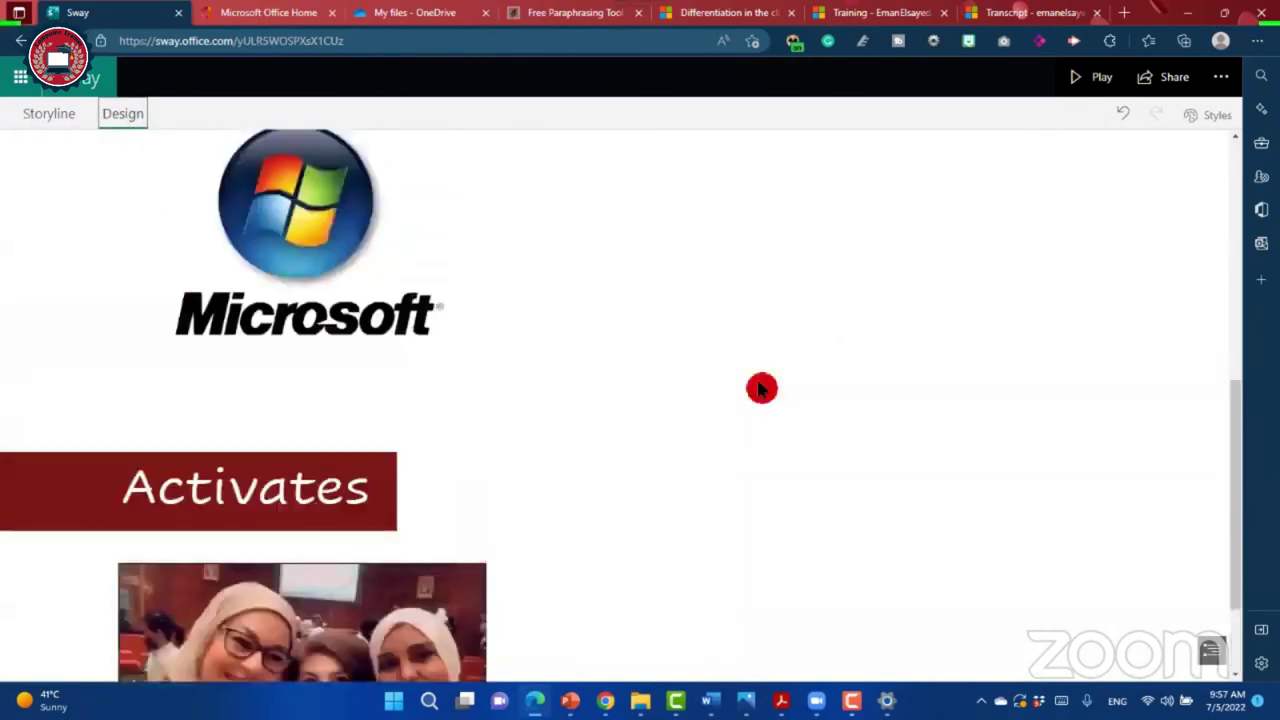
scroll(761, 389, up, 1)
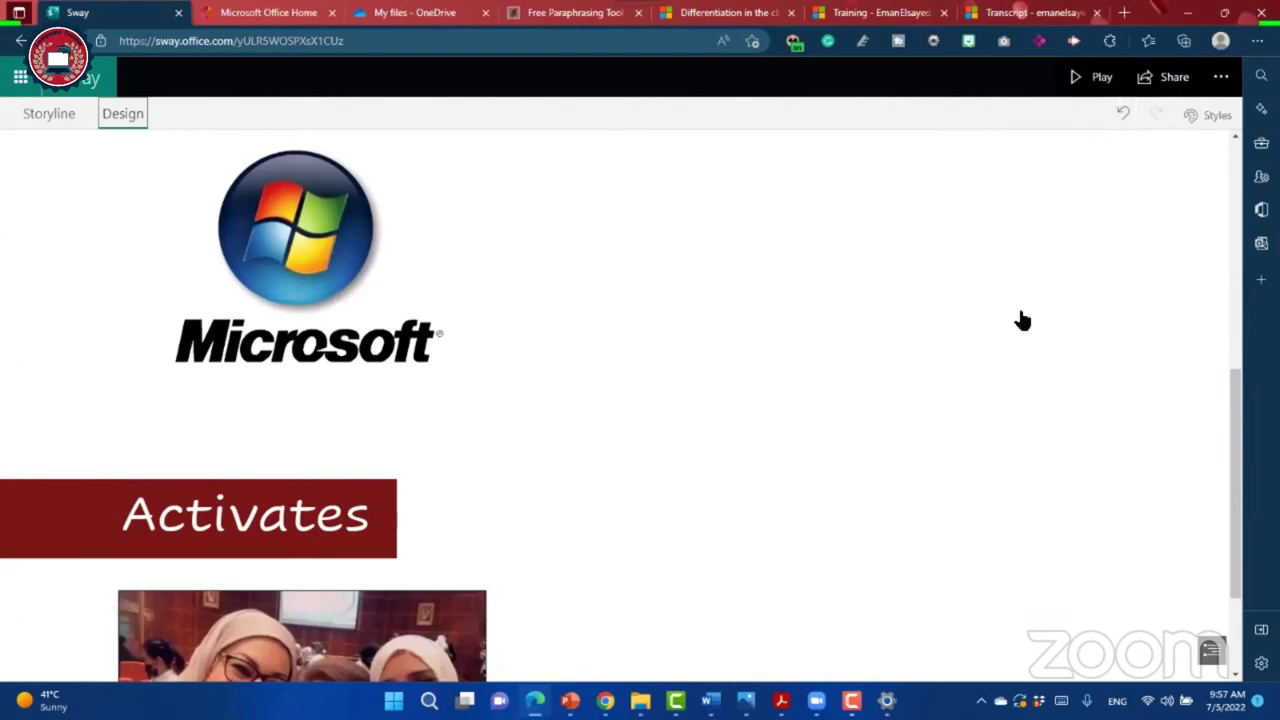
scroll(1022, 320, up, 3)
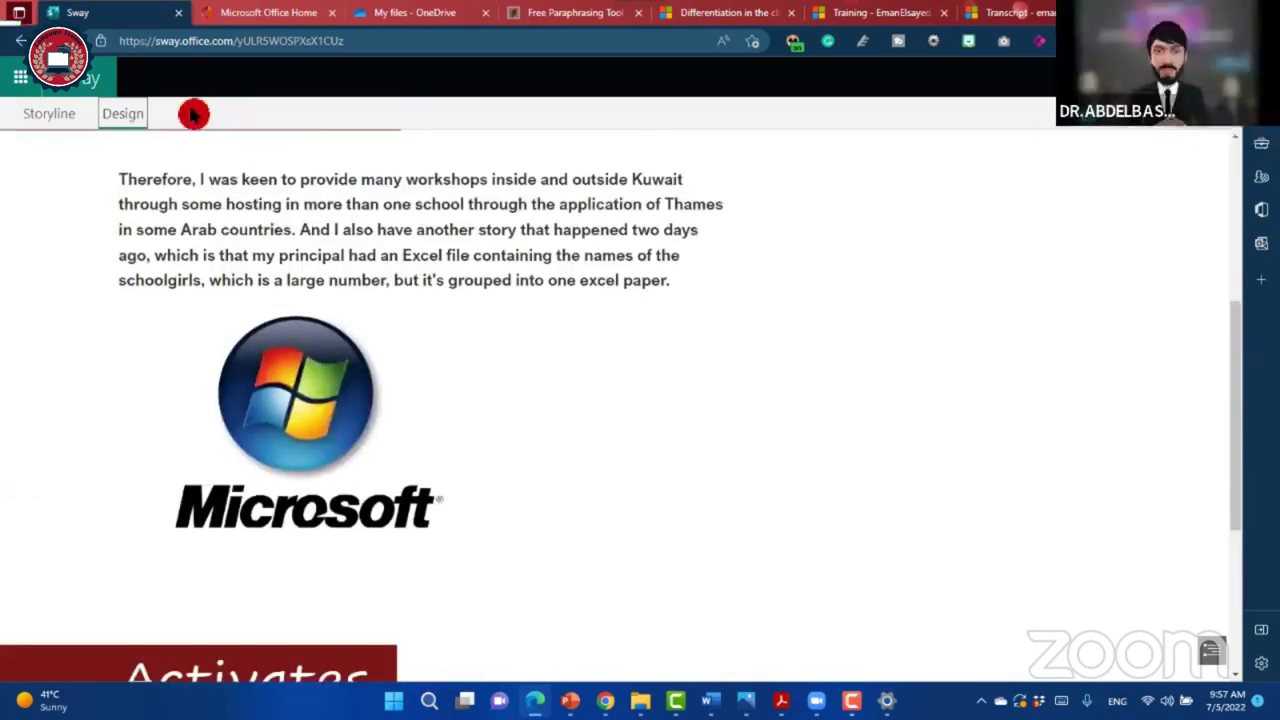
click(118, 124)
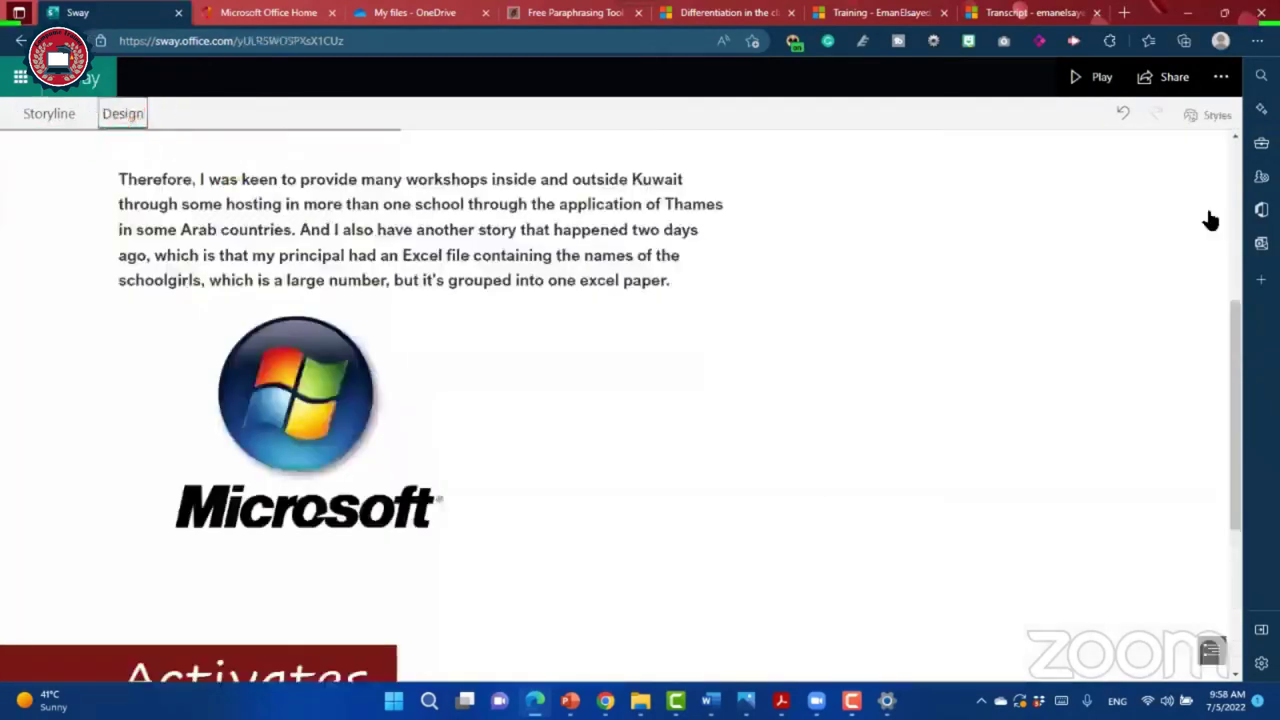
Step: Open the Styles pane beside the design preview and browse the theme thumbnails down and back up
click(1215, 116)
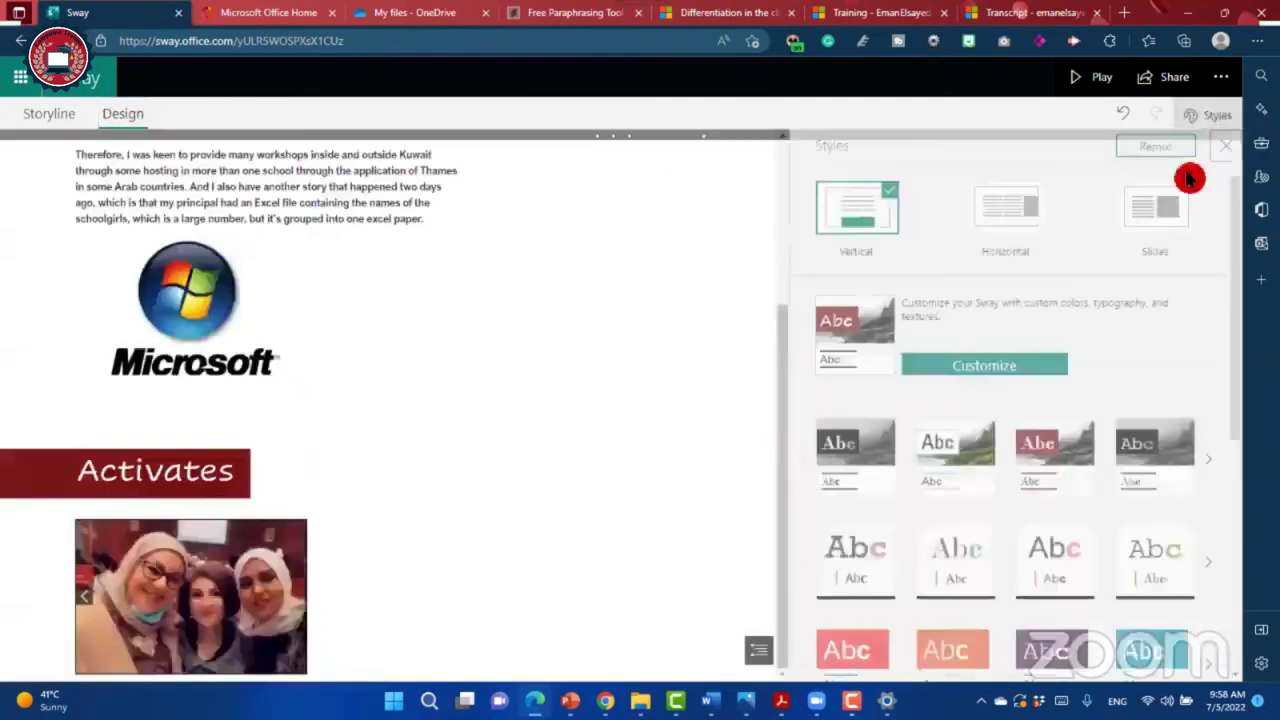
click(1125, 352)
click(1071, 329)
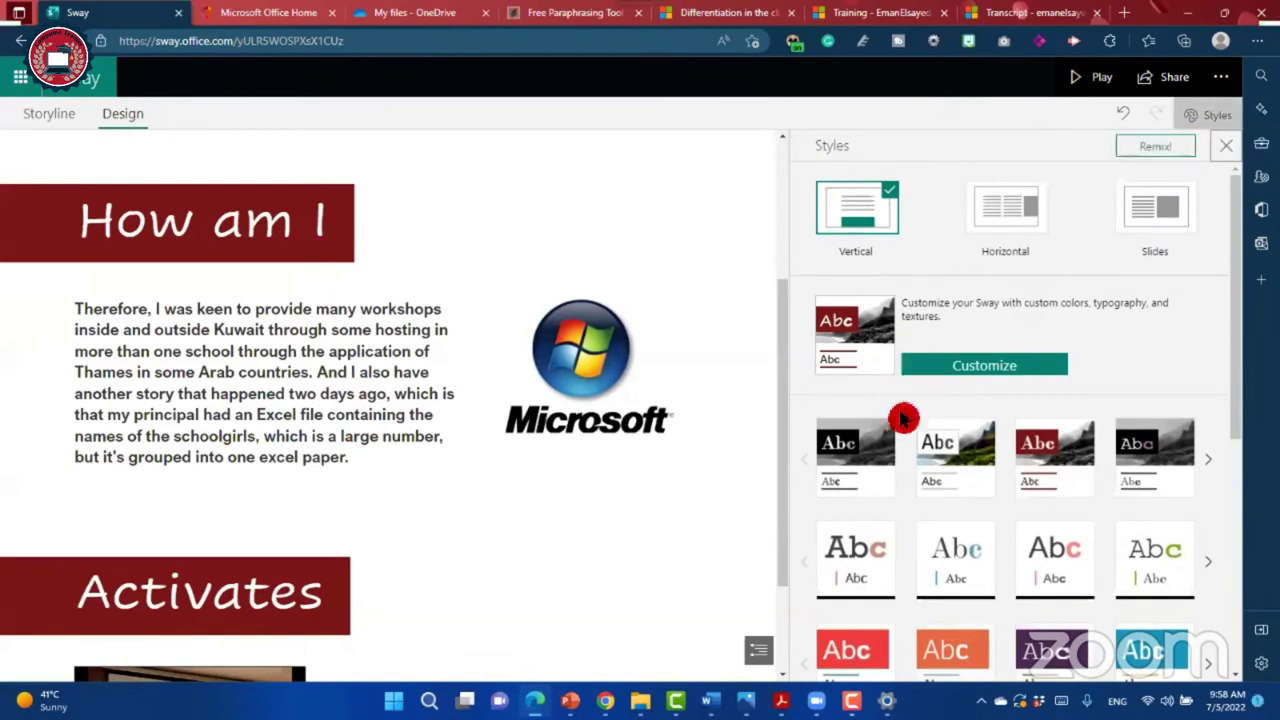
scroll(903, 425, down, 1)
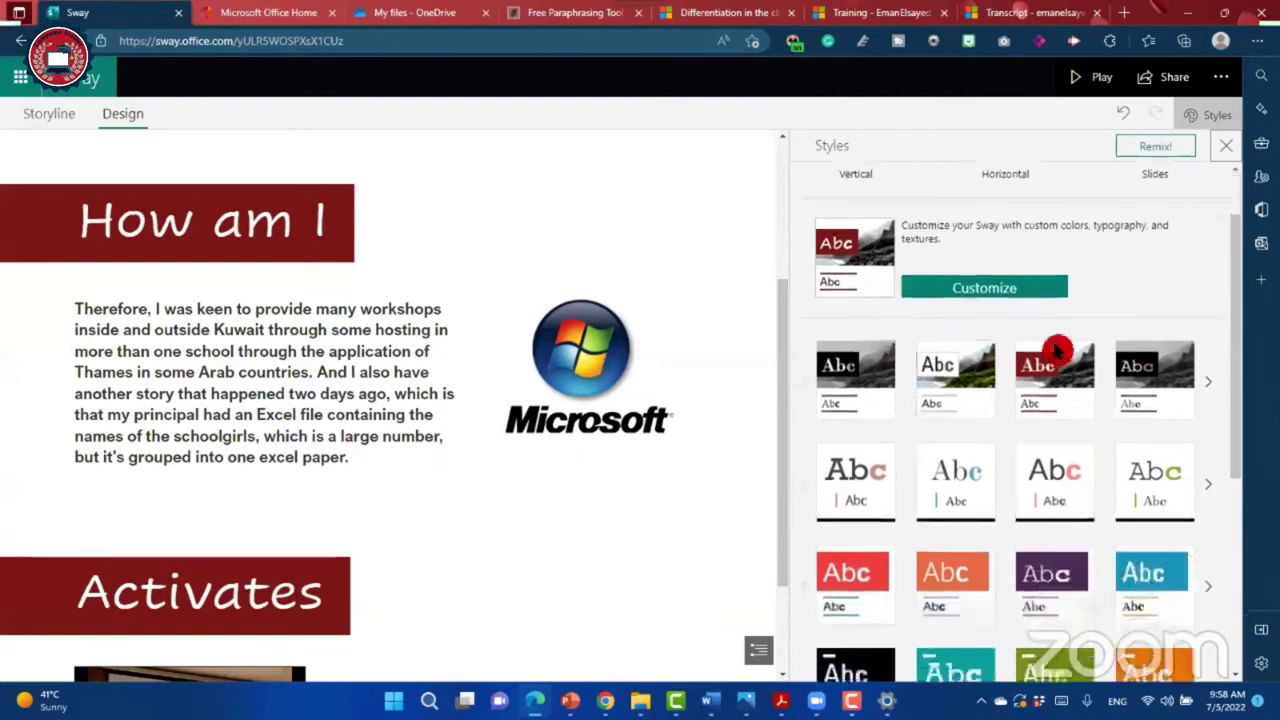
scroll(1040, 518, down, 1)
scroll(1030, 545, down, 1)
scroll(1030, 560, down, 1)
scroll(1025, 562, down, 1)
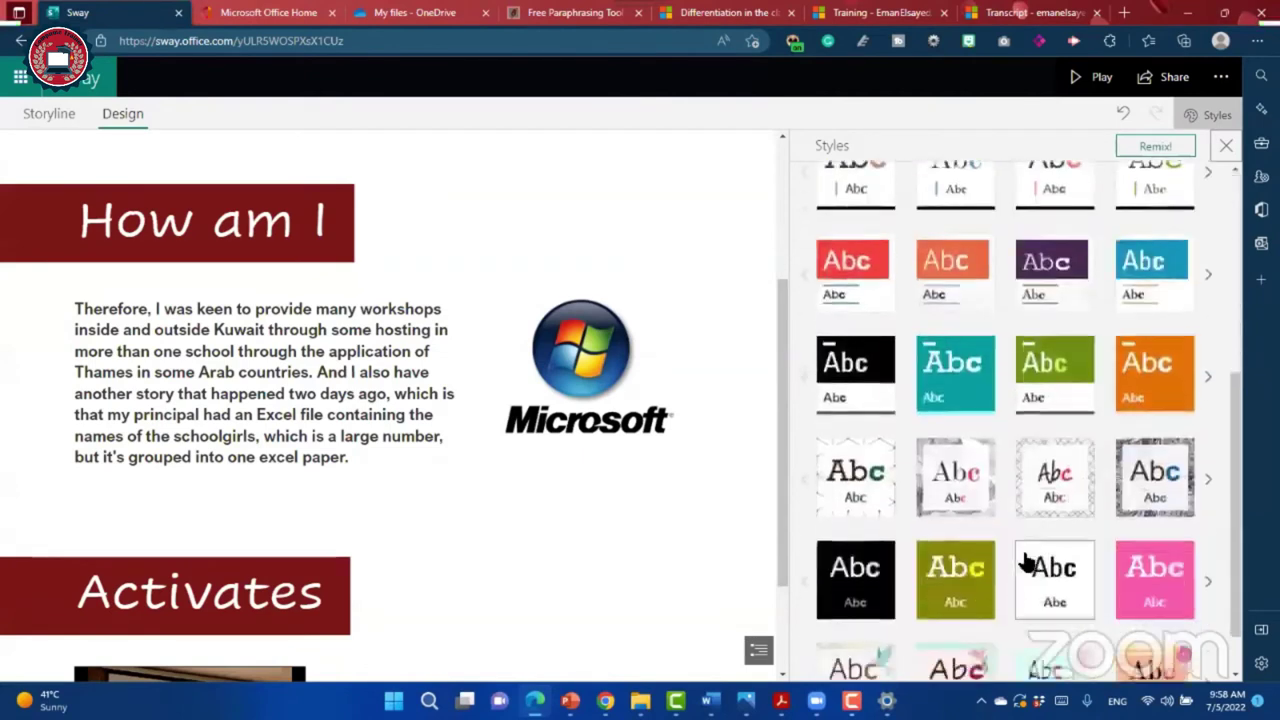
scroll(1077, 614, down, 1)
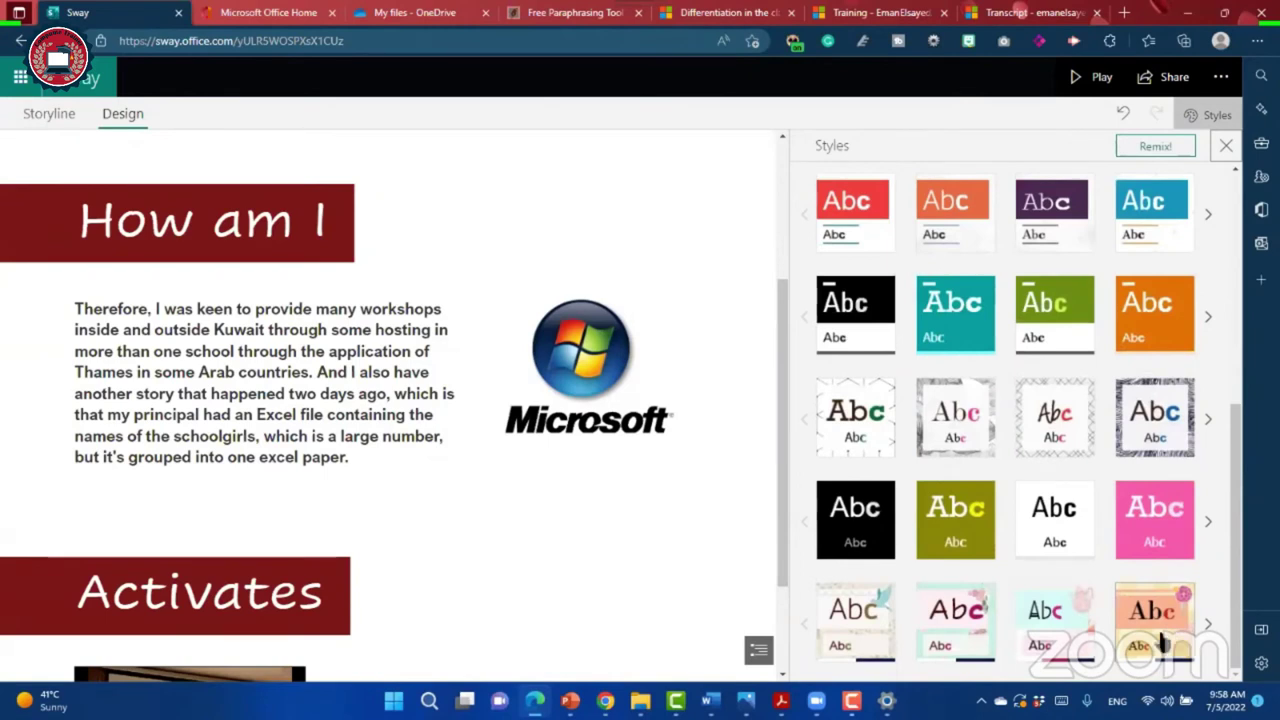
scroll(914, 294, up, 1)
scroll(885, 285, up, 3)
scroll(860, 275, up, 1)
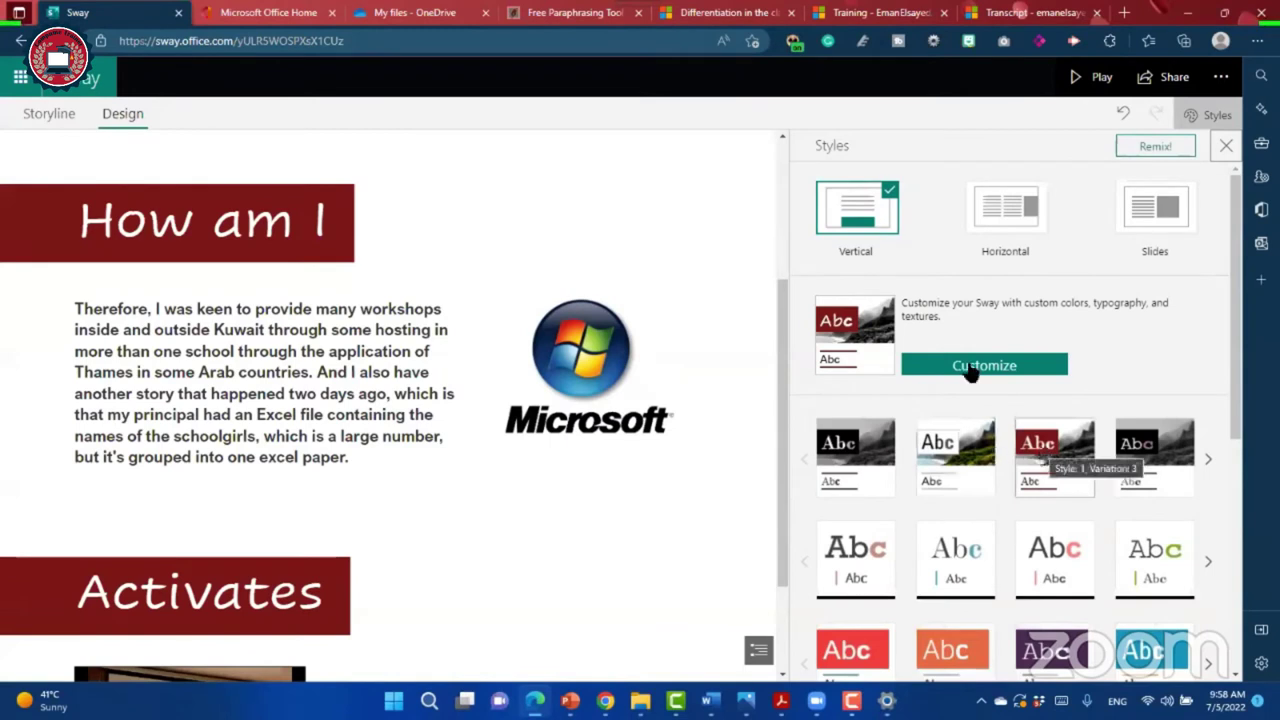
click(840, 370)
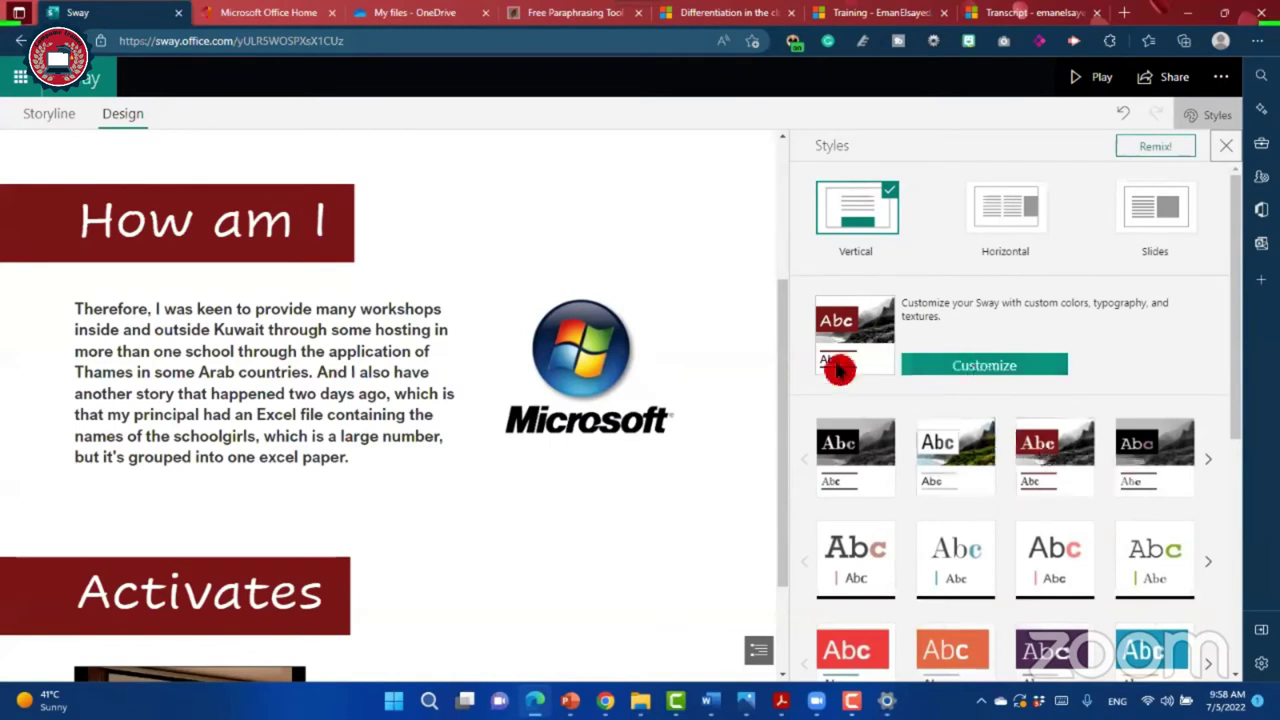
Step: Back in Storyline, select the Activates slideshow group and apply the third Slideshow layout option
click(49, 117)
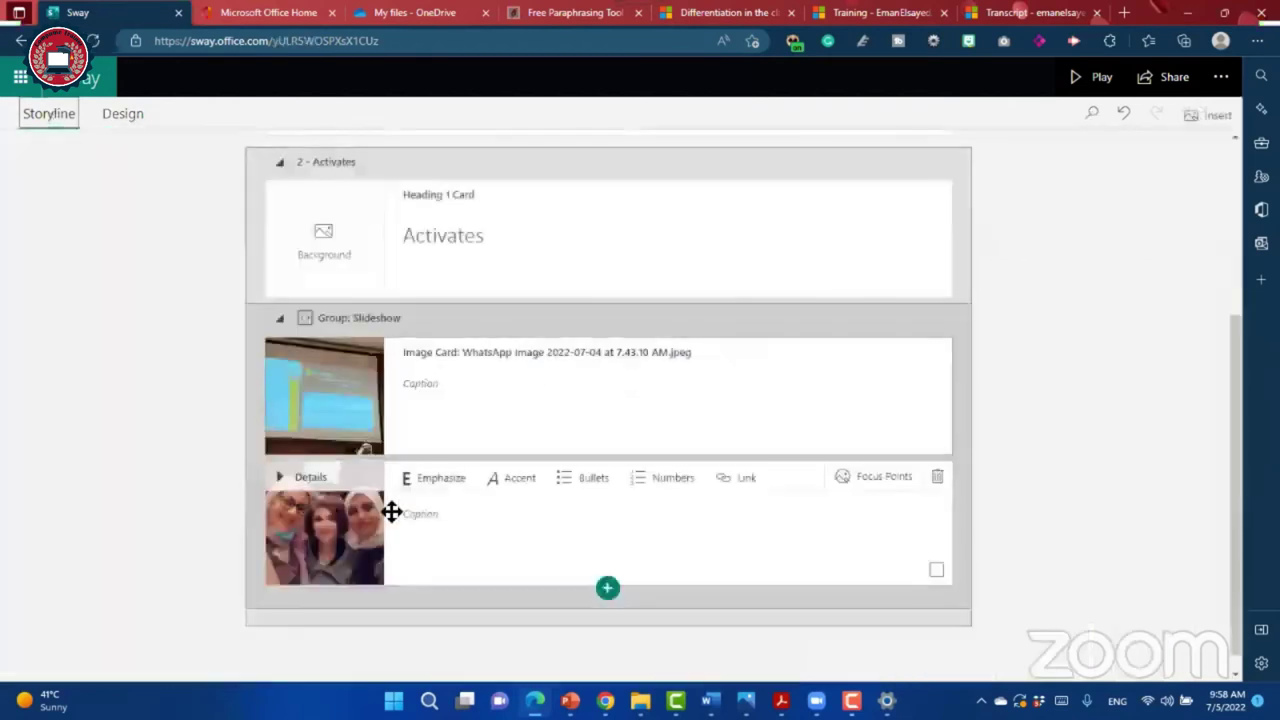
click(650, 400)
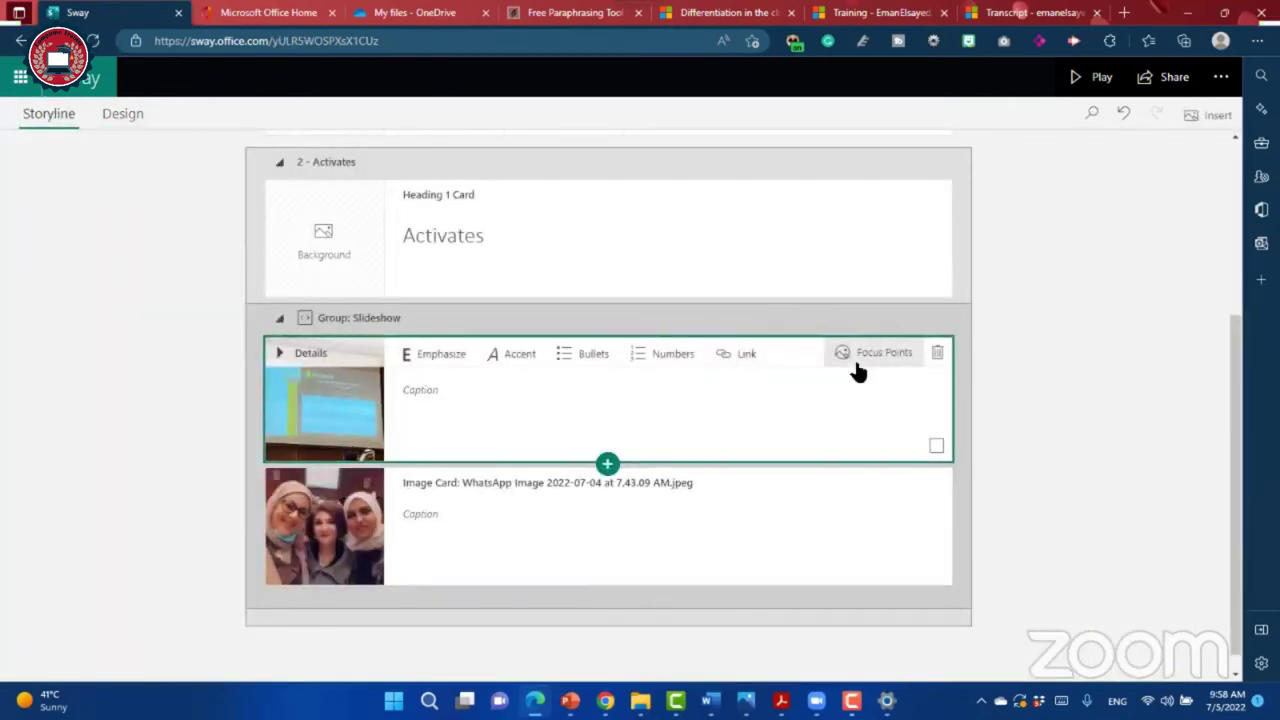
click(539, 329)
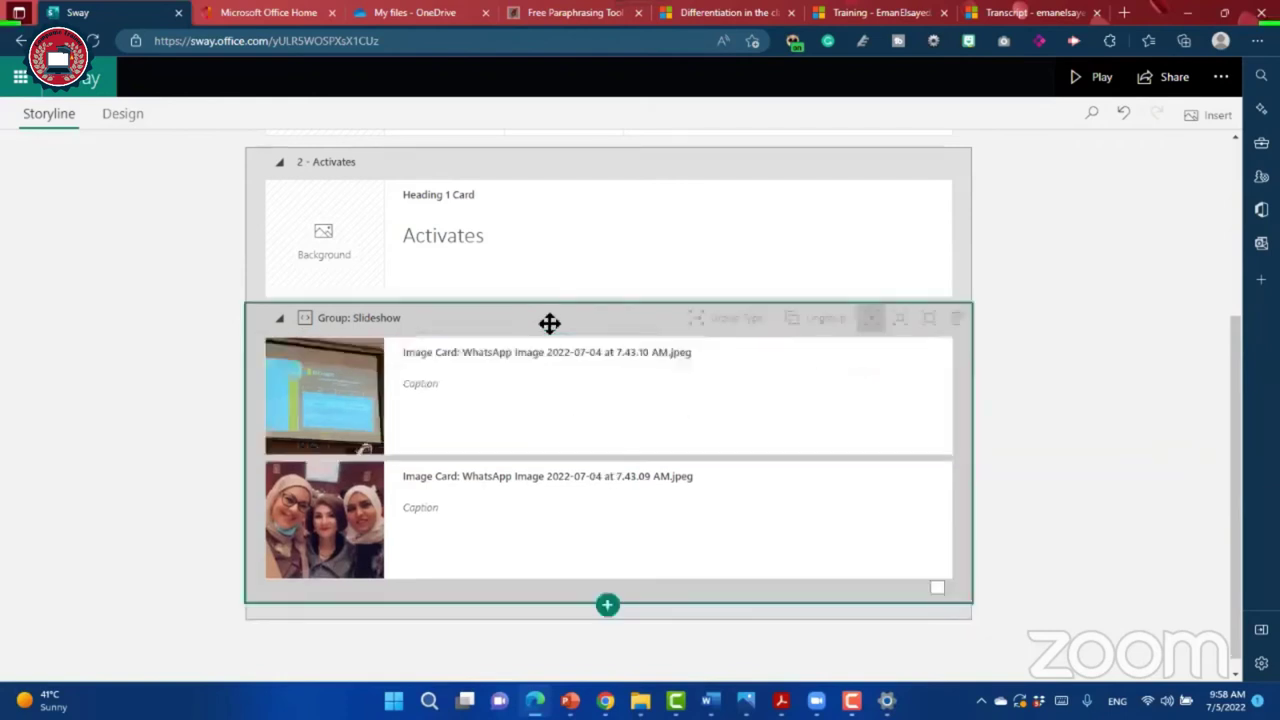
click(746, 325)
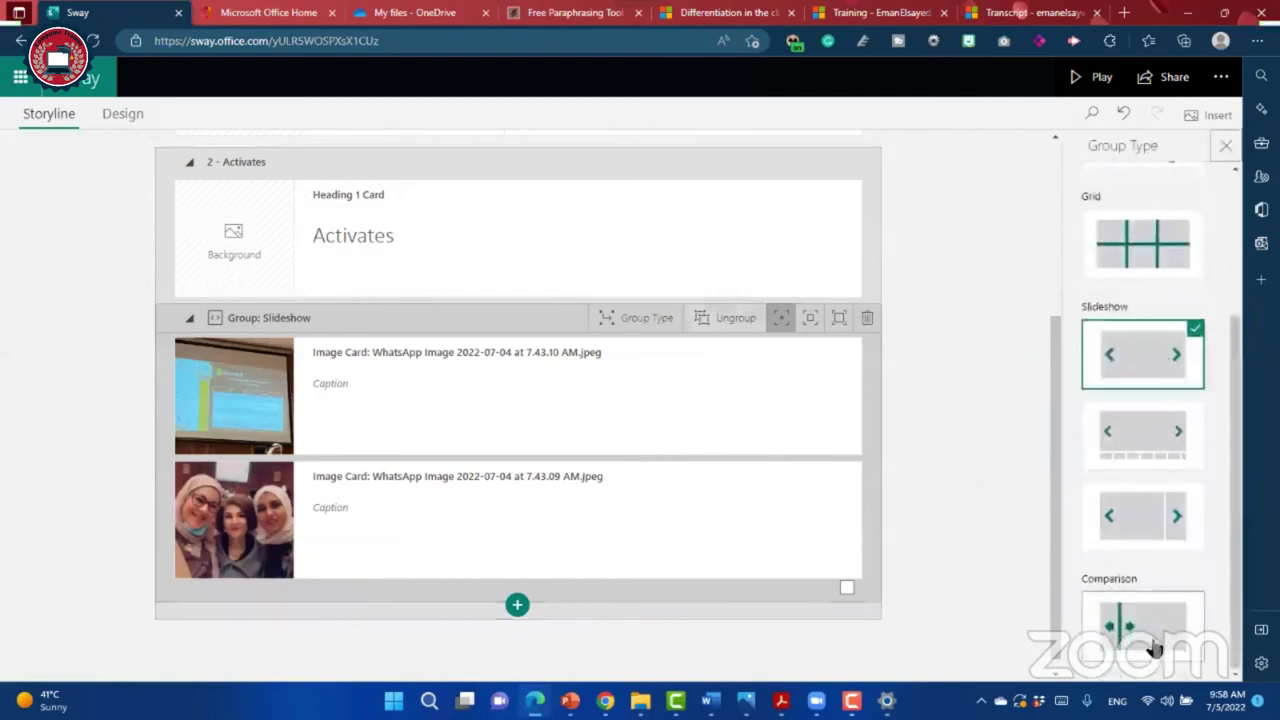
click(1135, 540)
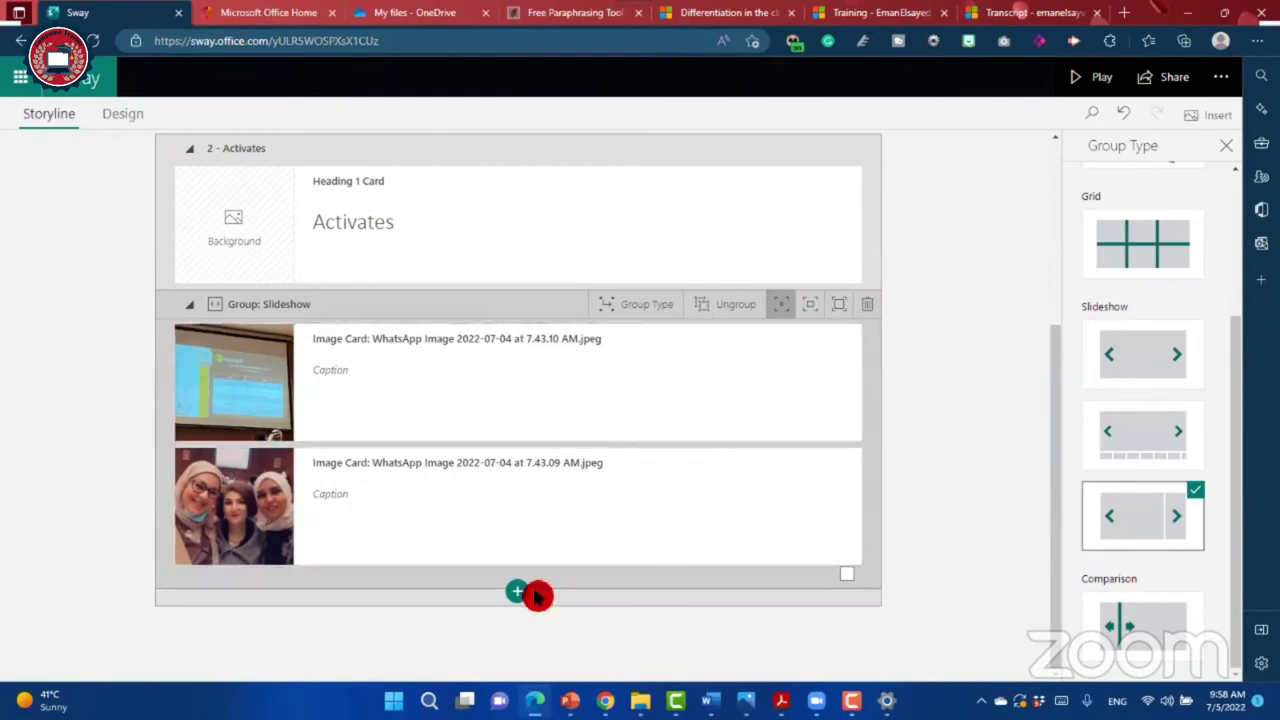
Step: Add a new card below the slideshow group and show its Media options: Image, Video, Audio, Embed, Upload
click(554, 628)
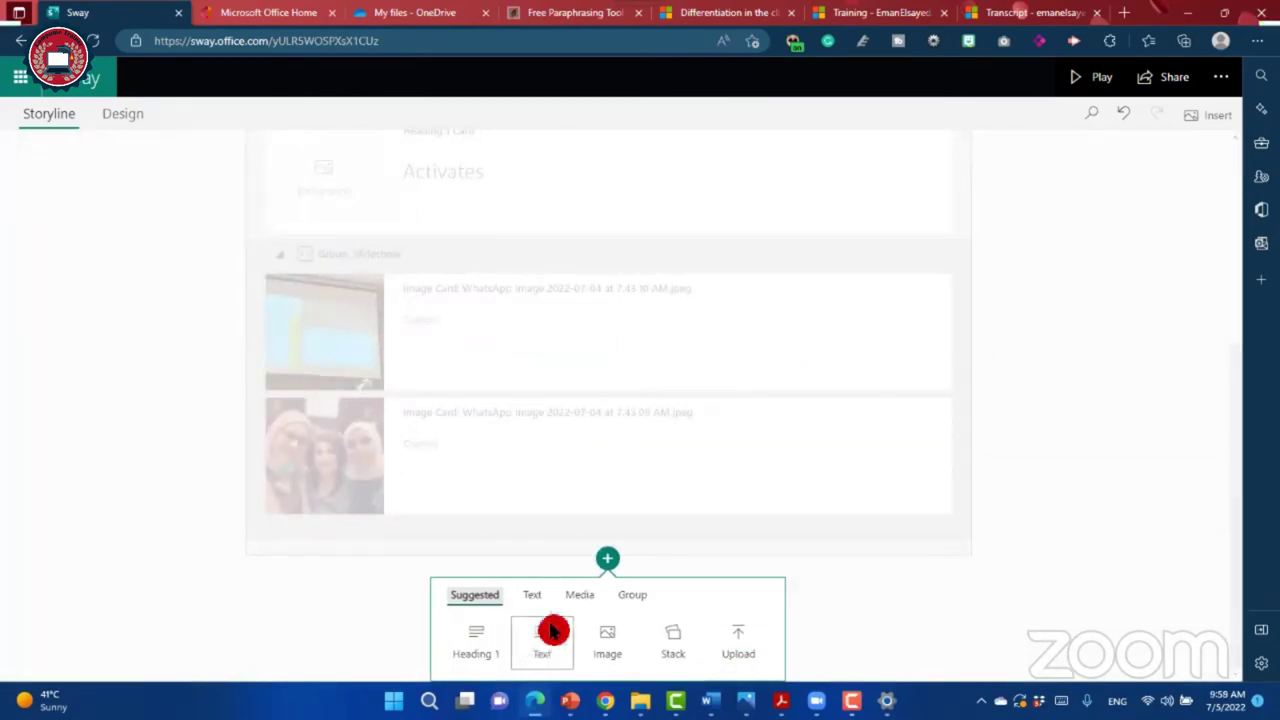
click(579, 594)
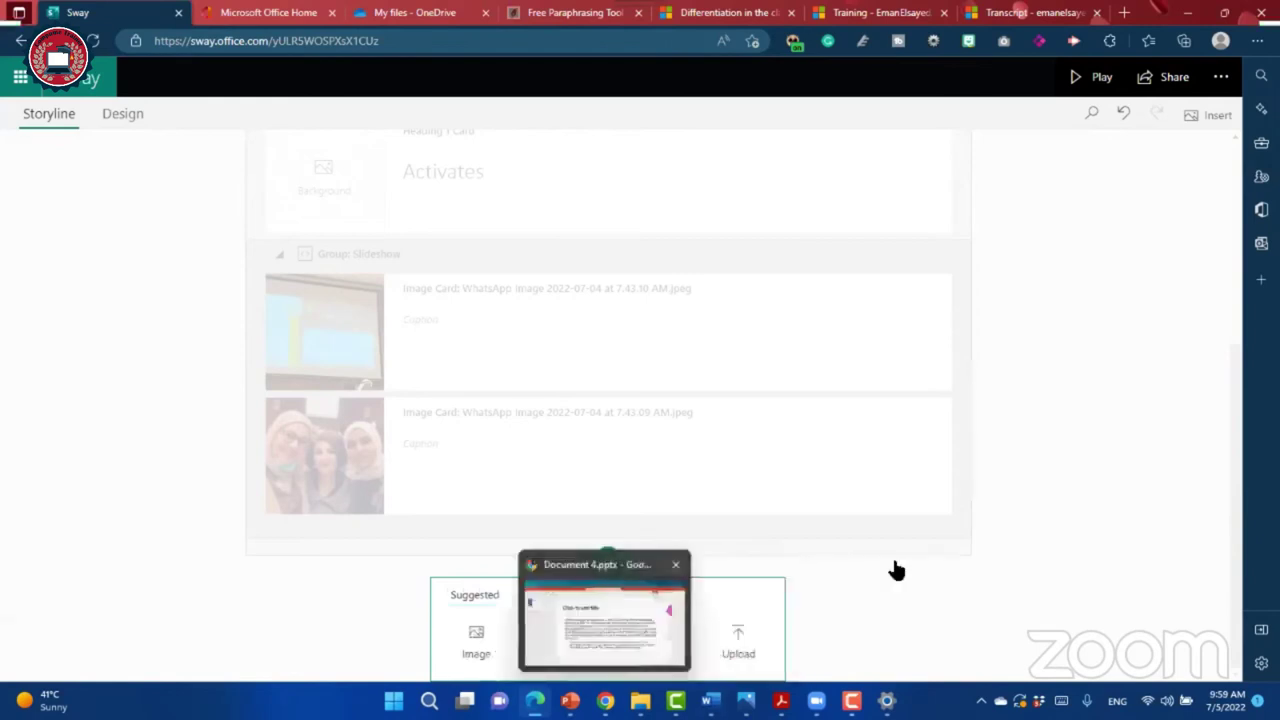
click(478, 645)
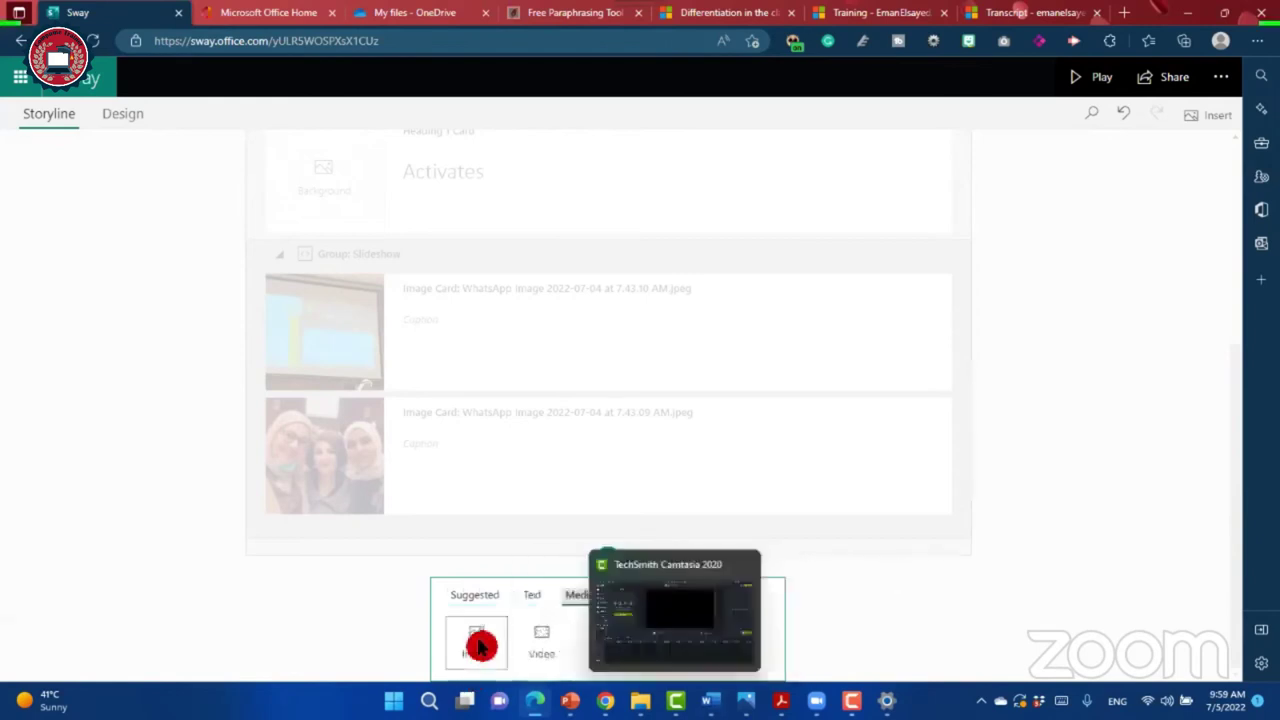
click(545, 658)
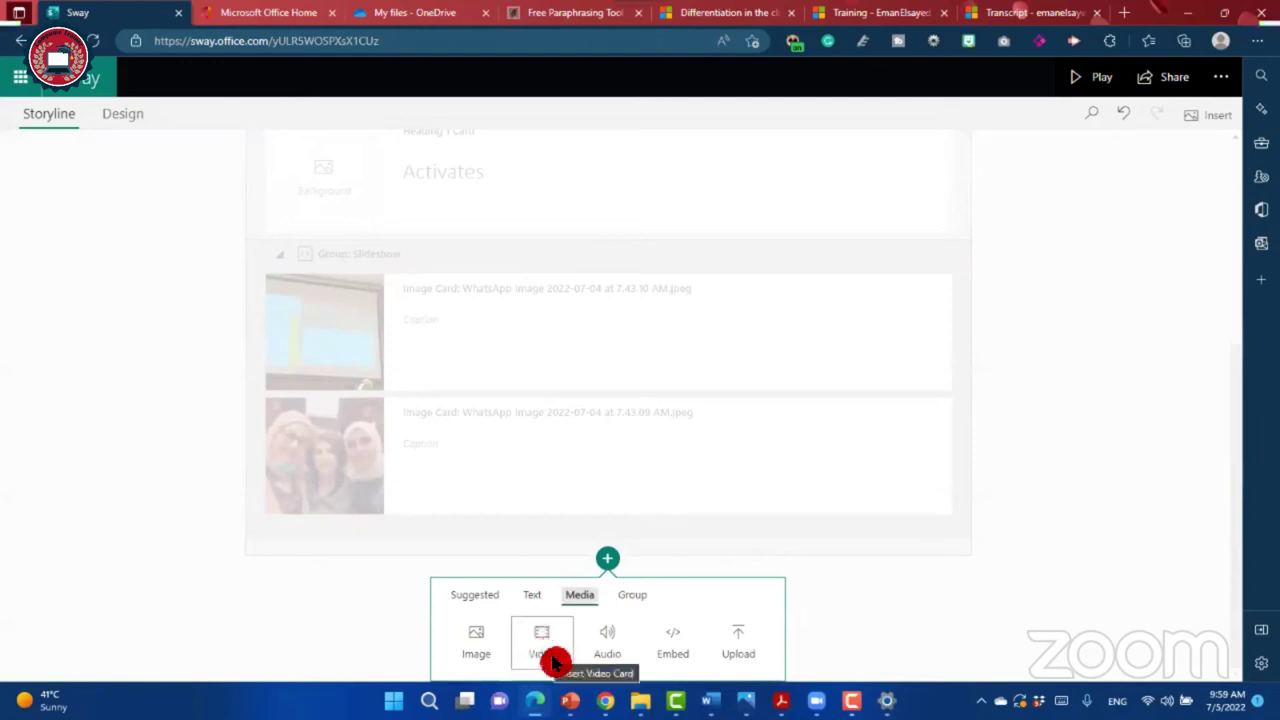
click(553, 662)
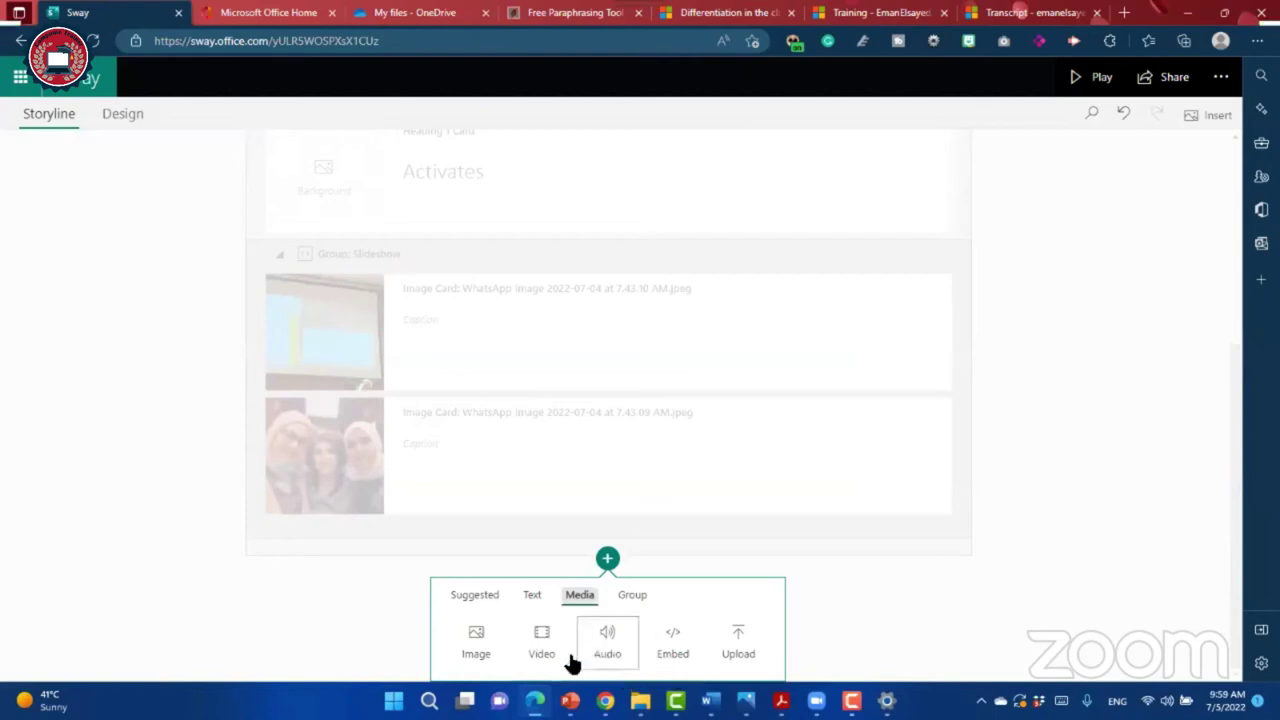
click(606, 643)
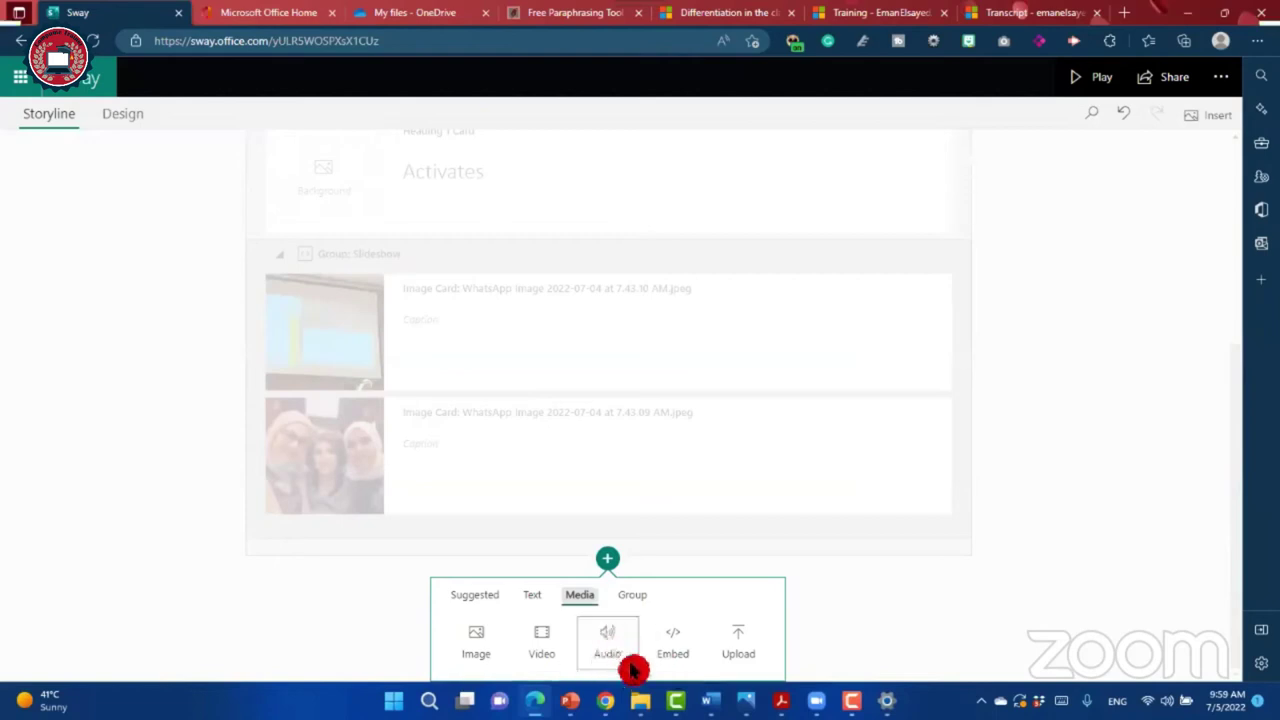
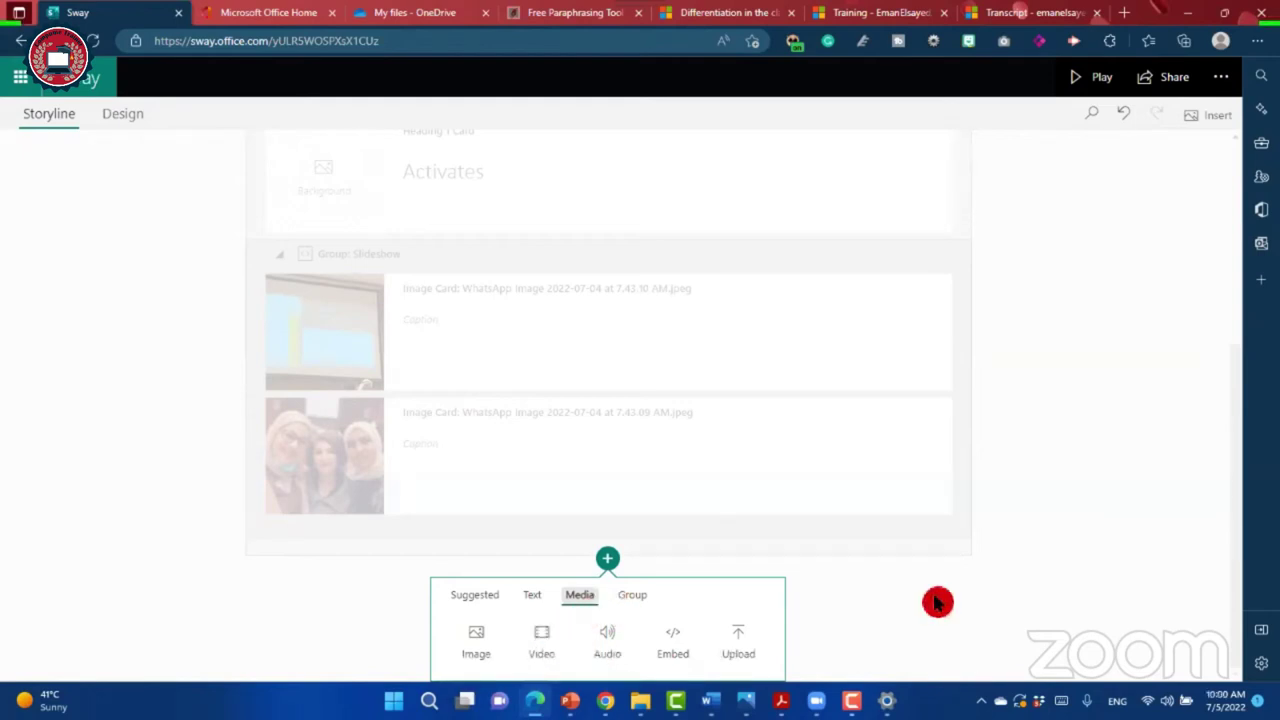
Step: Add a text card reading 'my picture' below the slideshow
click(575, 642)
click(606, 610)
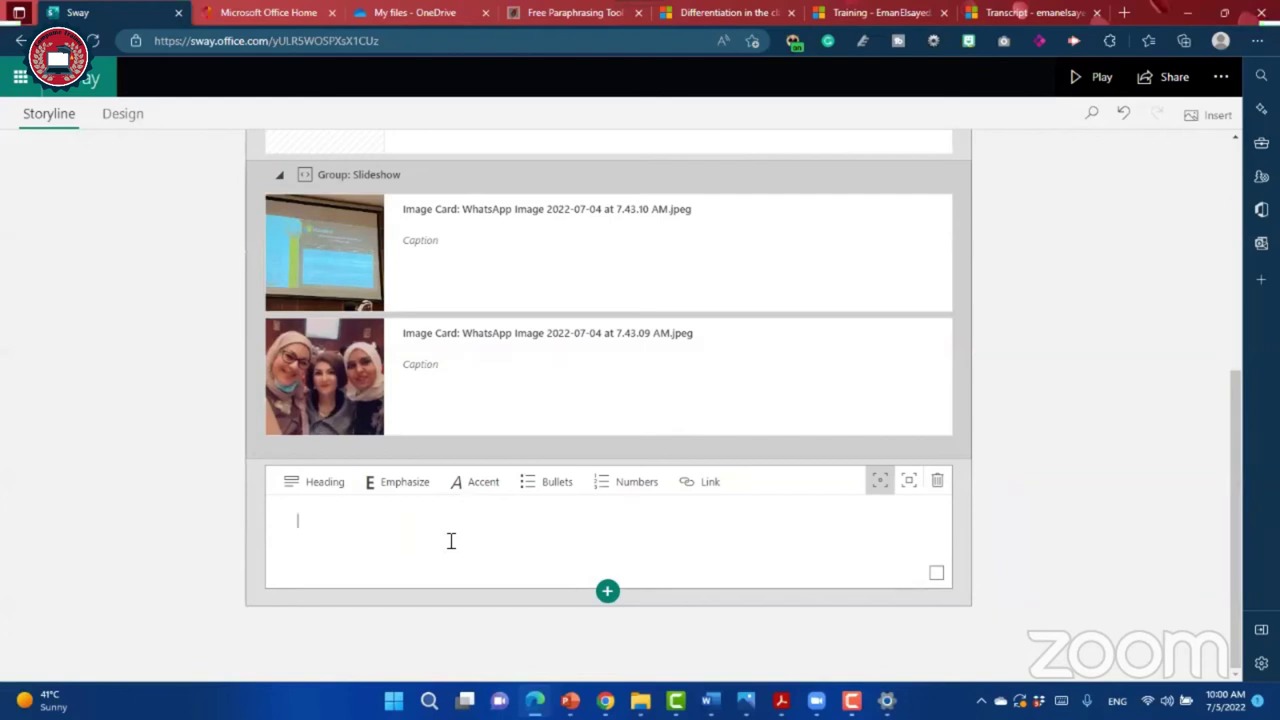
text(my)
text( pict)
text(ure)
Step: Start turning the 'my picture' text into a web link, then go to the Office home page
triple_click(327, 521)
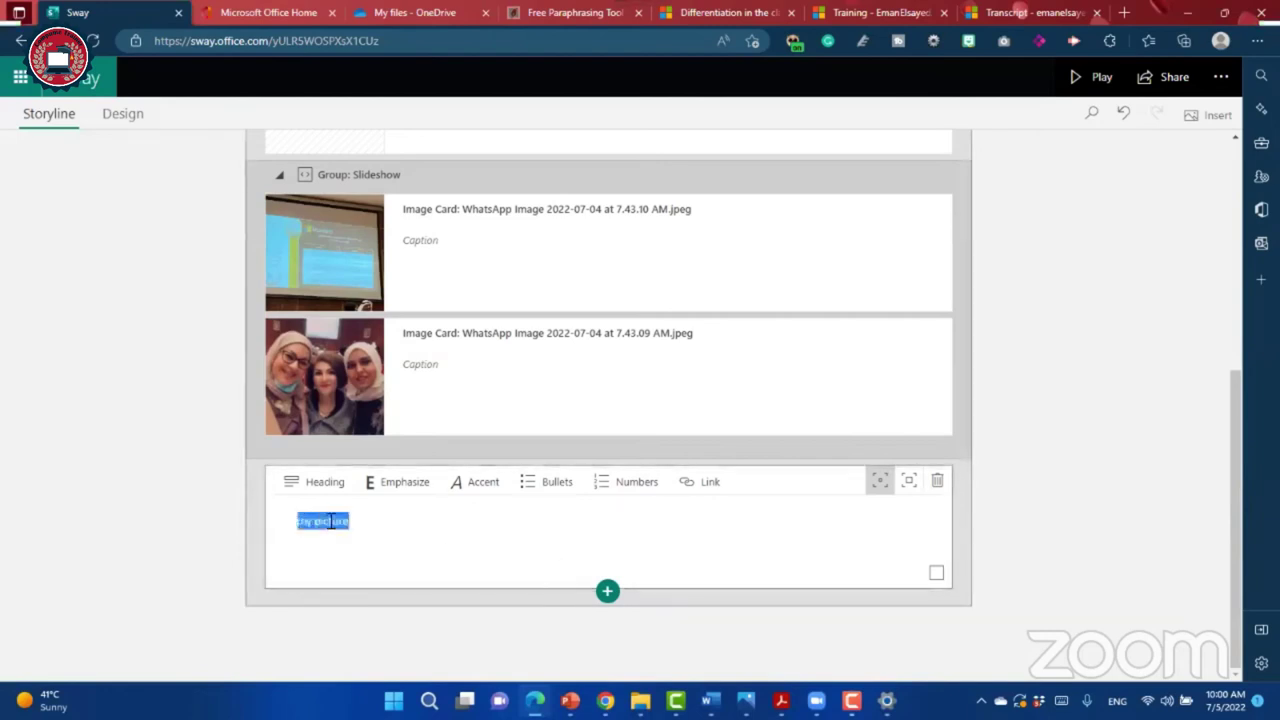
click(712, 484)
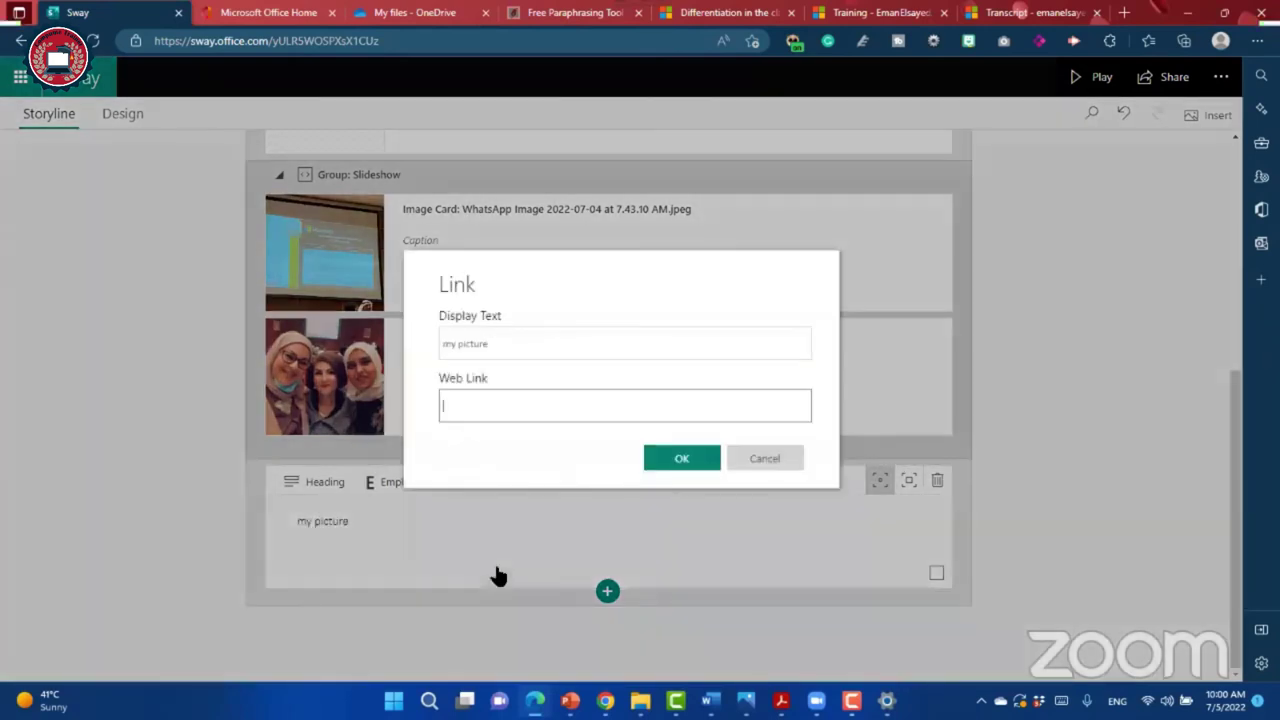
click(489, 396)
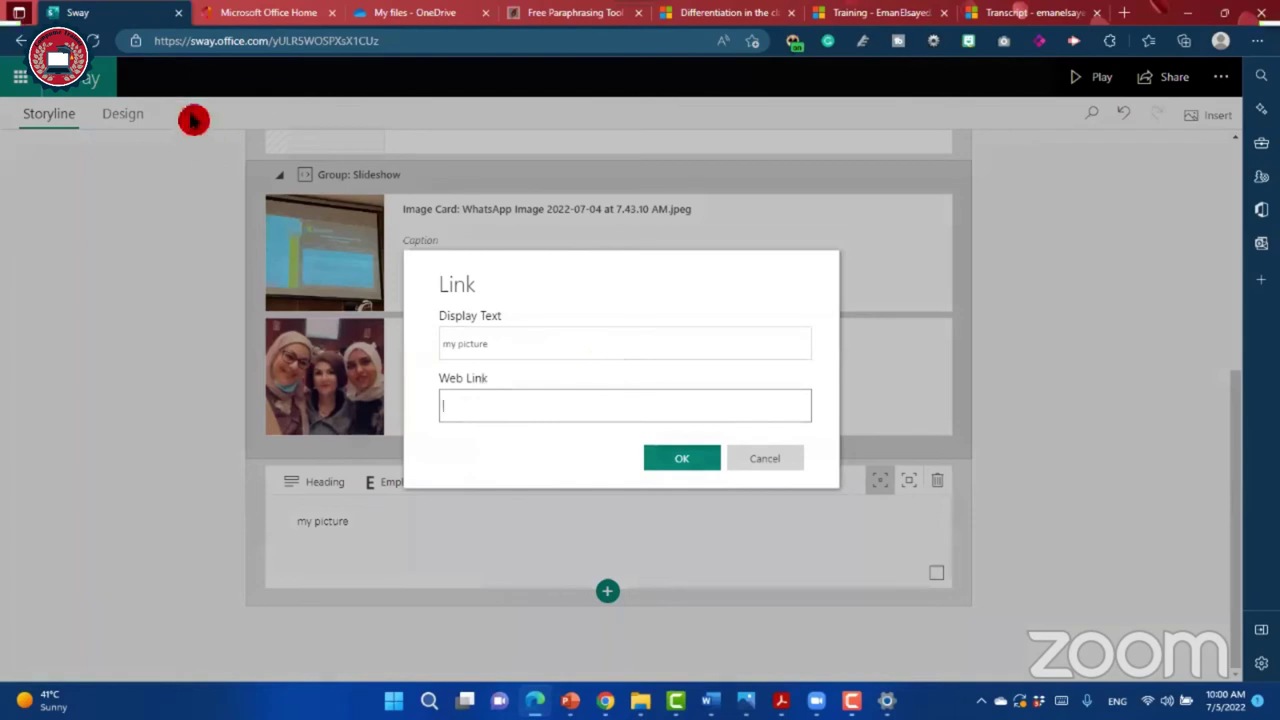
click(240, 15)
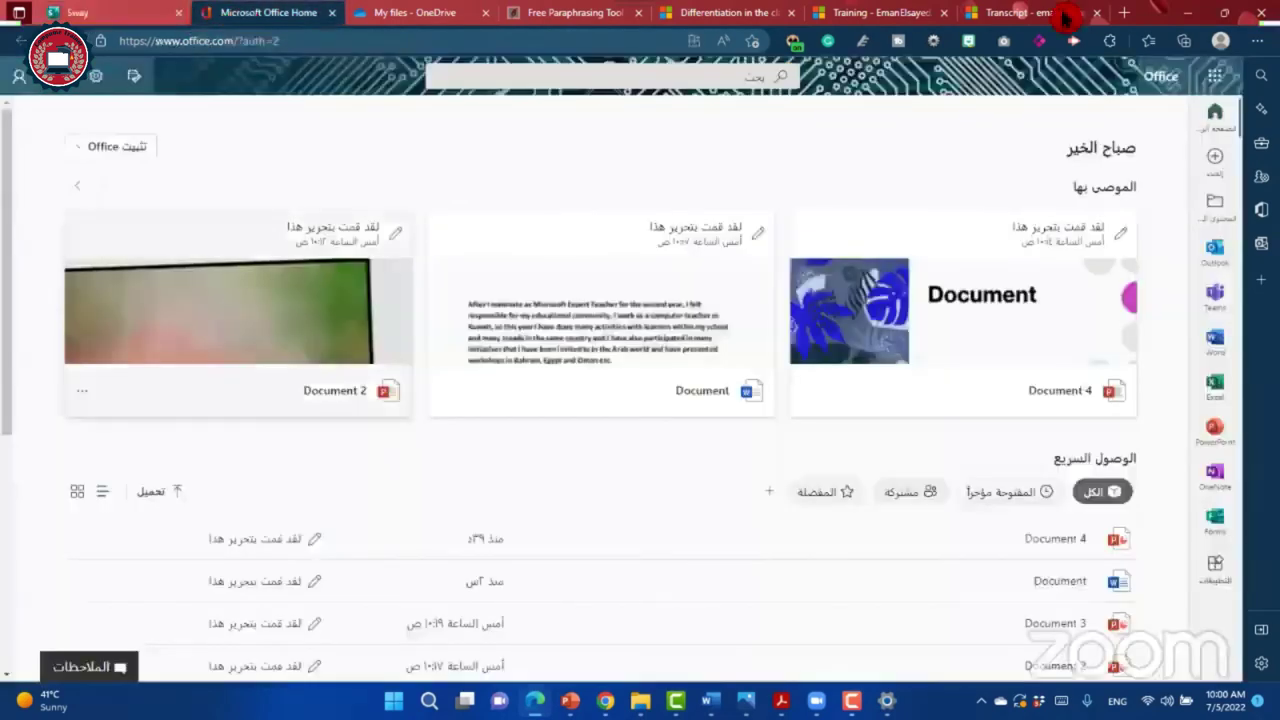
Step: Copy a share link to the Microsoft Docs training transcript and go back to Sway
click(1062, 13)
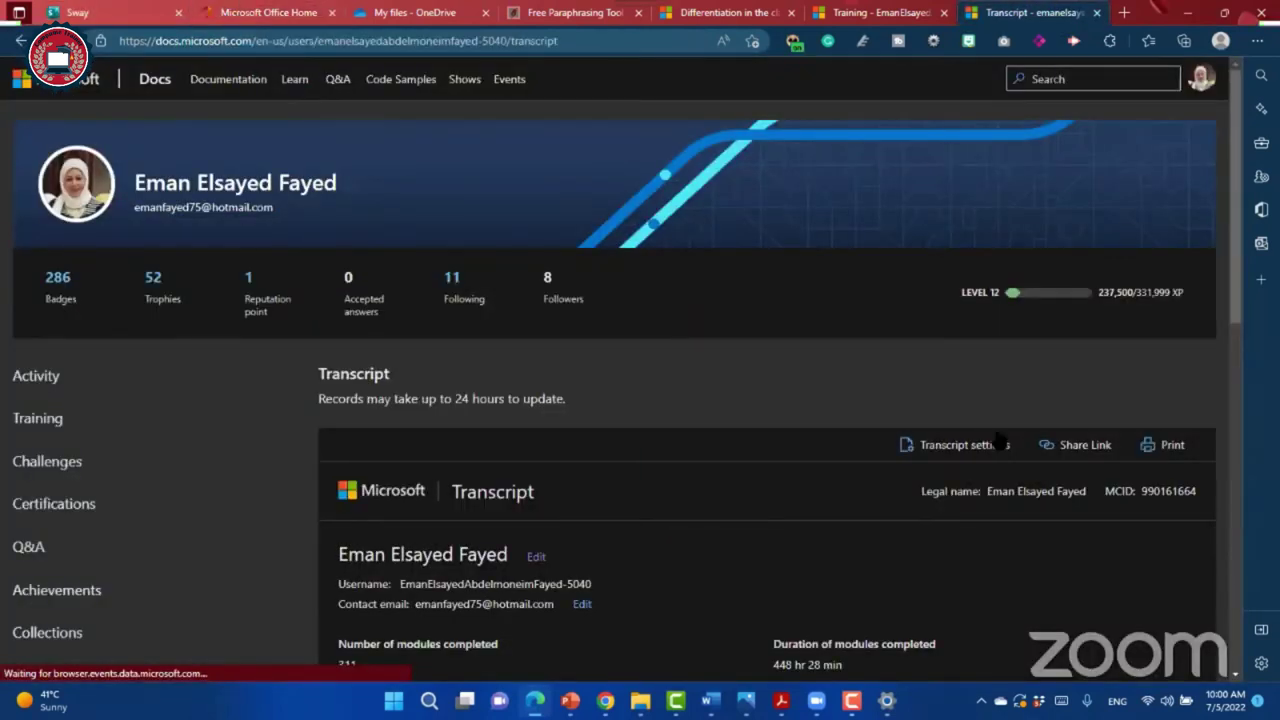
click(1080, 451)
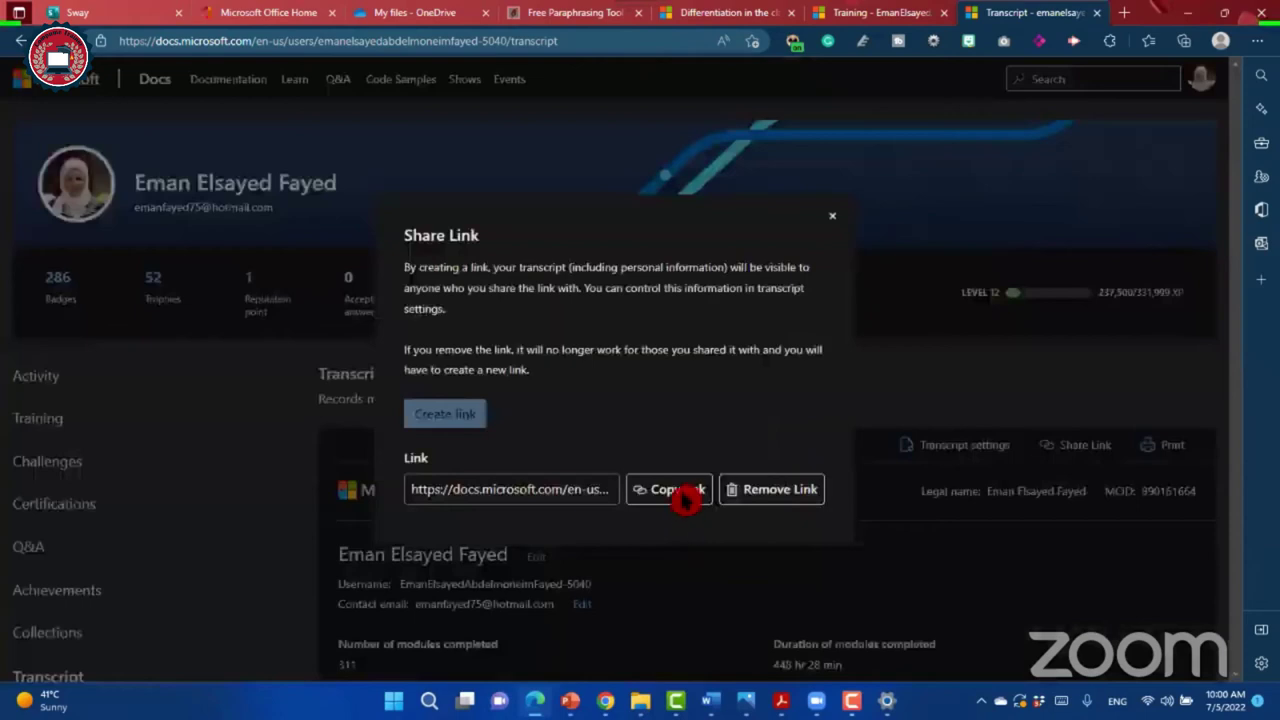
click(684, 496)
click(806, 636)
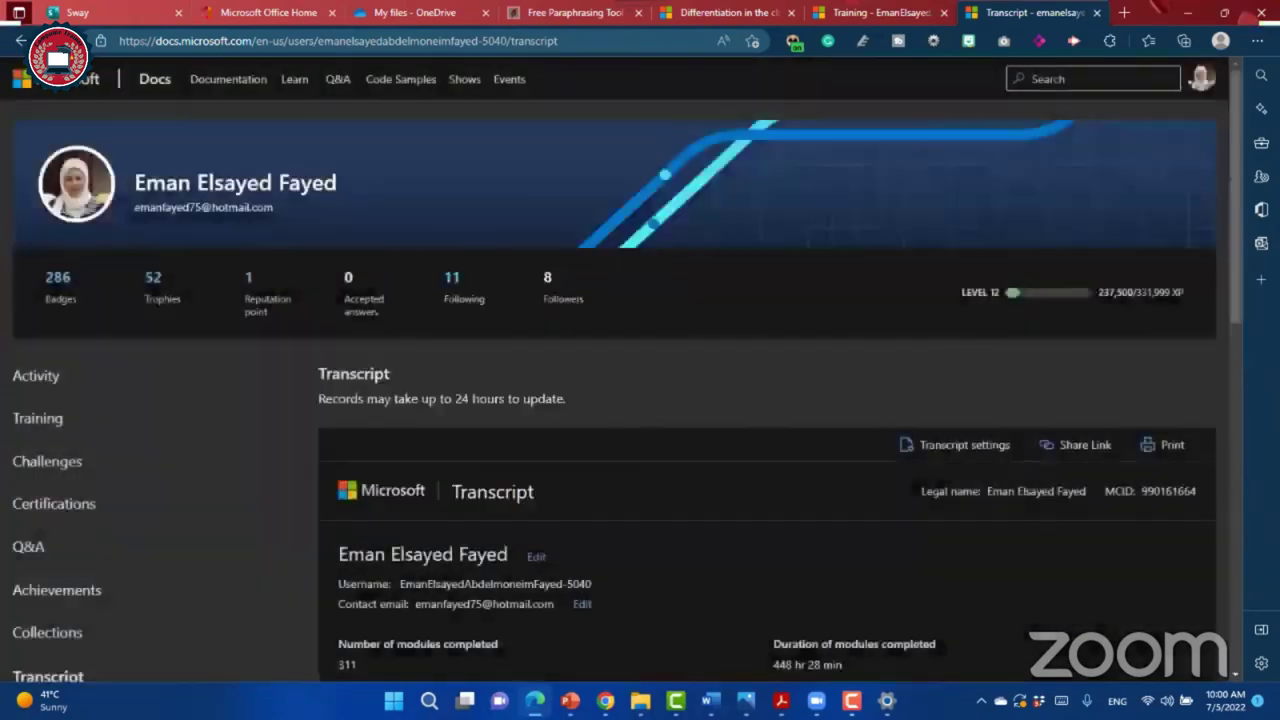
click(170, 80)
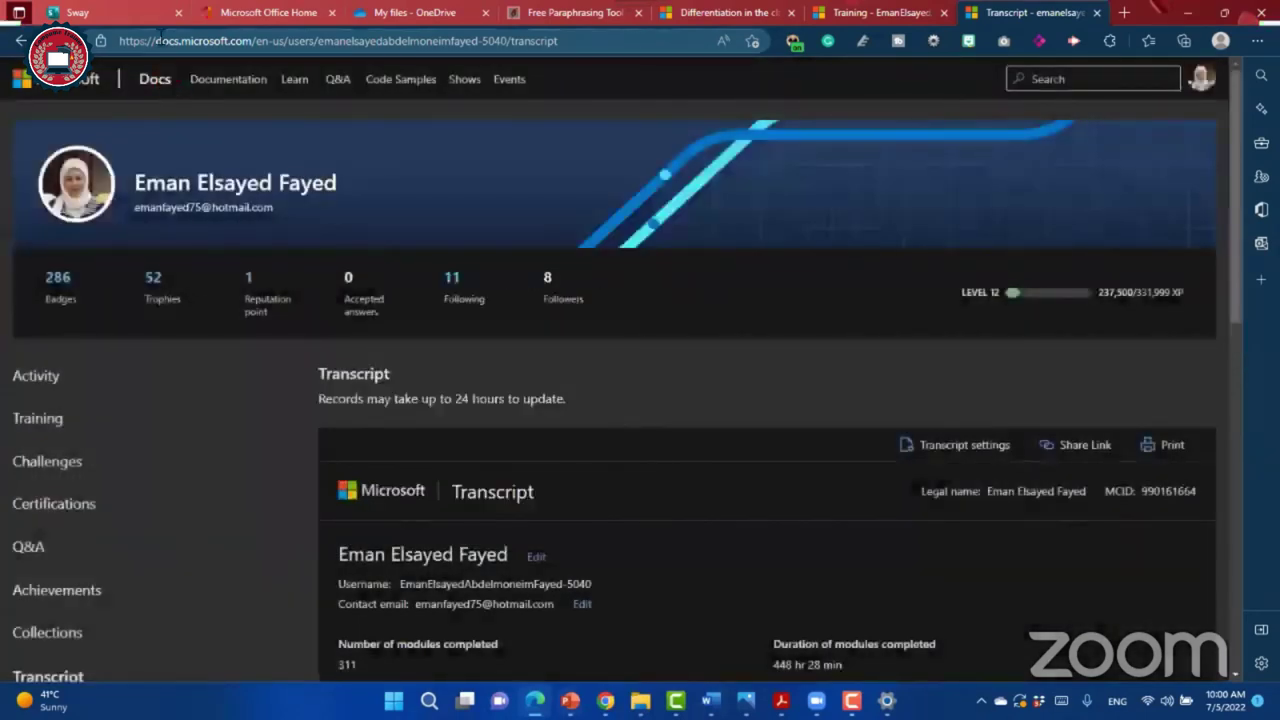
click(185, 24)
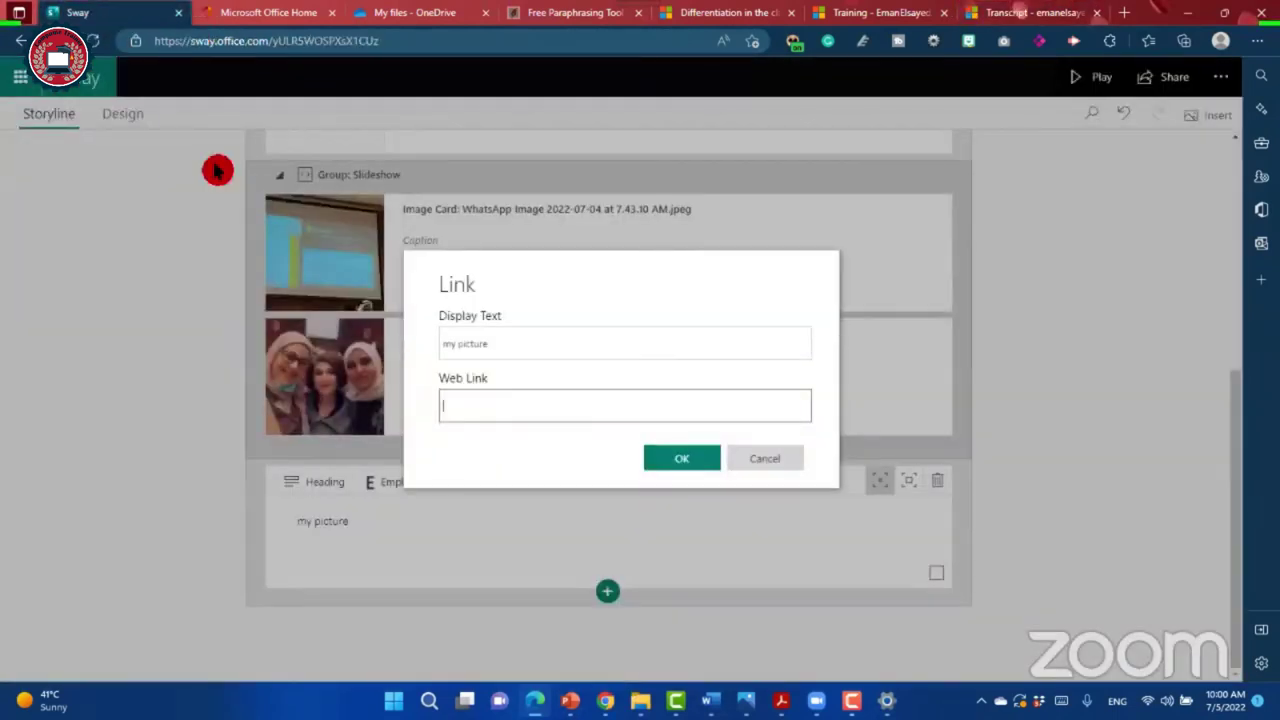
Step: Paste the transcript URL as the web link for 'my picture' and confirm it
key(ctrl+v)
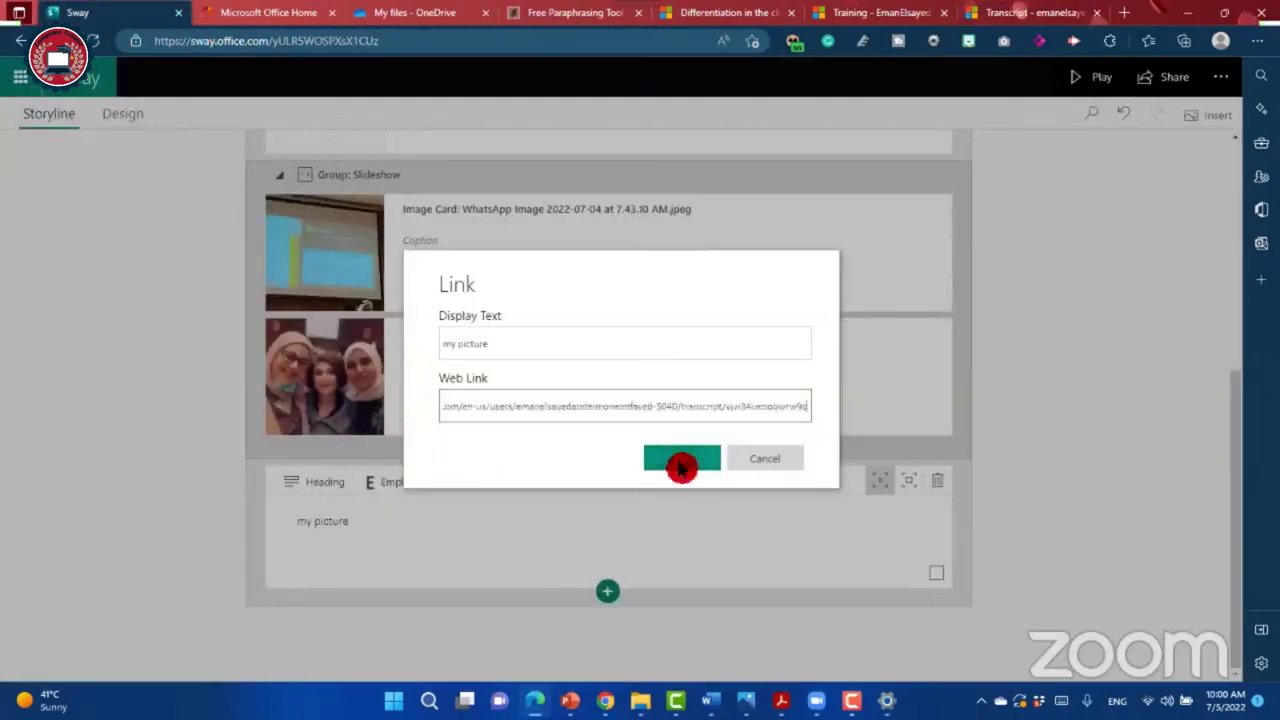
click(681, 467)
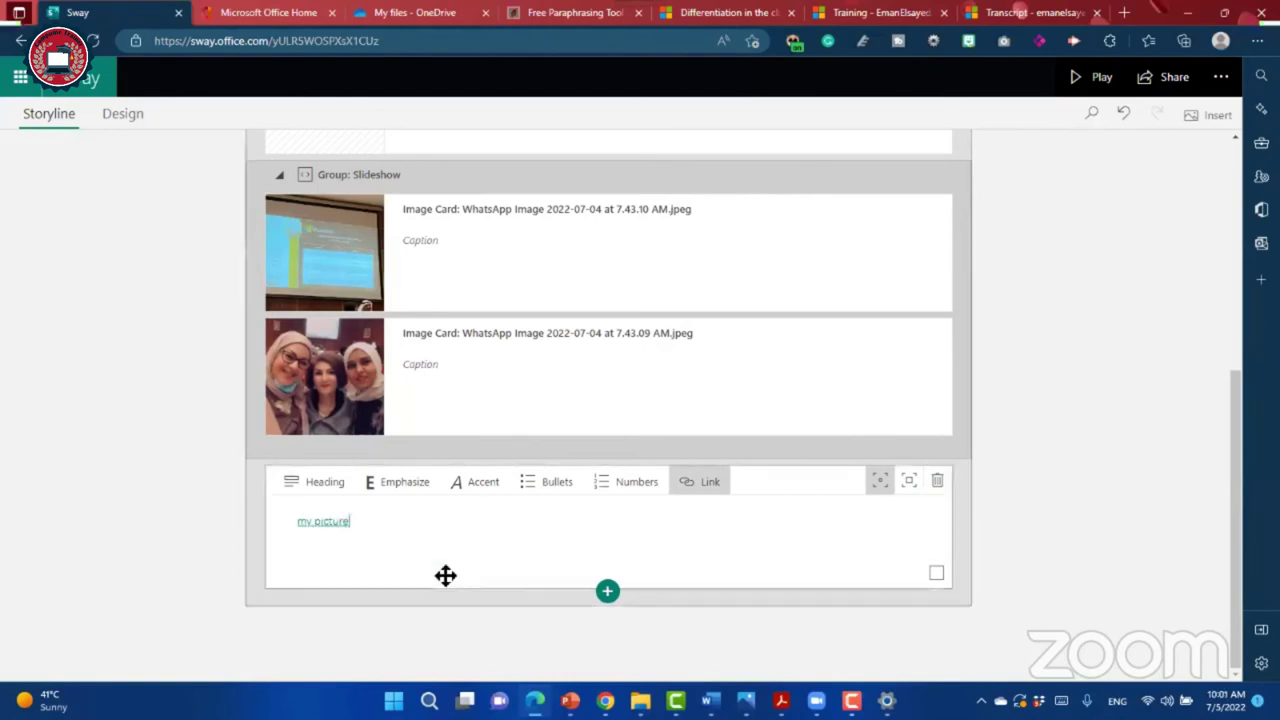
click(447, 580)
click(293, 519)
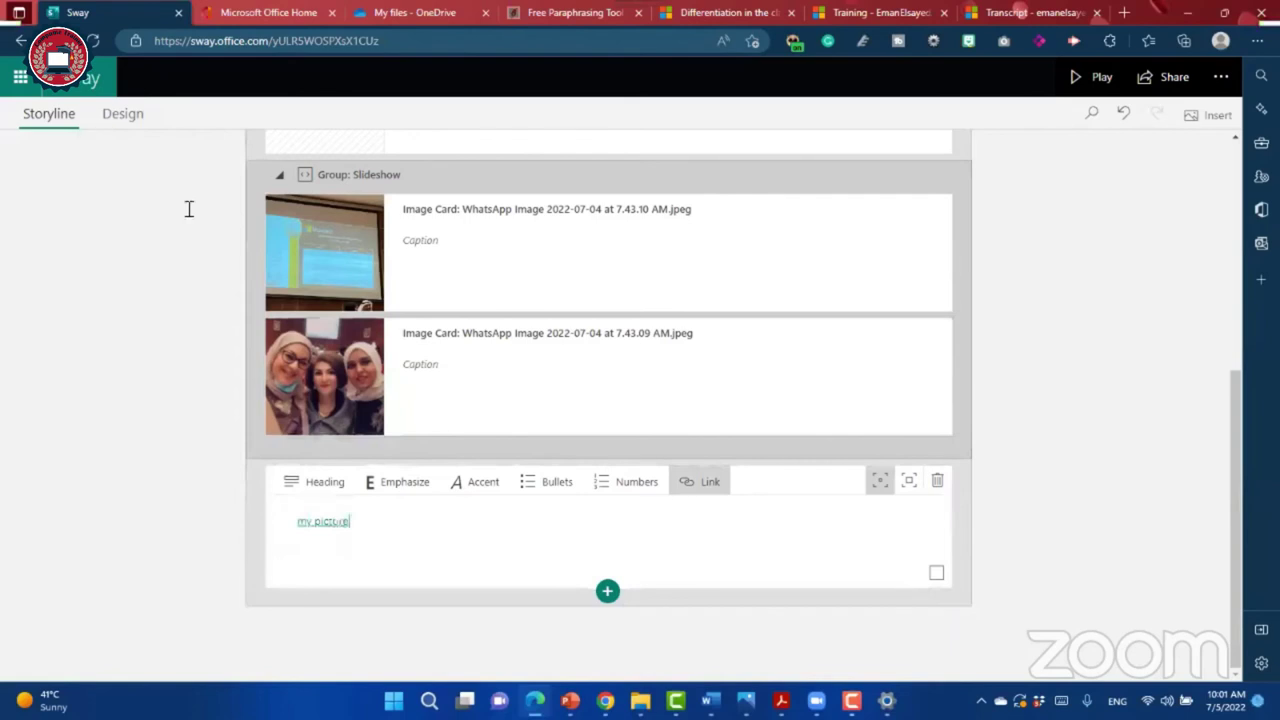
Step: Preview the linked text in Design view, then return to Storyline and collapse the slideshow group
click(122, 113)
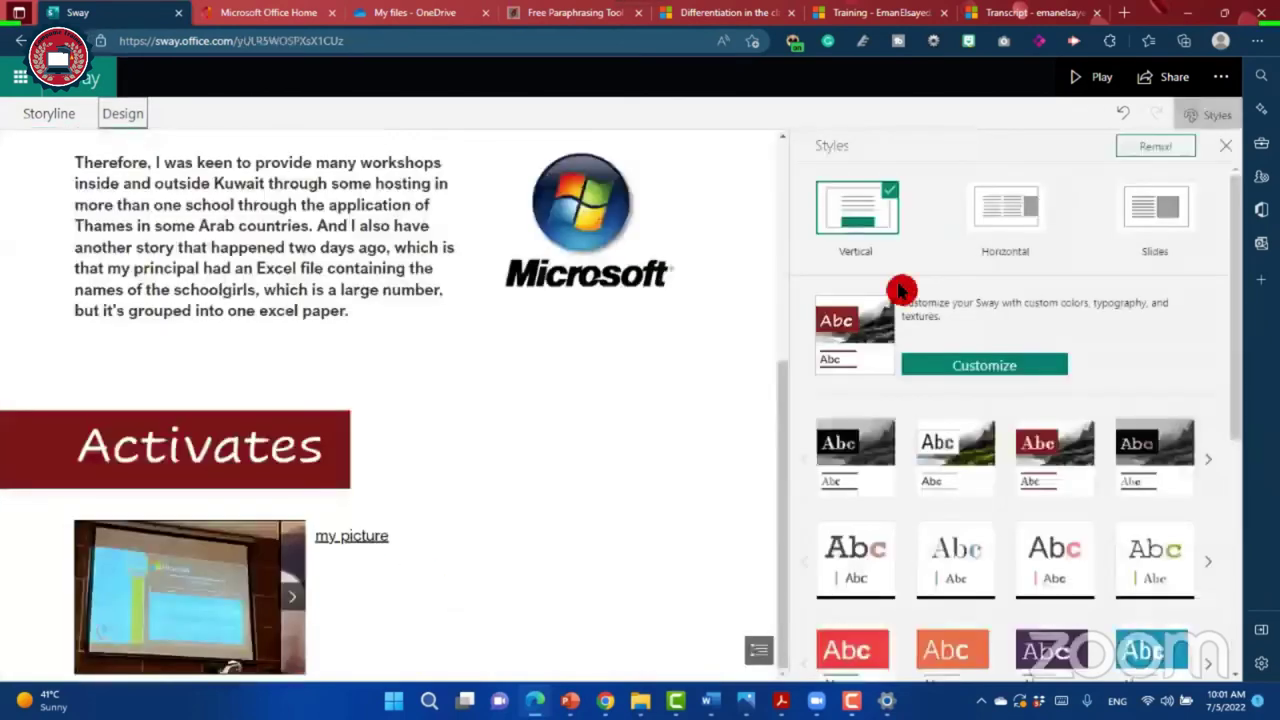
click(691, 534)
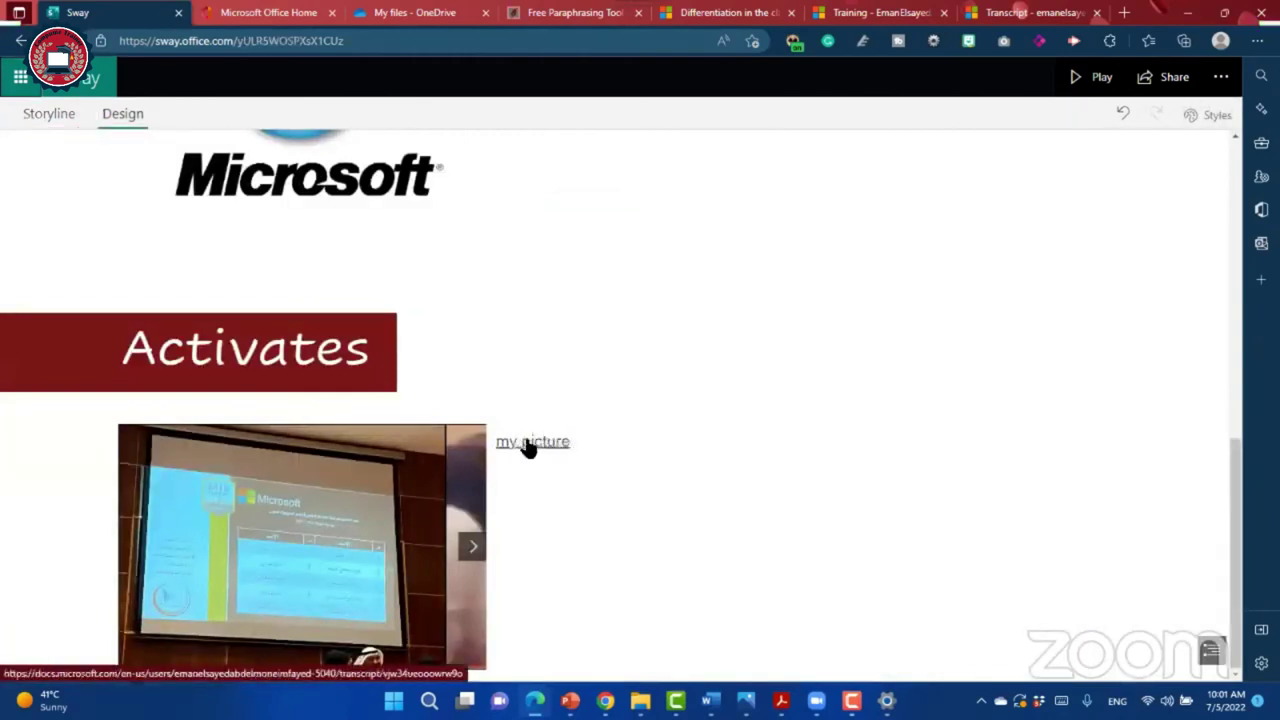
click(49, 123)
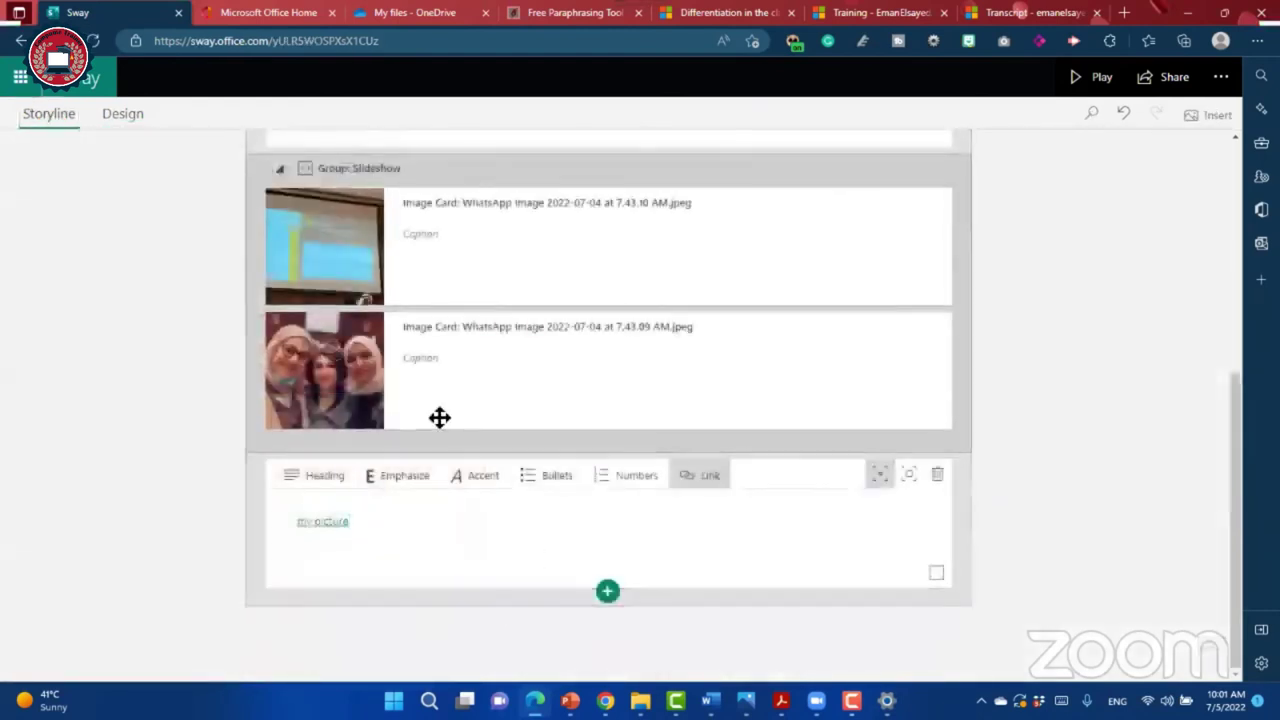
click(122, 113)
click(63, 125)
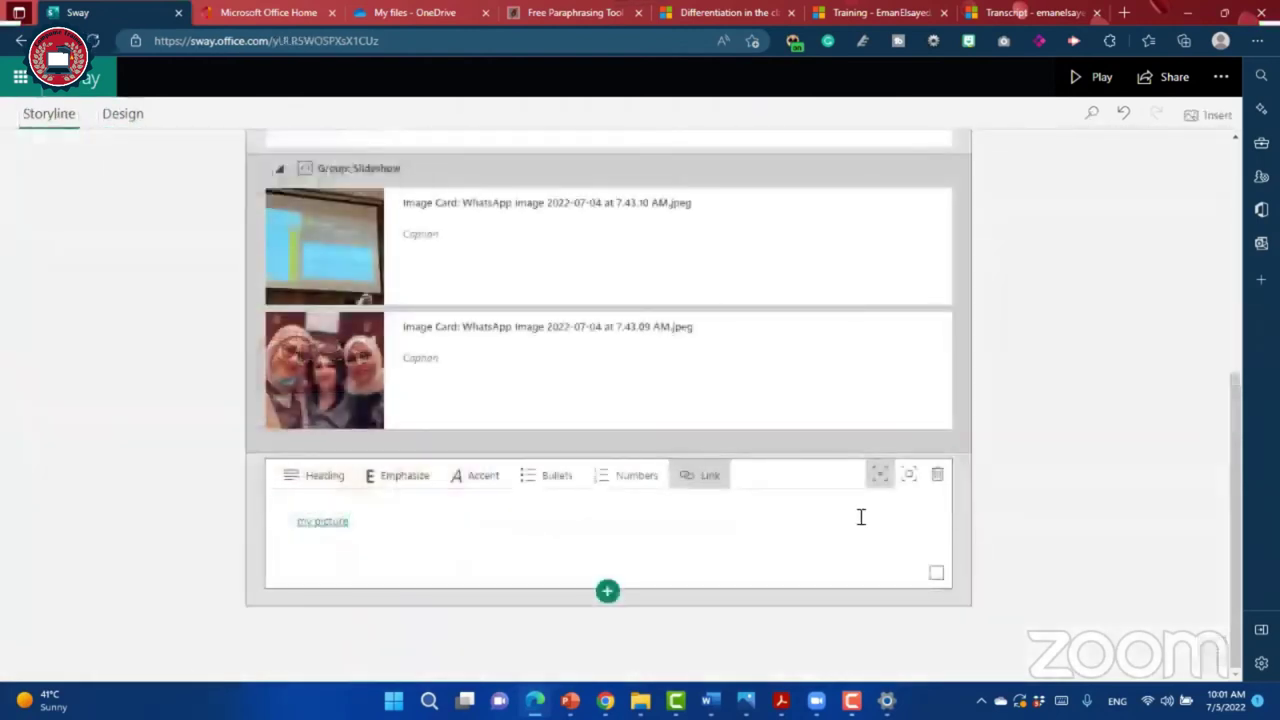
click(774, 600)
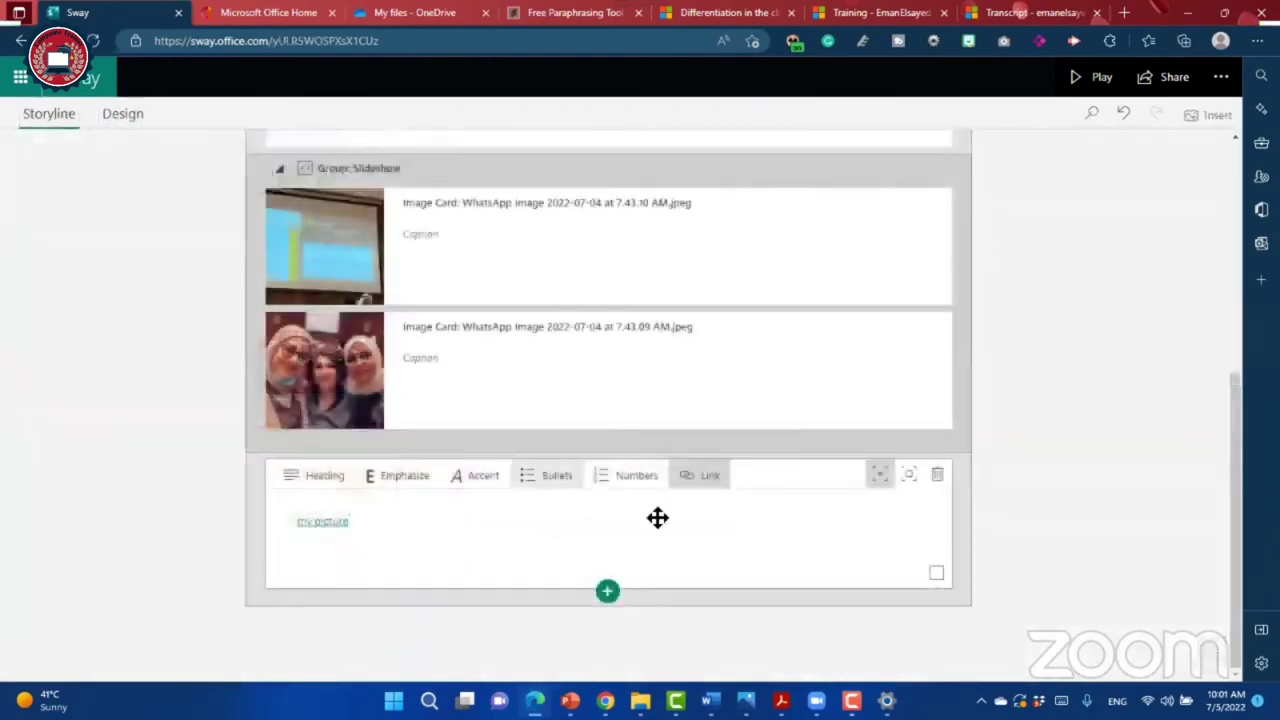
Step: Make the linked 'my picture' card the section 3 heading and review it in Design view
click(400, 506)
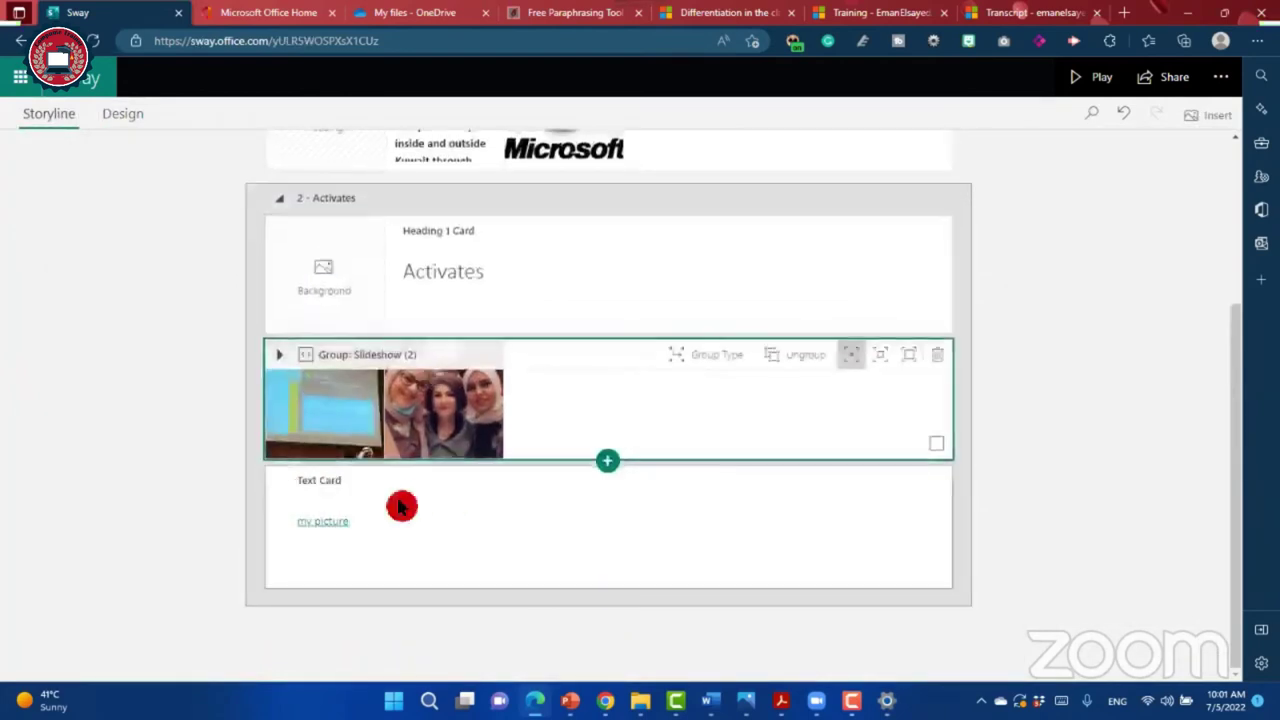
click(467, 532)
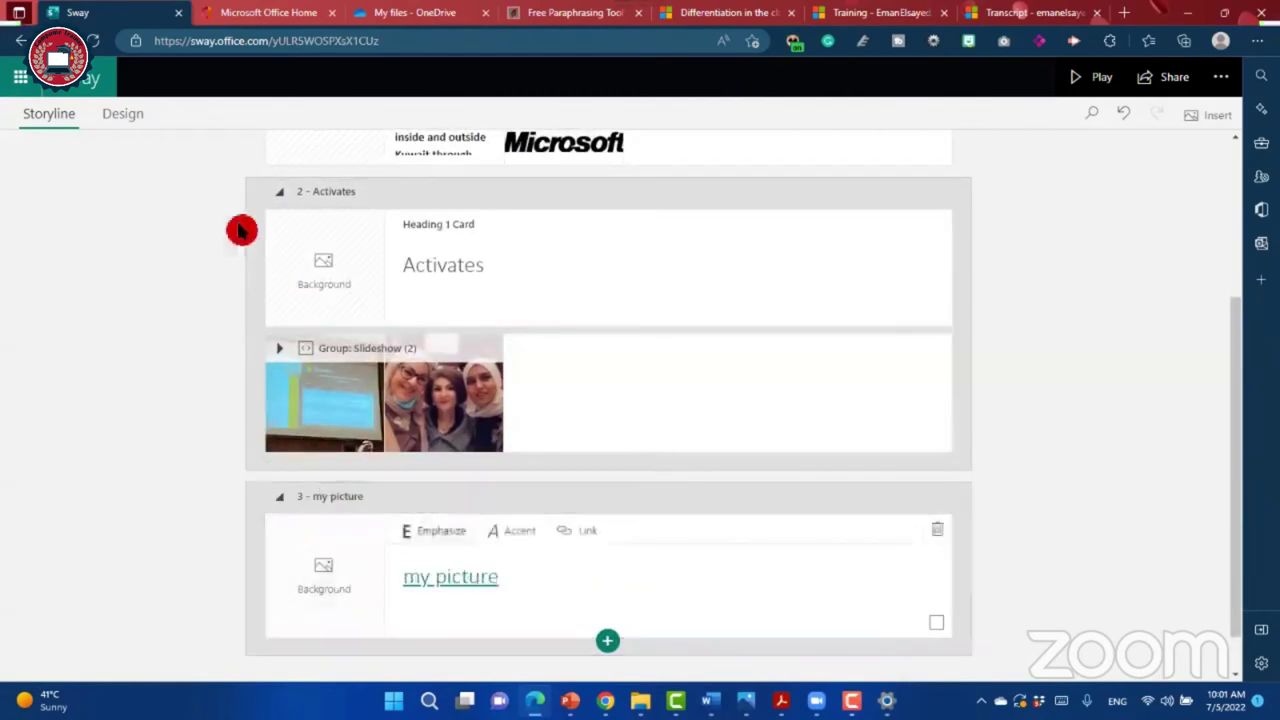
click(131, 117)
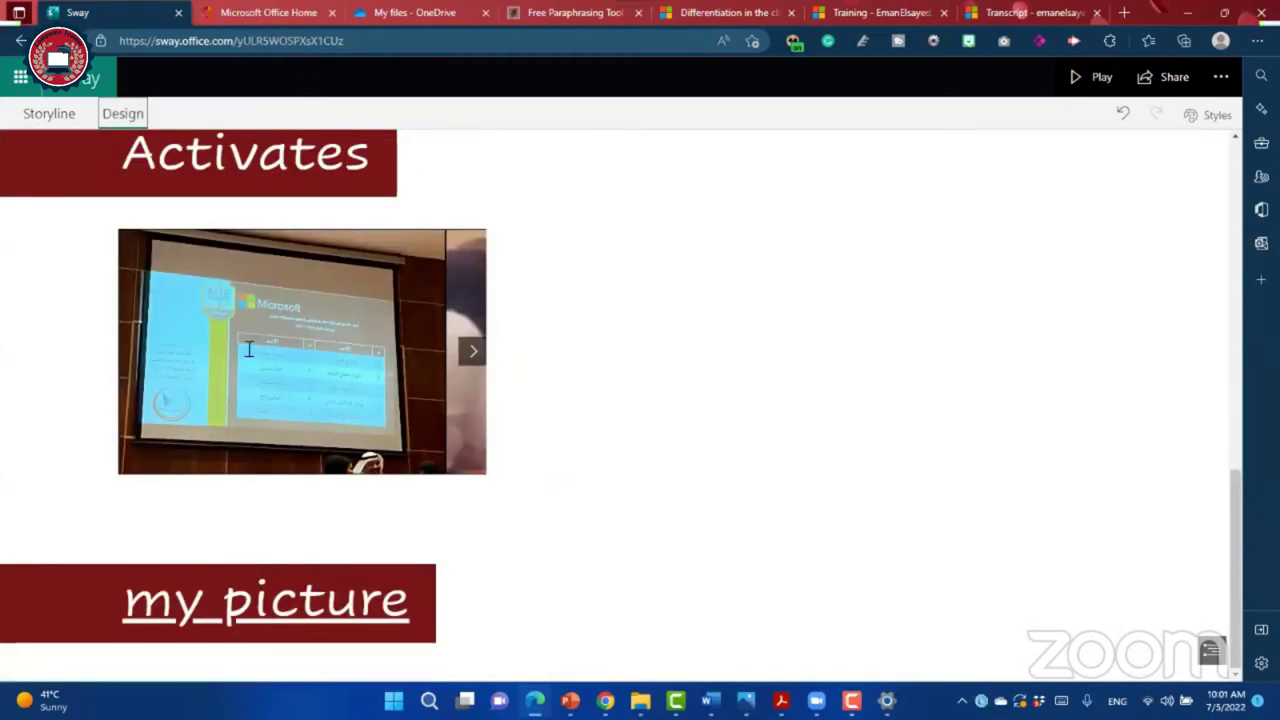
scroll(250, 349, up, 3)
scroll(325, 517, up, 3)
scroll(325, 517, up, 2)
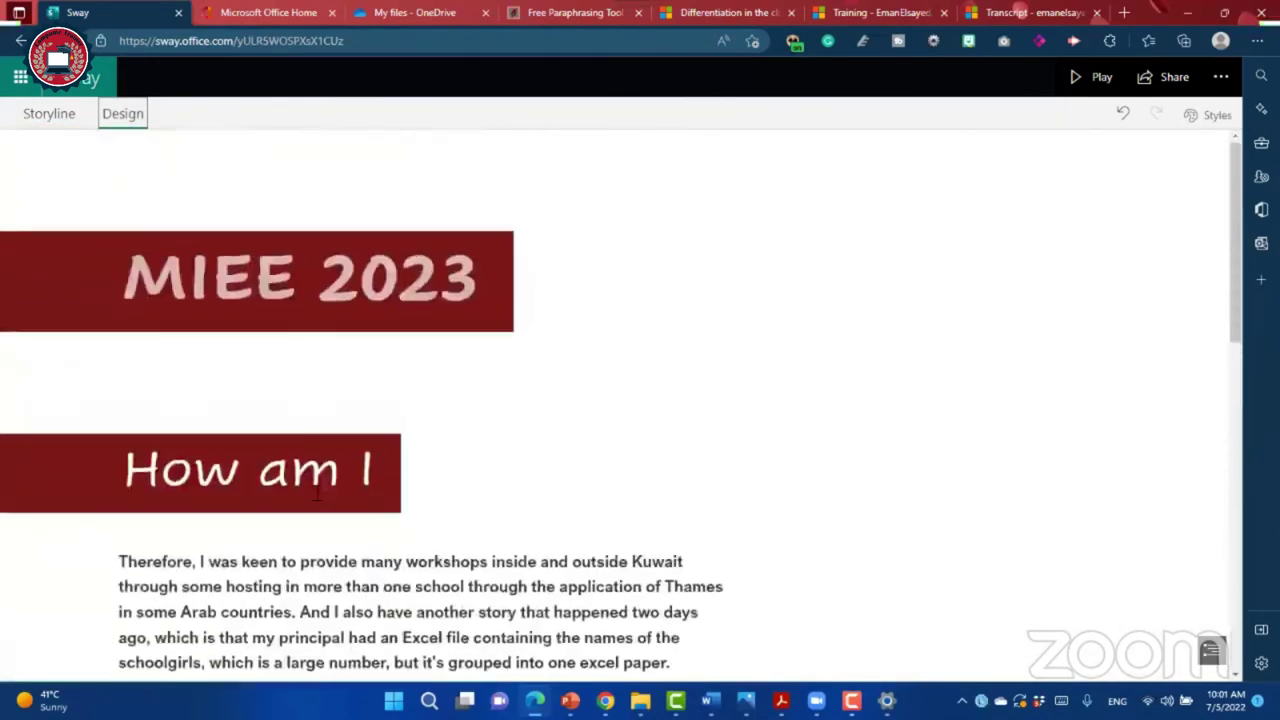
scroll(325, 517, down, 5)
scroll(325, 517, down, 3)
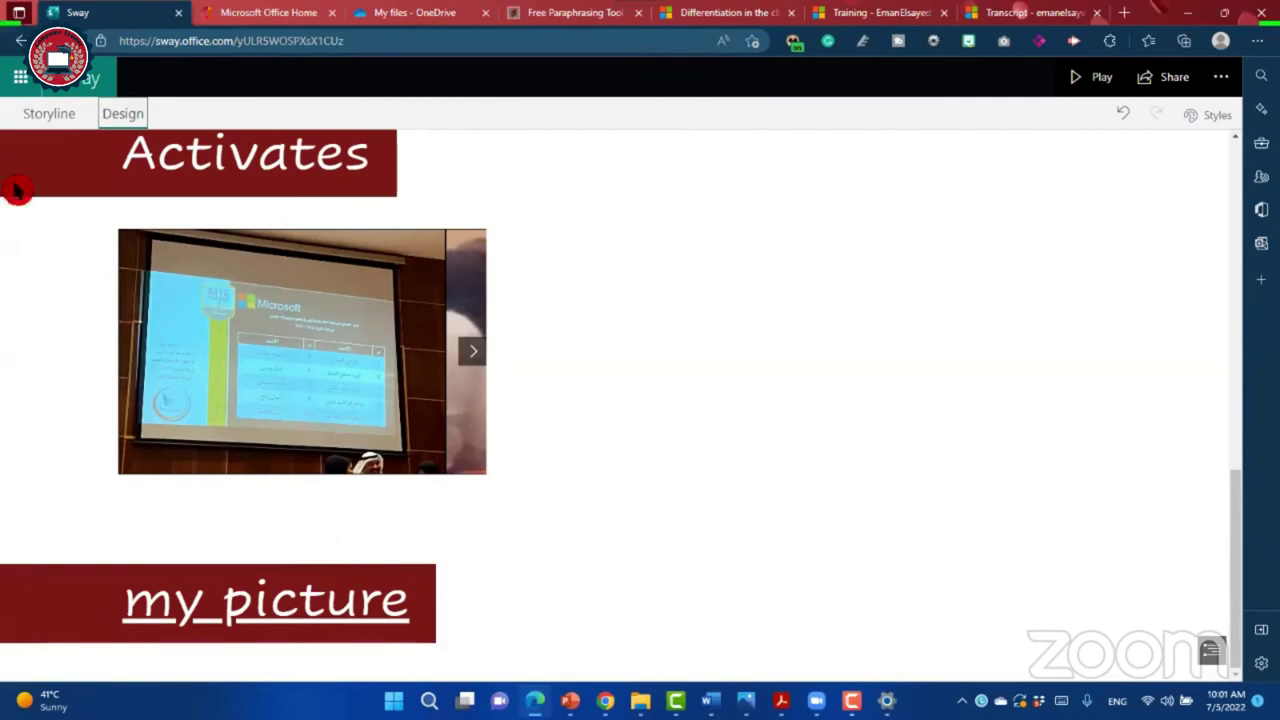
double_click(380, 443)
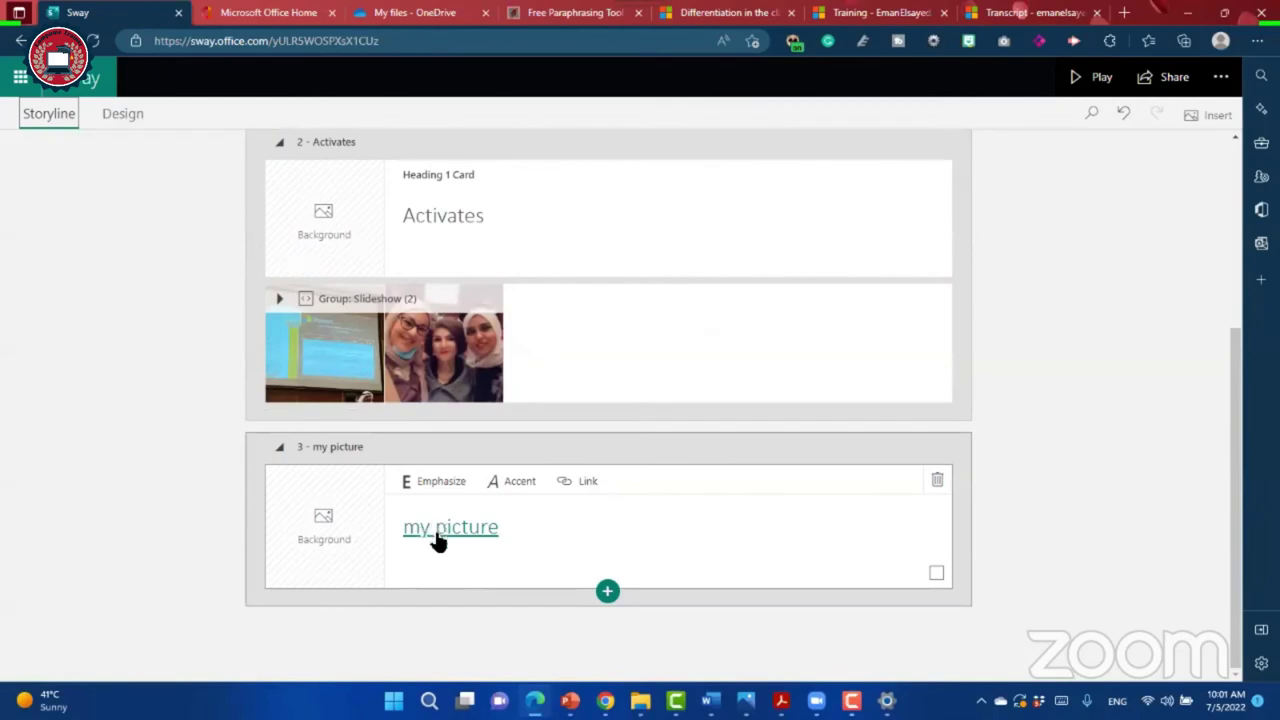
Step: Add a new text card below the 'my picture' heading
click(491, 640)
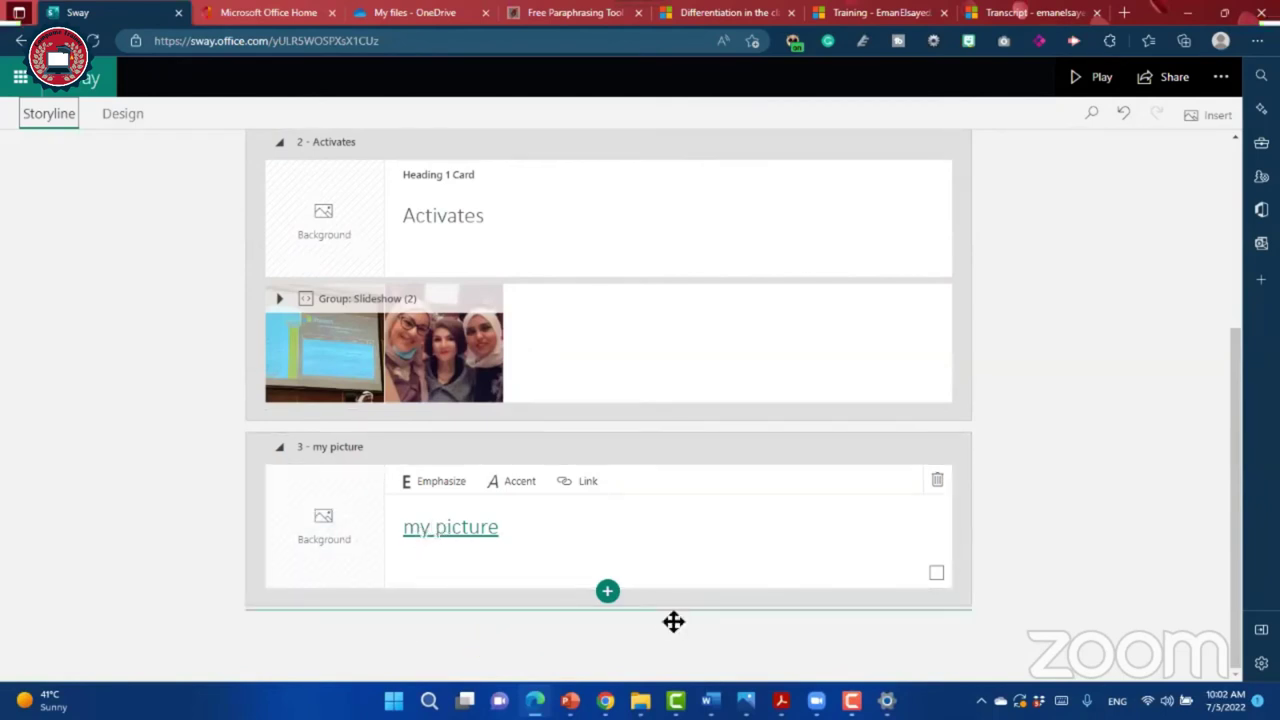
click(506, 596)
drag(371, 624, 606, 605)
click(607, 593)
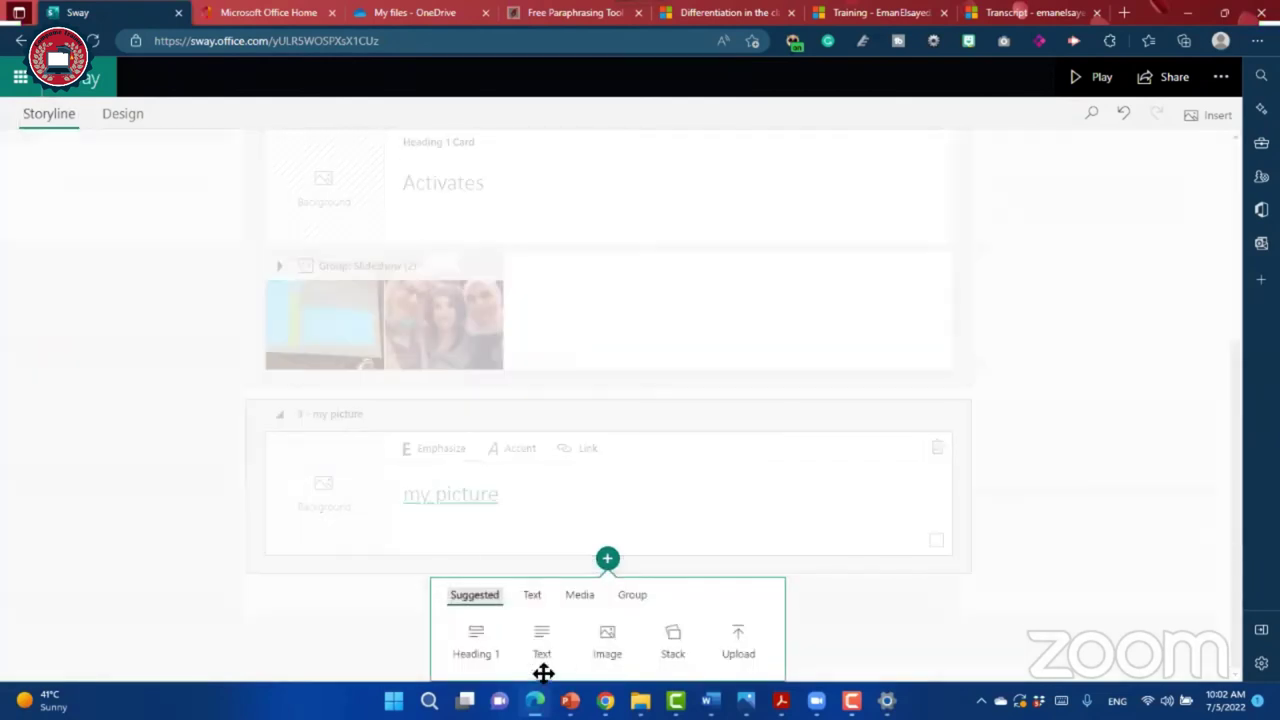
click(543, 660)
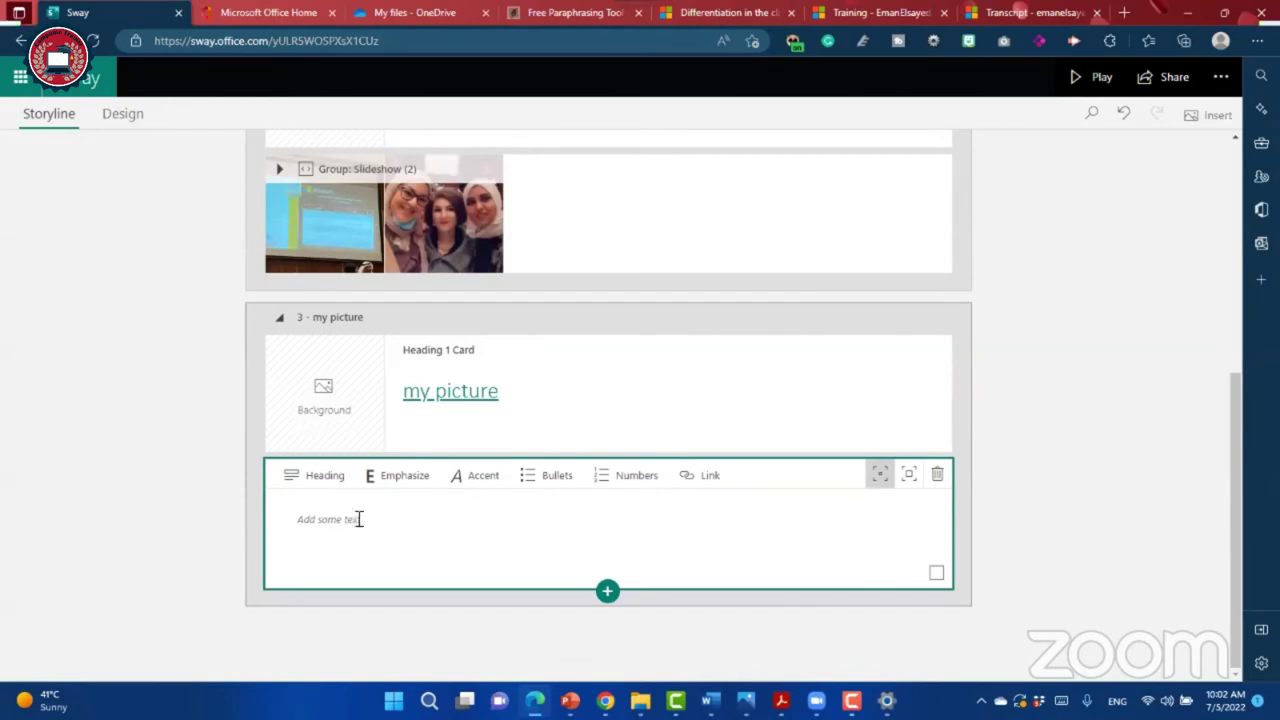
click(603, 666)
click(529, 497)
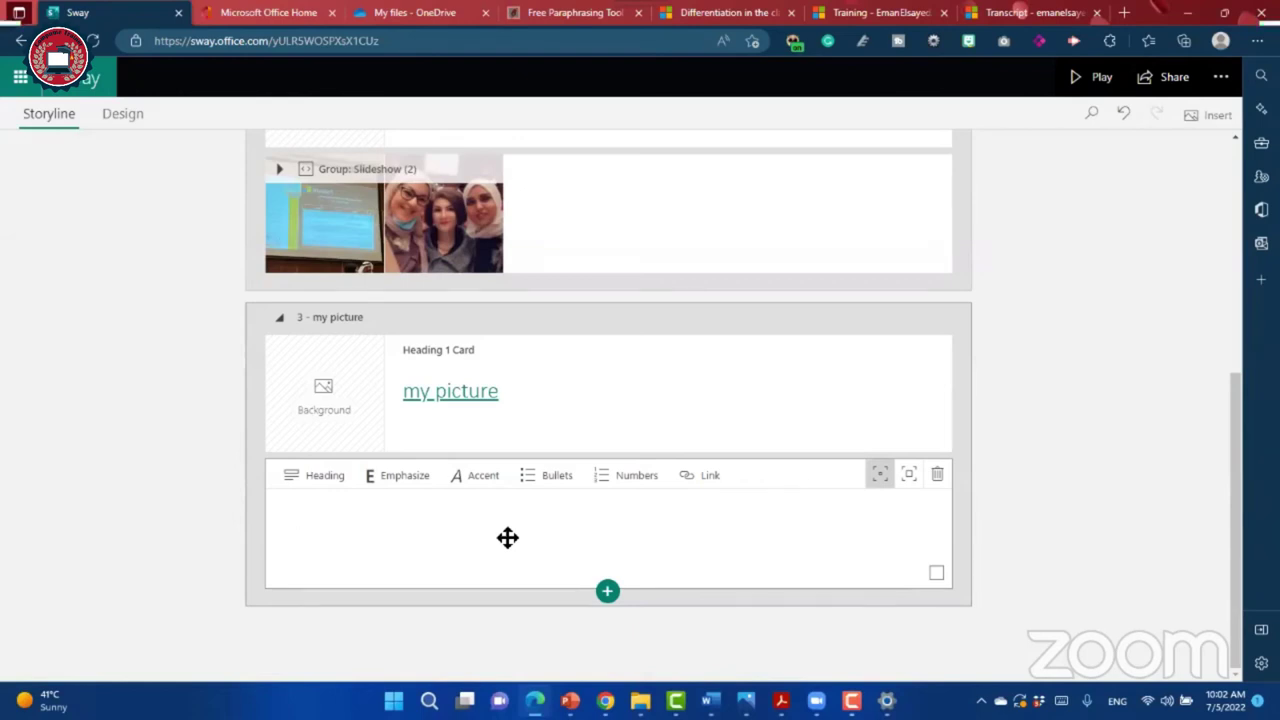
Step: Enter powerpoint, word and excel on separate lines in the new card
text(powerpoi)
text(nt)
key(Return)
text(wo)
text(rd)
key(Return)
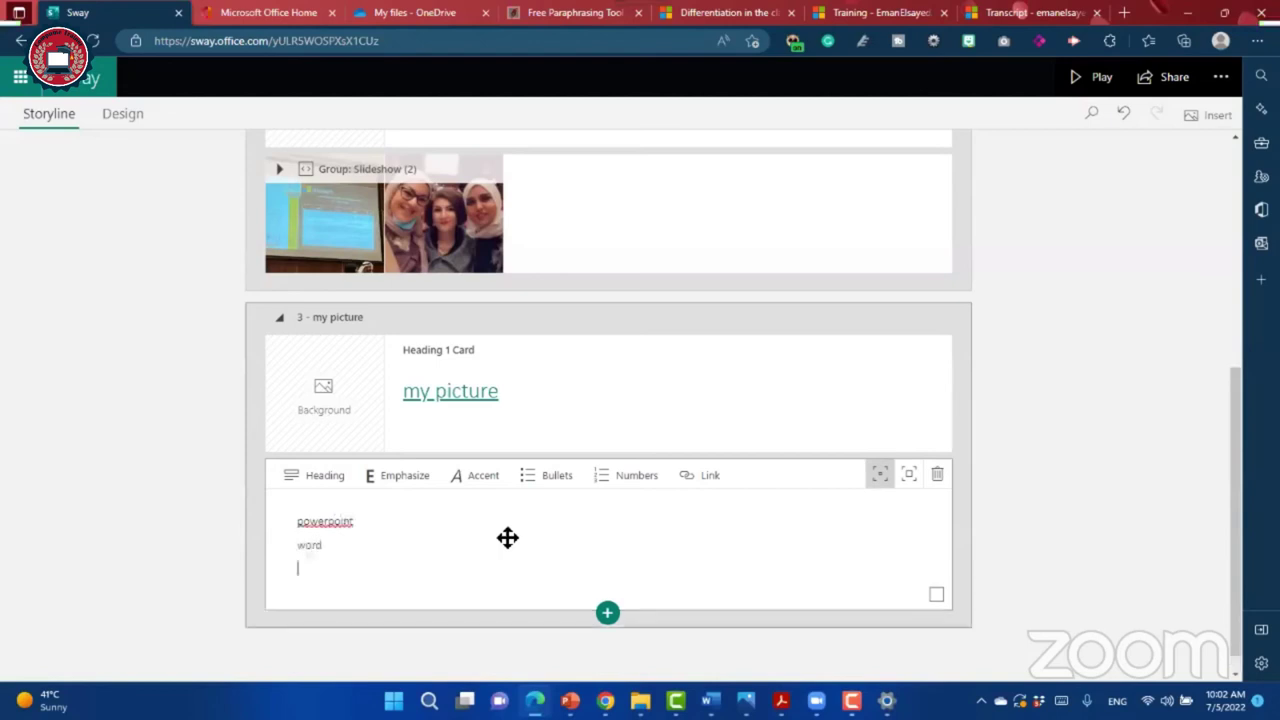
text(excel)
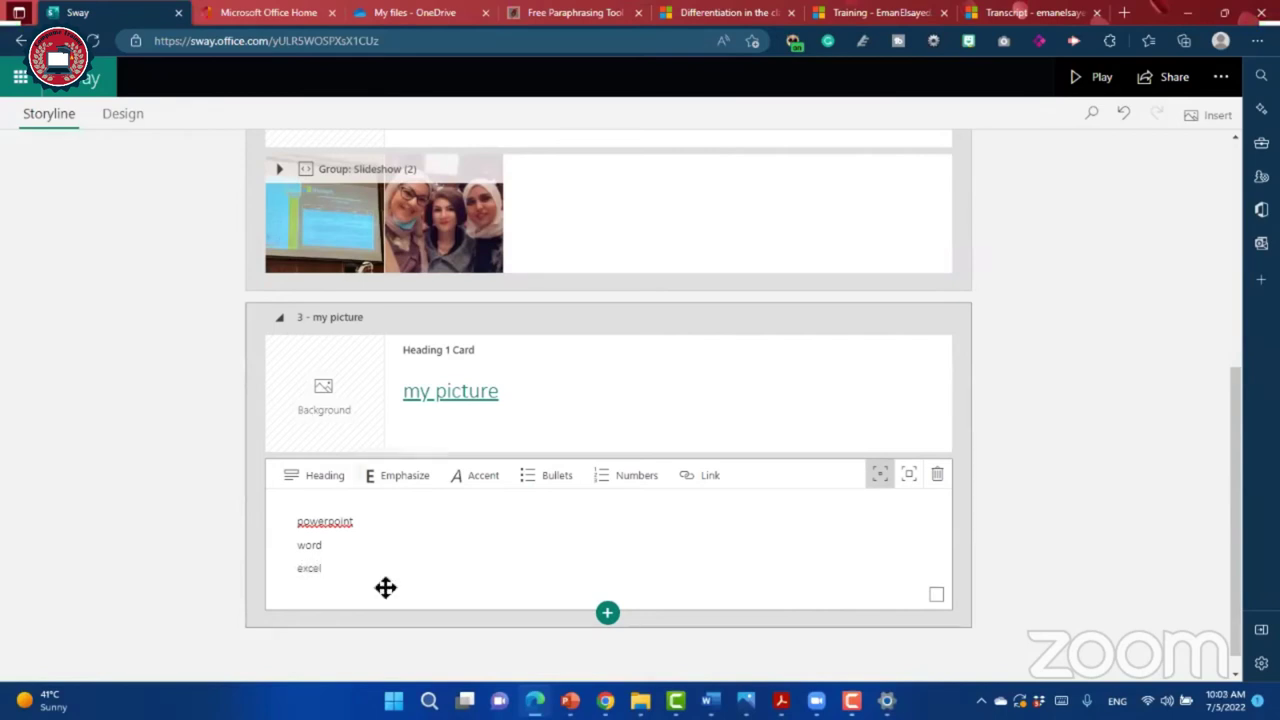
Step: Correct the spelling to PowerPoint and format the three lines as a list
right_click(334, 521)
click(335, 404)
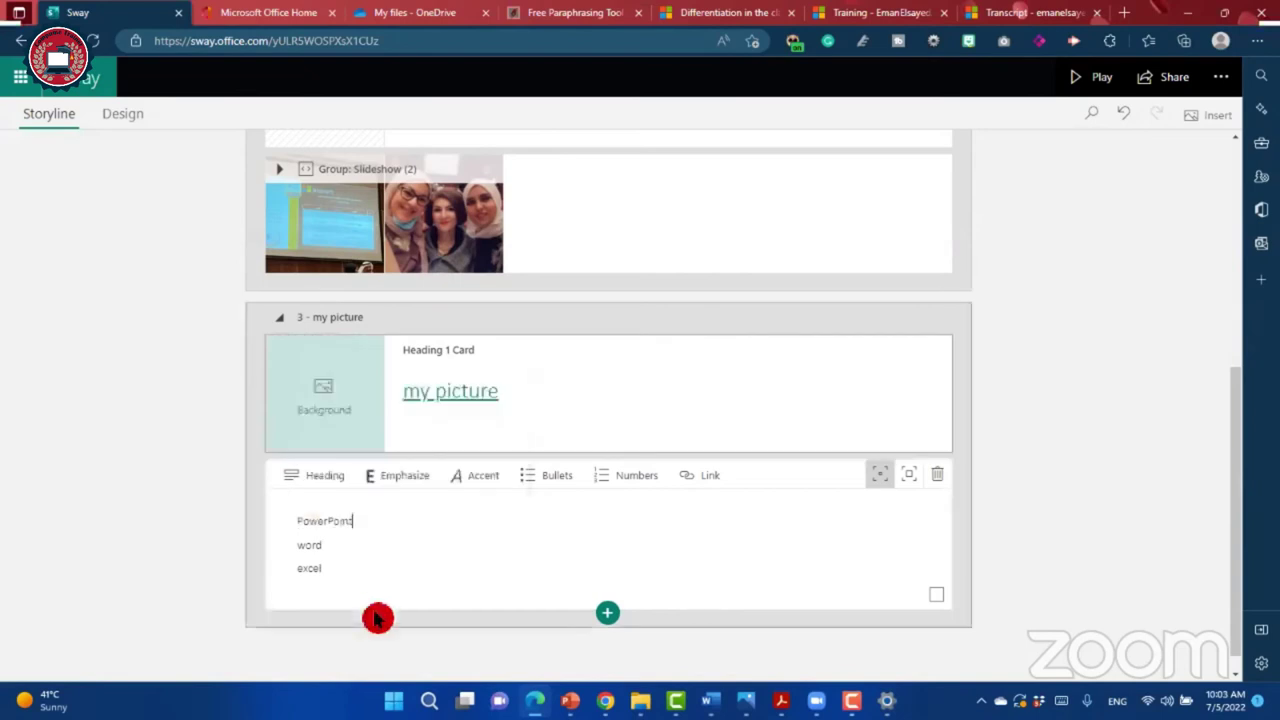
double_click(311, 566)
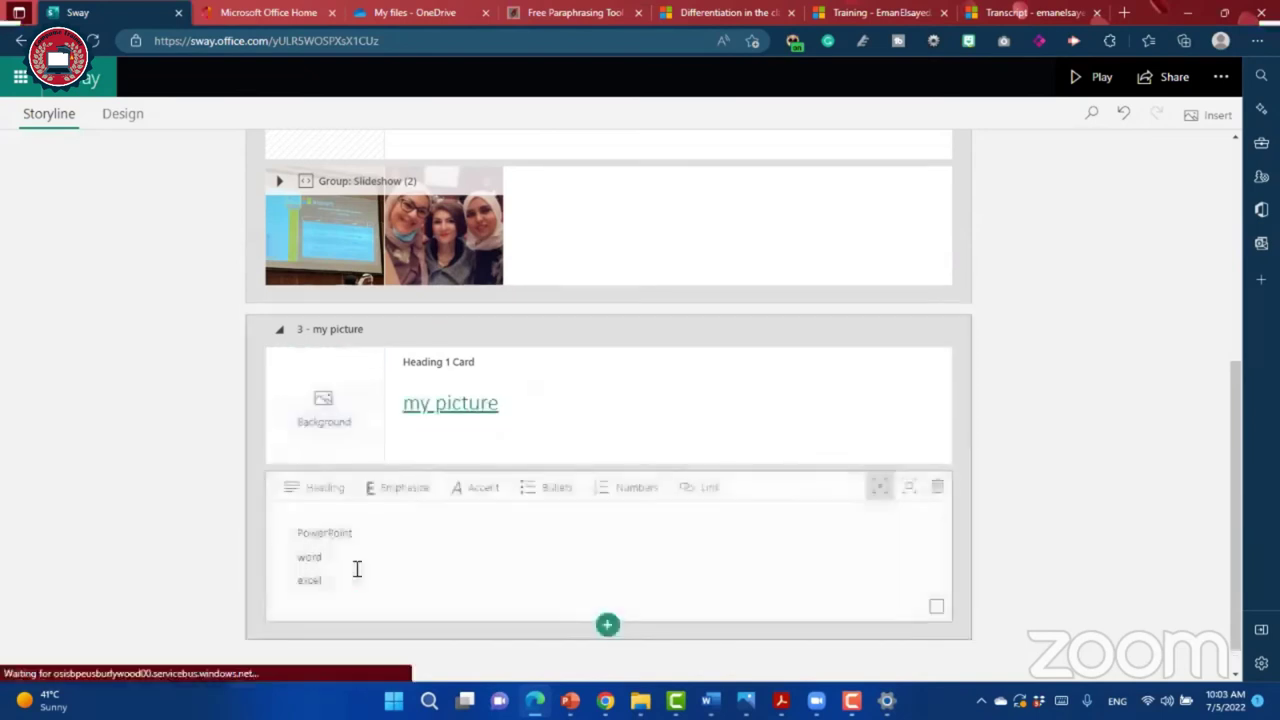
drag(324, 584, 383, 526)
click(556, 491)
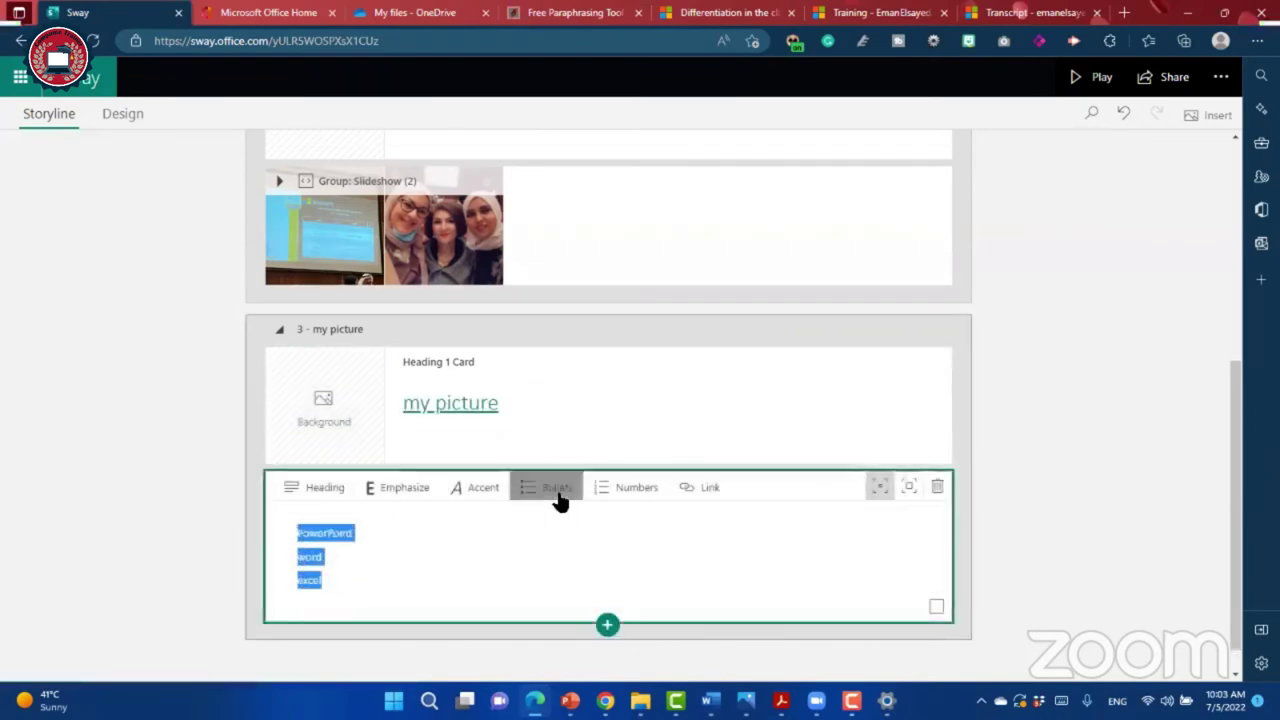
click(614, 497)
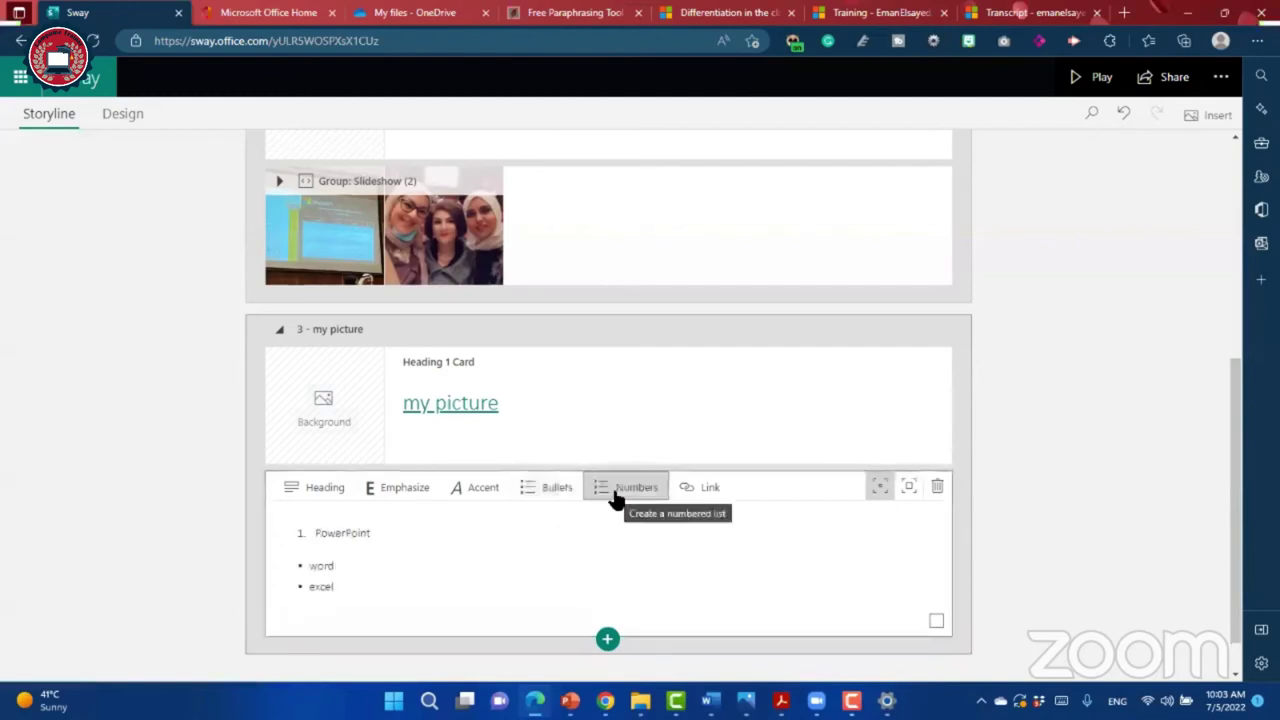
Step: Change PowerPoint back to a bullet and emphasize it in bold
click(560, 492)
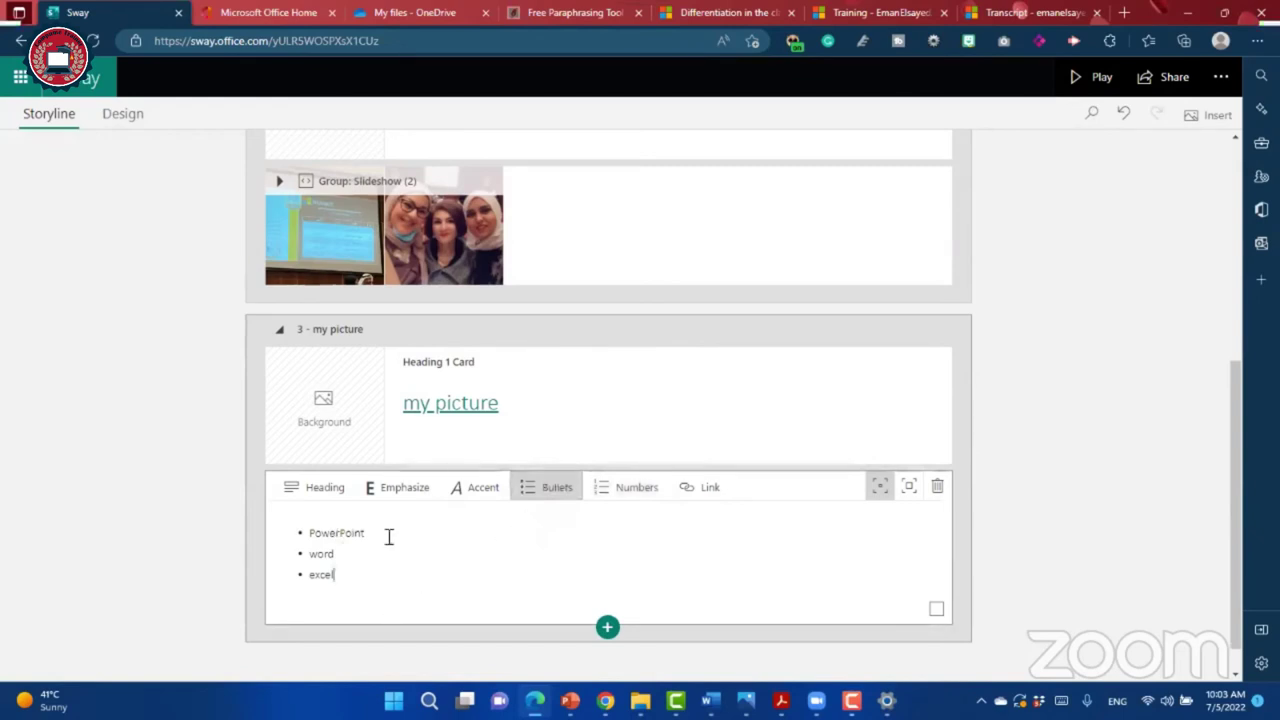
double_click(322, 532)
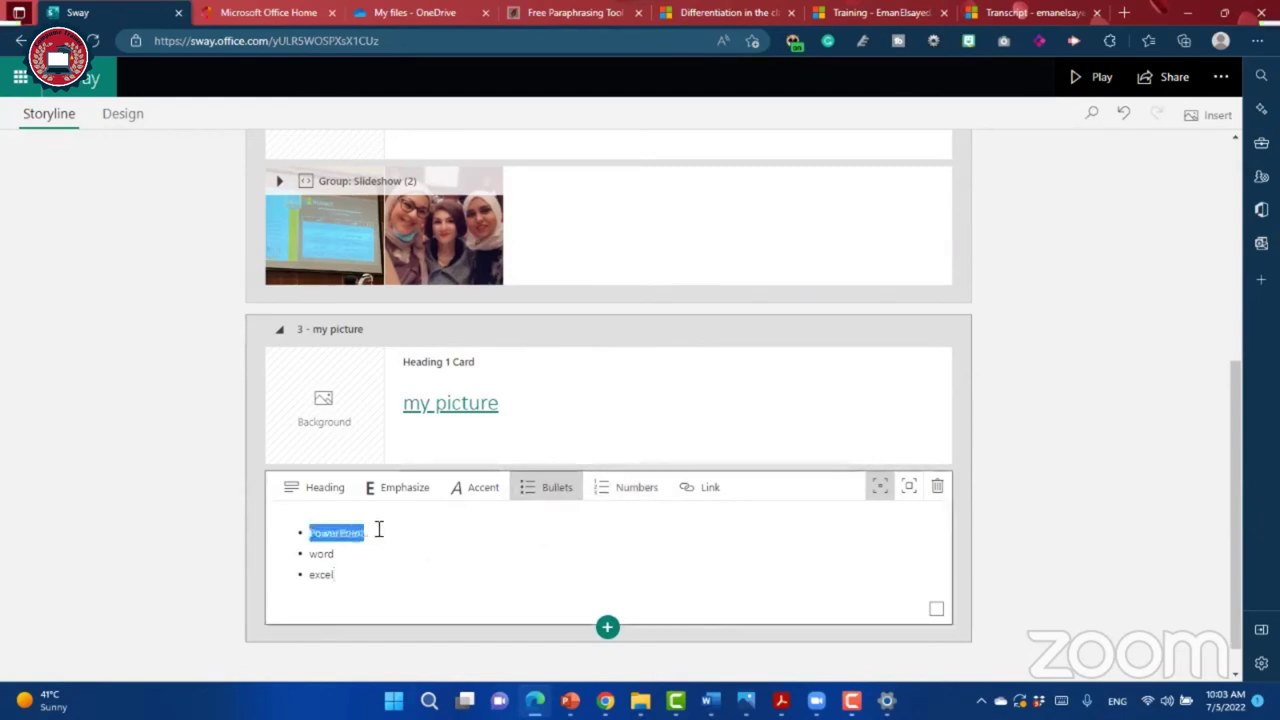
click(403, 490)
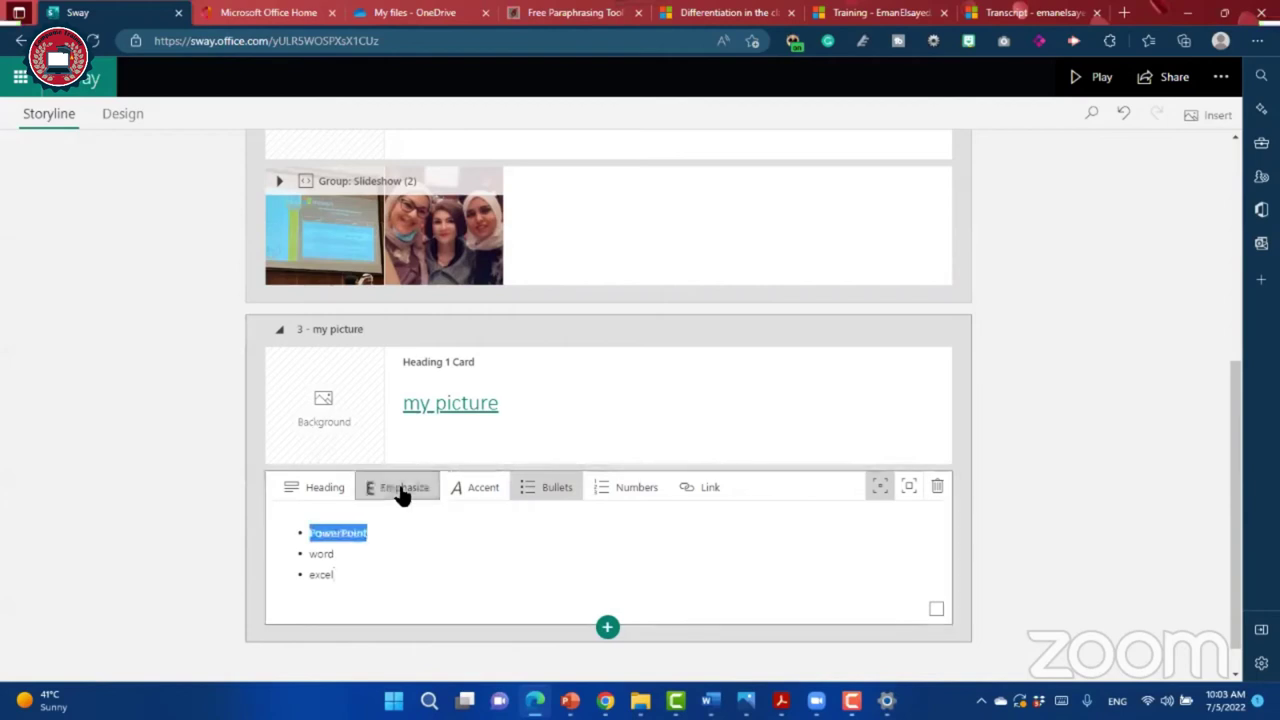
click(335, 580)
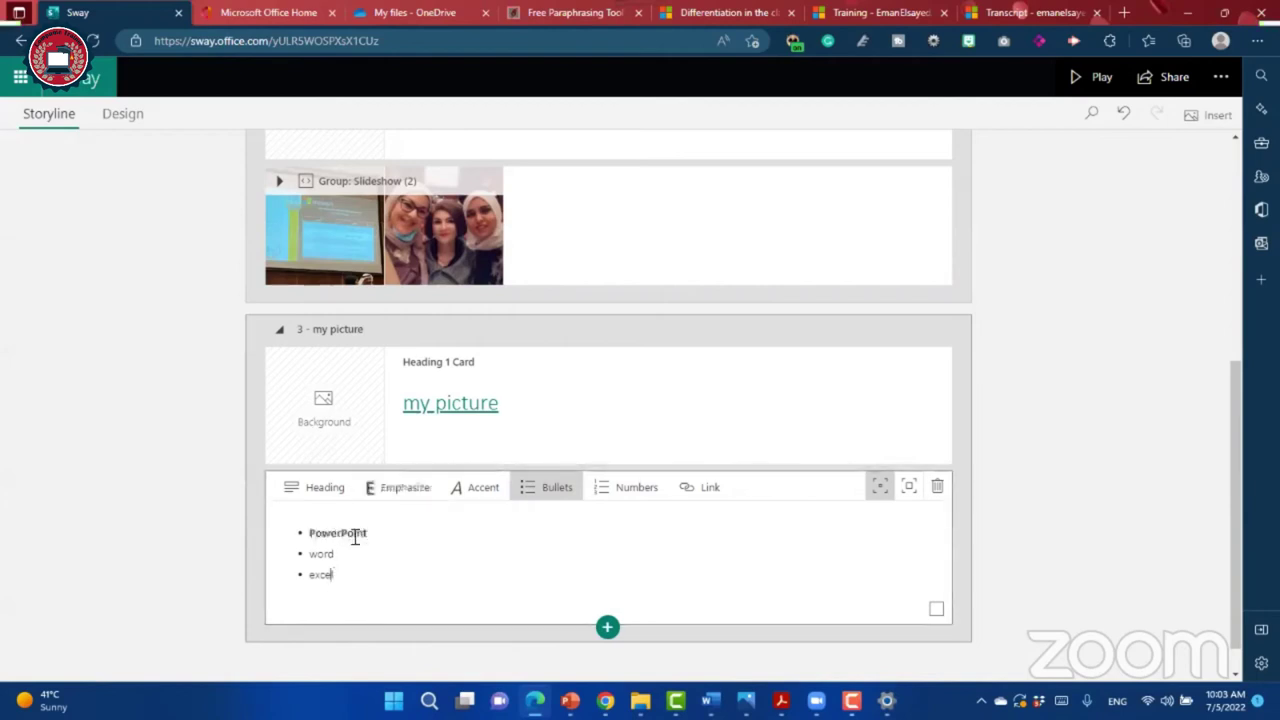
click(415, 541)
Step: Select the list card and scroll through the storyline to review it
click(335, 605)
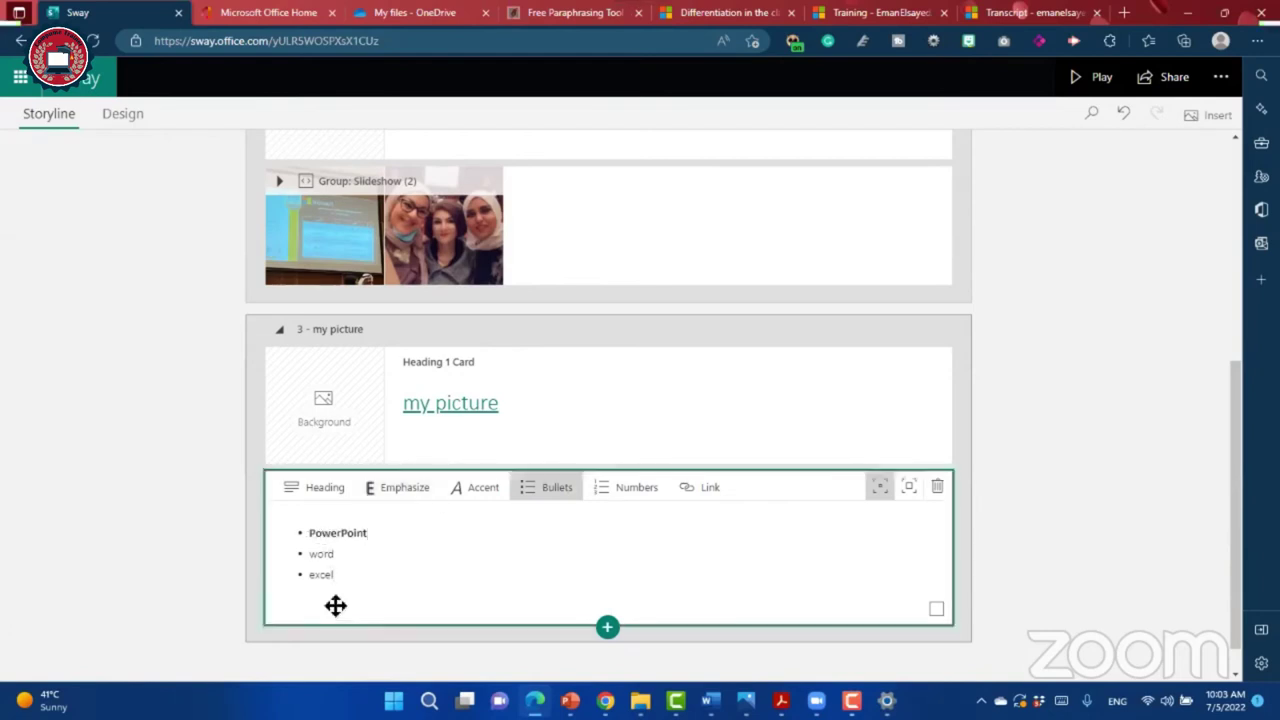
click(371, 622)
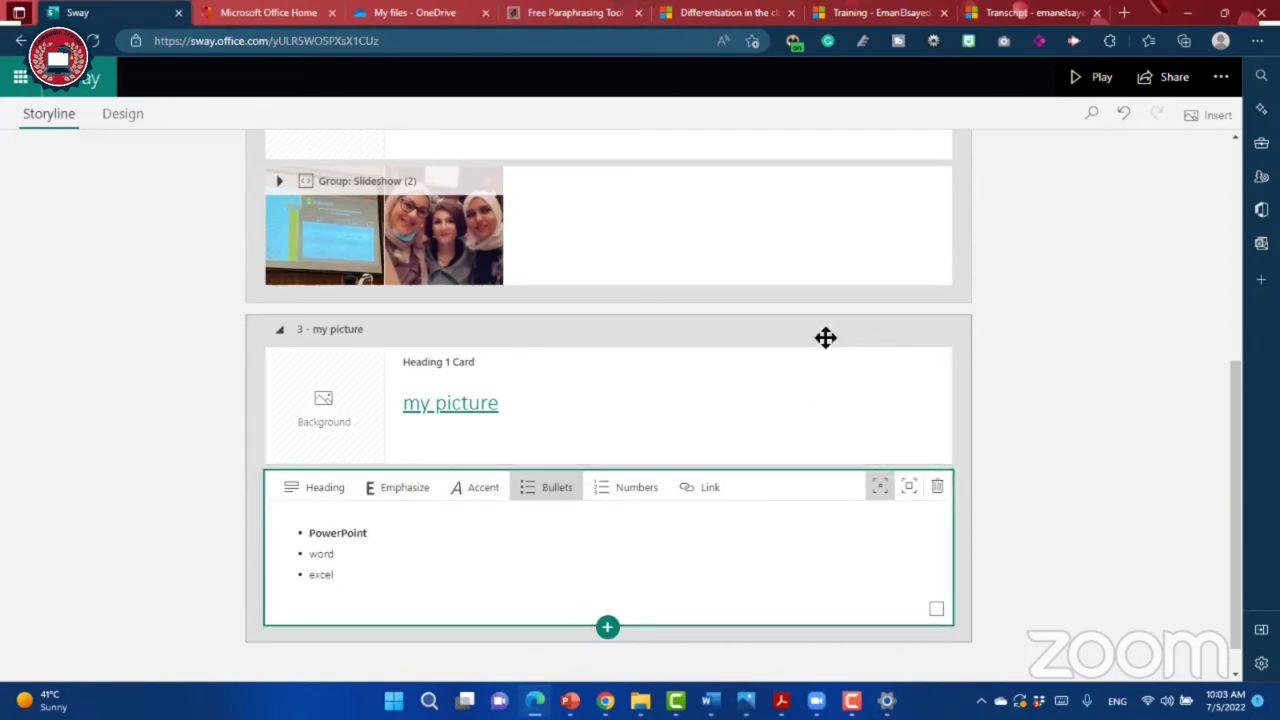
click(269, 455)
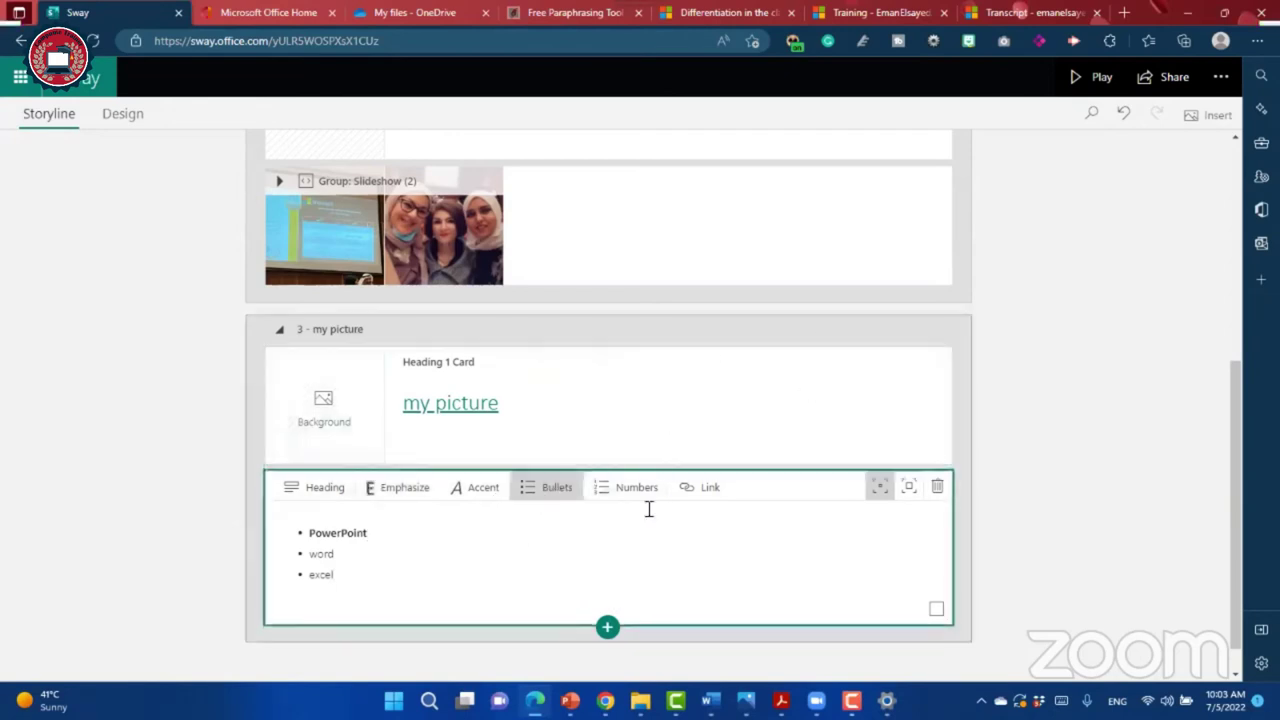
scroll(655, 515, up, 1)
scroll(659, 521, up, 1)
scroll(659, 521, up, 2)
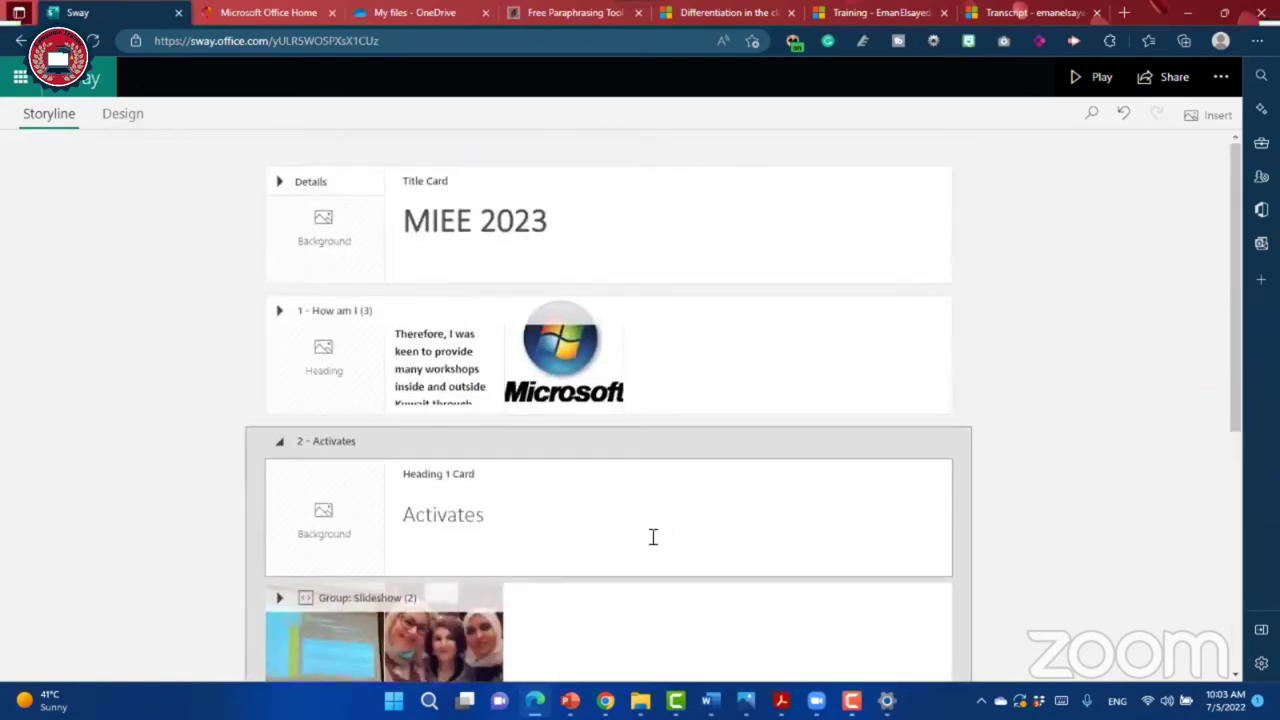
scroll(652, 535, down, 3)
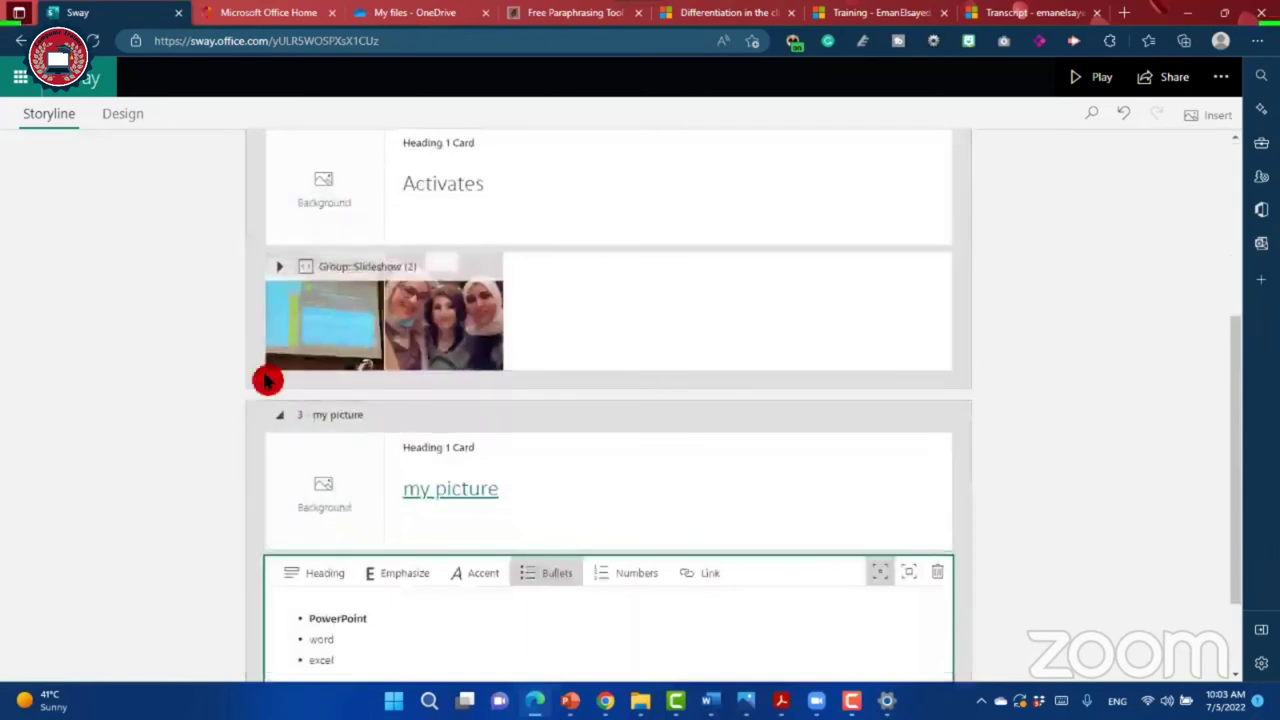
Step: Preview the MIEE 2023 design, then go to My Sways and open the nomination Sway
click(122, 115)
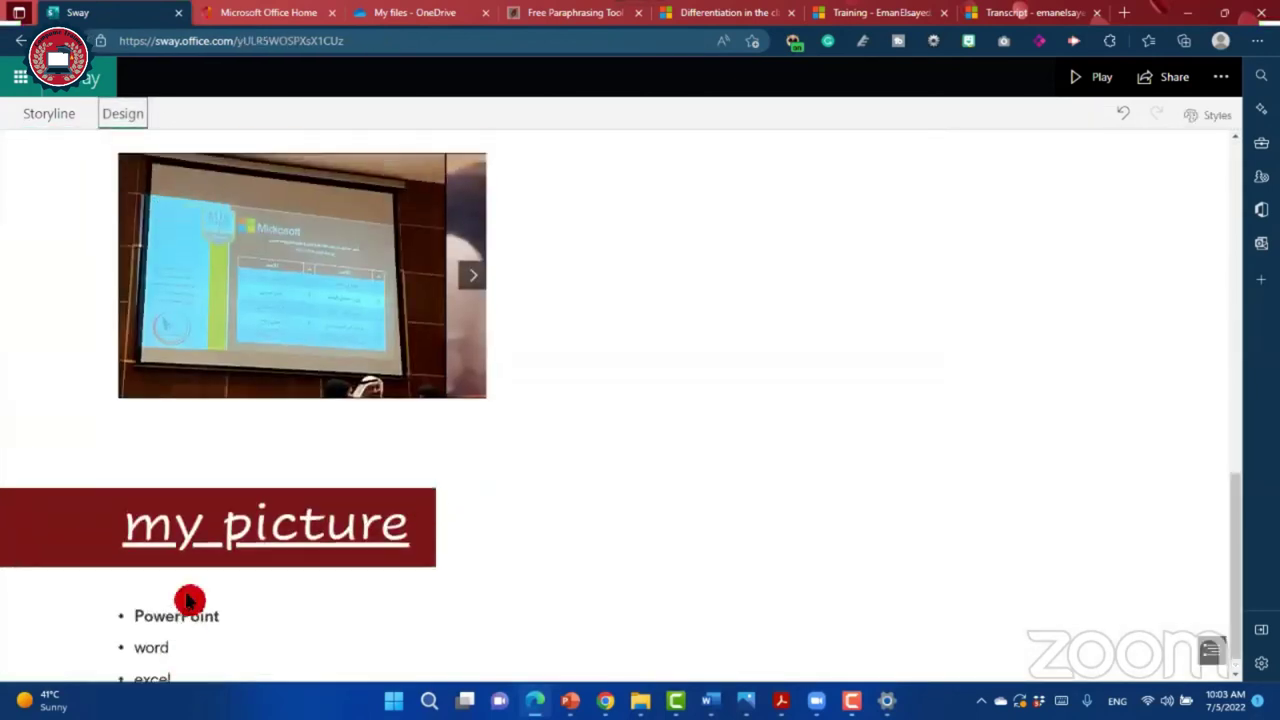
scroll(220, 551, up, 5)
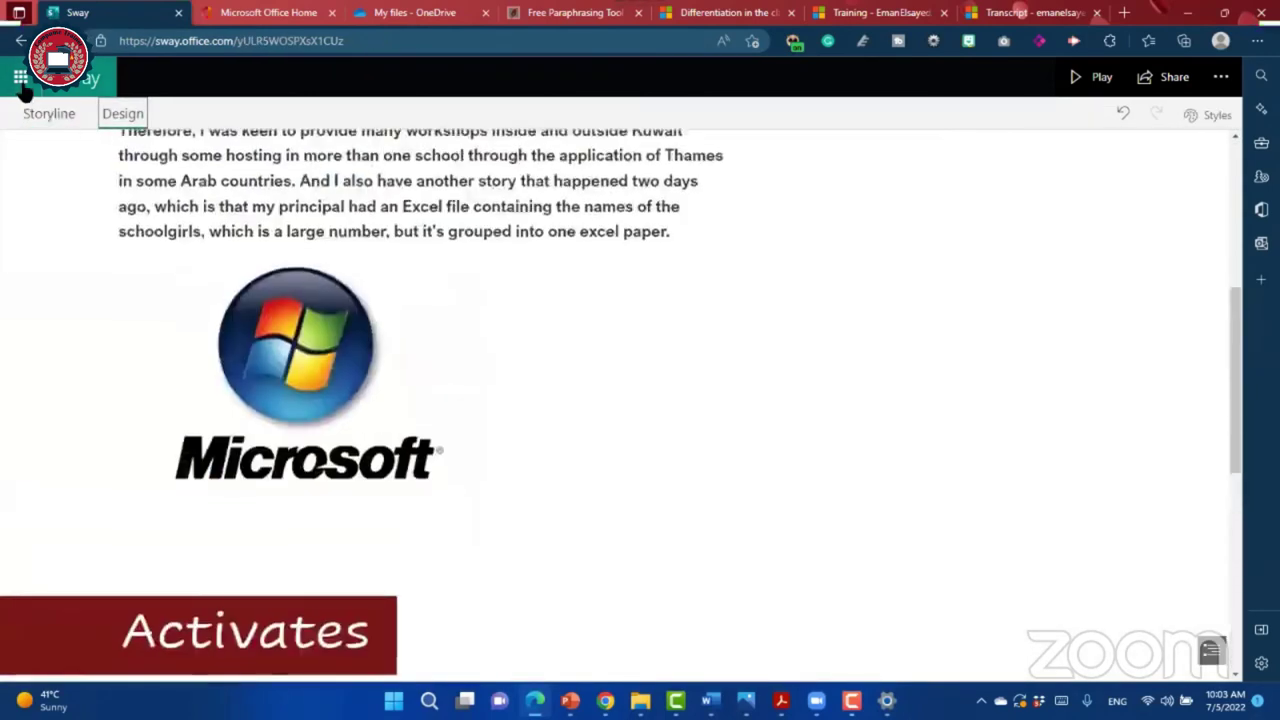
click(70, 78)
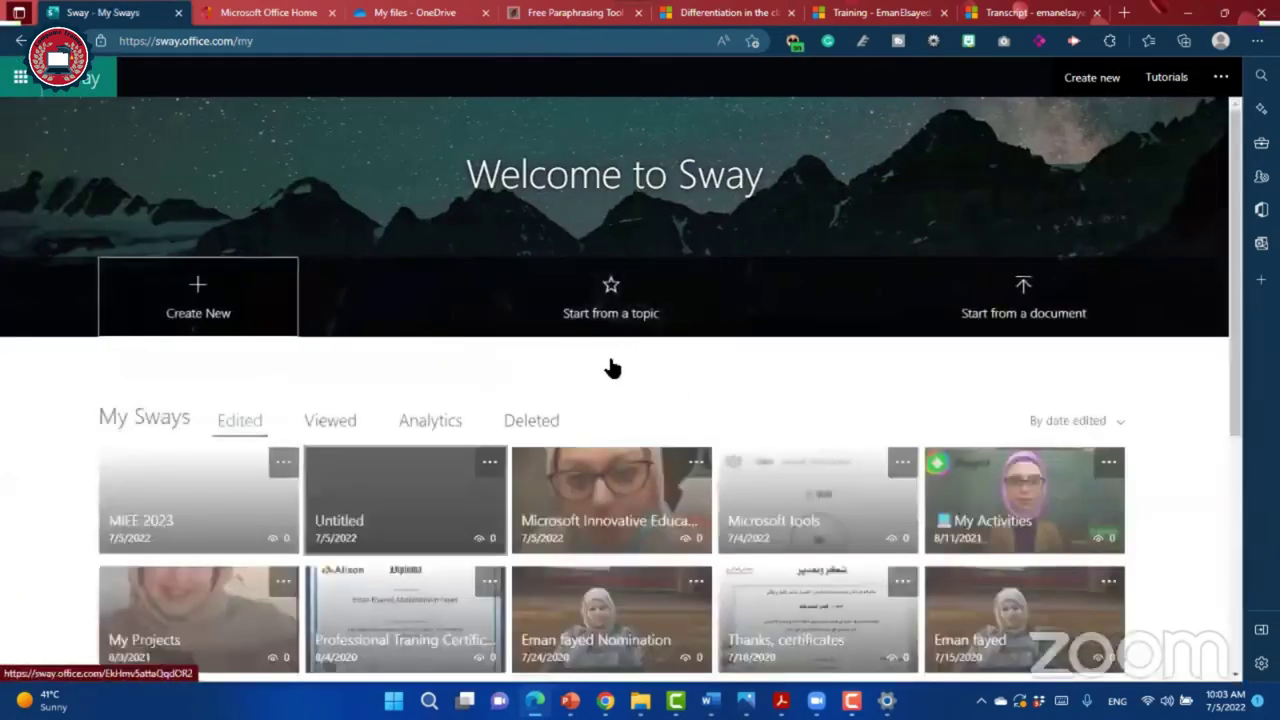
scroll(610, 355, down, 1)
scroll(636, 397, down, 2)
click(643, 398)
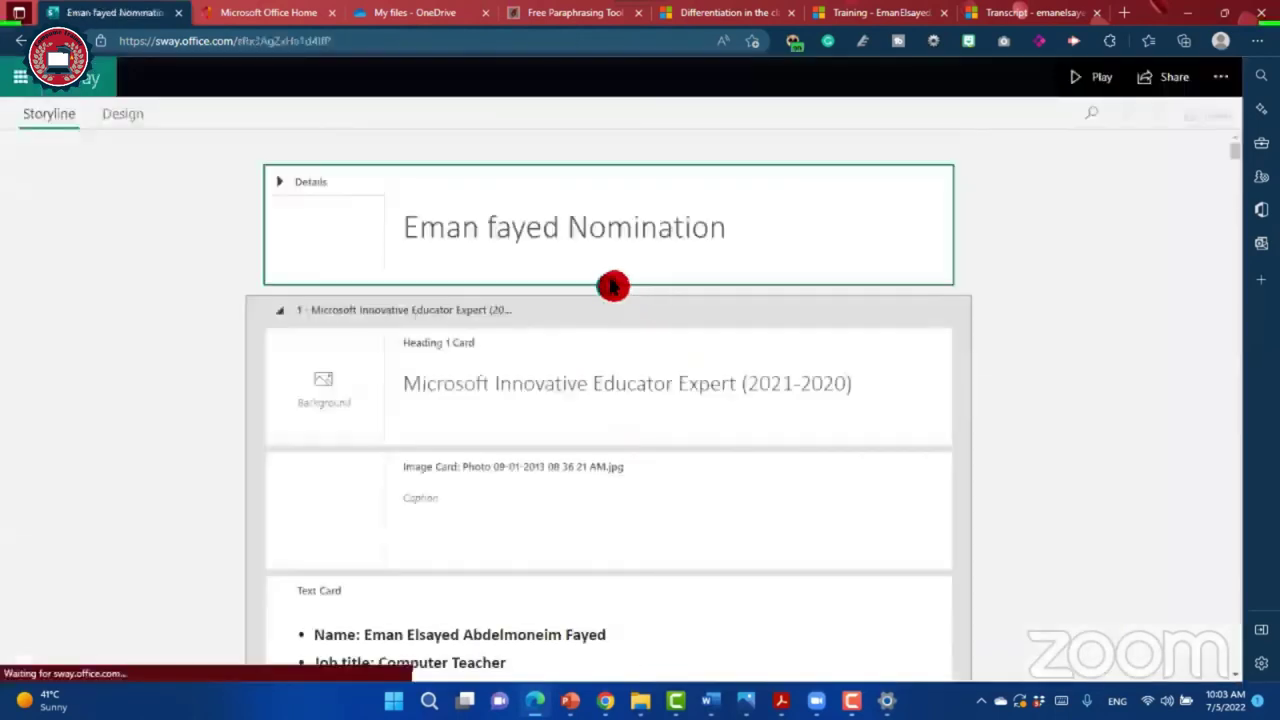
Step: Scroll through the nomination Sway's Design preview, then return to its Storyline view
click(122, 113)
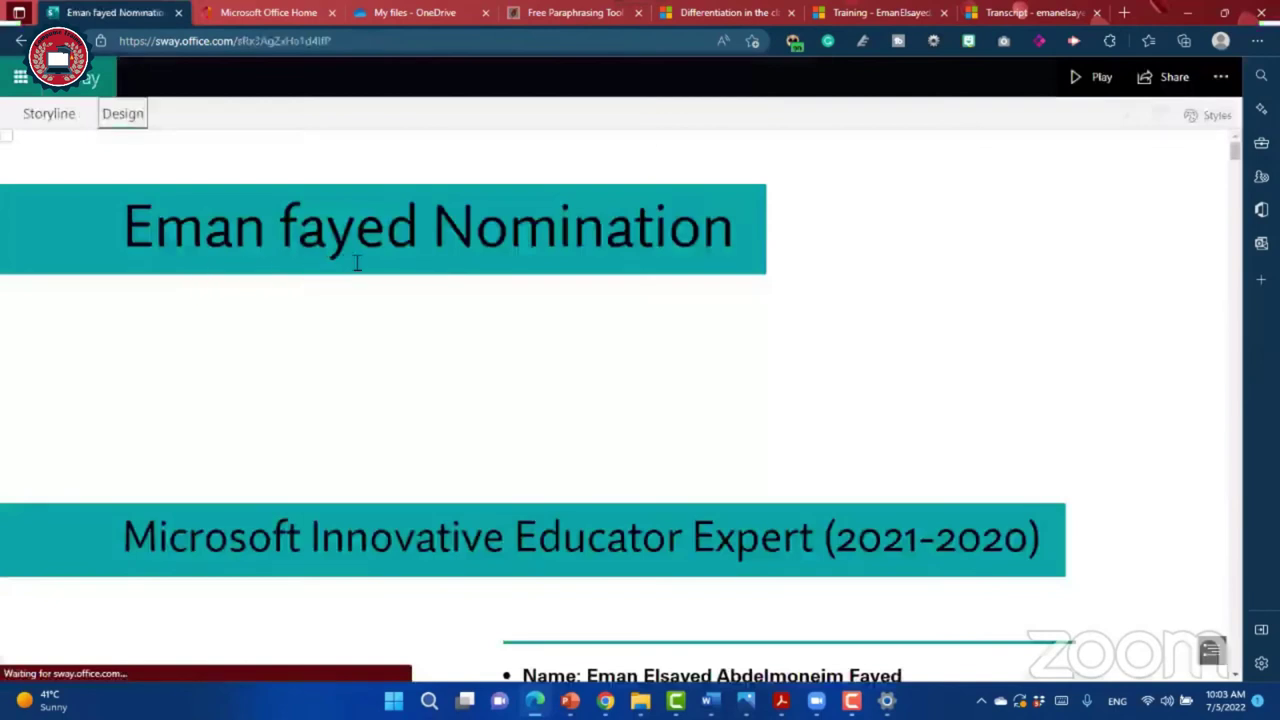
scroll(586, 375, down, 3)
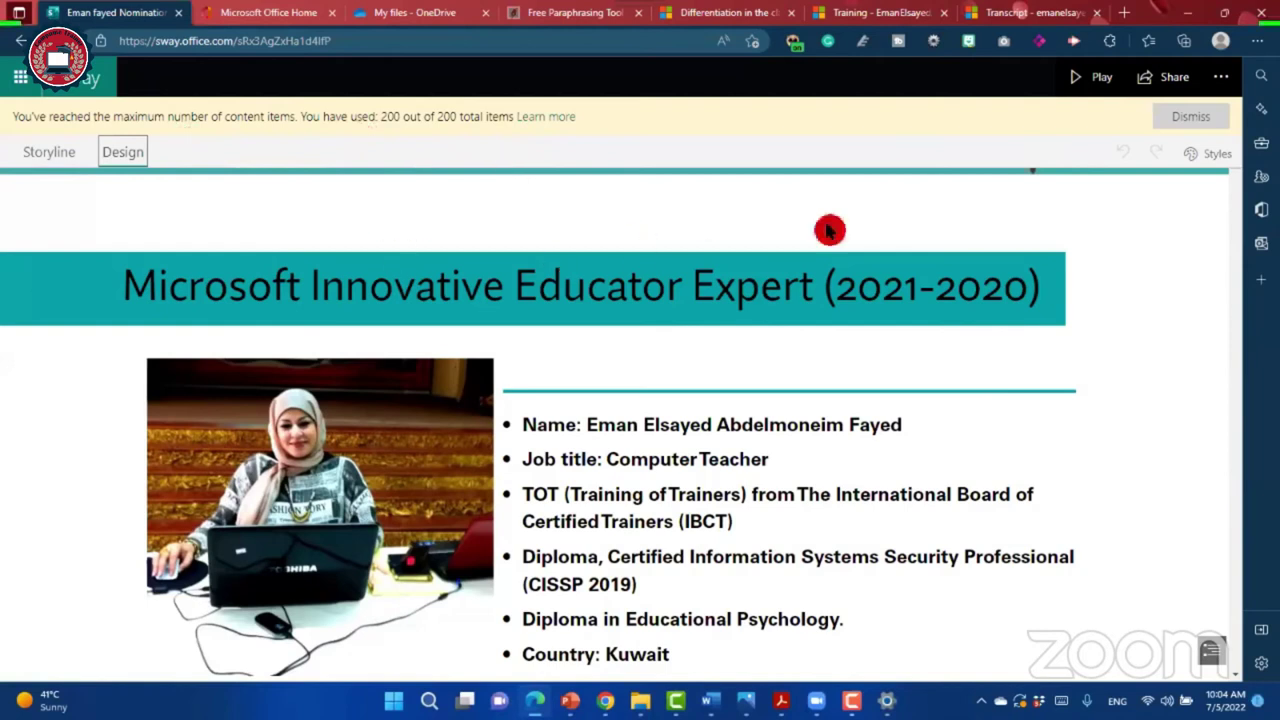
scroll(569, 282, down, 3)
scroll(569, 282, down, 2)
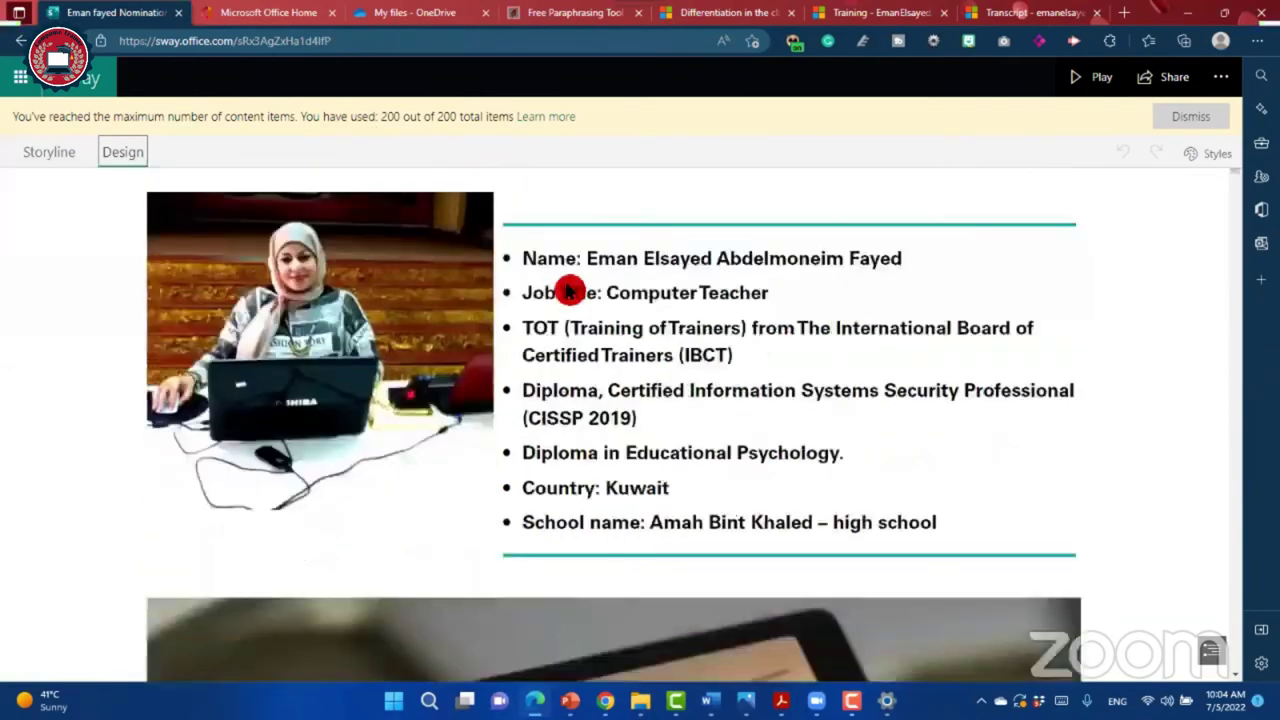
scroll(568, 292, down, 3)
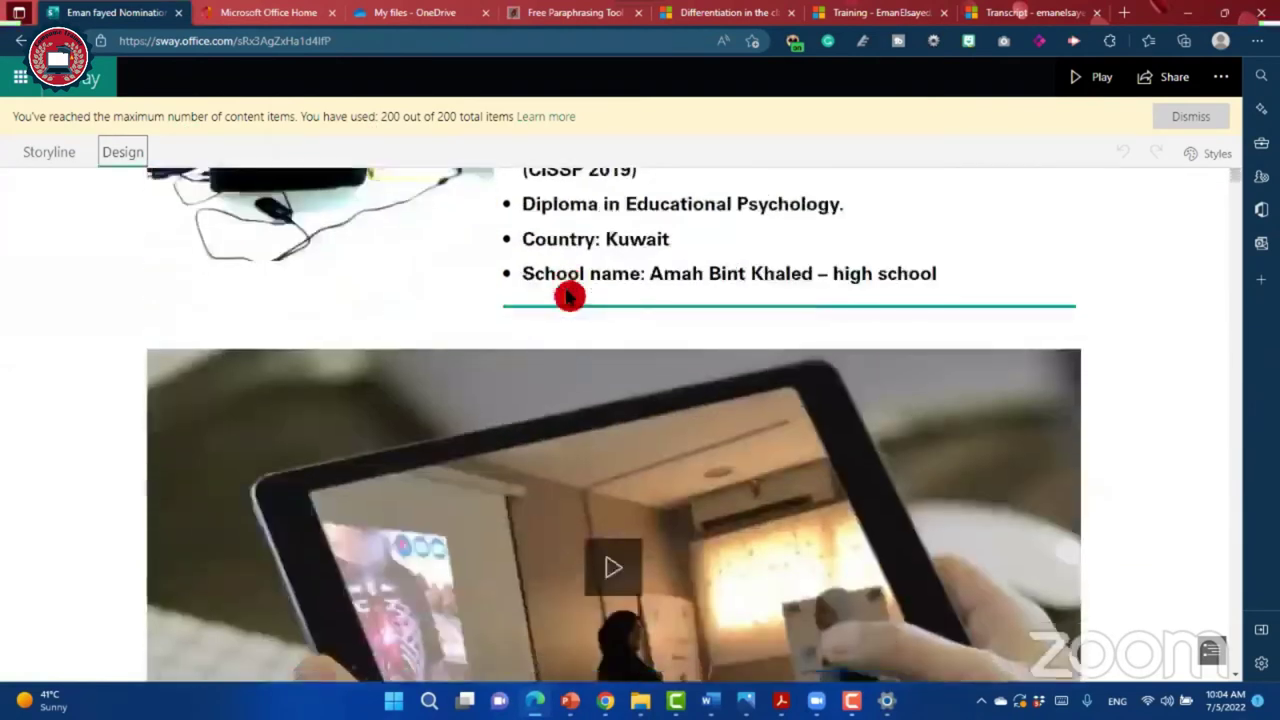
scroll(529, 294, up, 5)
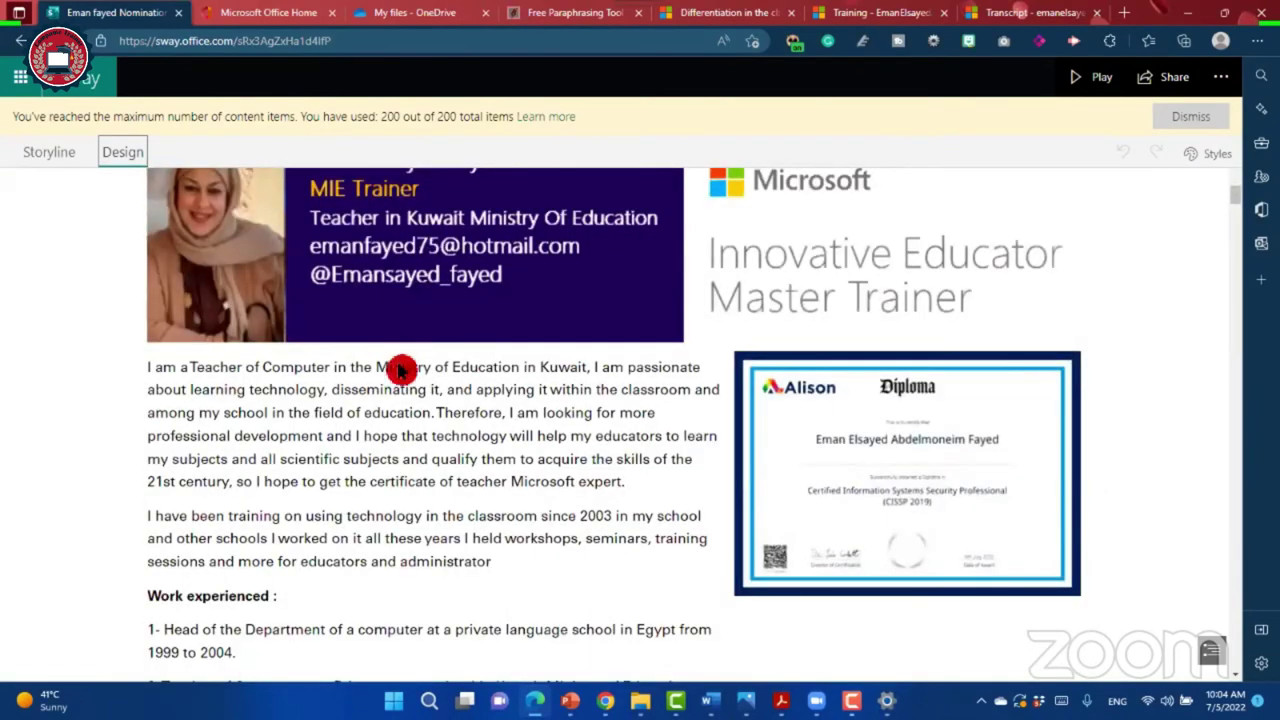
scroll(630, 368, down, 5)
scroll(600, 380, down, 3)
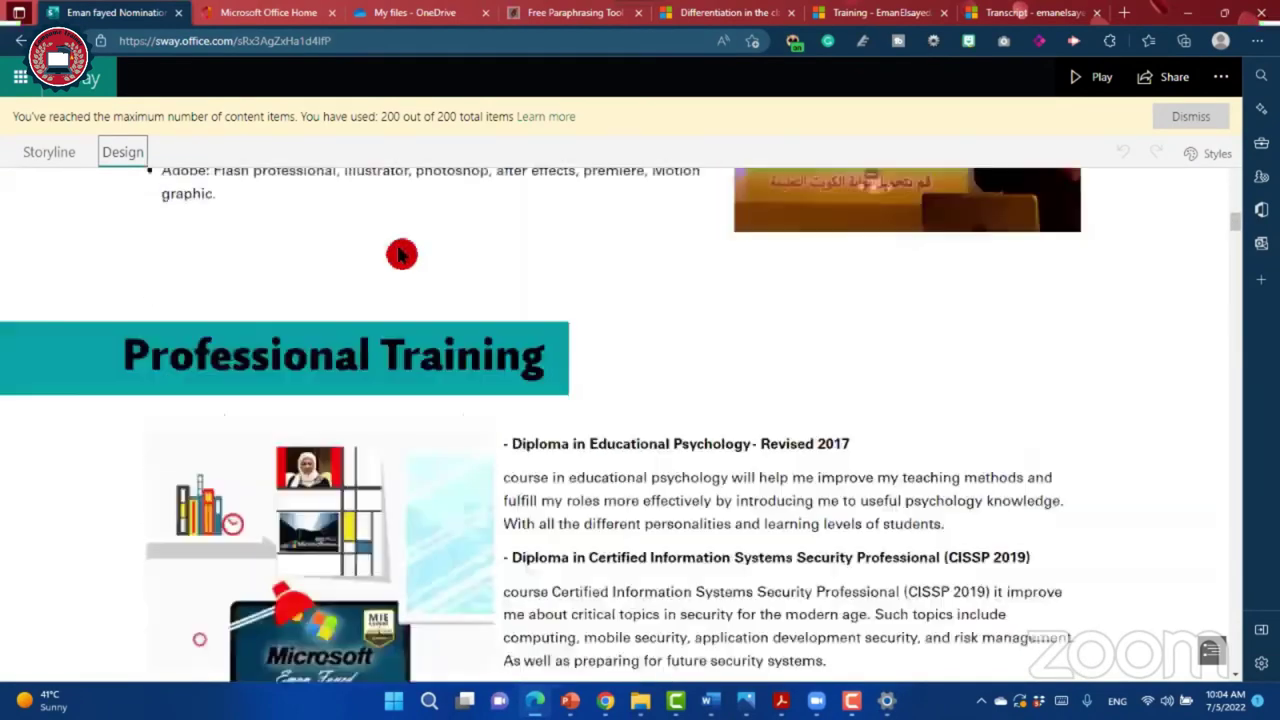
scroll(640, 326, down, 3)
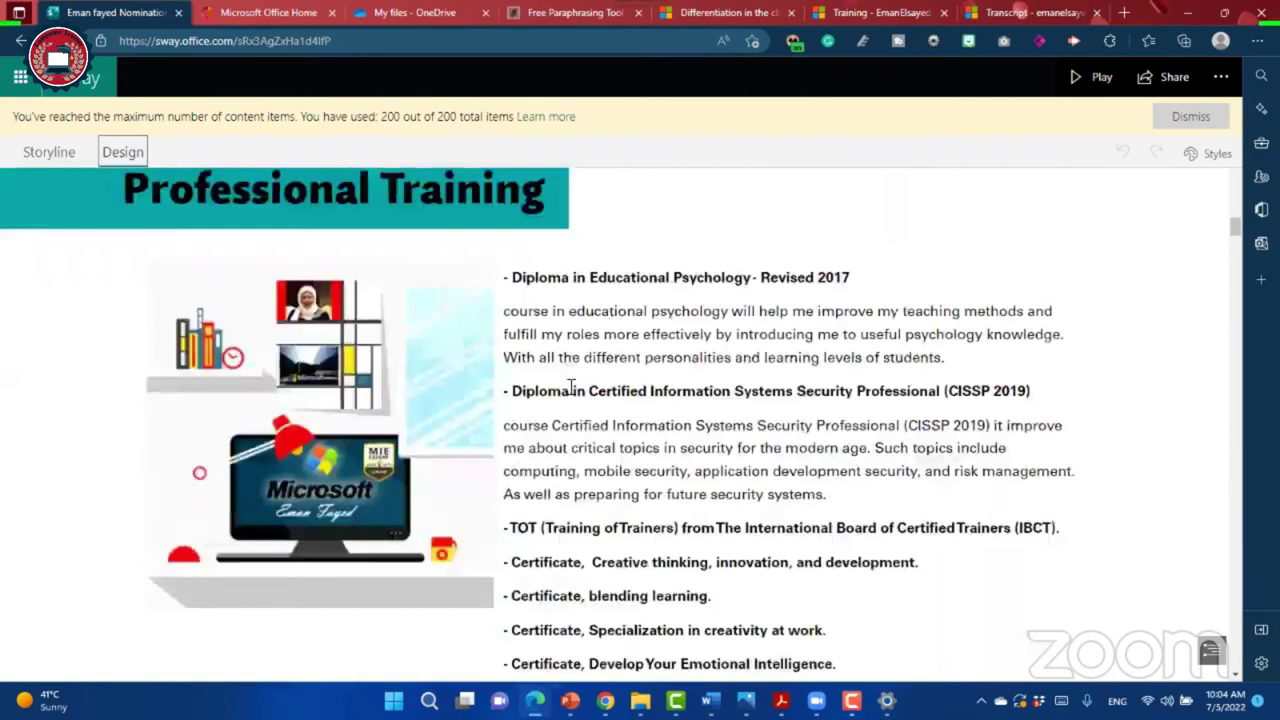
scroll(575, 400, down, 5)
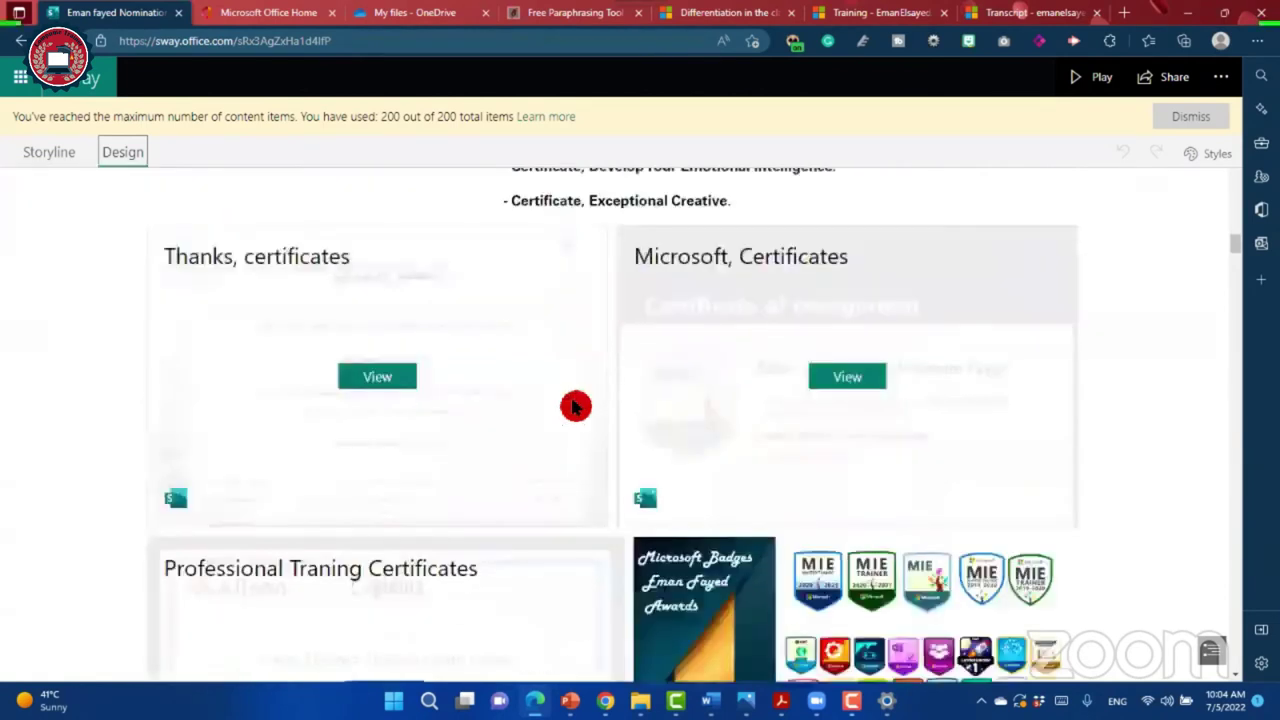
scroll(585, 395, down, 4)
scroll(330, 318, down, 3)
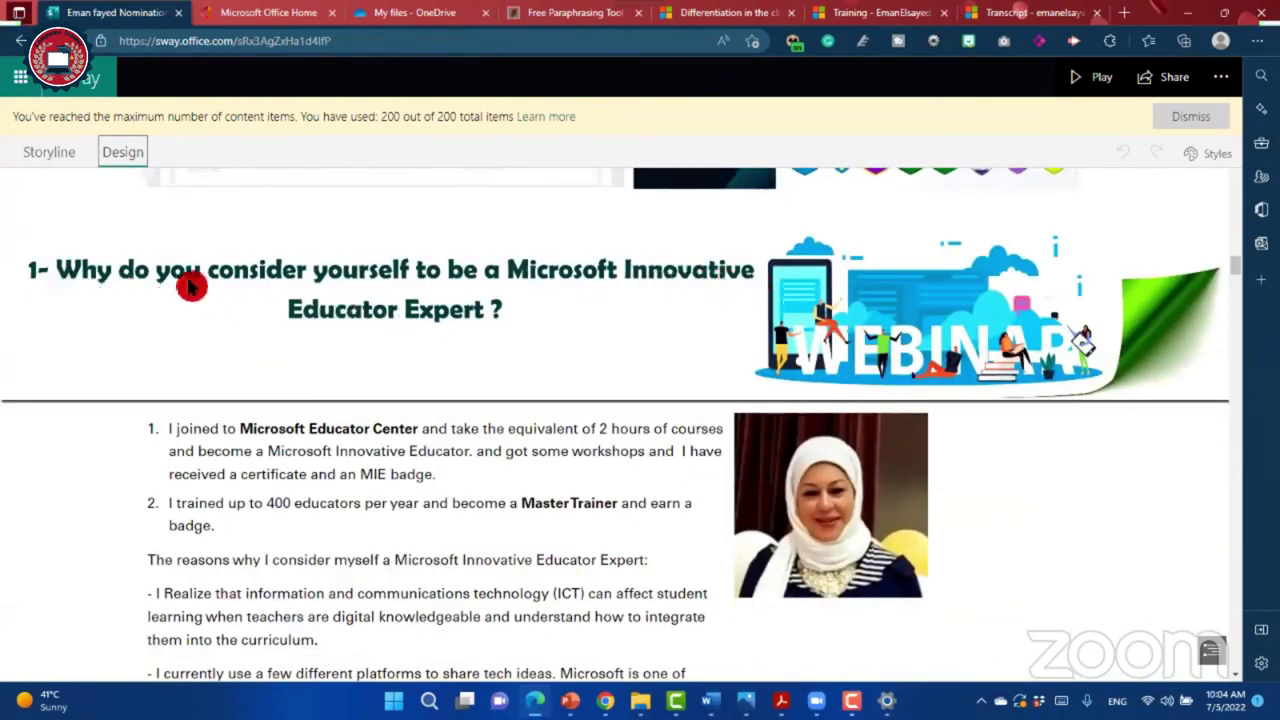
scroll(268, 475, down, 2)
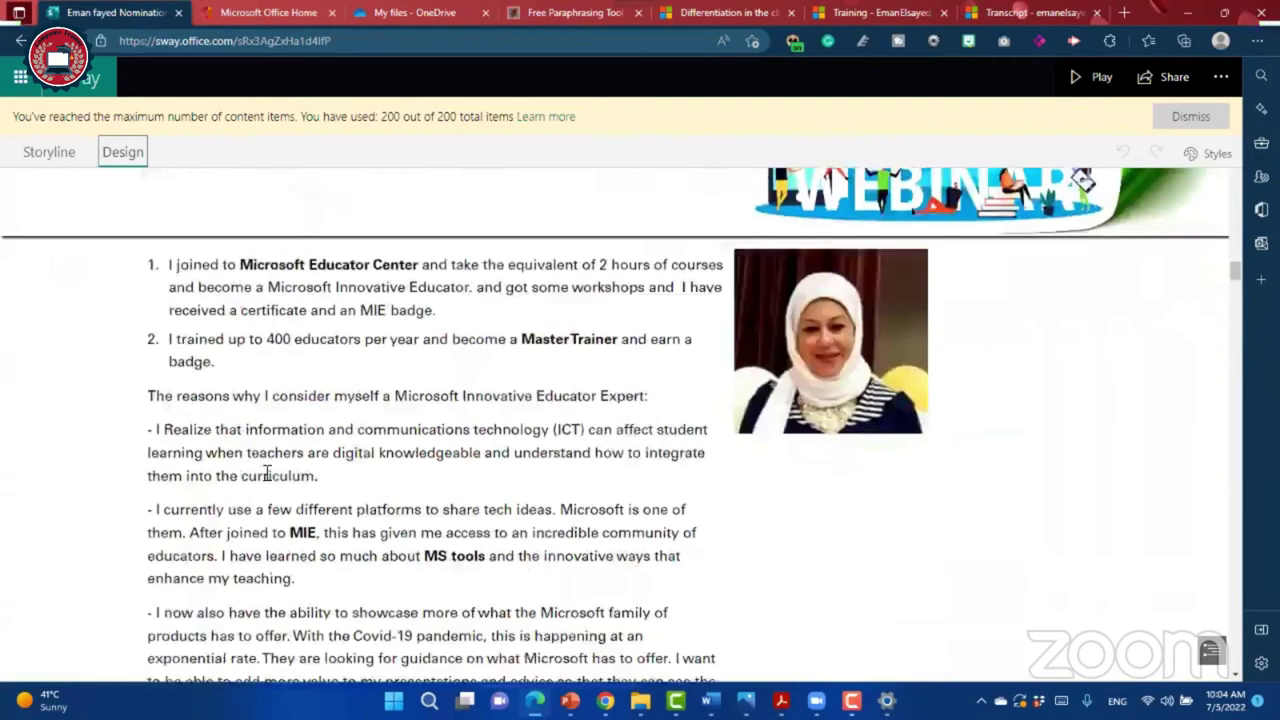
scroll(347, 471, down, 5)
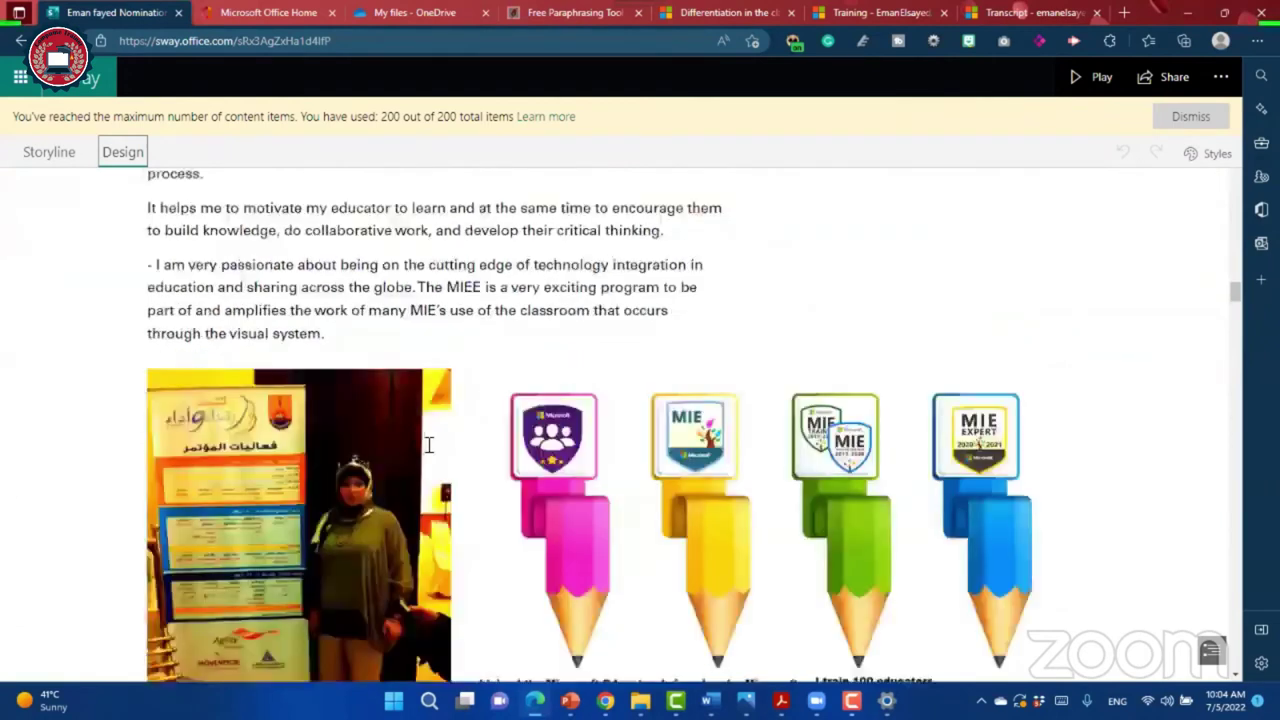
scroll(698, 339, down, 5)
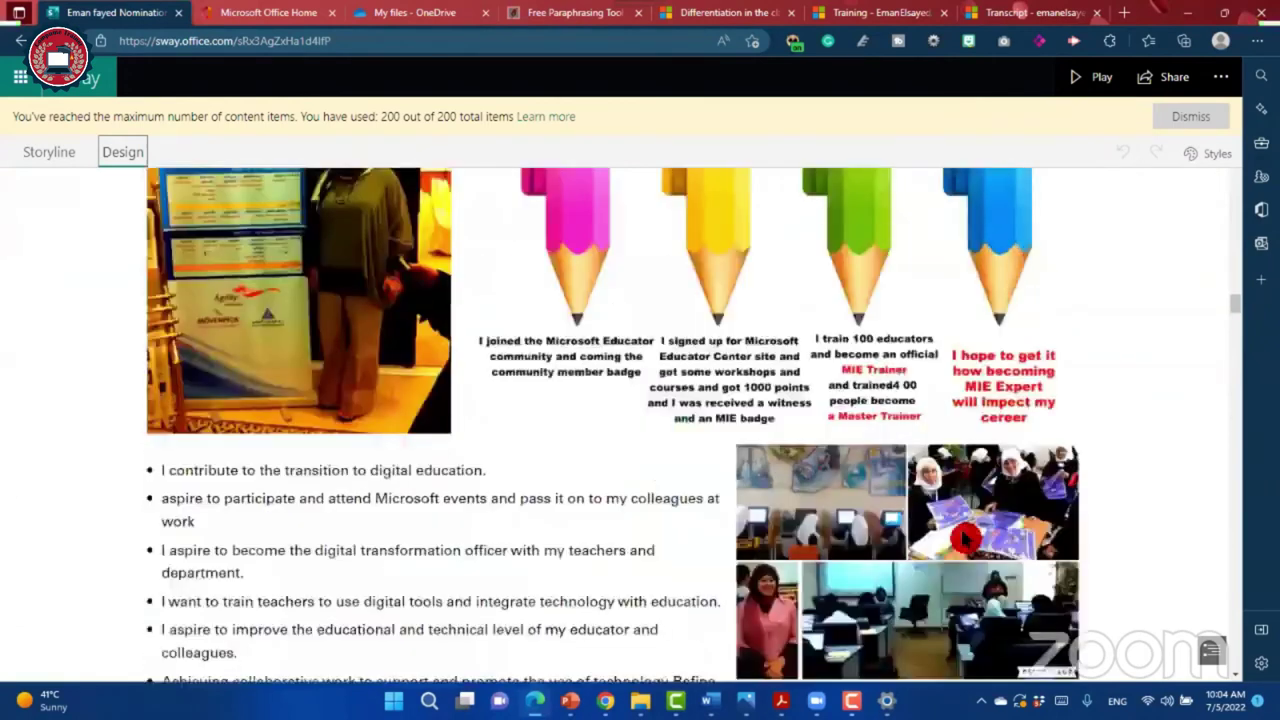
scroll(963, 538, down, 5)
scroll(710, 443, down, 3)
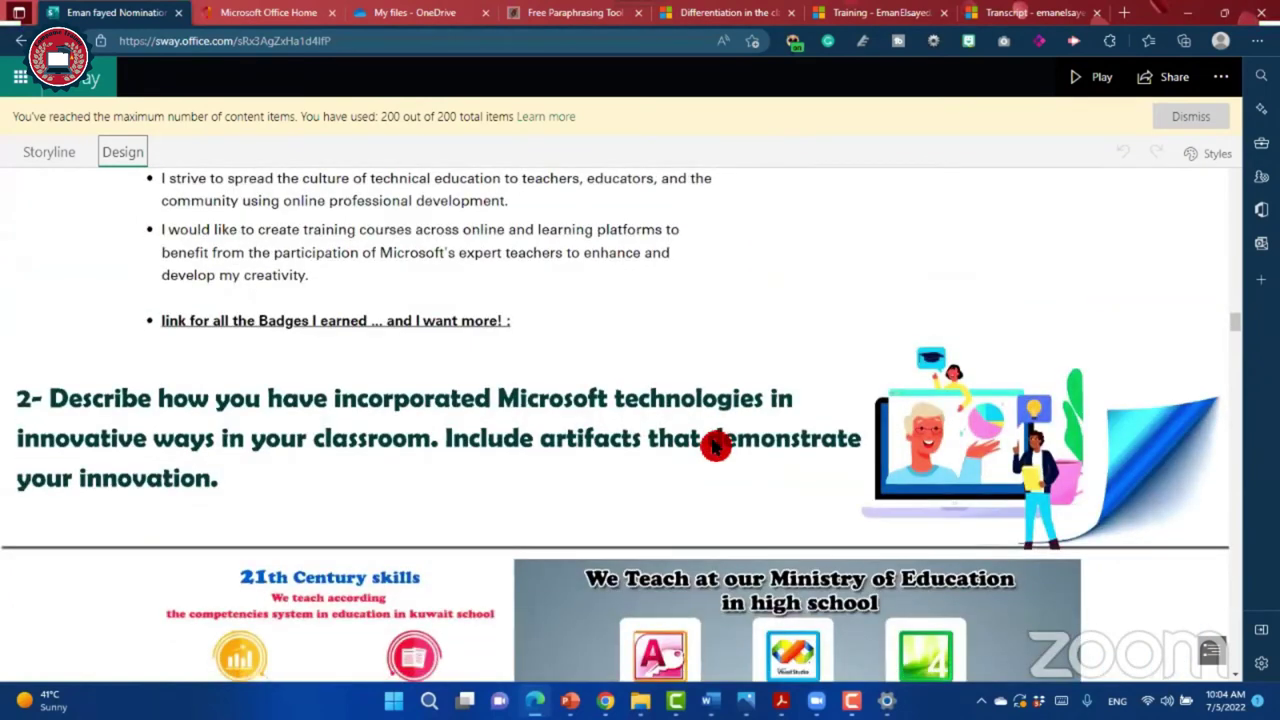
click(40, 153)
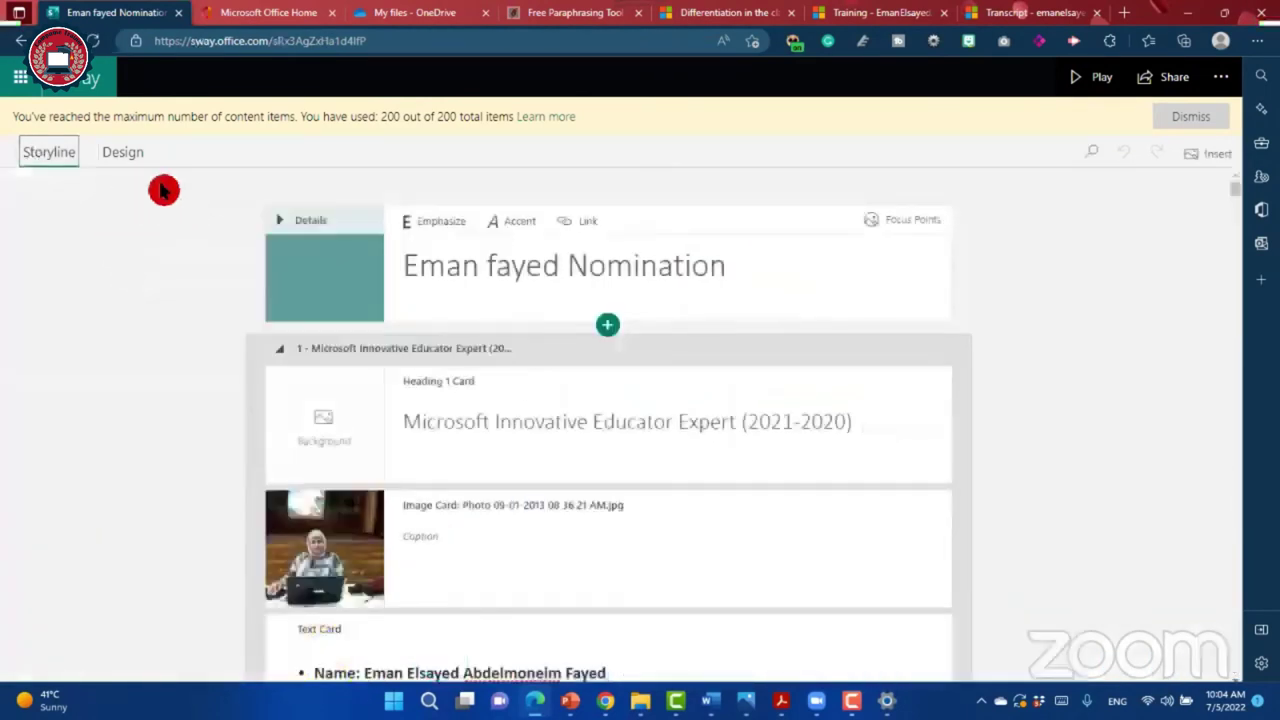
Step: Return to My Sways and reopen the MIEE 2023 Sway in the Storyline editor
click(92, 80)
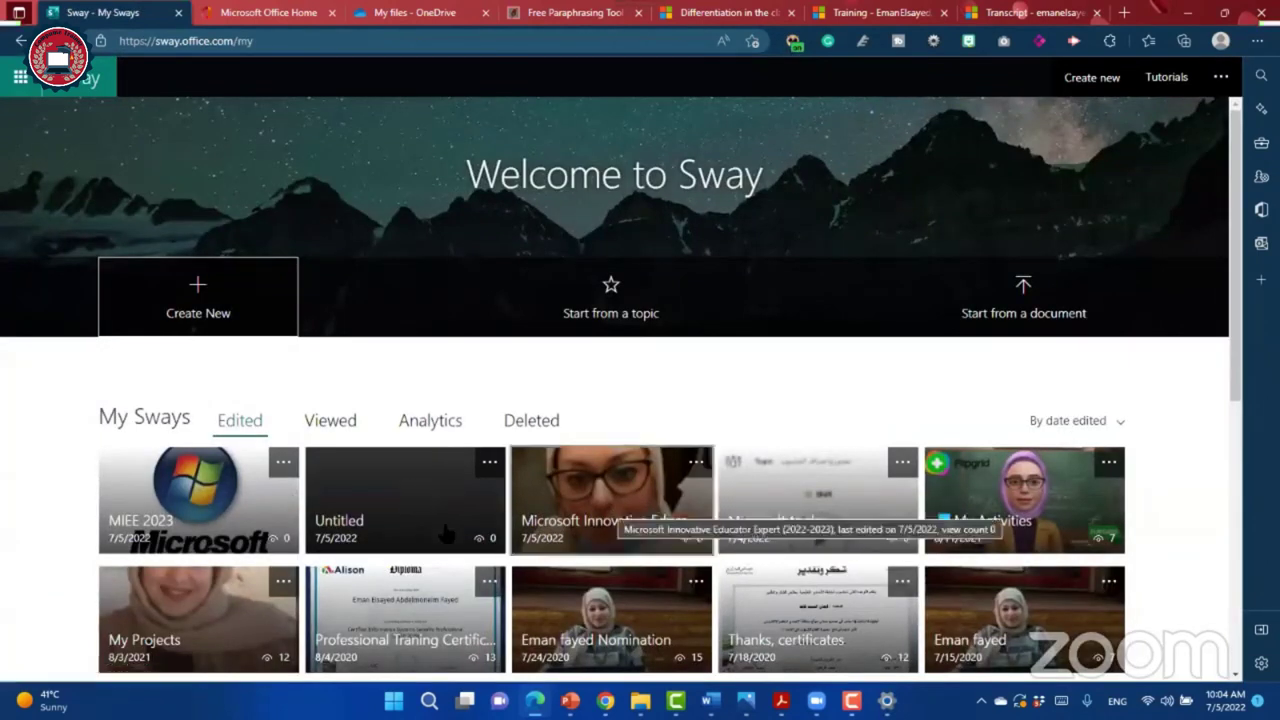
click(413, 503)
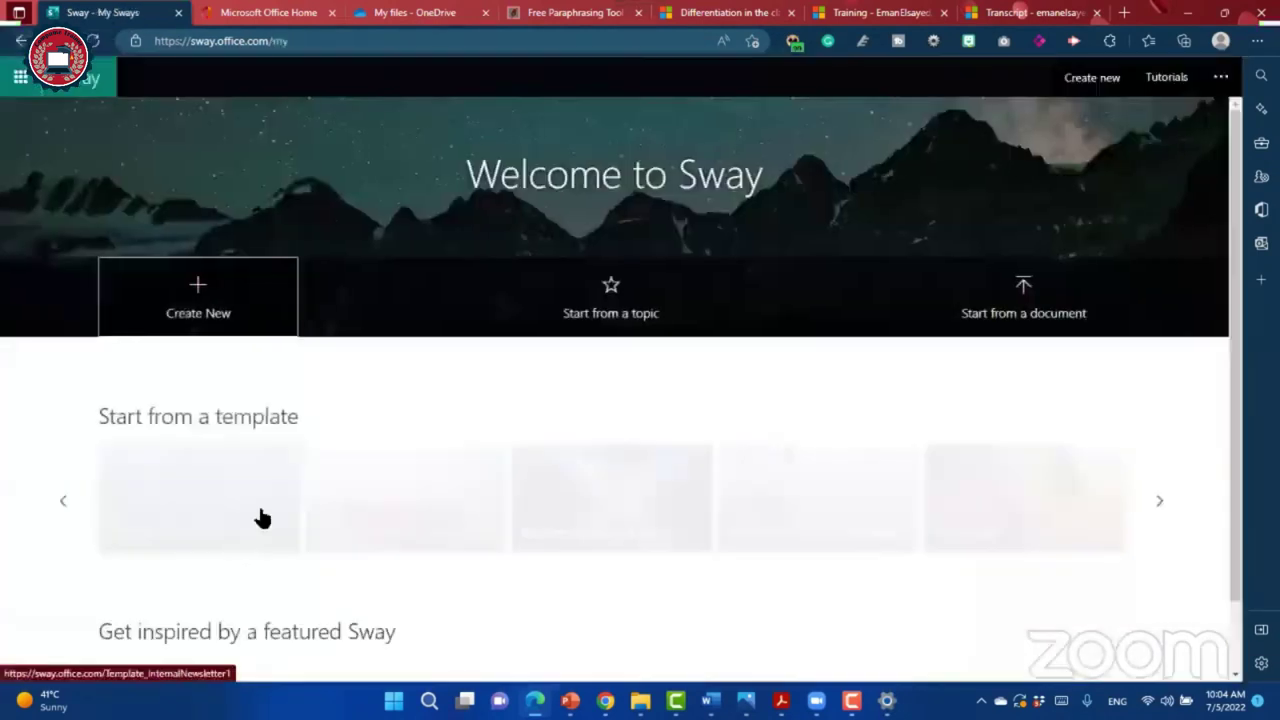
click(391, 445)
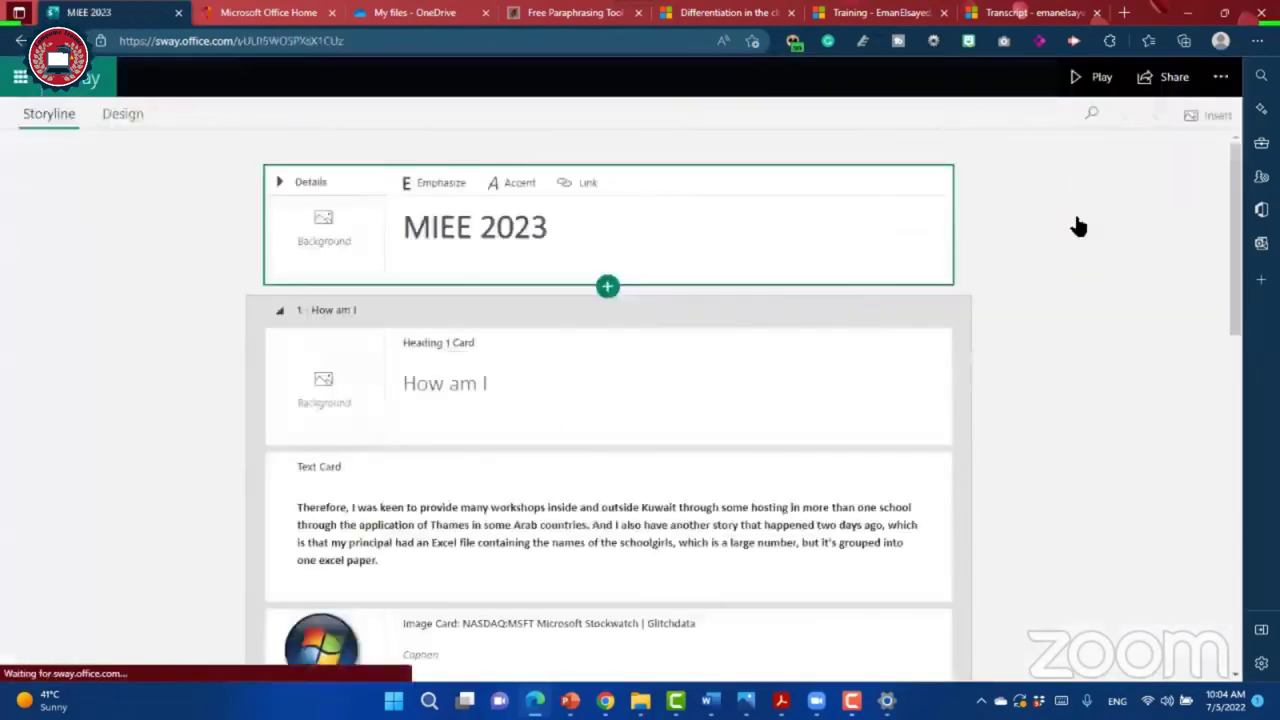
click(1168, 80)
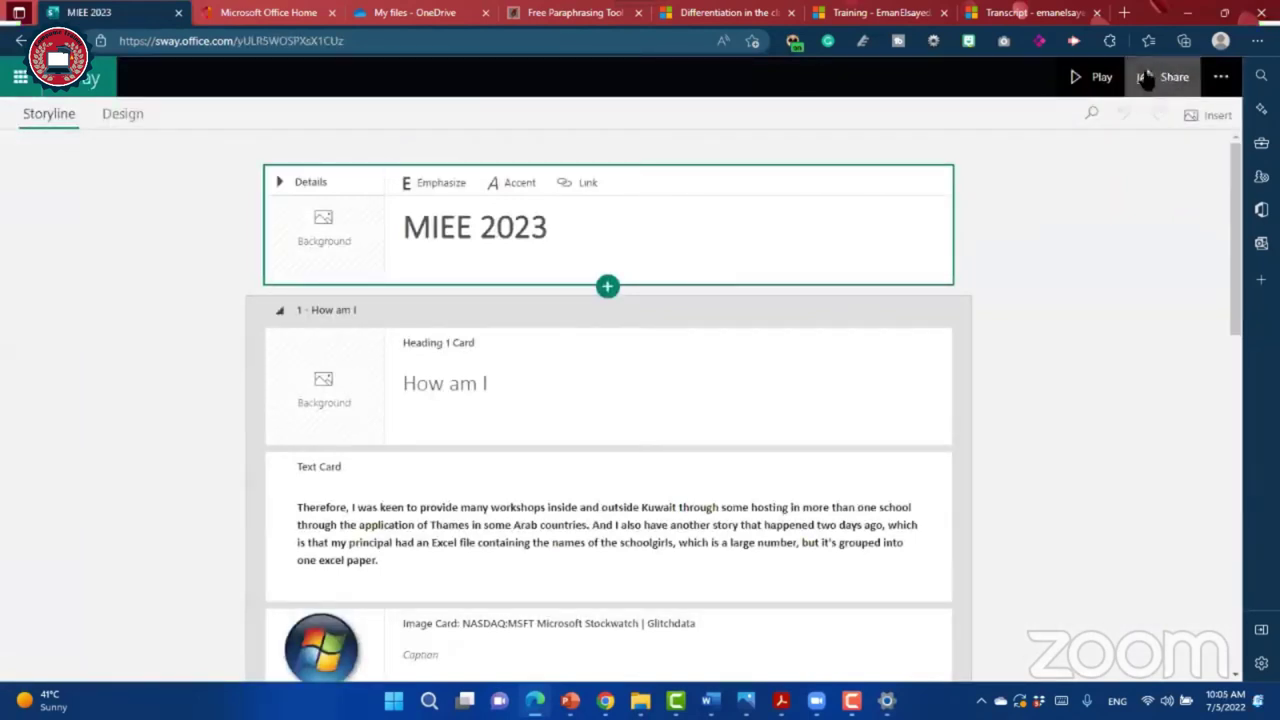
Step: Copy the MIEE 2023 Sway's view-only share link and close the sharing panel
click(1165, 80)
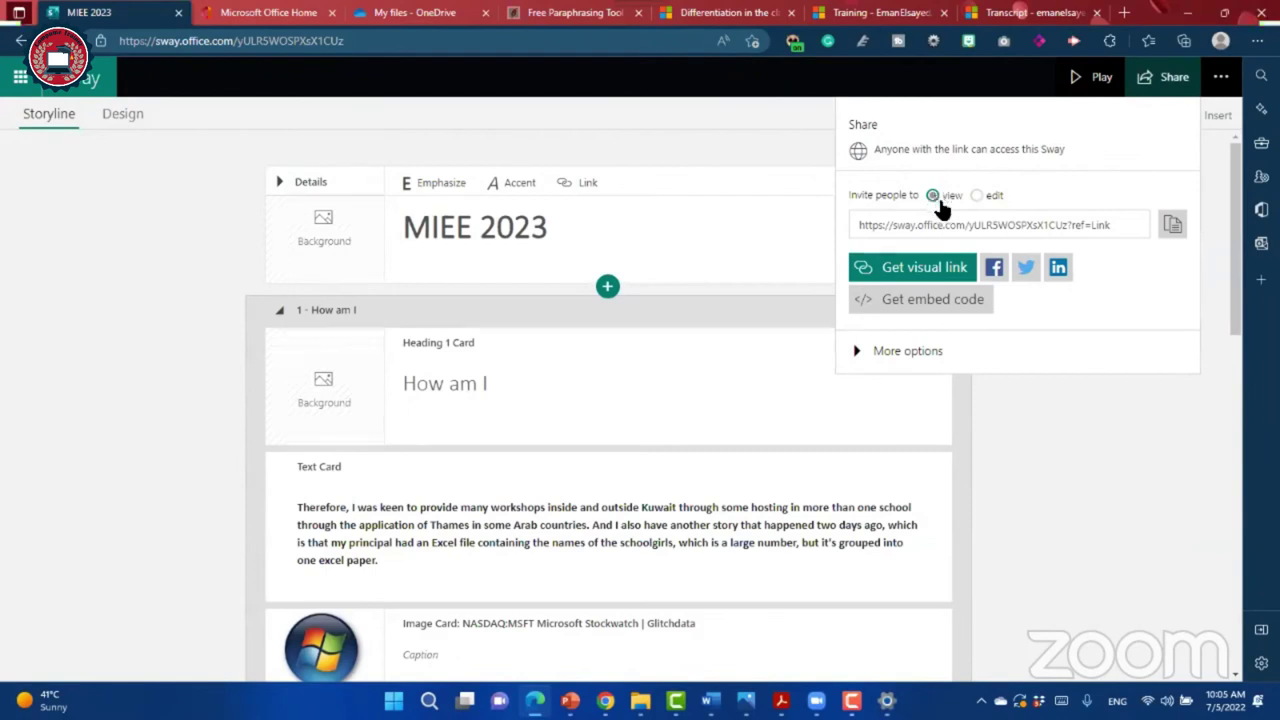
click(1172, 226)
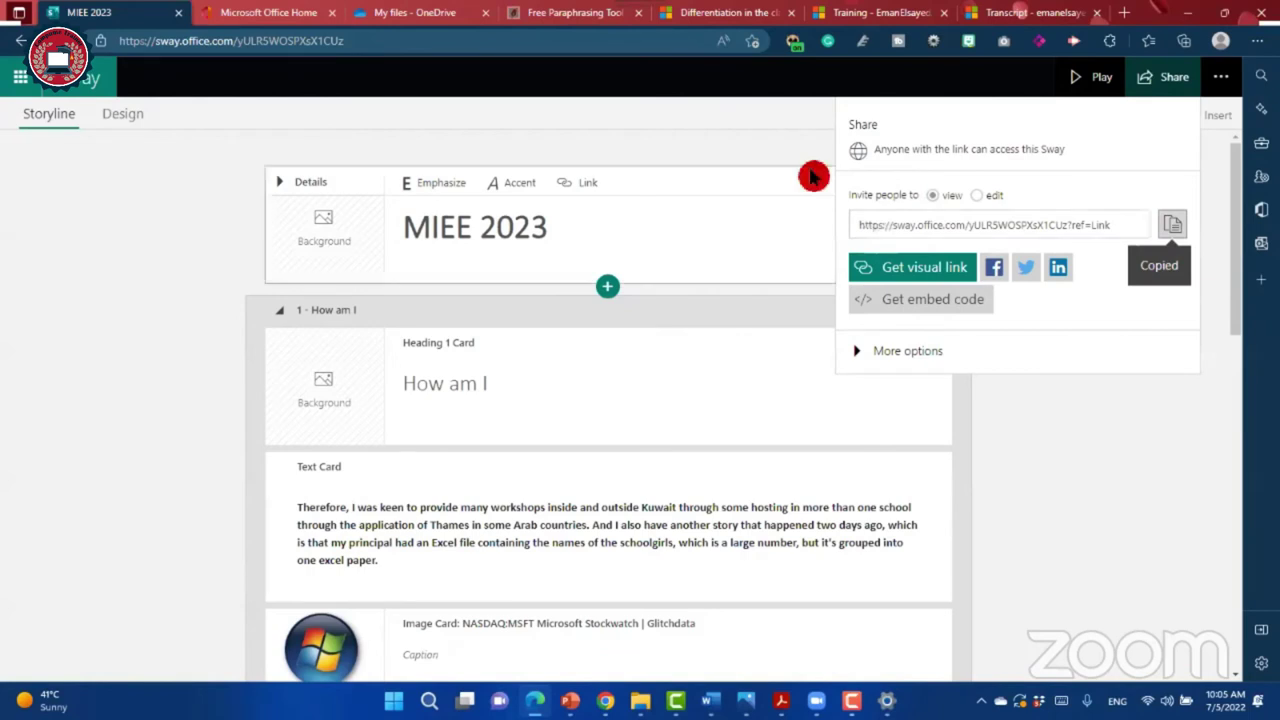
click(735, 153)
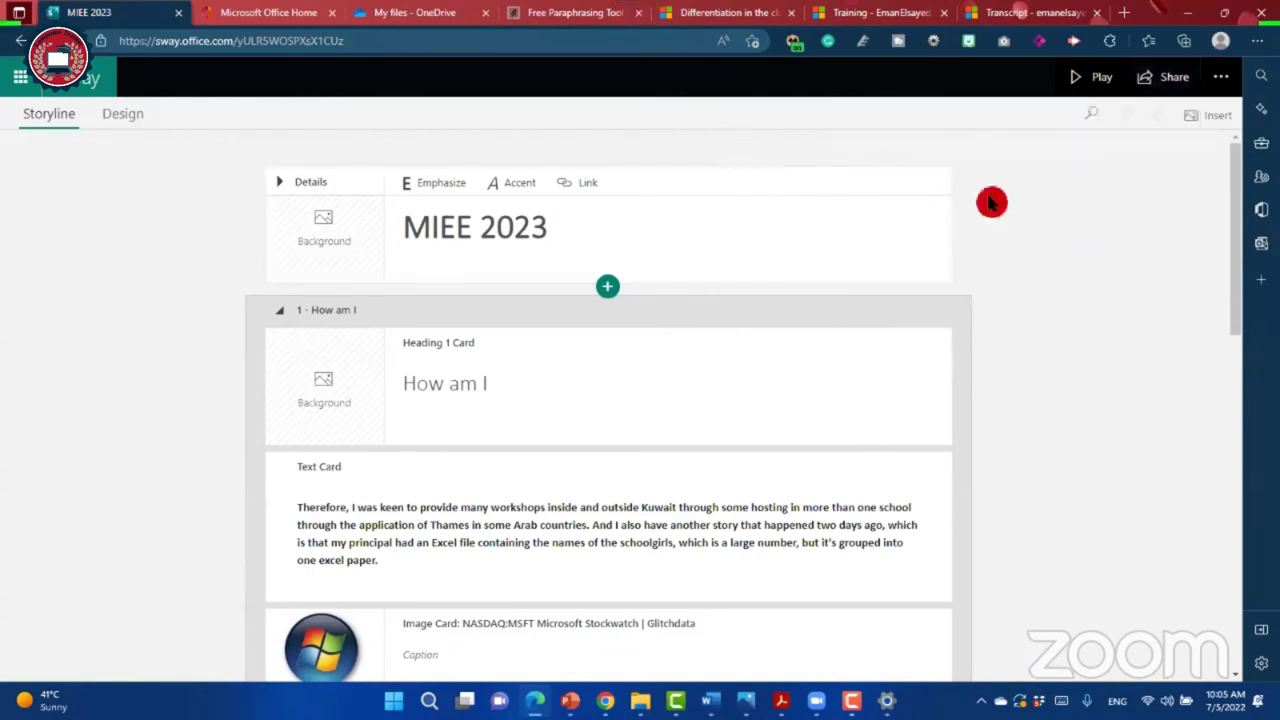
Step: Reopen the MIEE 2023 Sway's Share panel, showing anyone with the link can view
click(680, 286)
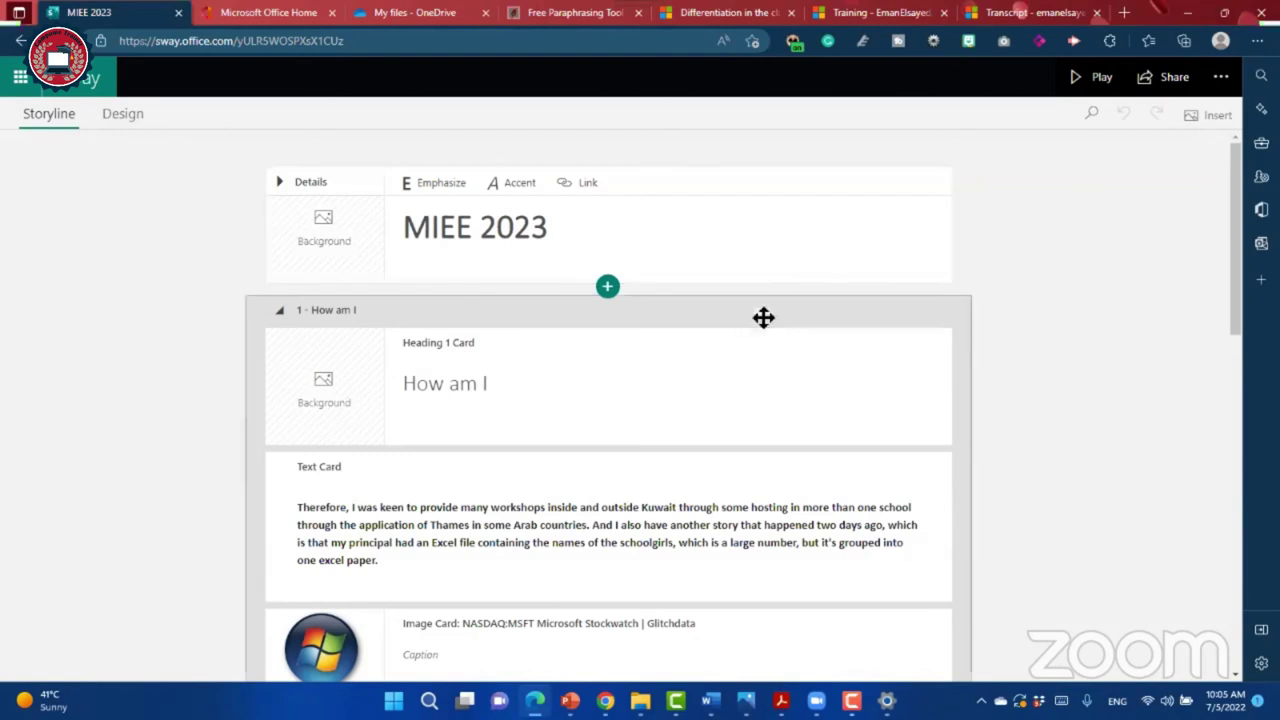
click(851, 306)
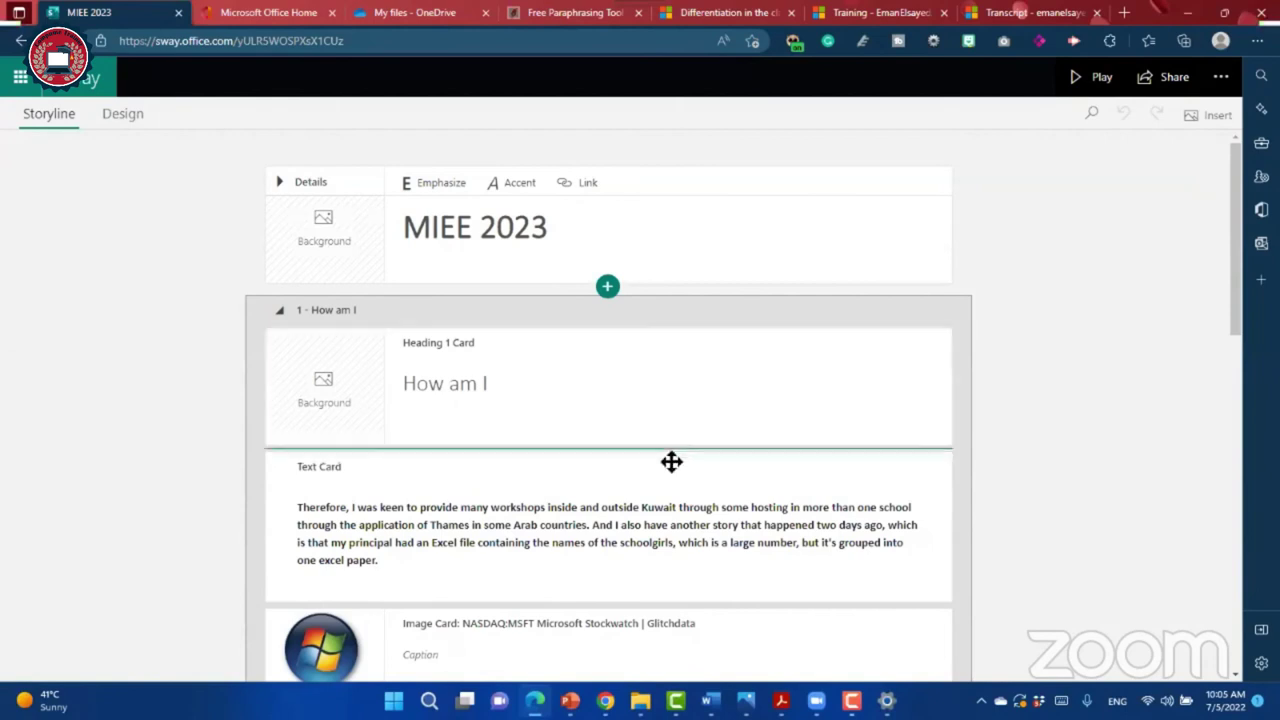
scroll(670, 470, down, 2)
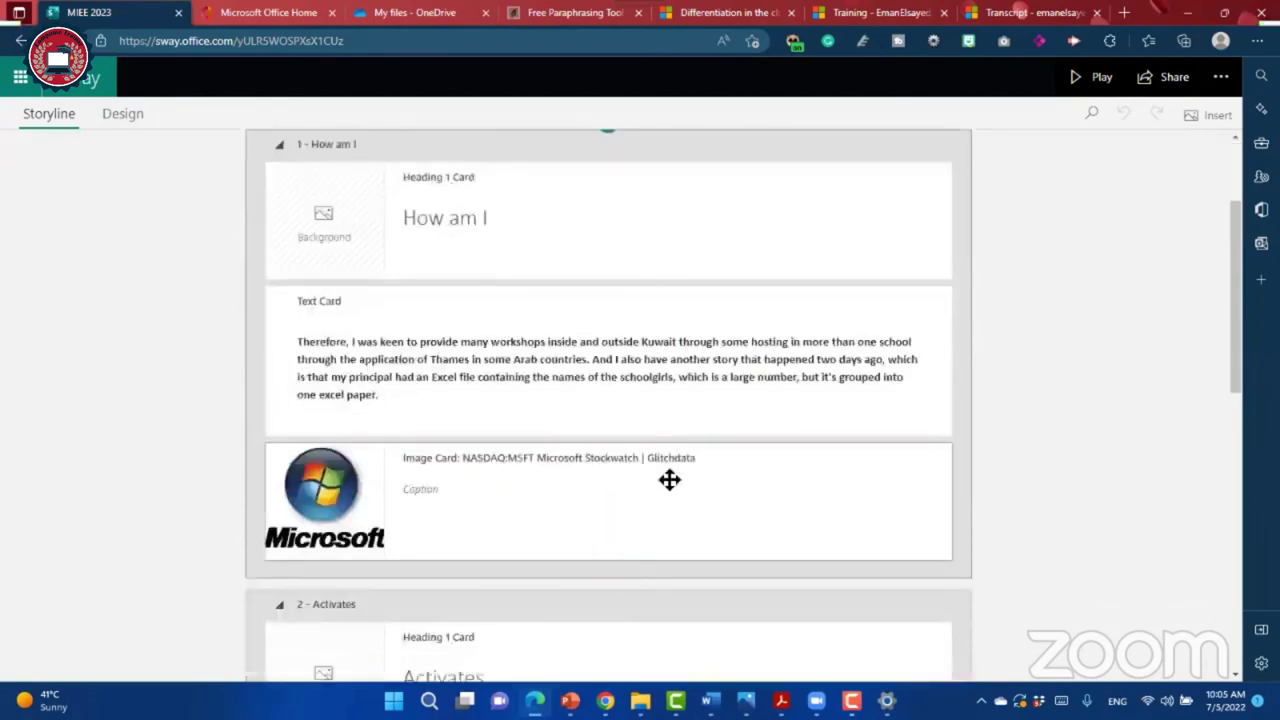
click(1163, 77)
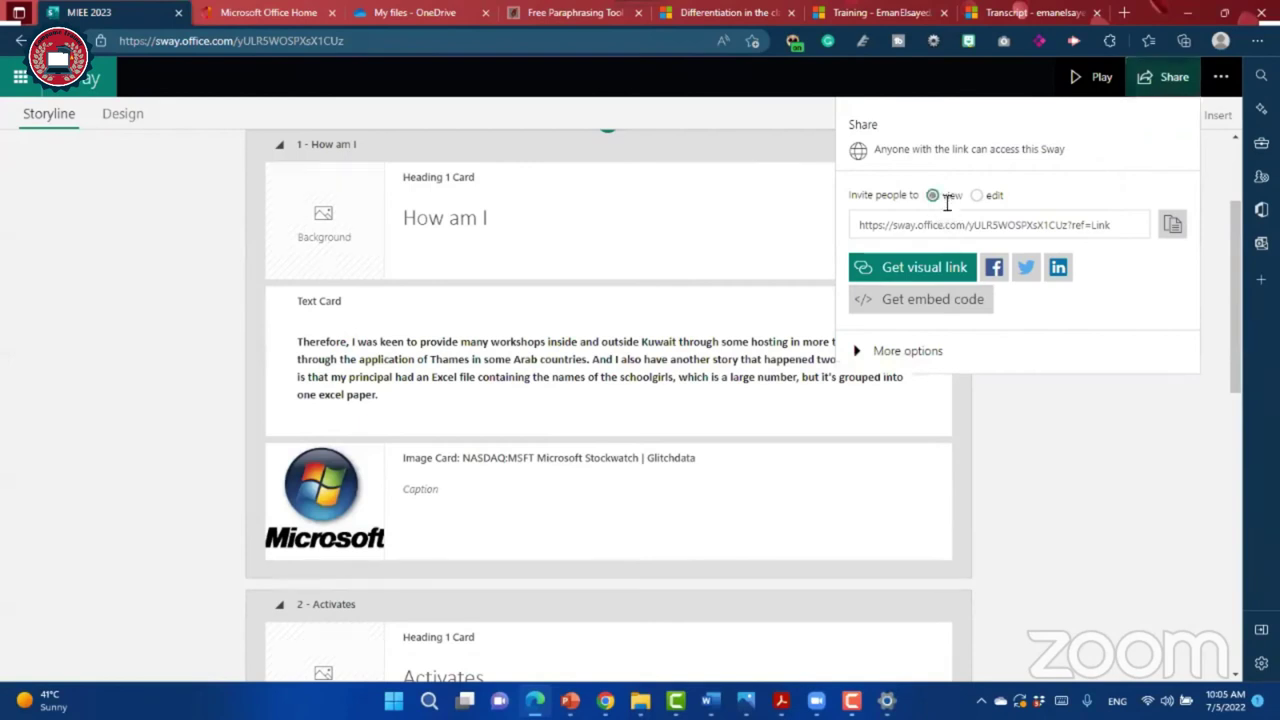
Step: Close the Share panel and bring up Chrome's taskbar jump list
click(1035, 455)
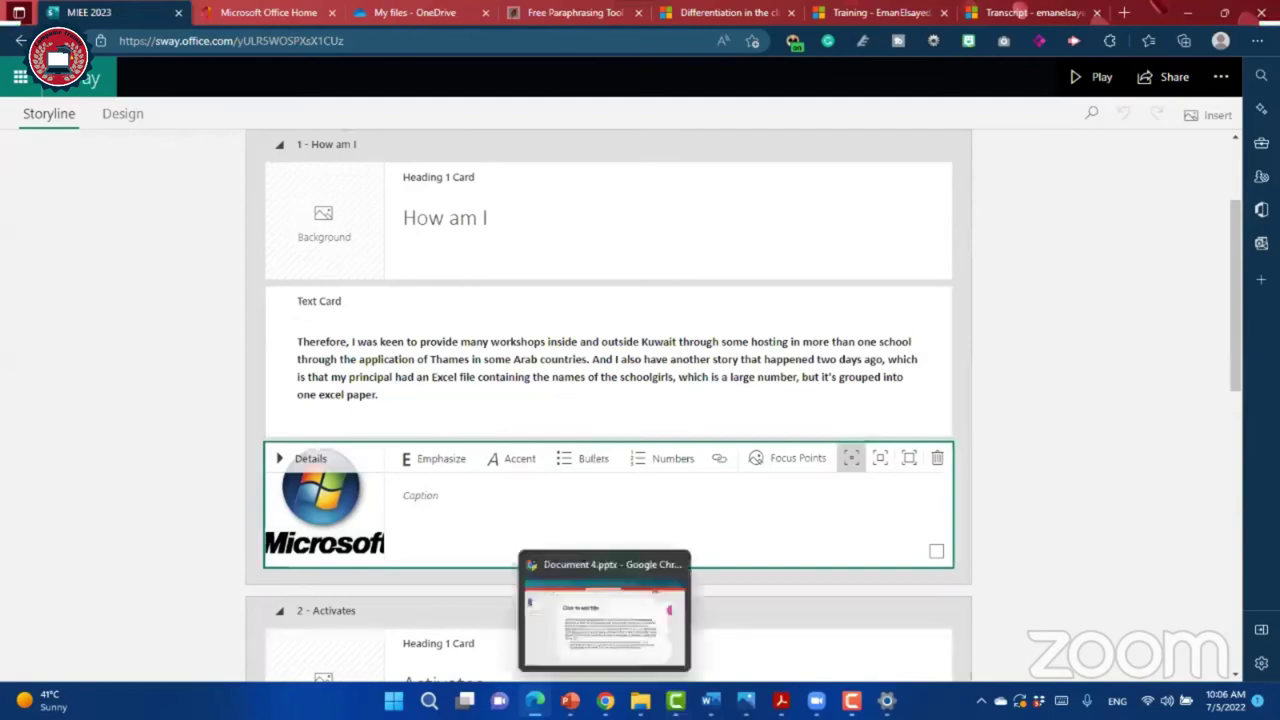
right_click(605, 700)
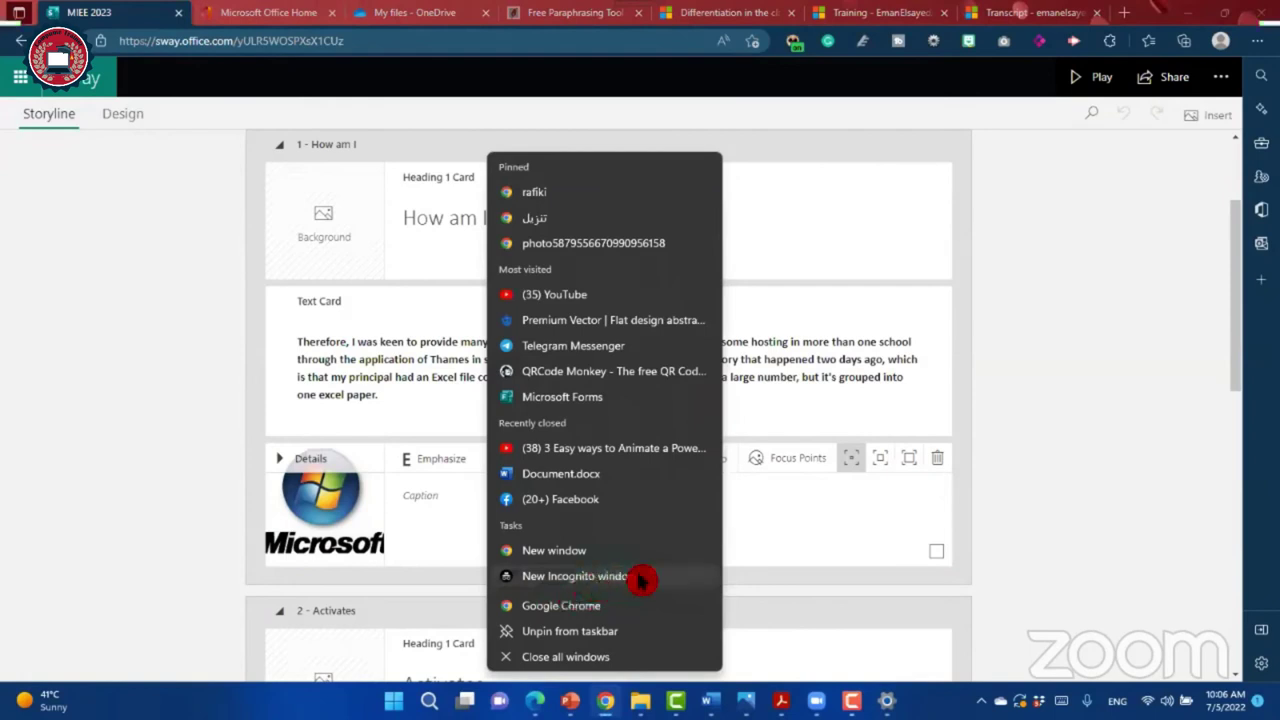
Step: Load the copied view-only MIEE 2023 Sway link in a new Chrome Incognito window
click(632, 578)
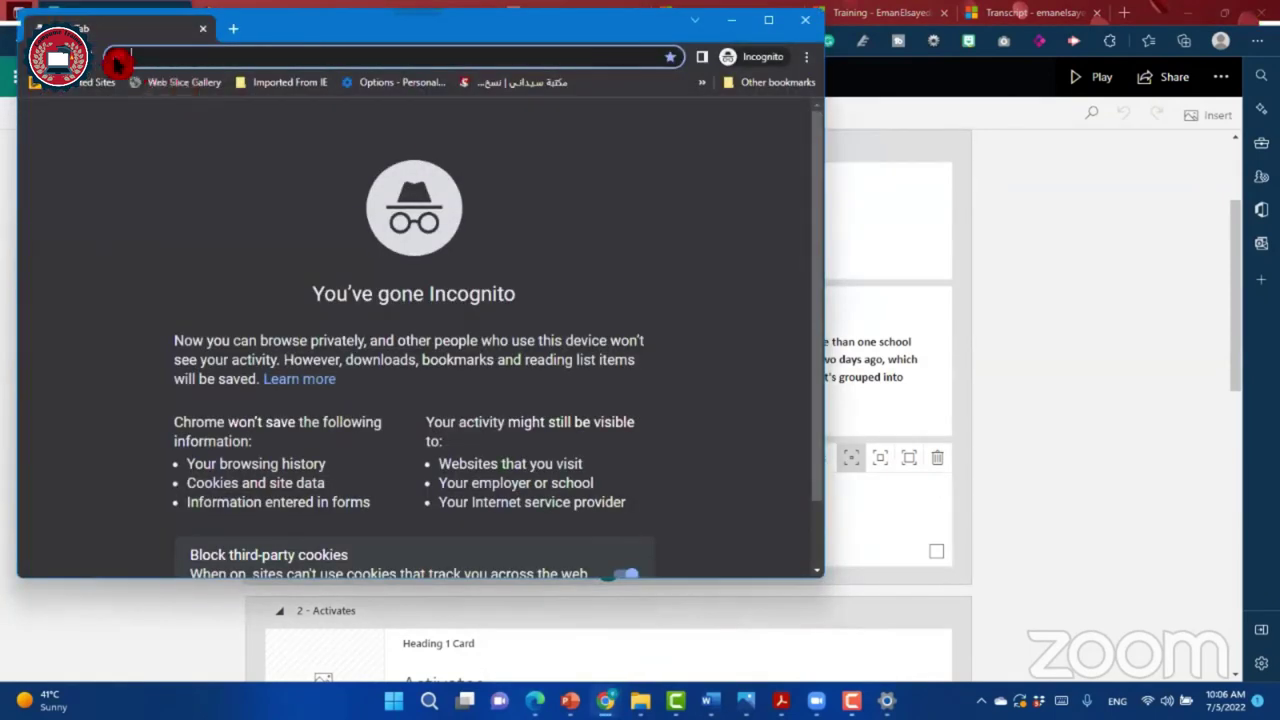
drag(709, 191, 421, 162)
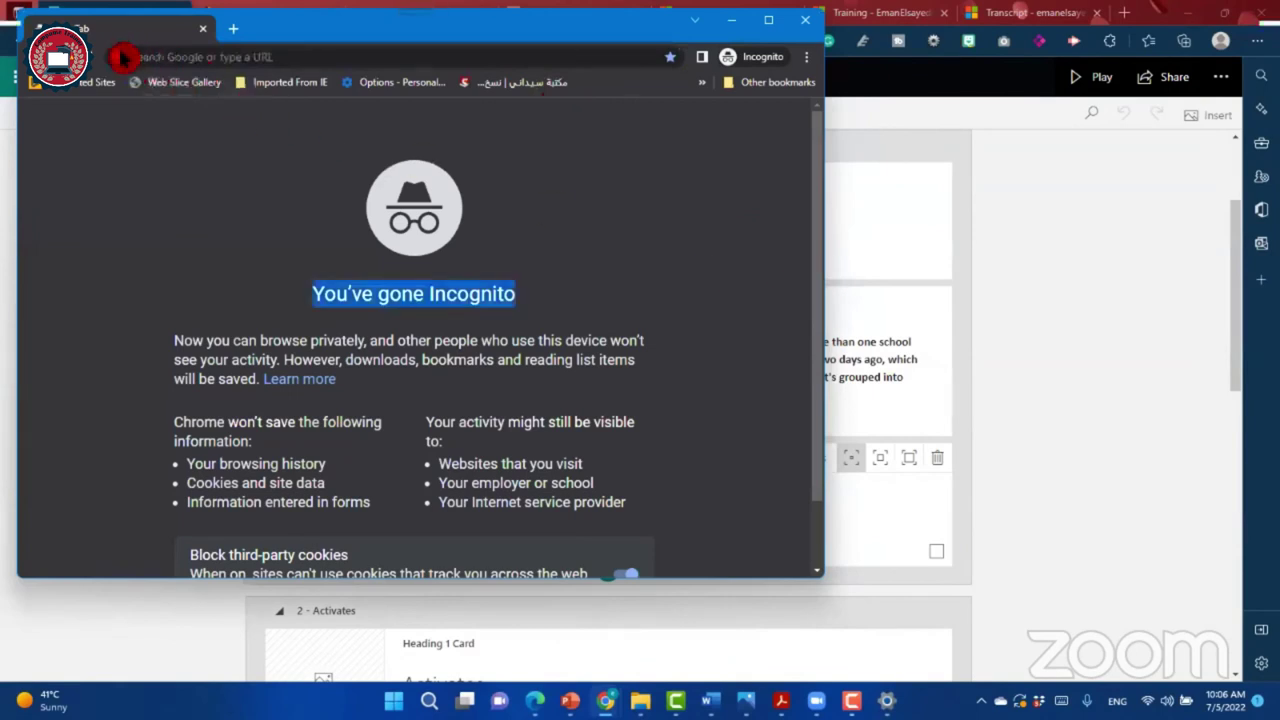
click(171, 60)
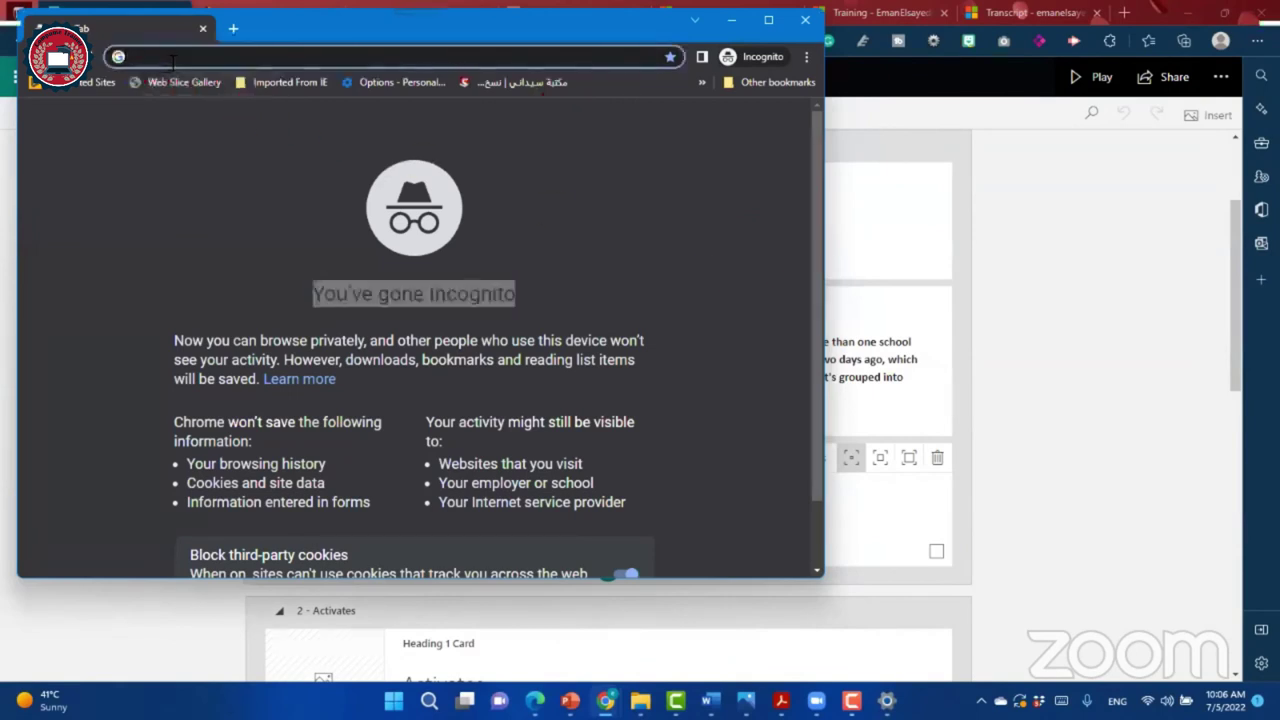
key(ctrl+v)
key(Return)
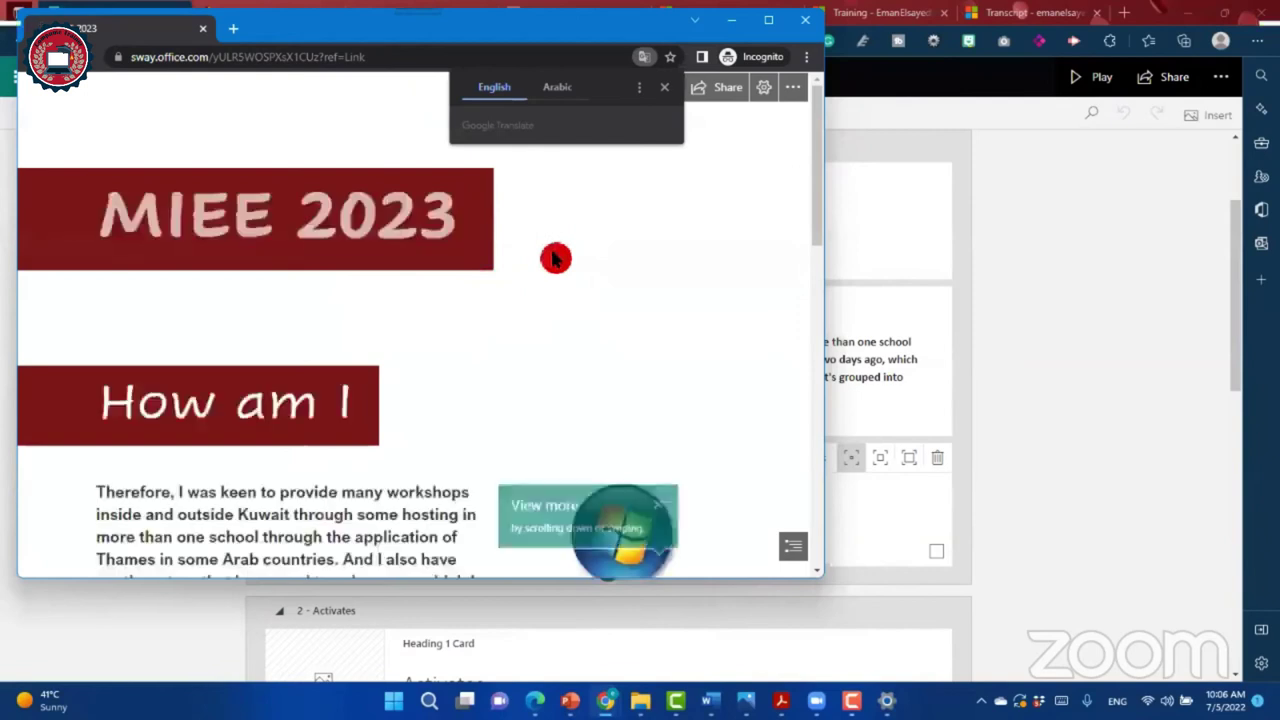
Step: Scroll through the shared MIEE 2023 Sway to see how viewers see it
scroll(430, 282, down, 1)
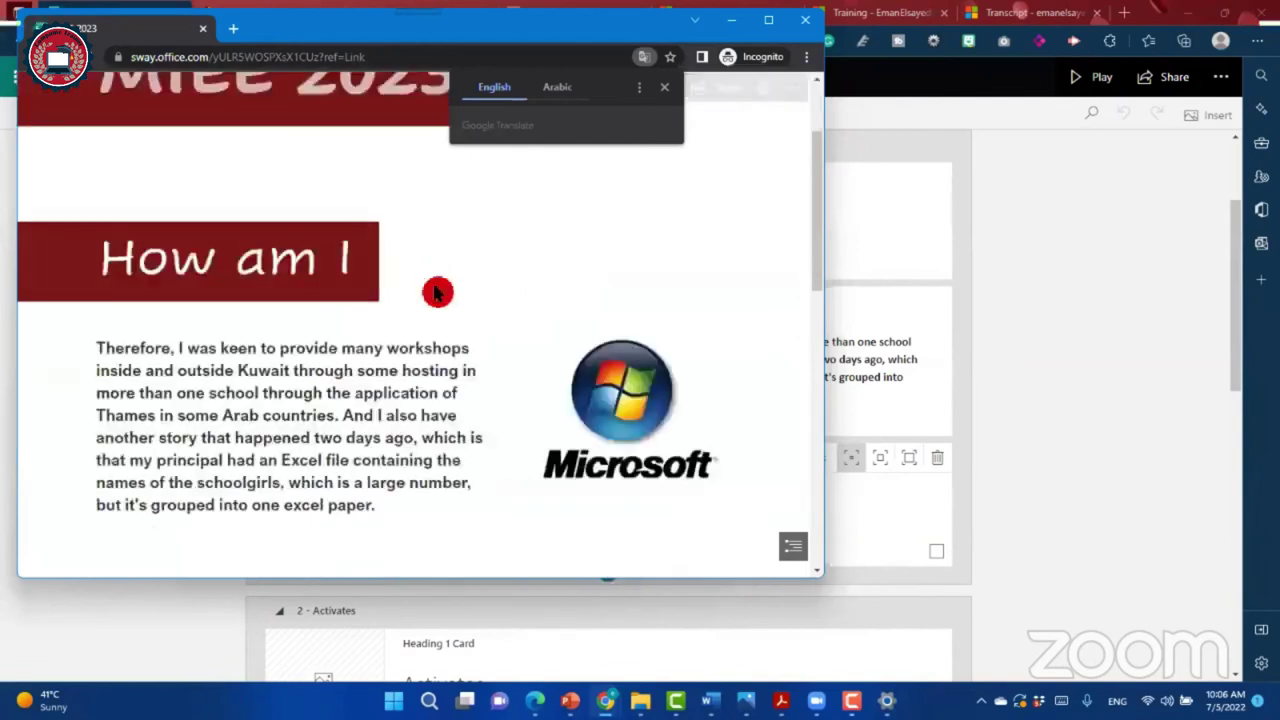
scroll(437, 287, down, 5)
scroll(437, 287, down, 1)
scroll(440, 305, down, 1)
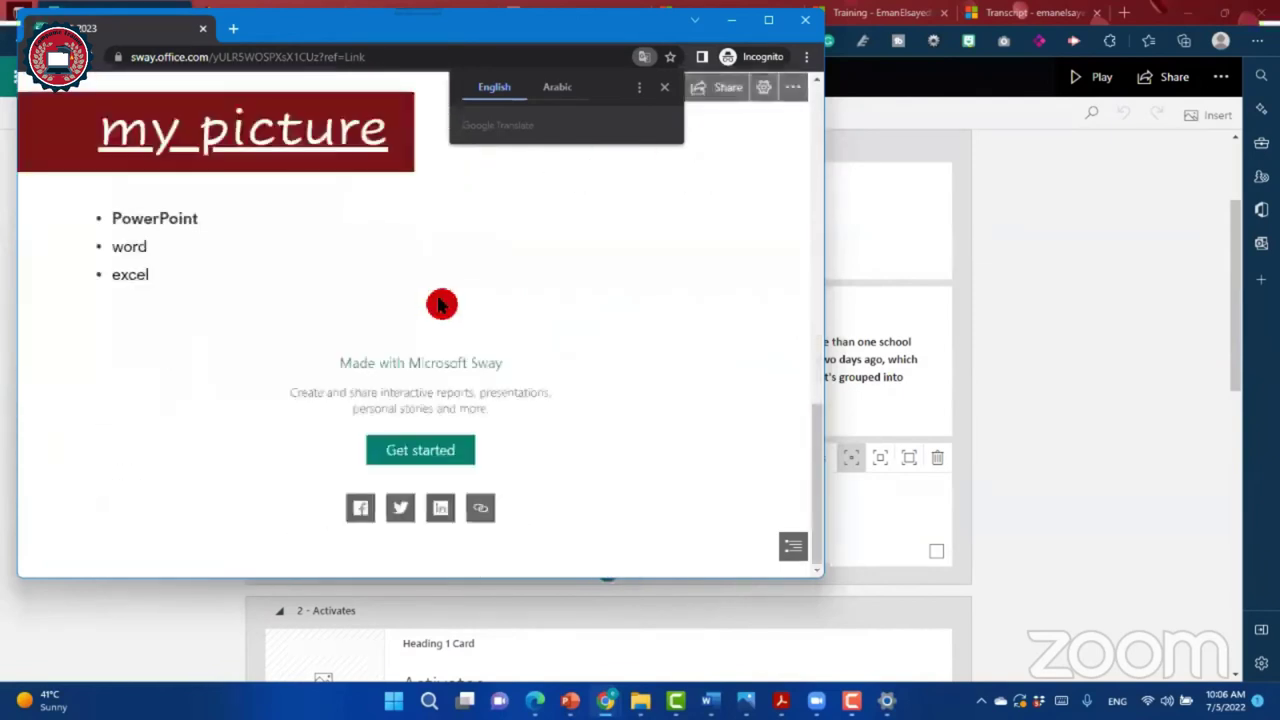
scroll(440, 303, up, 3)
scroll(440, 298, up, 3)
scroll(460, 290, up, 2)
scroll(490, 283, up, 1)
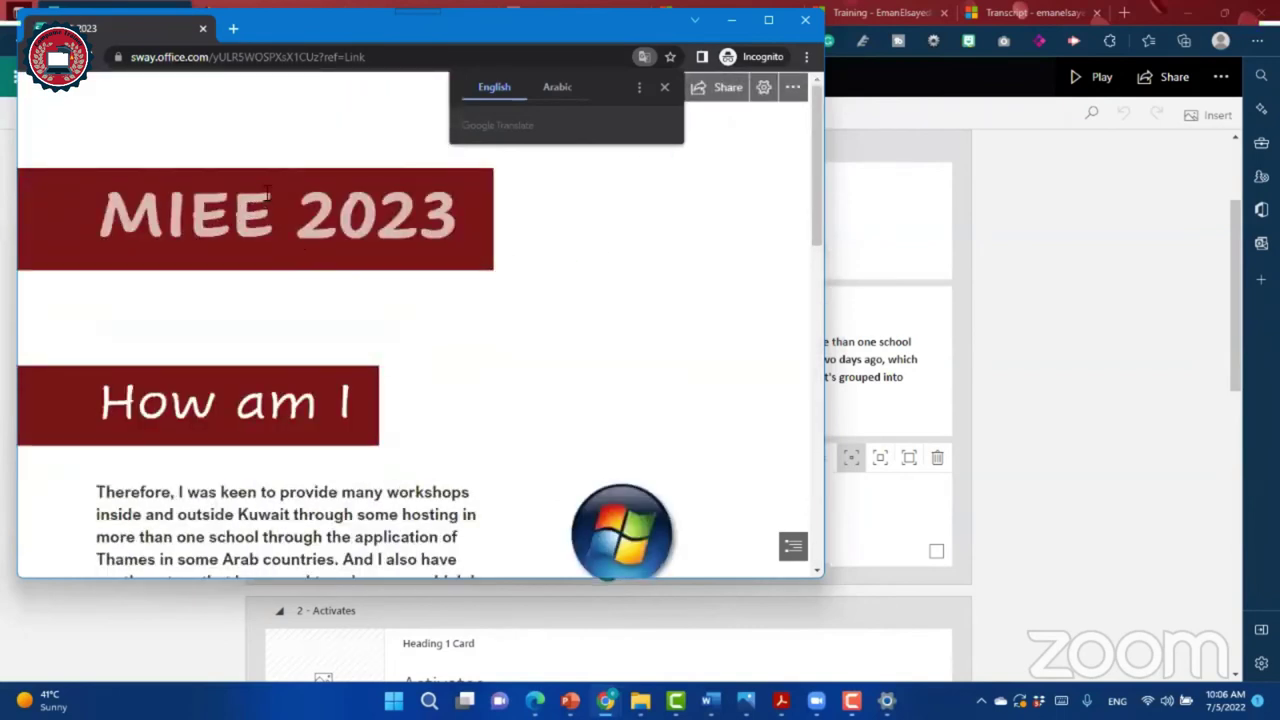
Step: Maximize the Incognito window, then switch back to the Sway editor in Edge
click(176, 36)
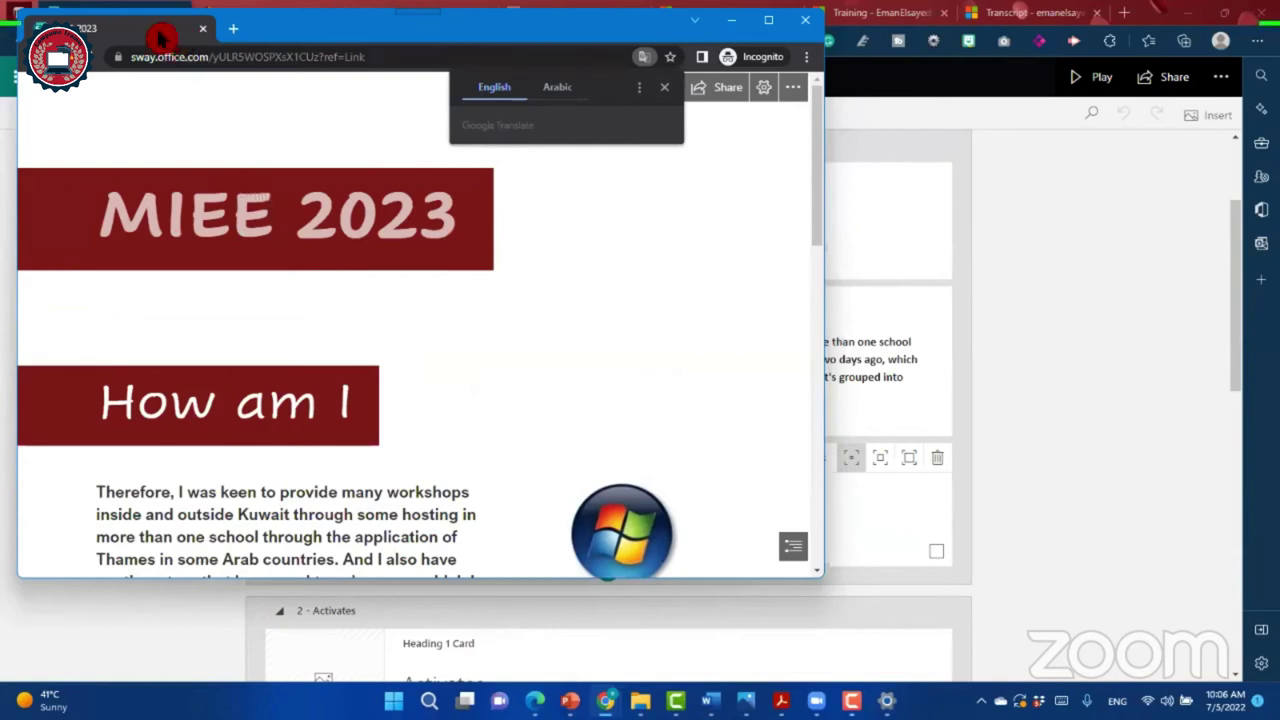
mouse_move(176, 36)
mouse_down()
mouse_move(167, 55)
mouse_move(838, 120)
mouse_up()
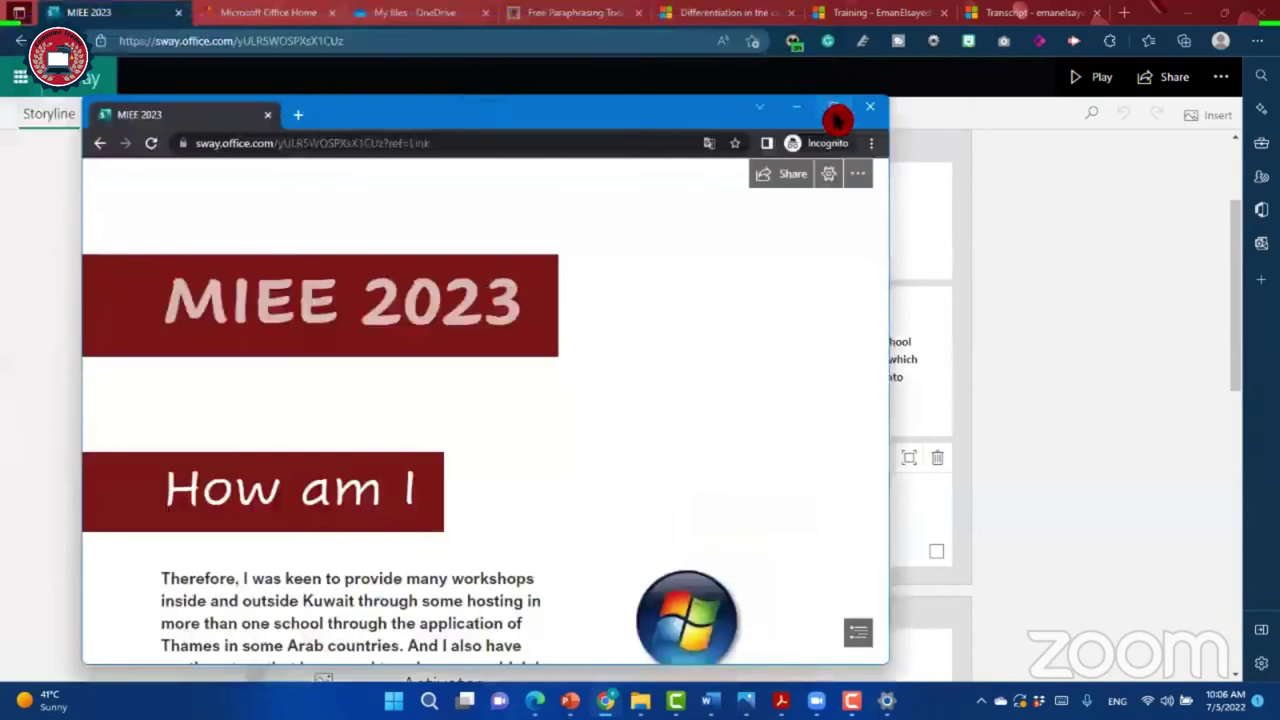
click(836, 118)
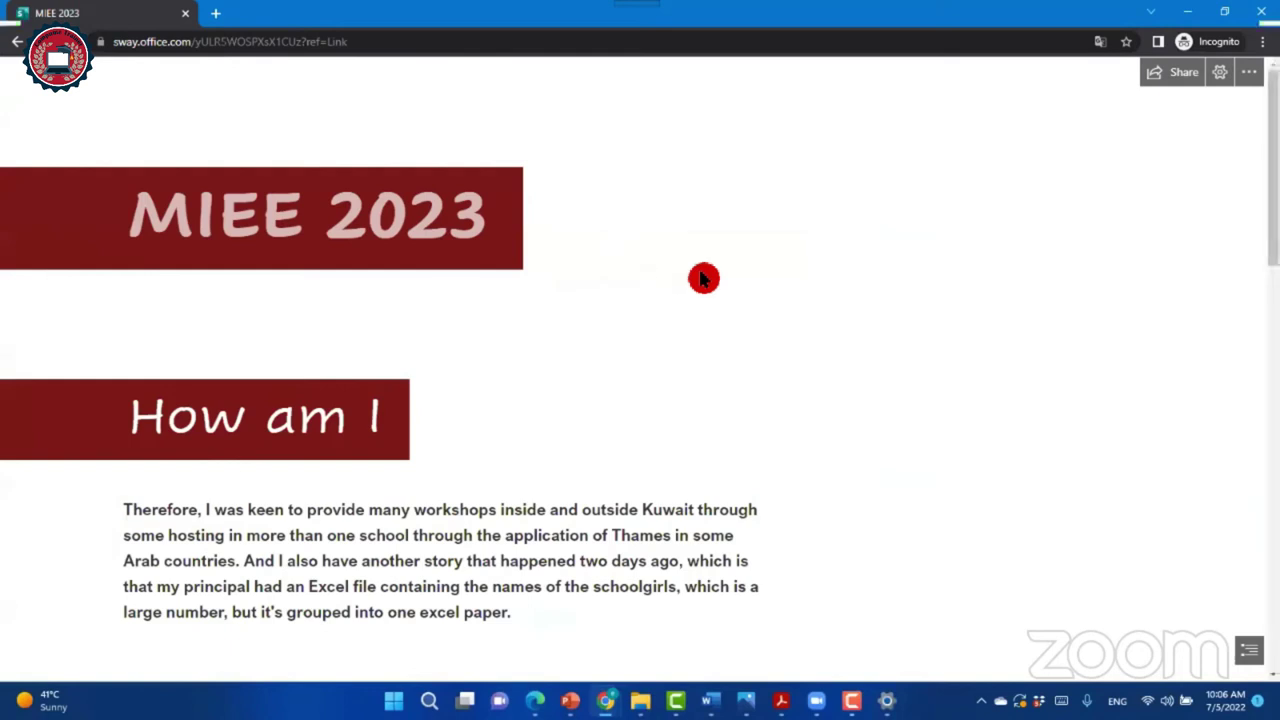
click(524, 490)
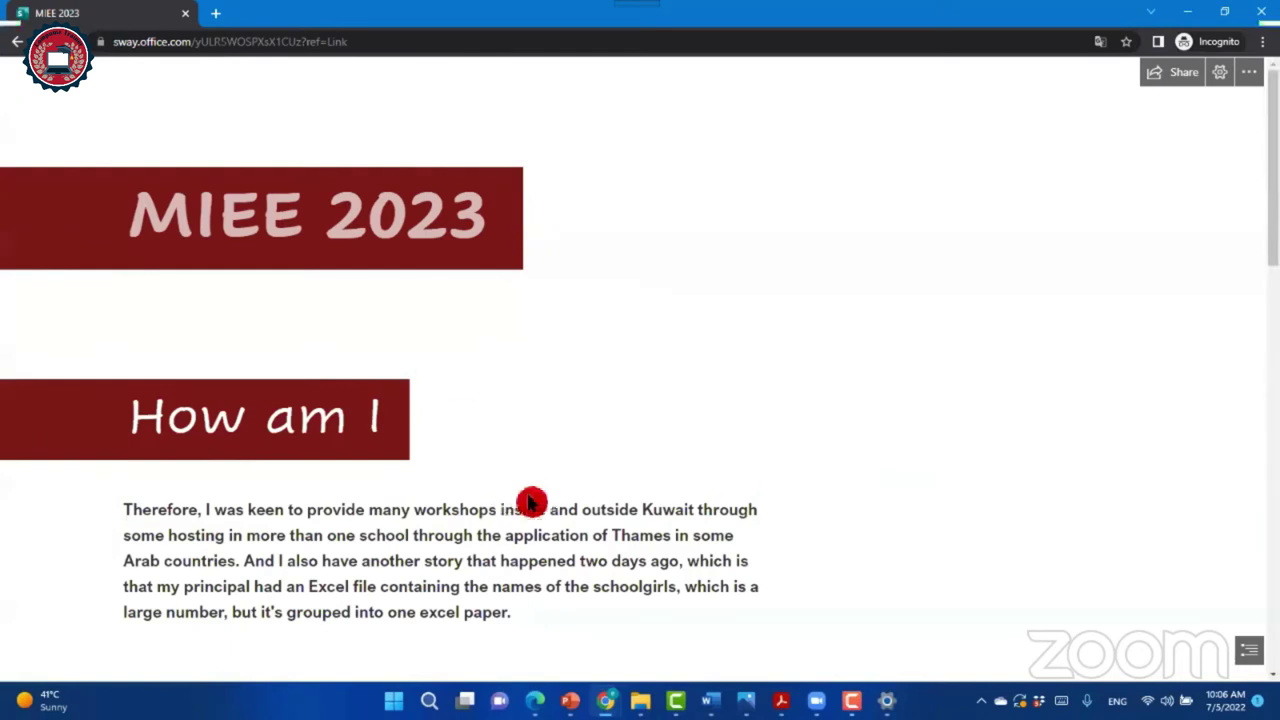
click(605, 700)
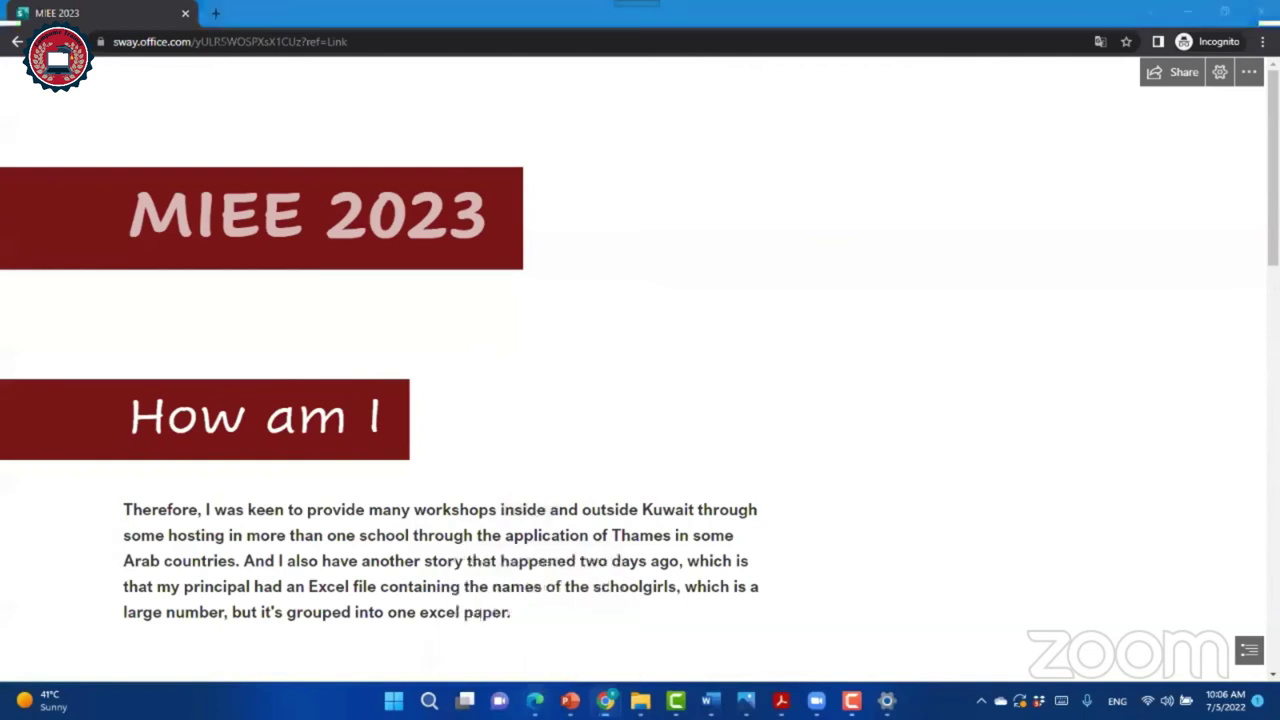
click(540, 695)
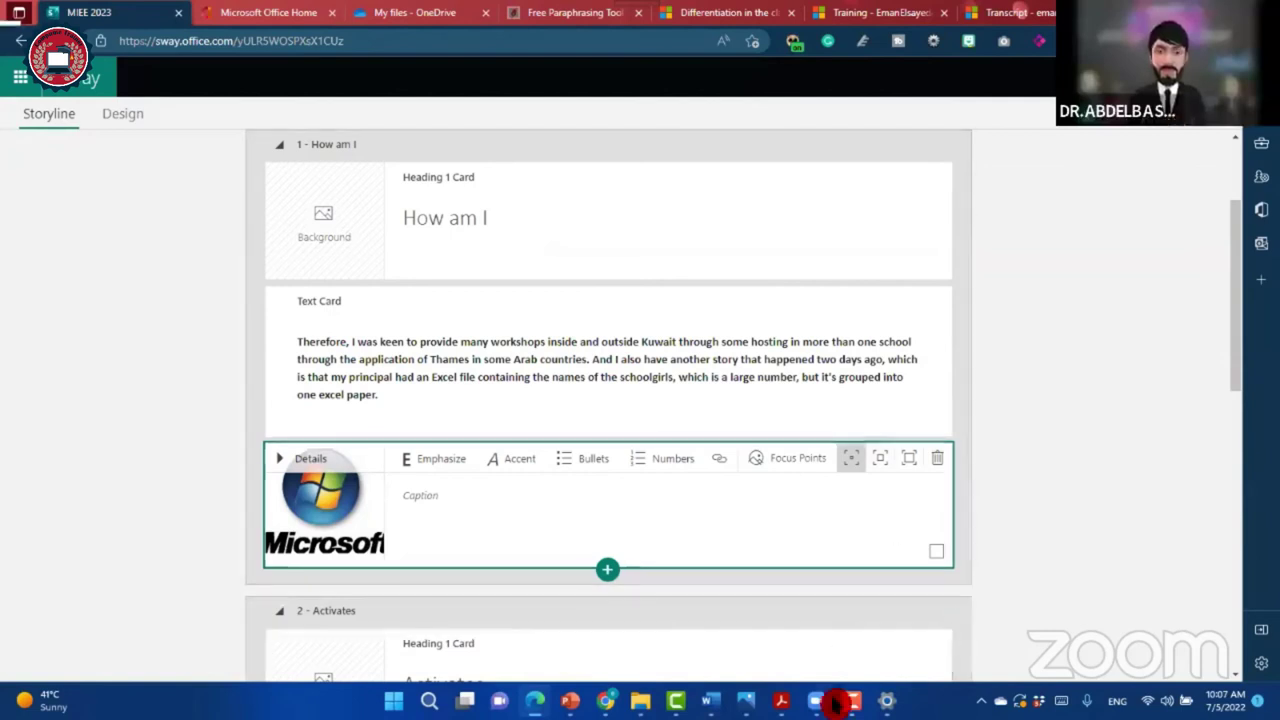
mouse_move(833, 700)
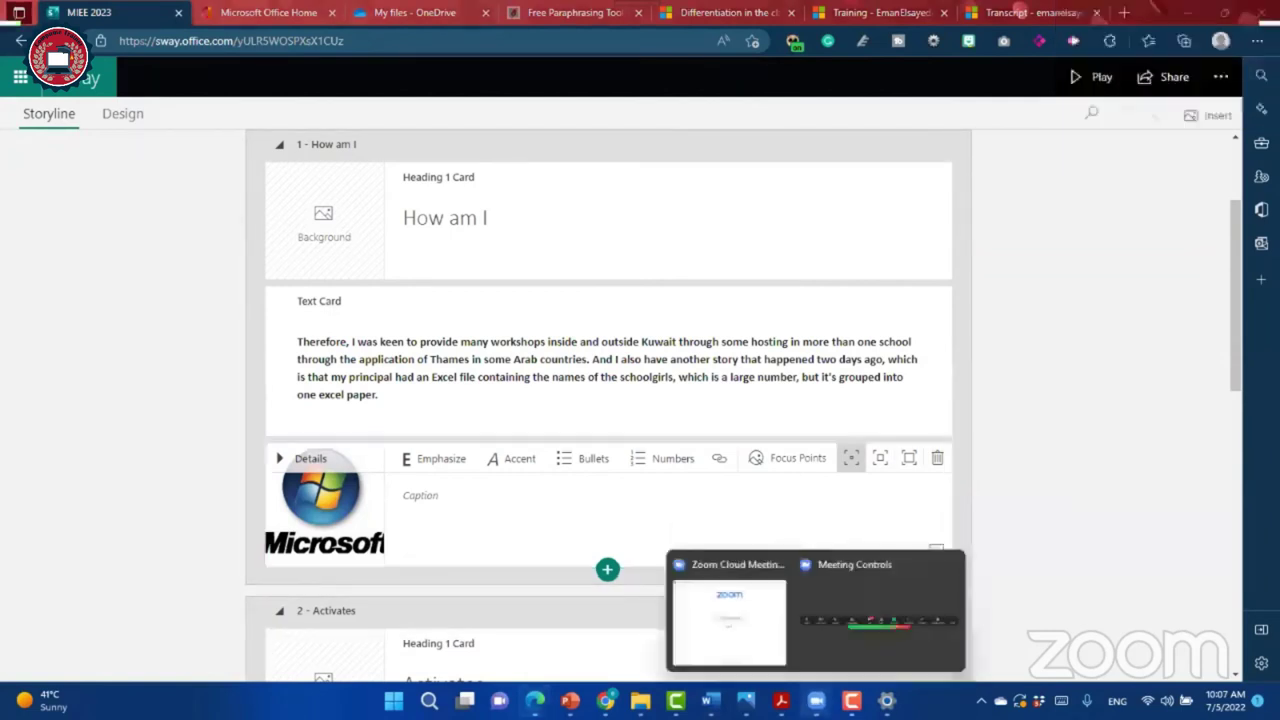
click(757, 645)
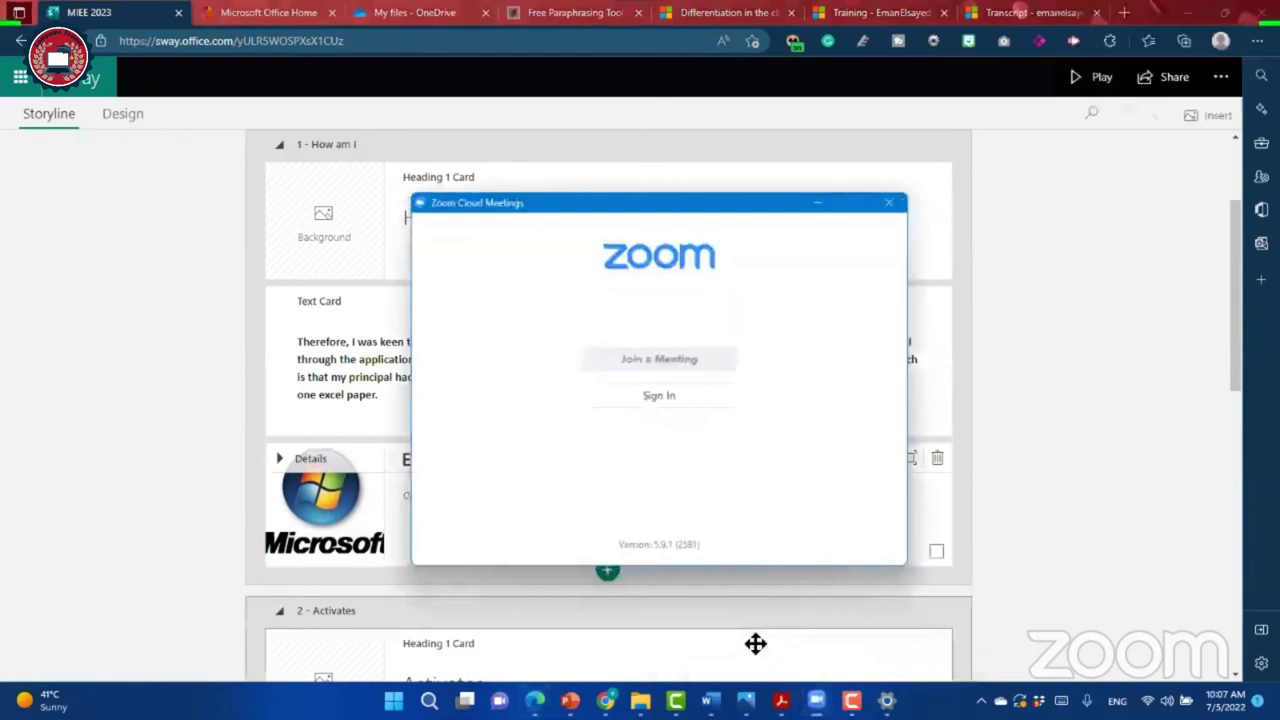
mouse_move(816, 700)
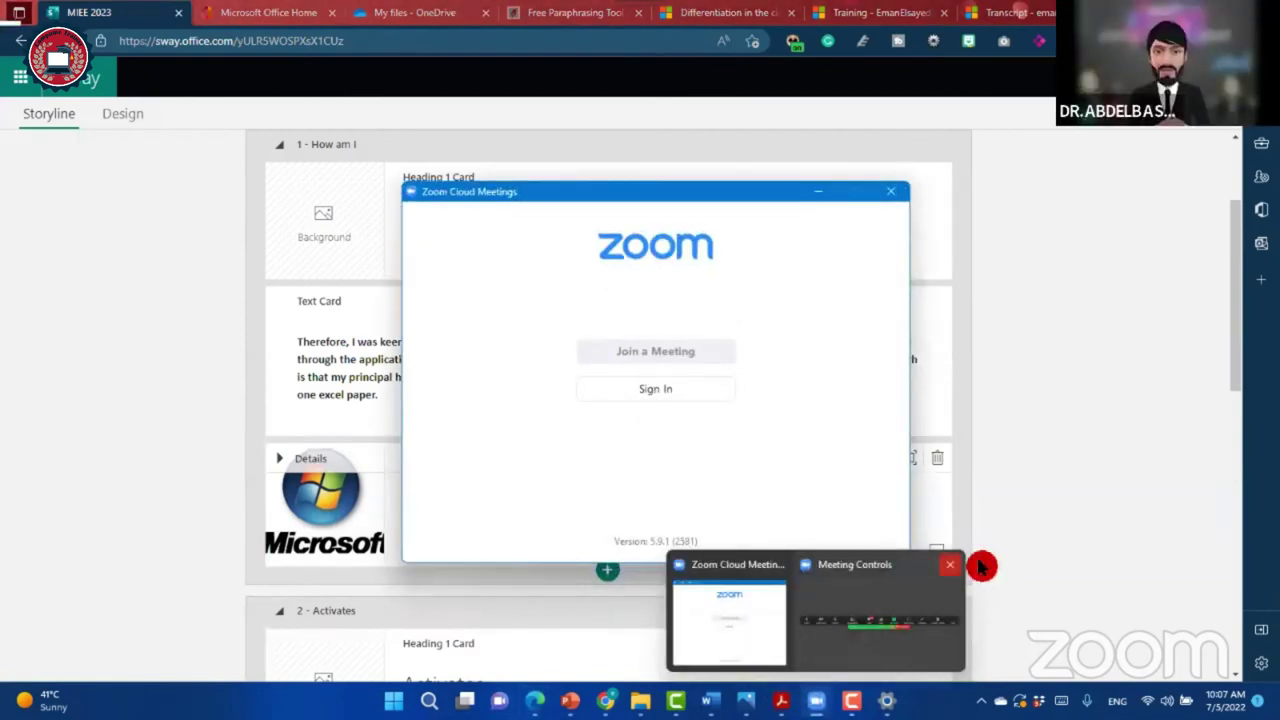
click(818, 191)
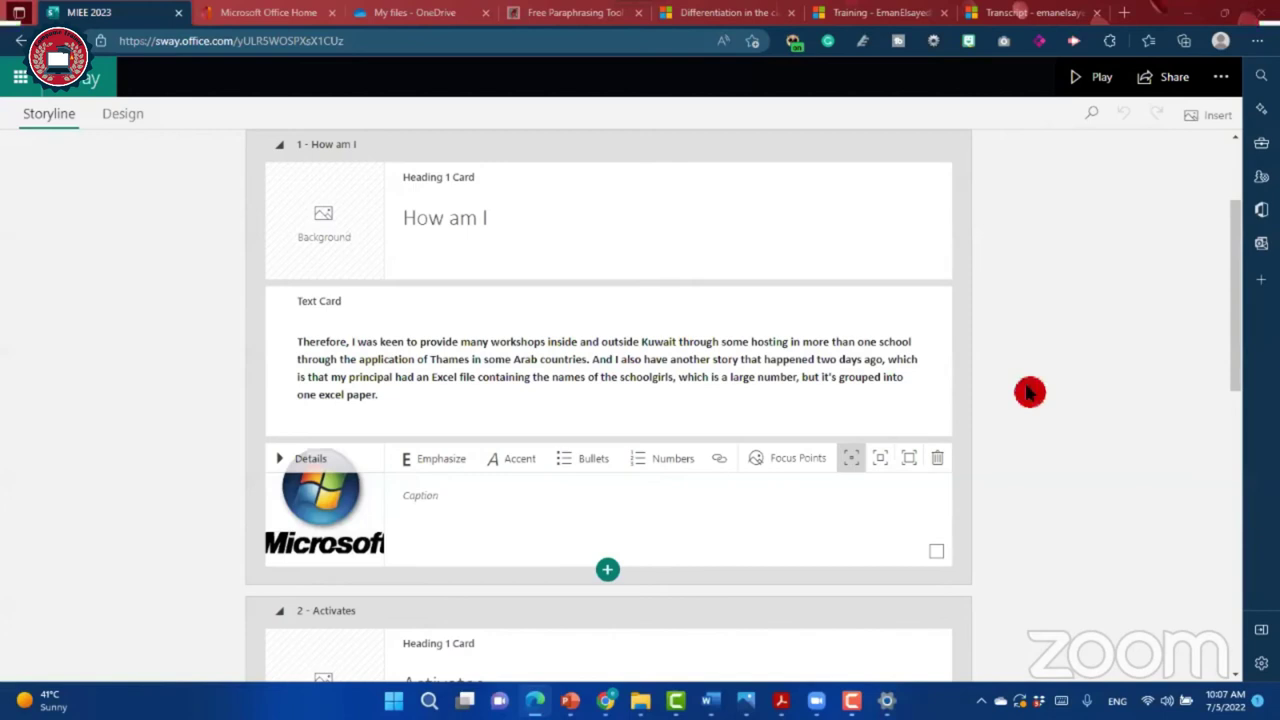
Step: Emphasize the workshops paragraph in the How am I text card
key(Up)
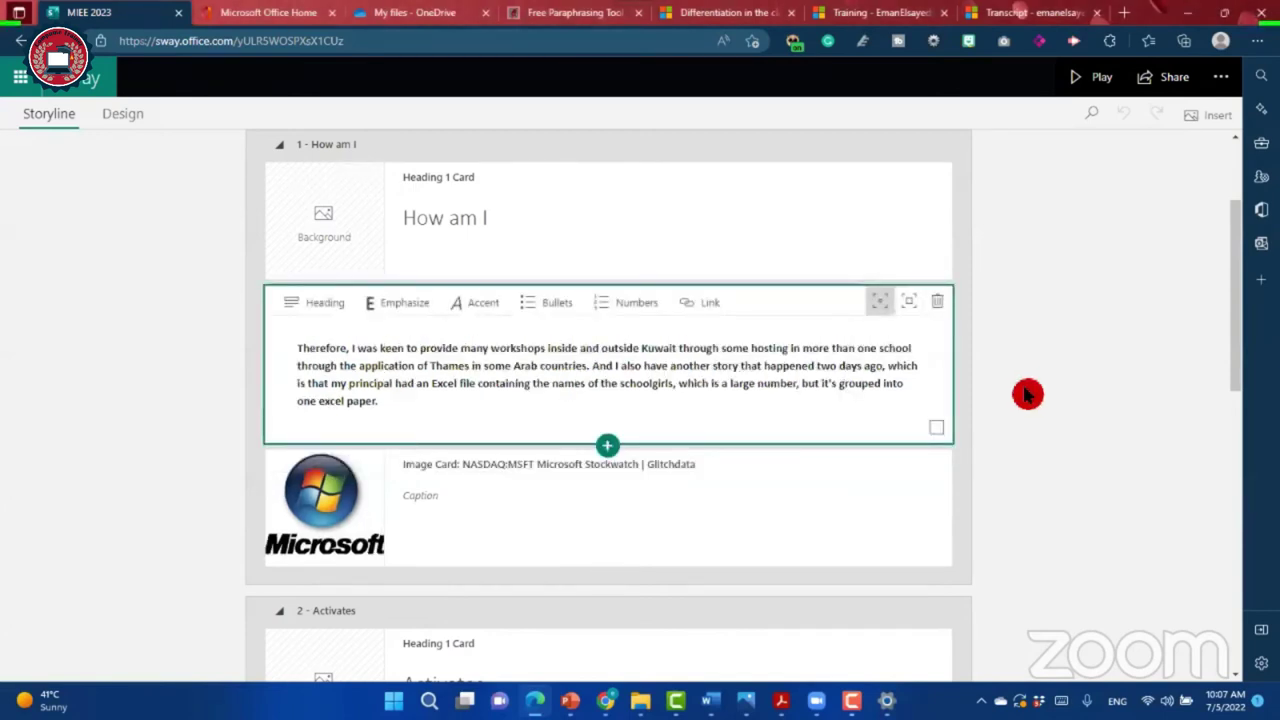
click(1013, 417)
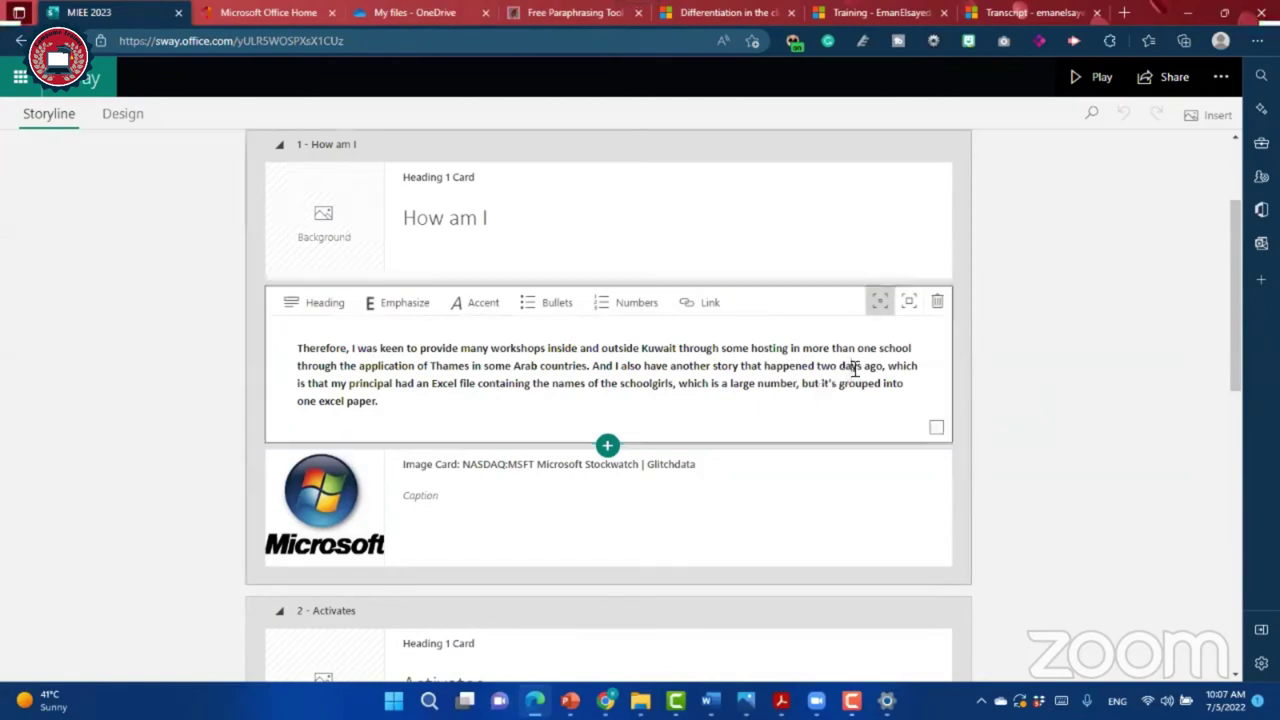
click(855, 368)
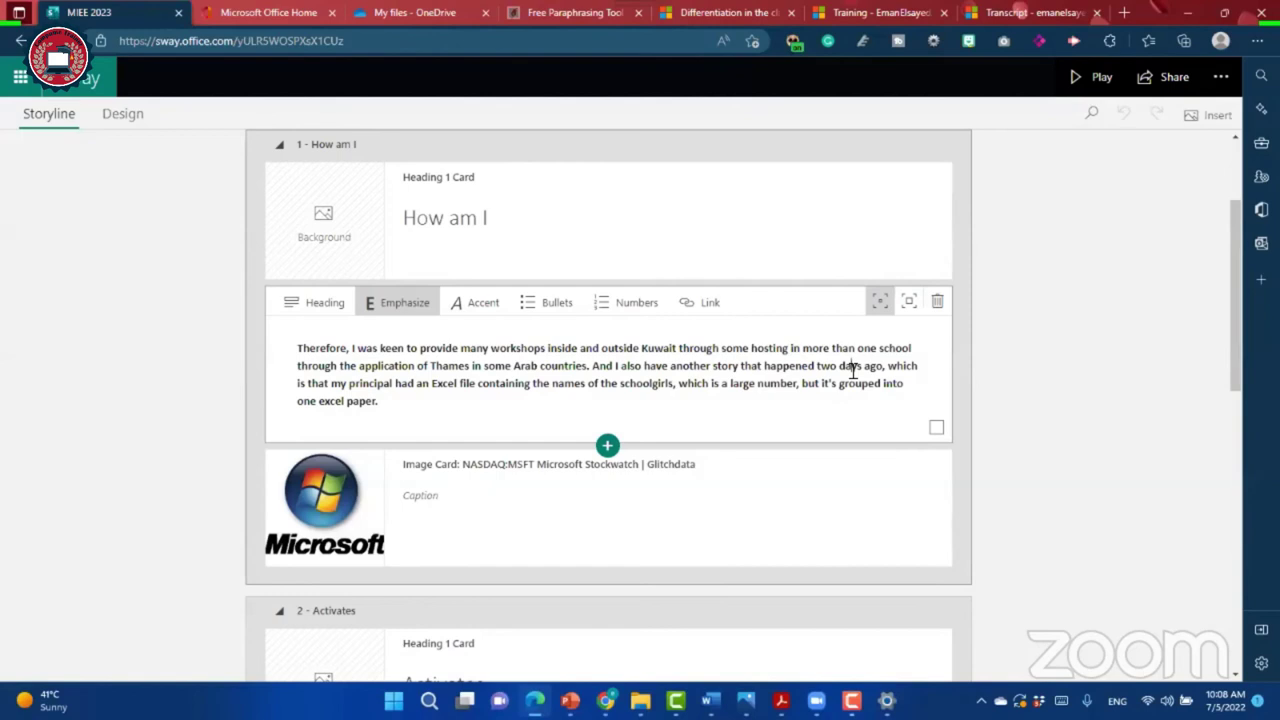
mouse_move(535, 700)
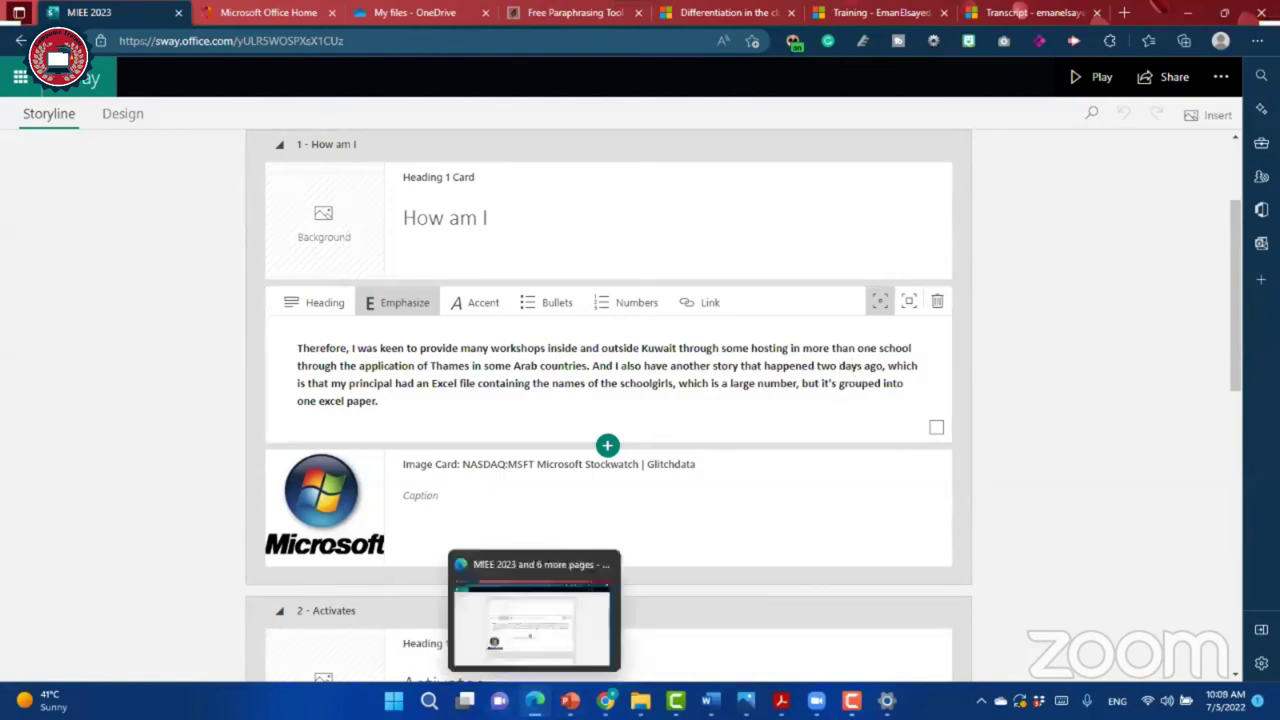
Step: Go back to My Sways and open the Thanks, certificates Sway
click(605, 700)
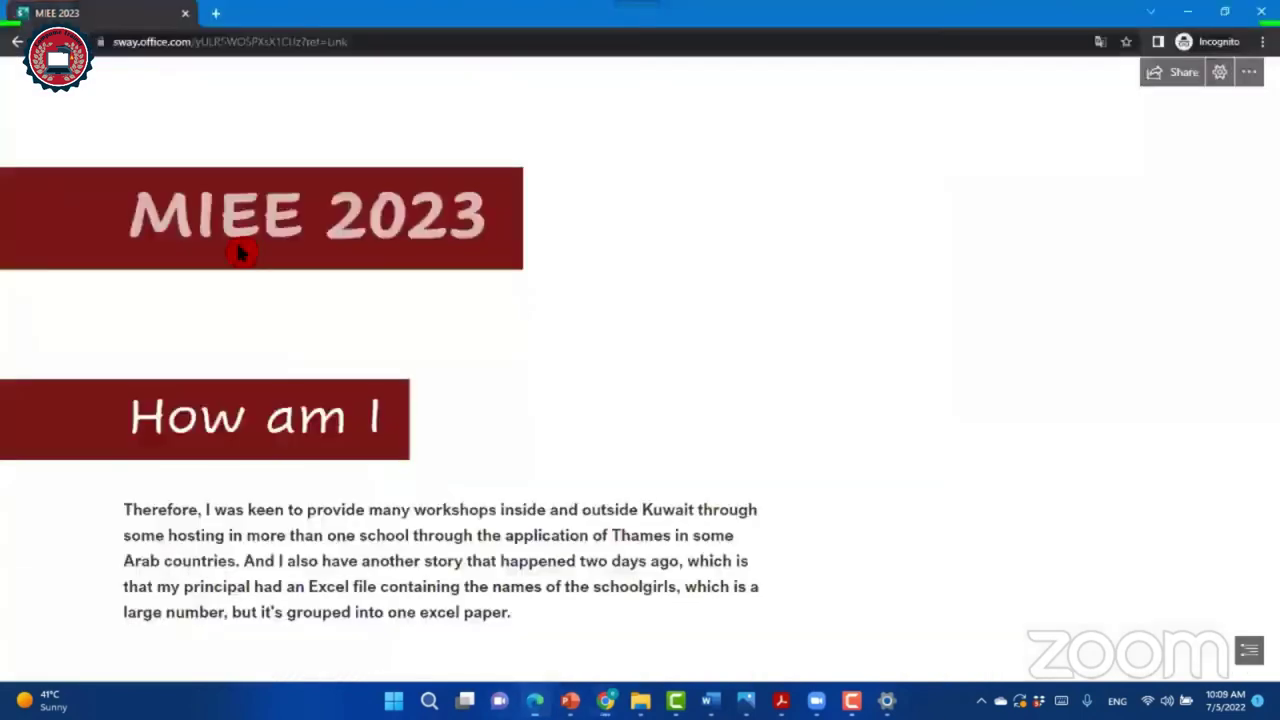
key(alt+Tab)
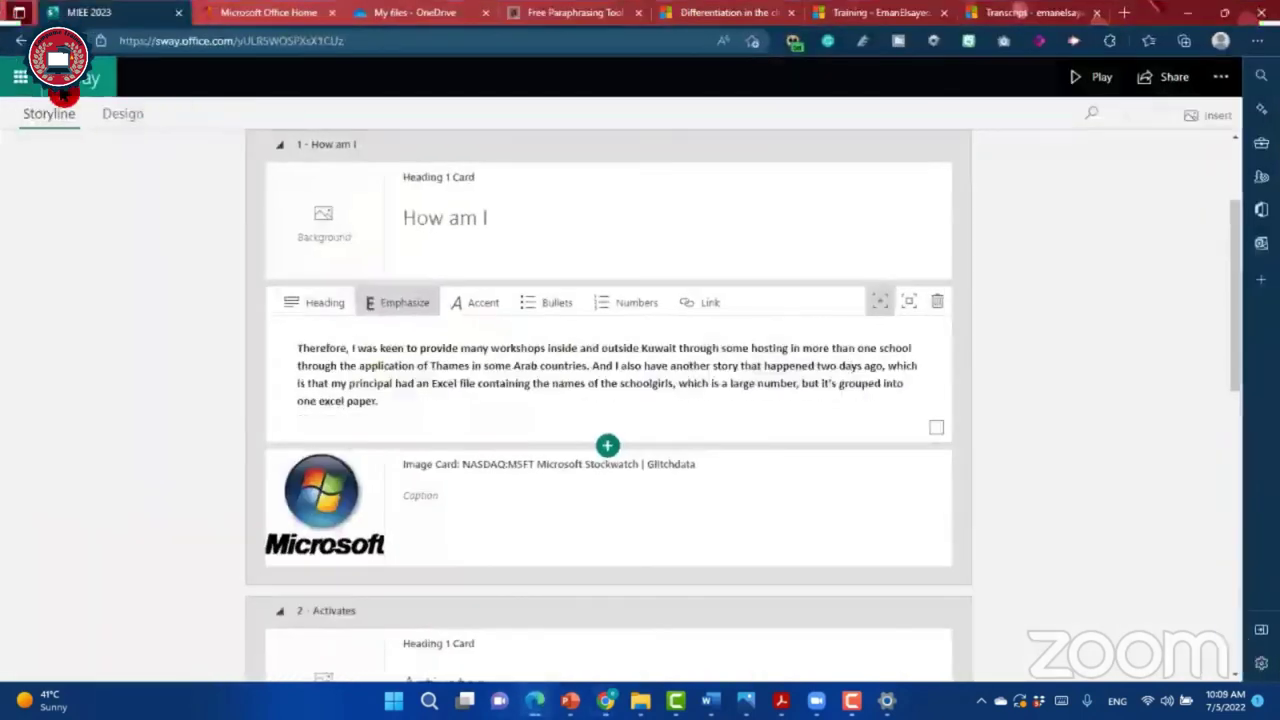
click(63, 94)
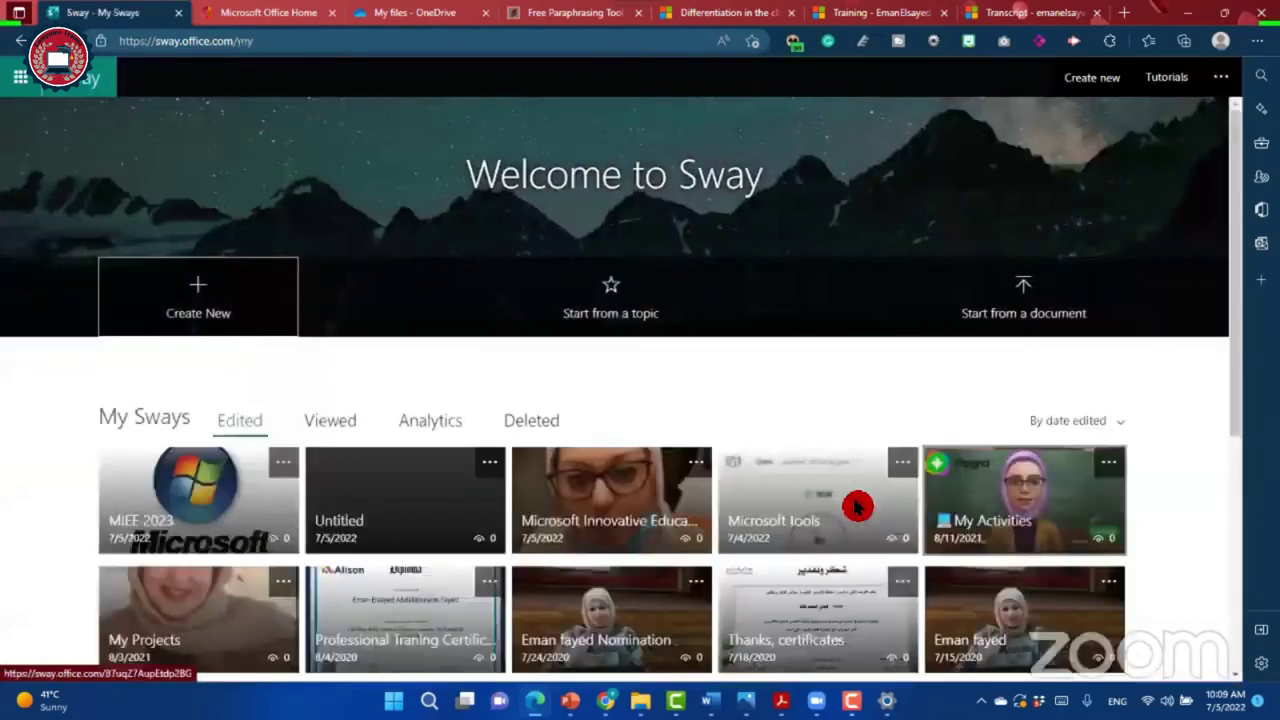
scroll(757, 571, down, 1)
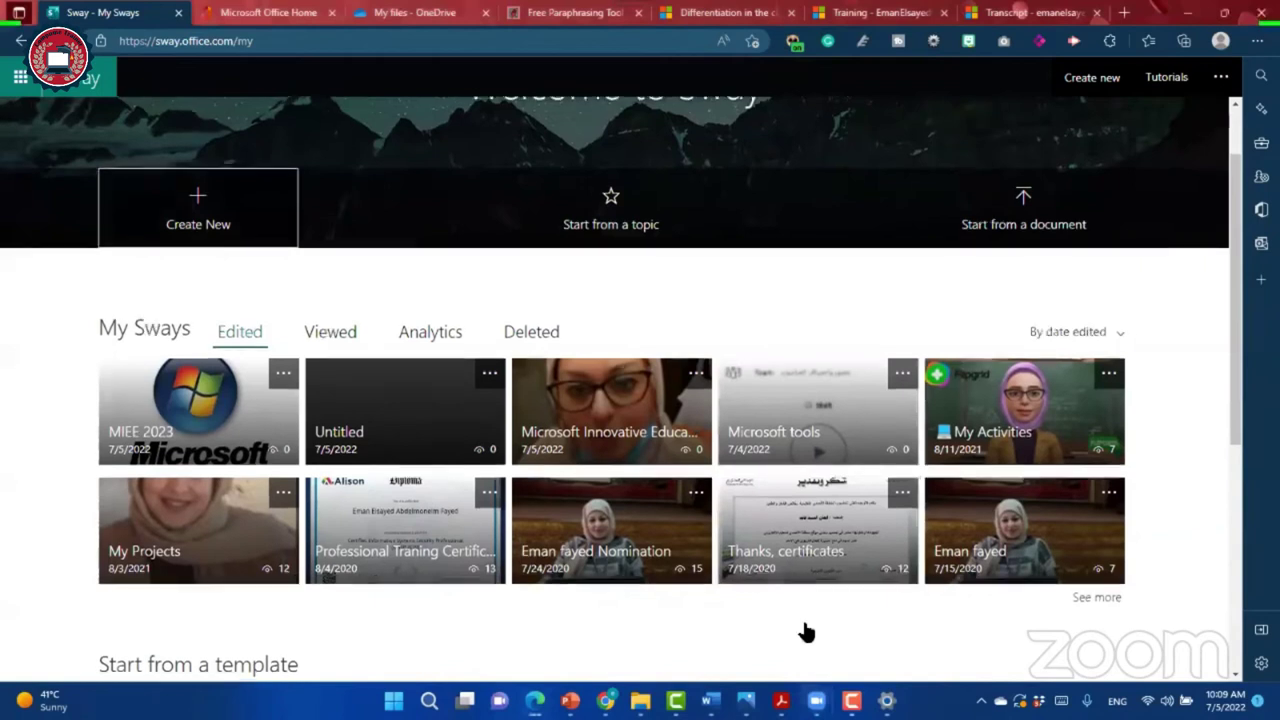
scroll(806, 632, down, 1)
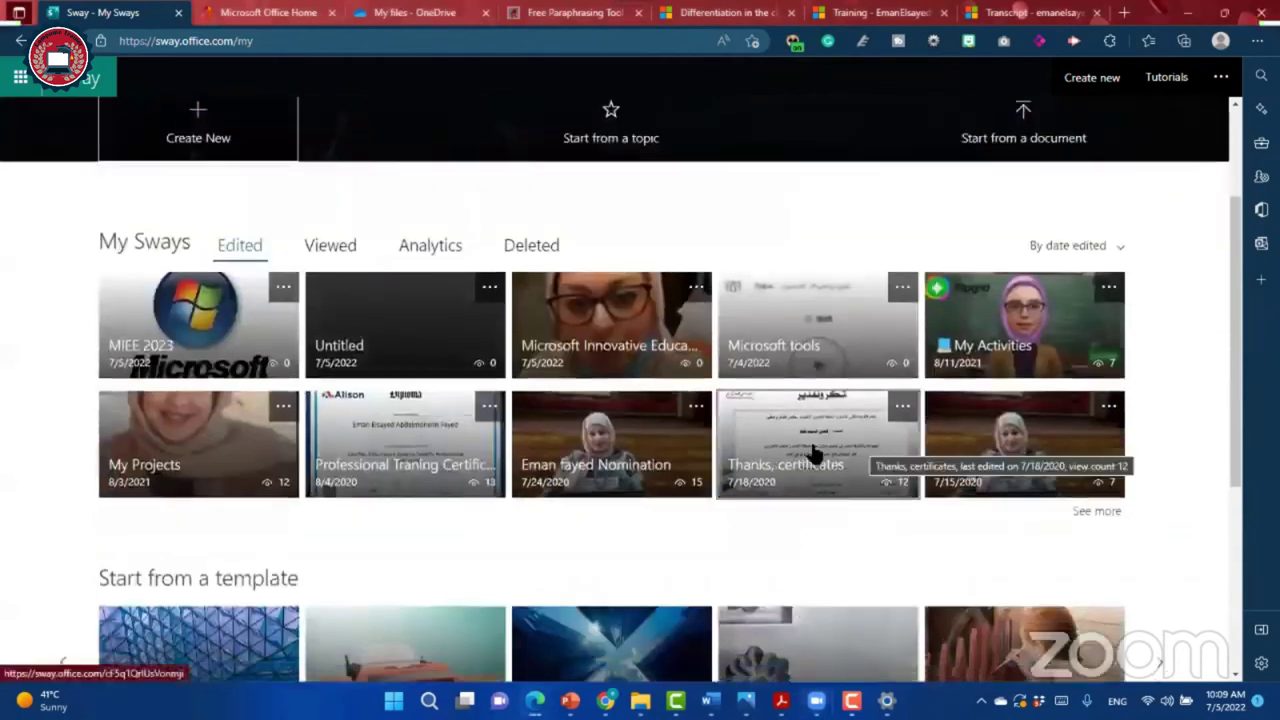
click(835, 472)
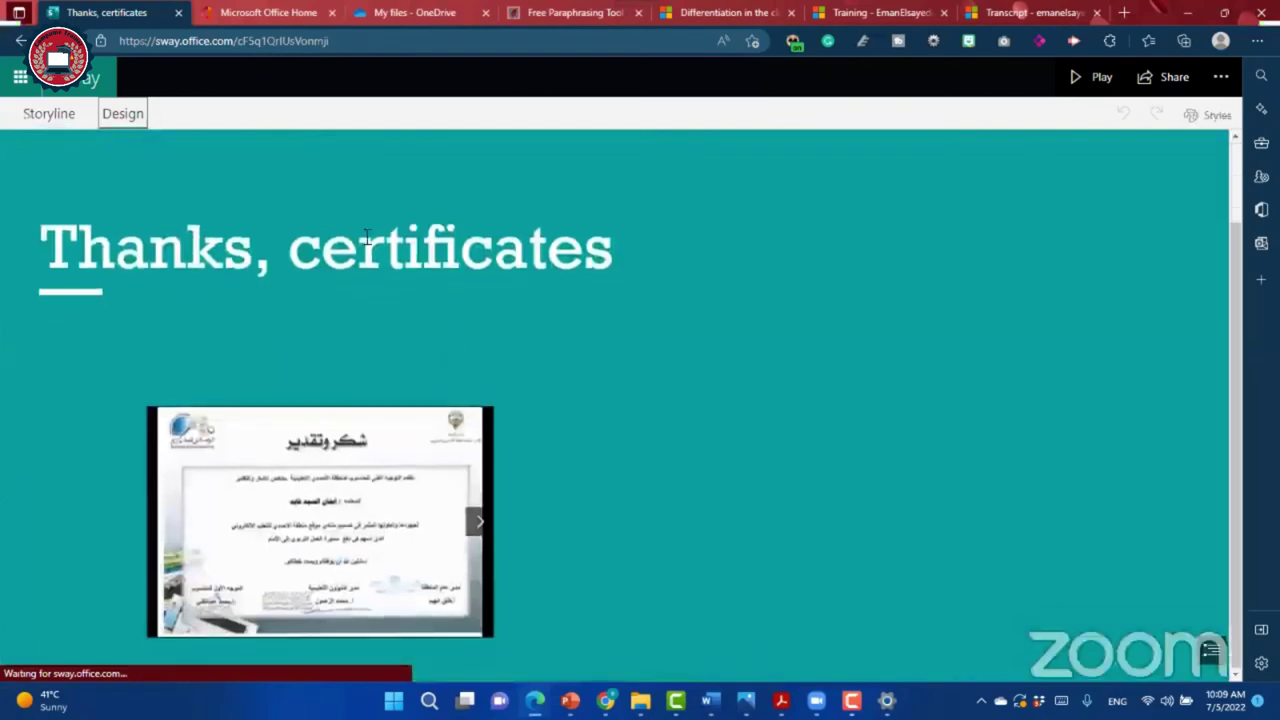
Step: Page through the certificate slideshow one certificate at a time
click(467, 324)
click(470, 512)
click(470, 512)
click(470, 512)
click(470, 512)
click(470, 512)
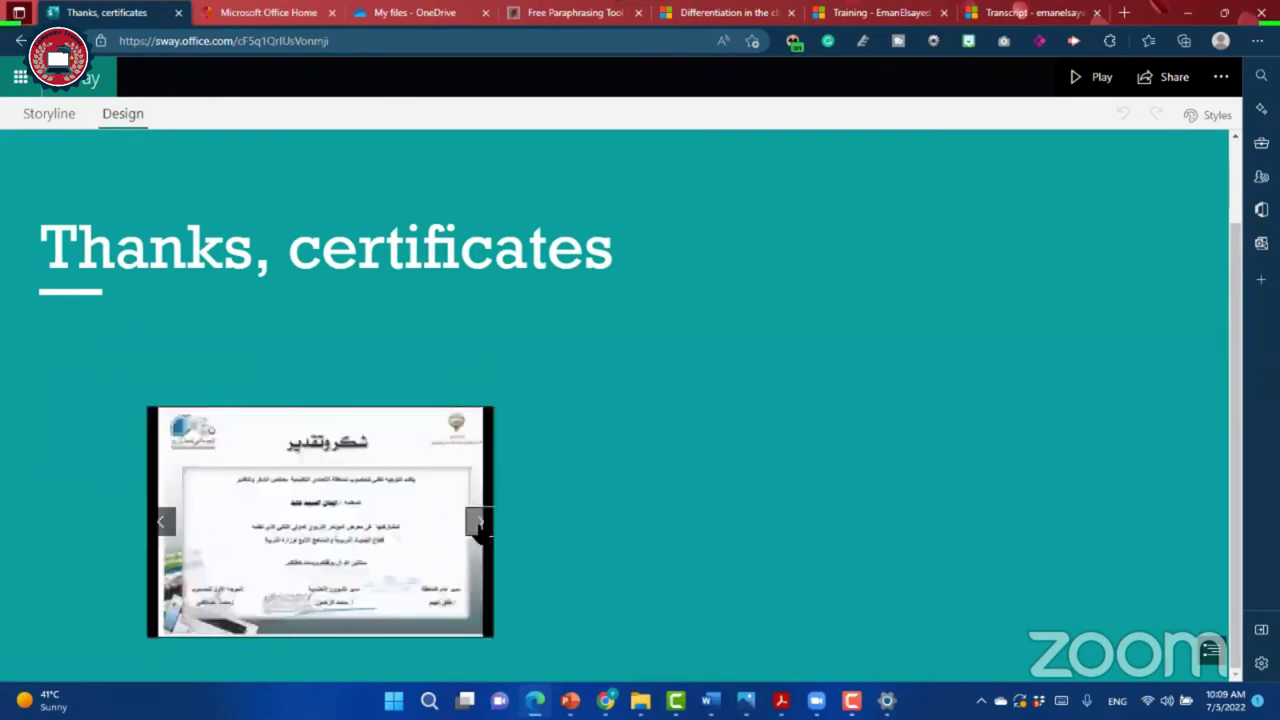
click(477, 519)
click(478, 521)
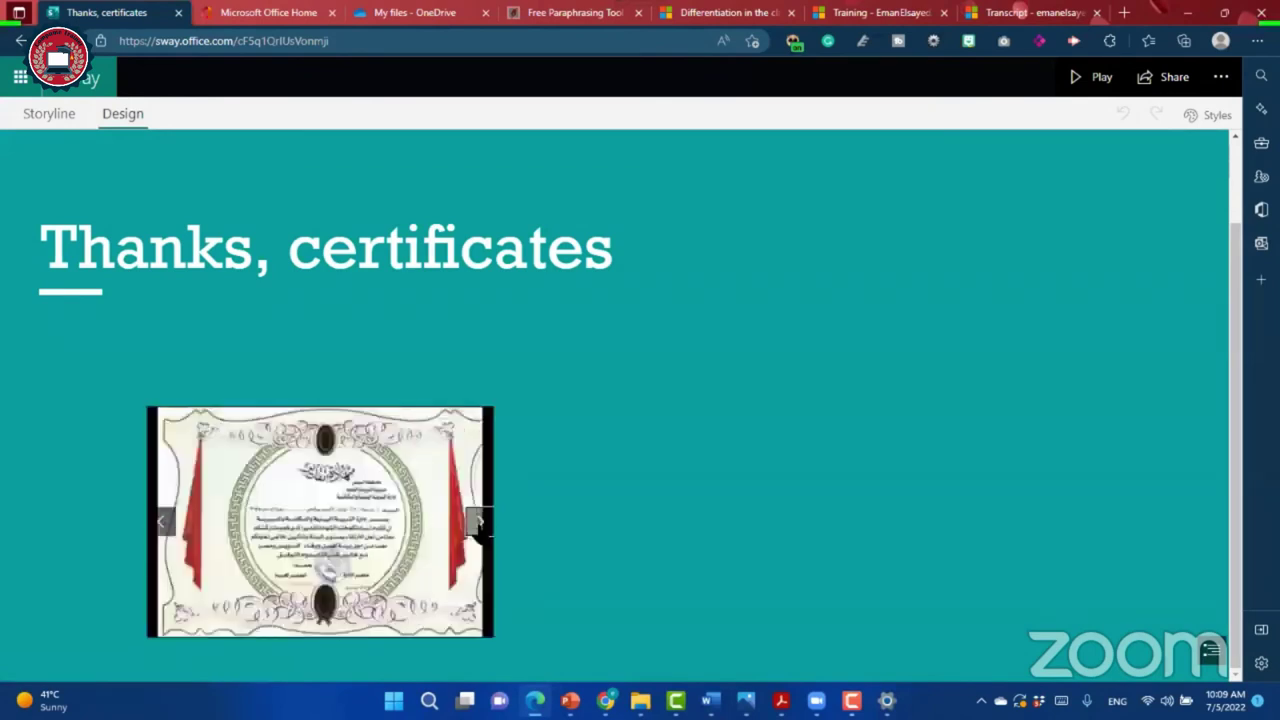
click(478, 521)
click(478, 521)
click(479, 522)
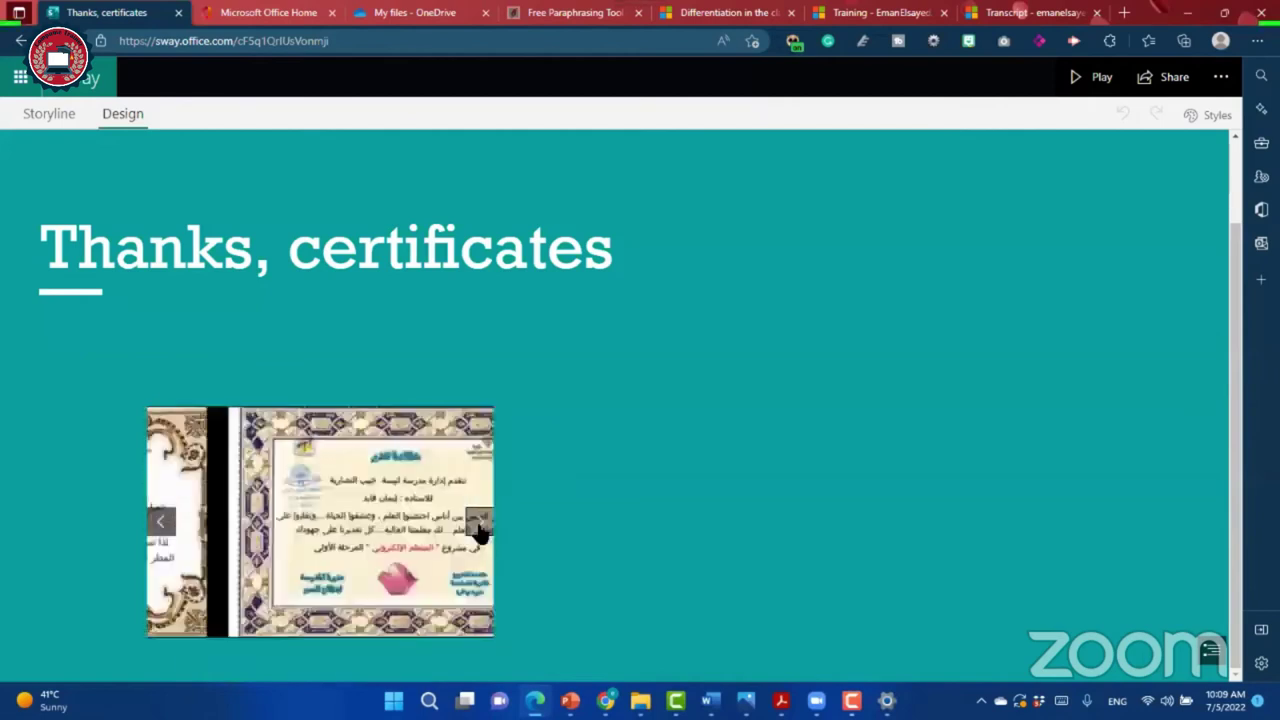
click(479, 522)
click(479, 522)
click(479, 522)
Step: Switch to the Storyline view and scroll down through the certificate cards
click(49, 113)
scroll(489, 505, down, 3)
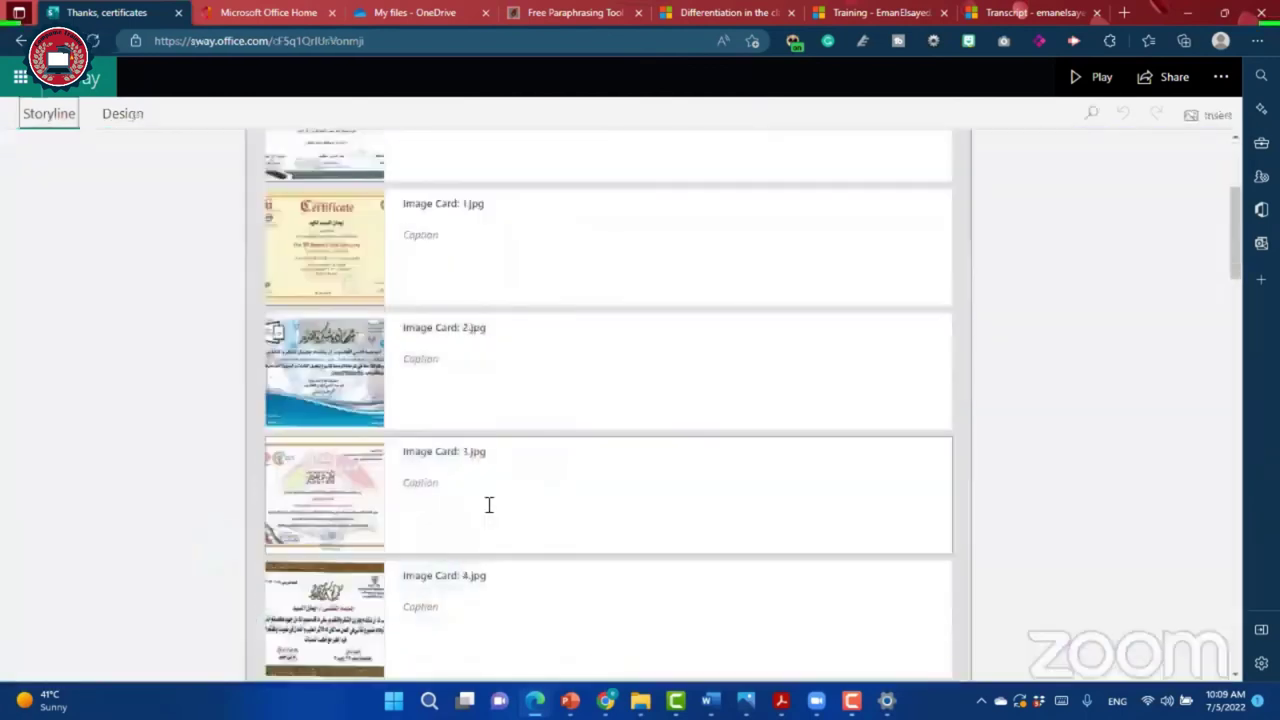
scroll(489, 505, down, 5)
scroll(489, 510, down, 5)
scroll(489, 513, down, 3)
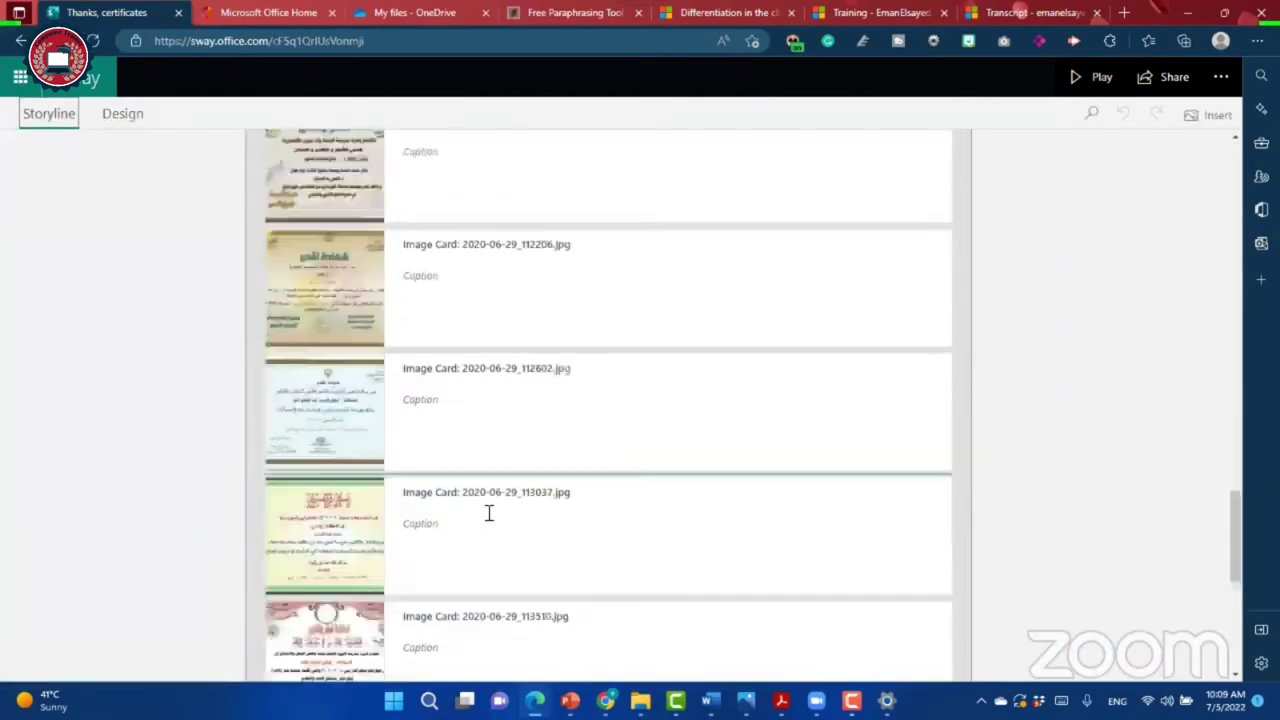
scroll(489, 513, down, 5)
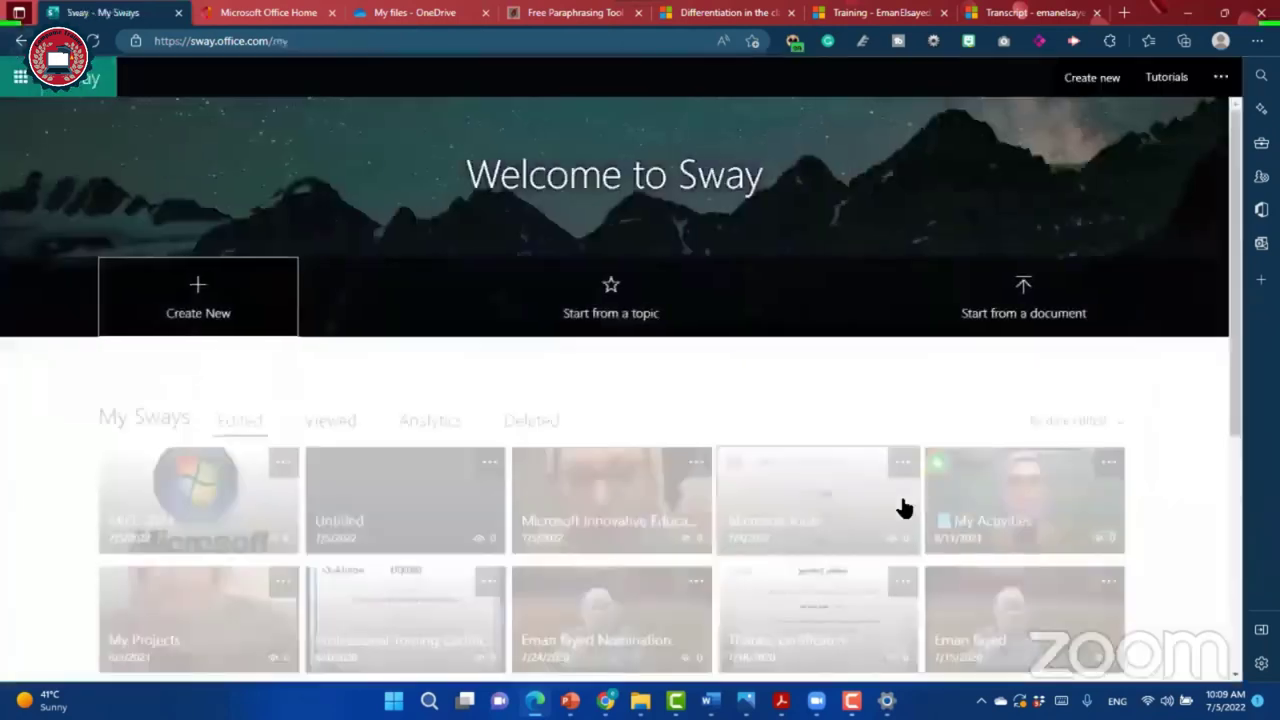
scroll(900, 505, down, 1)
Step: Open Professional Traning Certificates in Design view, page through every certificate, then return to Storyline
click(473, 621)
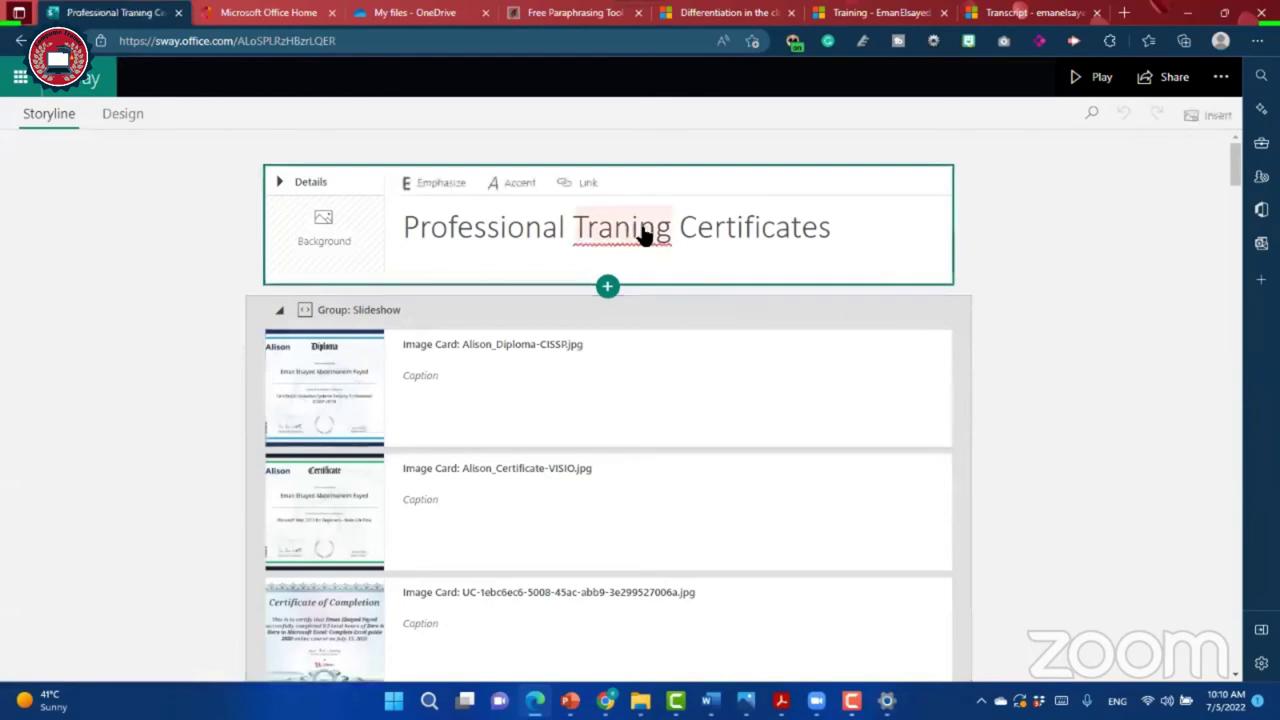
click(122, 113)
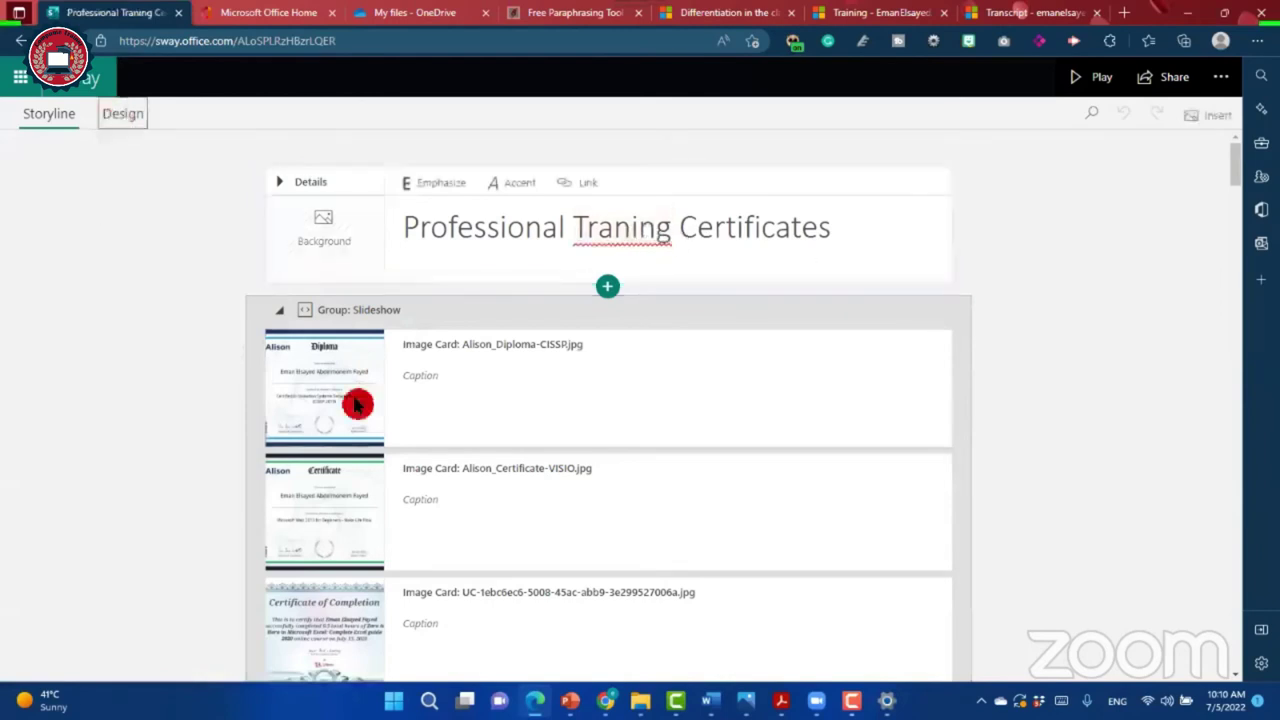
click(480, 520)
click(480, 520)
click(480, 520)
click(480, 521)
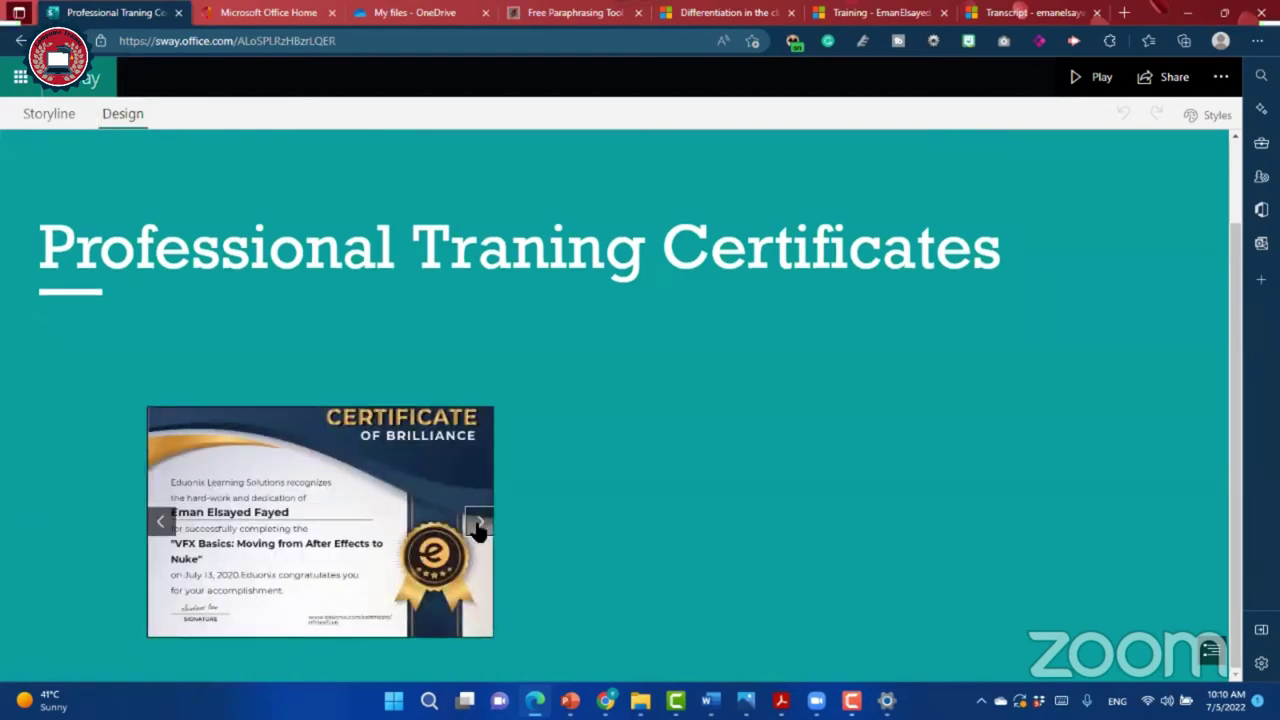
click(478, 526)
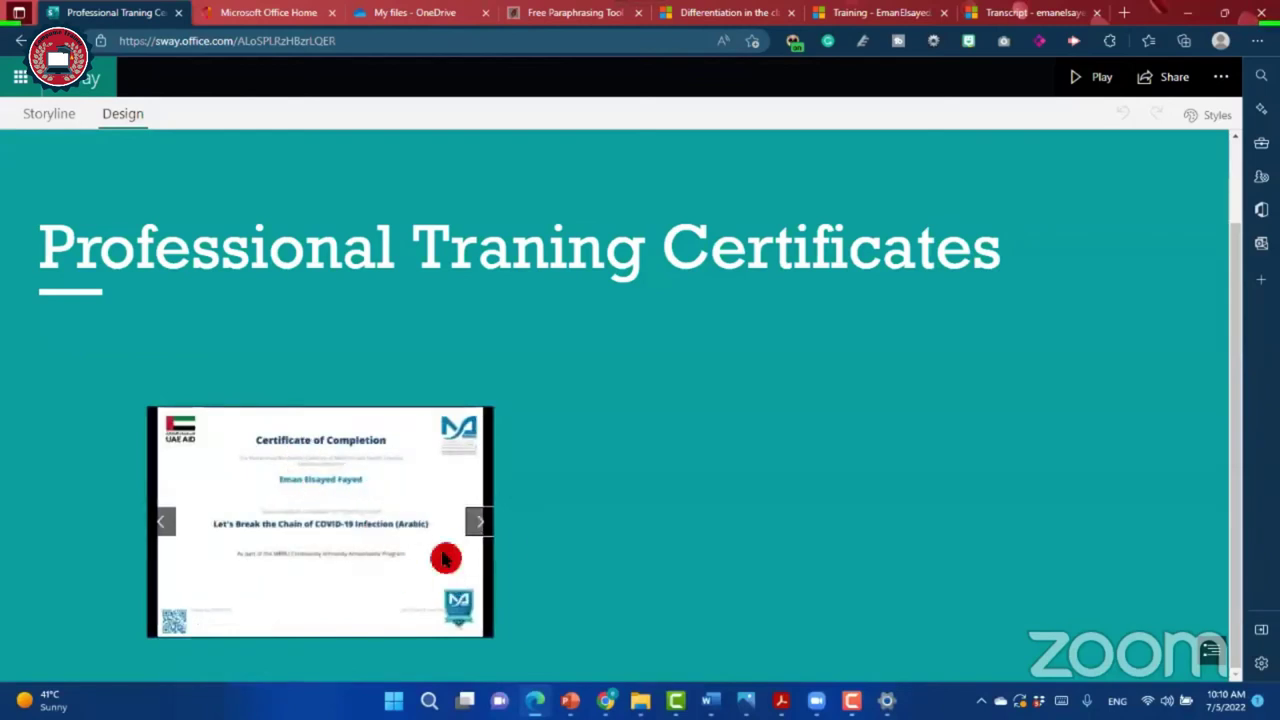
click(466, 530)
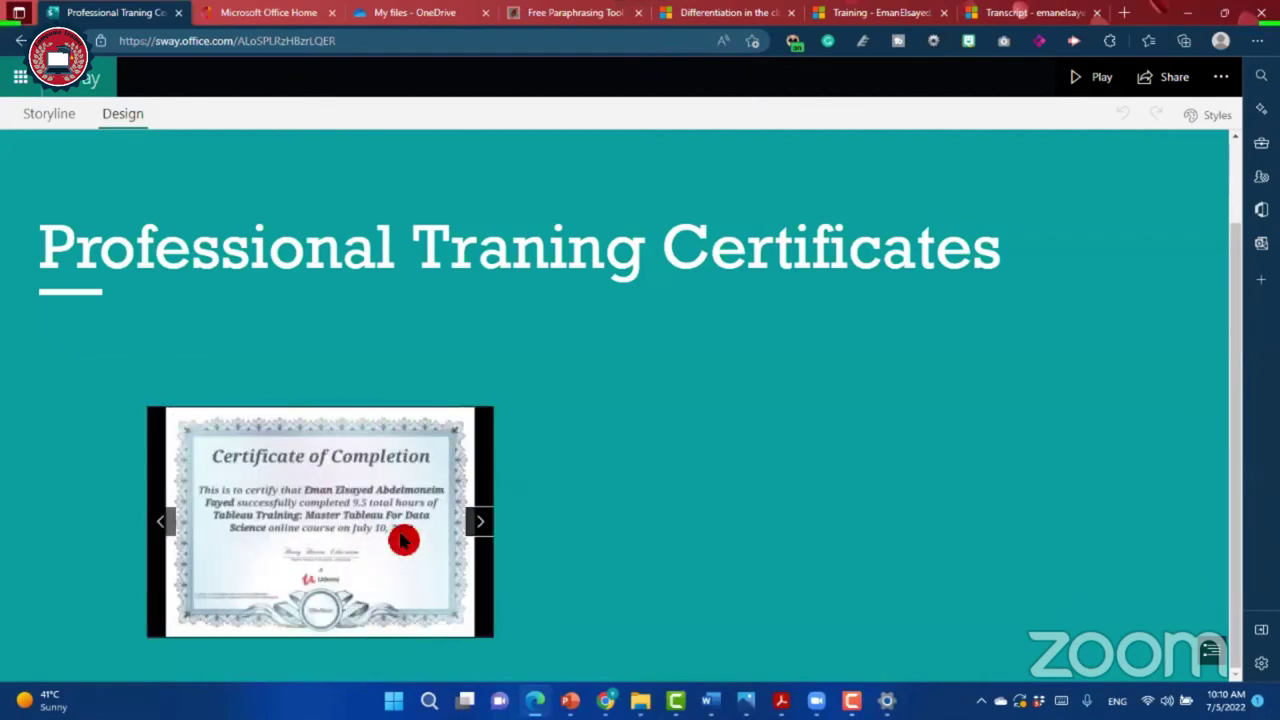
click(480, 521)
click(480, 521)
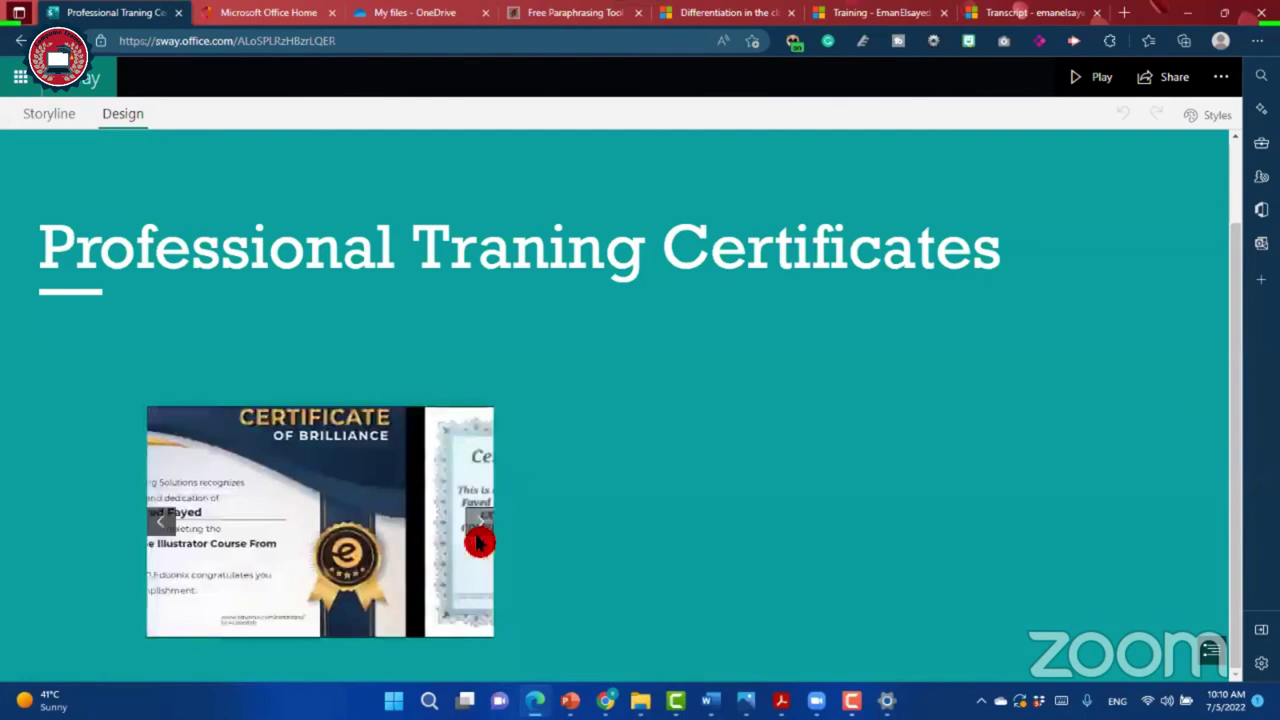
click(479, 538)
click(479, 538)
click(479, 538)
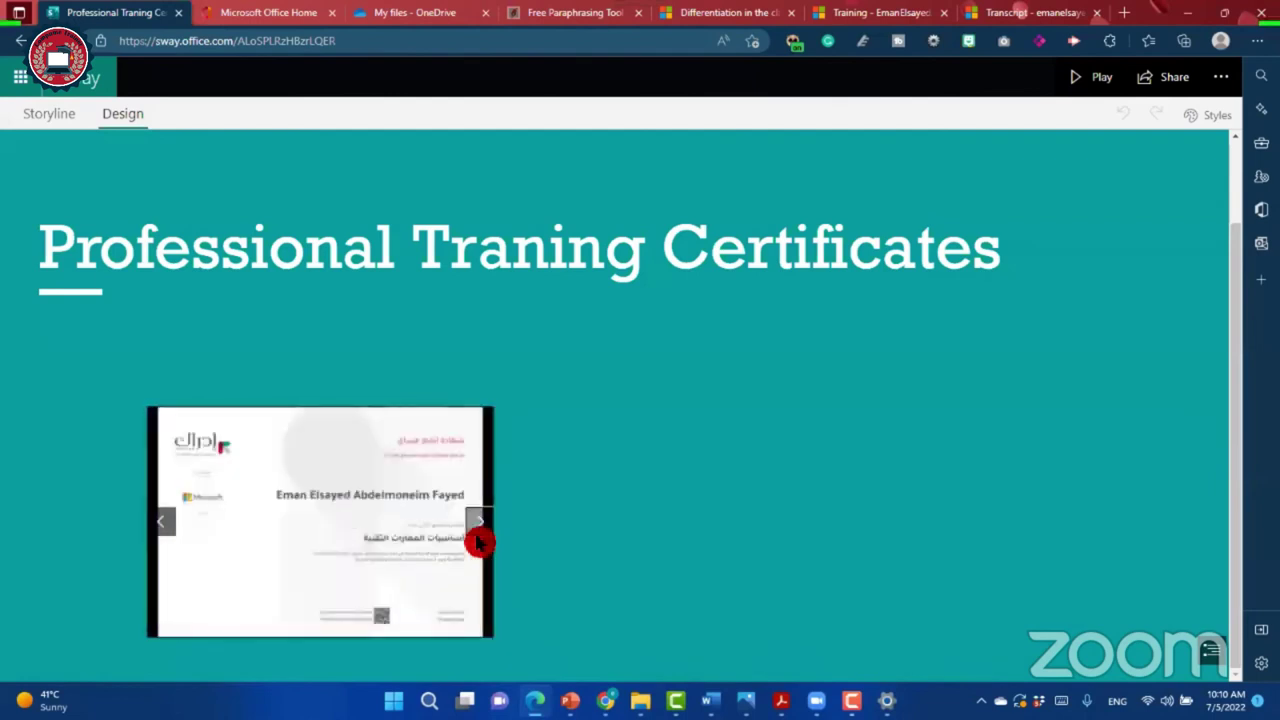
click(479, 538)
click(479, 538)
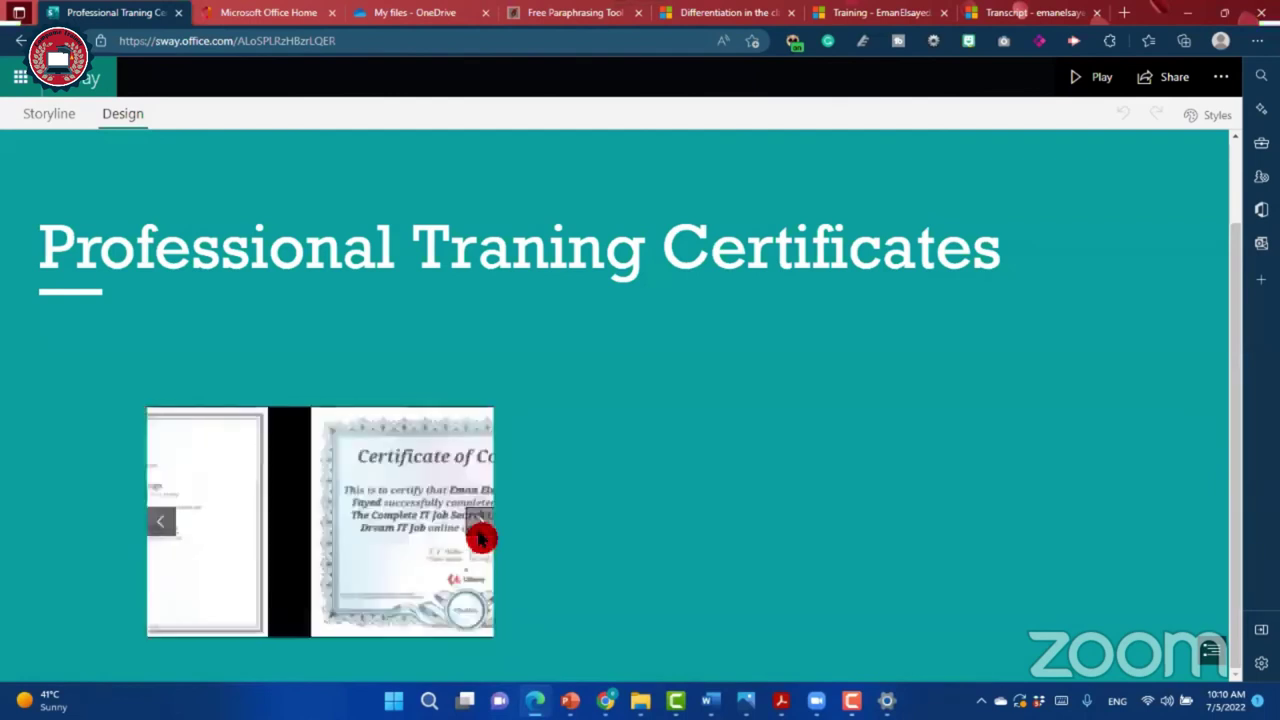
click(30, 120)
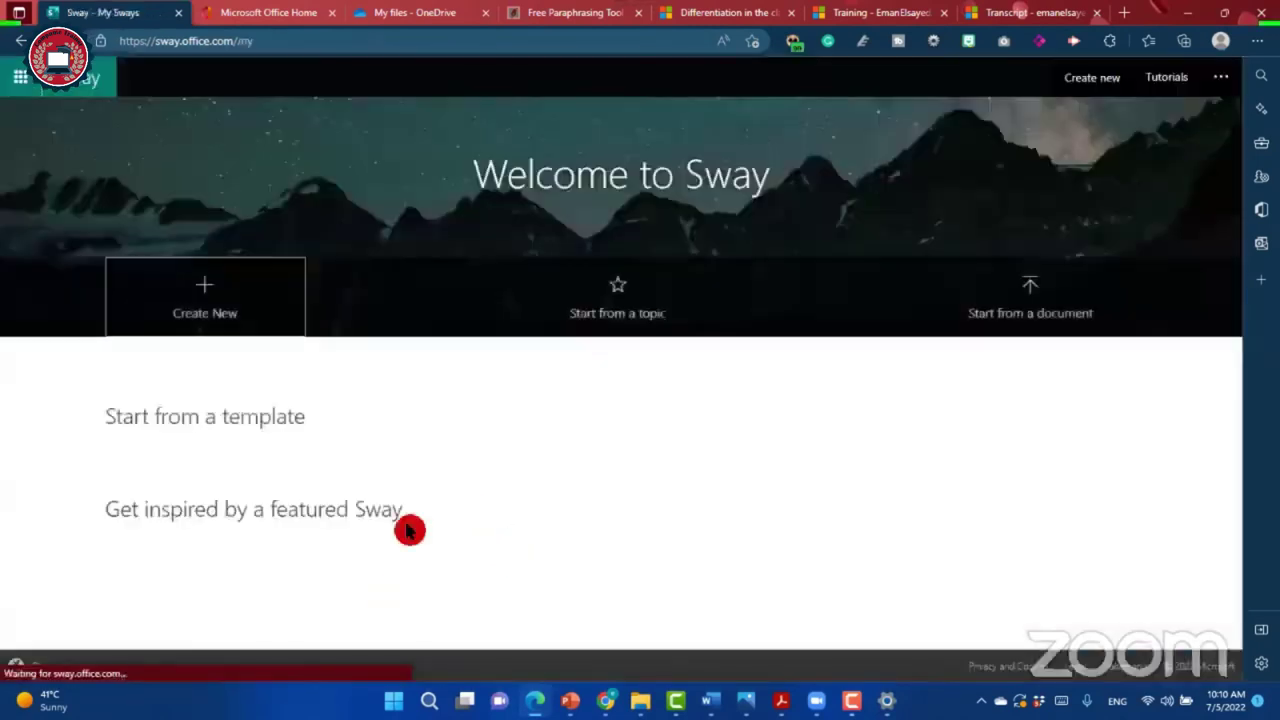
scroll(390, 450, down, 3)
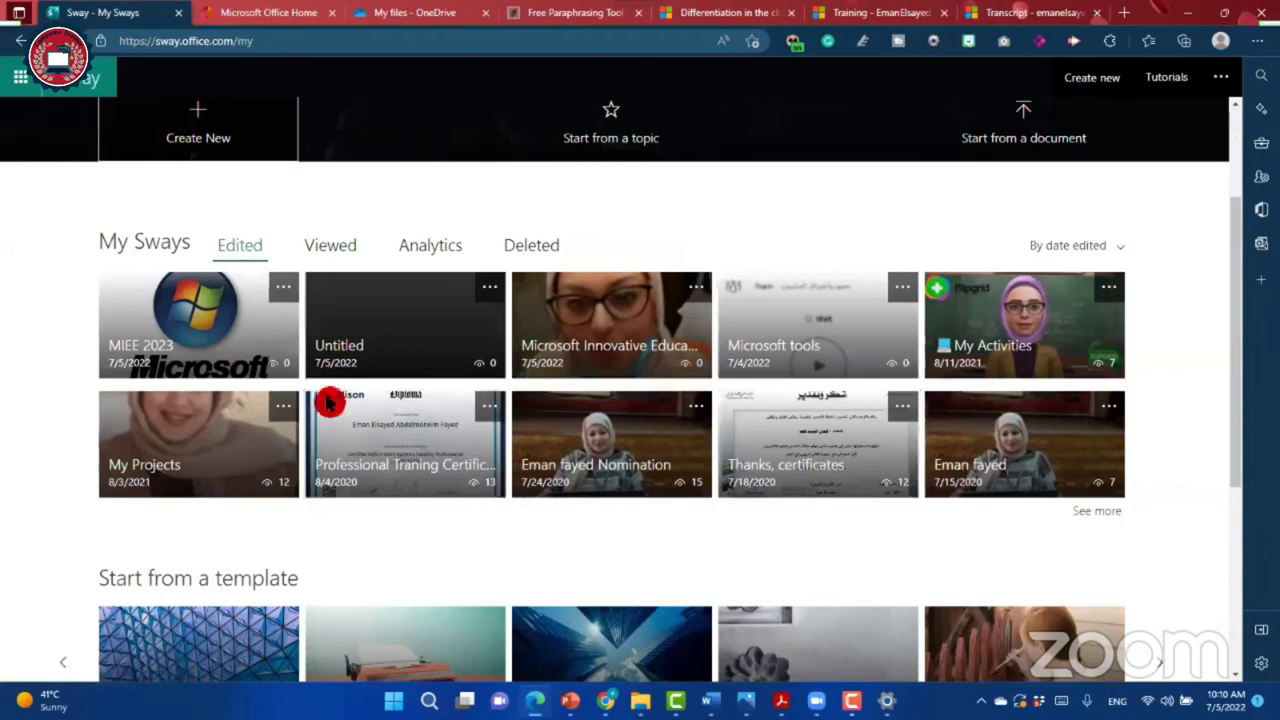
scroll(257, 420, up, 1)
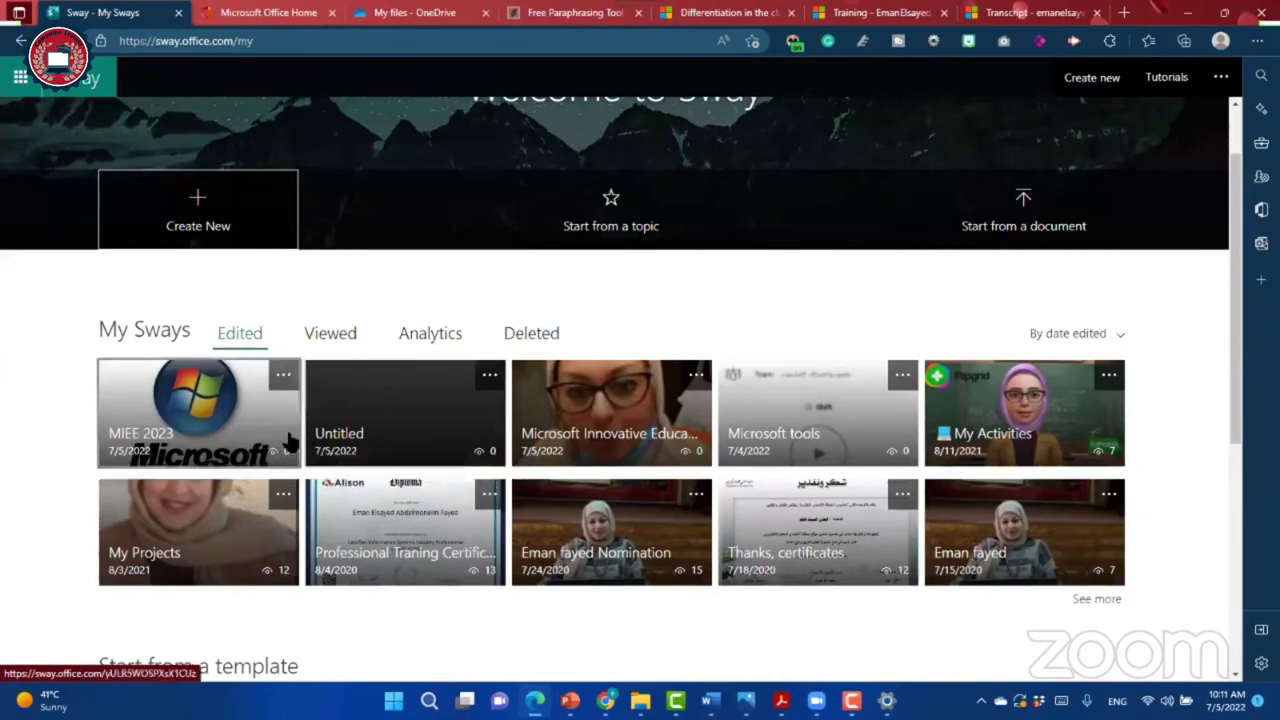
Step: Open the MIEE 2023 tile from My Sways in the Storyline editor
click(464, 383)
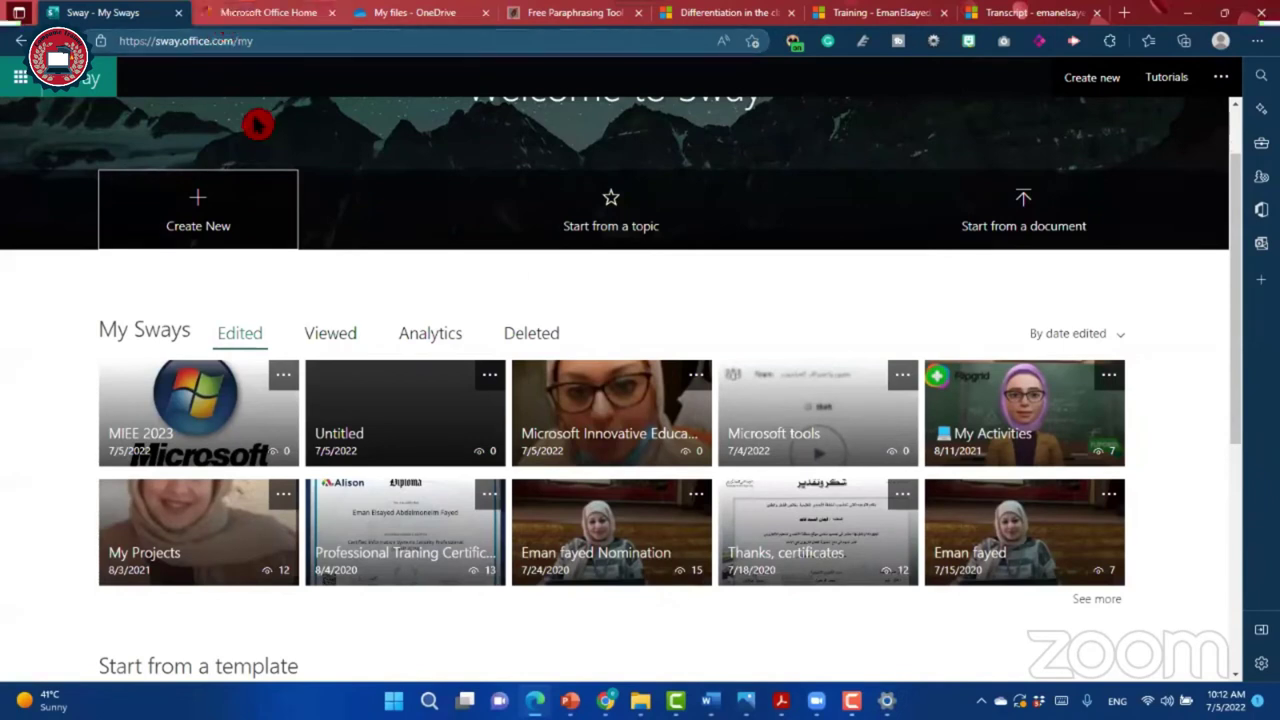
click(408, 483)
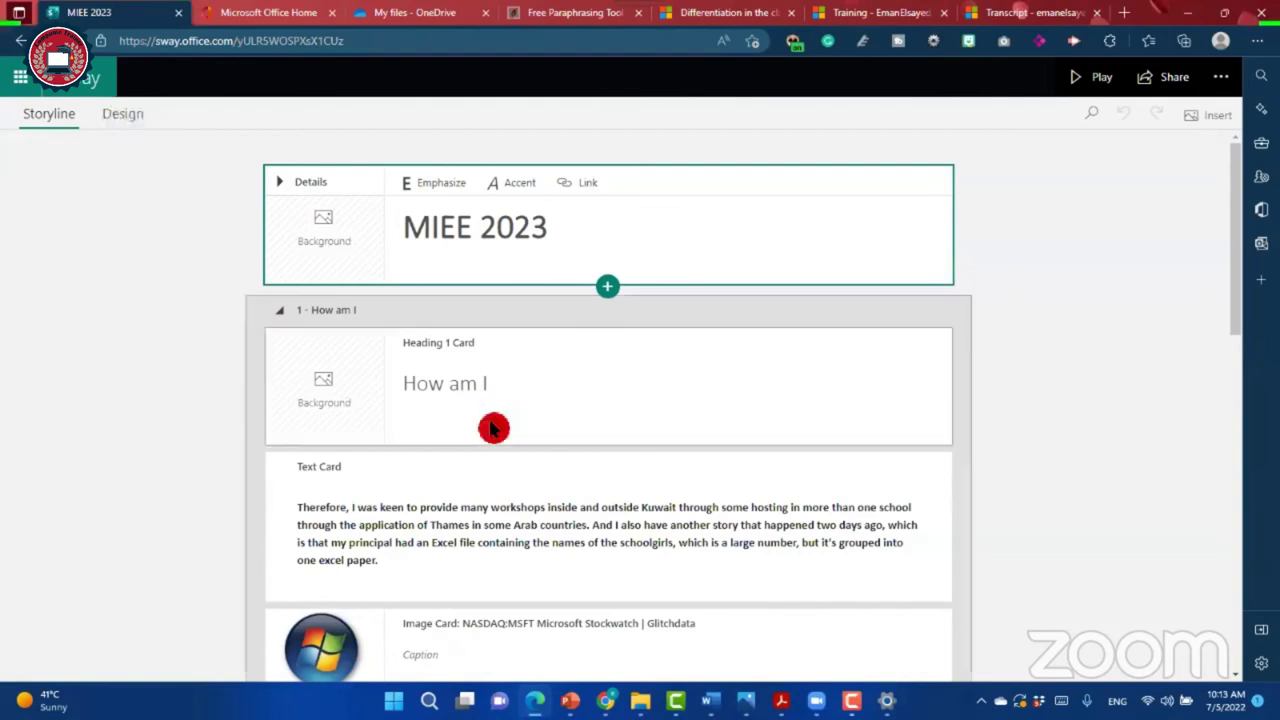
Step: Go back to My Sways and open the Thanks, certificates Sway
scroll(493, 428, down, 1)
scroll(403, 451, down, 2)
scroll(403, 451, up, 3)
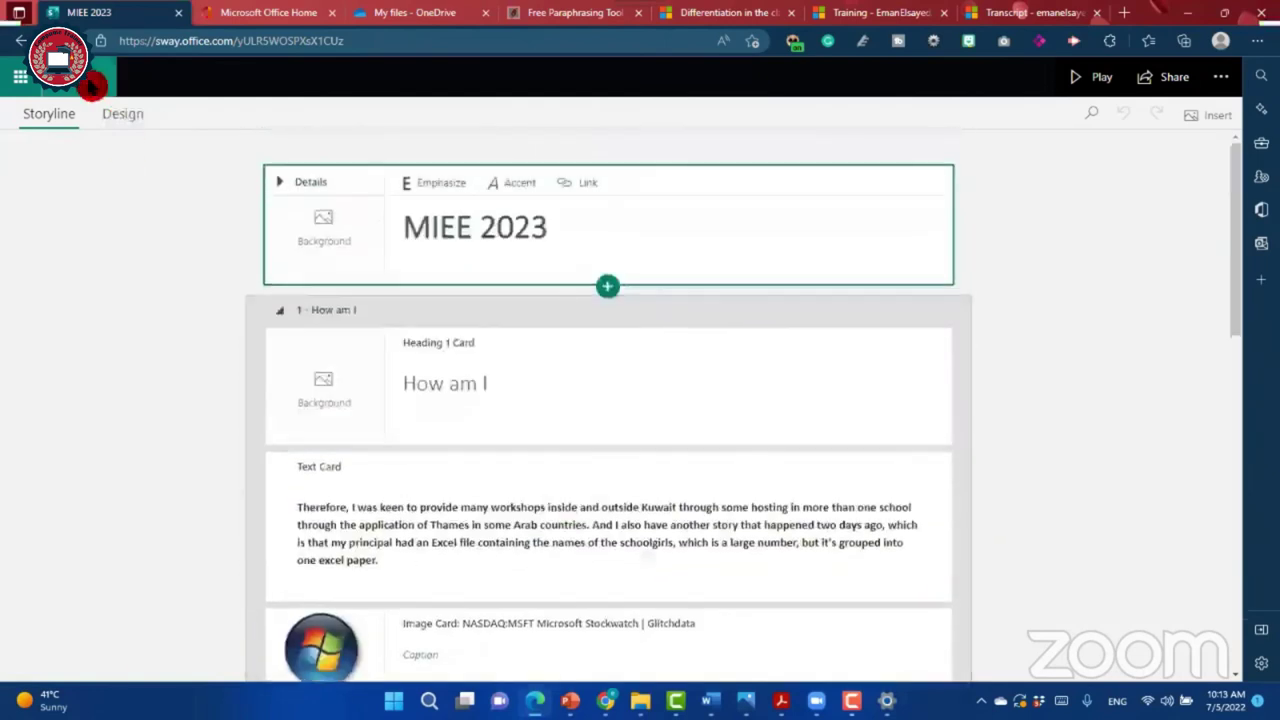
click(88, 87)
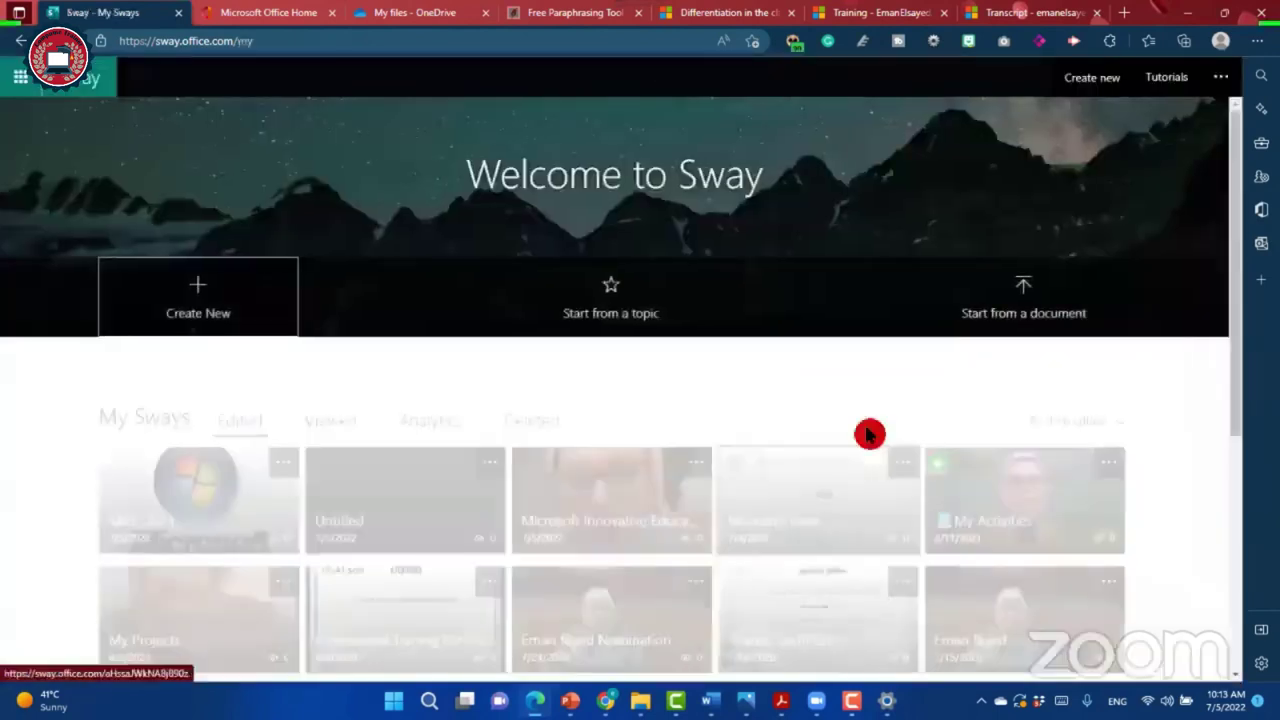
scroll(868, 433, down, 3)
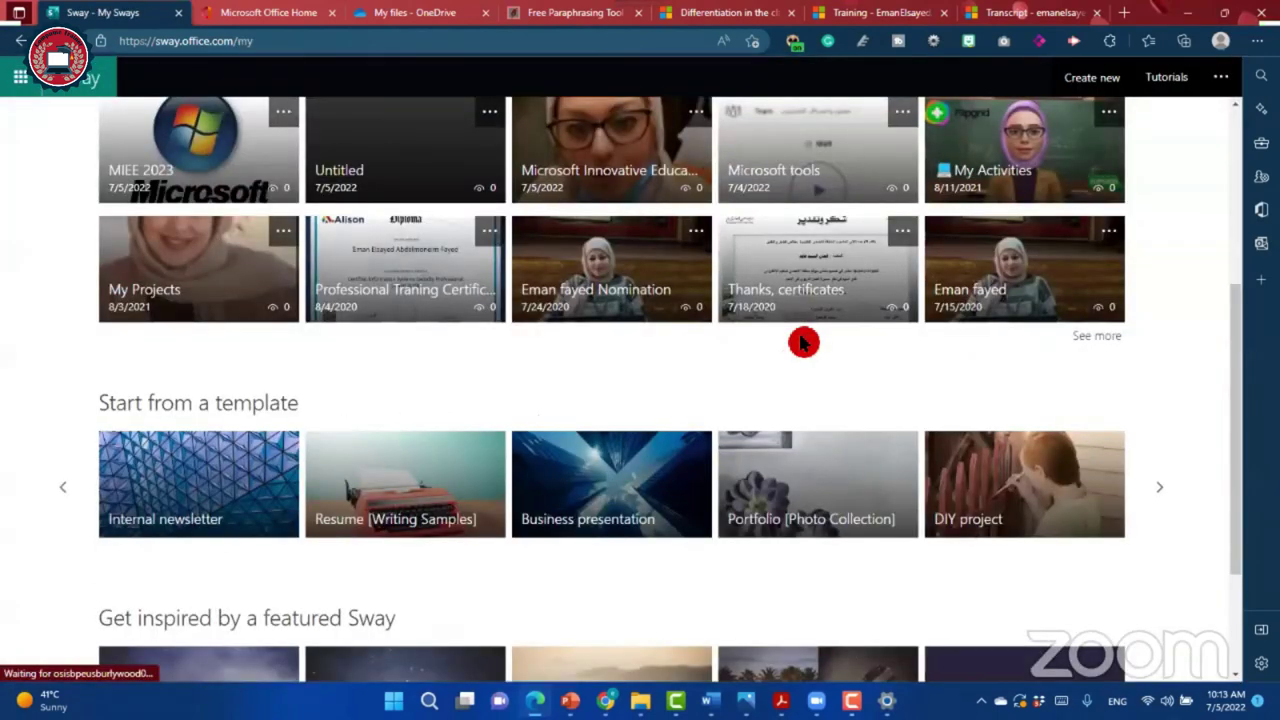
click(1085, 127)
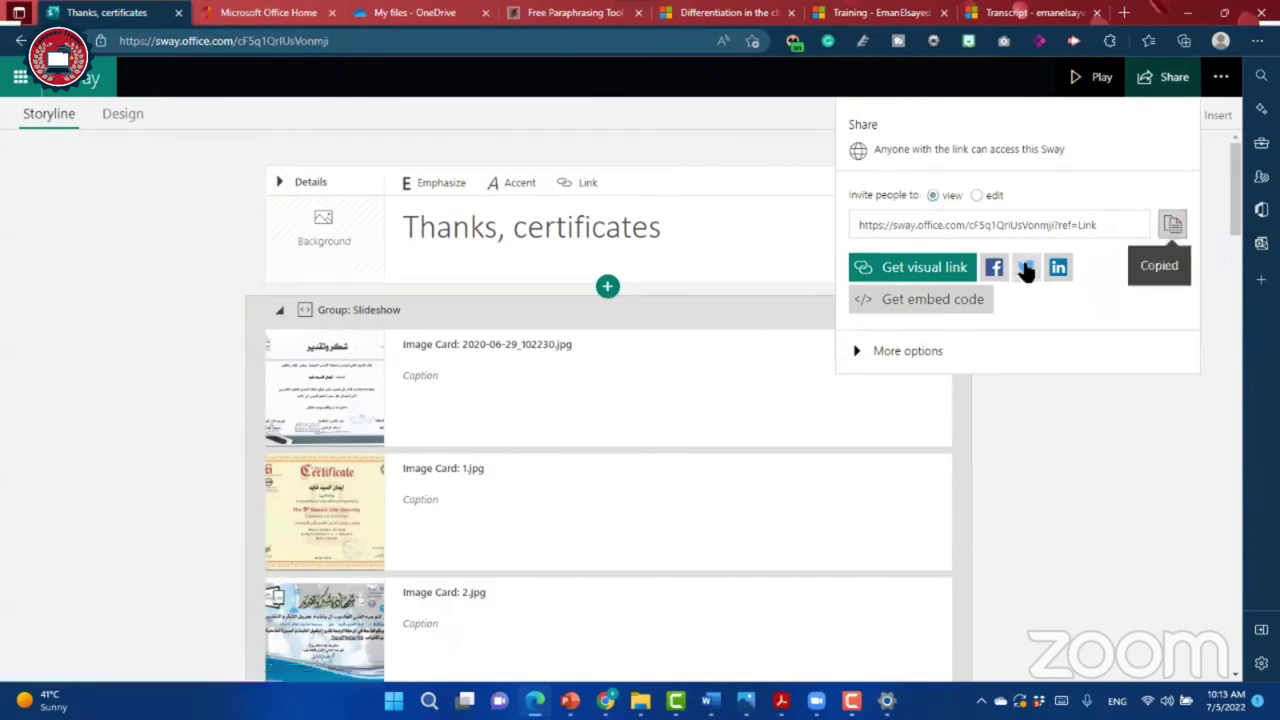
Step: Copy the Sway's 760×500px iframe embed code and close the dialog
click(935, 302)
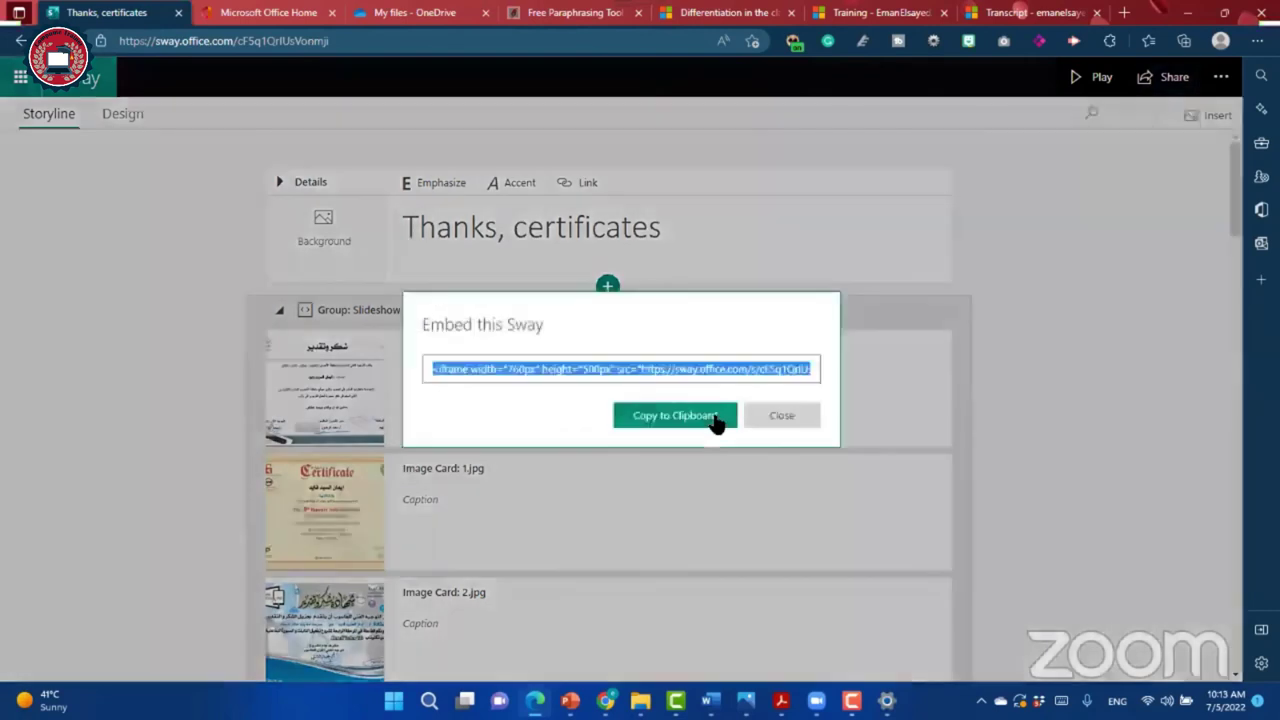
click(686, 432)
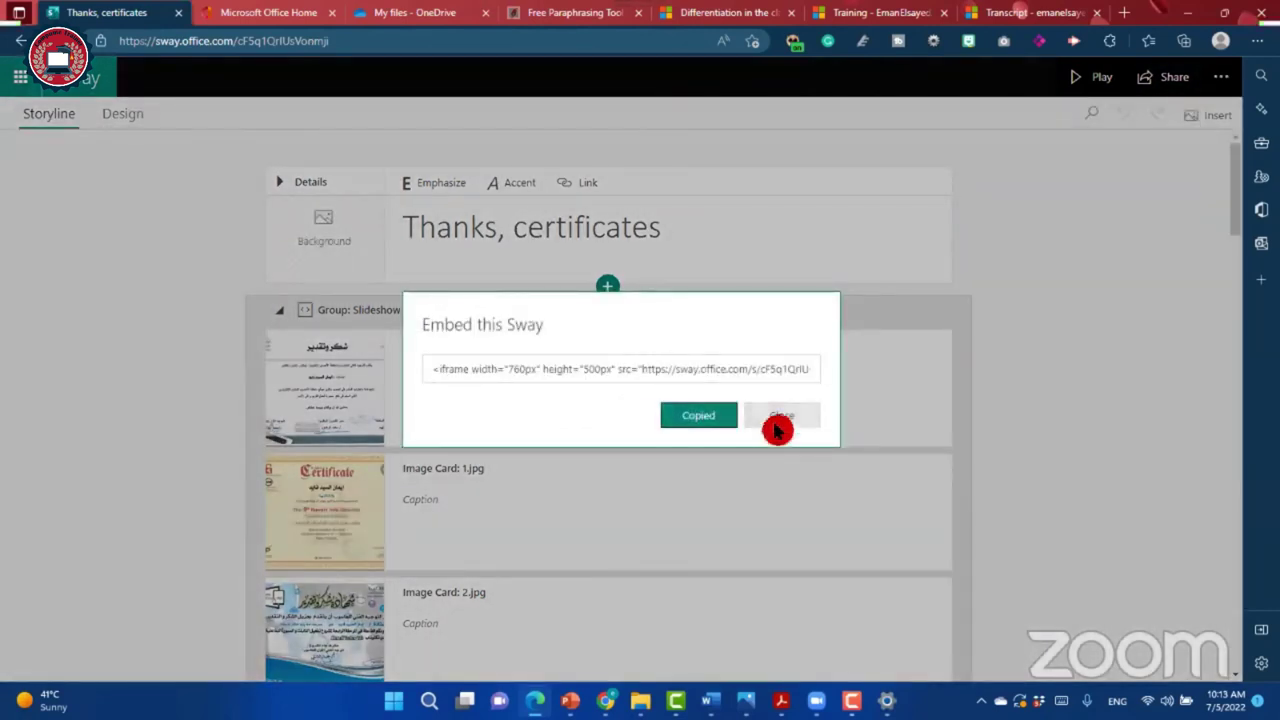
click(775, 422)
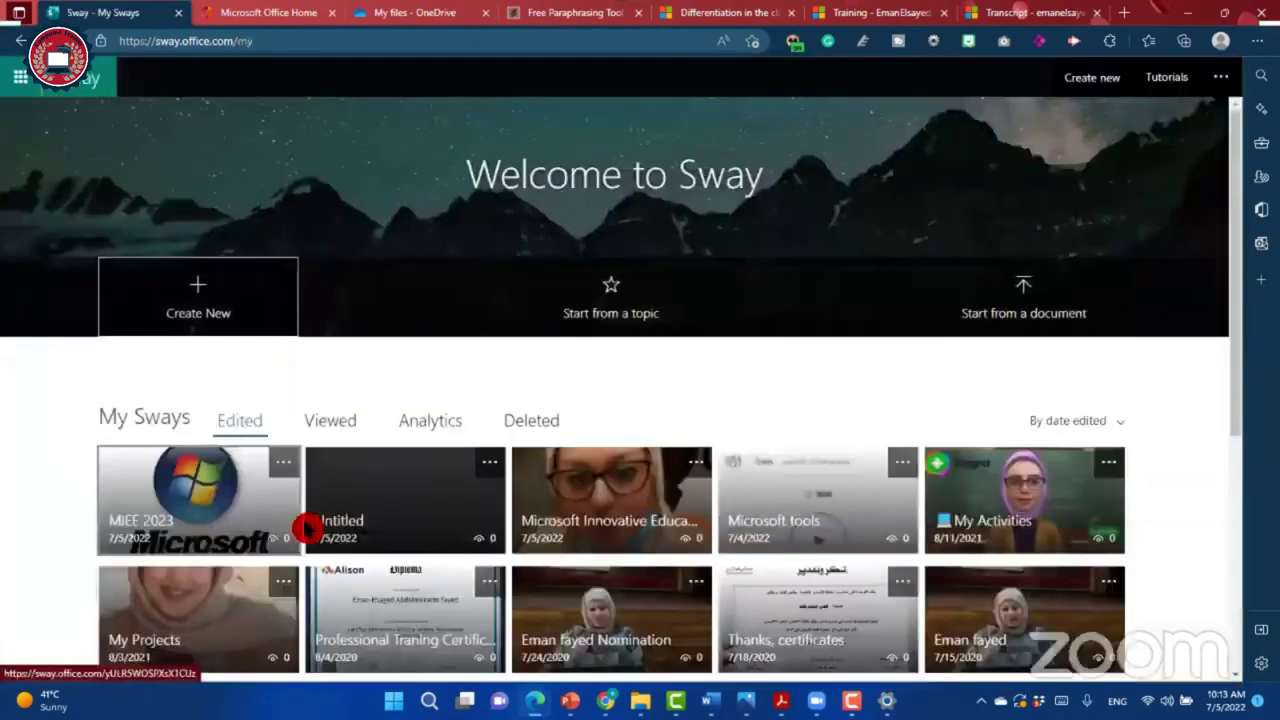
Step: Open MIEE 2023 and add an Embed card after my picture containing the copied code
click(273, 508)
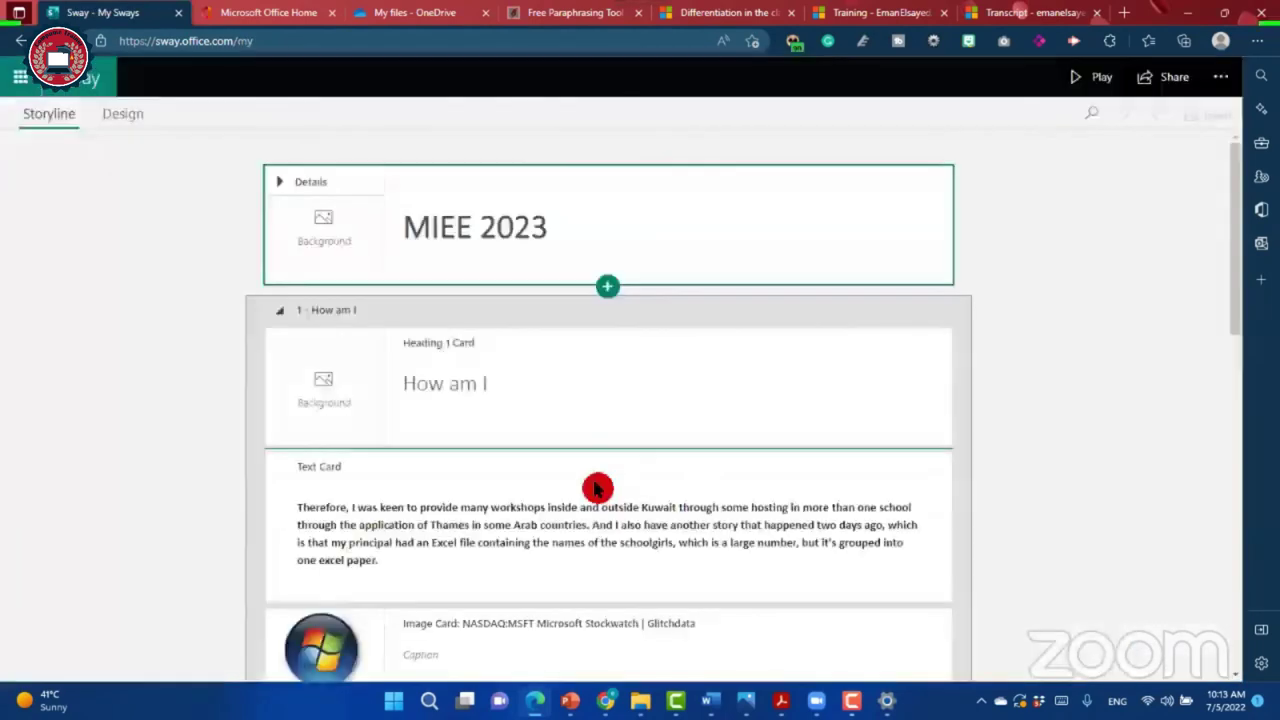
scroll(594, 491, down, 15)
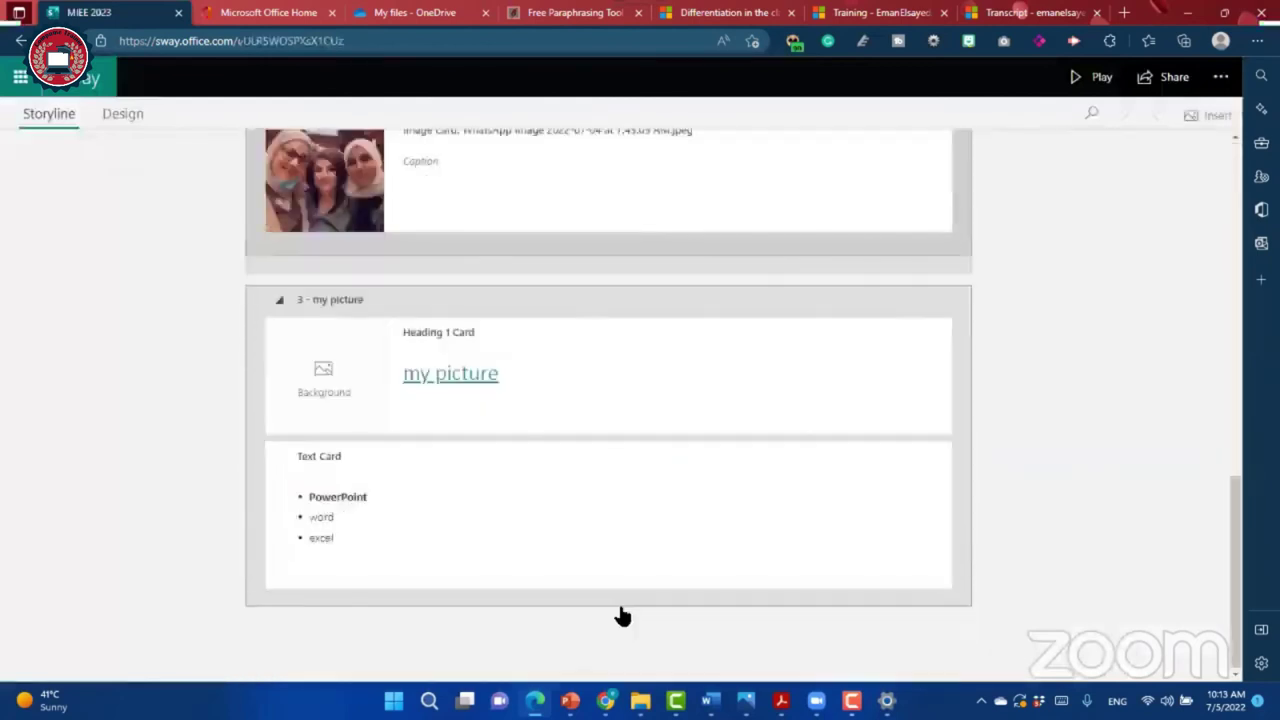
click(614, 609)
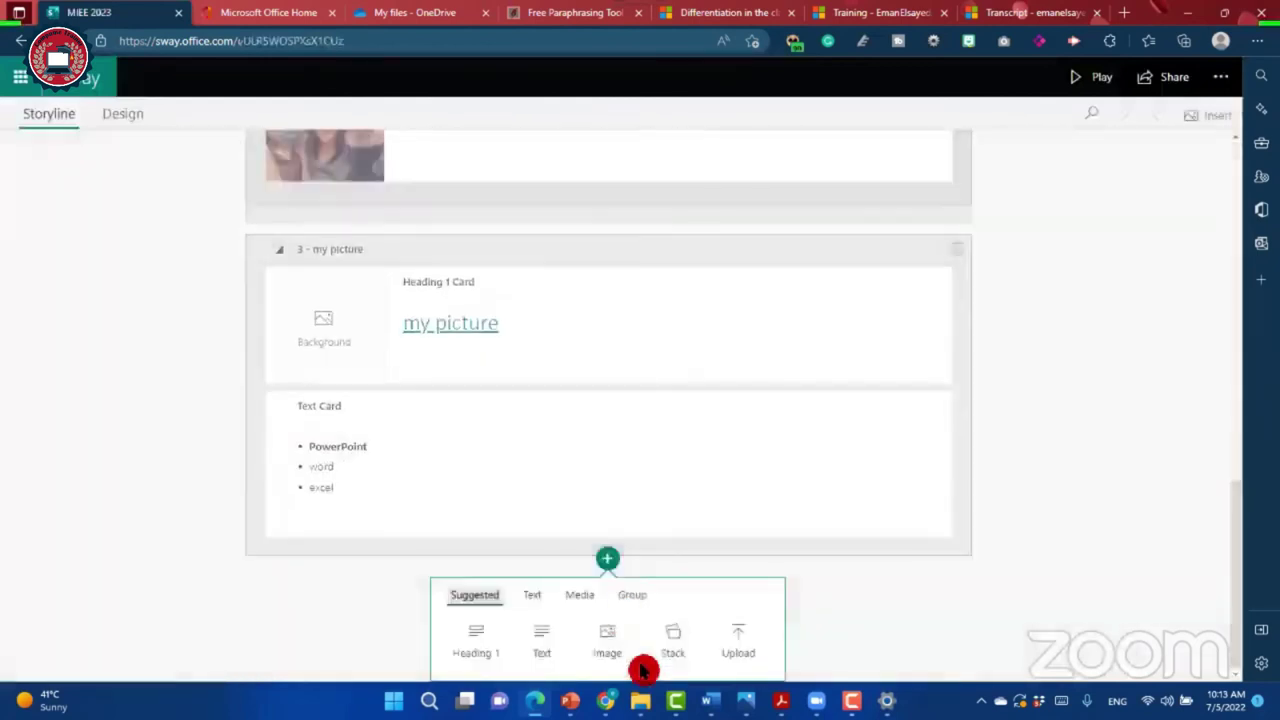
click(556, 652)
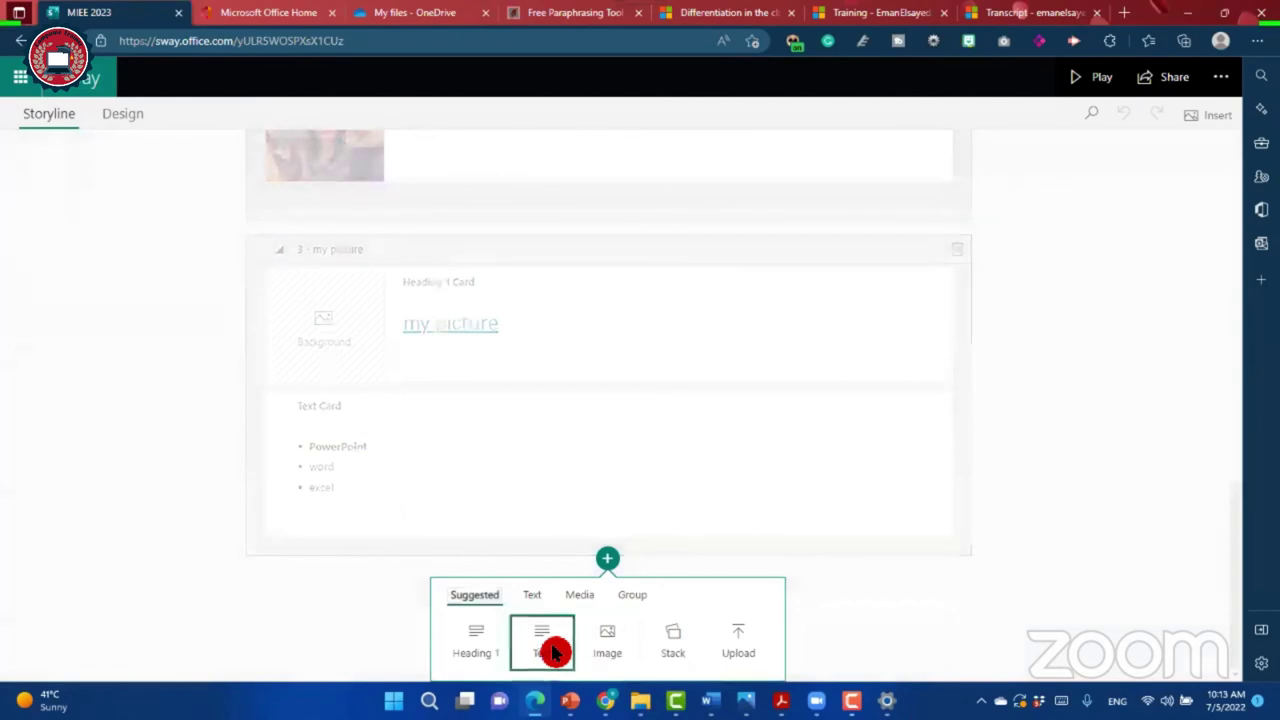
click(598, 598)
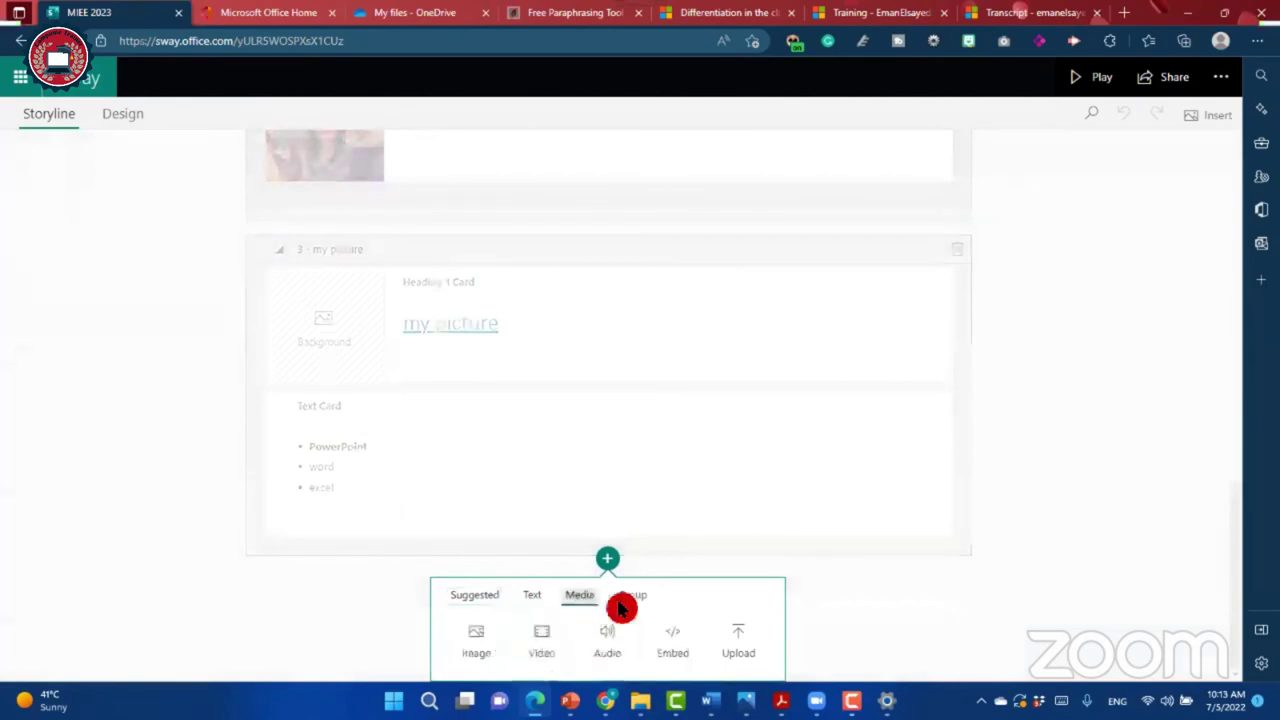
click(701, 665)
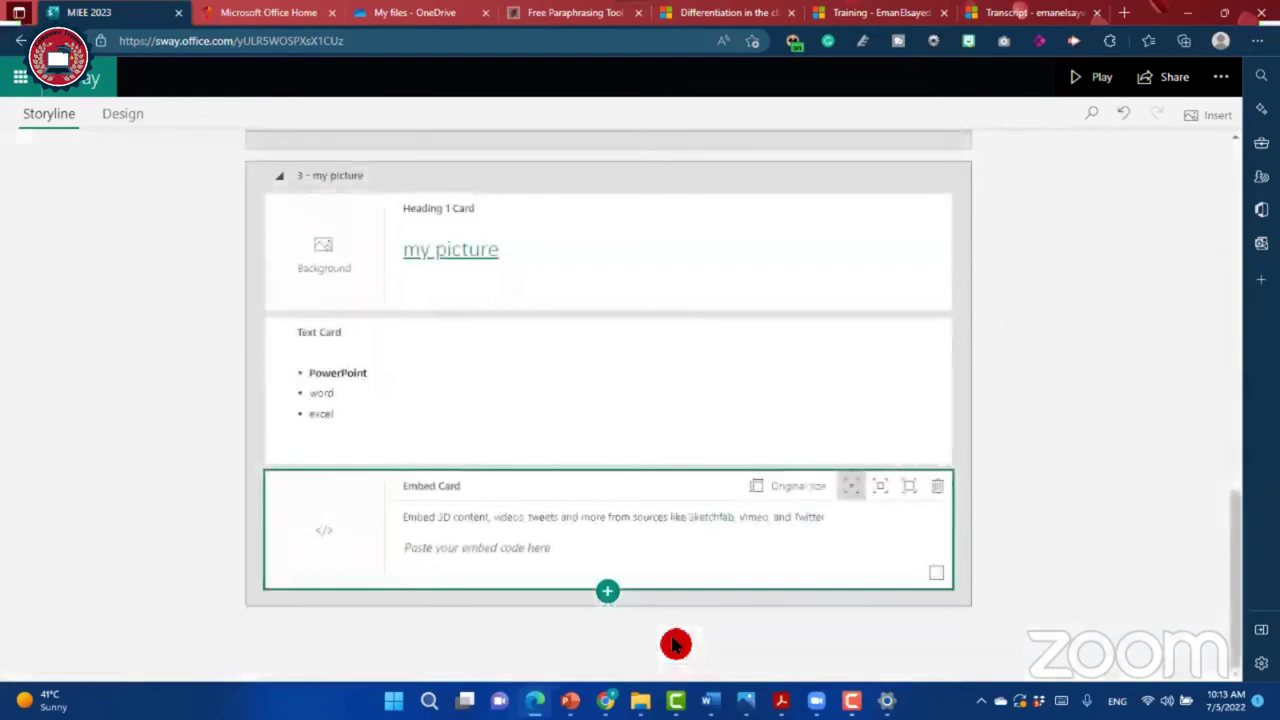
key(ctrl+v)
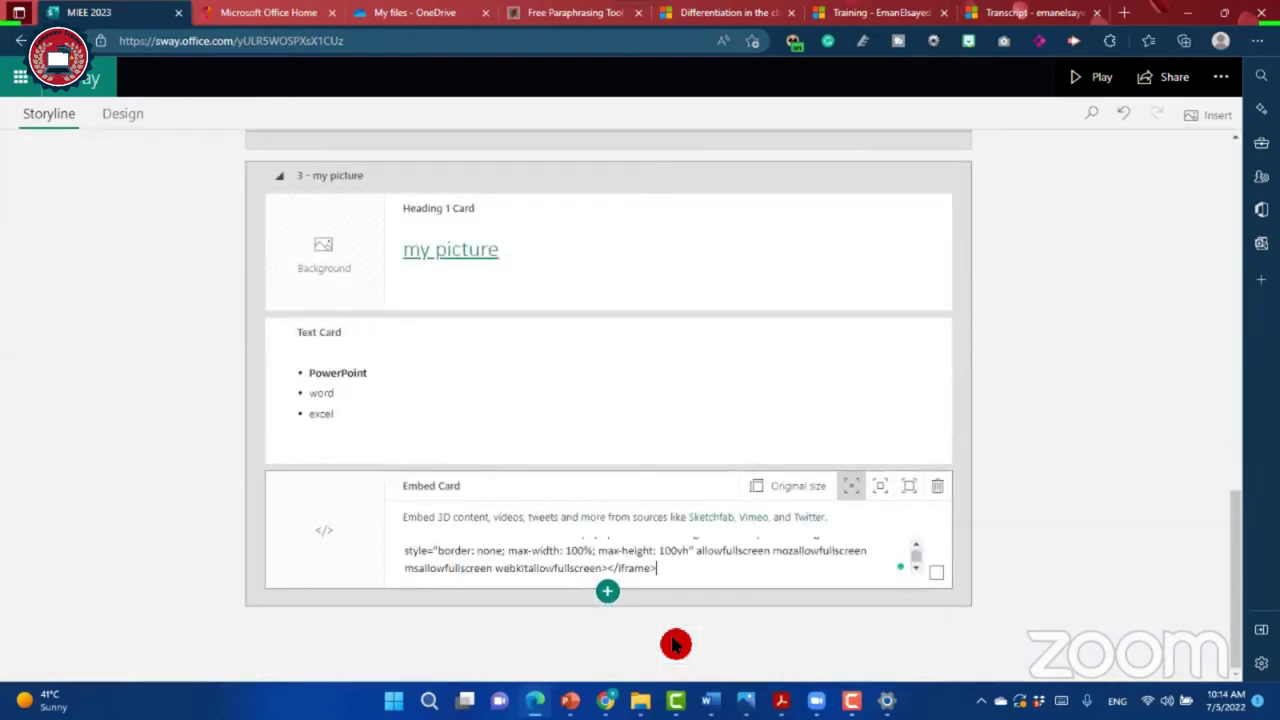
click(675, 645)
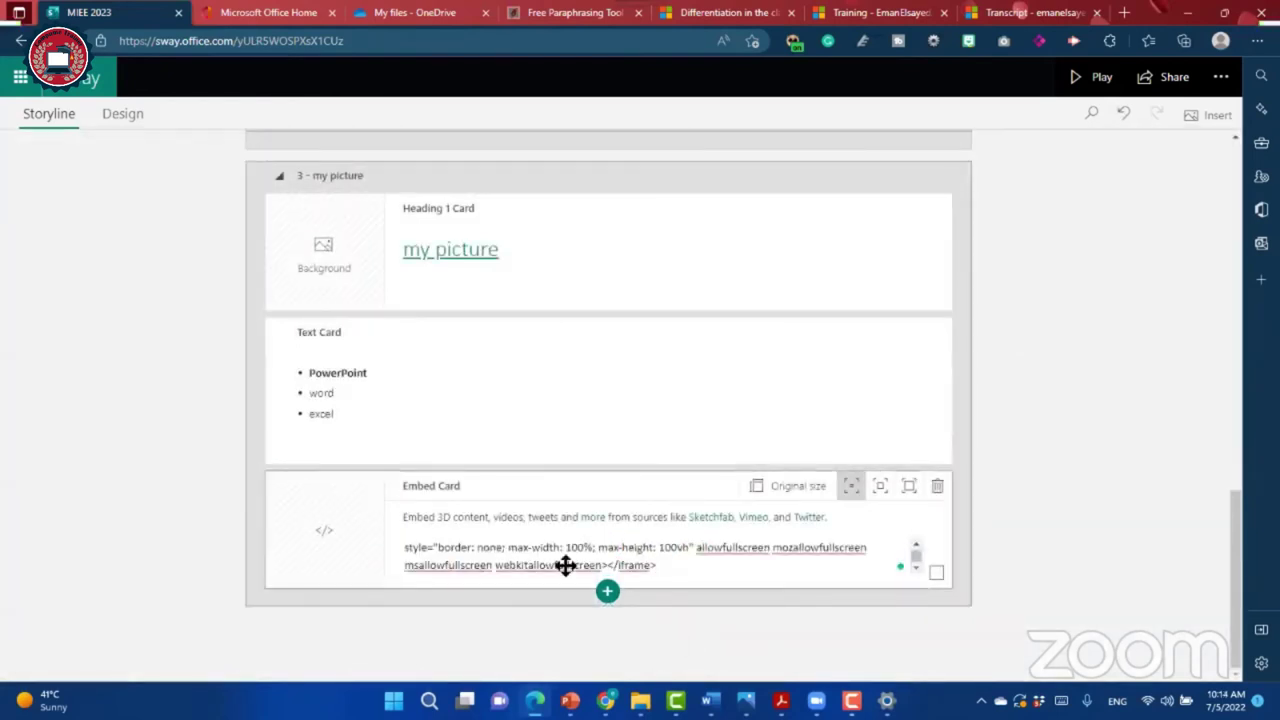
Step: Preview the Design view and scroll to the embedded Thanks, certificates Sway
click(122, 113)
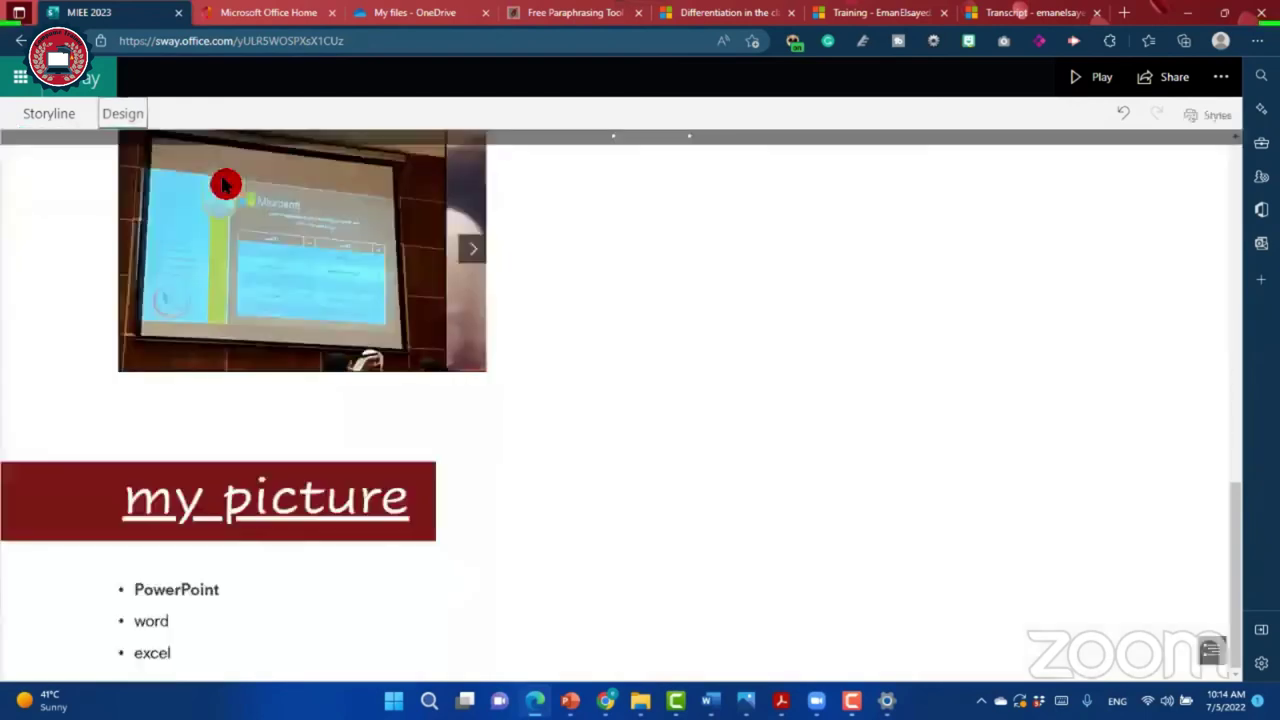
scroll(380, 557, down, 3)
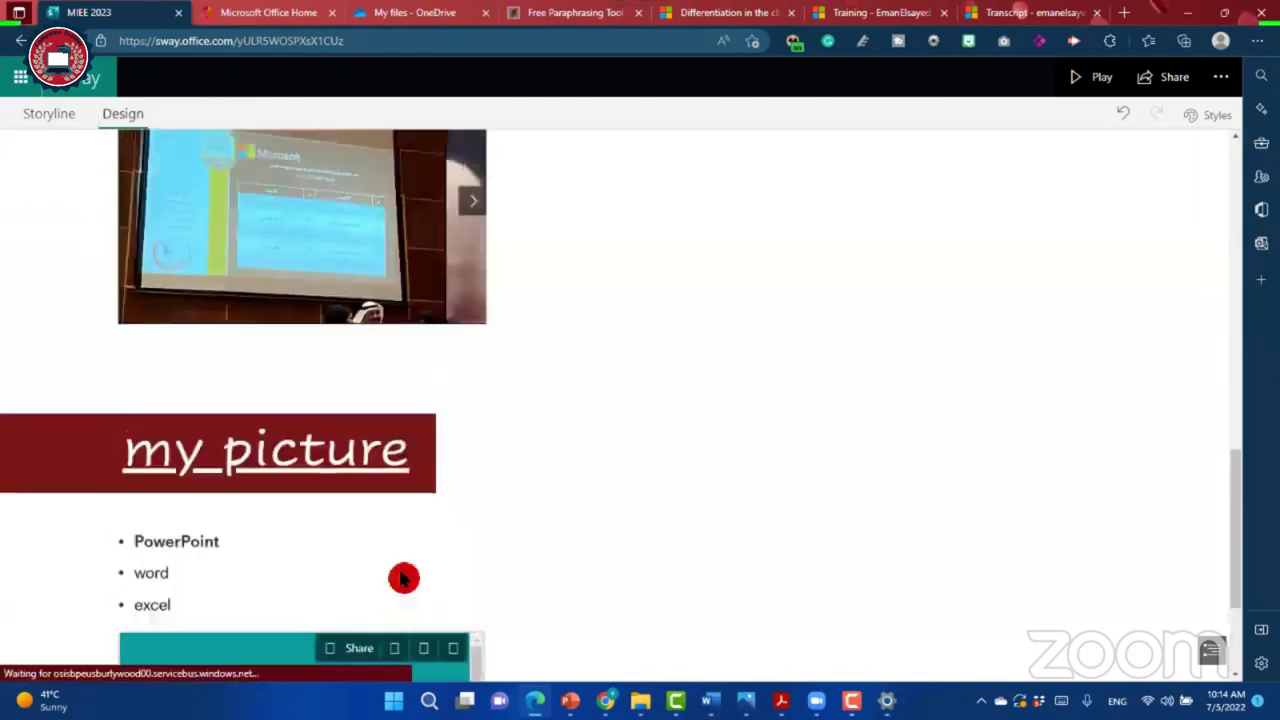
scroll(354, 585, down, 1)
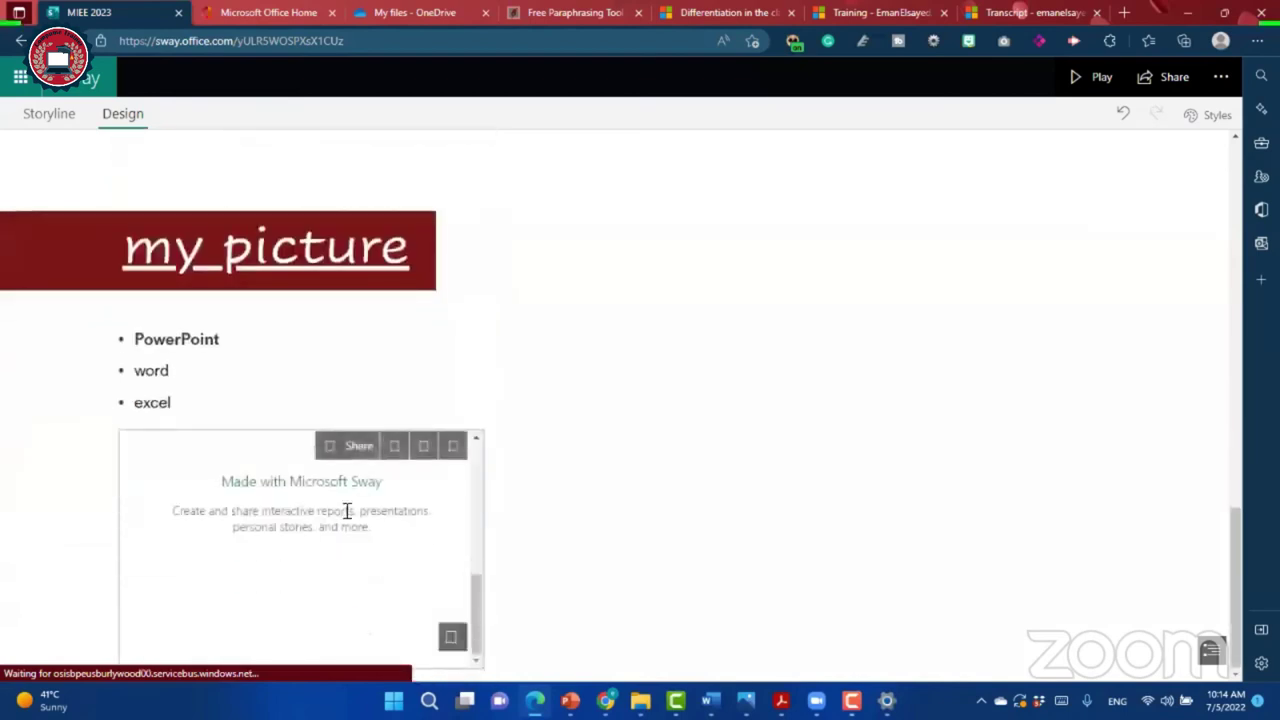
scroll(346, 508, up, 3)
scroll(580, 464, down, 3)
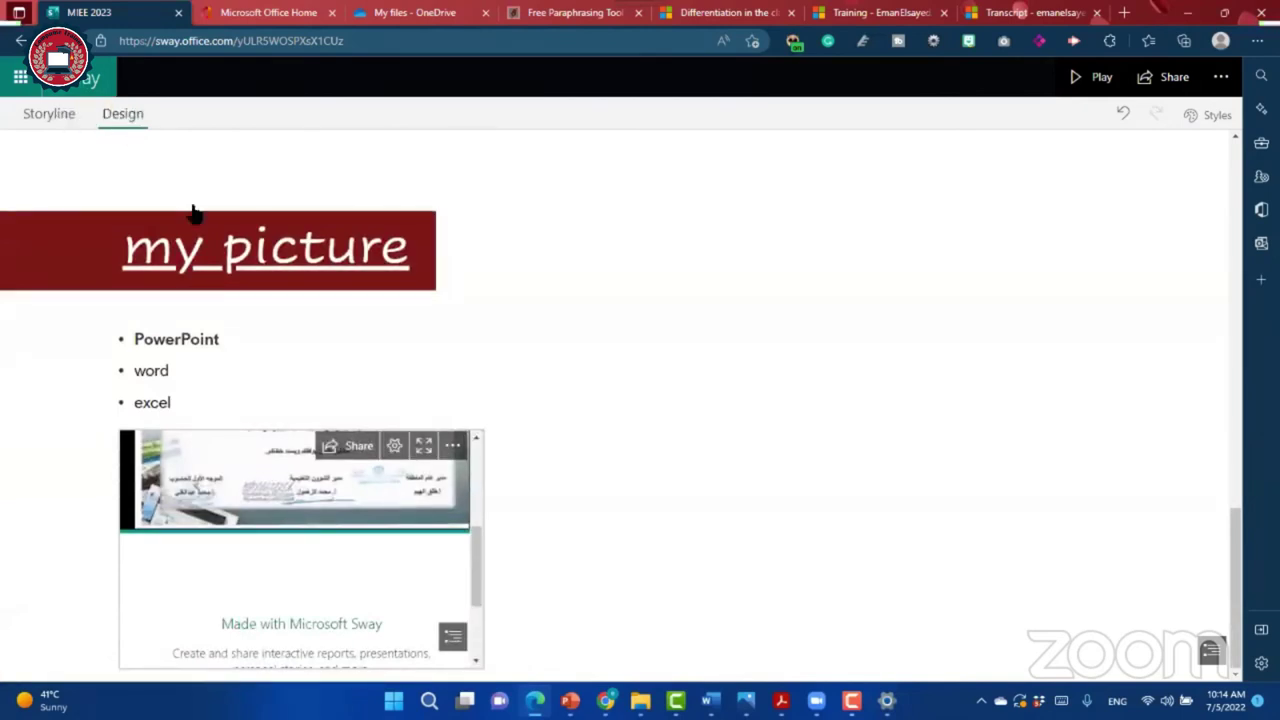
Step: Return to My Sways and open the Nomination Sway
click(88, 88)
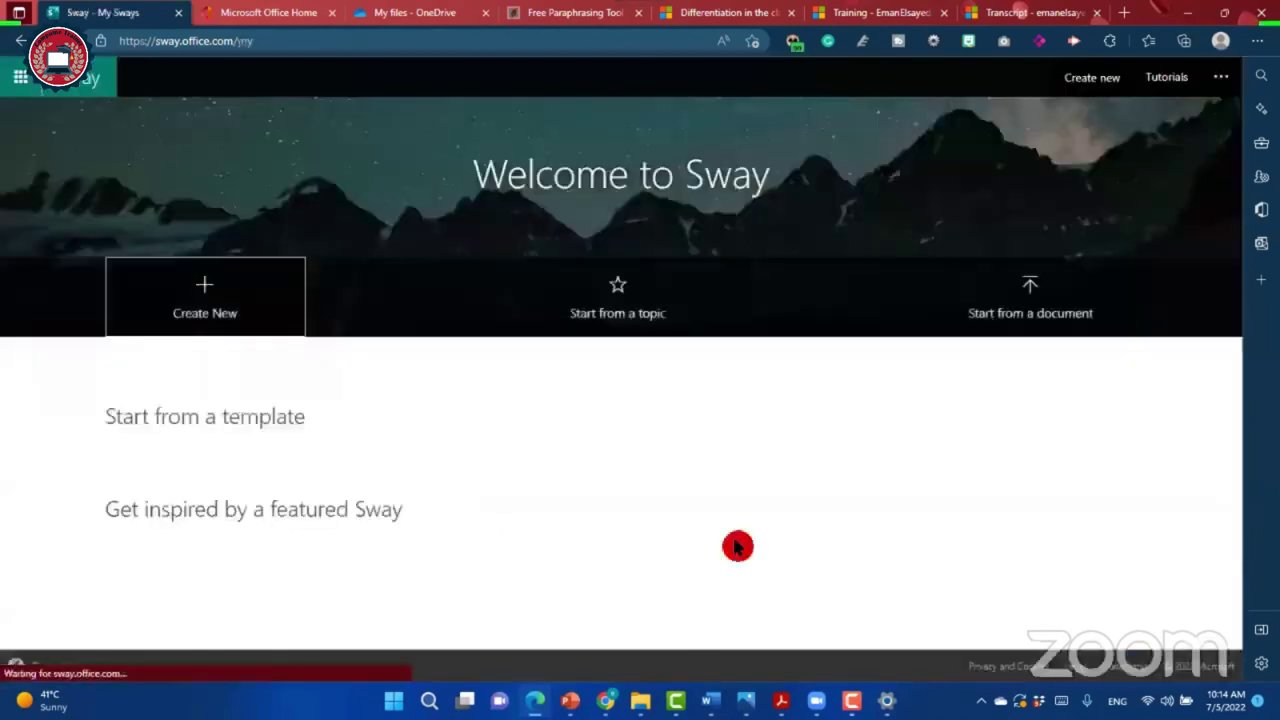
scroll(690, 420, down, 1)
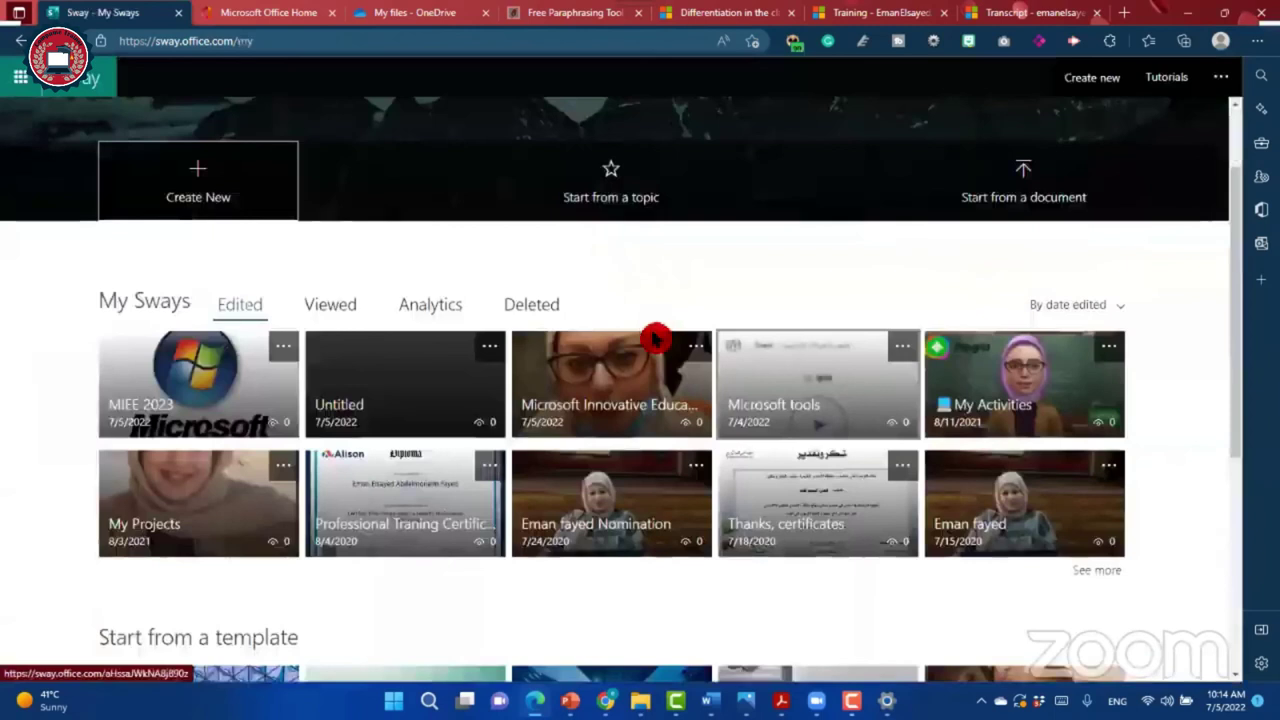
click(655, 340)
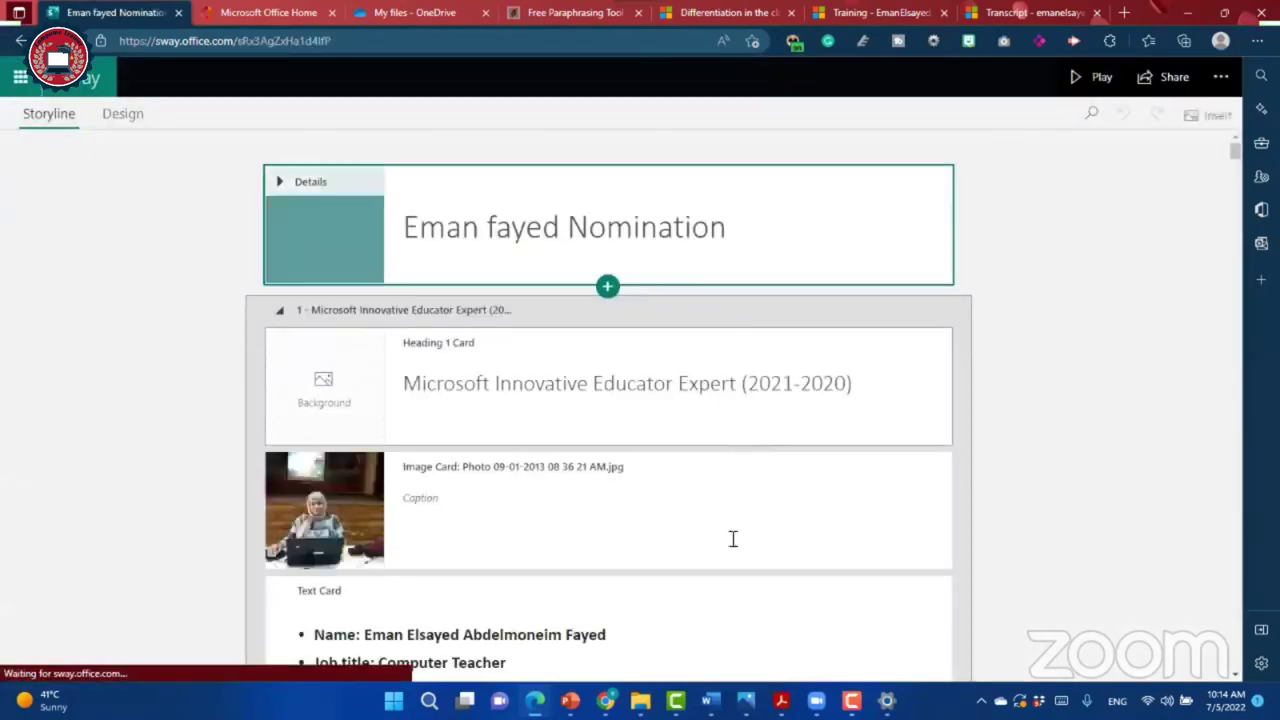
Step: Scroll through the nomination Sway's Storyline, then switch to its Design preview
scroll(735, 500, down, 4)
scroll(723, 593, down, 6)
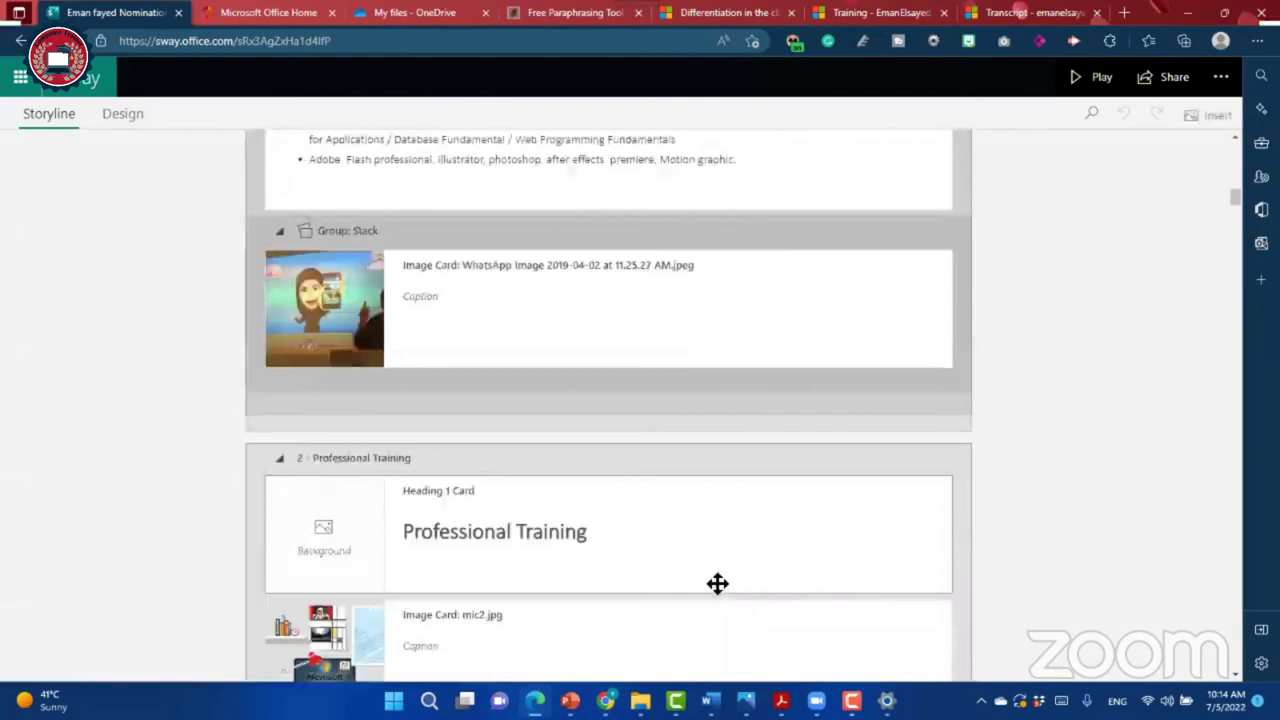
scroll(717, 583, down, 5)
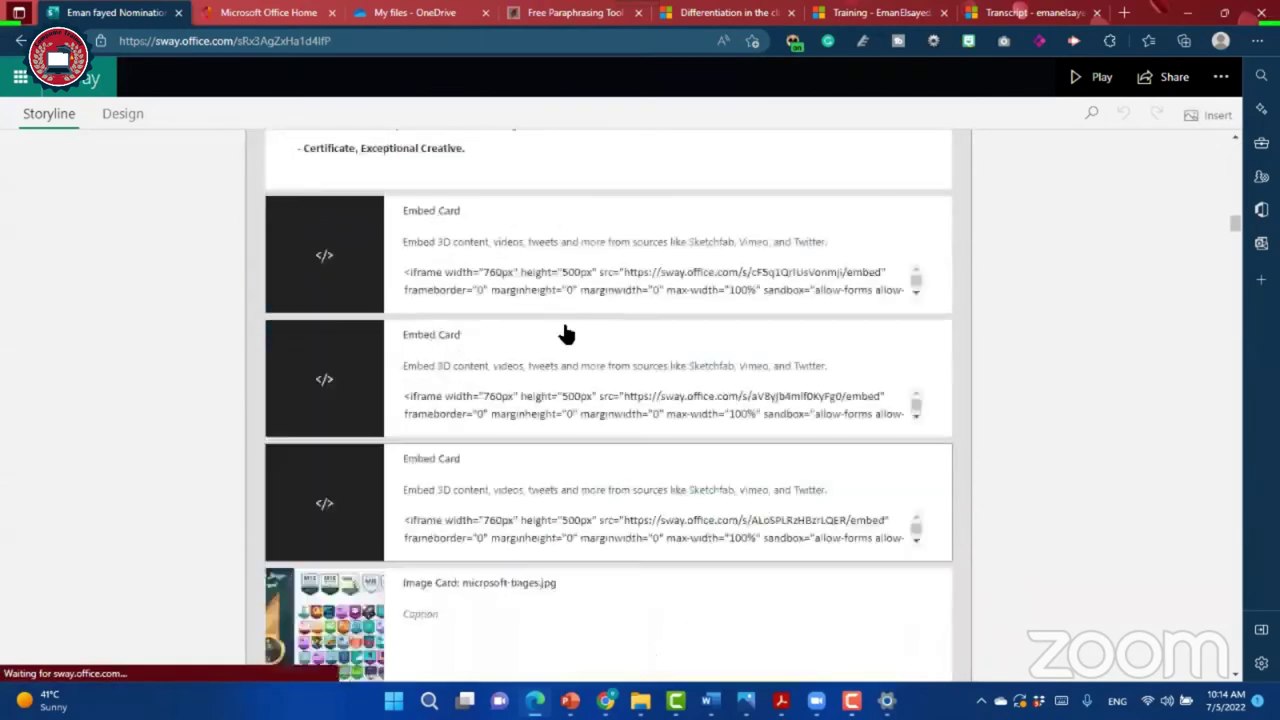
drag(400, 408, 277, 326)
click(123, 114)
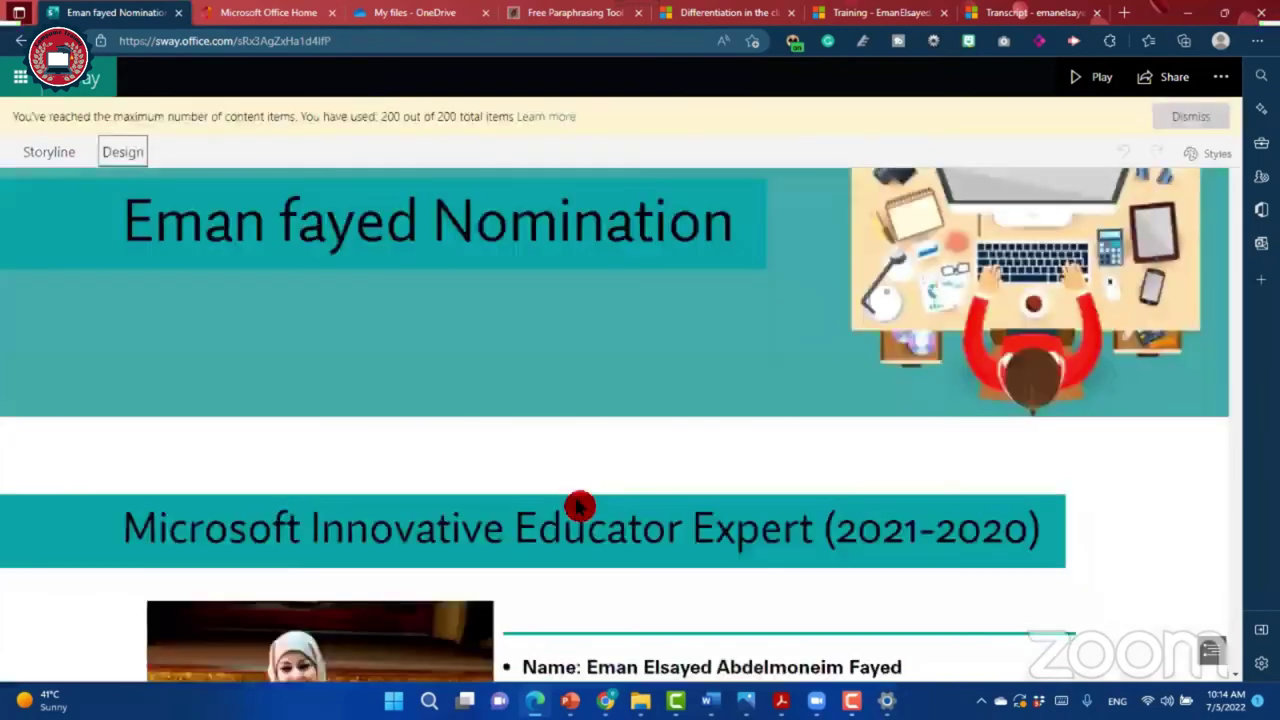
Step: Show the certificate inline in the Thanks, certificates card, toggling its navigation view
scroll(578, 515, down, 5)
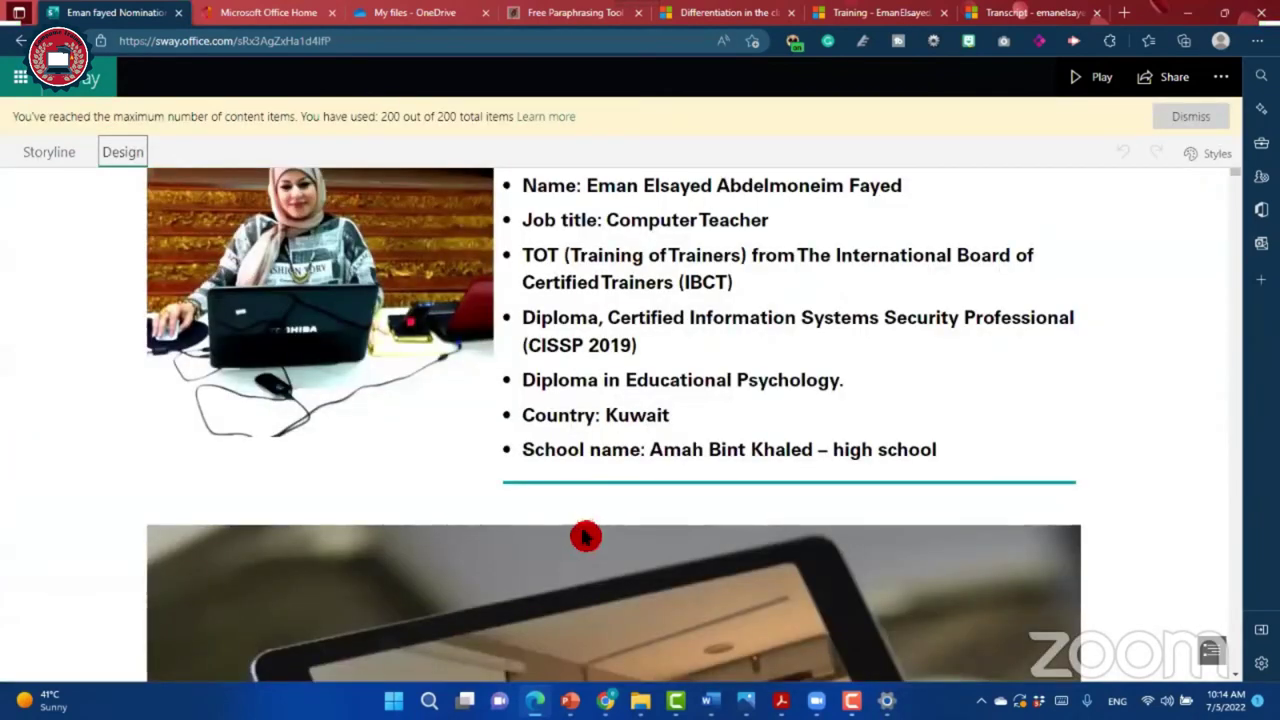
scroll(584, 535, down, 5)
scroll(584, 535, down, 5)
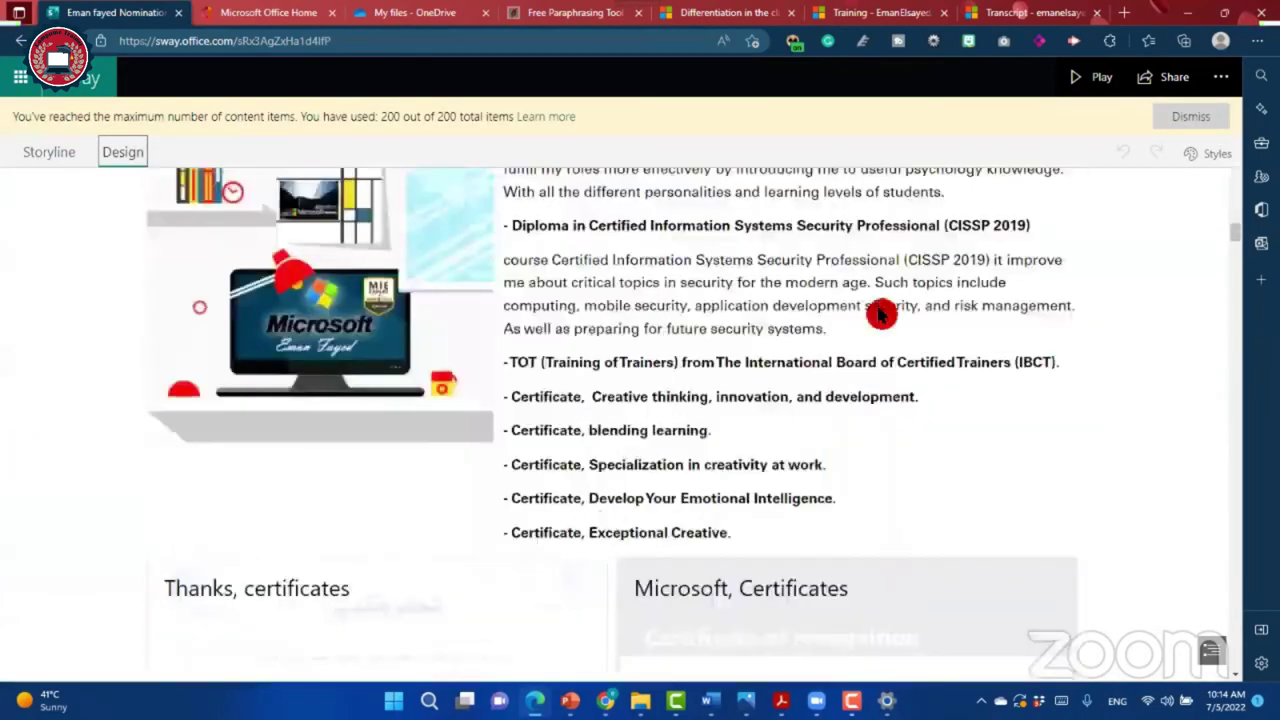
scroll(806, 352, down, 4)
scroll(445, 420, up, 2)
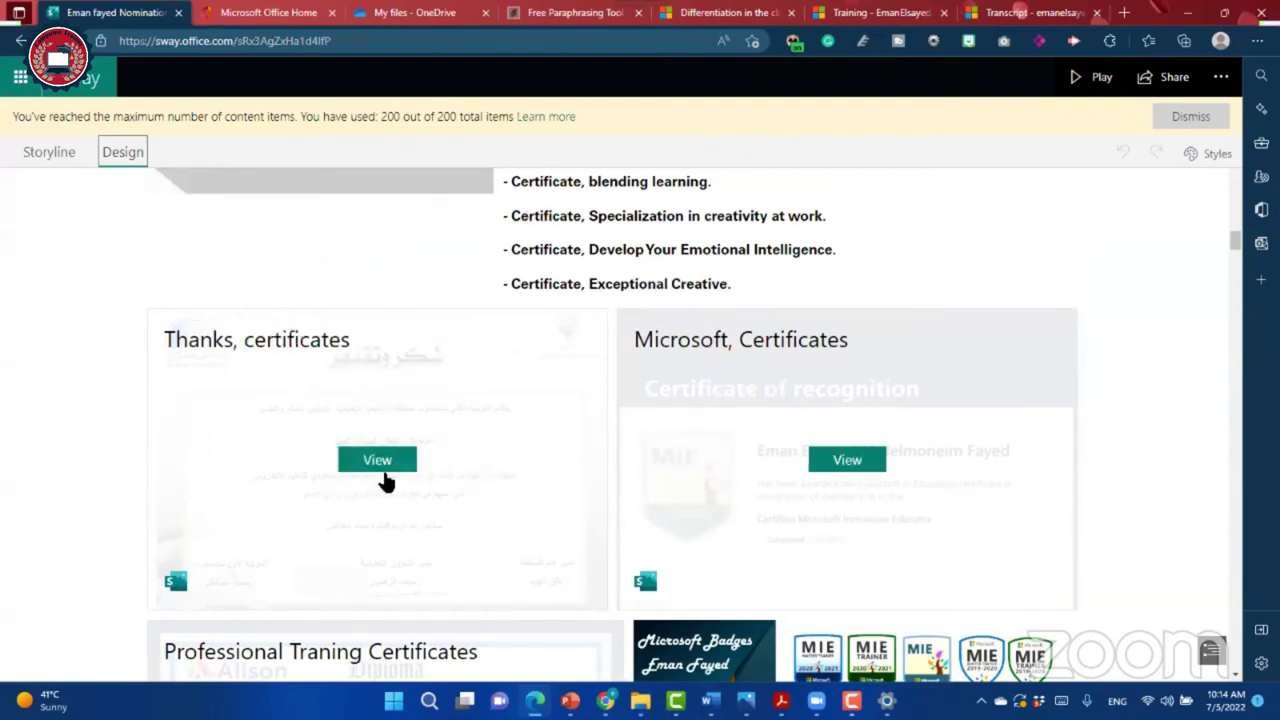
scroll(394, 346, down, 2)
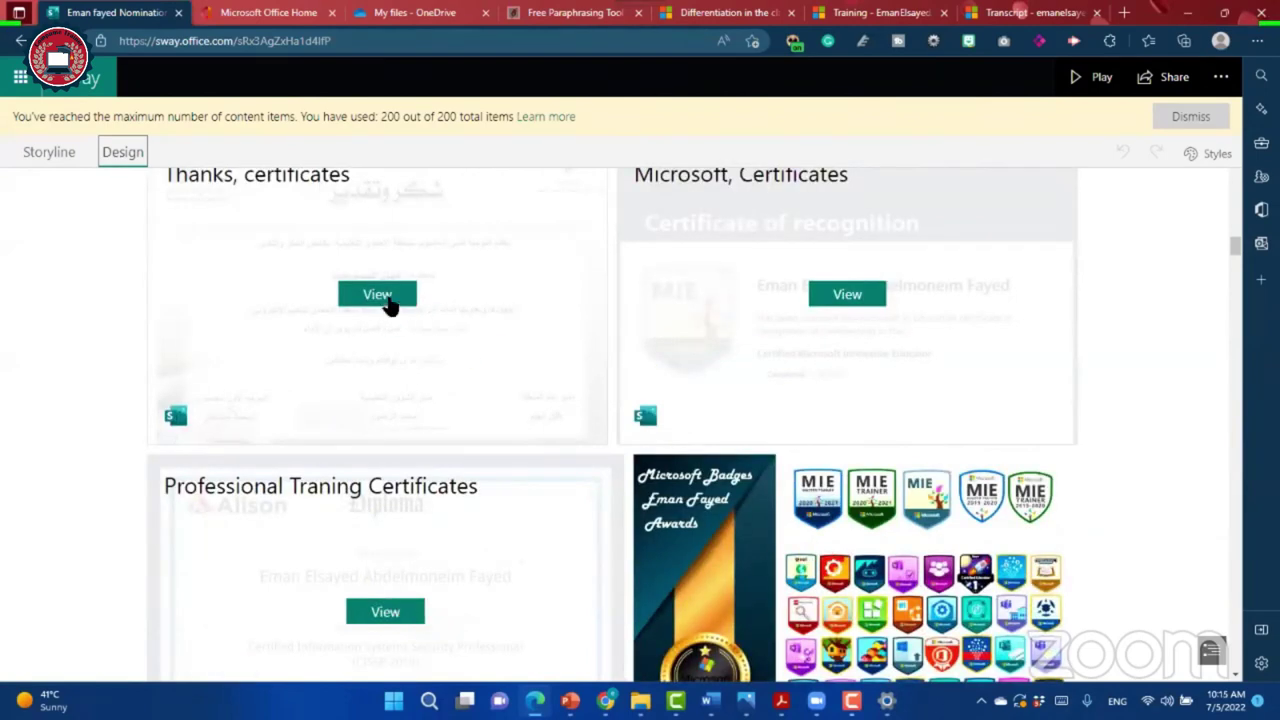
click(386, 298)
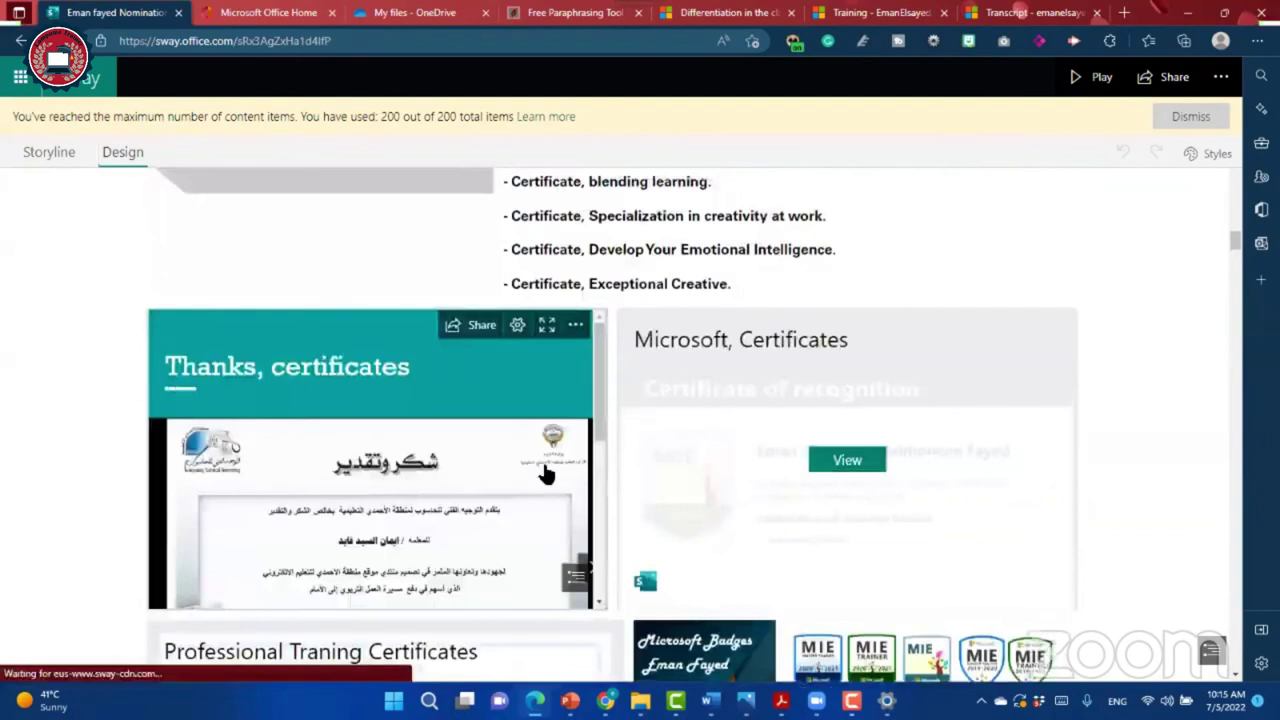
click(580, 578)
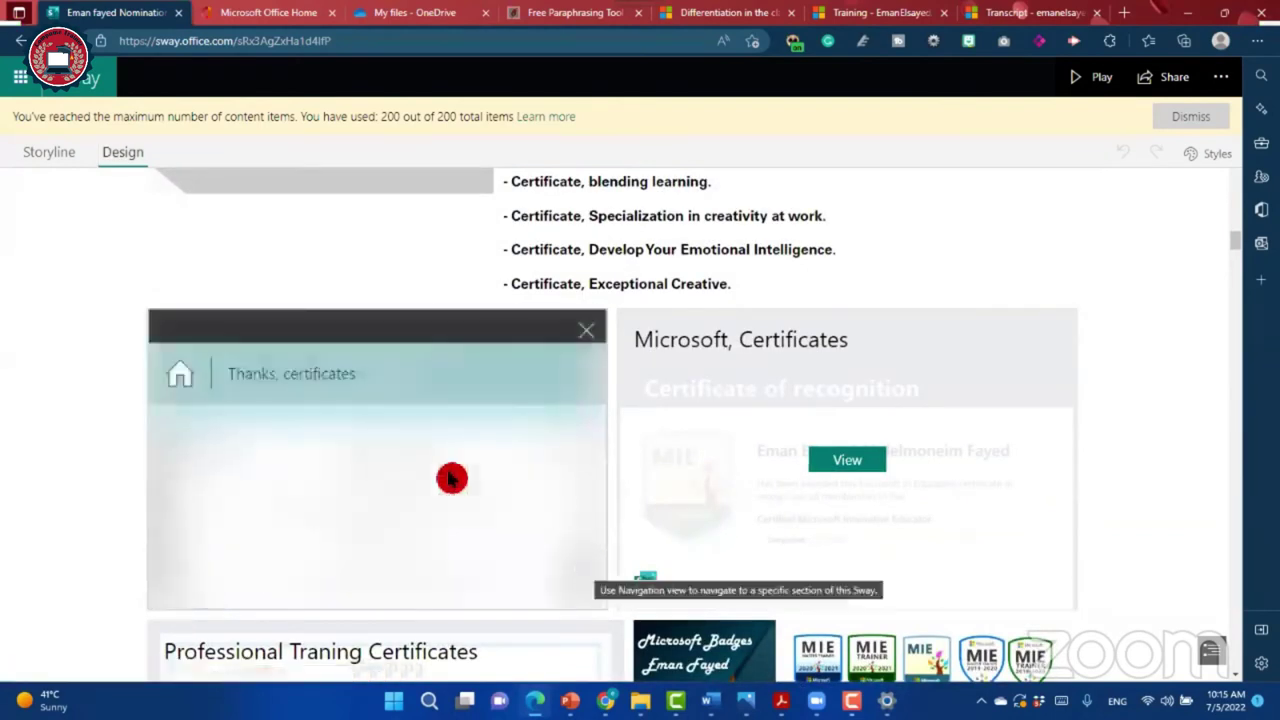
click(284, 483)
click(833, 541)
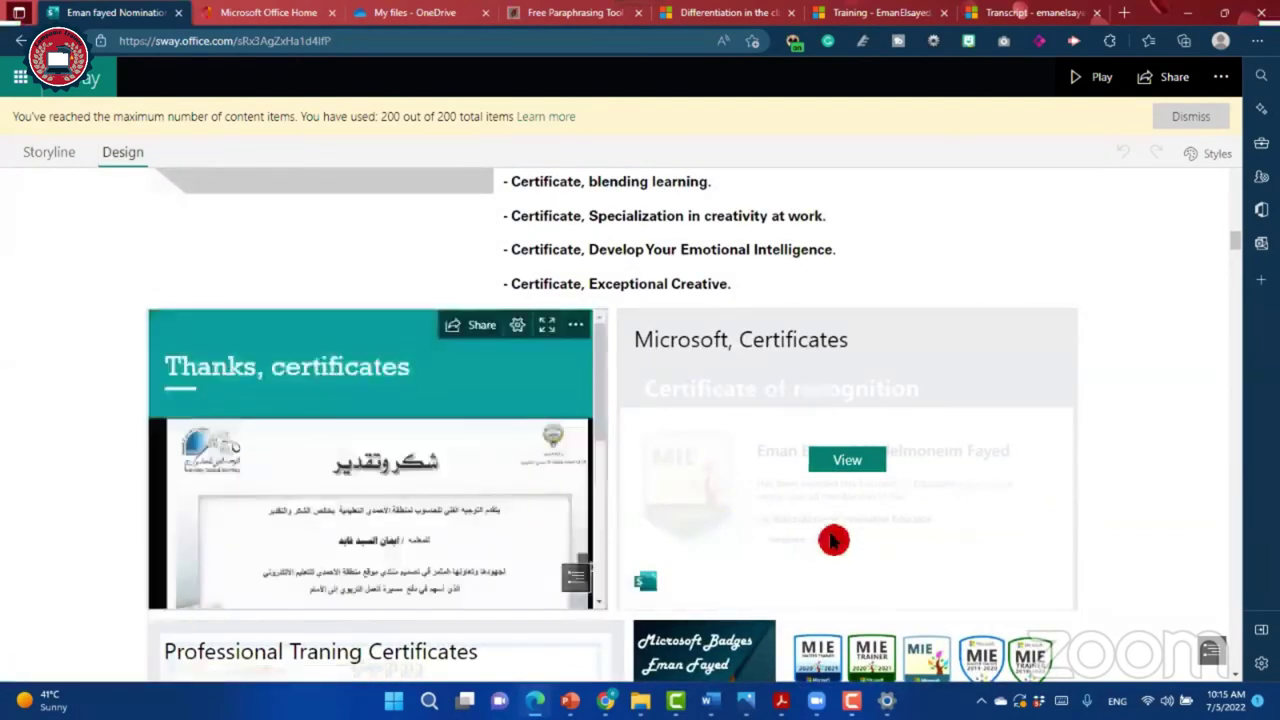
Step: Browse down to the Microsoft Badges collection and the first question
scroll(527, 550, down, 3)
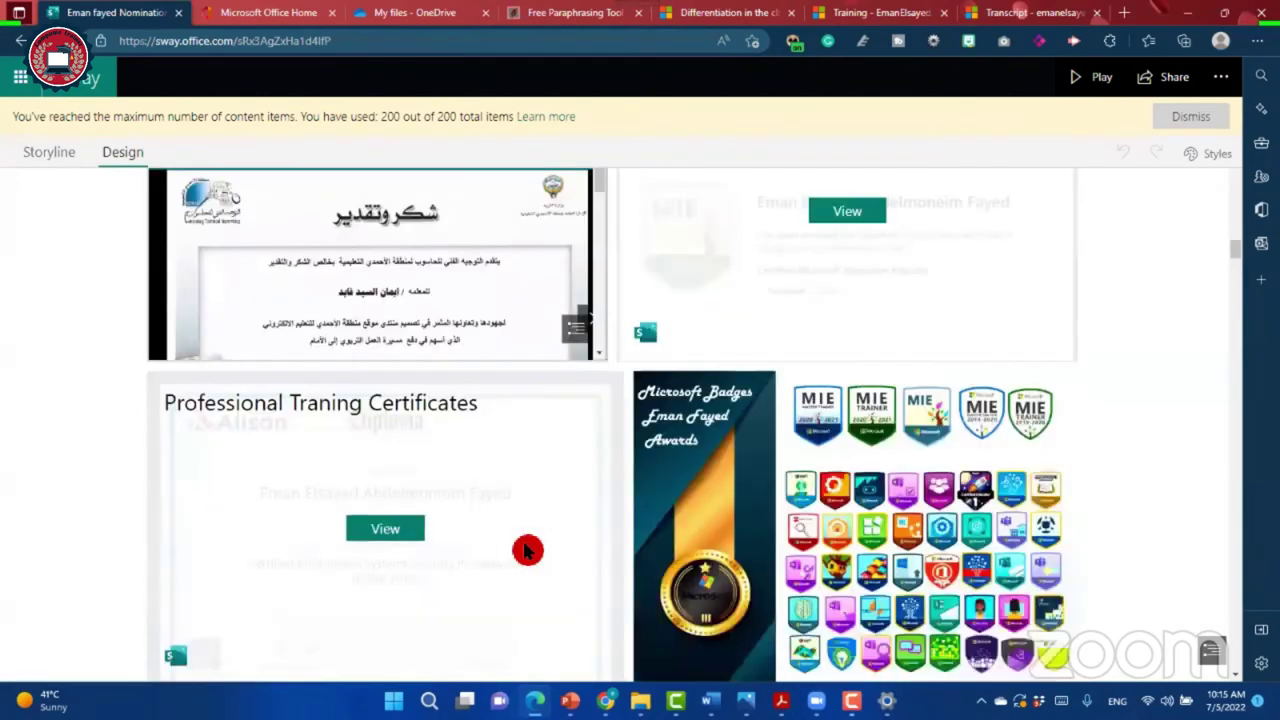
scroll(575, 558, down, 2)
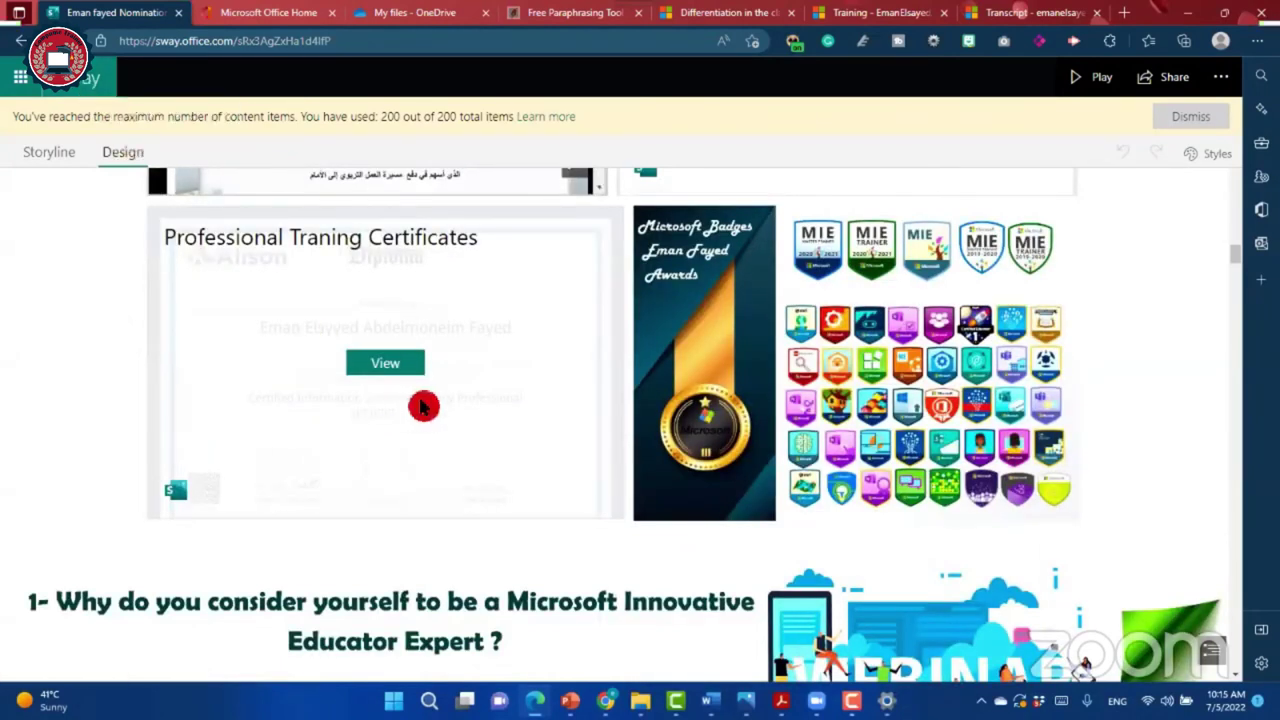
scroll(425, 413, down, 1)
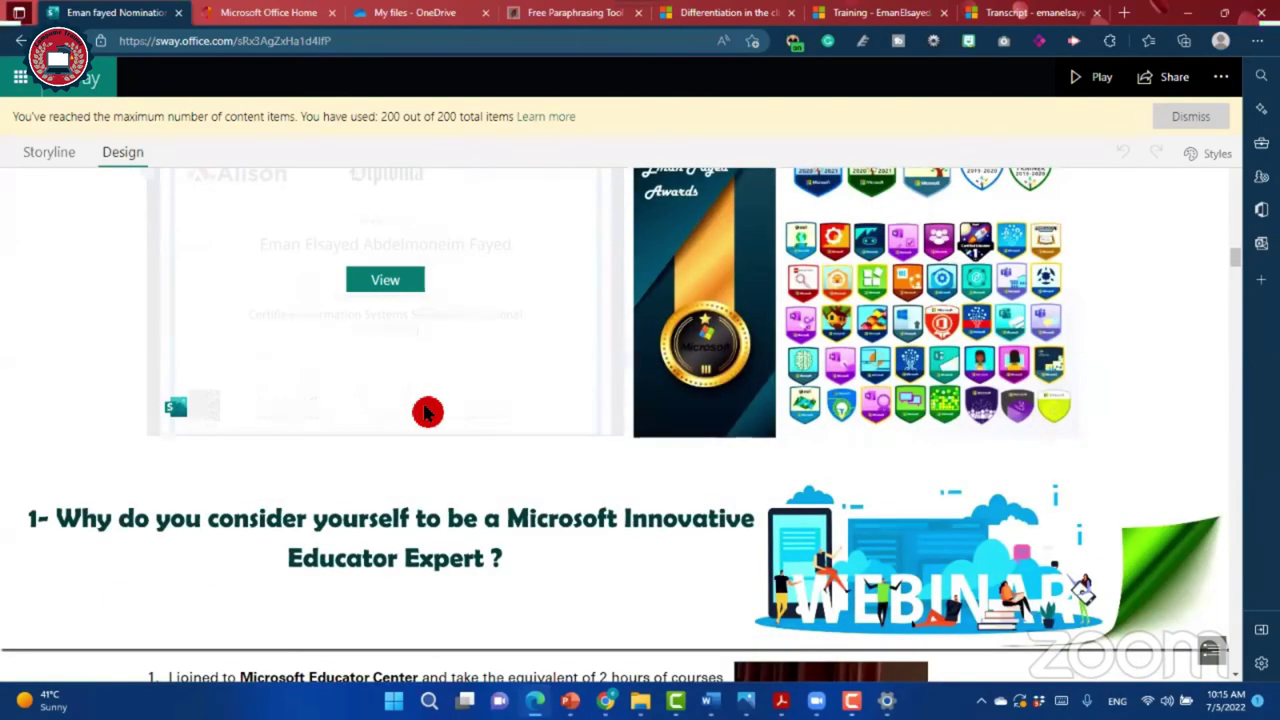
scroll(425, 413, up, 1)
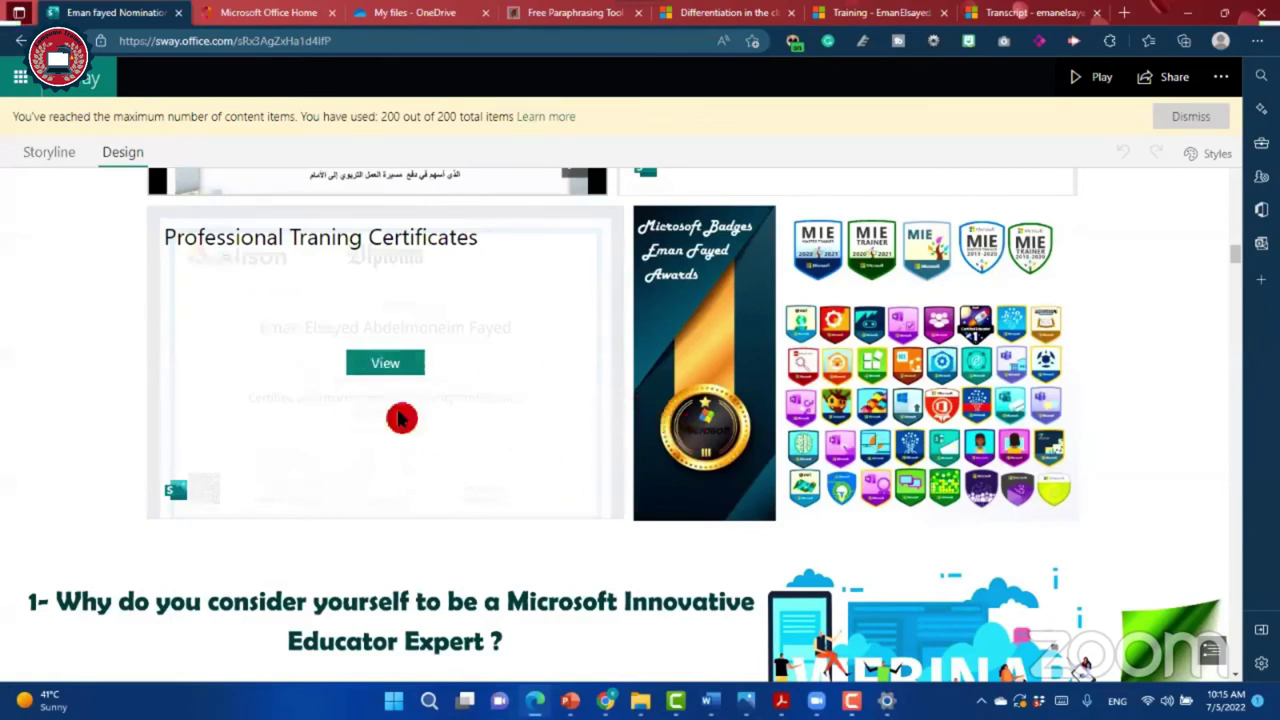
scroll(228, 330, up, 1)
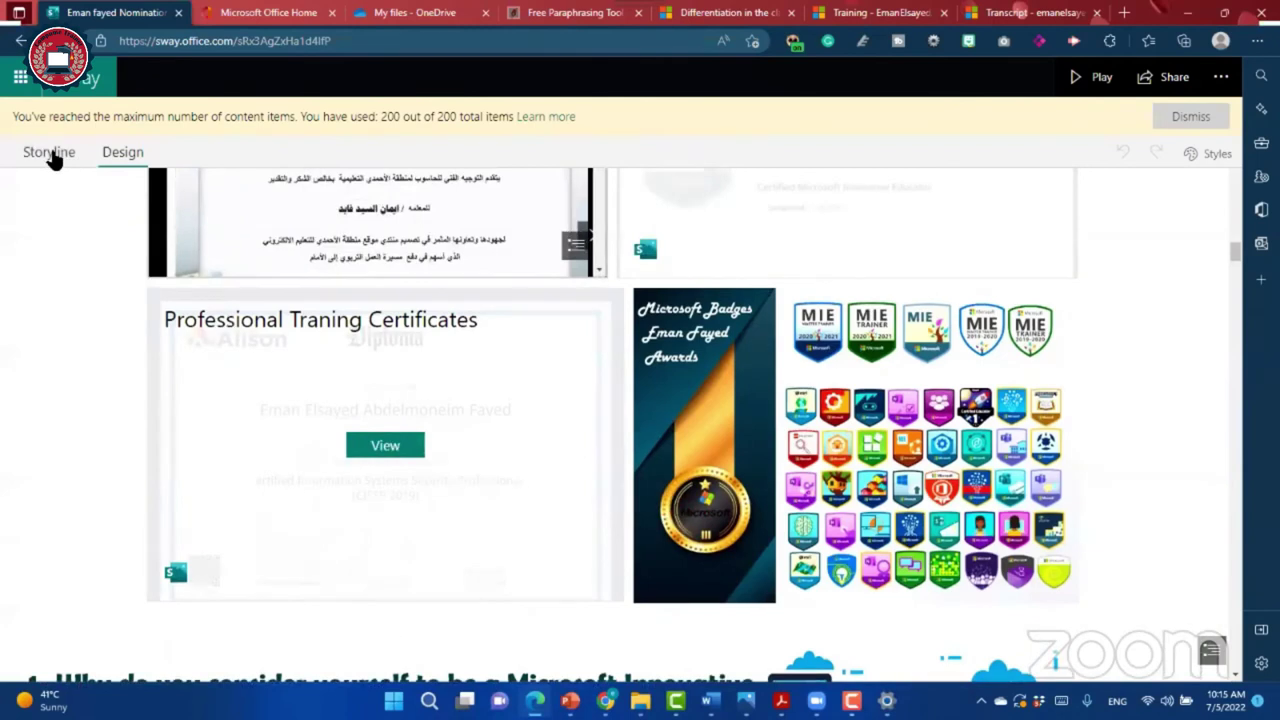
Step: Switch the nomination Sway from Design back to the Storyline editor
click(50, 155)
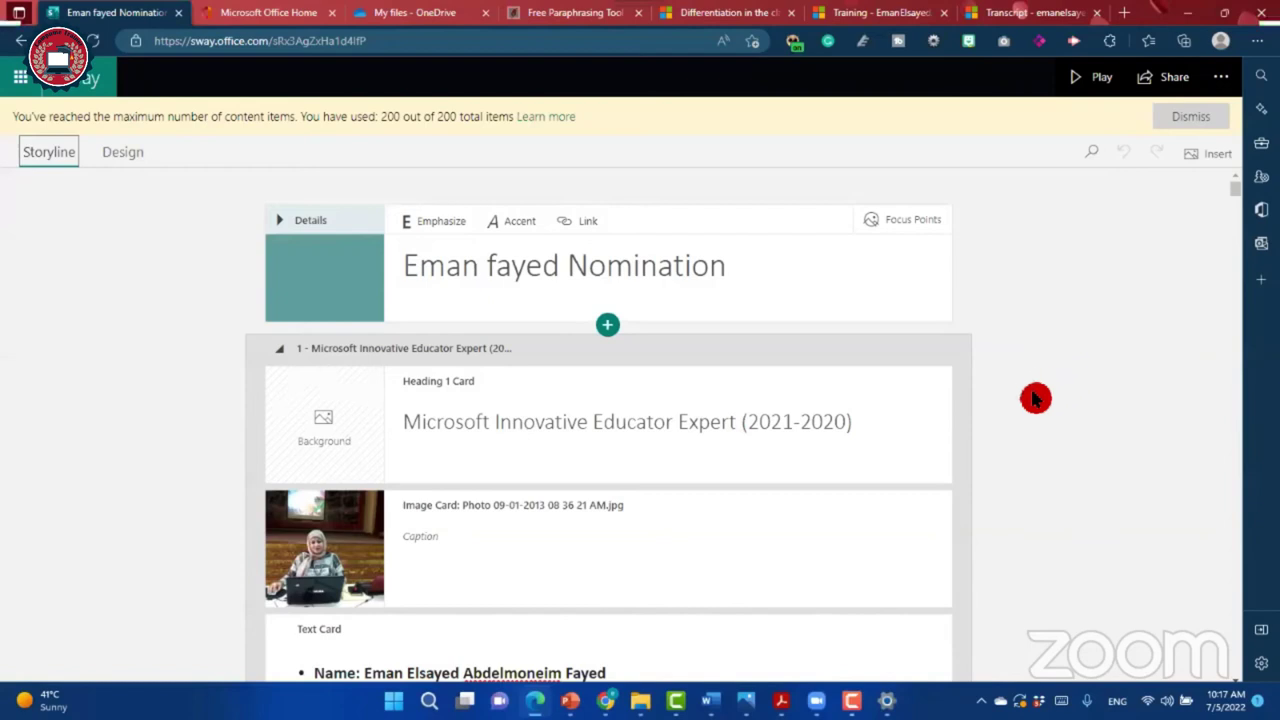
Step: Bring the MIEE guide PDF forward and scroll up to question 4's artifact URL field on page 15
mouse_move(781, 700)
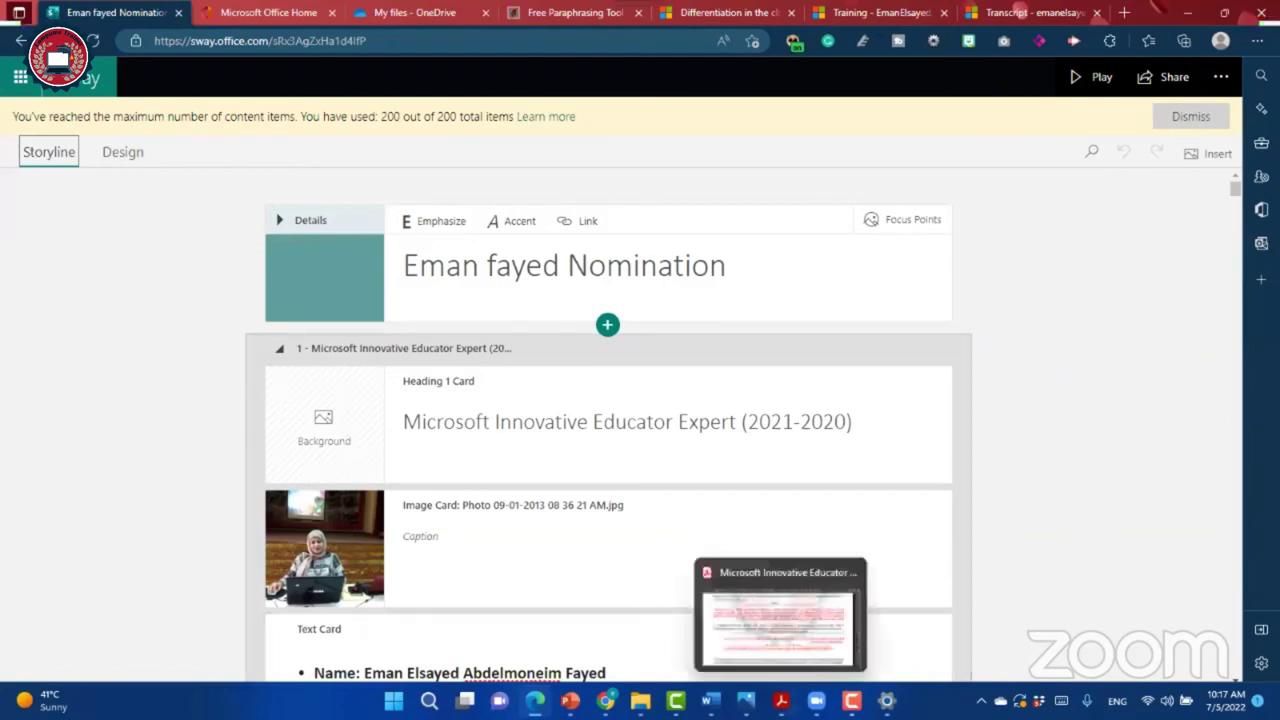
click(778, 628)
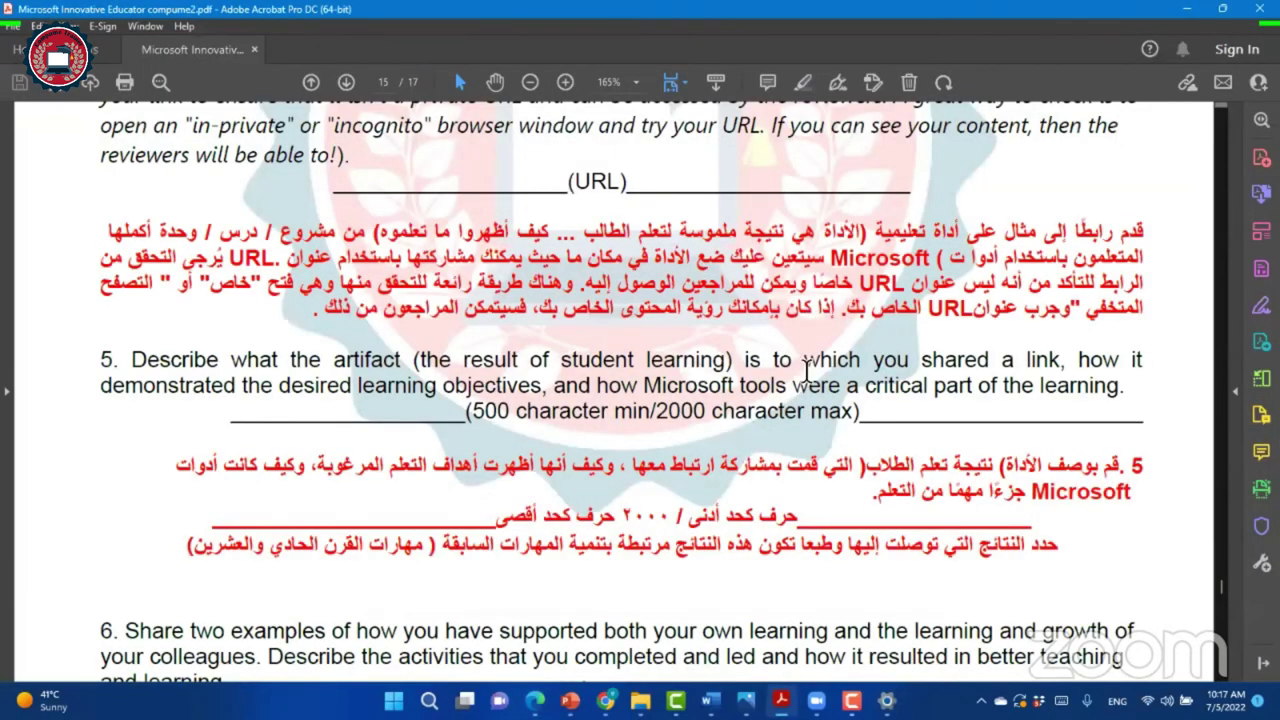
scroll(806, 370, up, 2)
scroll(810, 378, up, 1)
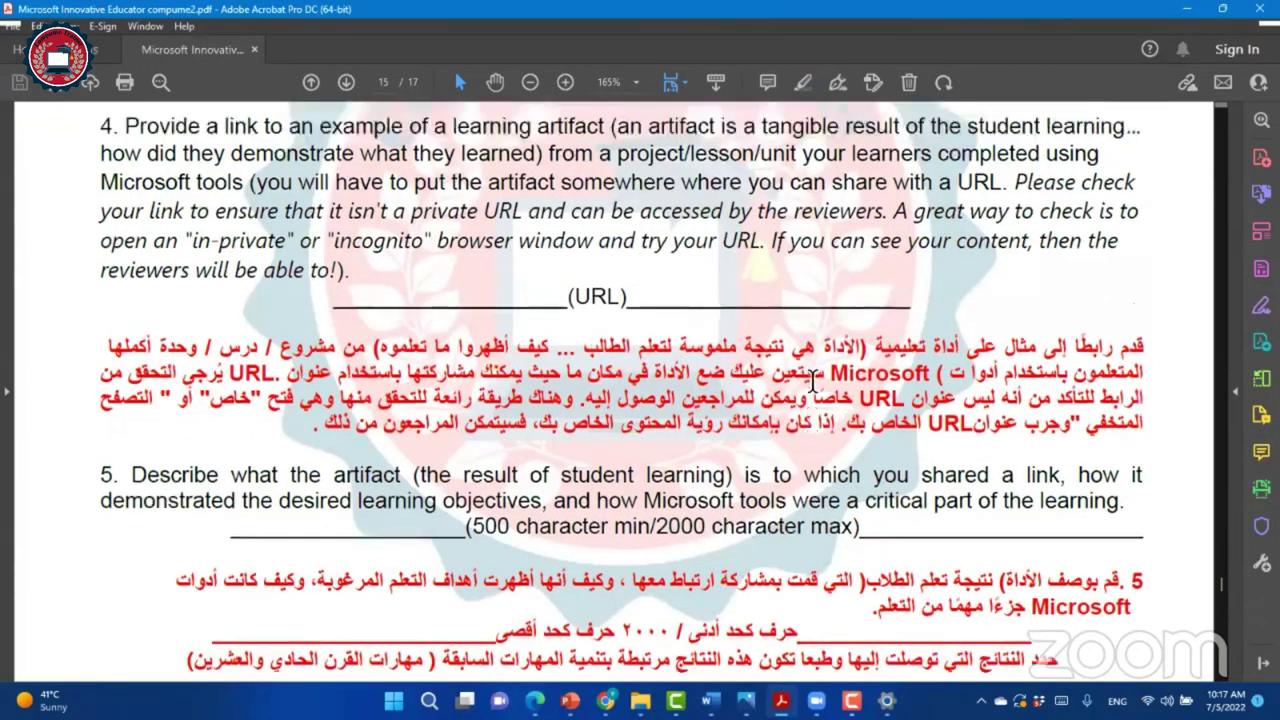
scroll(772, 373, up, 1)
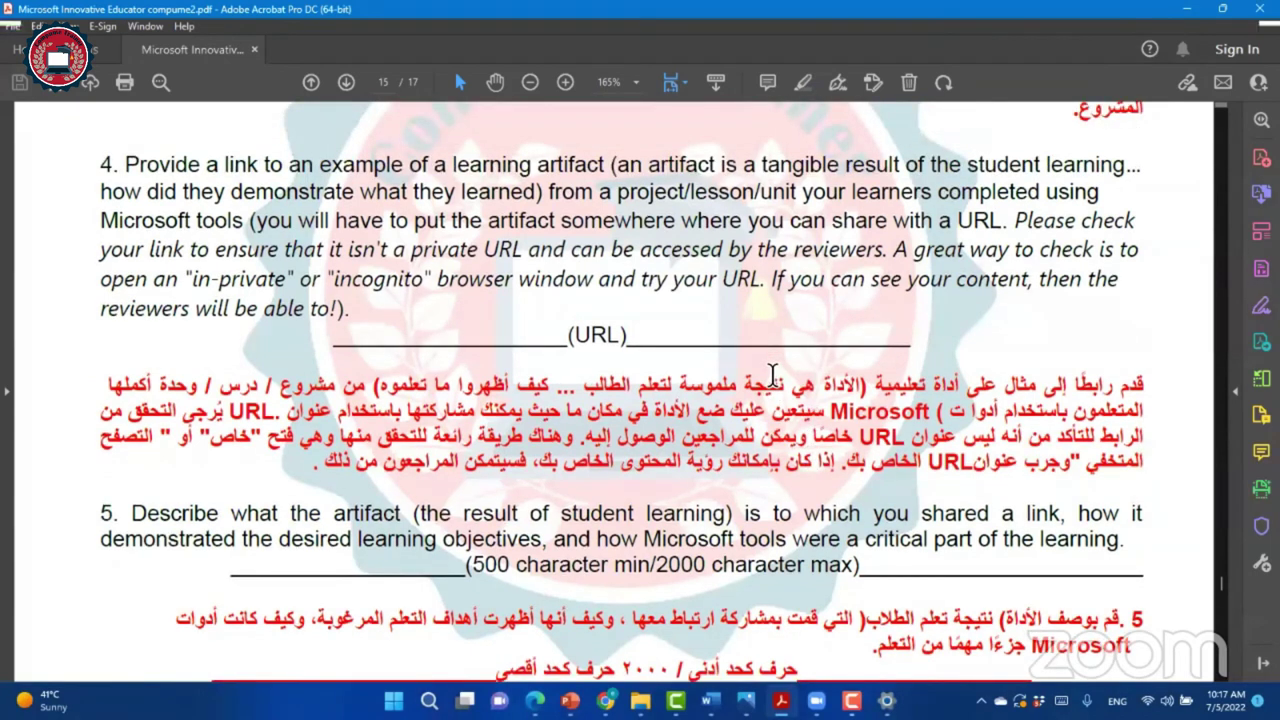
scroll(772, 373, up, 1)
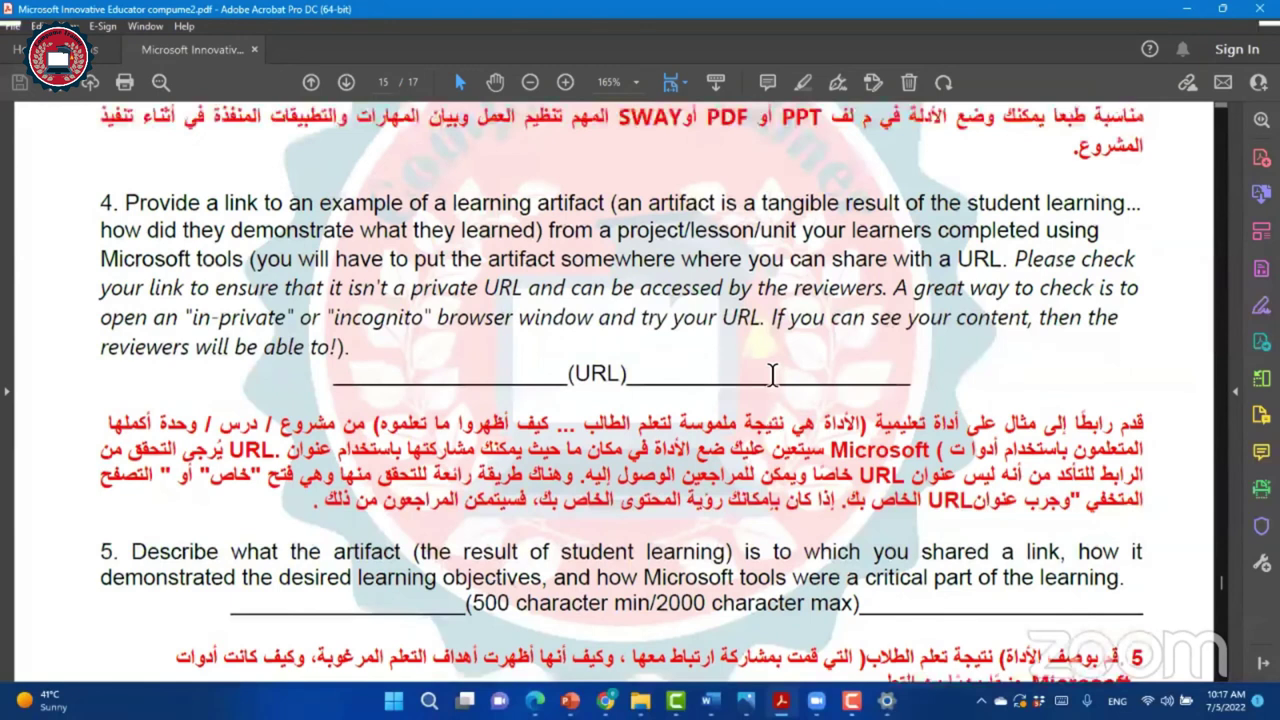
scroll(772, 373, up, 1)
scroll(772, 373, up, 1)
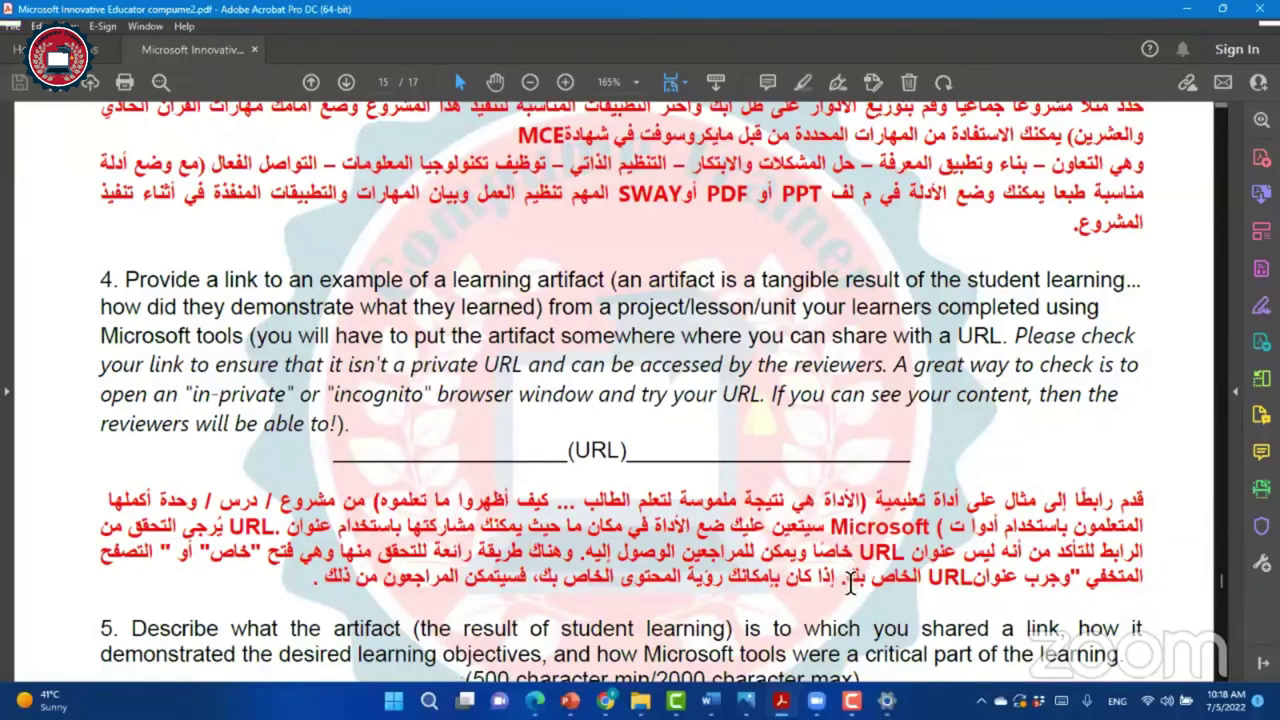
scroll(868, 633, down, 1)
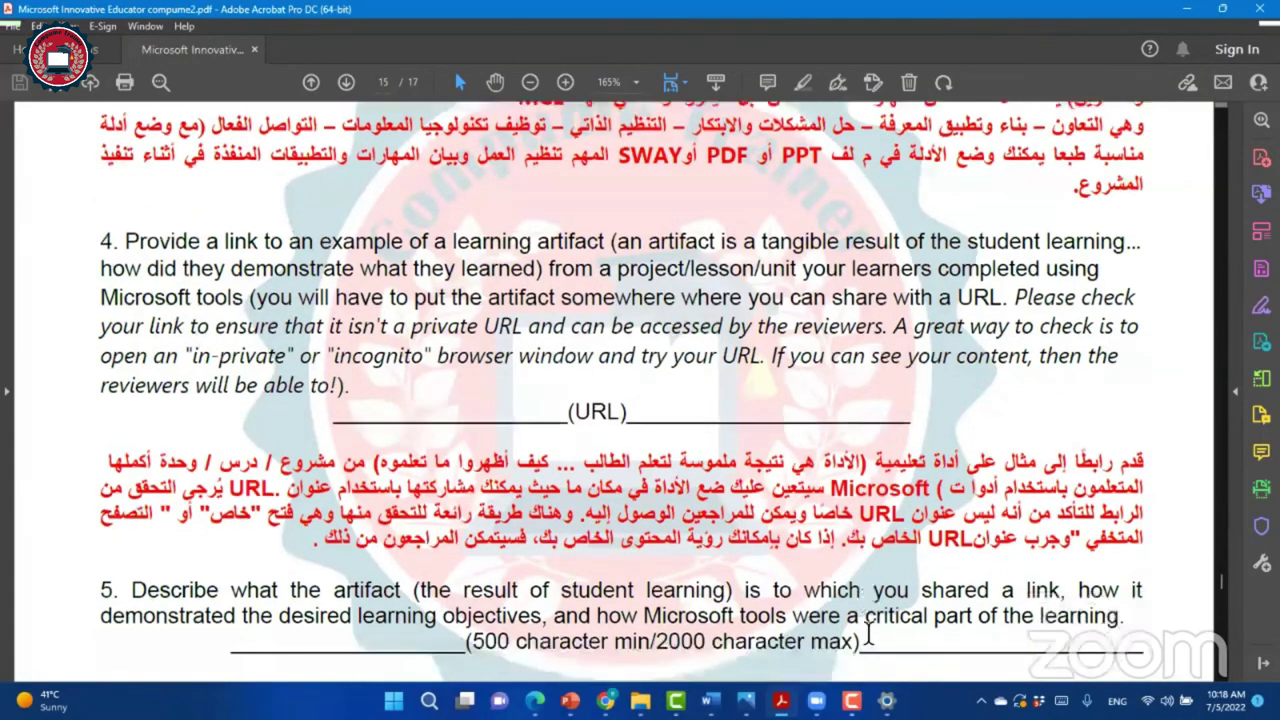
scroll(869, 625, down, 1)
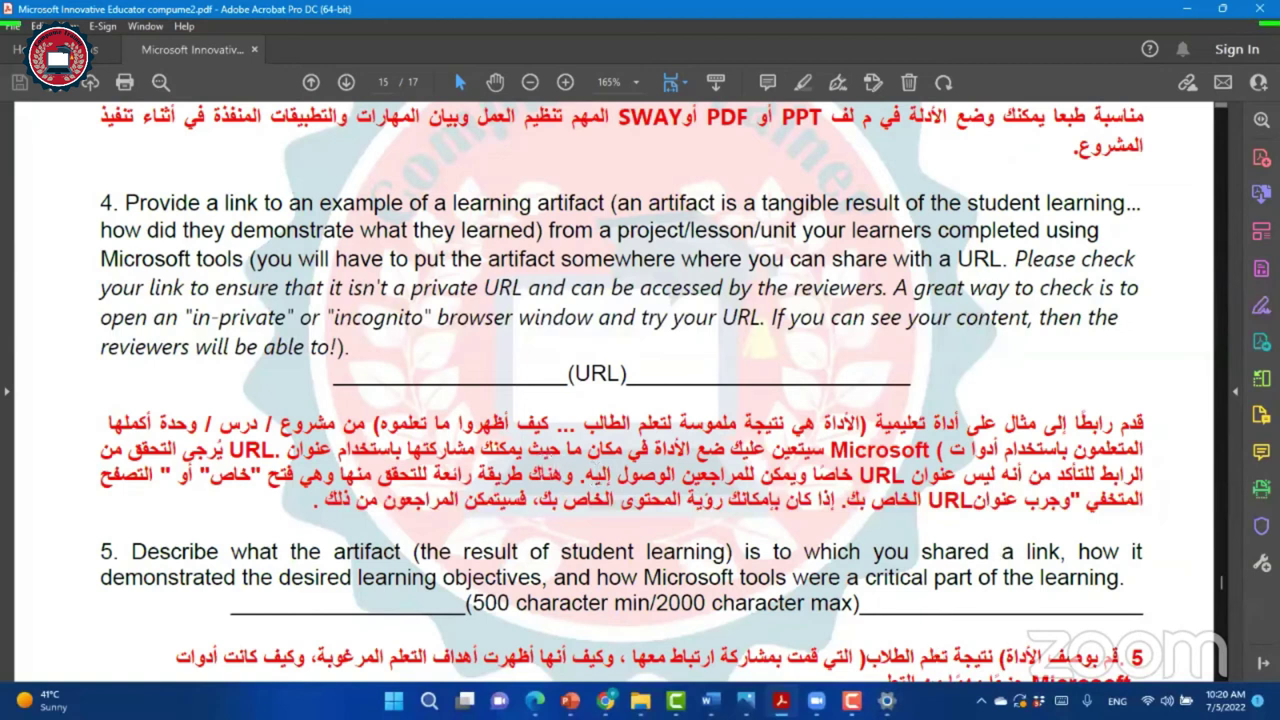
mouse_move(816, 700)
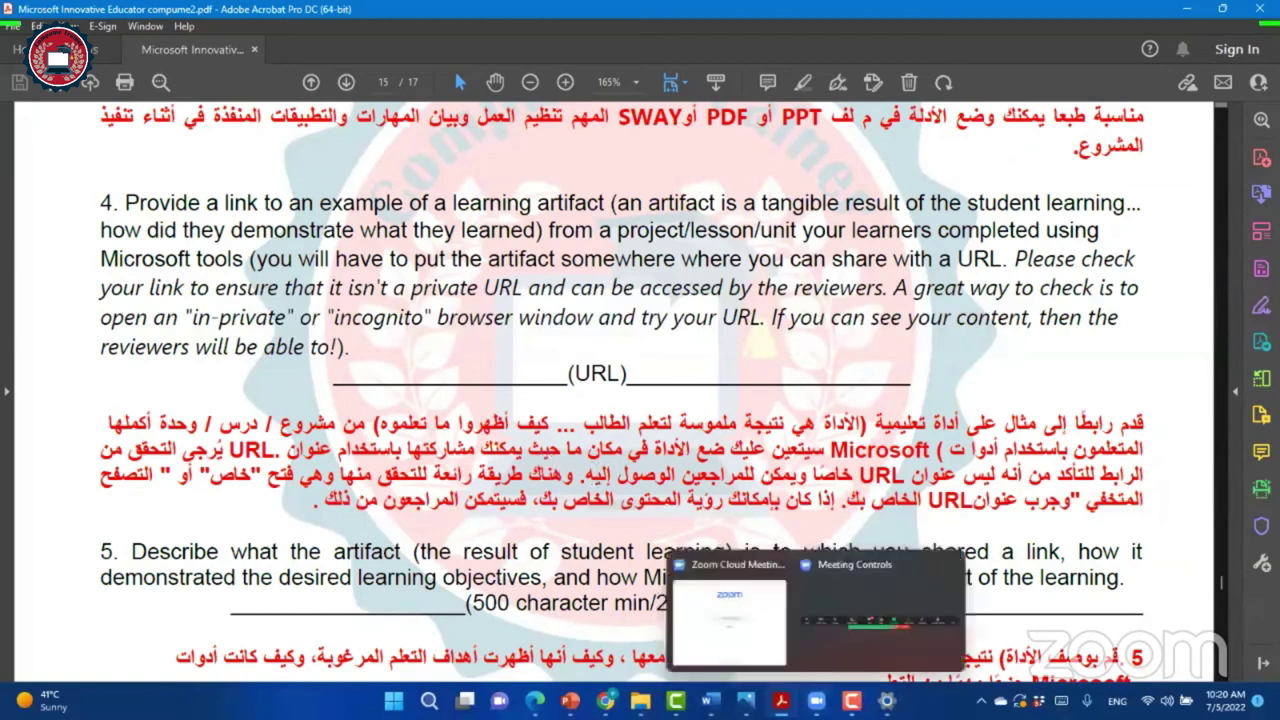
Step: Bring forward the trainer profile image listing MIEE 2021, Master Trainer and other credentials
click(729, 620)
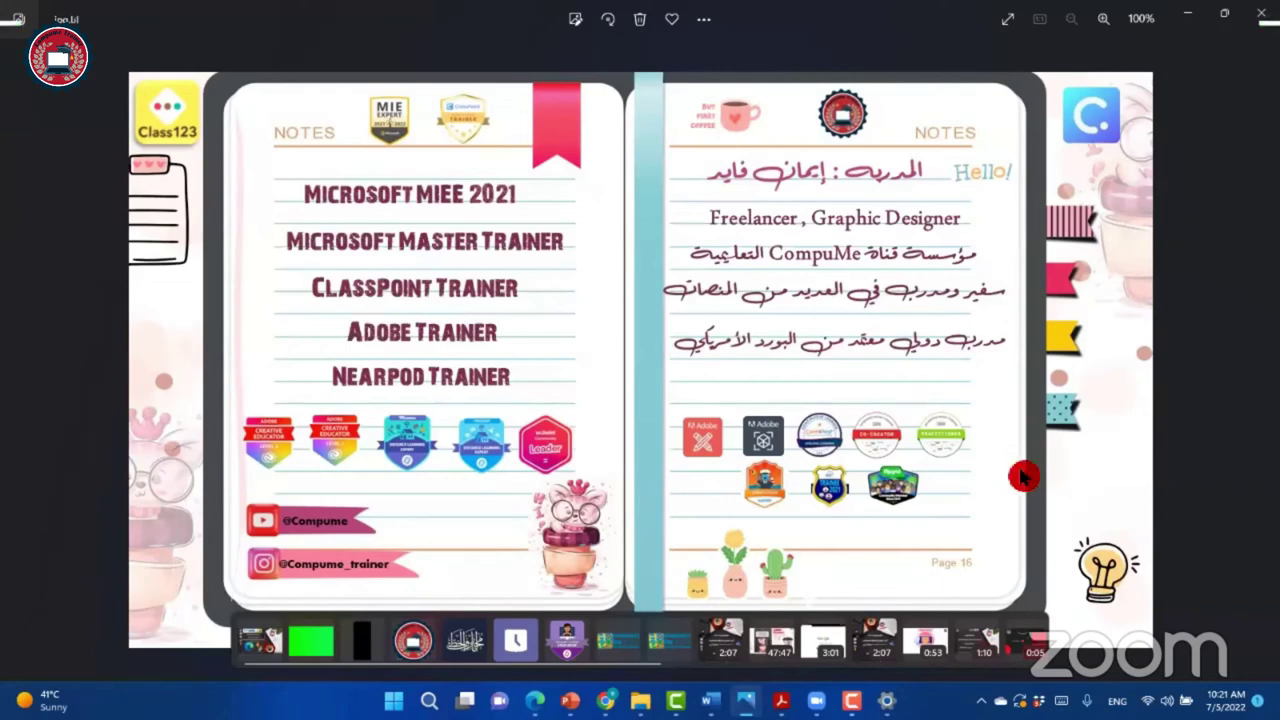
Step: Exit Acrobat full screen and switch to a new Edge tab
click(1222, 14)
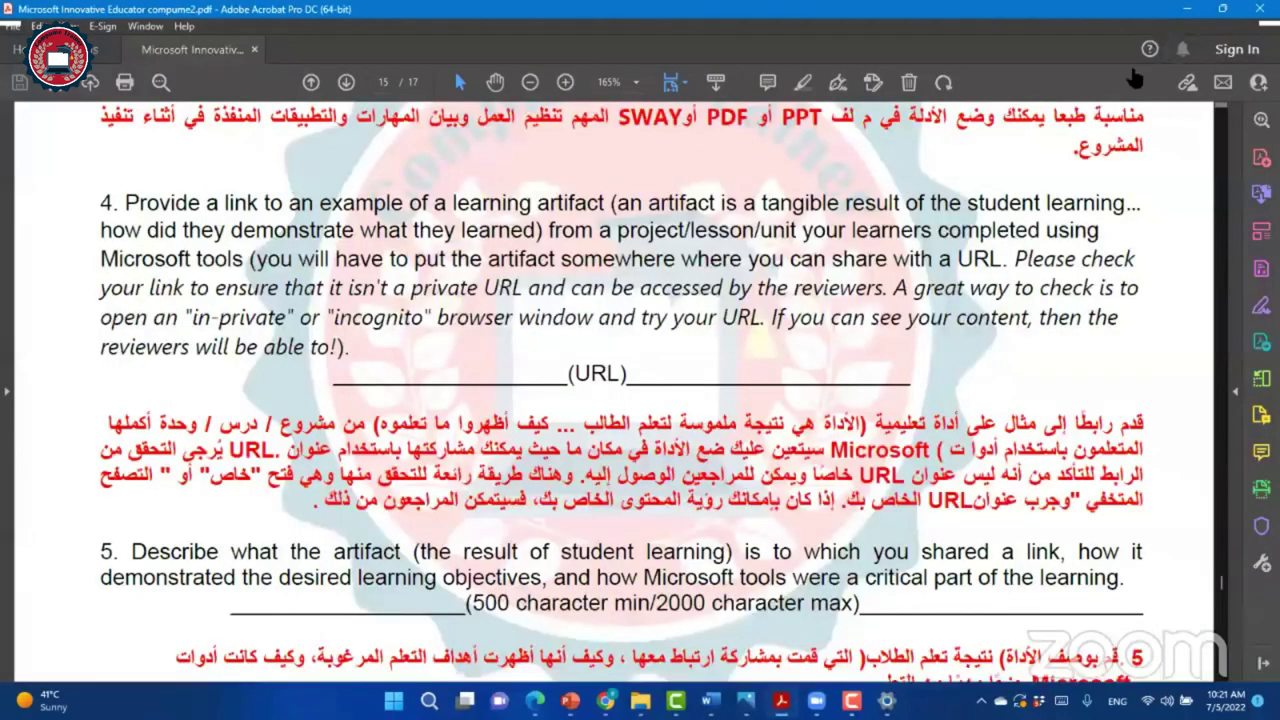
key(alt+Tab)
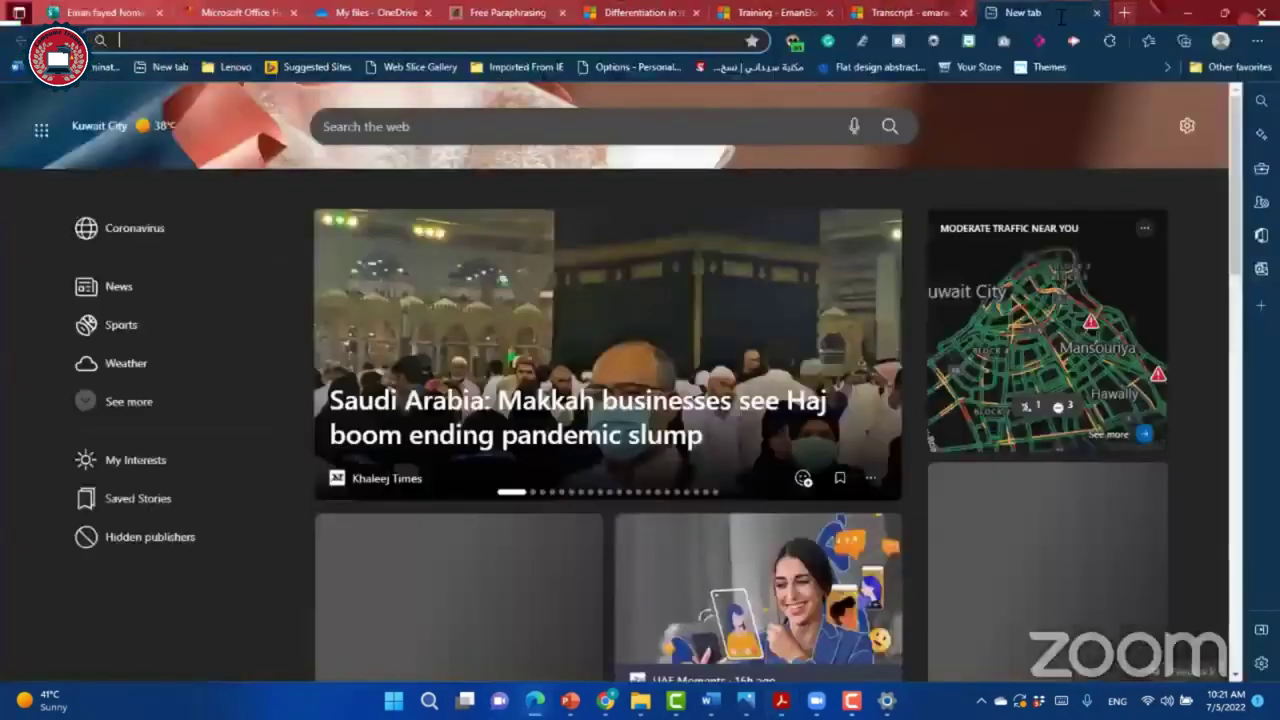
Step: Search for 'microsoft learn' and open the Microsoft Learn | Microsoft Docs result
text(microsoft learn)
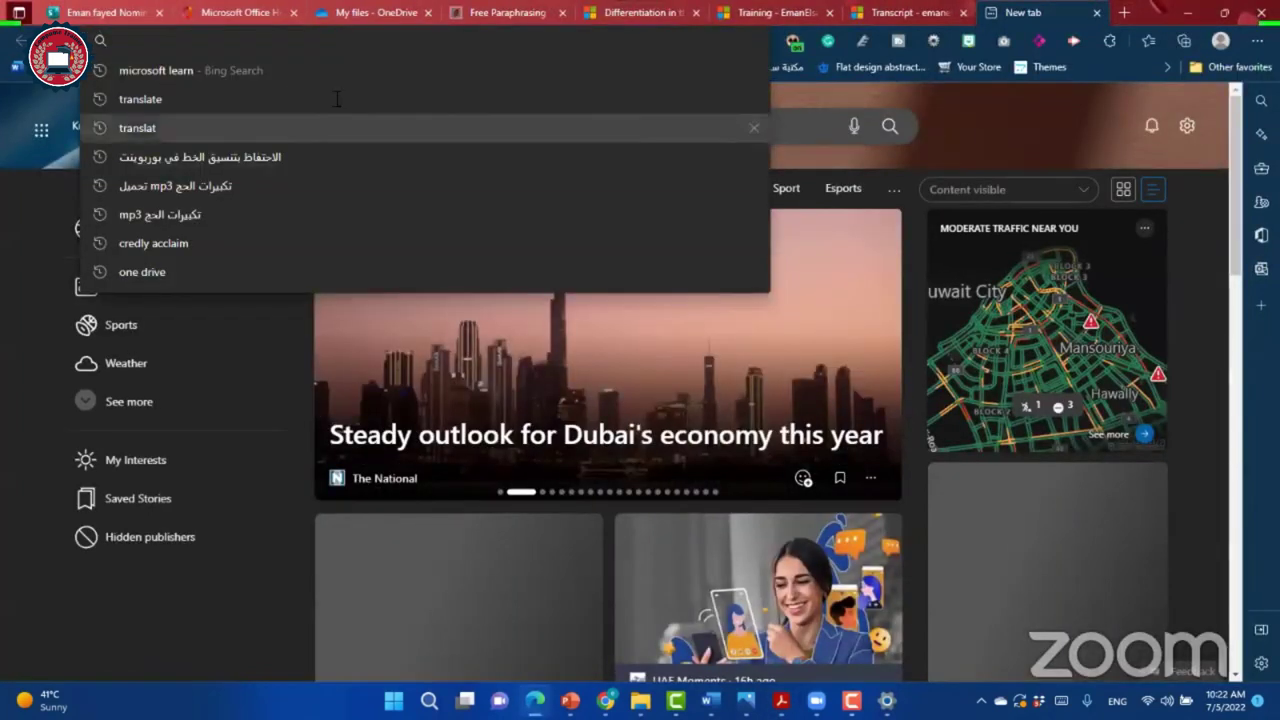
key(Return)
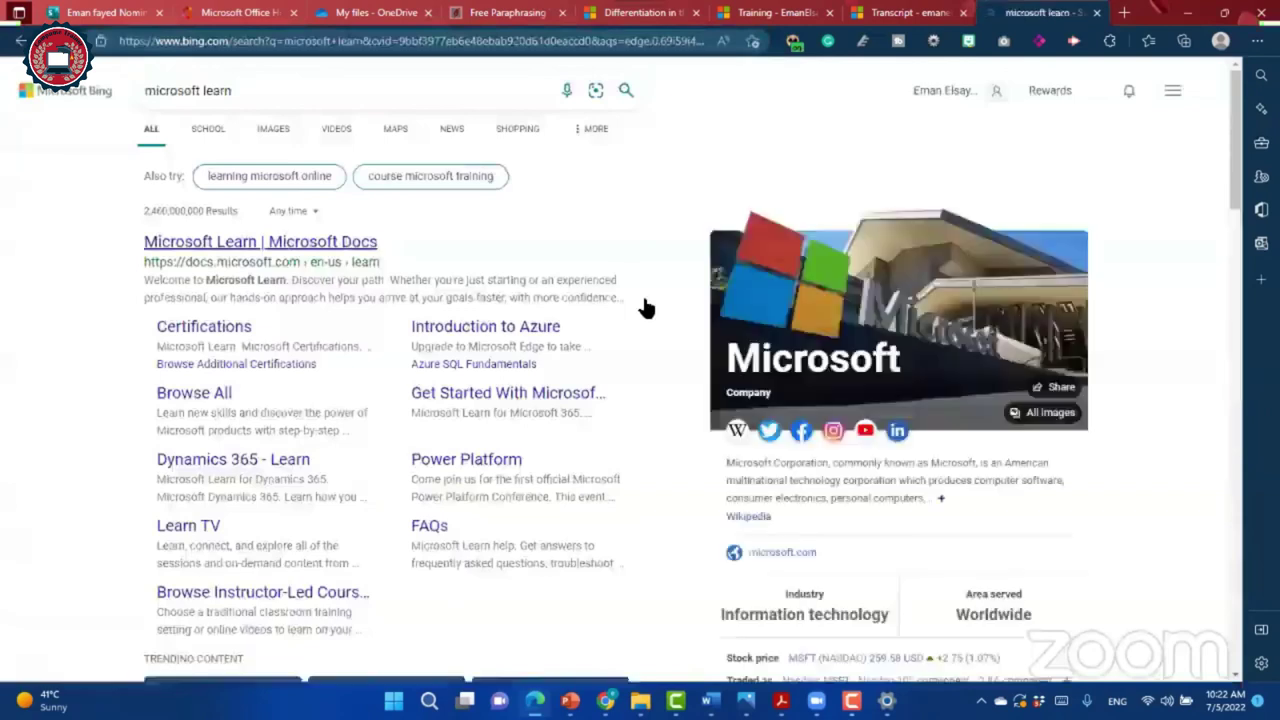
click(645, 308)
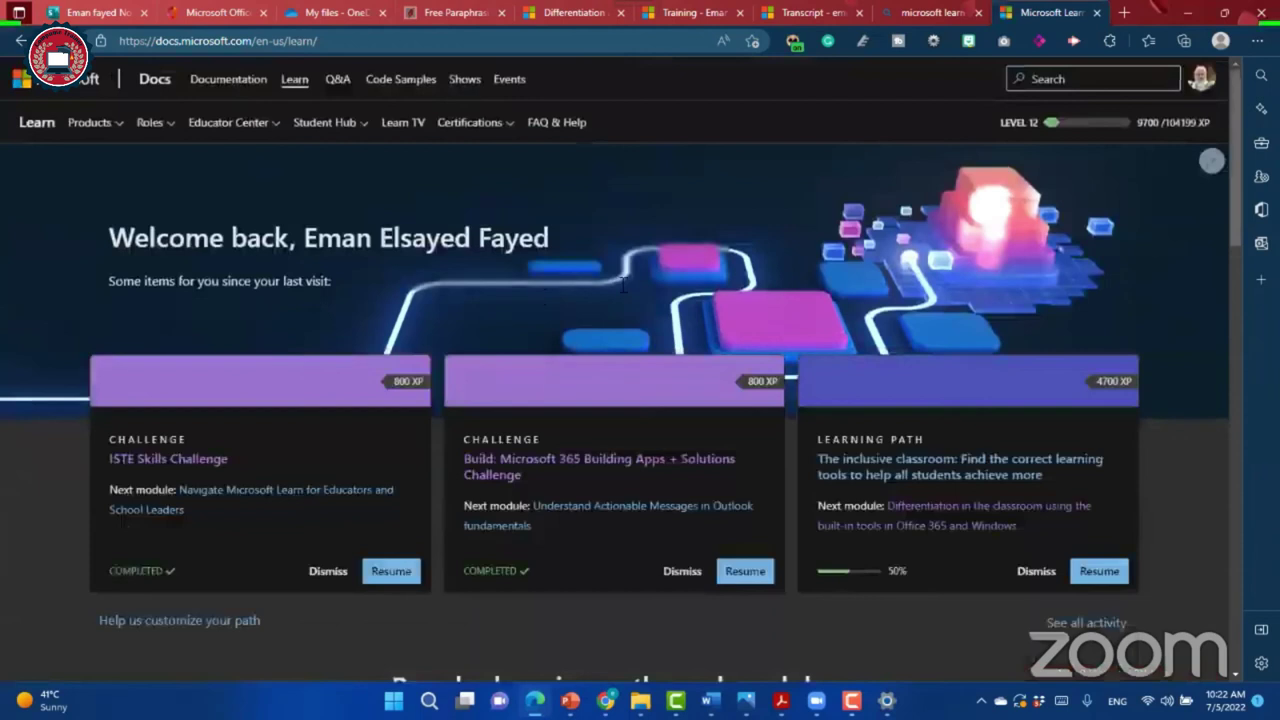
scroll(700, 293, down, 1)
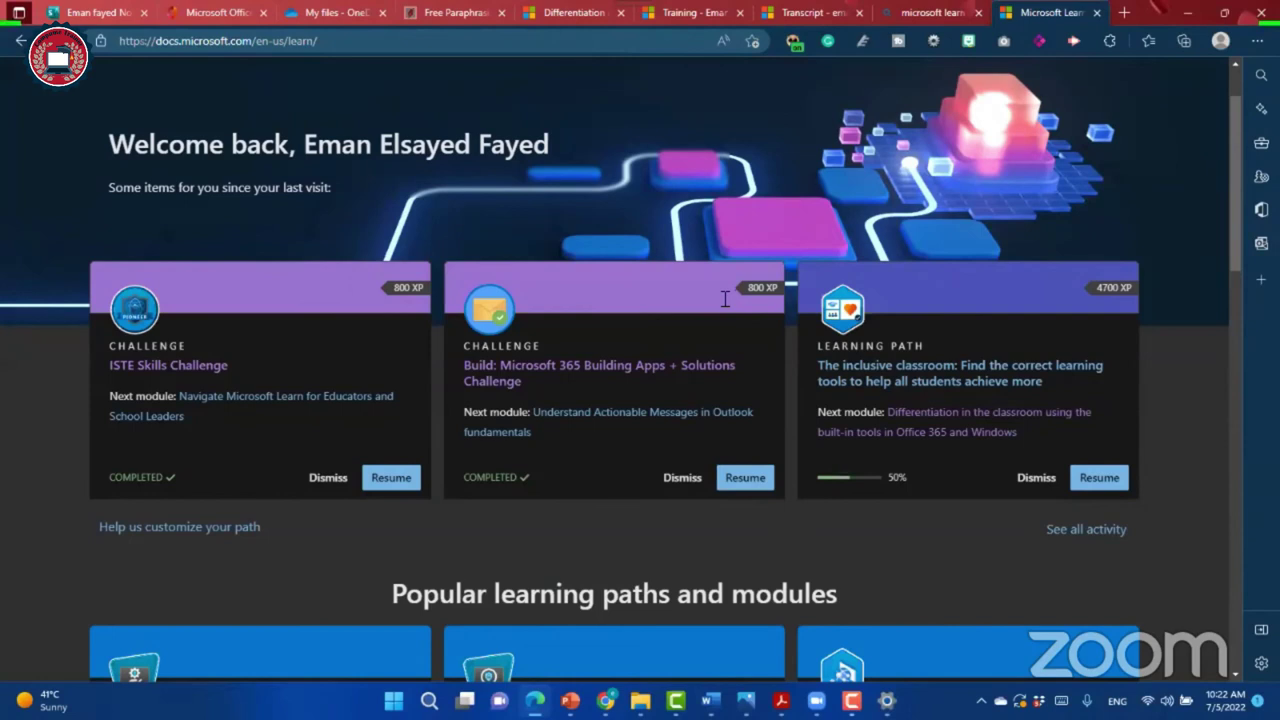
scroll(845, 244, up, 1)
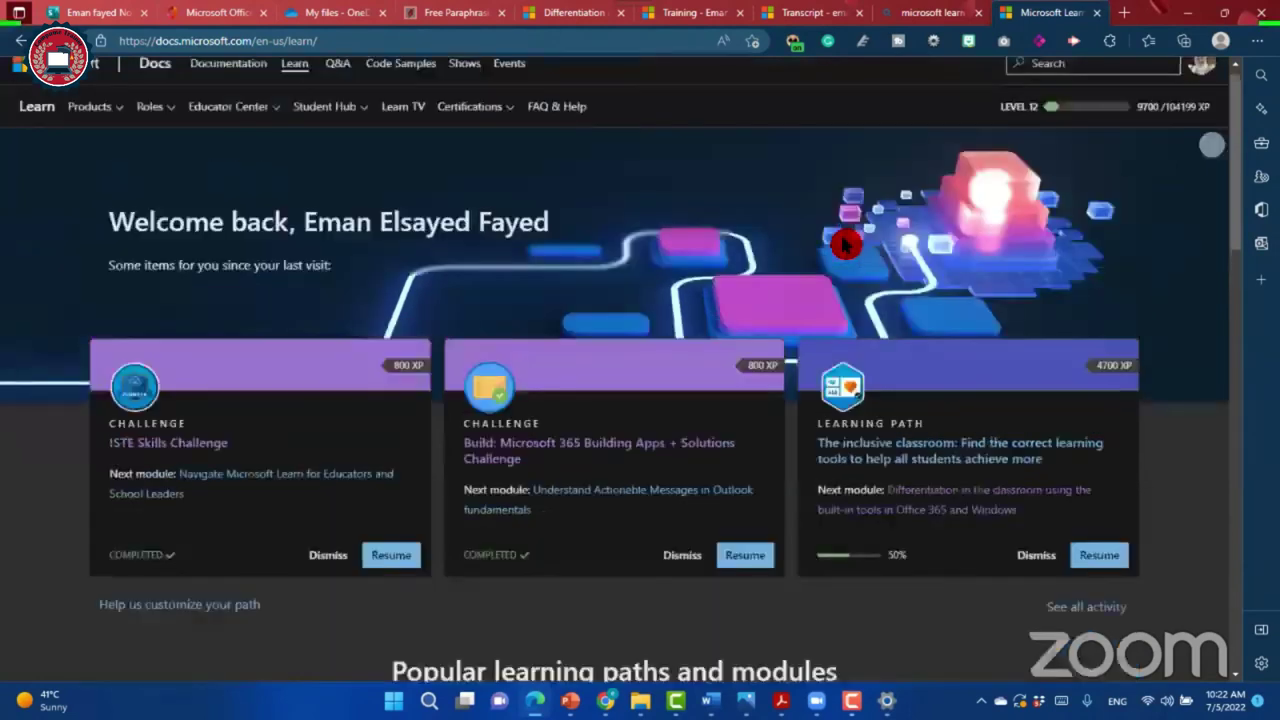
scroll(845, 244, up, 1)
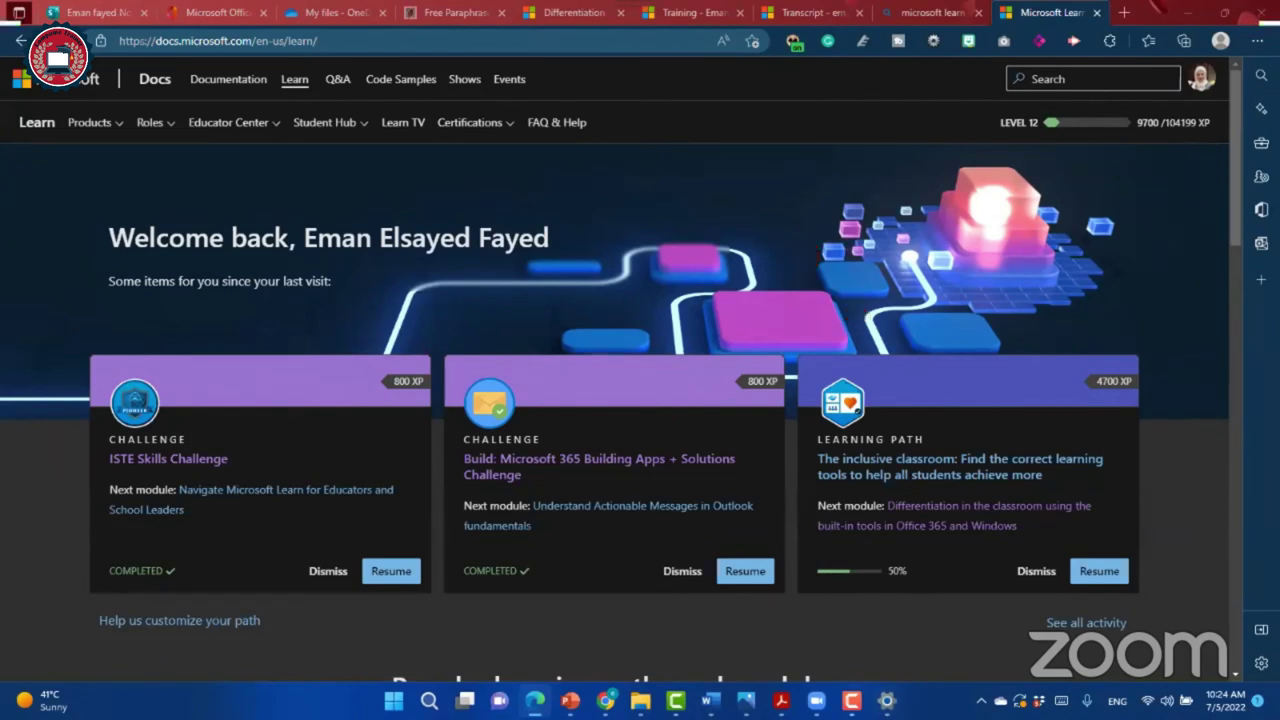
mouse_move(838, 702)
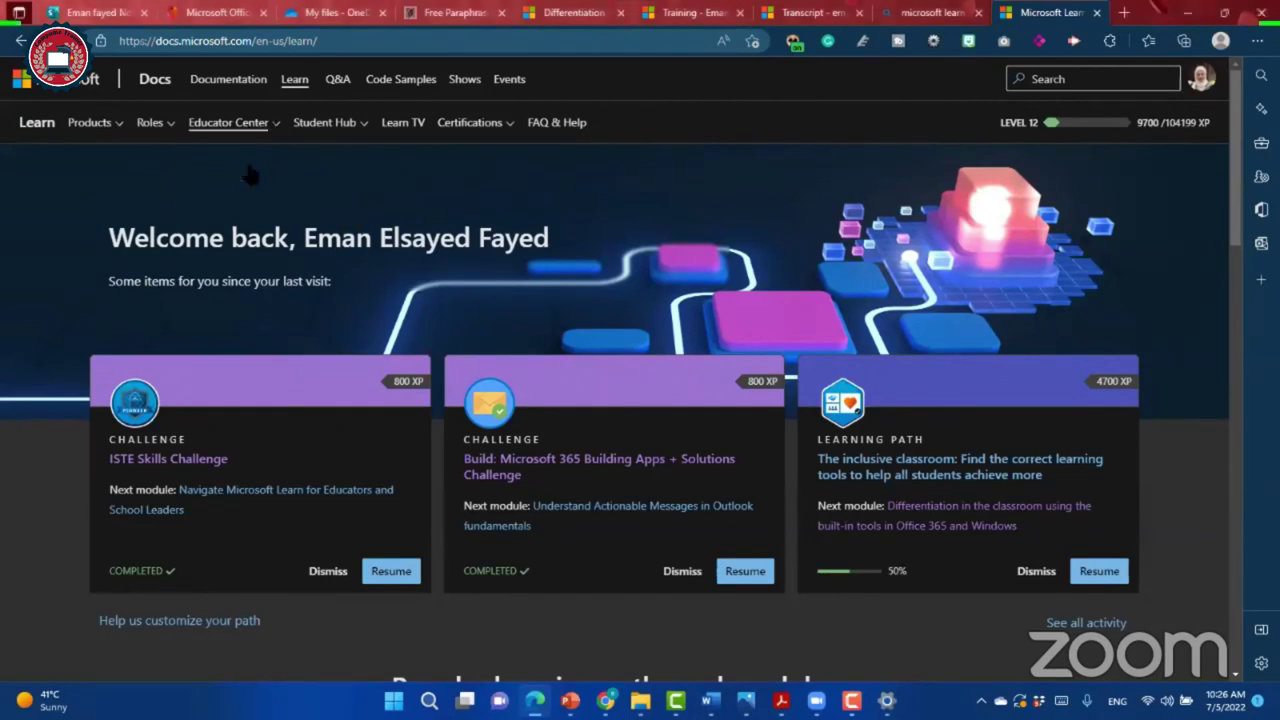
Step: Go to Educator Center > Educator programs > Microsoft Innovative Educator Expert and scroll to How to join the program
click(262, 138)
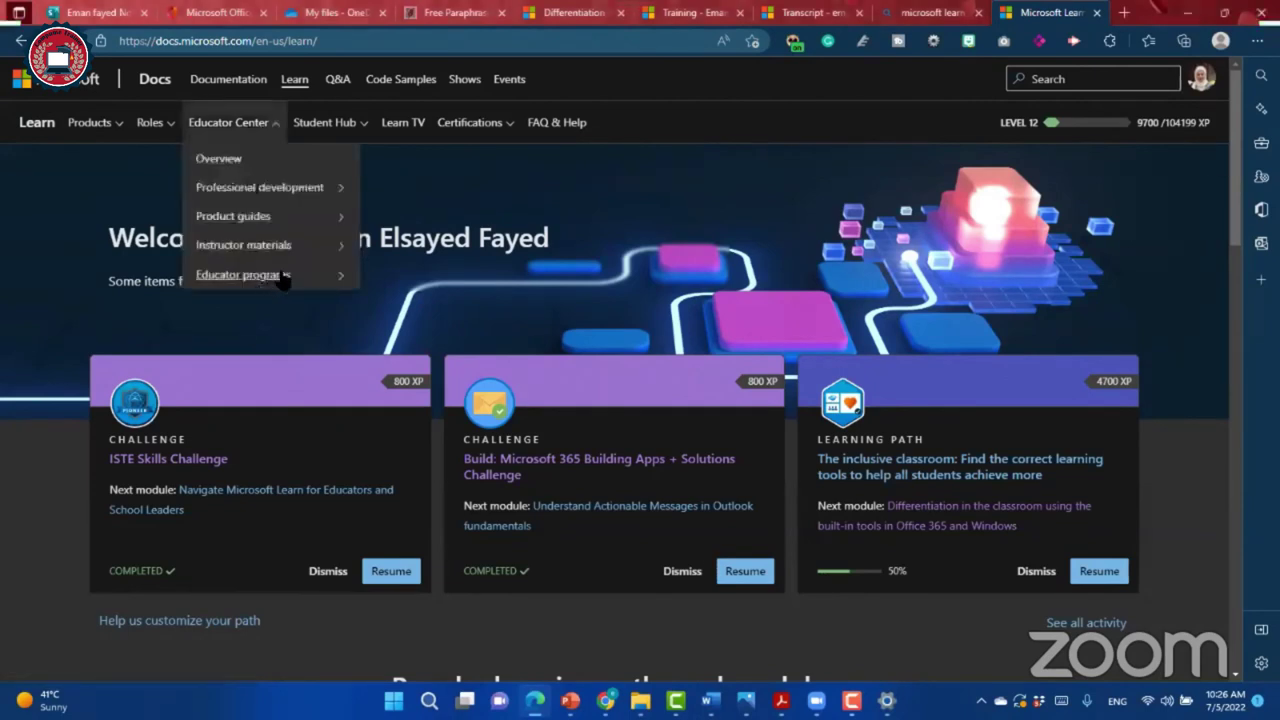
click(285, 276)
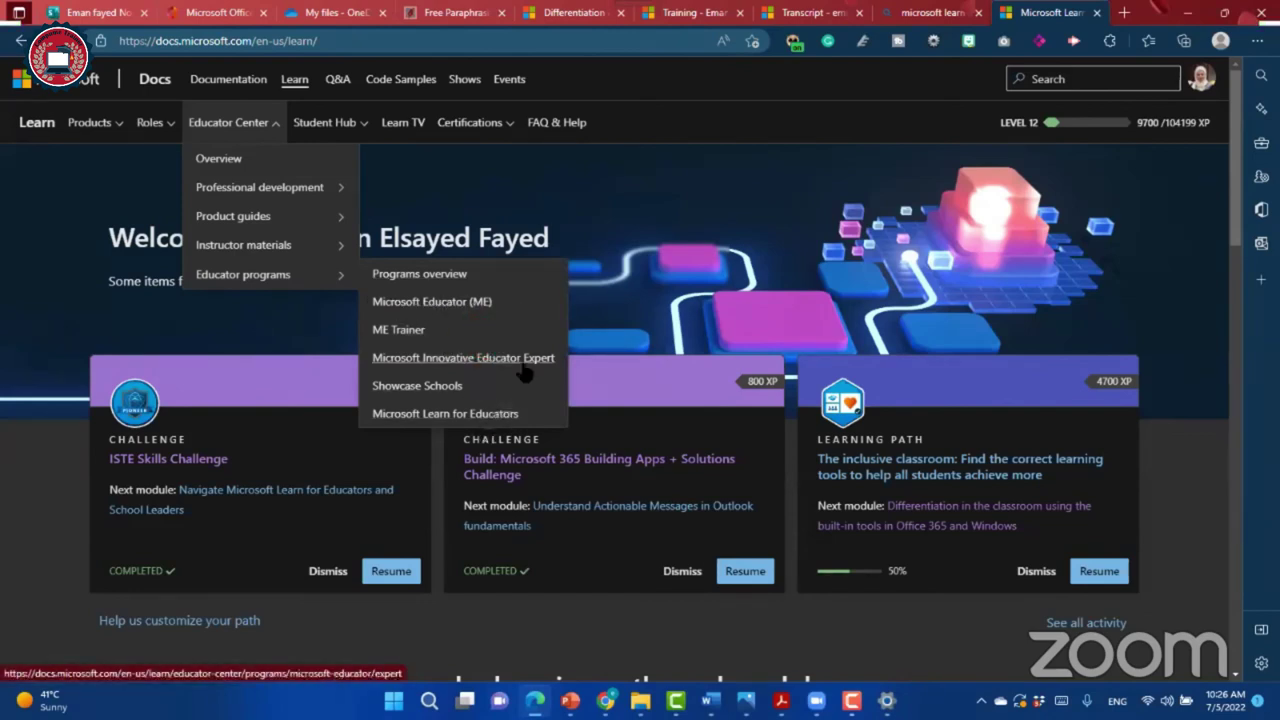
click(522, 367)
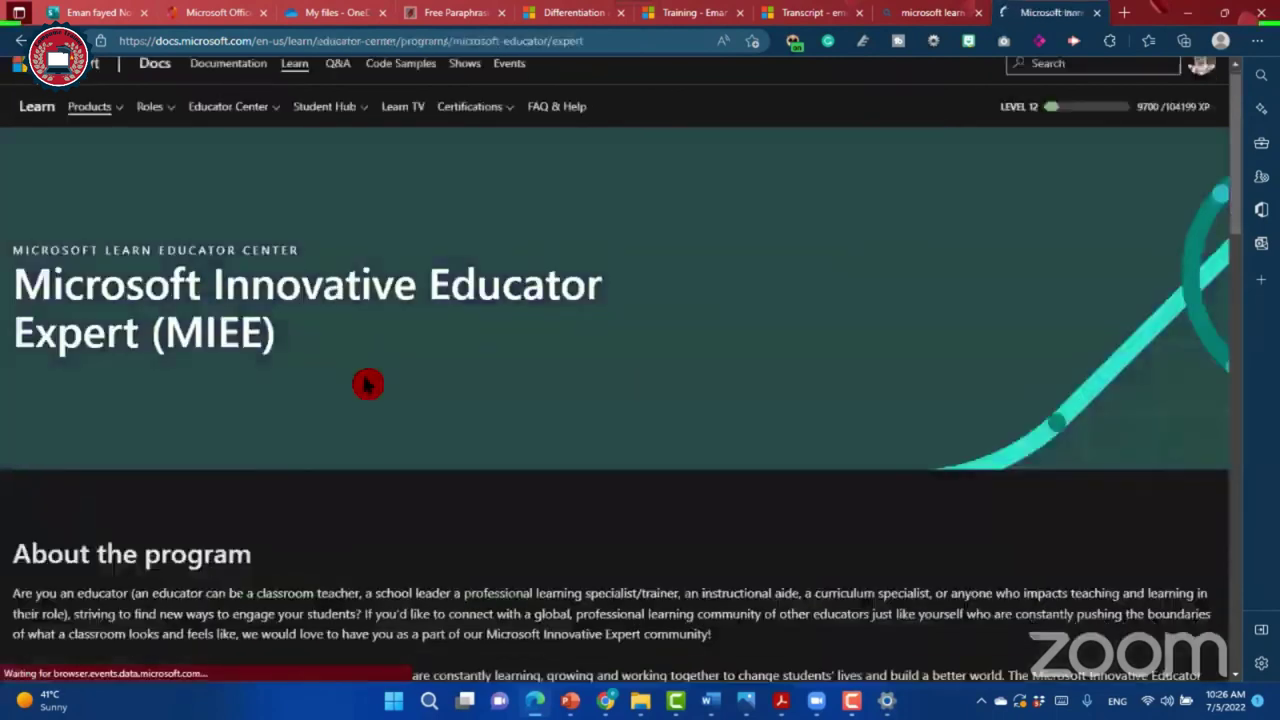
scroll(591, 374, down, 4)
scroll(703, 366, down, 4)
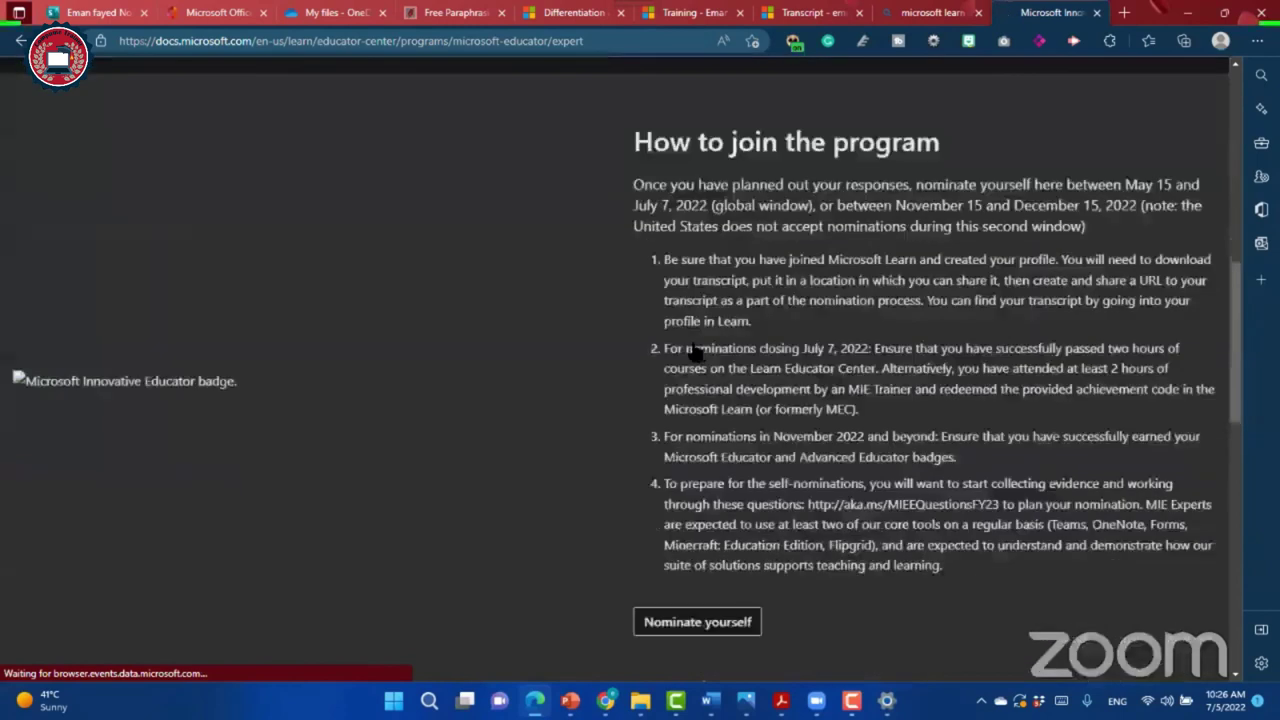
scroll(695, 350, down, 1)
scroll(700, 355, down, 2)
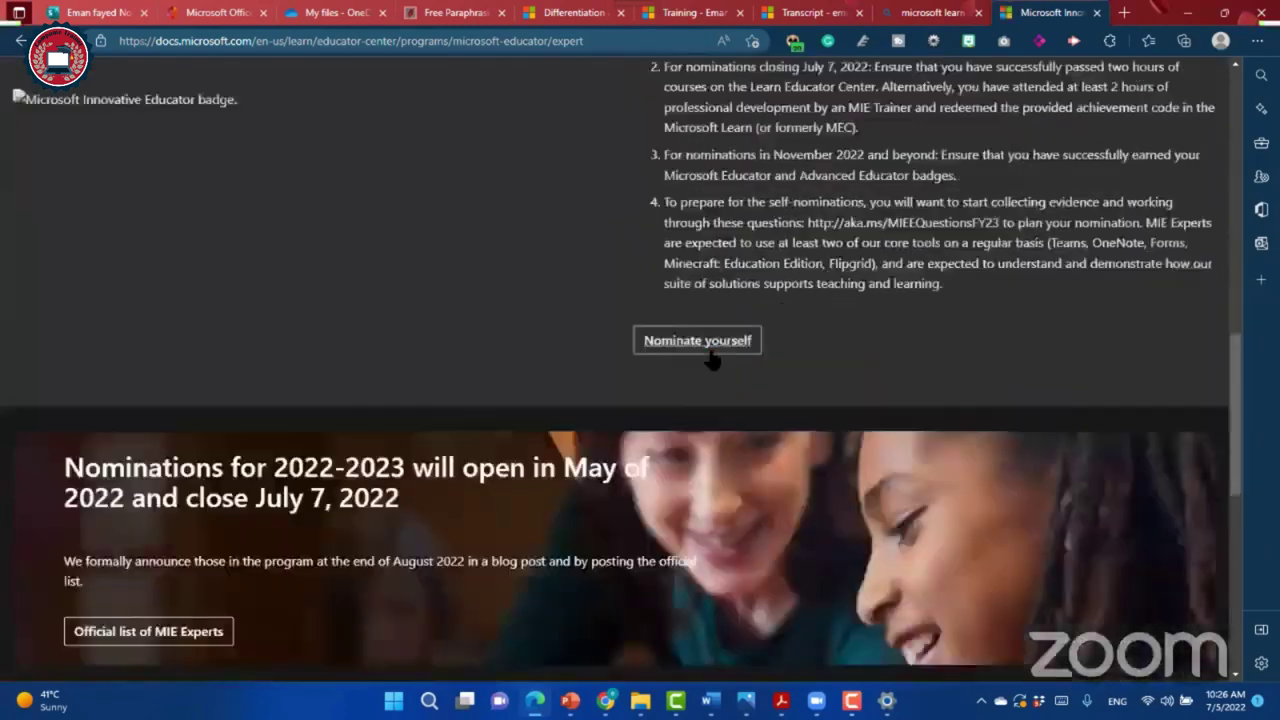
scroll(665, 390, down, 1)
scroll(667, 373, down, 2)
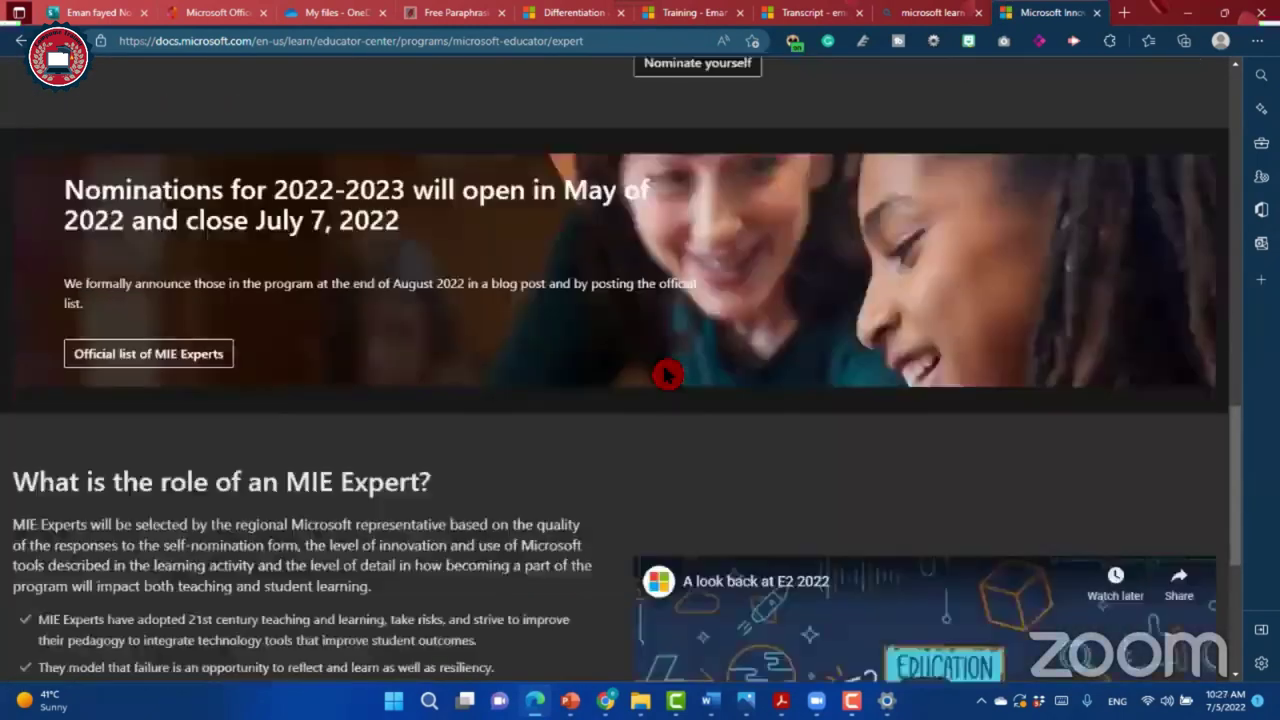
scroll(680, 345, down, 2)
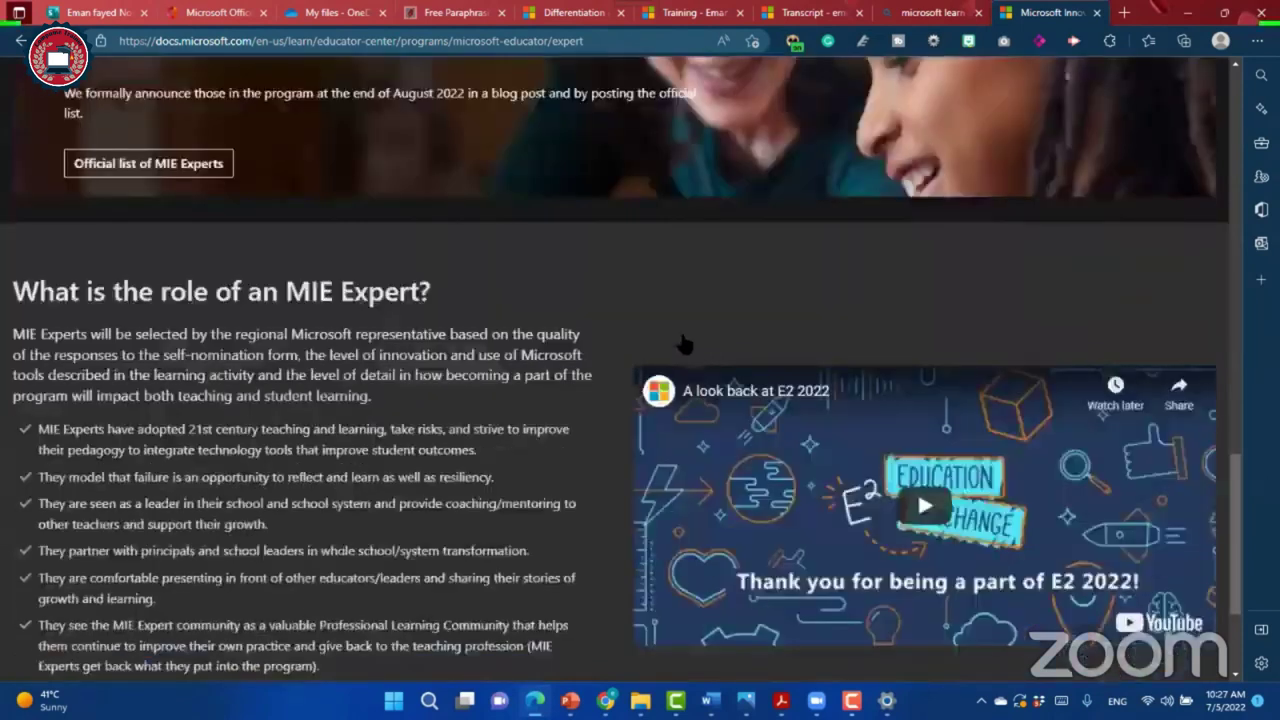
scroll(684, 344, up, 4)
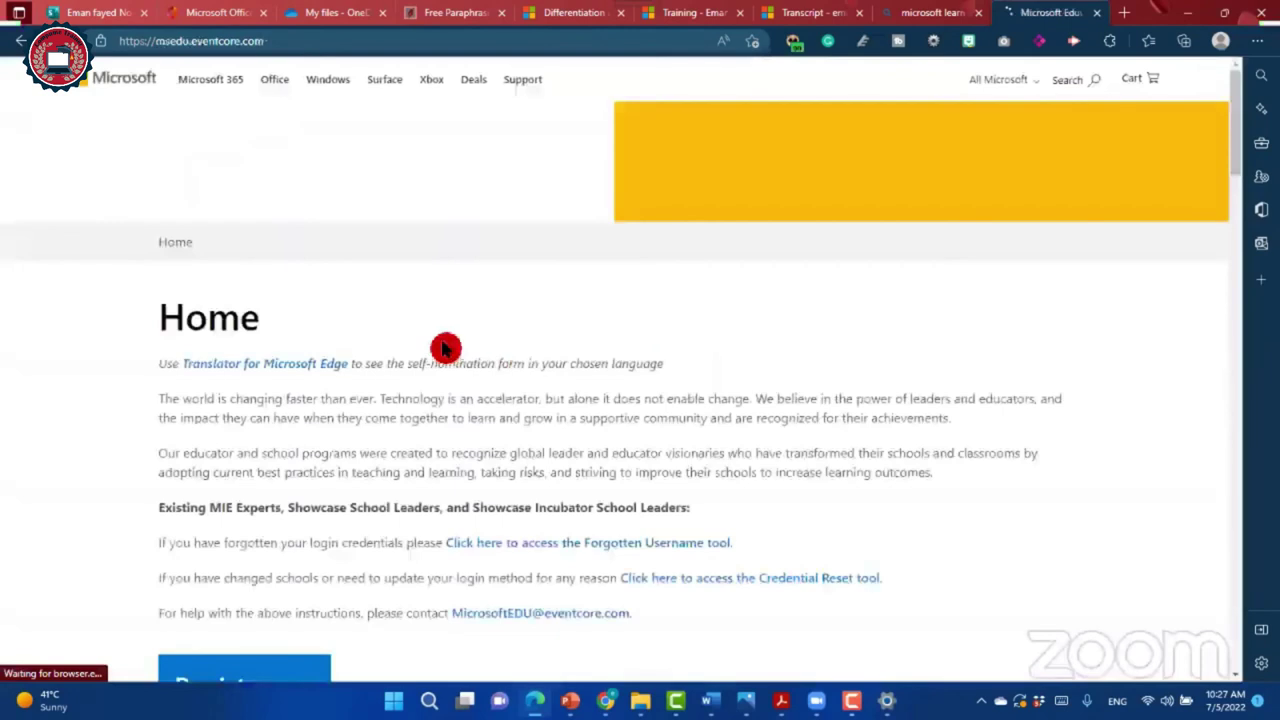
Step: Scroll the msedu.eventcore.com home page and choose the Register Now or Sign In tile
scroll(512, 362, down, 4)
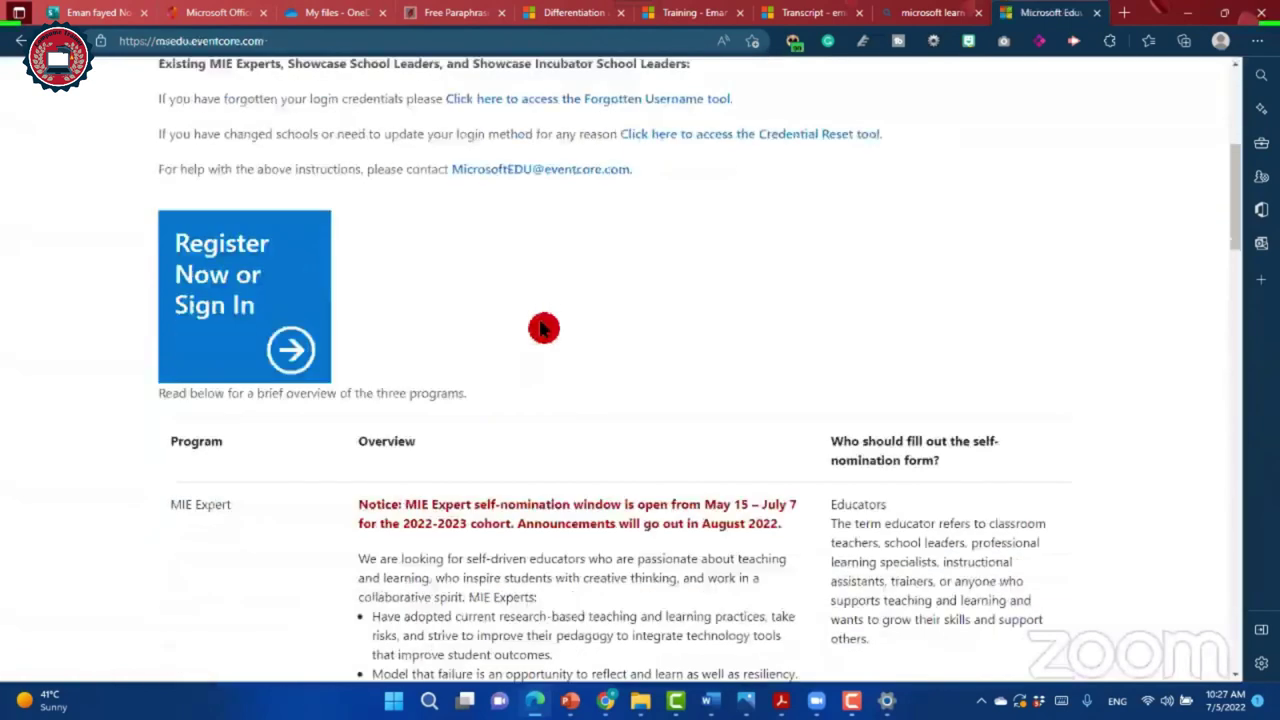
scroll(500, 350, down, 2)
scroll(449, 374, up, 1)
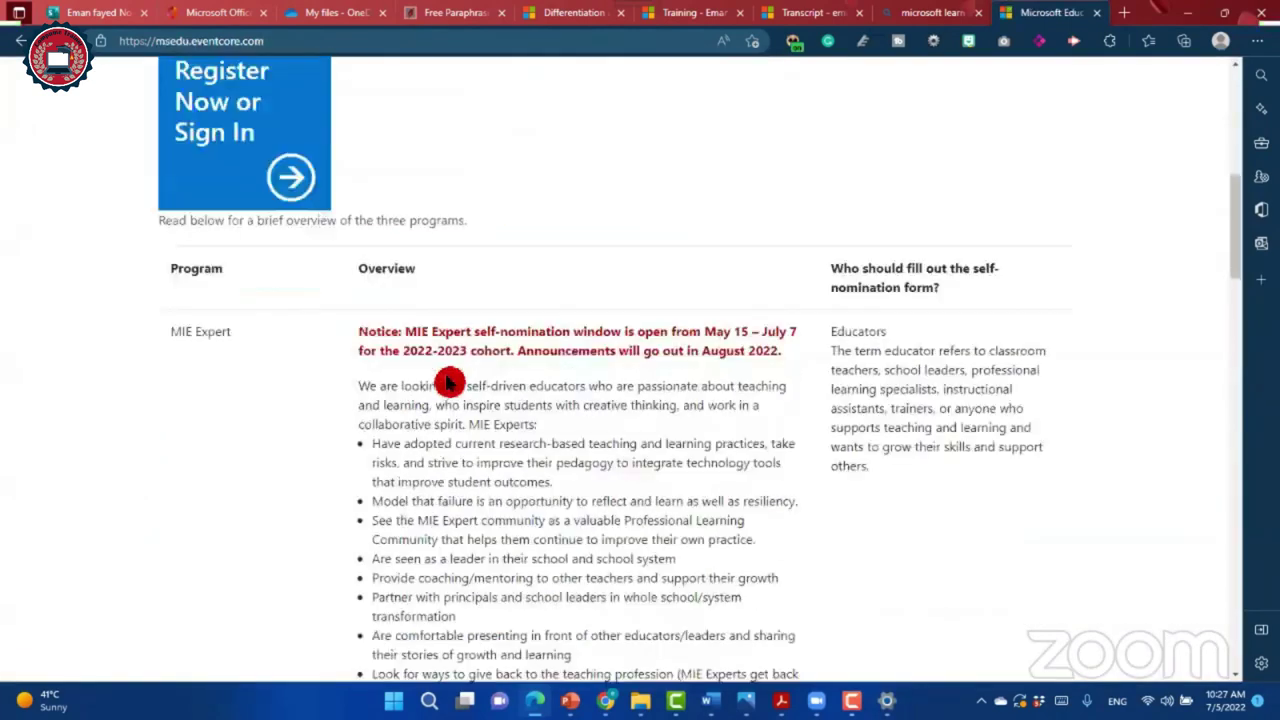
scroll(450, 270, up, 1)
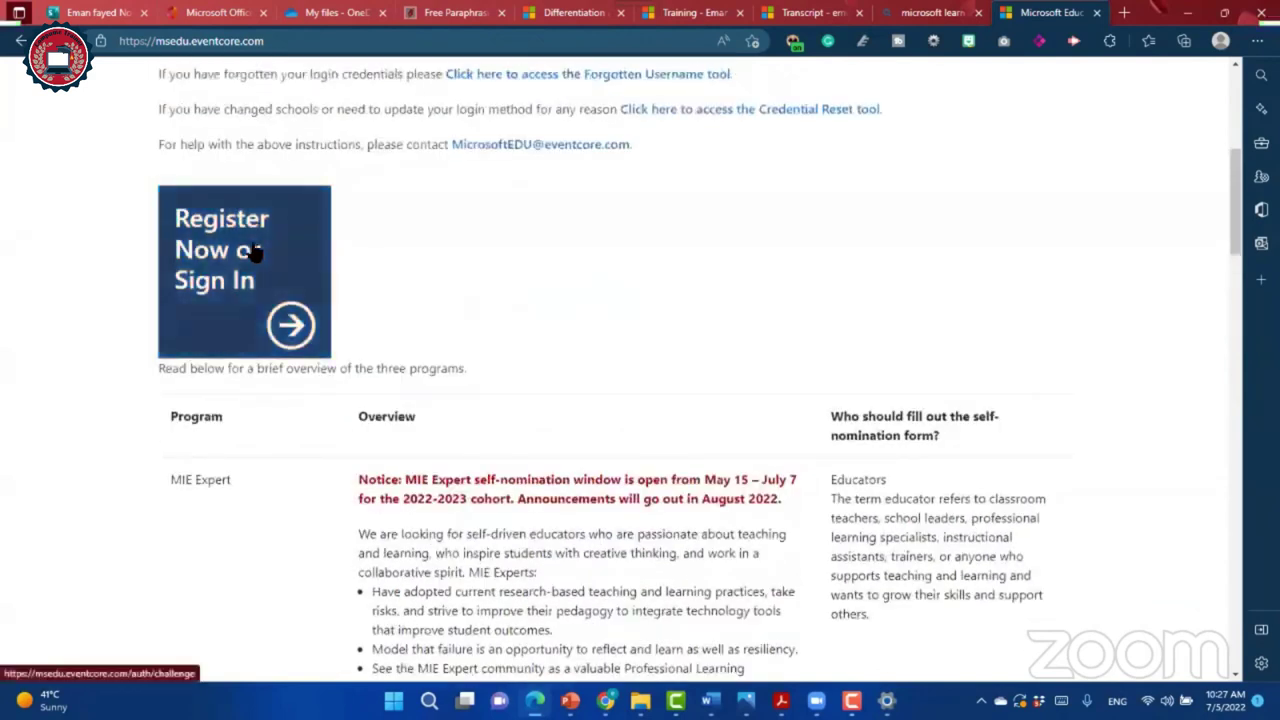
click(334, 256)
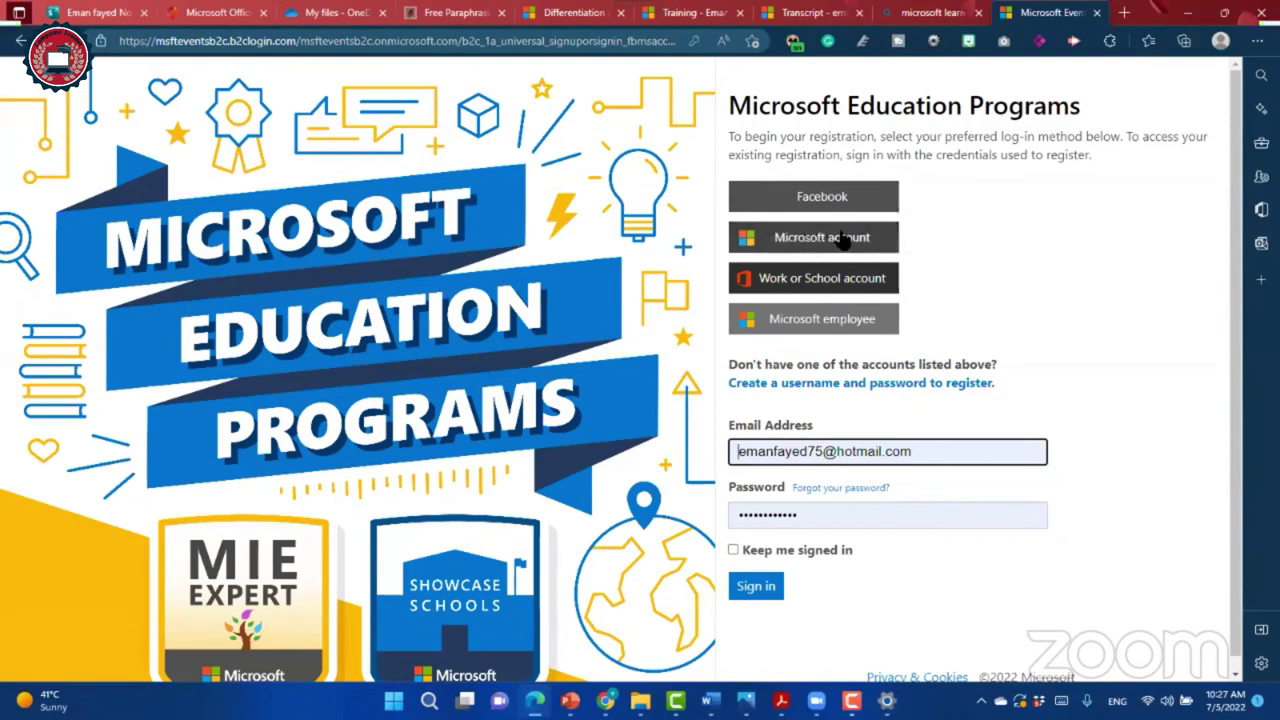
Step: Sign in with the Microsoft account and scroll the Self-Nomination Hub to the MIE Experts registration
click(908, 245)
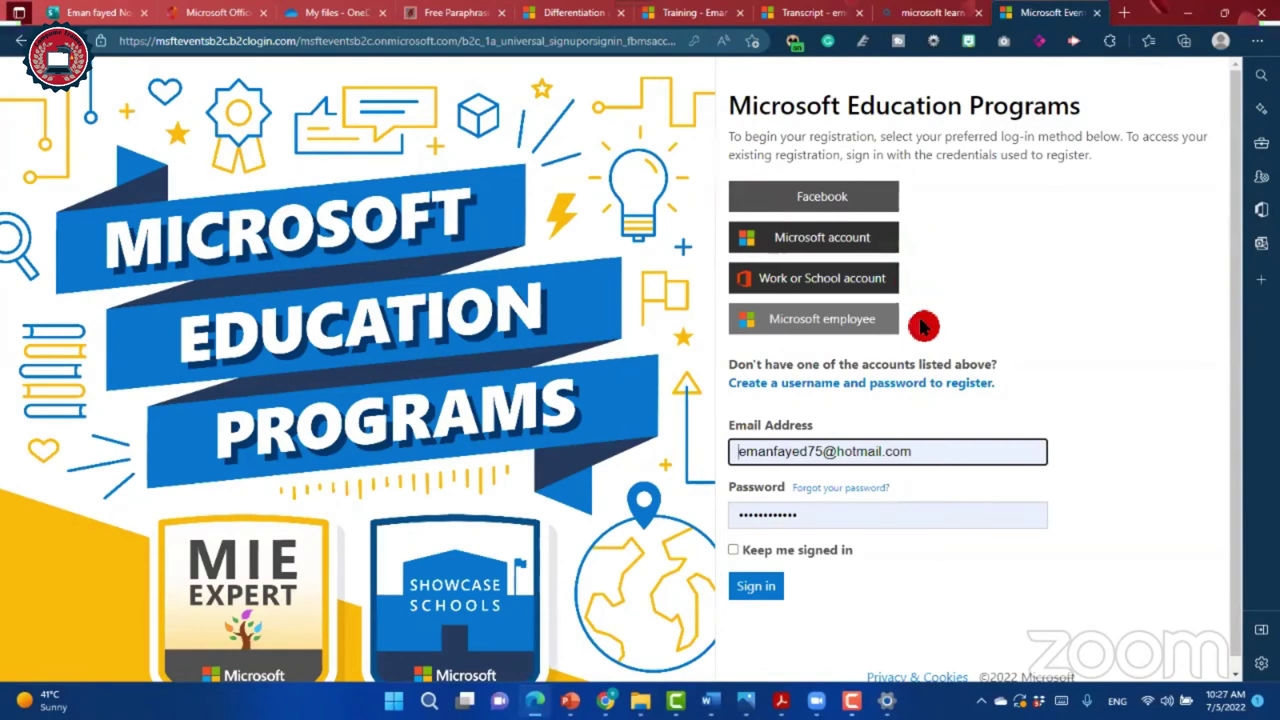
drag(884, 323, 875, 352)
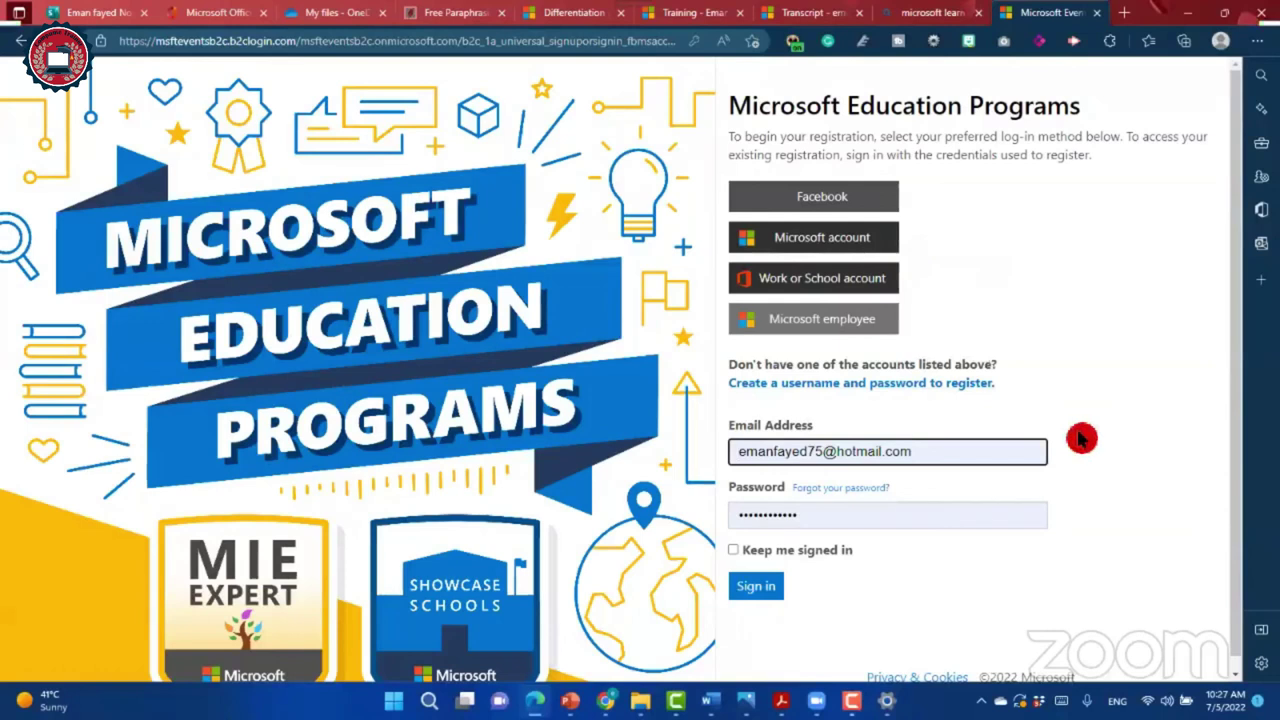
click(828, 246)
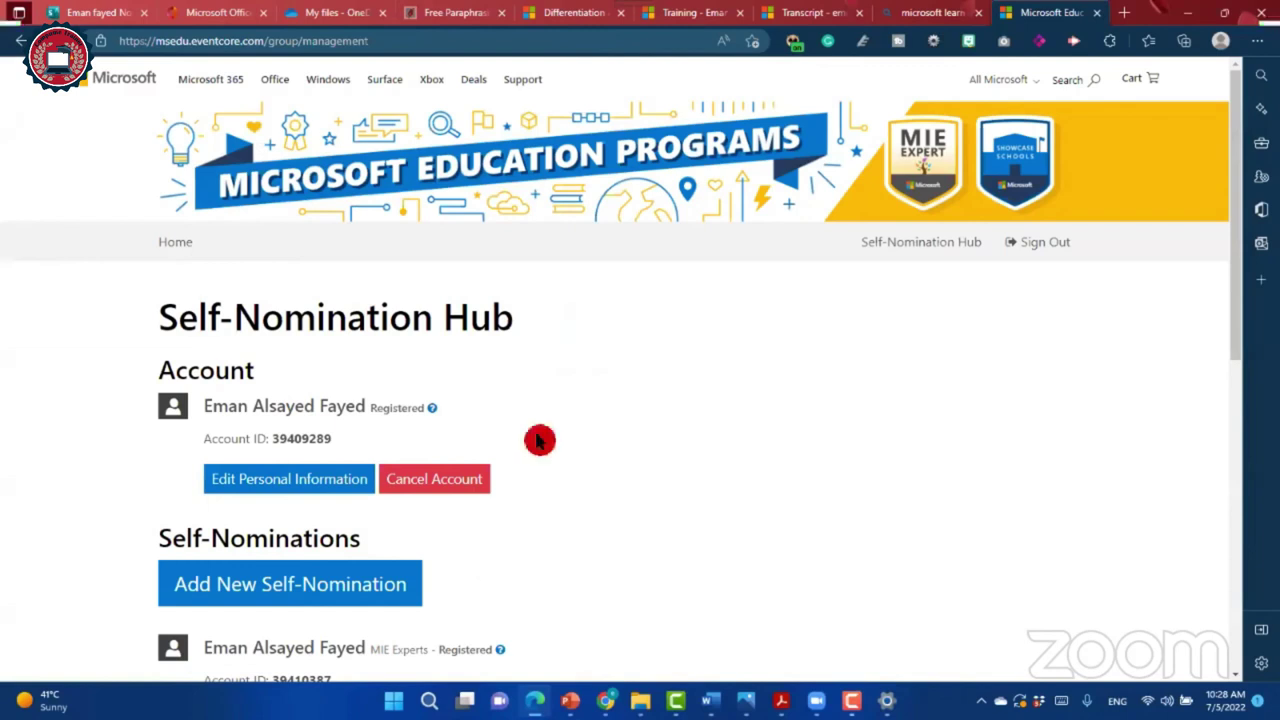
scroll(515, 495, down, 1)
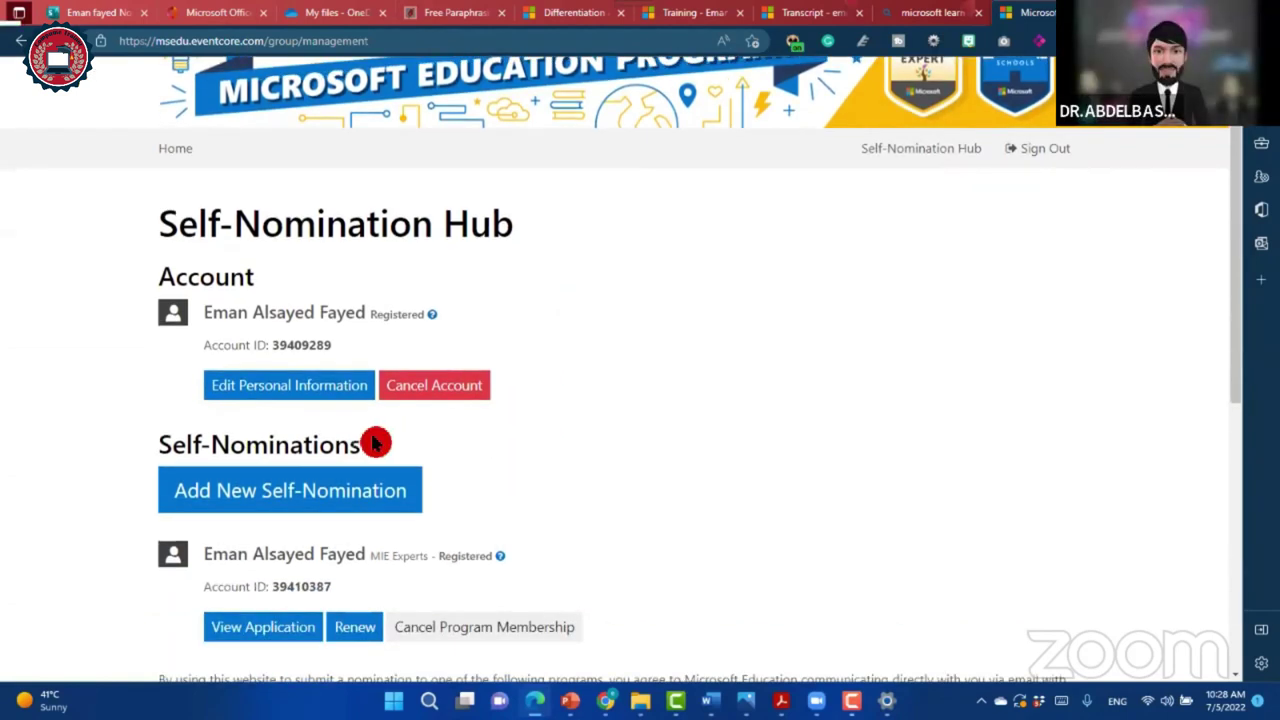
scroll(535, 468, down, 1)
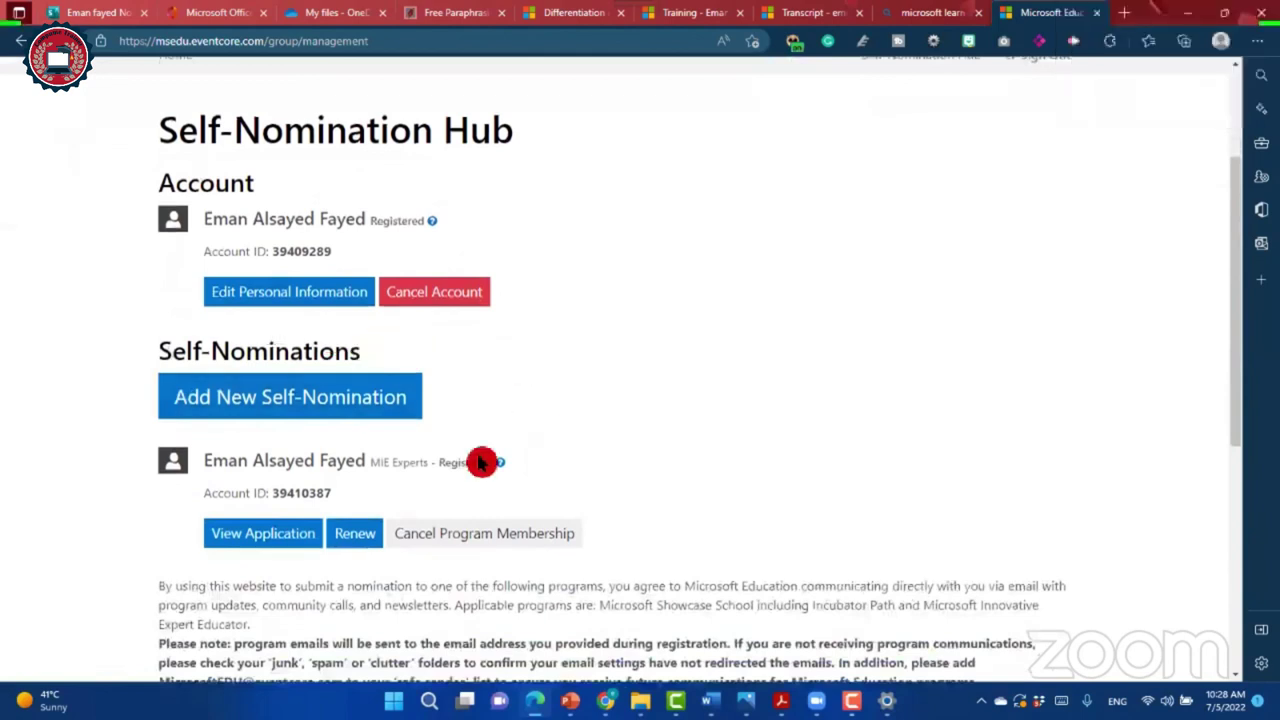
click(354, 540)
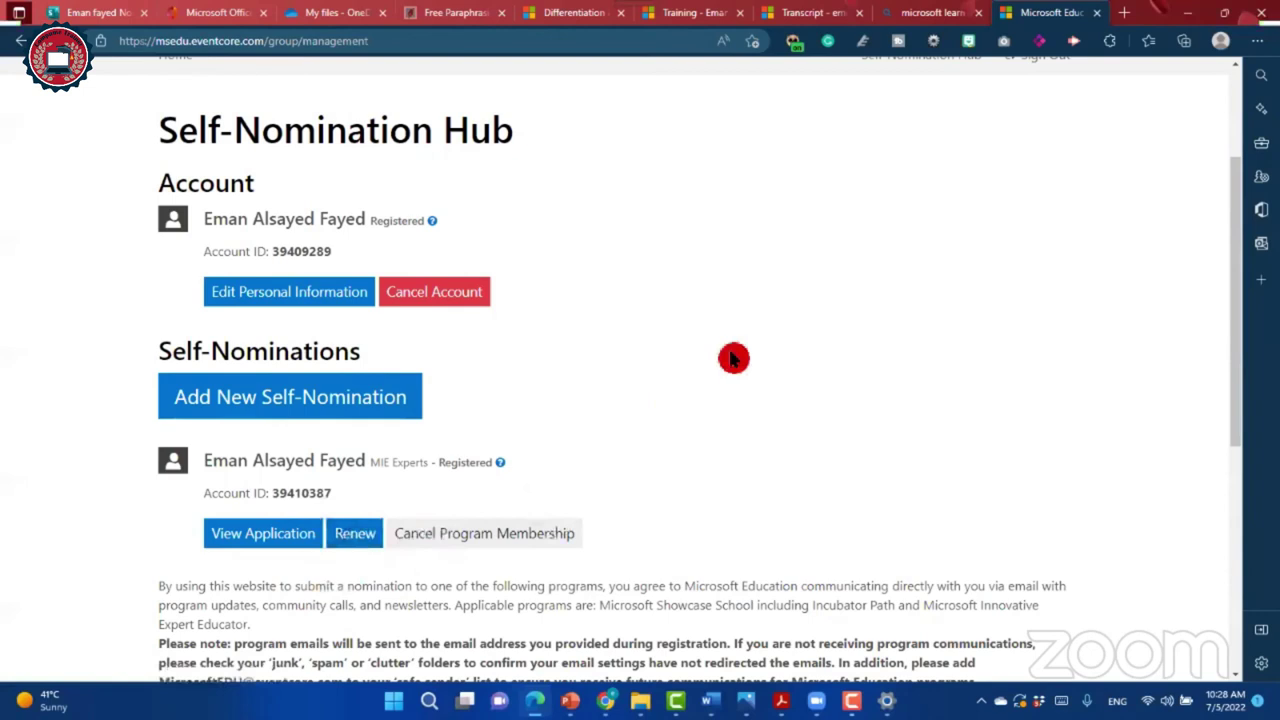
scroll(909, 411, up, 1)
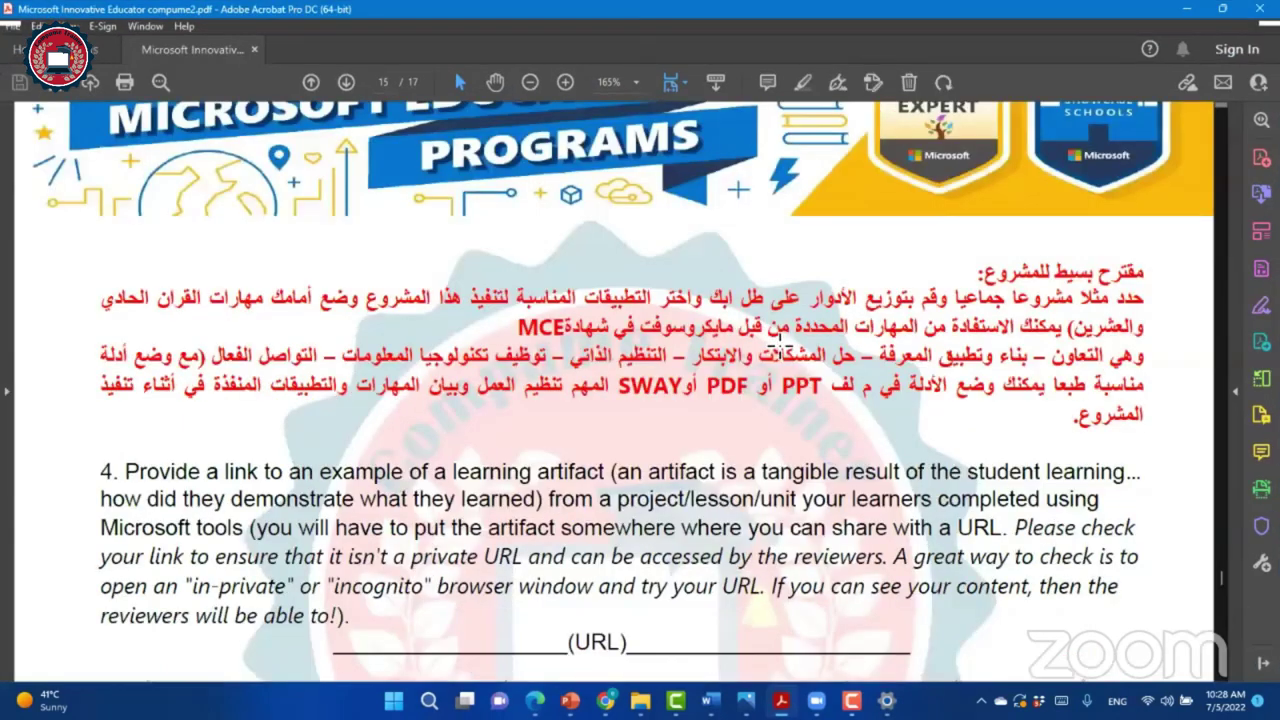
Step: Scroll the MIEE guide on page 15 to question 4 about sharing a learning artifact link
scroll(785, 340, up, 2)
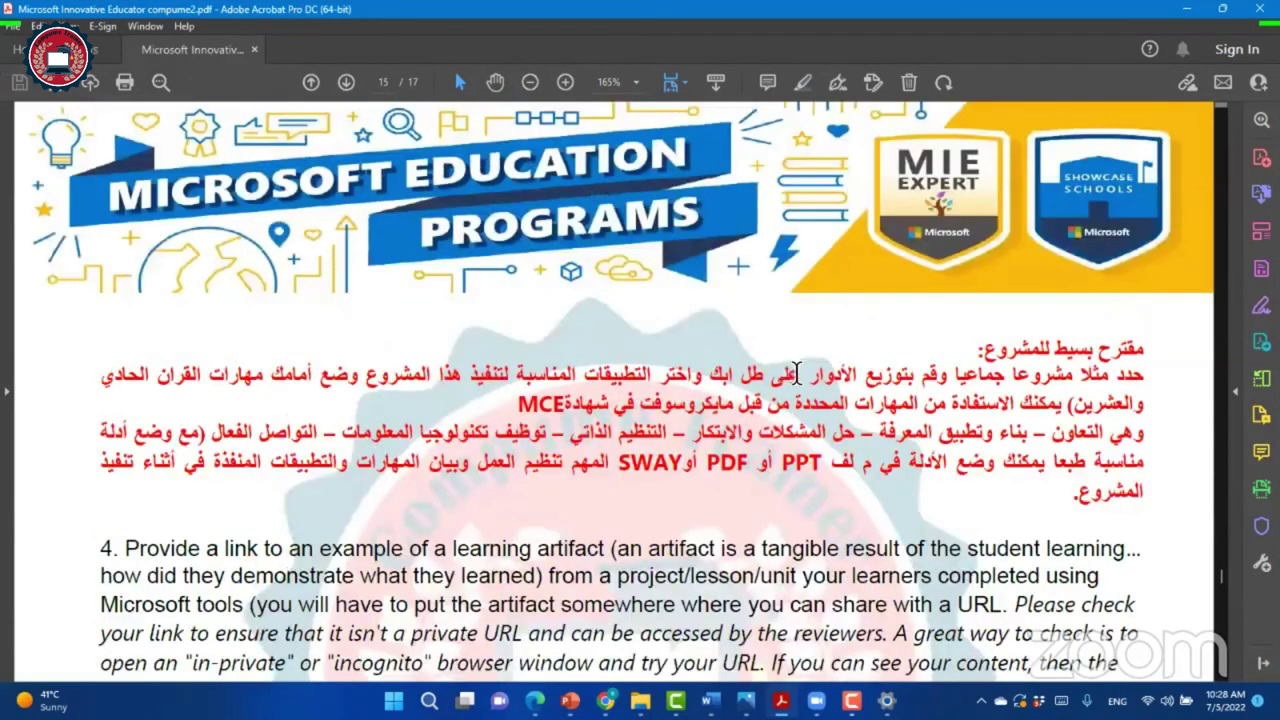
scroll(800, 378, down, 1)
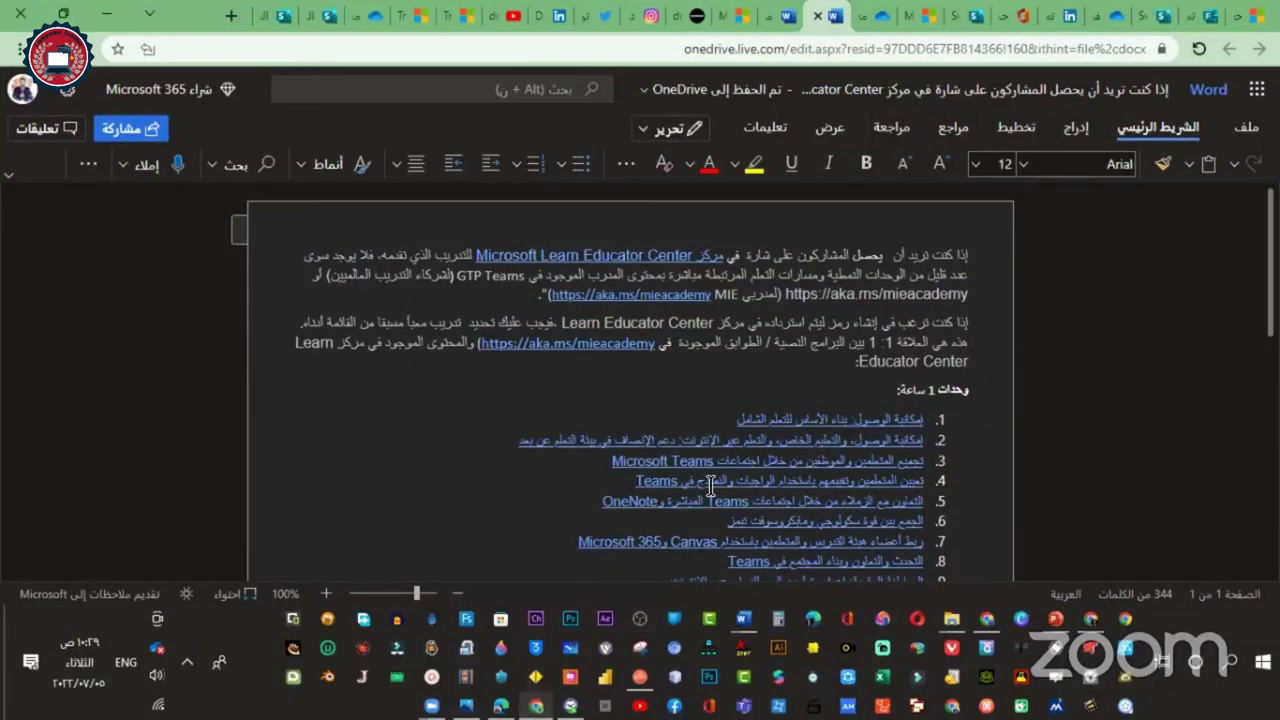
Step: Open the Share (مشاركة) options for the Microsoft Learn Educator Center document
click(143, 137)
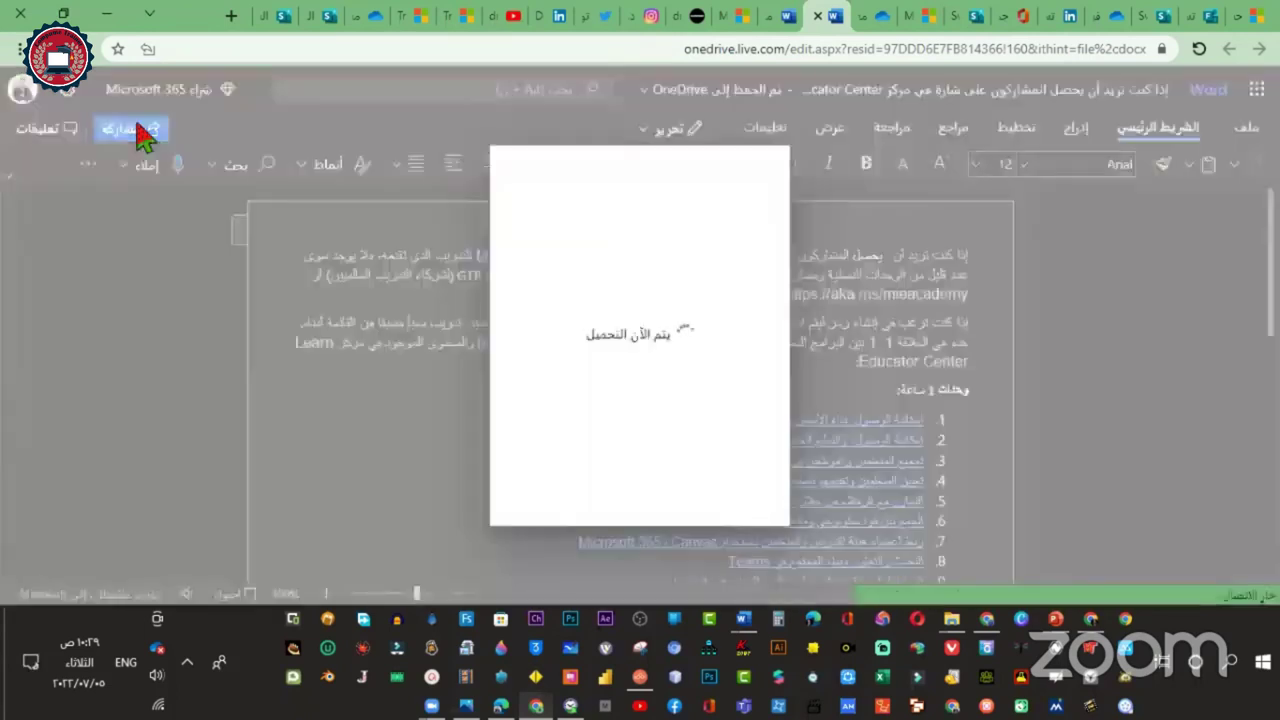
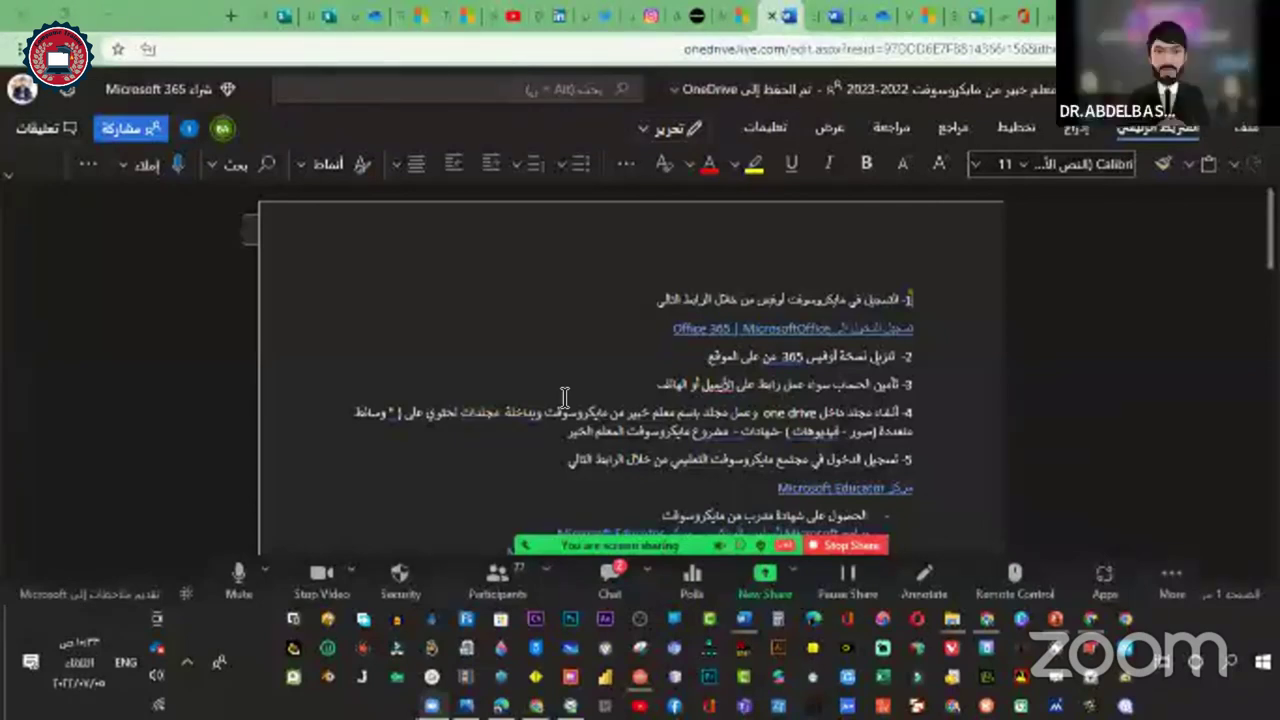
Step: Scroll past the numbered Office, OneDrive, Educator and Teams steps to the 14 May 2022 course links
scroll(650, 401, down, 3)
scroll(650, 401, down, 1)
scroll(650, 401, down, 2)
scroll(649, 401, down, 2)
scroll(647, 401, down, 2)
scroll(647, 401, up, 3)
scroll(620, 381, up, 5)
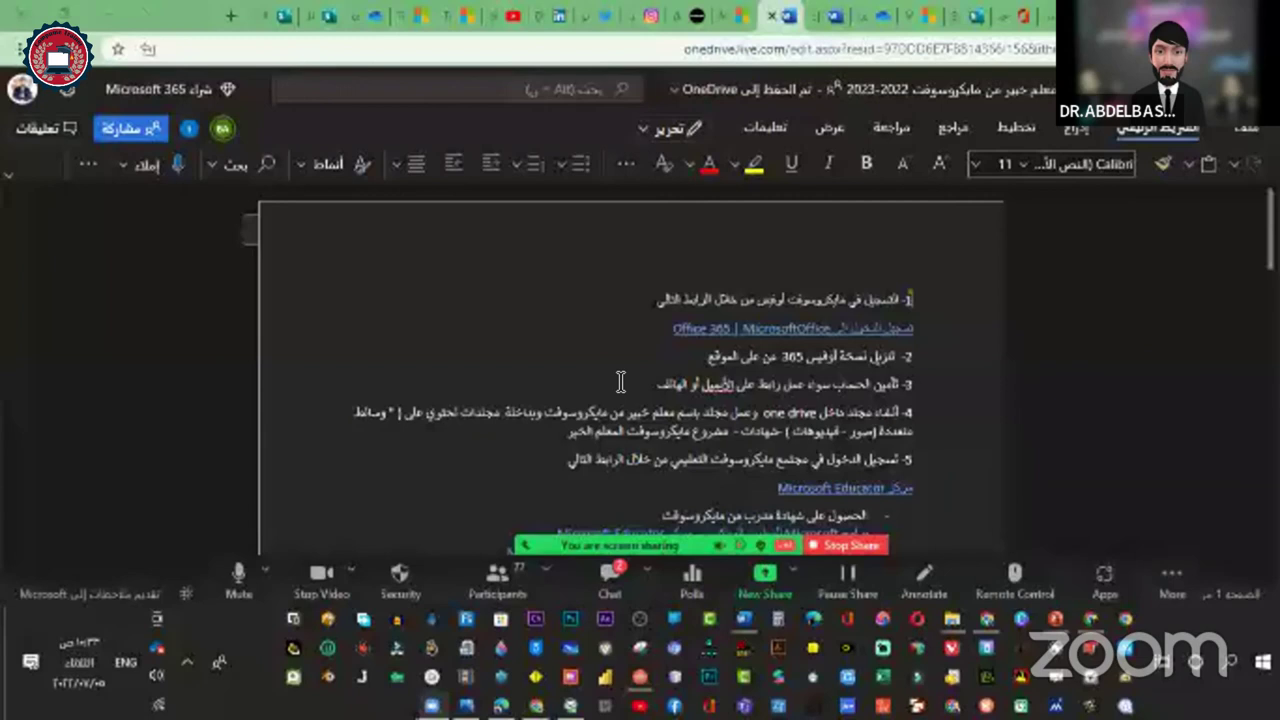
scroll(620, 381, down, 3)
scroll(620, 383, down, 3)
scroll(620, 390, down, 2)
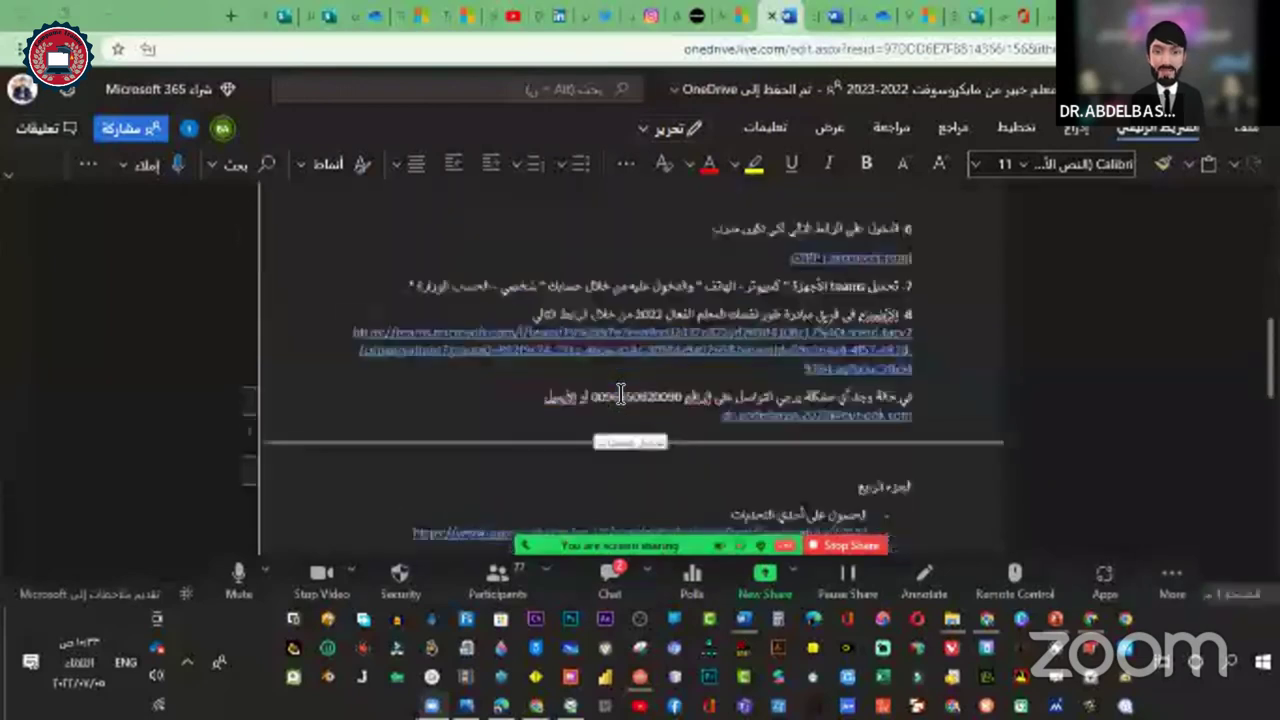
scroll(620, 393, down, 3)
scroll(622, 398, down, 1)
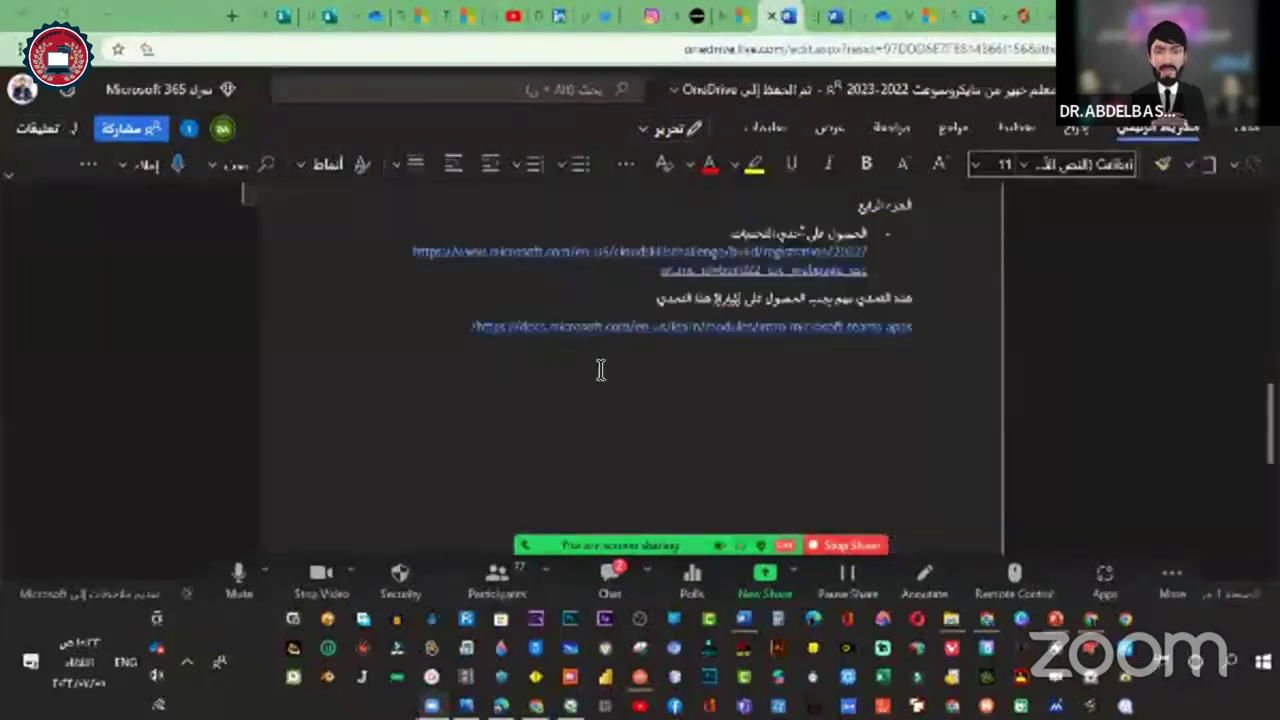
scroll(589, 400, down, 2)
scroll(590, 401, up, 2)
scroll(588, 398, up, 5)
scroll(580, 390, up, 5)
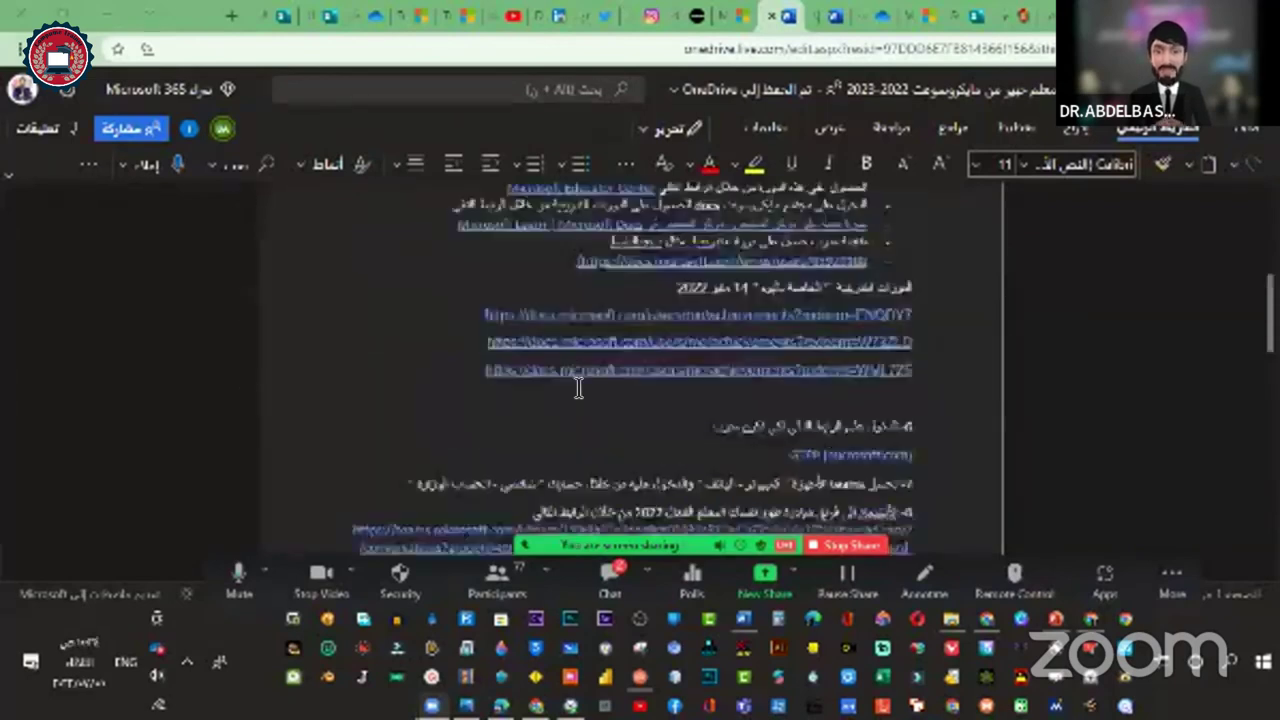
scroll(578, 388, up, 5)
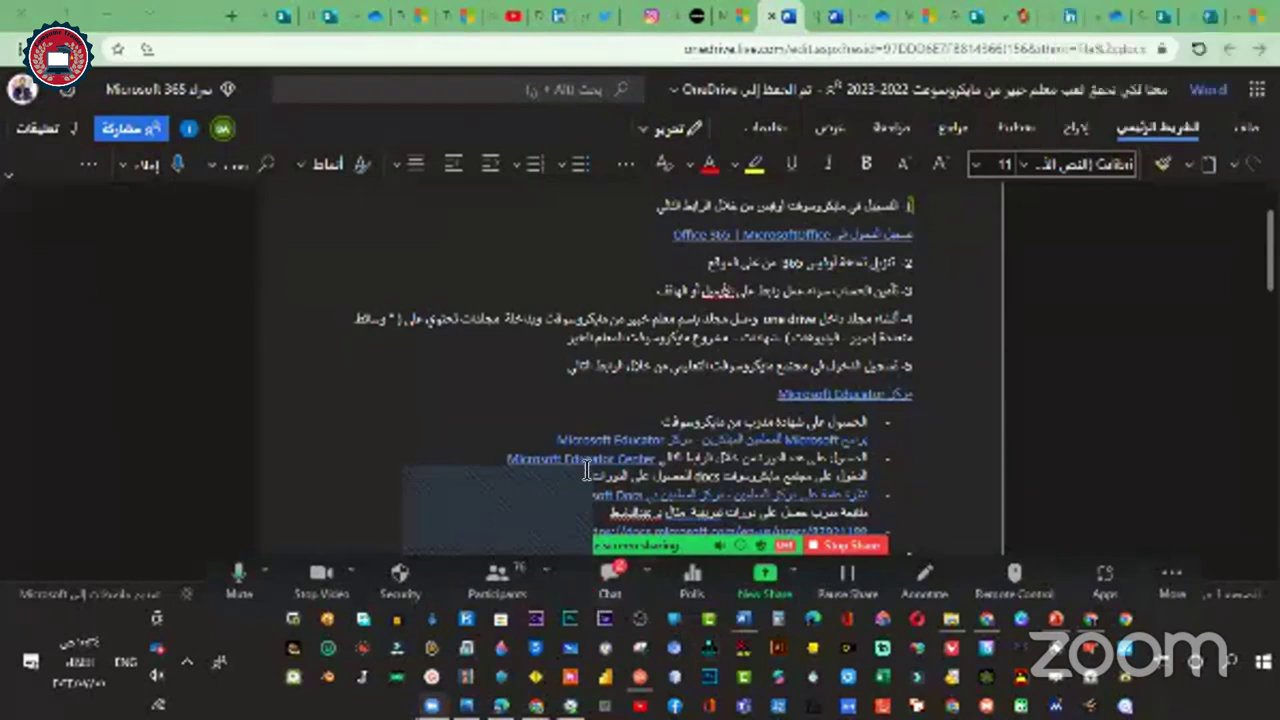
Step: Scroll down to the Microsoft Educator Center bullets and the course links
scroll(587, 471, down, 3)
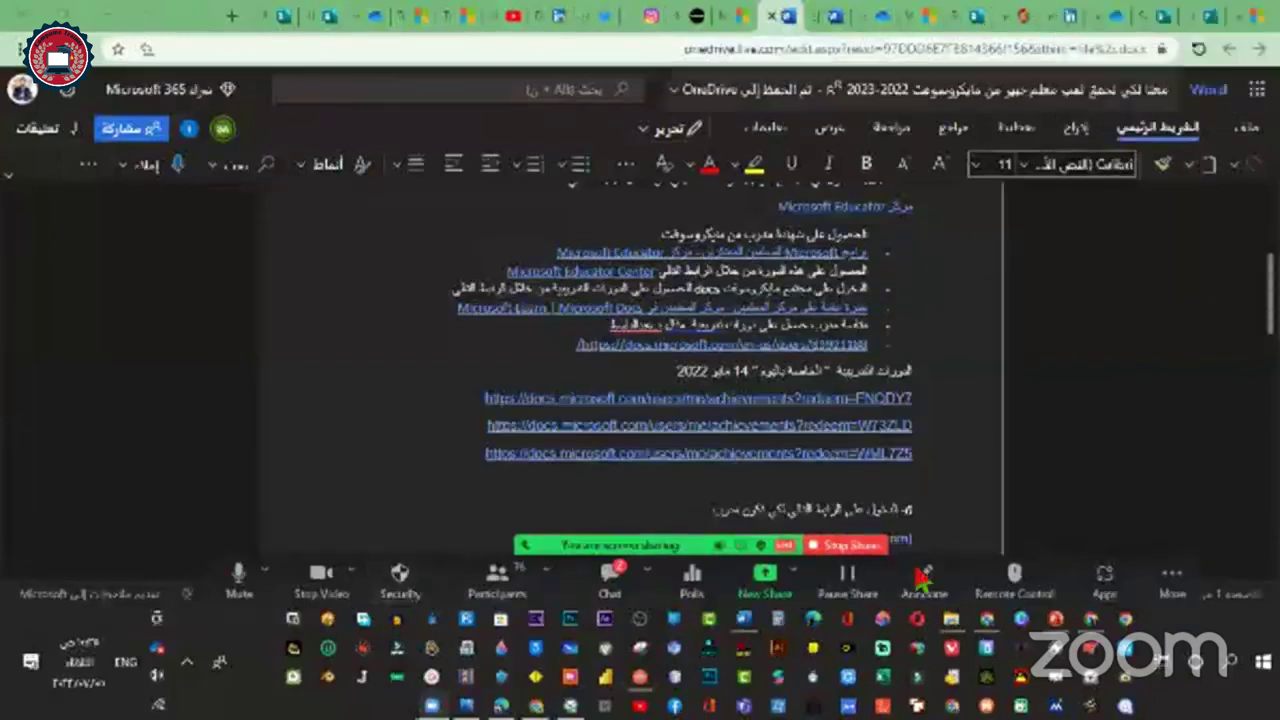
Step: Stop sharing the Word document in the Zoom meeting
click(879, 545)
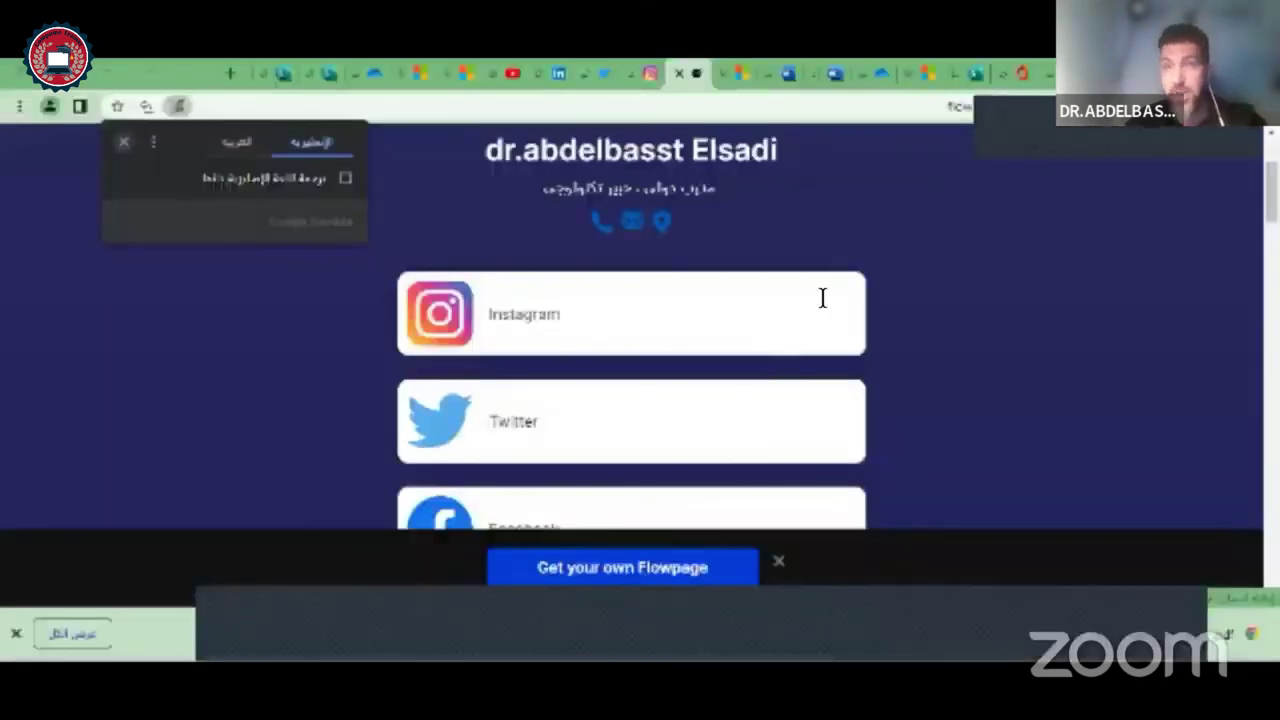
Step: Review the Flowpage address and its Instagram, Twitter and Facebook links, then go to the YouTube channel
scroll(822, 298, up, 2)
click(930, 110)
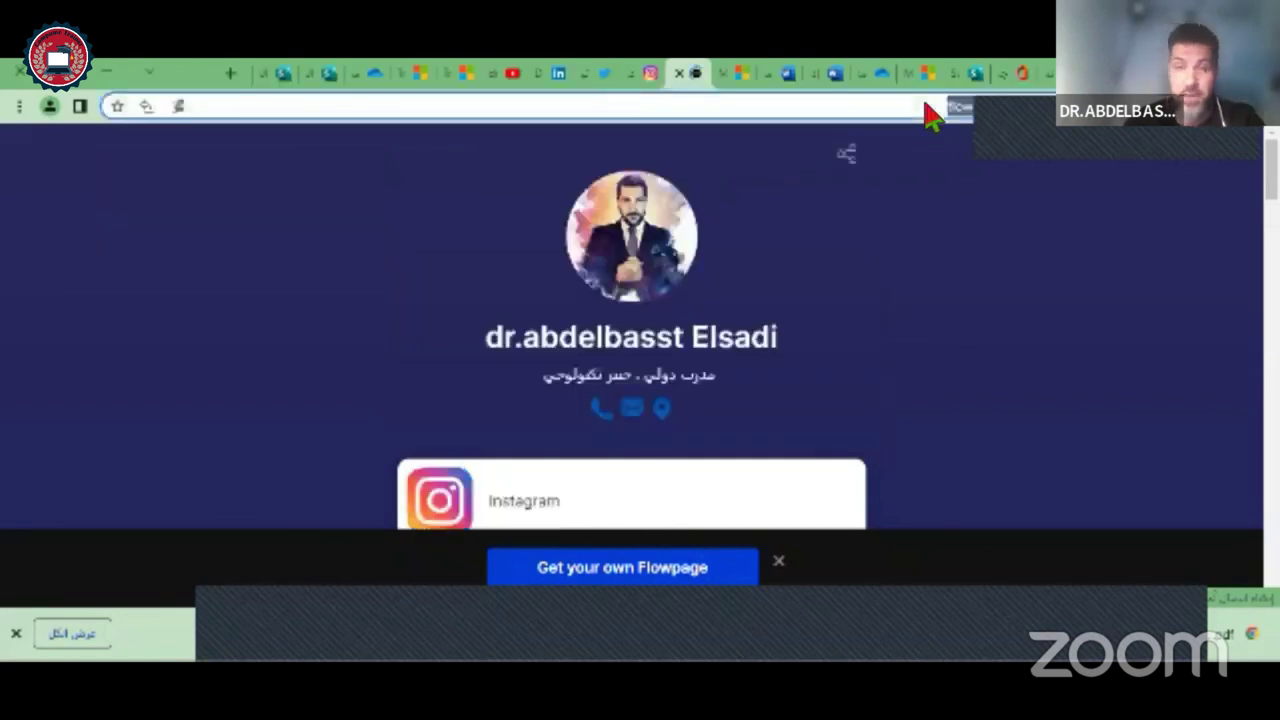
click(615, 655)
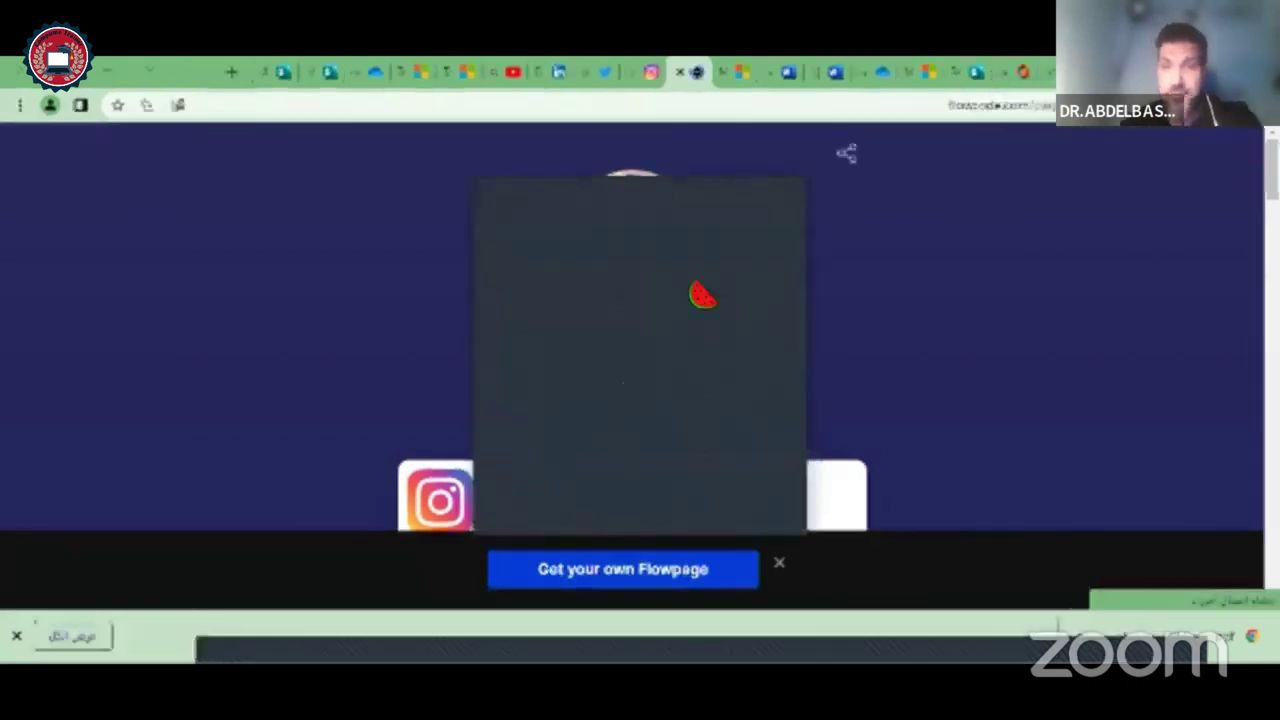
scroll(900, 371, down, 2)
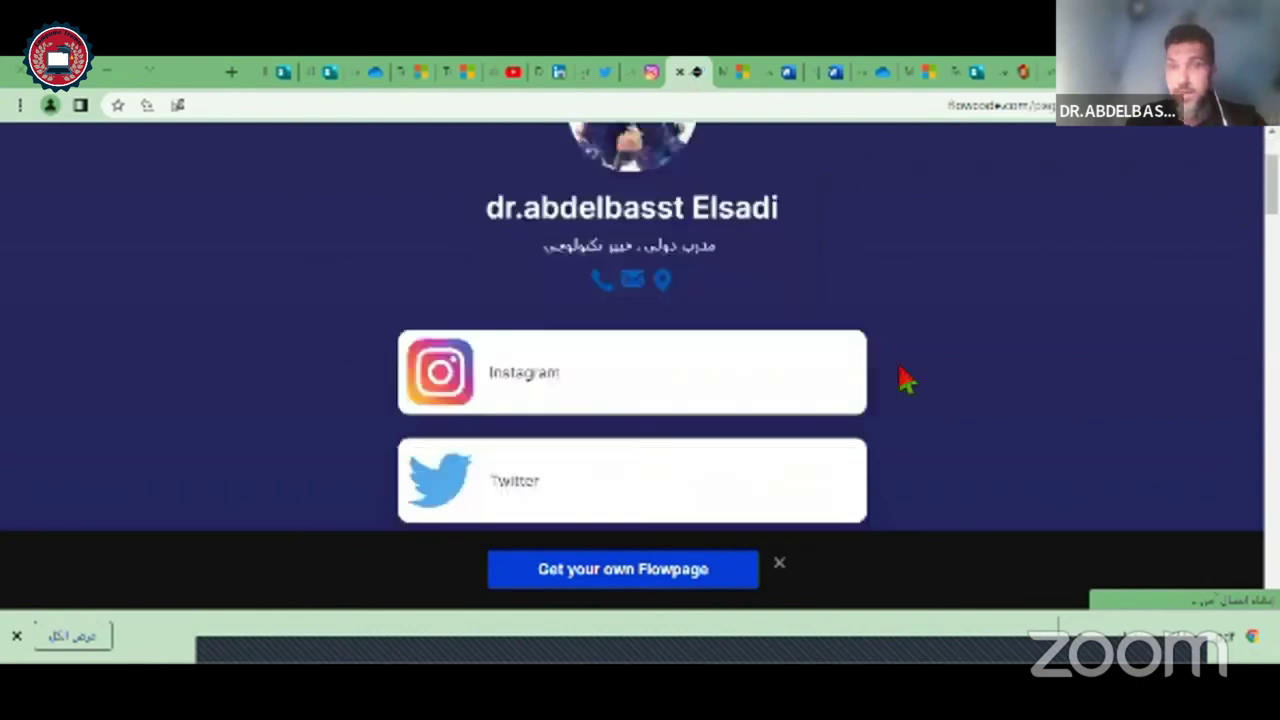
scroll(900, 371, up, 2)
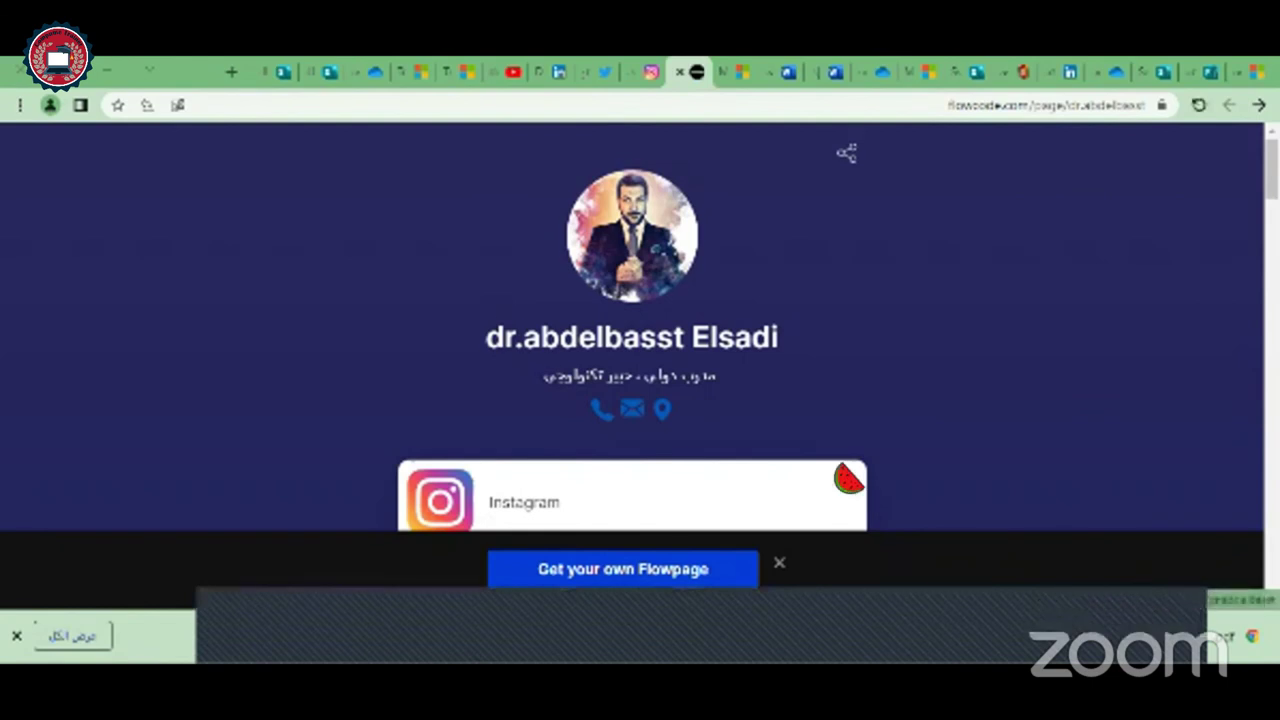
scroll(848, 480, down, 2)
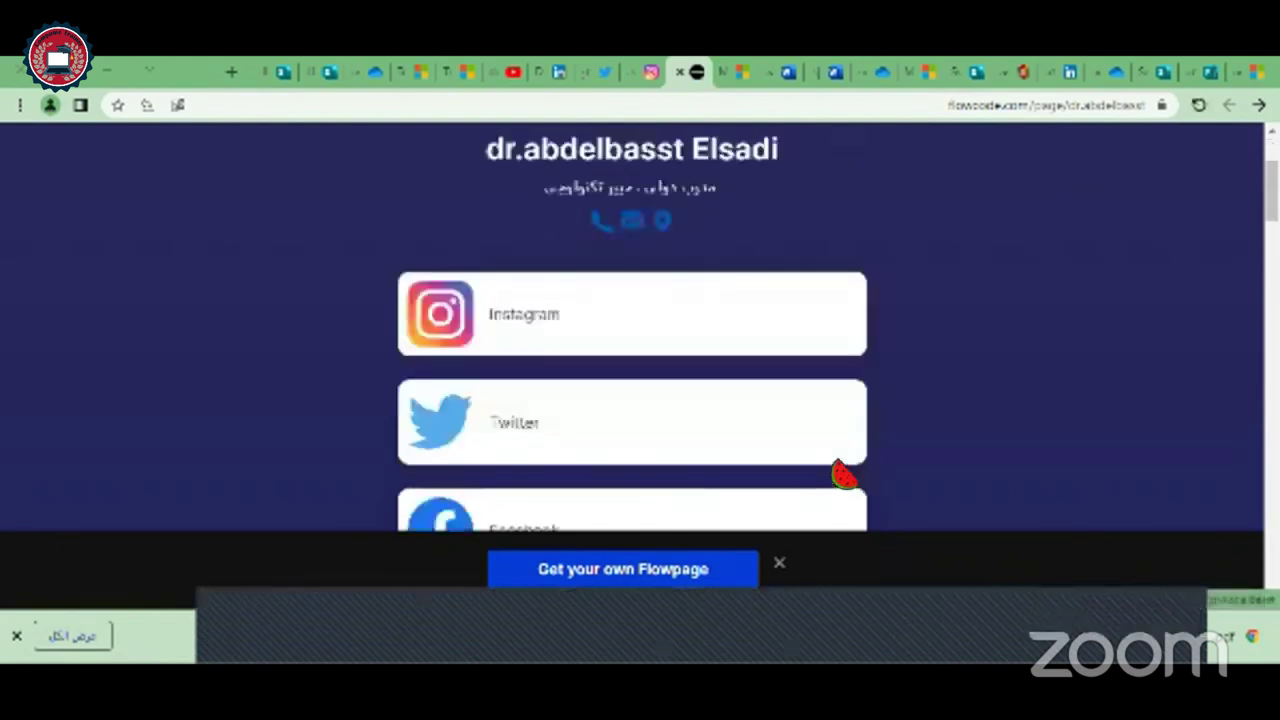
click(516, 72)
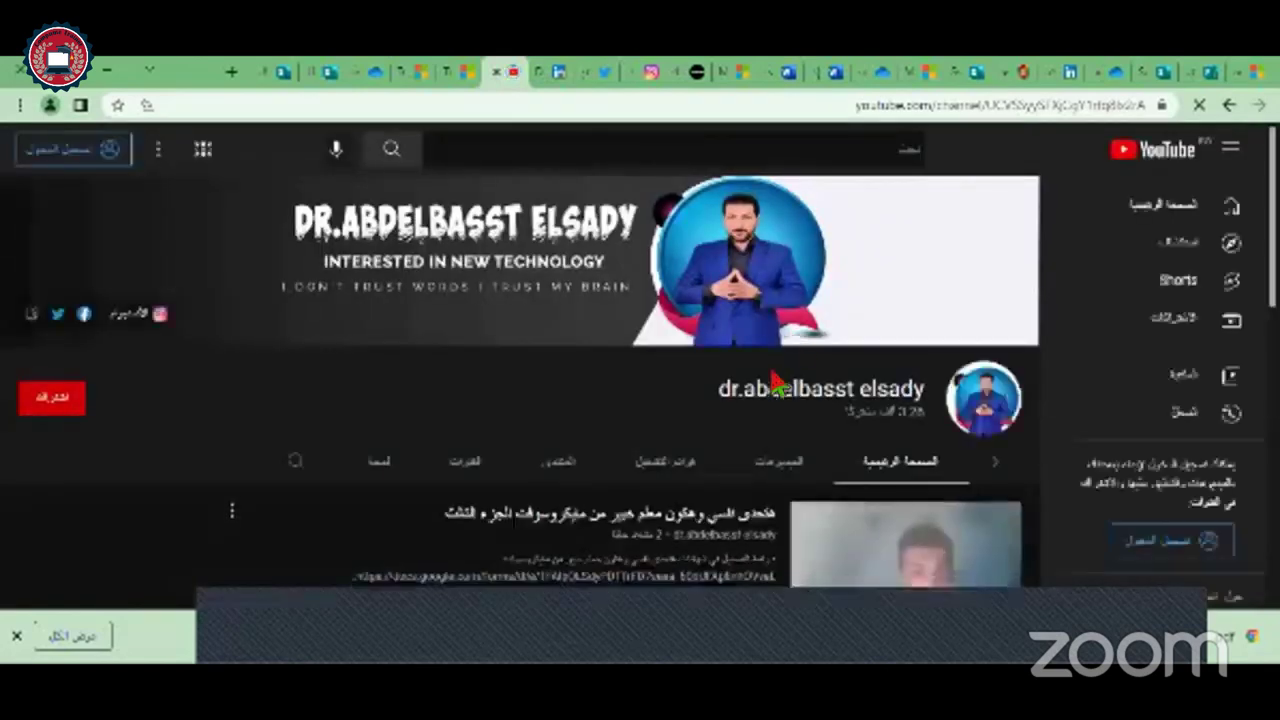
scroll(785, 440, down, 1)
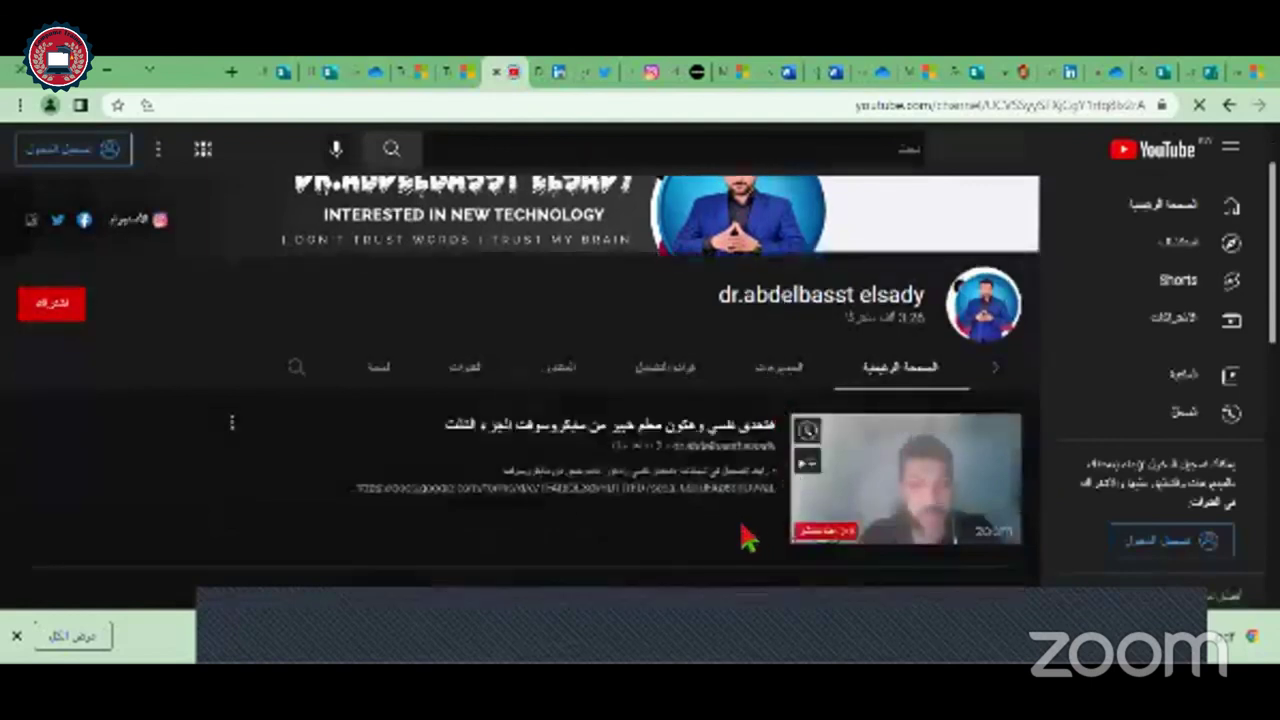
scroll(750, 536, down, 1)
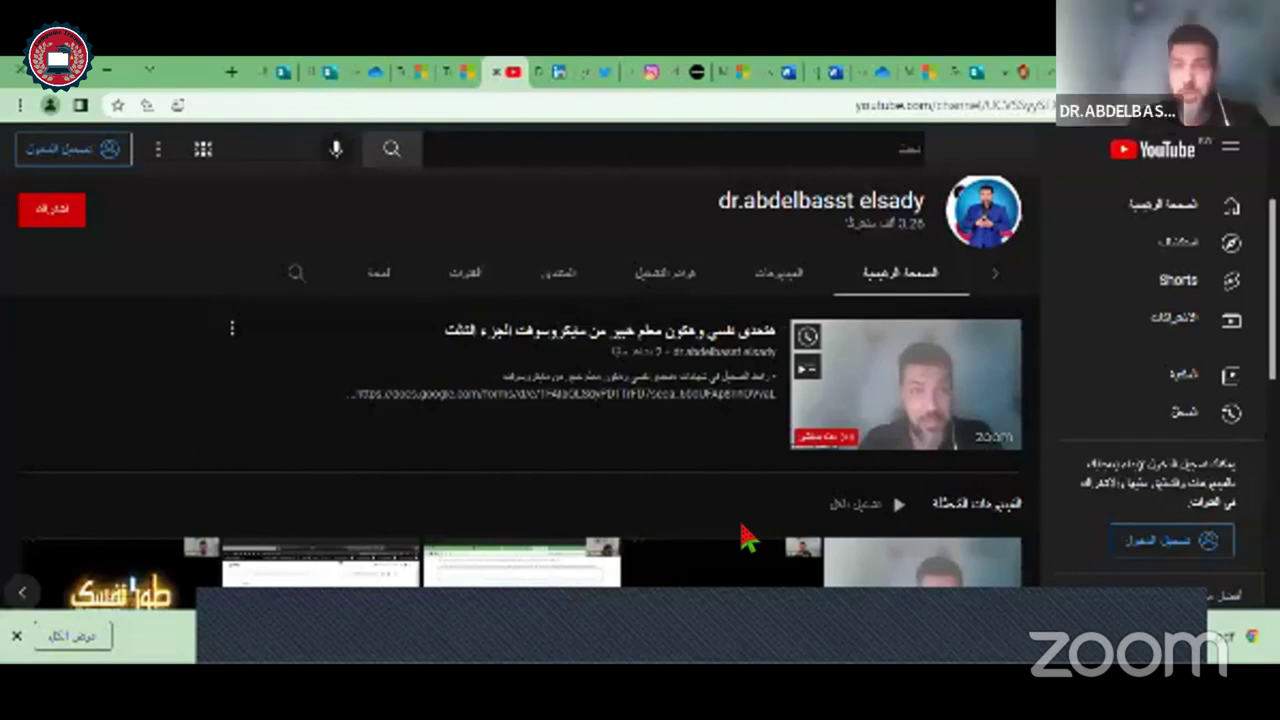
scroll(748, 540, down, 1)
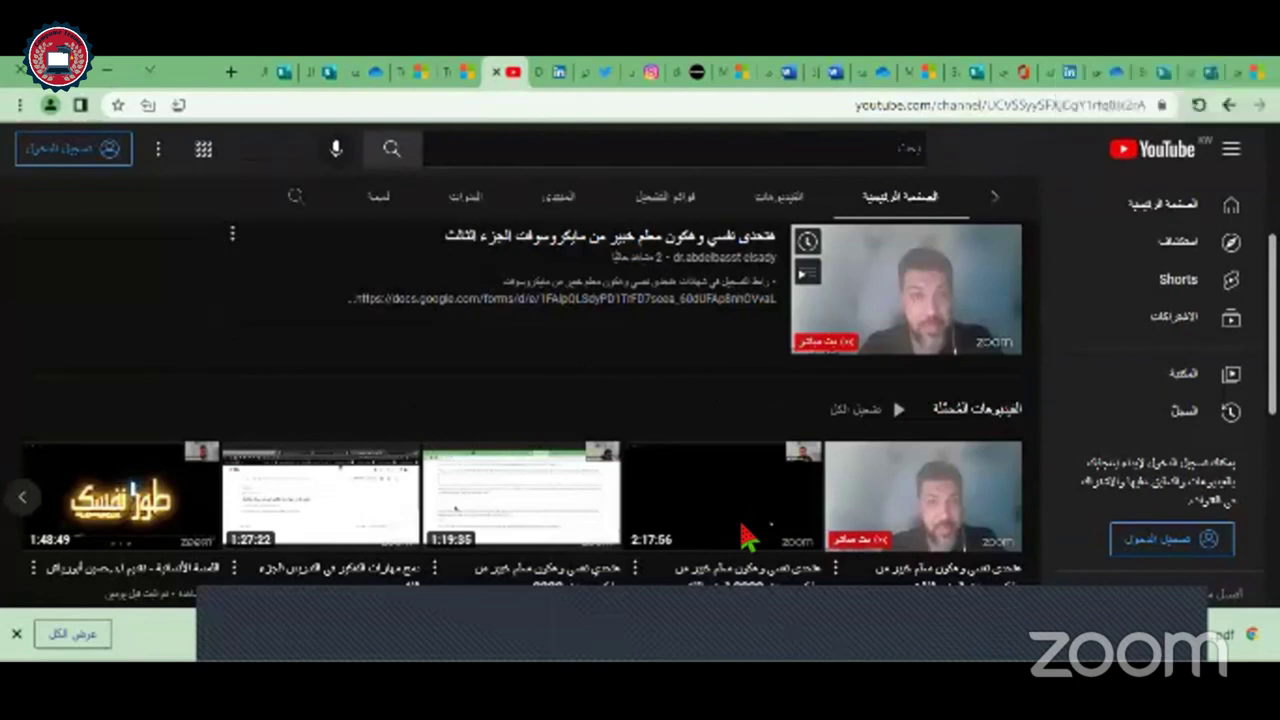
mouse_move(745, 538)
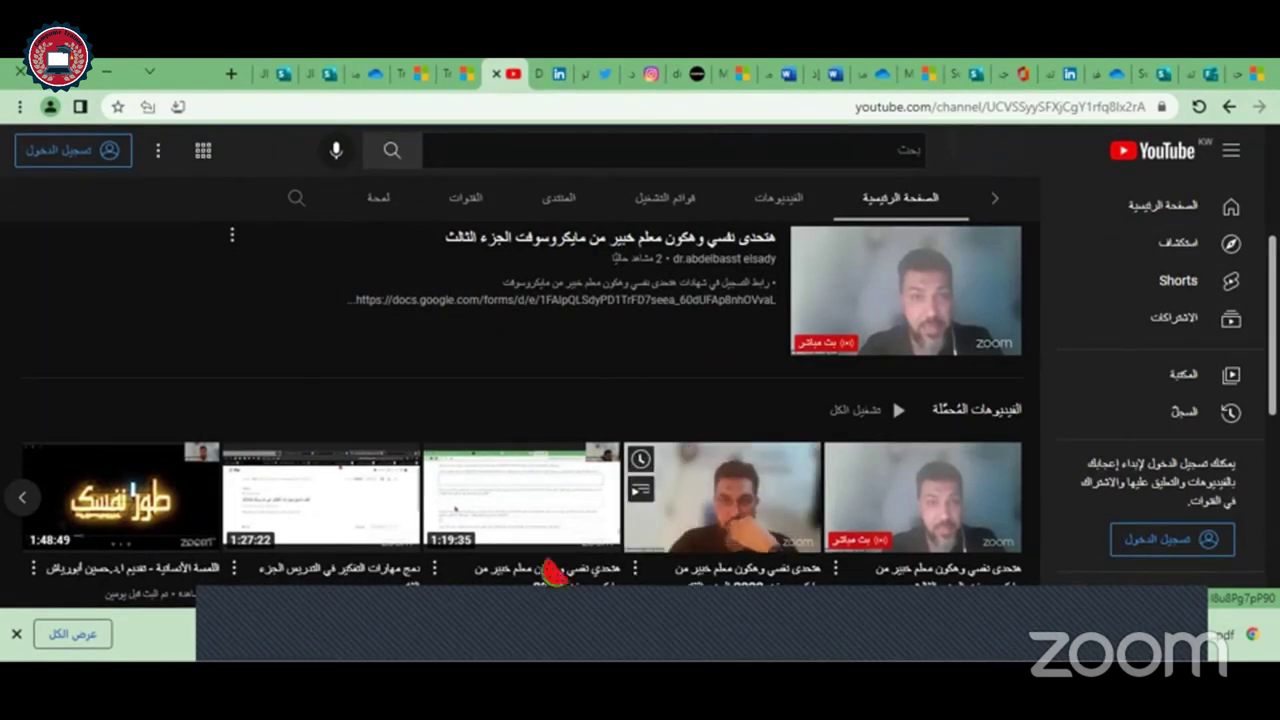
mouse_move(500, 577)
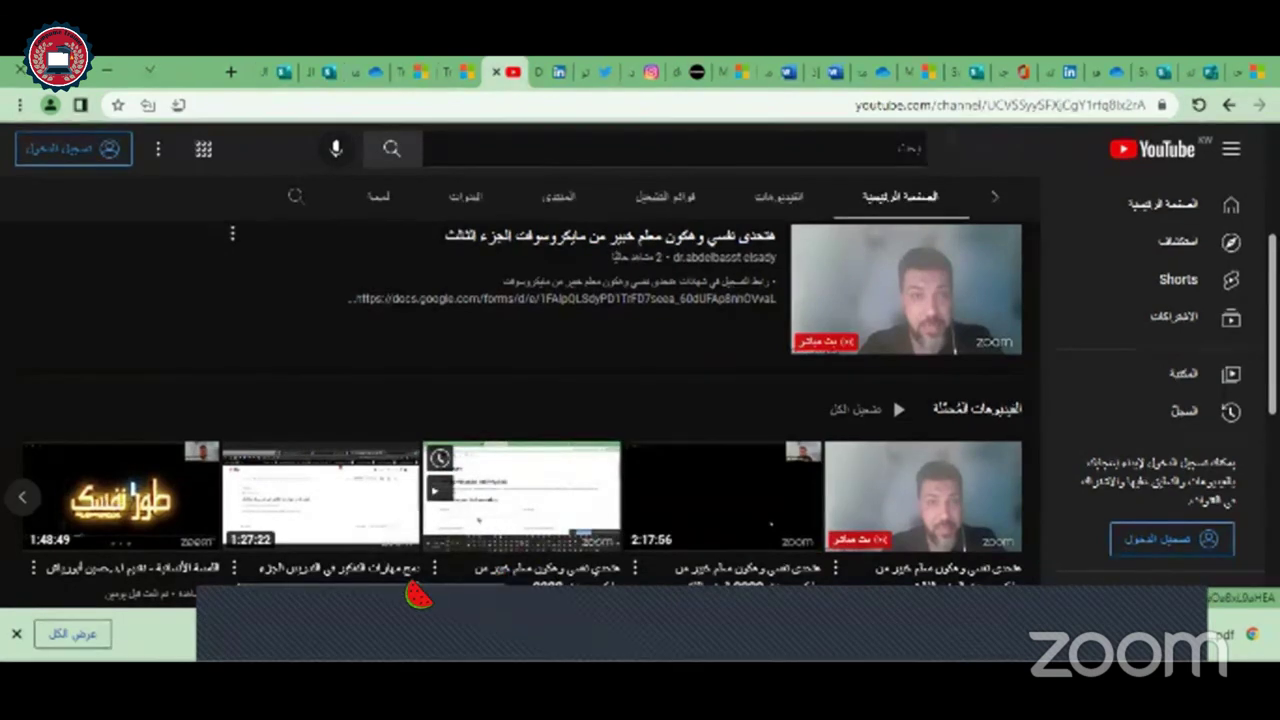
mouse_move(240, 640)
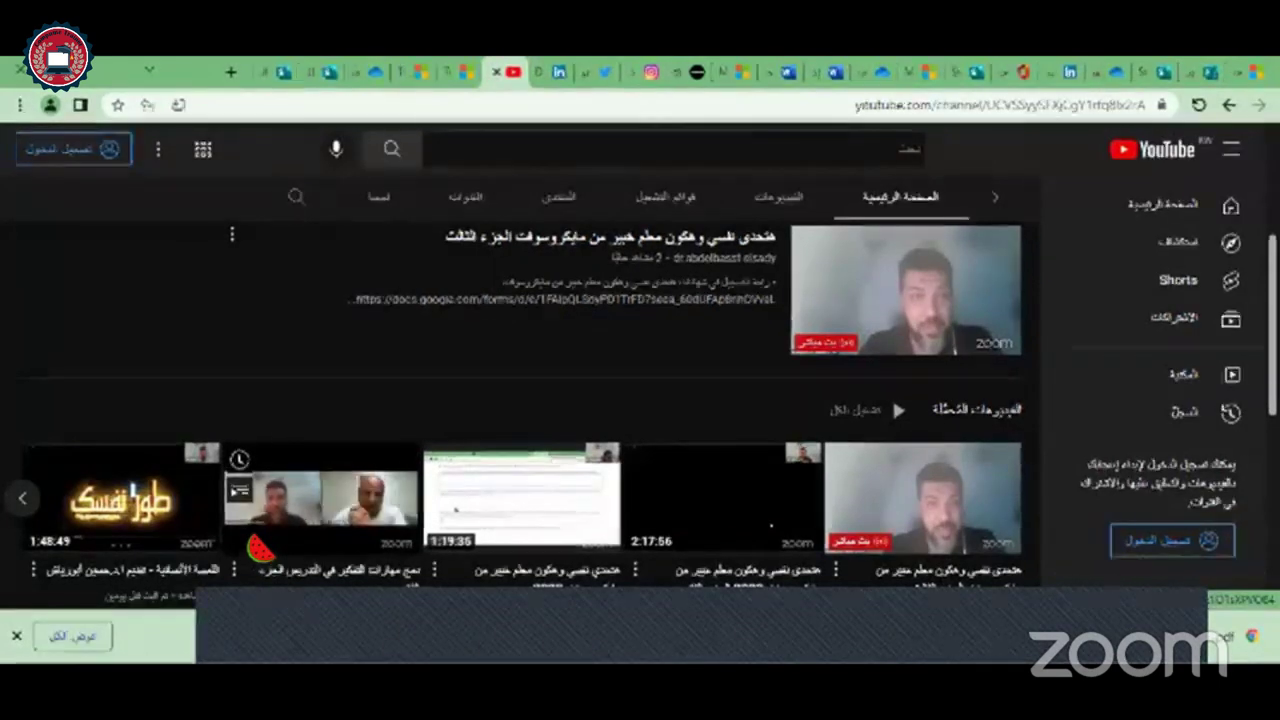
scroll(291, 500, up, 3)
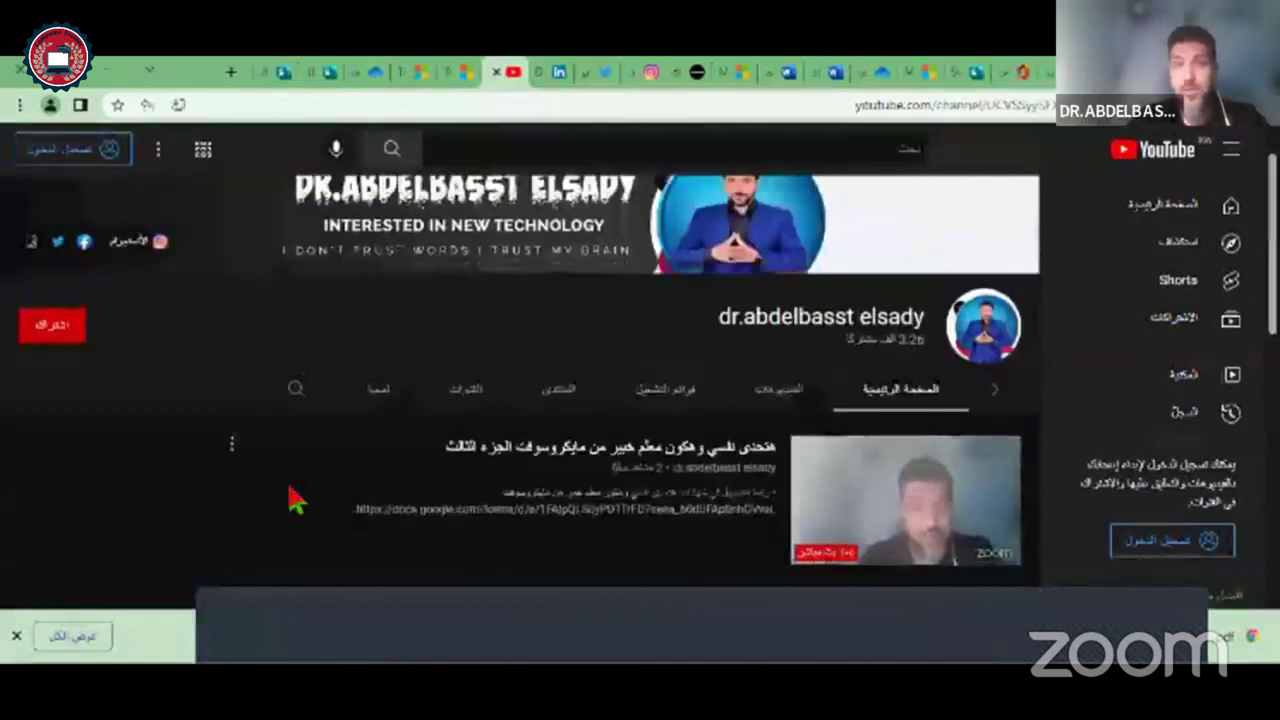